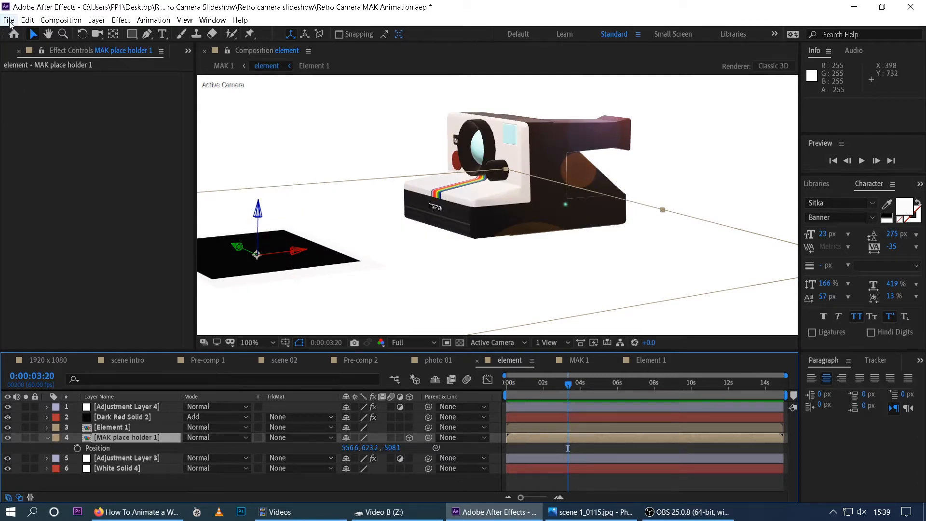
Step: Start a new project and create a 1920 × 1080, 60 fps, 15-second composition named Retro Camera
{"action": "left_click", "coordinate": [9, 19]}
{"action": "mouse_move", "coordinate": [72, 34]}
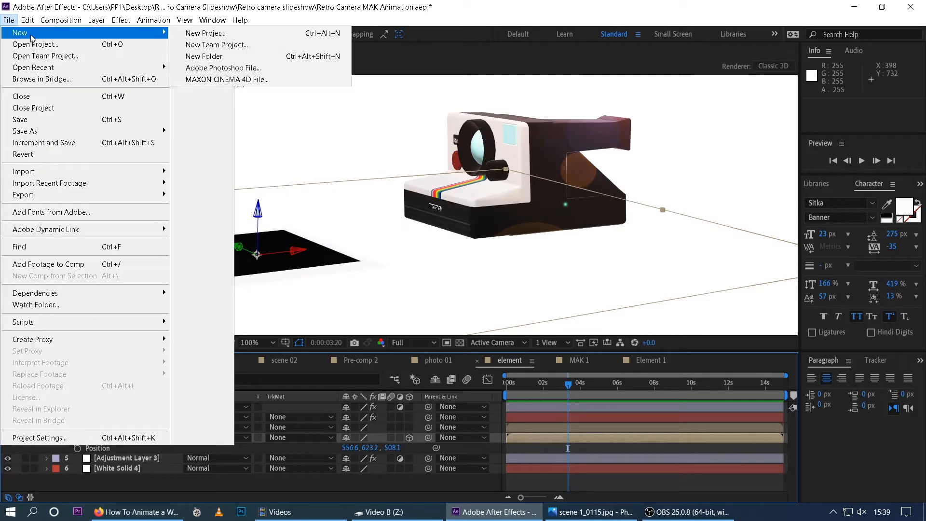
{"action": "left_click", "coordinate": [213, 33]}
{"action": "left_click", "coordinate": [406, 215]}
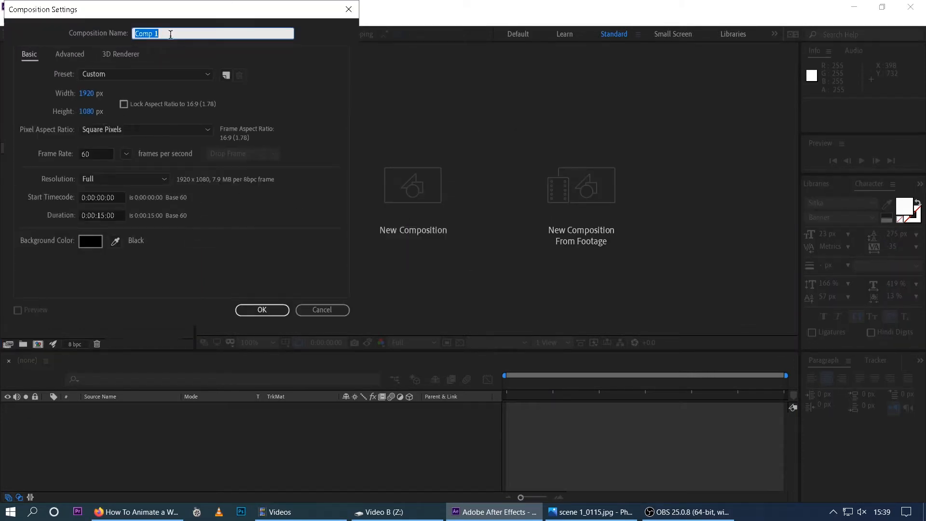
{"action": "type", "text": "Retro Camera"}
{"action": "left_click", "coordinate": [260, 309]}
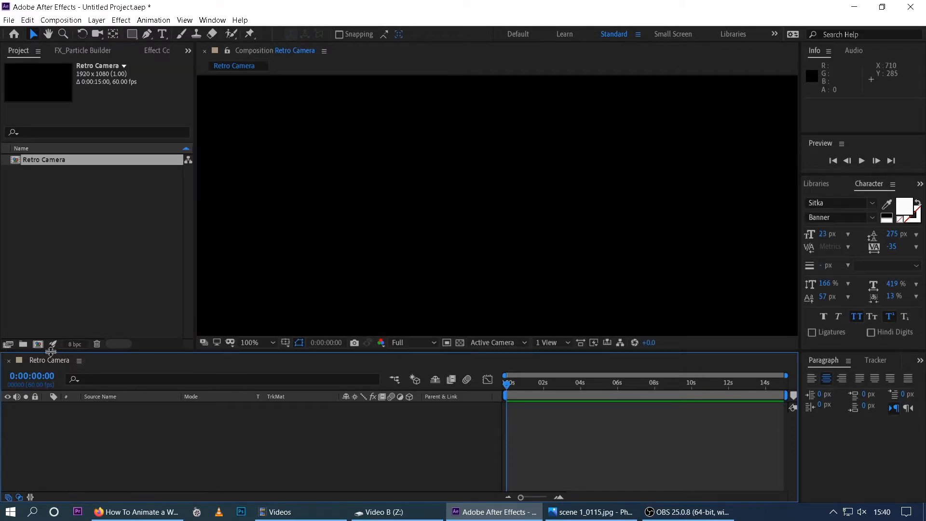
Step: Create a second composition named Element at 1920 × 1080, 60 fps and 15 seconds
{"action": "left_click", "coordinate": [38, 344]}
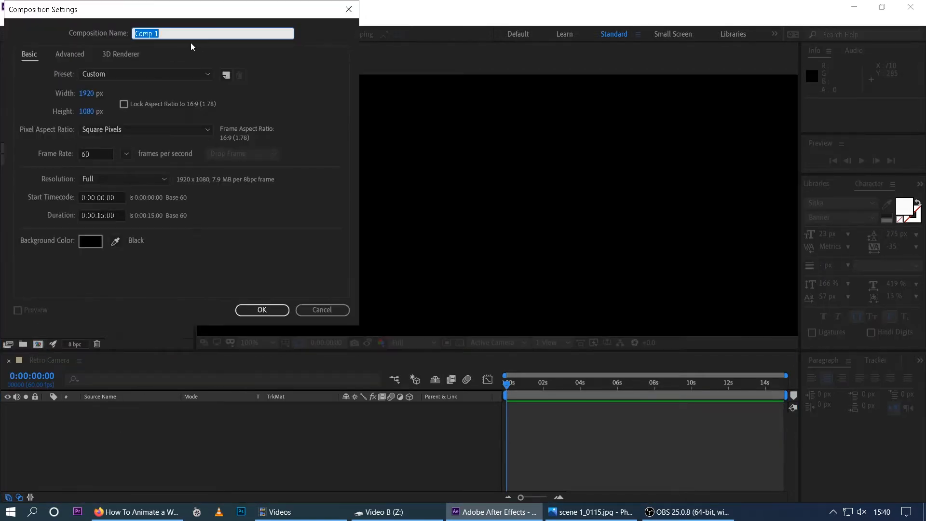
{"action": "type", "text": "Element"}
{"action": "left_click", "coordinate": [251, 313]}
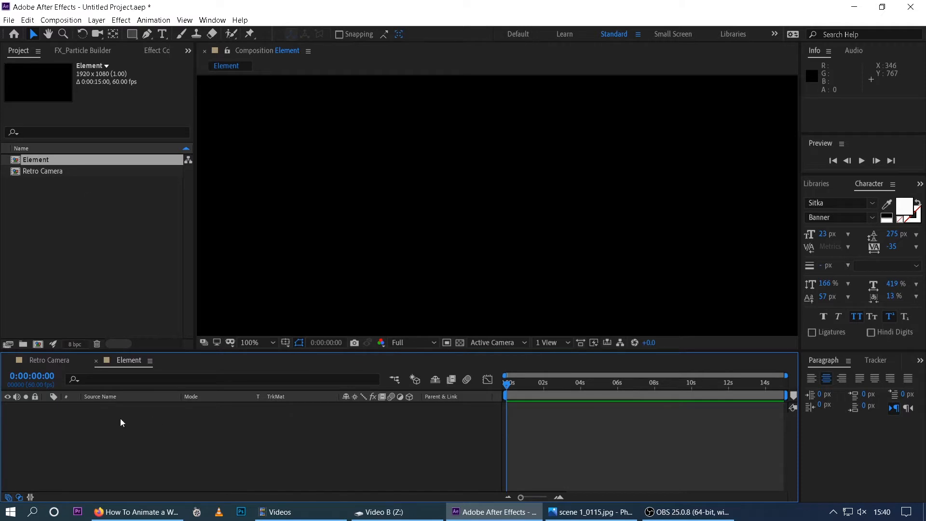
Step: Add a composition-sized black solid named Element to the Element composition
{"action": "right_click", "coordinate": [155, 433]}
{"action": "mouse_move", "coordinate": [178, 320]}
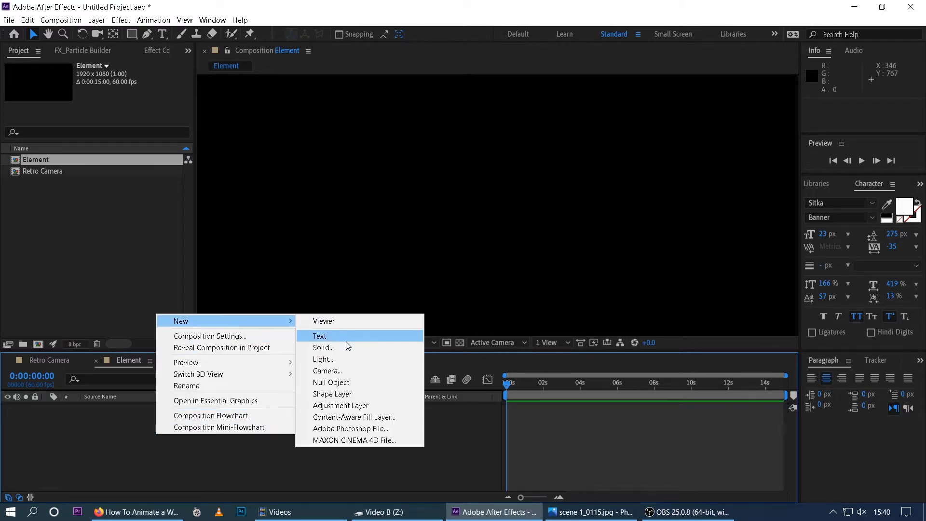
{"action": "left_click", "coordinate": [320, 346]}
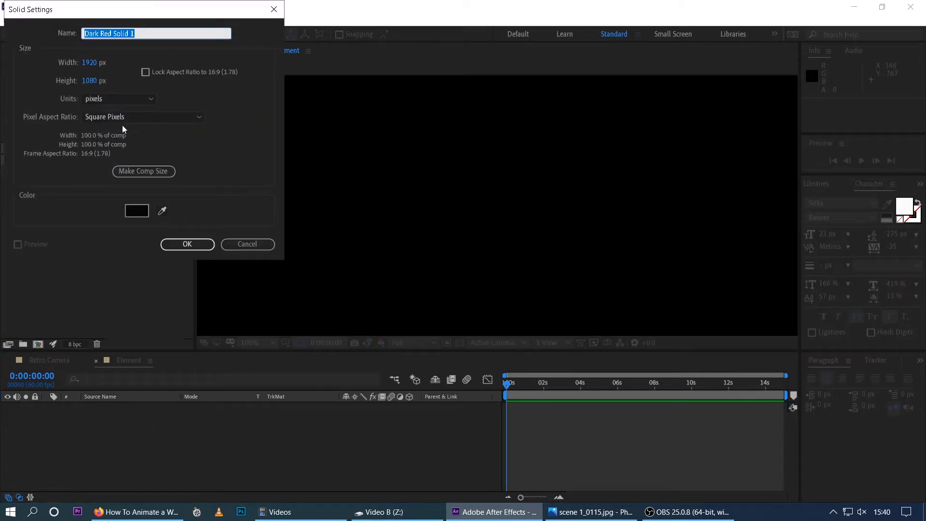
{"action": "left_click", "coordinate": [139, 176]}
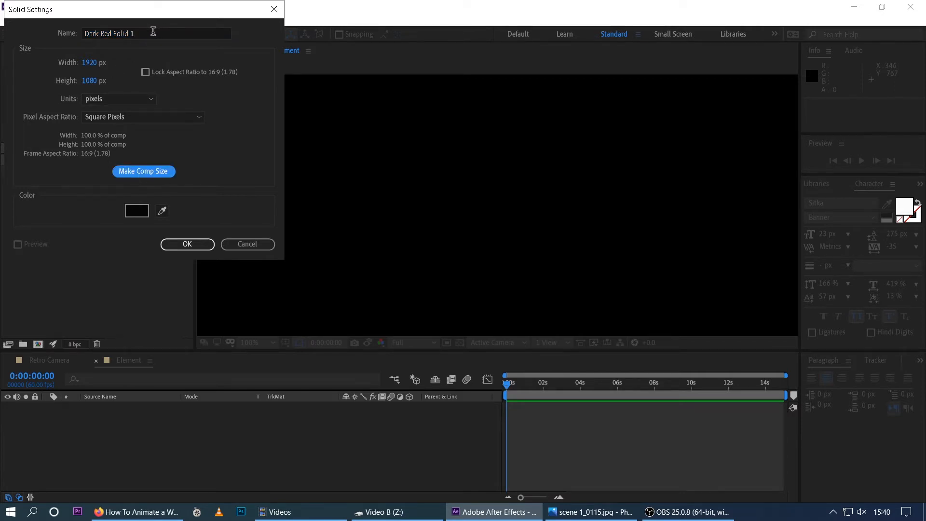
{"action": "left_click_drag", "start_coordinate": [153, 32], "coordinate": [1, 51]}
{"action": "type", "text": "Elemnt"}
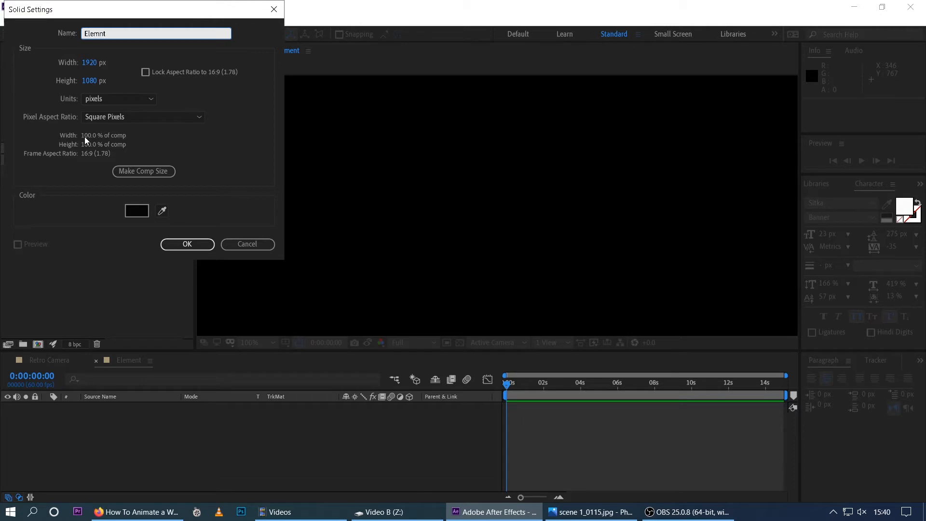
{"action": "key", "text": "BackSpace"}
{"action": "key", "text": "BackSpace"}
{"action": "type", "text": "ent"}
{"action": "left_click", "coordinate": [143, 172]}
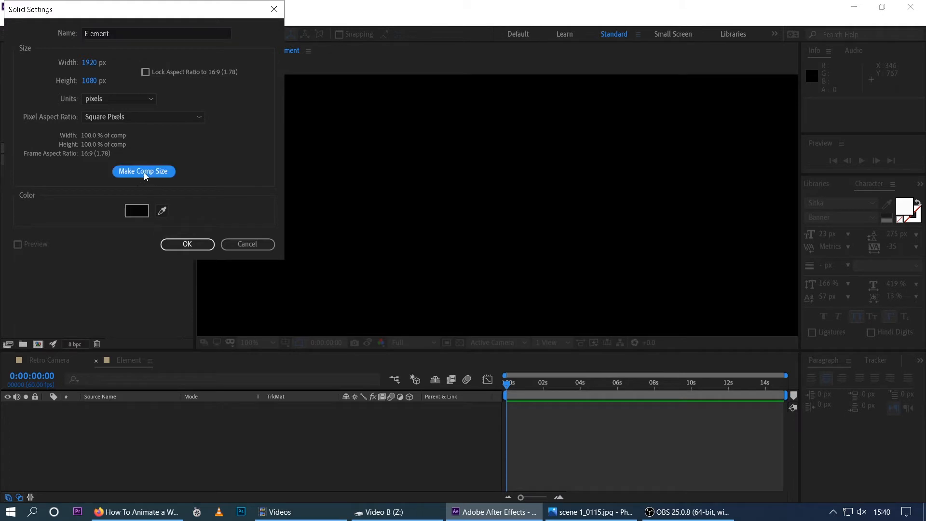
{"action": "left_click", "coordinate": [187, 245]}
Step: Apply the Element effect to the Element solid layer
{"action": "left_click", "coordinate": [135, 432]}
{"action": "left_click", "coordinate": [126, 408]}
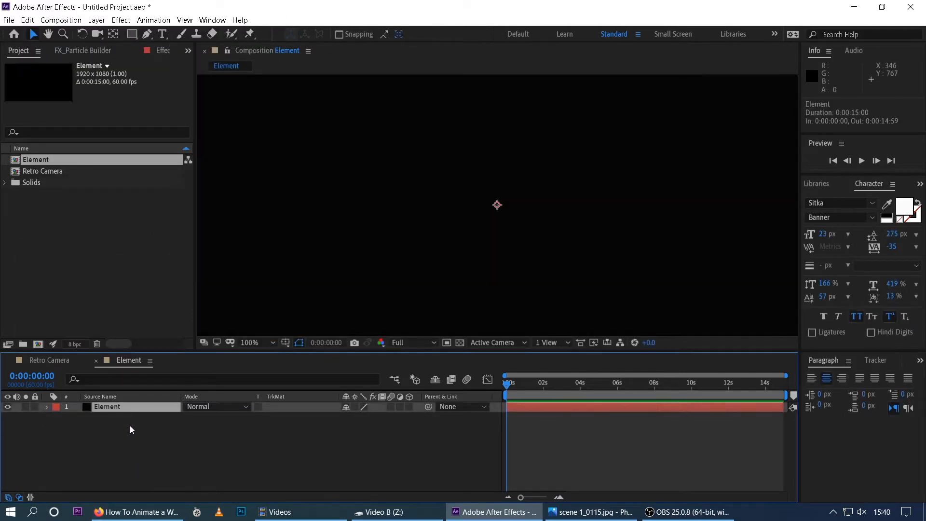
{"action": "key", "text": "ctrl+space"}
{"action": "type", "text": "elem"}
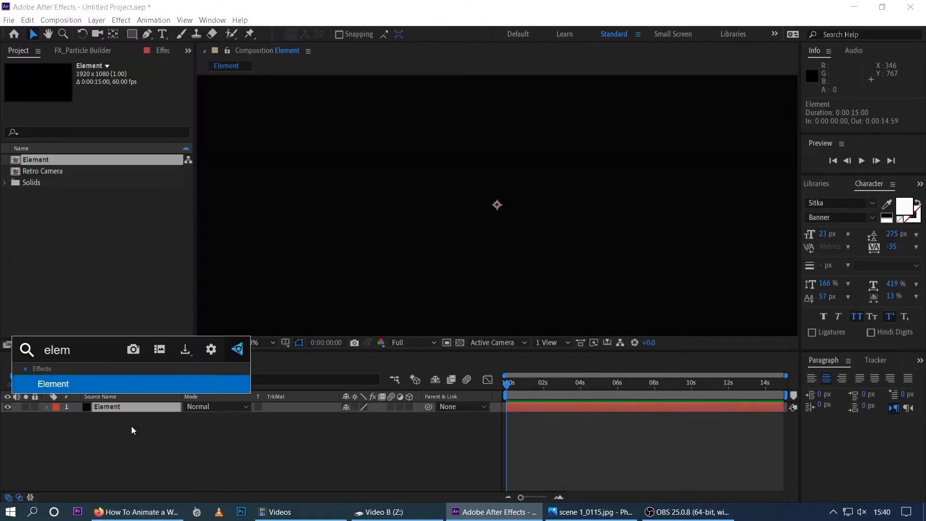
{"action": "left_click", "coordinate": [74, 382]}
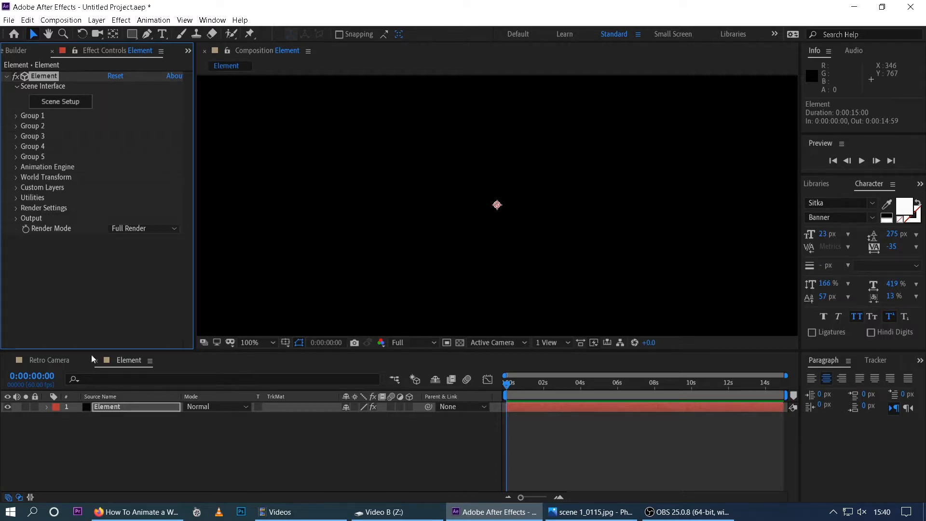
Step: Open the effect's Scene Setup and import the Instant Camera 3D object with the default import preferences
{"action": "left_click", "coordinate": [60, 102]}
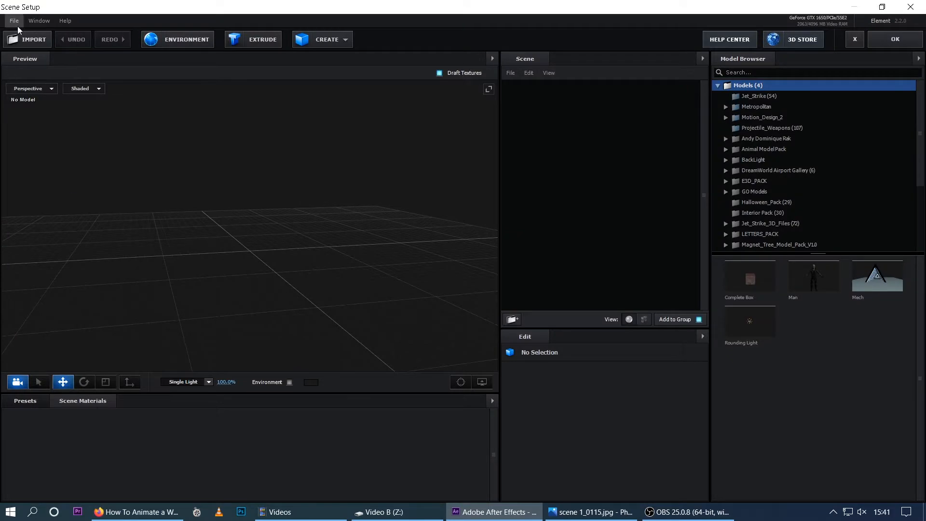
{"action": "left_click", "coordinate": [15, 23]}
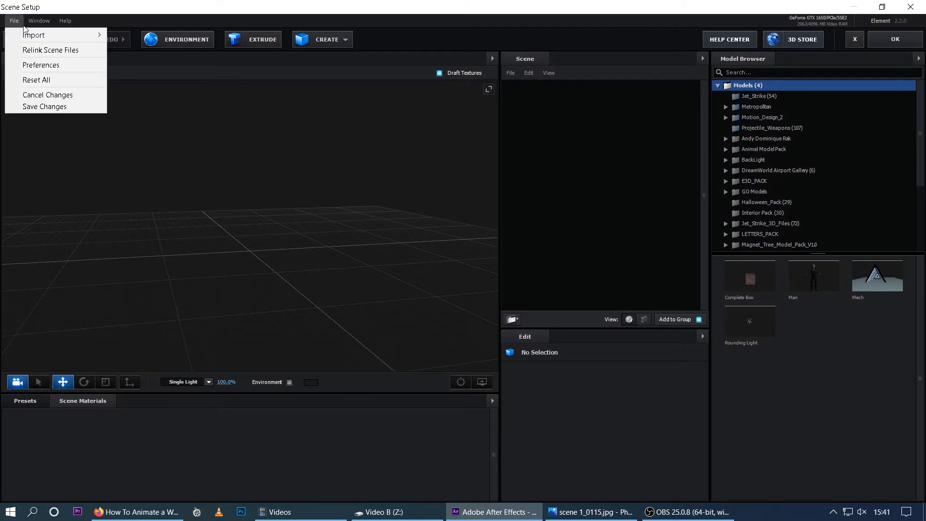
{"action": "mouse_move", "coordinate": [40, 33]}
{"action": "left_click", "coordinate": [152, 37]}
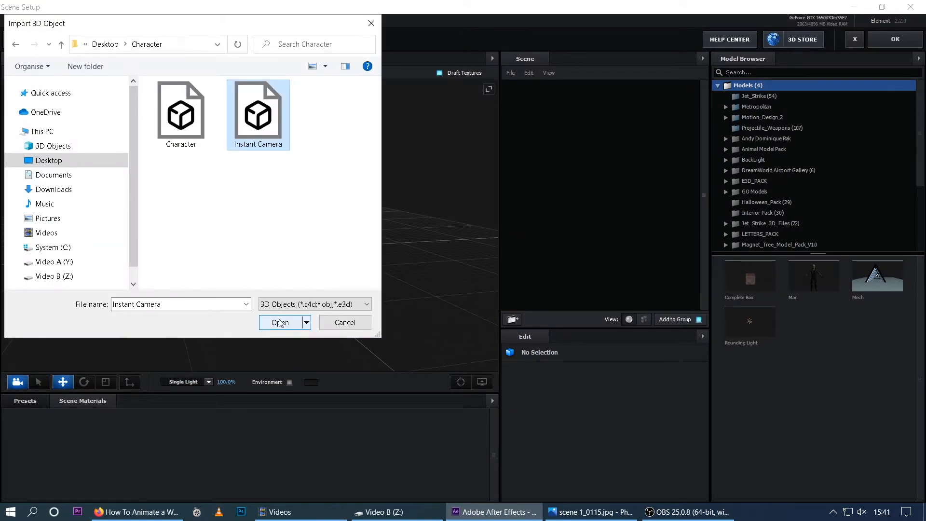
{"action": "left_click", "coordinate": [276, 320]}
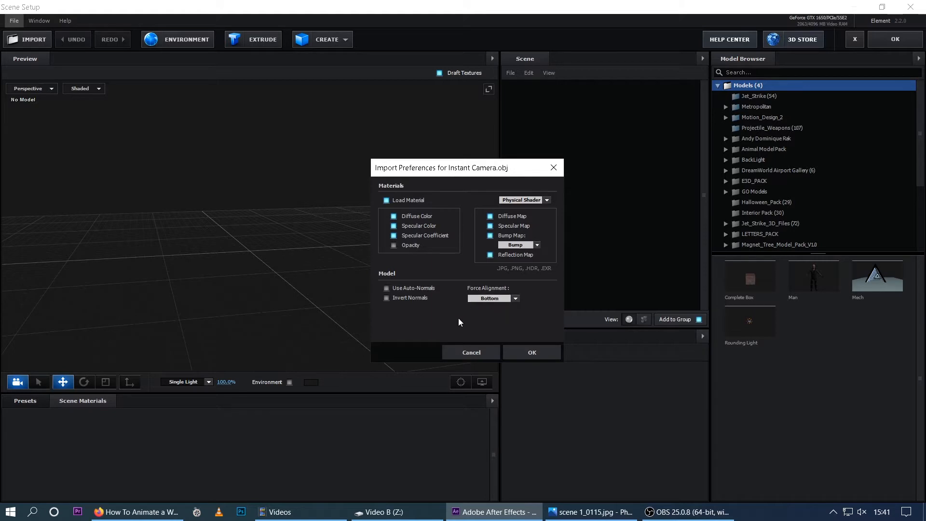
{"action": "left_click", "coordinate": [530, 350]}
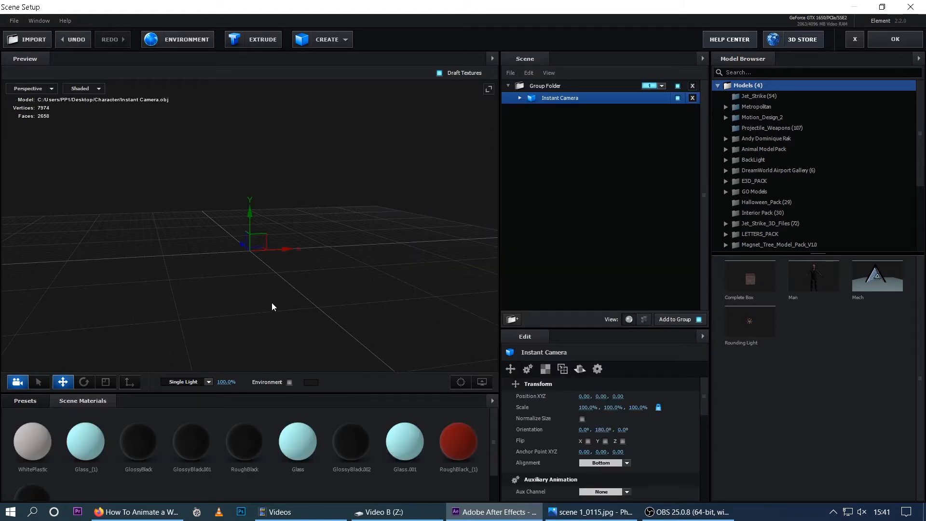
Step: Normalize the size of the Instant Camera model in the scene
{"action": "left_click_drag", "start_coordinate": [271, 302], "coordinate": [291, 323]}
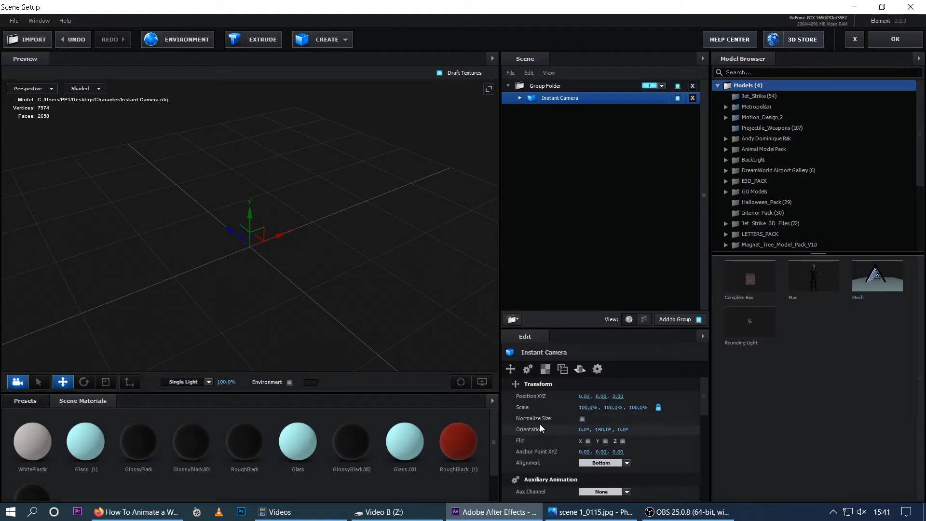
{"action": "left_click", "coordinate": [582, 419]}
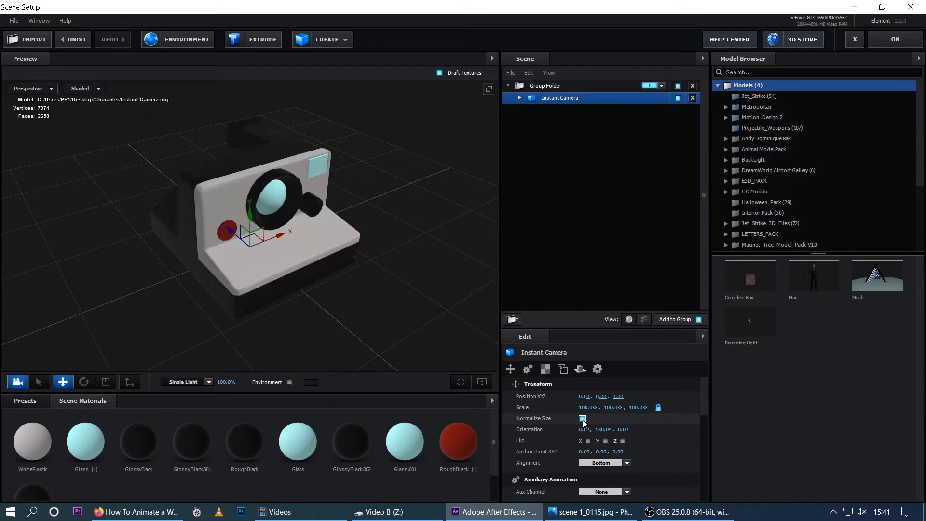
{"action": "left_click_drag", "start_coordinate": [384, 299], "coordinate": [370, 331]}
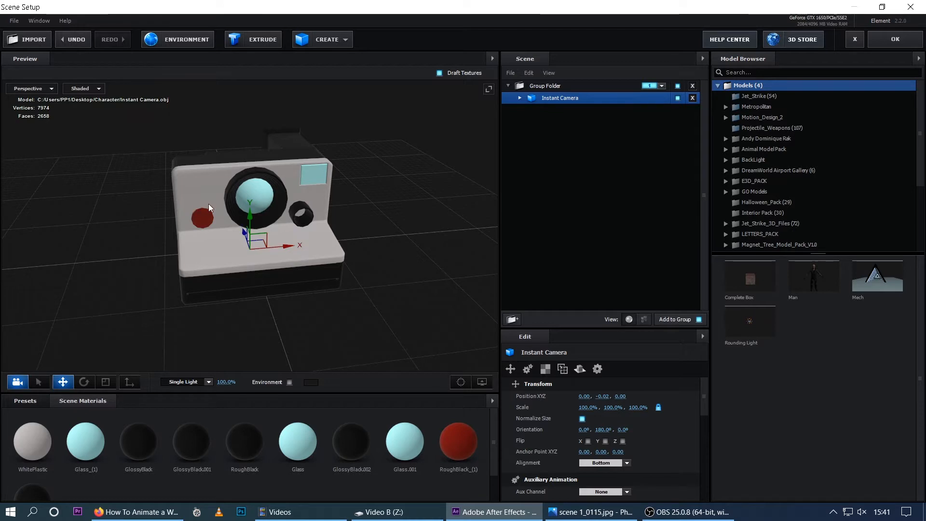
{"action": "left_click_drag", "start_coordinate": [355, 319], "coordinate": [358, 295]}
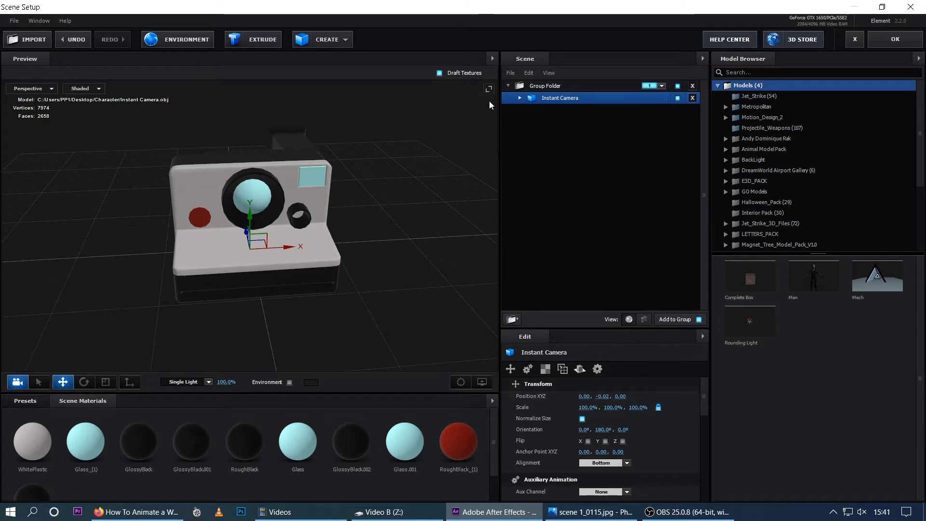
Step: Load the stripe image as the diffuse texture of the Instant Camera's WhitePlastic material
{"action": "left_click", "coordinate": [519, 98]}
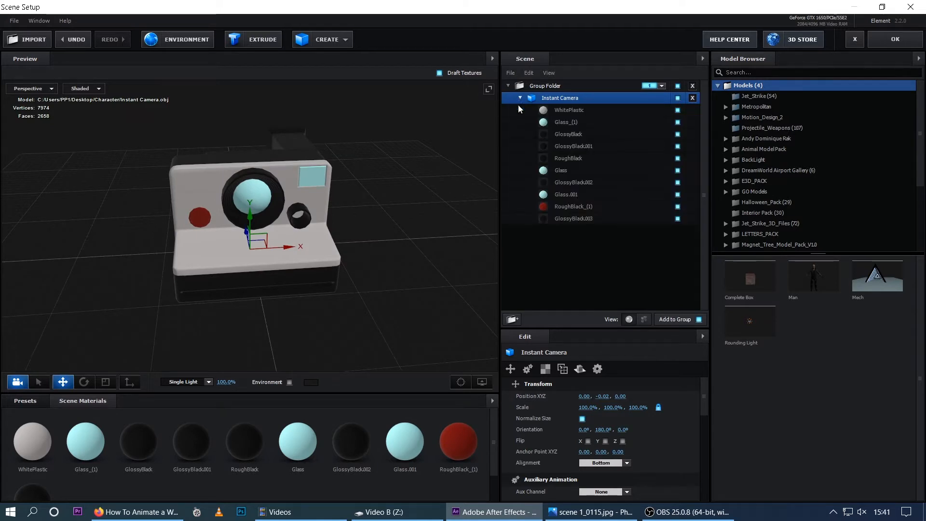
{"action": "left_click", "coordinate": [571, 111]}
{"action": "mouse_move", "coordinate": [251, 259]}
{"action": "left_mouse_down"}
{"action": "mouse_move", "coordinate": [243, 255]}
{"action": "mouse_move", "coordinate": [262, 251]}
{"action": "left_mouse_up"}
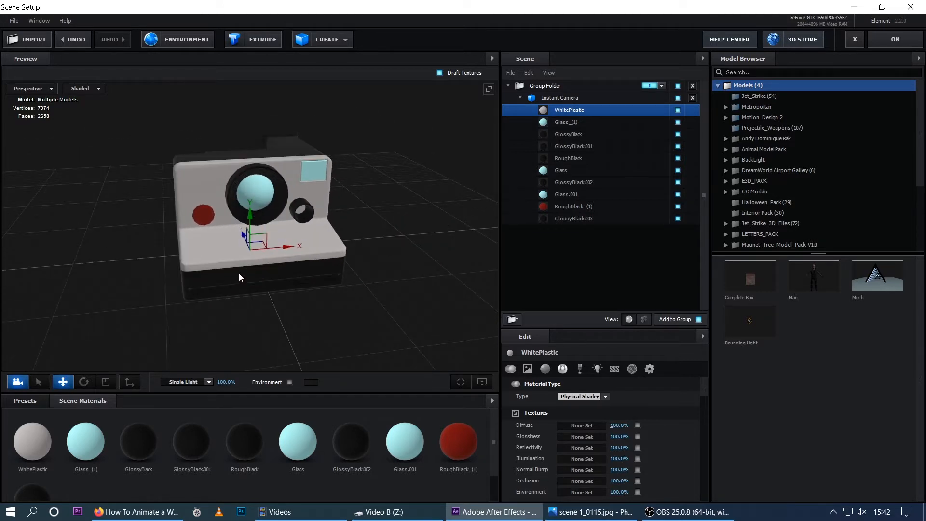
{"action": "left_click", "coordinate": [567, 172]}
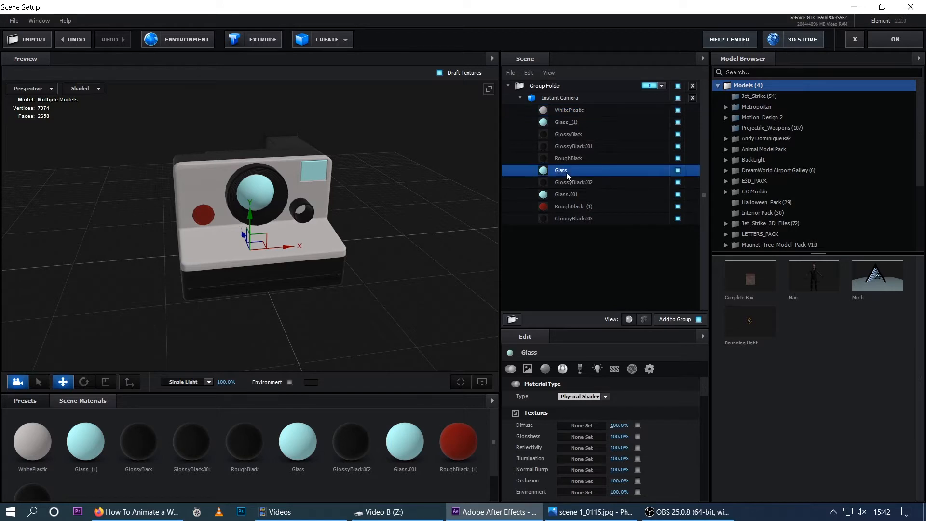
{"action": "left_click", "coordinate": [236, 250]}
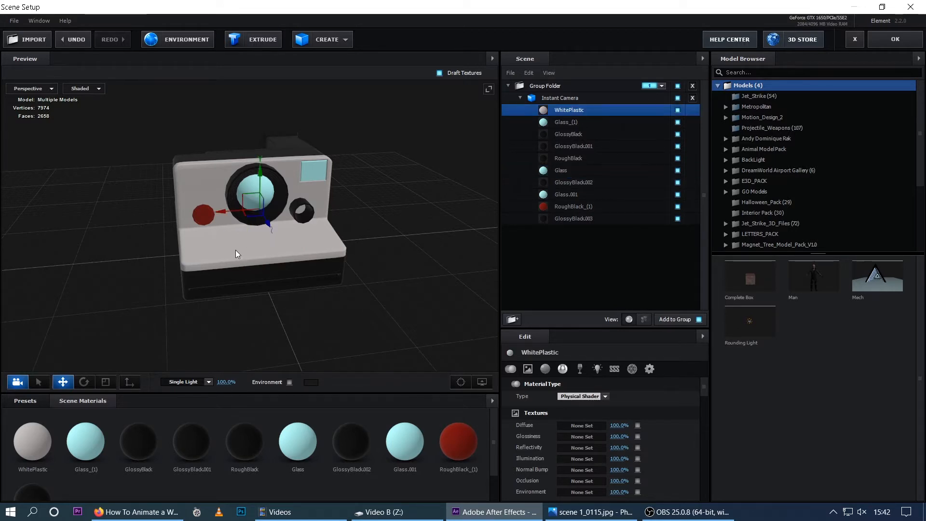
{"action": "left_click_drag", "start_coordinate": [248, 253], "coordinate": [222, 256]}
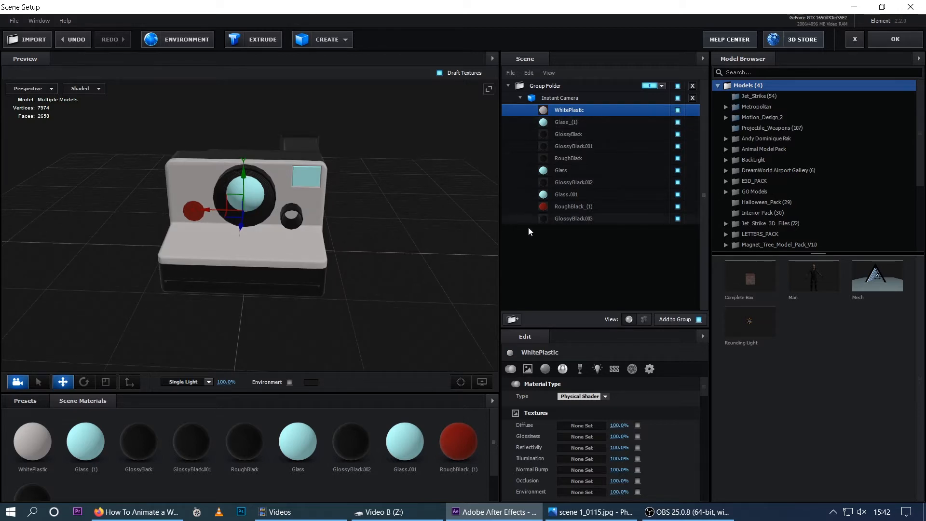
{"action": "scroll", "coordinate": [614, 405], "scroll_direction": "down", "scroll_amount": 2}
{"action": "scroll", "coordinate": [617, 407], "scroll_direction": "up", "scroll_amount": 1}
{"action": "left_click", "coordinate": [578, 427]}
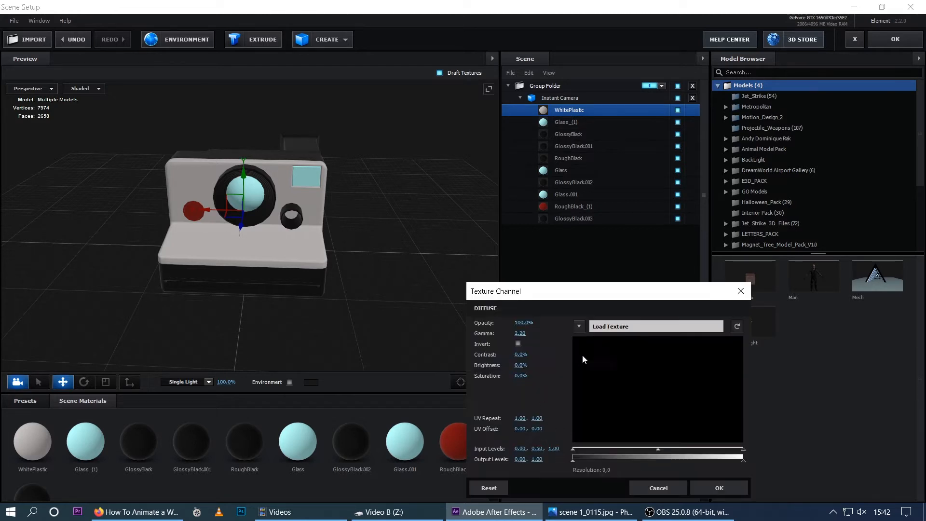
{"action": "left_click", "coordinate": [609, 327]}
{"action": "left_click", "coordinate": [653, 277]}
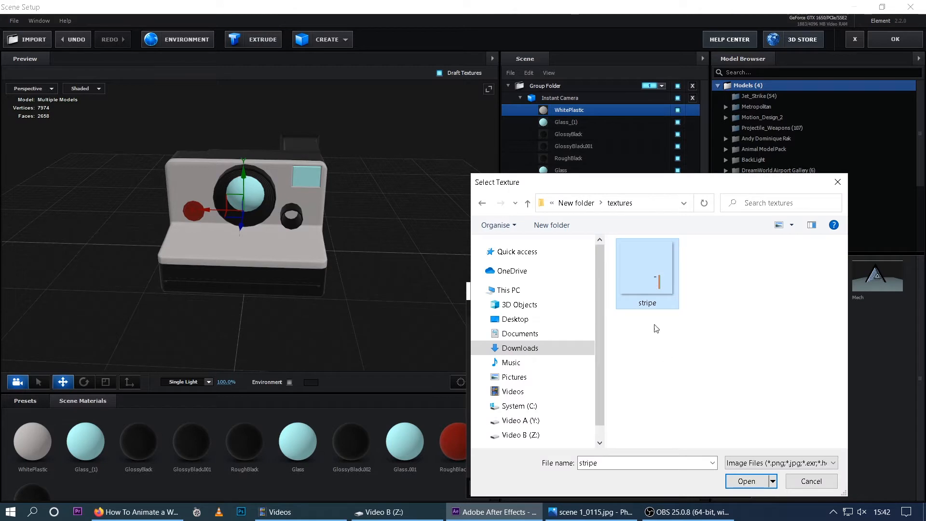
{"action": "left_click", "coordinate": [742, 480]}
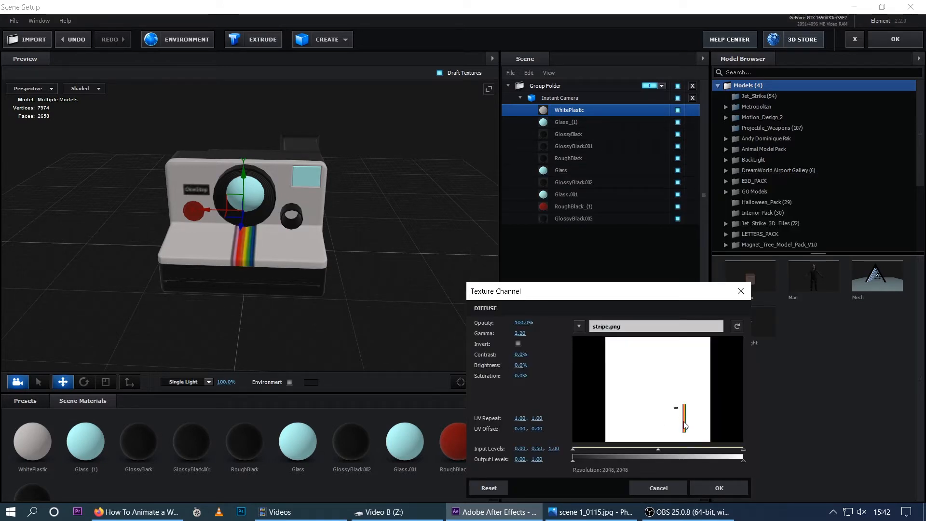
{"action": "left_click", "coordinate": [713, 488]}
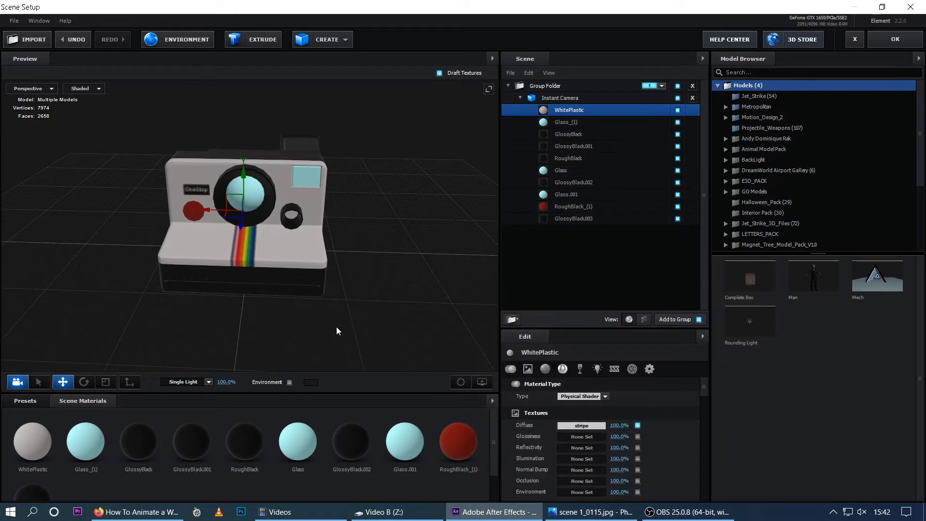
{"action": "left_click_drag", "start_coordinate": [272, 310], "coordinate": [289, 311]}
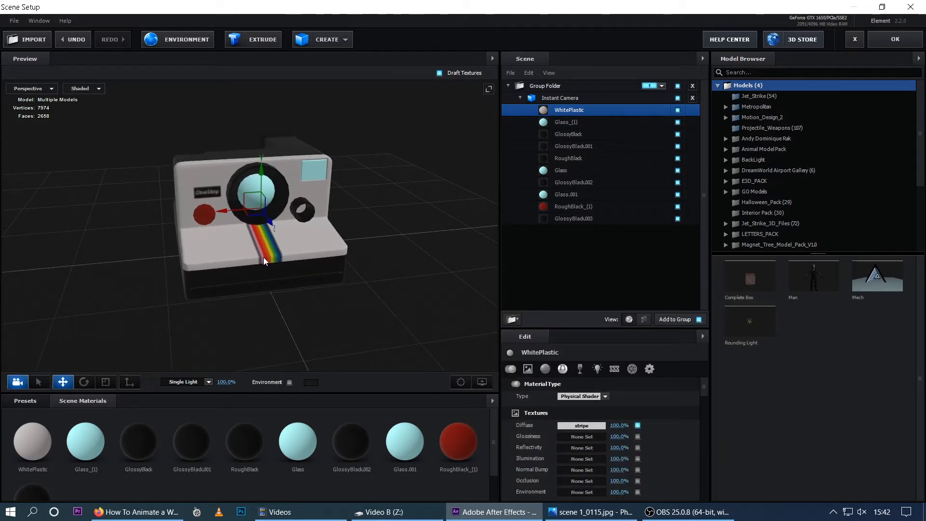
{"action": "left_click_drag", "start_coordinate": [226, 346], "coordinate": [230, 246]}
{"action": "mouse_move", "coordinate": [223, 192]}
{"action": "left_mouse_down"}
{"action": "mouse_move", "coordinate": [238, 221]}
{"action": "mouse_move", "coordinate": [231, 186]}
{"action": "left_mouse_up"}
{"action": "scroll", "coordinate": [246, 214], "scroll_direction": "up", "scroll_amount": 5}
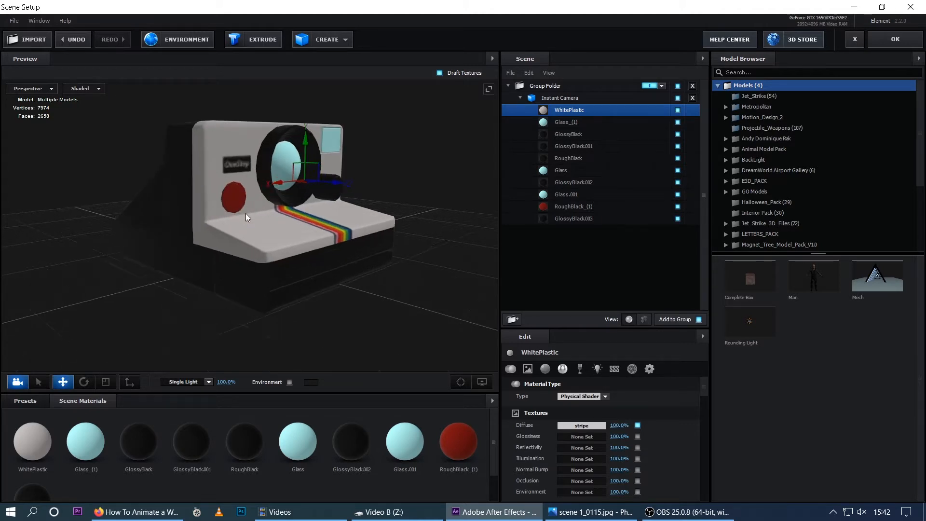
{"action": "left_click_drag", "start_coordinate": [254, 218], "coordinate": [284, 305]}
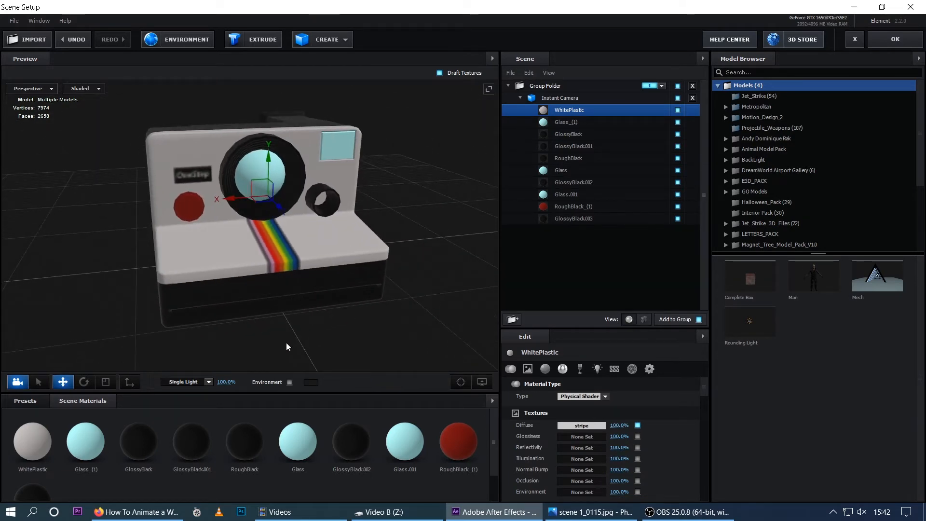
Step: Create a plane model in the scene and replace its default material with the camera's GlossyBlack material
{"action": "left_click", "coordinate": [341, 41]}
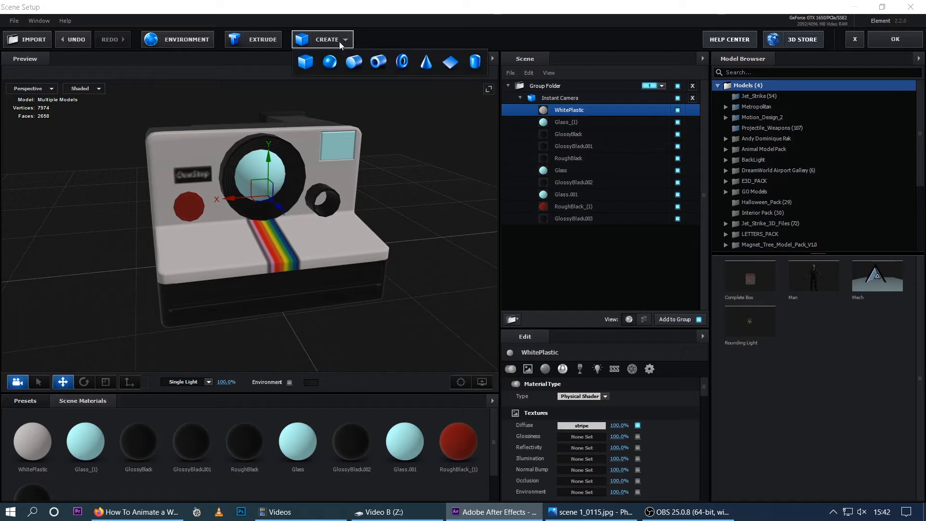
{"action": "left_click", "coordinate": [450, 62]}
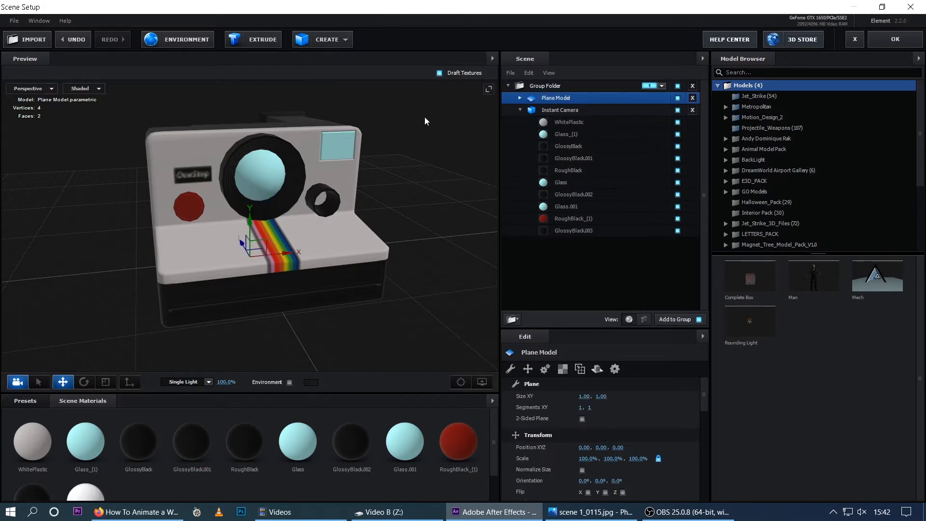
{"action": "left_click", "coordinate": [519, 98]}
{"action": "left_click", "coordinate": [560, 110]}
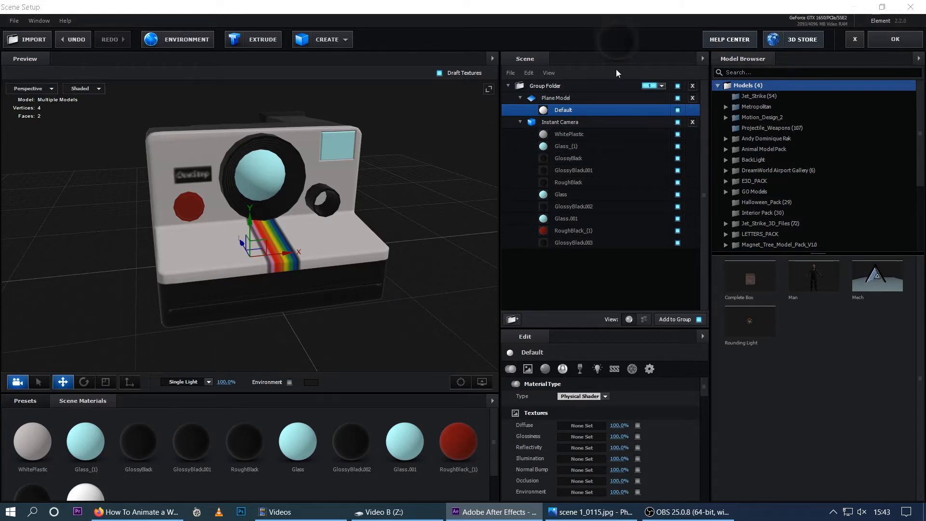
{"action": "left_click", "coordinate": [559, 122]}
{"action": "left_click_drag", "start_coordinate": [558, 120], "coordinate": [559, 100]}
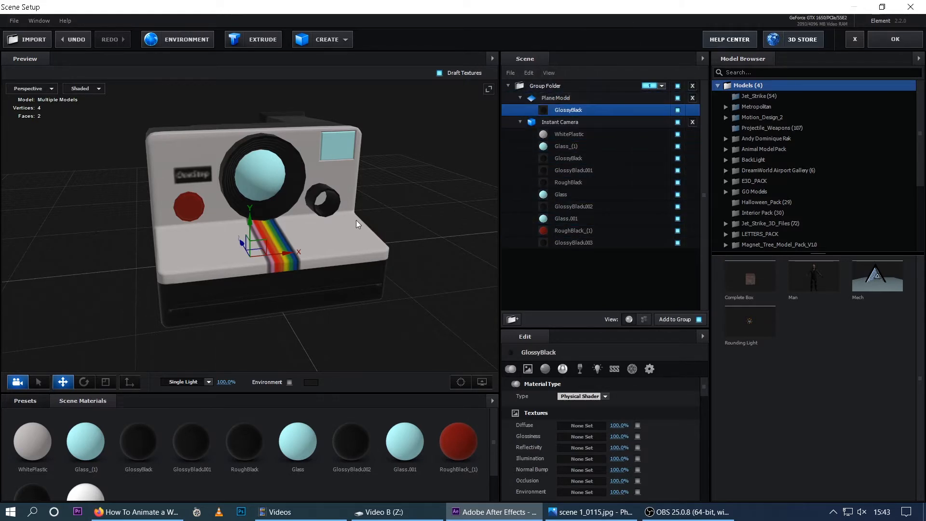
Step: Move the plane up and in front of the Instant Camera and rotate it upright to a 270° X orientation
{"action": "left_click_drag", "start_coordinate": [248, 227], "coordinate": [255, 140]}
{"action": "left_click_drag", "start_coordinate": [273, 212], "coordinate": [313, 215]}
{"action": "left_click_drag", "start_coordinate": [234, 159], "coordinate": [284, 174]}
{"action": "left_click_drag", "start_coordinate": [259, 230], "coordinate": [270, 323]}
{"action": "key", "text": "e"}
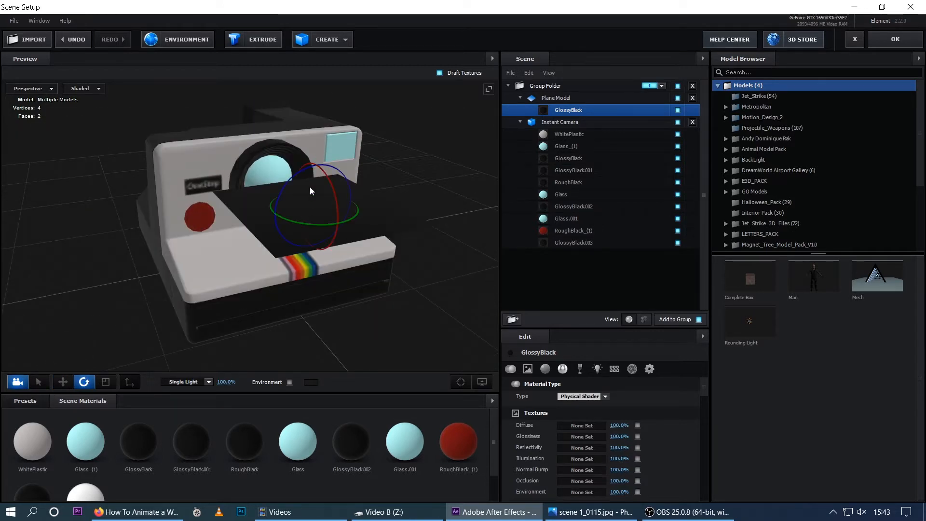
{"action": "left_click_drag", "start_coordinate": [388, 271], "coordinate": [376, 217]}
{"action": "left_click_drag", "start_coordinate": [344, 154], "coordinate": [368, 282]}
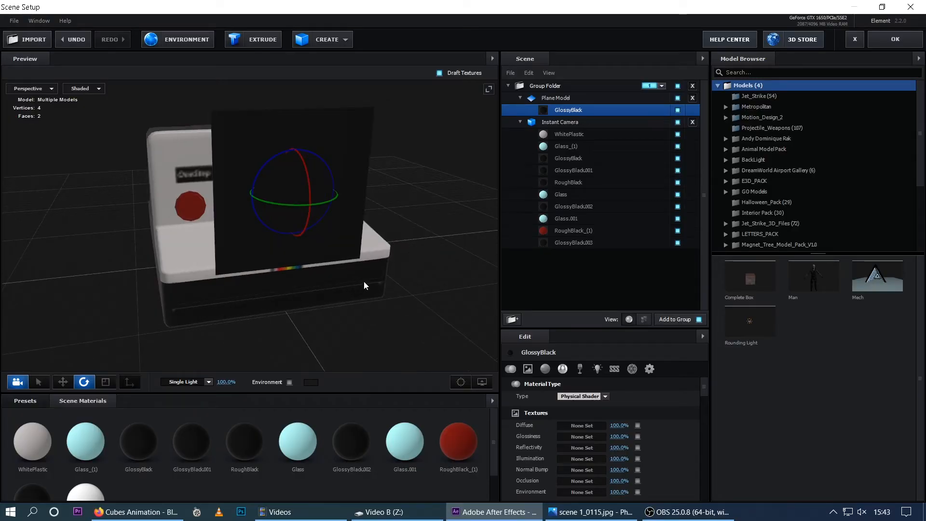
Step: Scale the plane to 28.0%, 49.0%, 13.5% and position it at -0.52, 0.88, -0.42 to cover the OneStep label
{"action": "key", "text": "w"}
{"action": "left_click", "coordinate": [556, 98]}
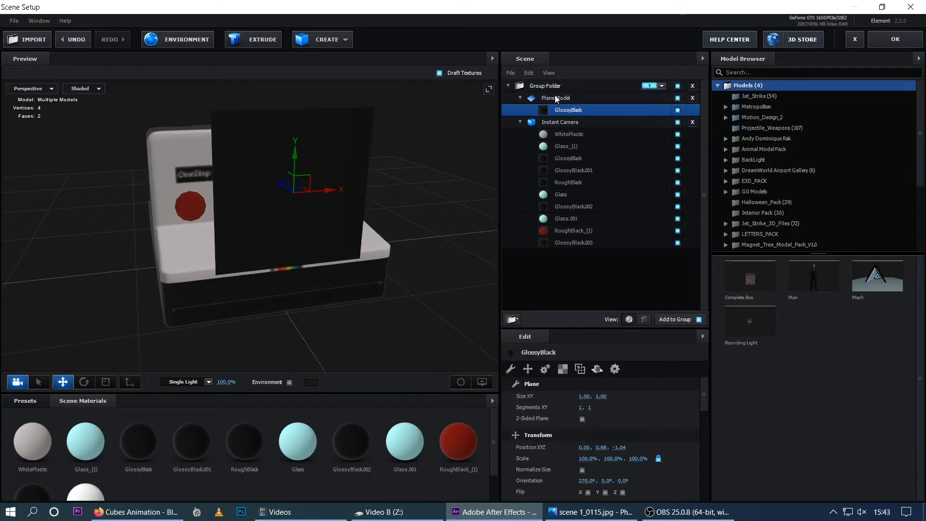
{"action": "left_click_drag", "start_coordinate": [639, 459], "coordinate": [609, 459]}
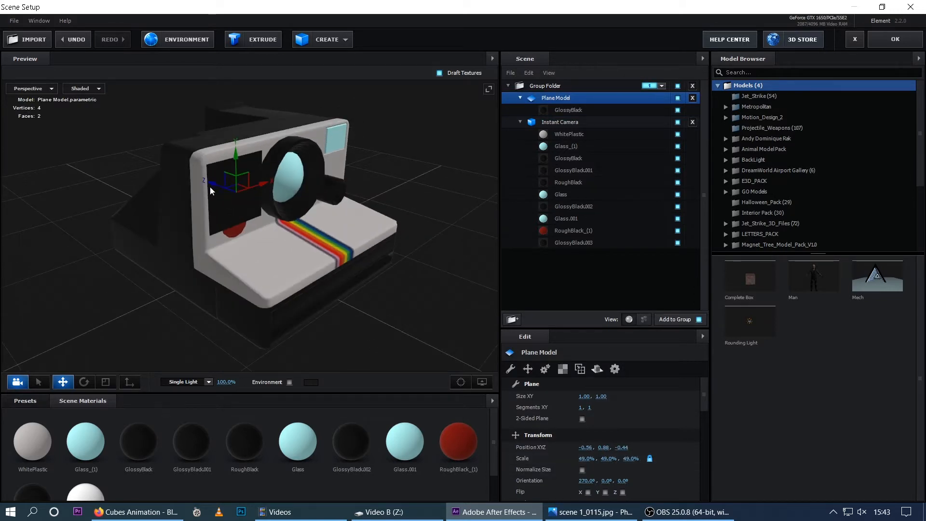
{"action": "left_click_drag", "start_coordinate": [211, 190], "coordinate": [236, 192]}
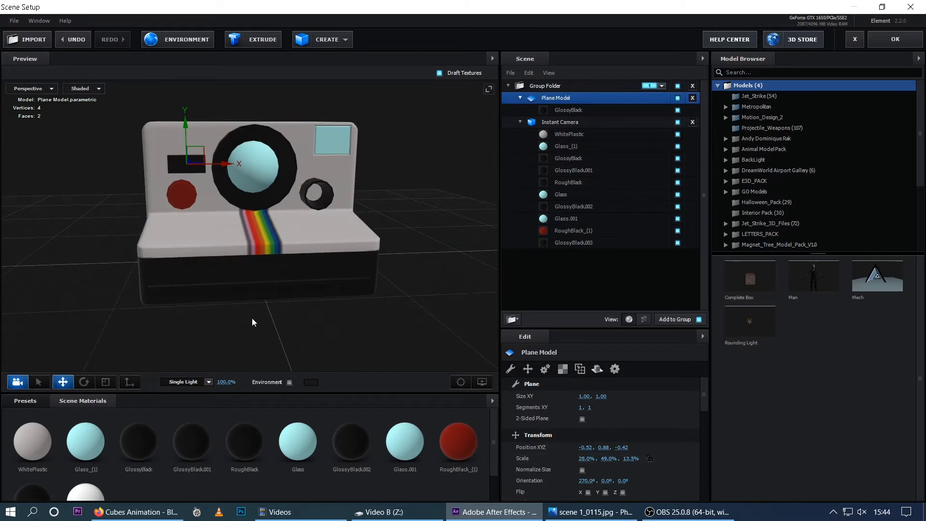
{"action": "mouse_move", "coordinate": [252, 318]}
{"action": "left_mouse_down"}
{"action": "mouse_move", "coordinate": [231, 309]}
{"action": "mouse_move", "coordinate": [274, 326]}
{"action": "mouse_move", "coordinate": [256, 326]}
{"action": "mouse_move", "coordinate": [256, 286]}
{"action": "mouse_move", "coordinate": [152, 313]}
{"action": "mouse_move", "coordinate": [132, 328]}
{"action": "mouse_move", "coordinate": [264, 334]}
{"action": "mouse_move", "coordinate": [275, 327]}
{"action": "mouse_move", "coordinate": [267, 323]}
{"action": "left_mouse_up"}
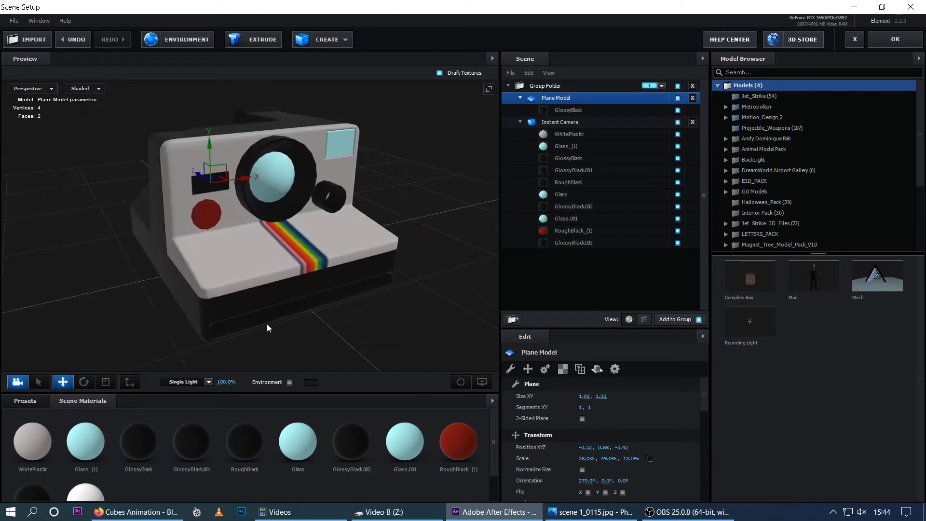
Step: Collapse the Plane Model, switch the scene list to individual models and expand the Instant Camera's parts
{"action": "left_click", "coordinate": [521, 98]}
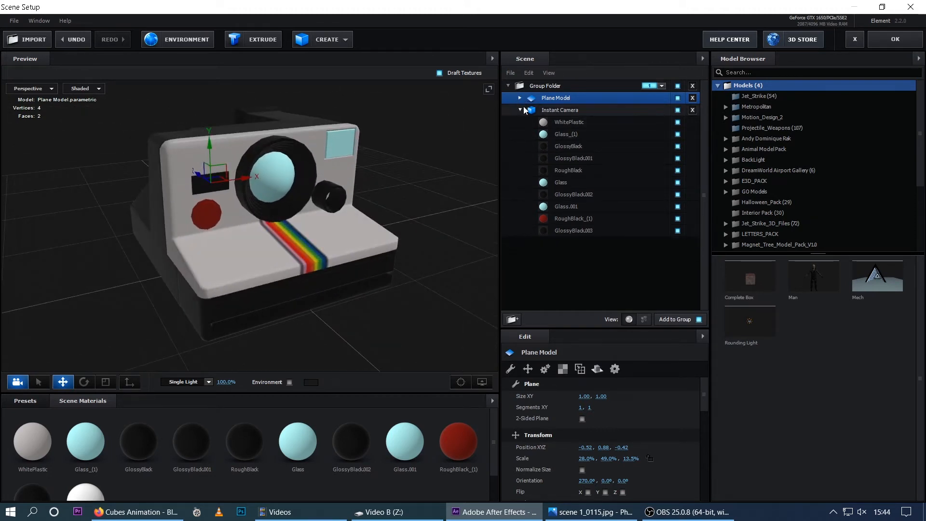
{"action": "left_click", "coordinate": [521, 108]}
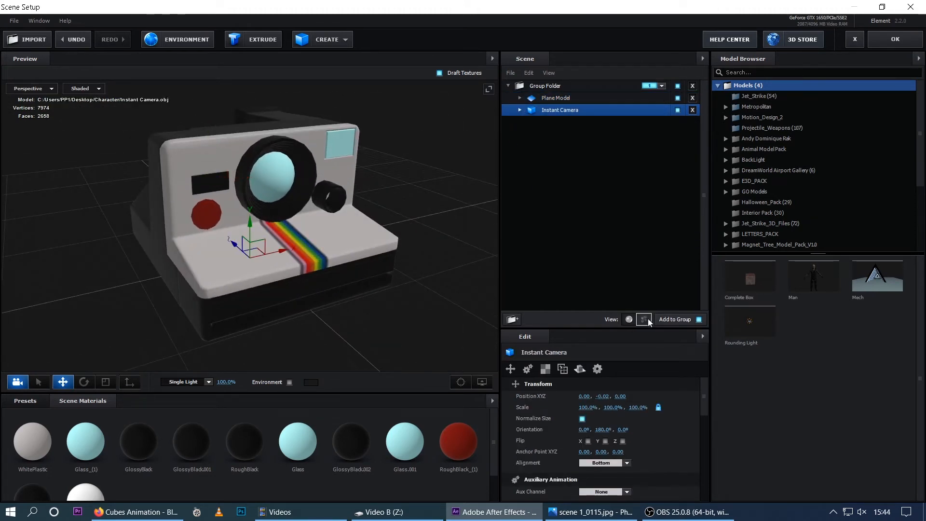
{"action": "left_click", "coordinate": [521, 111]}
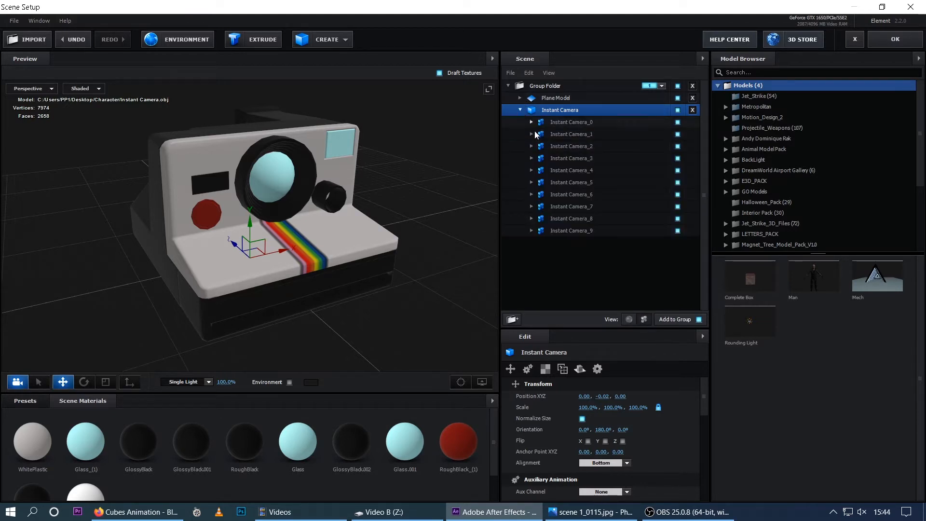
{"action": "left_click_drag", "start_coordinate": [450, 211], "coordinate": [417, 234]}
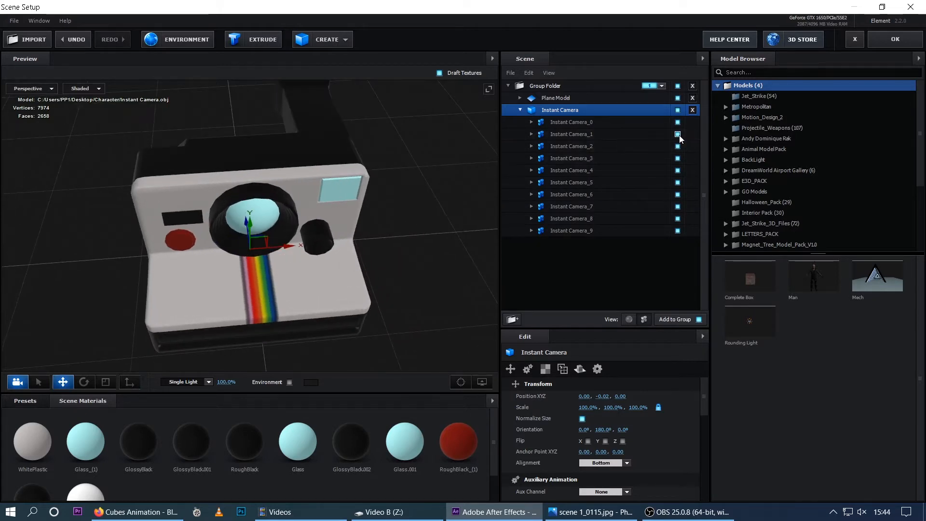
Step: Try to rescale the camera's rectangular glass window, part Instant Camera_1, with unlinked axes, and undo the scaling
{"action": "left_click", "coordinate": [532, 134]}
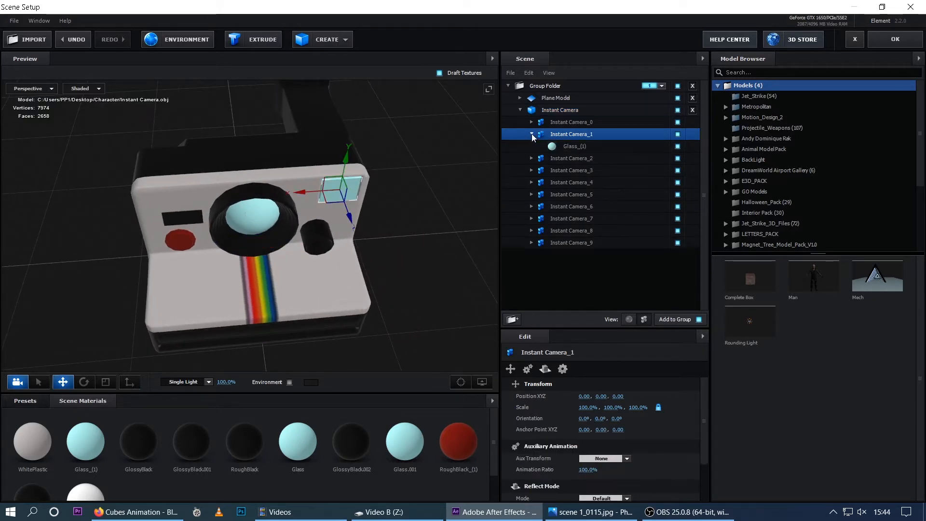
{"action": "left_click", "coordinate": [567, 147]}
{"action": "left_click_drag", "start_coordinate": [436, 220], "coordinate": [430, 231]}
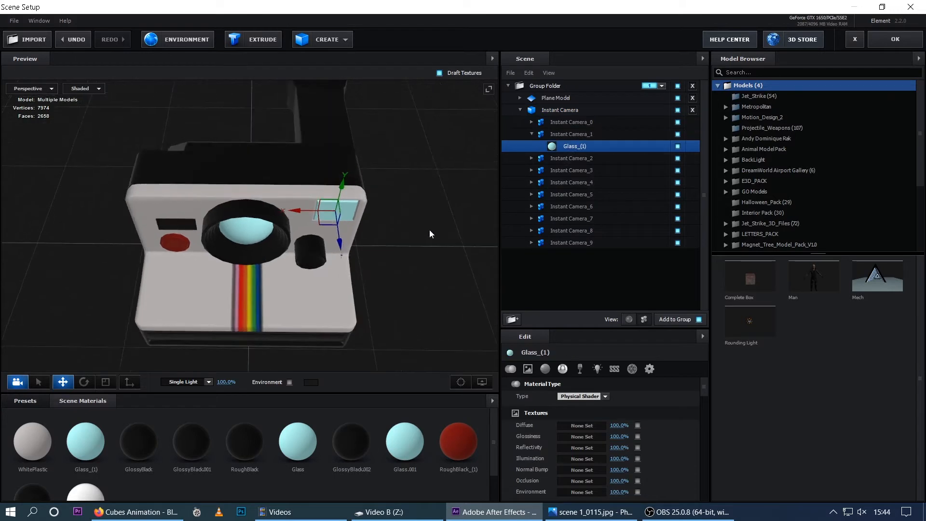
{"action": "left_click_drag", "start_coordinate": [337, 233], "coordinate": [331, 217]}
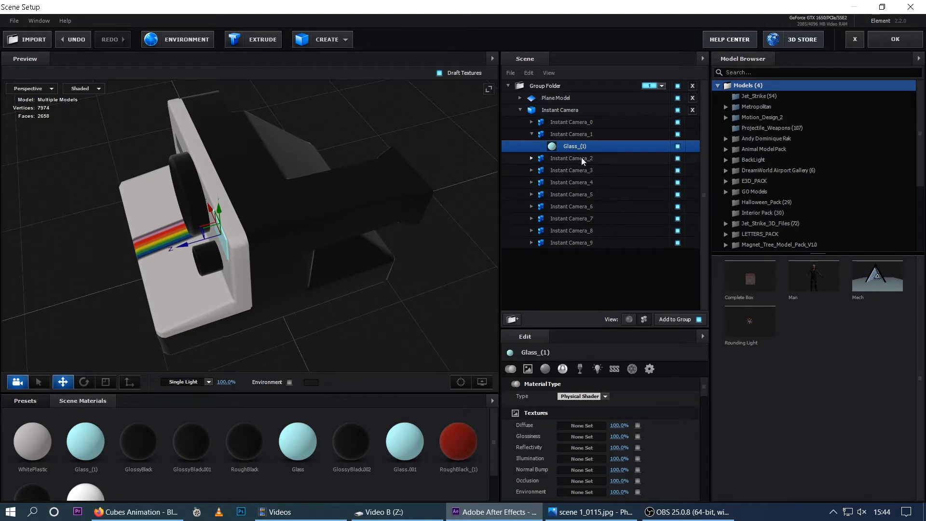
{"action": "left_click", "coordinate": [575, 134]}
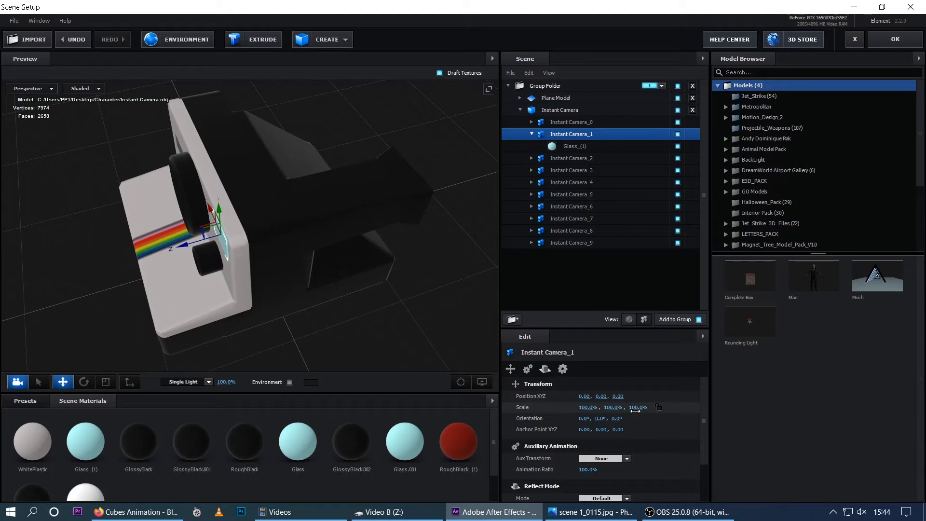
{"action": "left_click_drag", "start_coordinate": [617, 409], "coordinate": [606, 409]}
{"action": "key", "text": "ctrl+z"}
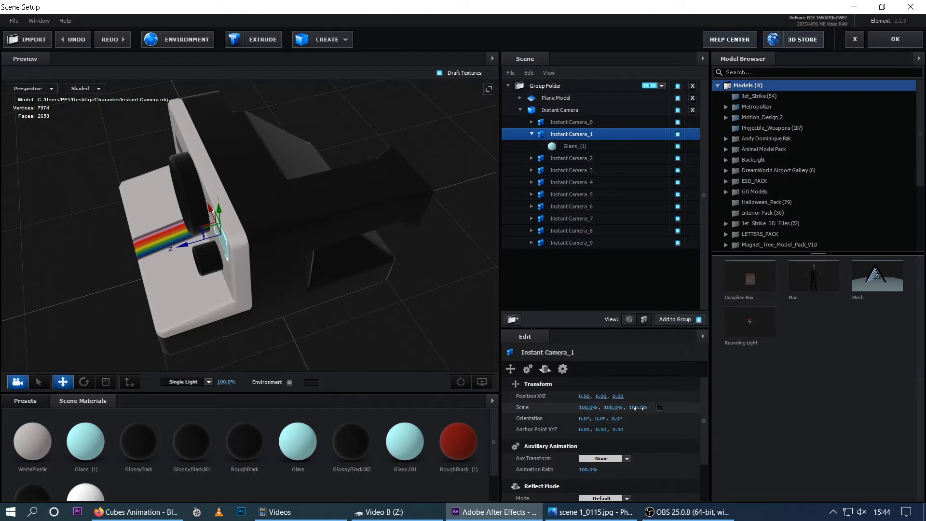
Step: Try stretching the Instant Camera_1 glass window to 277.5% along Z, check it from several angles and undo the stretch
{"action": "left_click_drag", "start_coordinate": [634, 407], "coordinate": [625, 407]}
{"action": "left_click_drag", "start_coordinate": [773, 402], "coordinate": [804, 404]}
{"action": "left_click_drag", "start_coordinate": [350, 321], "coordinate": [246, 199]}
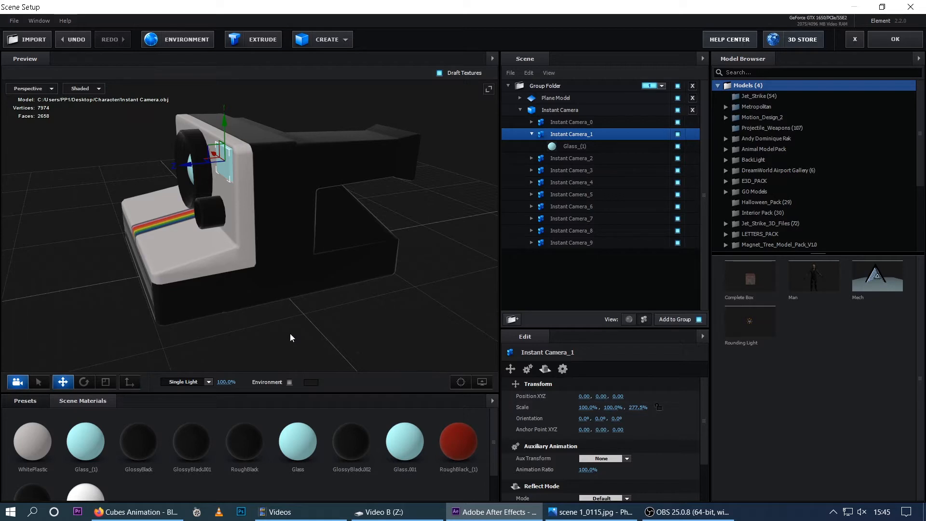
{"action": "left_click_drag", "start_coordinate": [290, 333], "coordinate": [233, 213]}
{"action": "key", "text": "ctrl+z"}
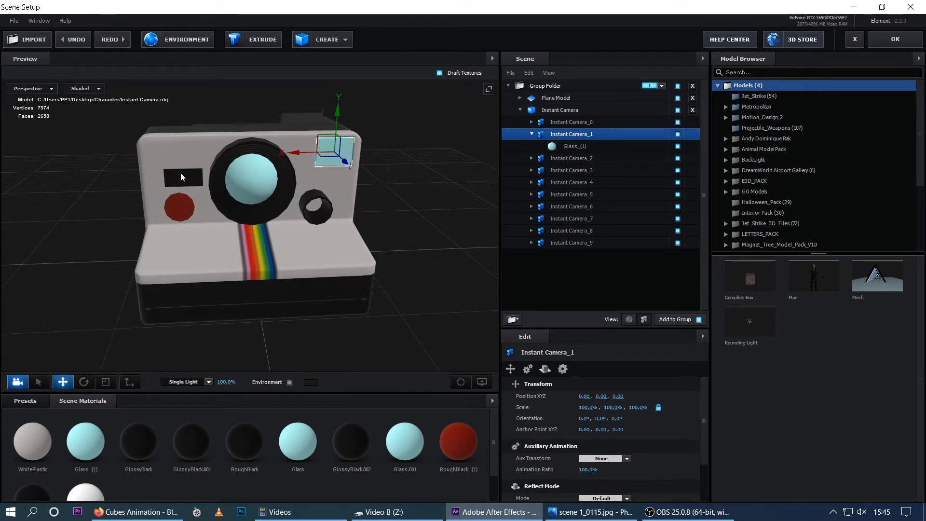
Step: Accept the scene setup and add a text layer reading MAK to the Element composition
{"action": "left_click_drag", "start_coordinate": [178, 180], "coordinate": [273, 282]}
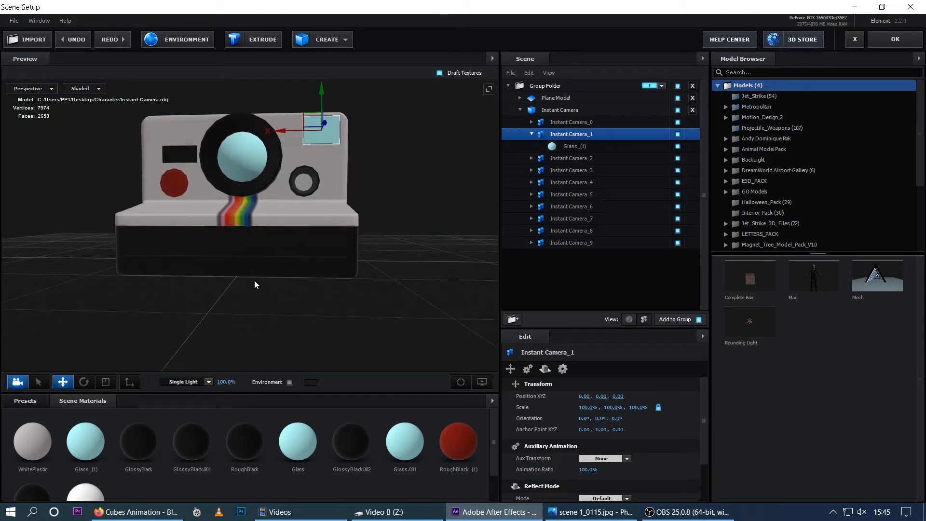
{"action": "left_click", "coordinate": [883, 41]}
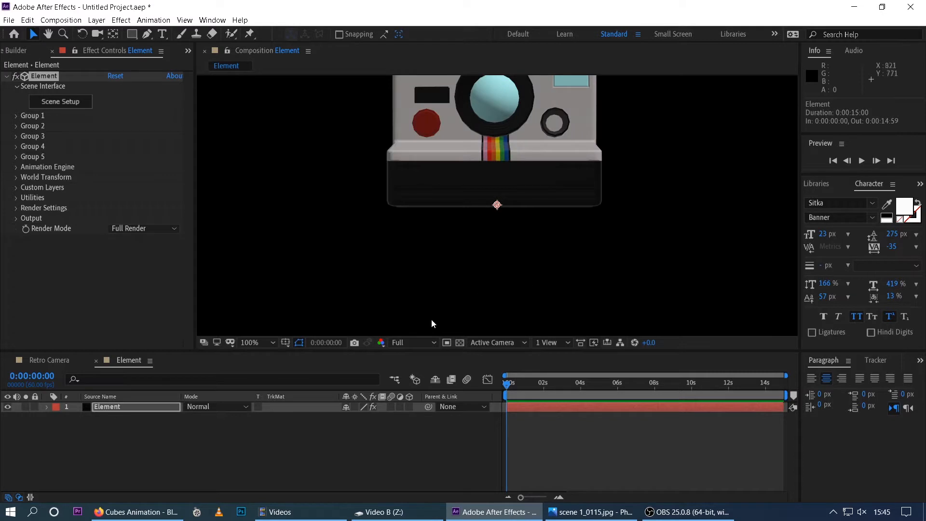
{"action": "right_click", "coordinate": [128, 434]}
{"action": "mouse_move", "coordinate": [155, 319]}
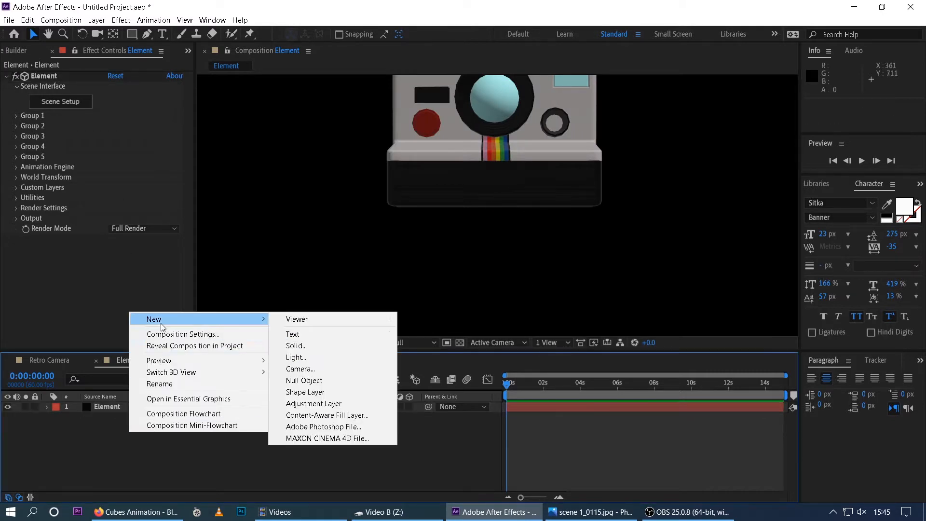
{"action": "left_click", "coordinate": [305, 334]}
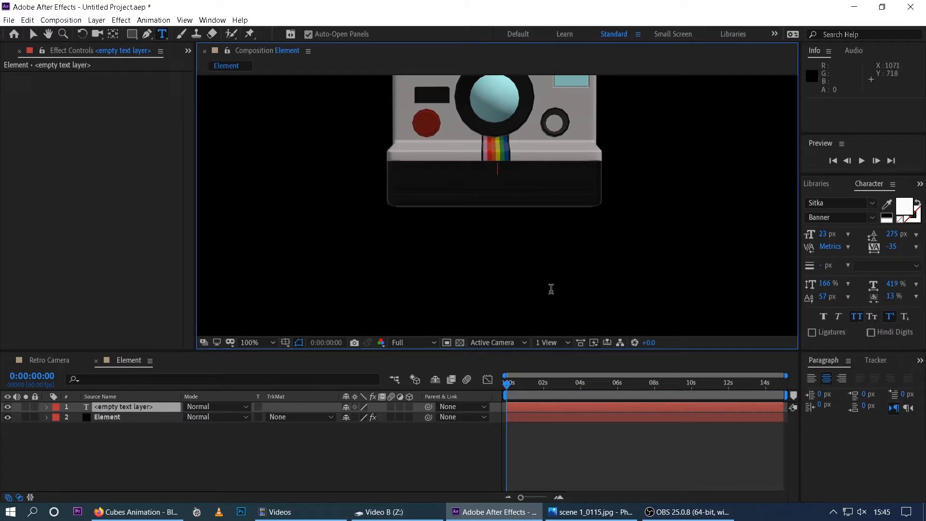
{"action": "type", "text": "MAK"}
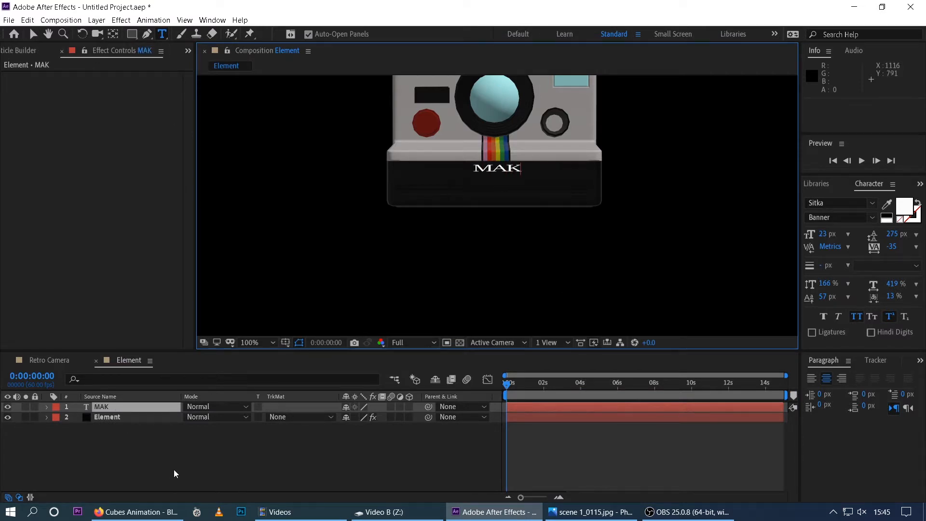
Step: Add a second text layer reading RETRO to the Element composition
{"action": "right_click", "coordinate": [174, 470]}
{"action": "mouse_move", "coordinate": [241, 356]}
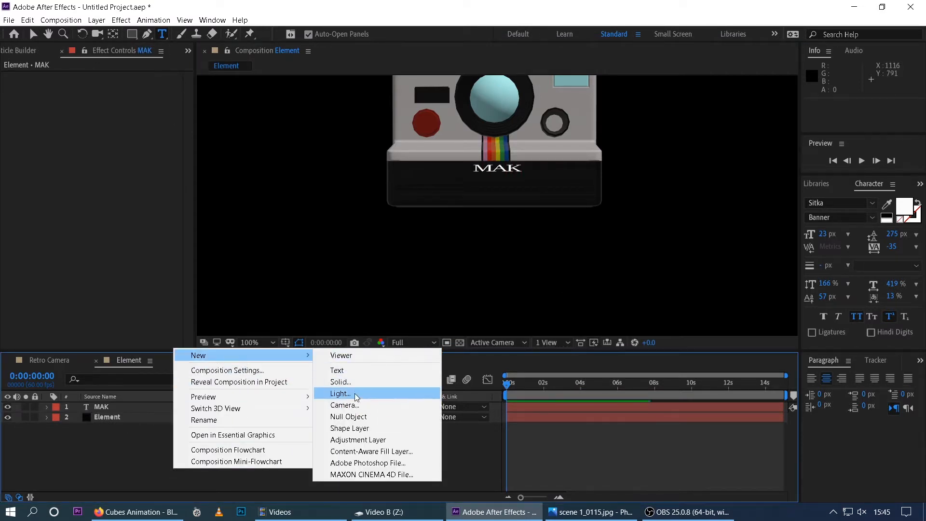
{"action": "left_click", "coordinate": [354, 370]}
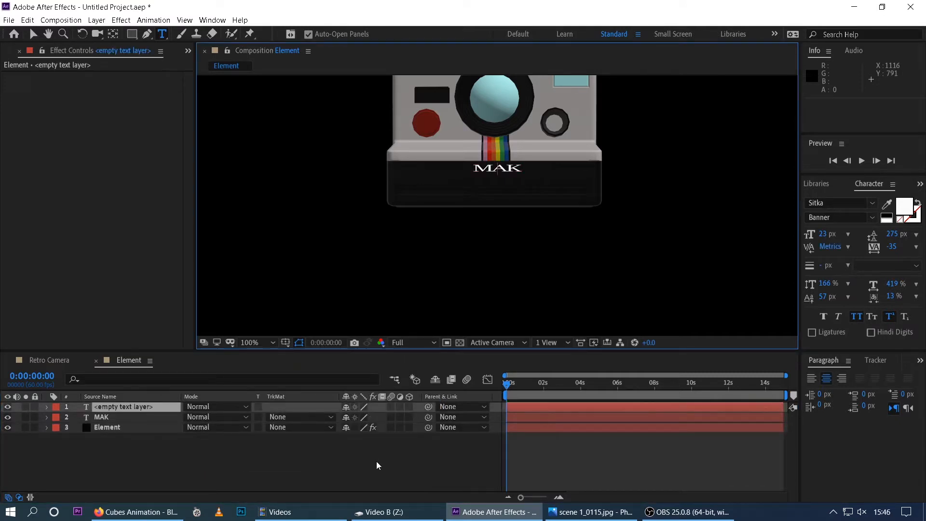
{"action": "type", "text": "R"}
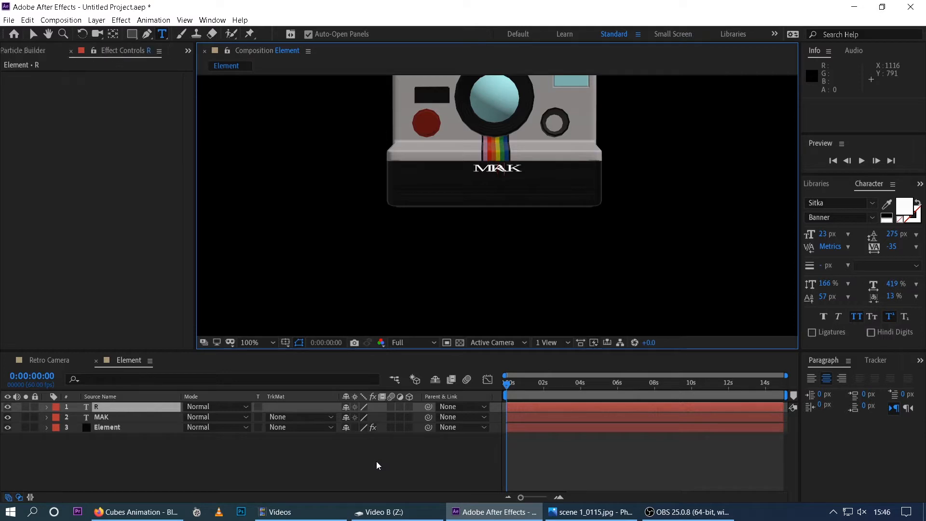
{"action": "type", "text": "ETRO"}
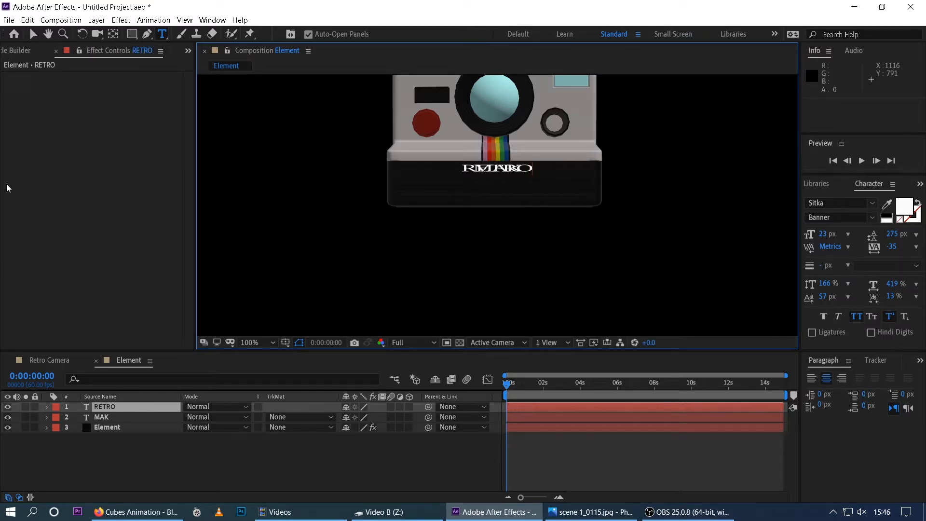
Step: Try to reposition the RETRO text in the composition, and undo the accidental scaling
{"action": "left_click", "coordinate": [33, 35]}
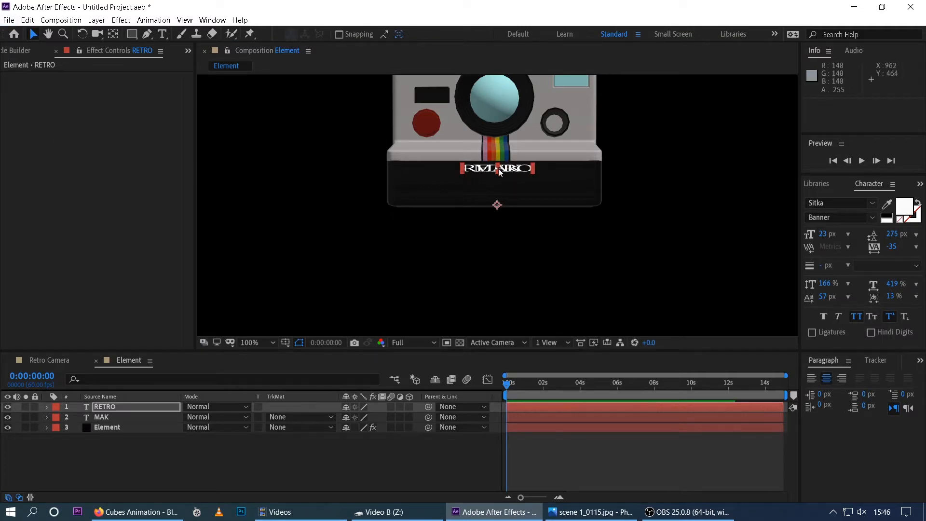
{"action": "mouse_move", "coordinate": [498, 173]}
{"action": "left_mouse_down"}
{"action": "mouse_move", "coordinate": [499, 204]}
{"action": "mouse_move", "coordinate": [502, 168]}
{"action": "left_mouse_up"}
{"action": "key", "text": "ctrl+z"}
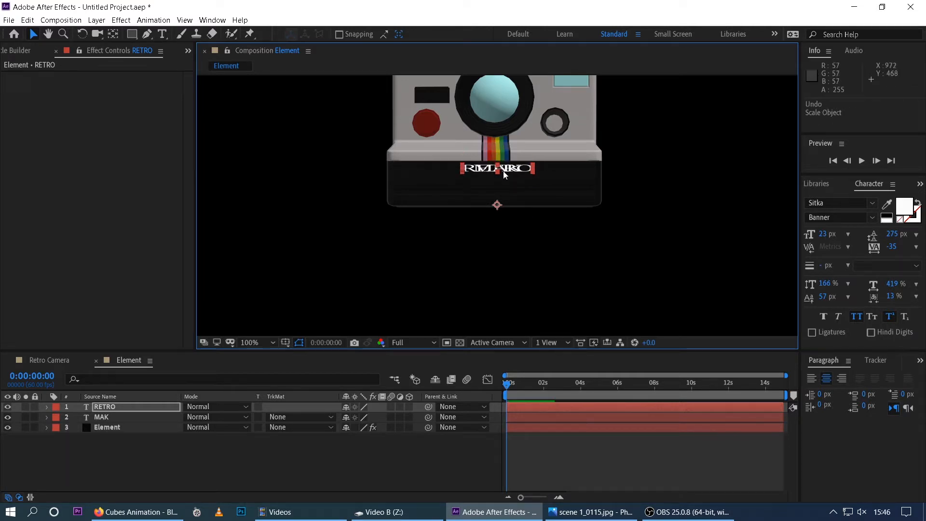
Step: Lower the RETRO text layer below the camera by setting its position to 960, 659
{"action": "left_click", "coordinate": [126, 408]}
{"action": "key", "text": "p"}
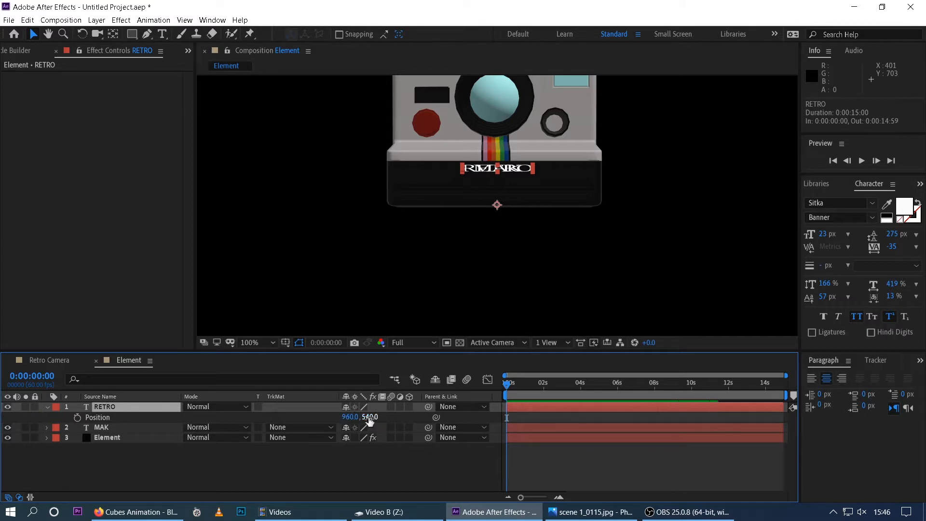
{"action": "left_click_drag", "start_coordinate": [369, 421], "coordinate": [426, 417]}
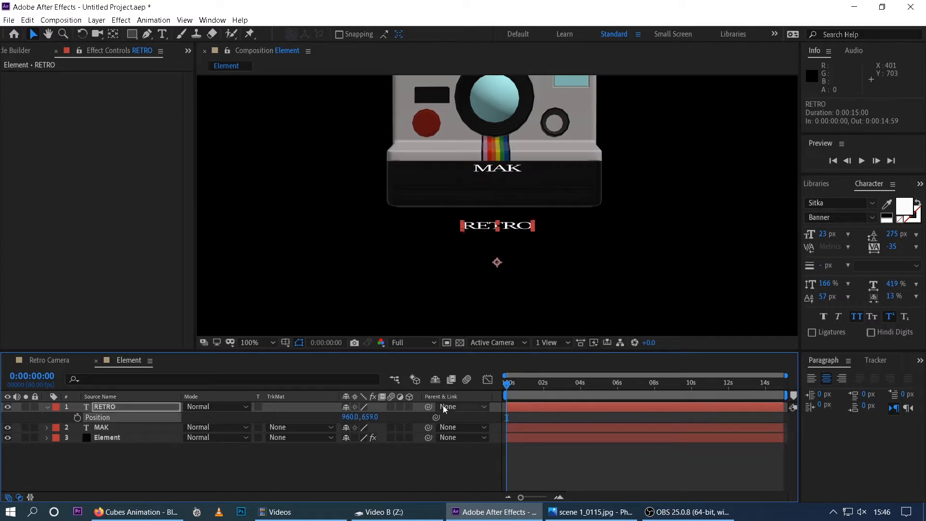
{"action": "left_click", "coordinate": [512, 183]}
{"action": "left_click_drag", "start_coordinate": [512, 183], "coordinate": [532, 183]}
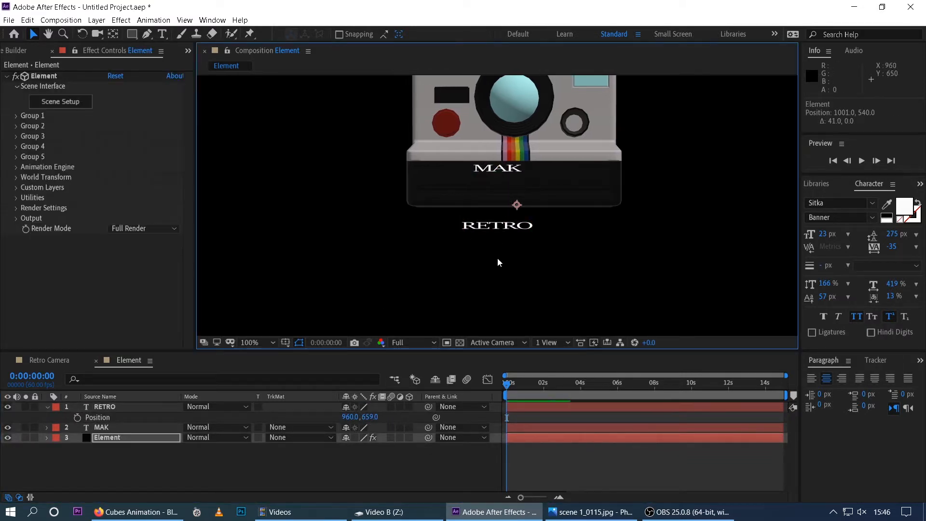
{"action": "left_click", "coordinate": [105, 449]}
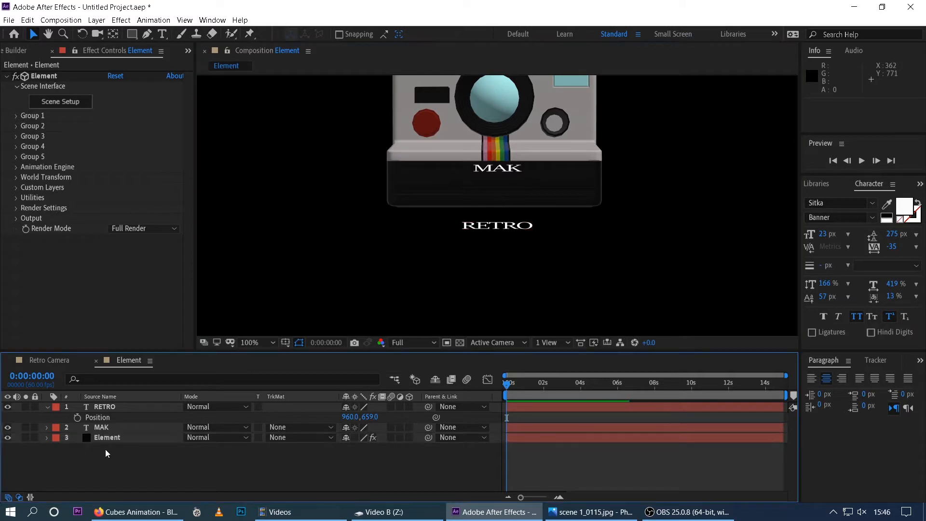
Step: In the Element effect's Custom Text and Masks, assign RETRO to Path Layer 1 and MAK to Path Layer 2
{"action": "left_click", "coordinate": [16, 188]}
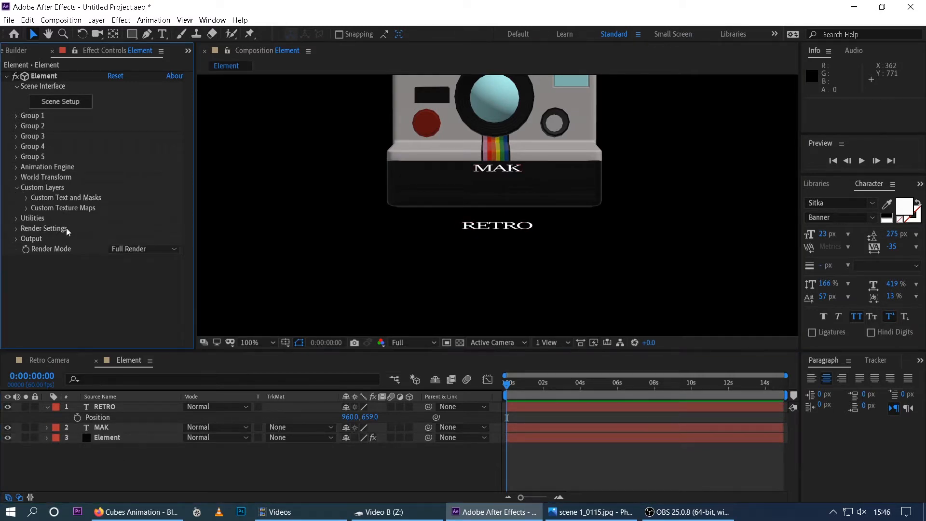
{"action": "left_click", "coordinate": [27, 198]}
{"action": "left_click", "coordinate": [137, 202]}
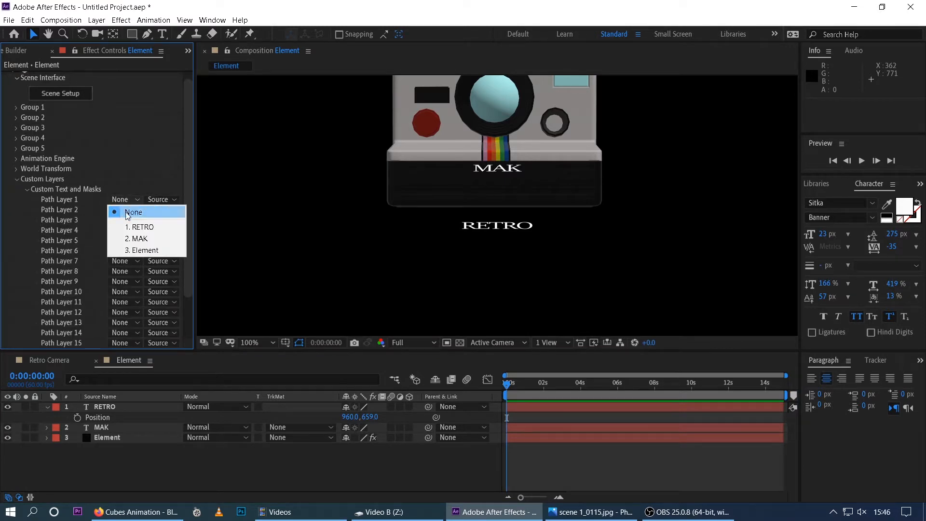
{"action": "left_click", "coordinate": [142, 231]}
{"action": "left_click", "coordinate": [138, 210]}
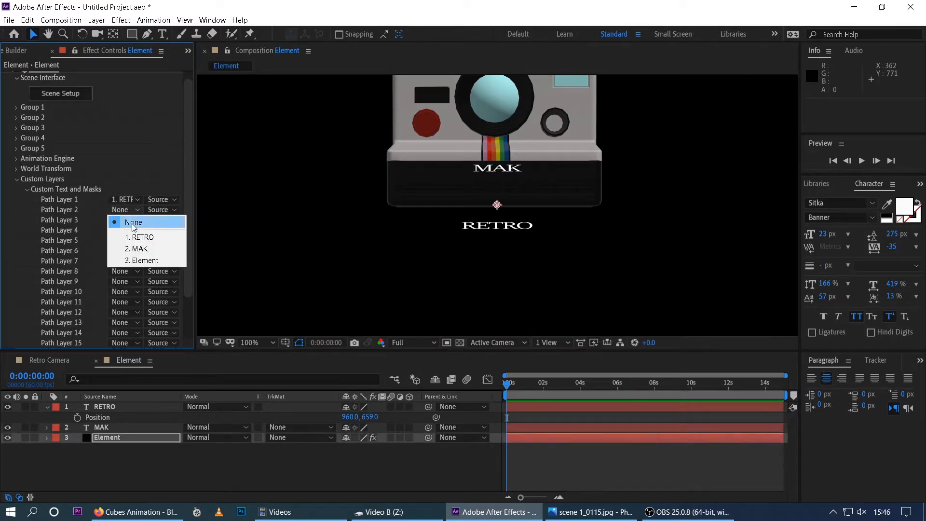
{"action": "left_click", "coordinate": [137, 249]}
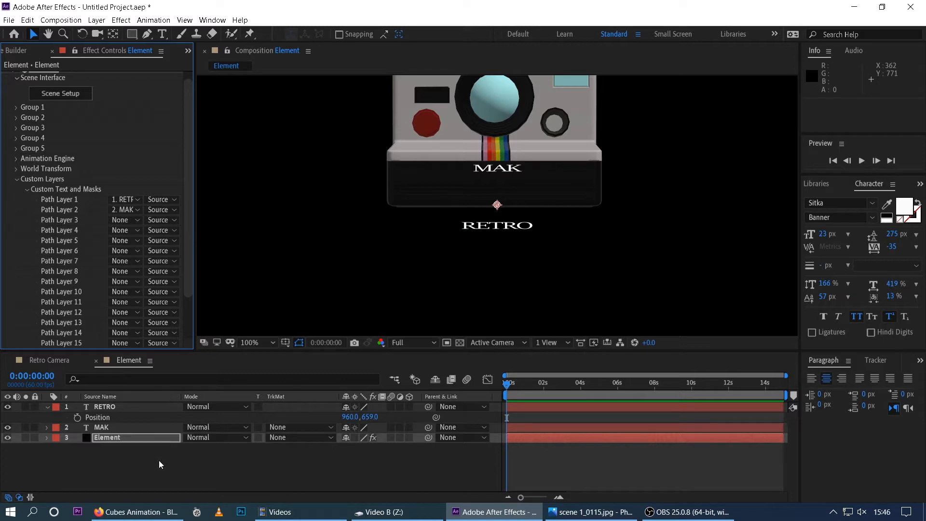
Step: Reorder the MAK and RETRO text layers beneath the Element layer and hide both of them
{"action": "left_click", "coordinate": [45, 407]}
{"action": "left_click_drag", "start_coordinate": [87, 415], "coordinate": [93, 441]}
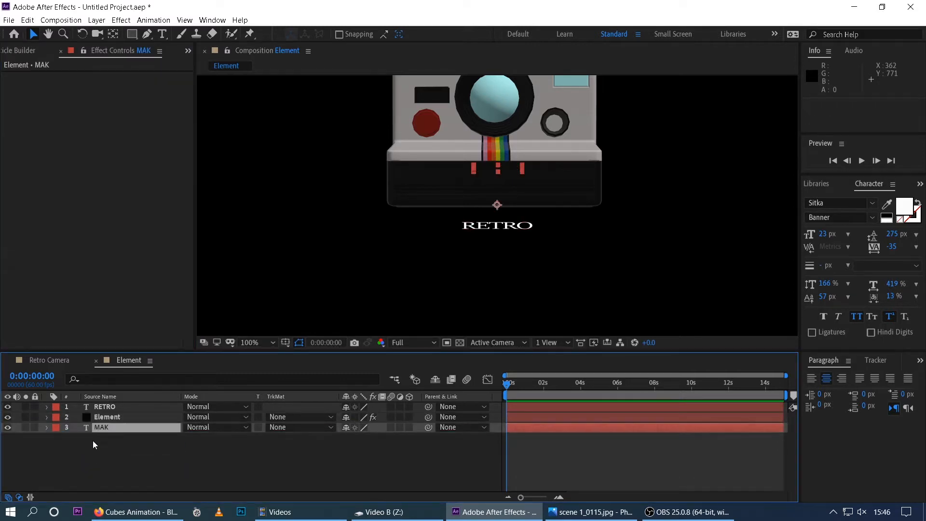
{"action": "left_click_drag", "start_coordinate": [86, 406], "coordinate": [94, 447]}
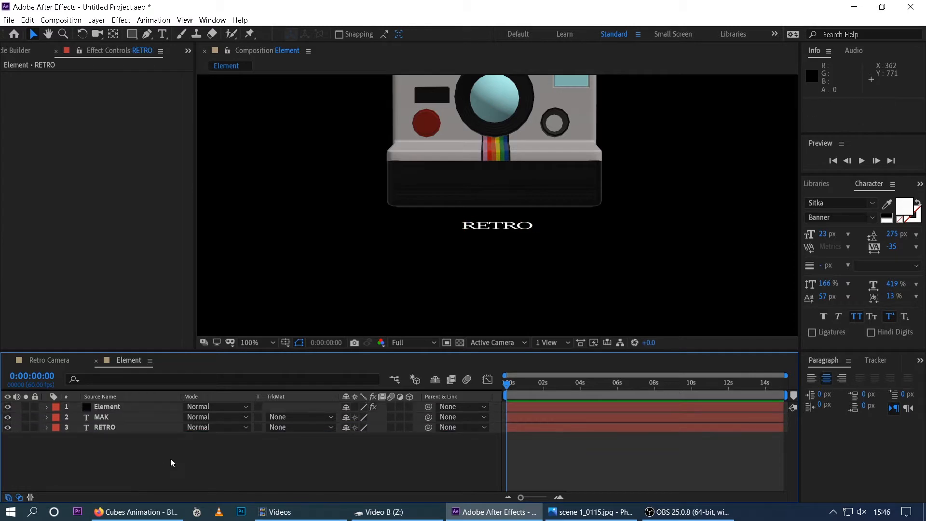
{"action": "left_click", "coordinate": [170, 458]}
{"action": "left_click", "coordinate": [7, 428]}
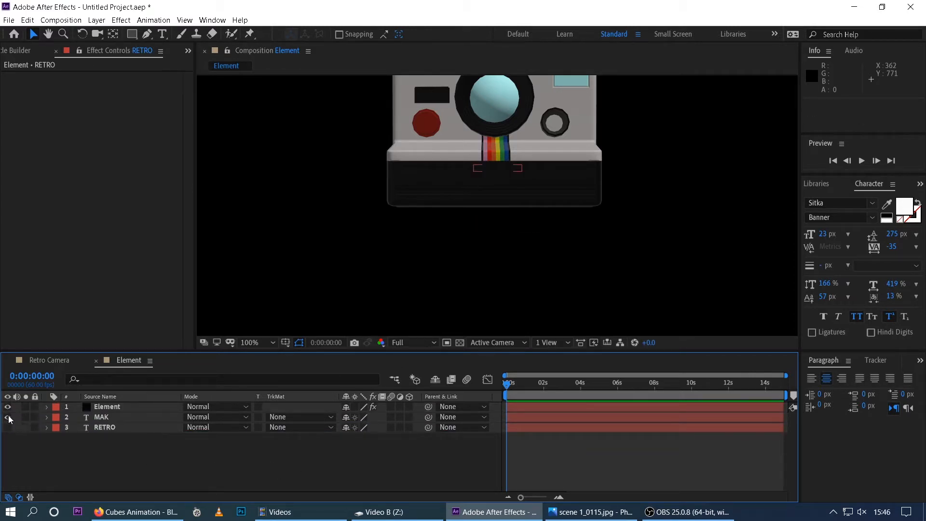
Step: Open the Element layer's scene setup, collapse the Instant Camera model and add an extrusion using Custom Path 1
{"action": "left_click", "coordinate": [106, 407]}
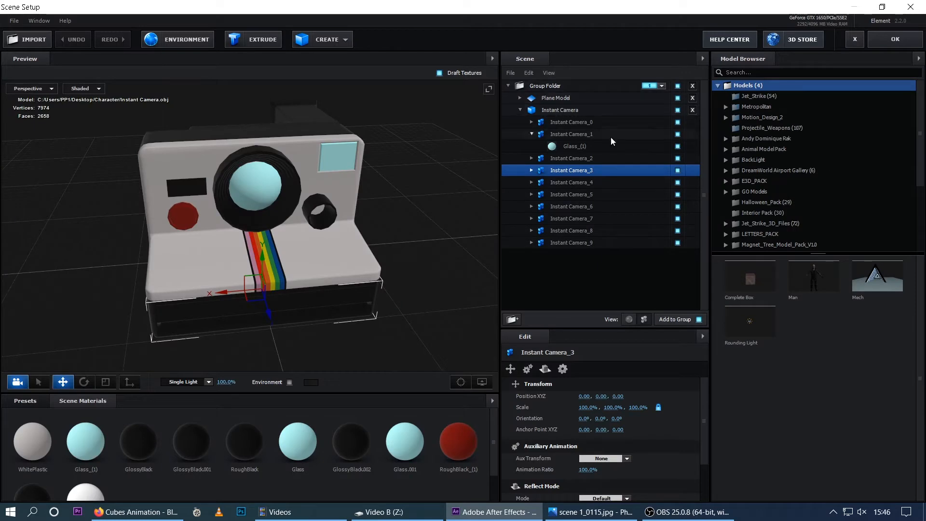
{"action": "left_click", "coordinate": [629, 319]}
{"action": "left_click", "coordinate": [519, 110]}
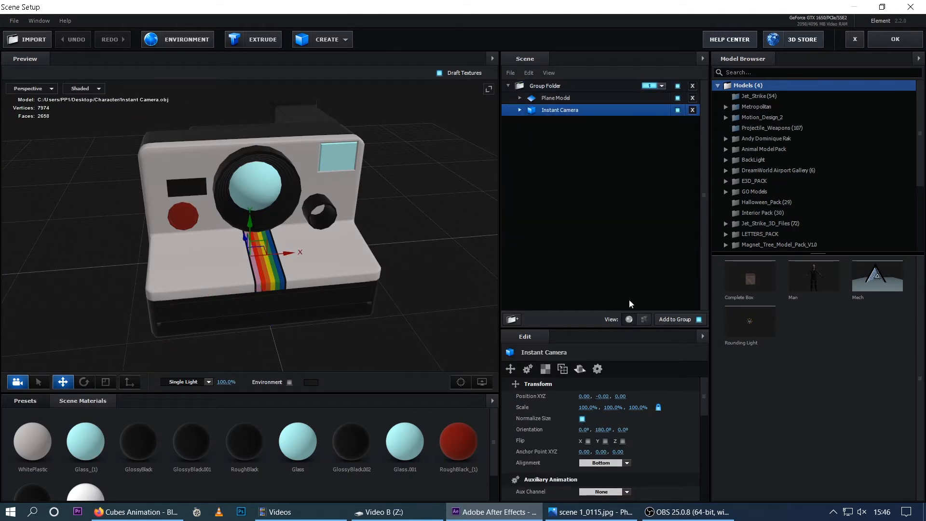
{"action": "left_click_drag", "start_coordinate": [360, 293], "coordinate": [353, 325]}
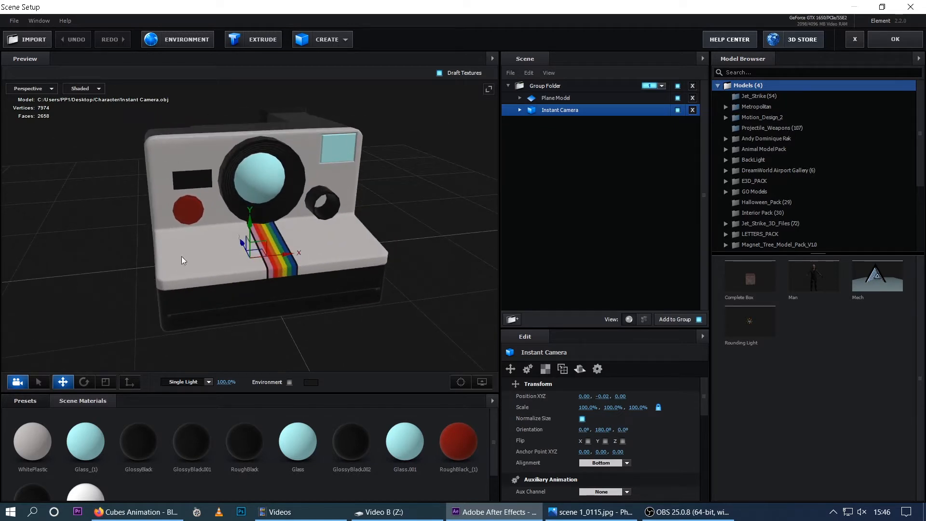
{"action": "left_click", "coordinate": [259, 42]}
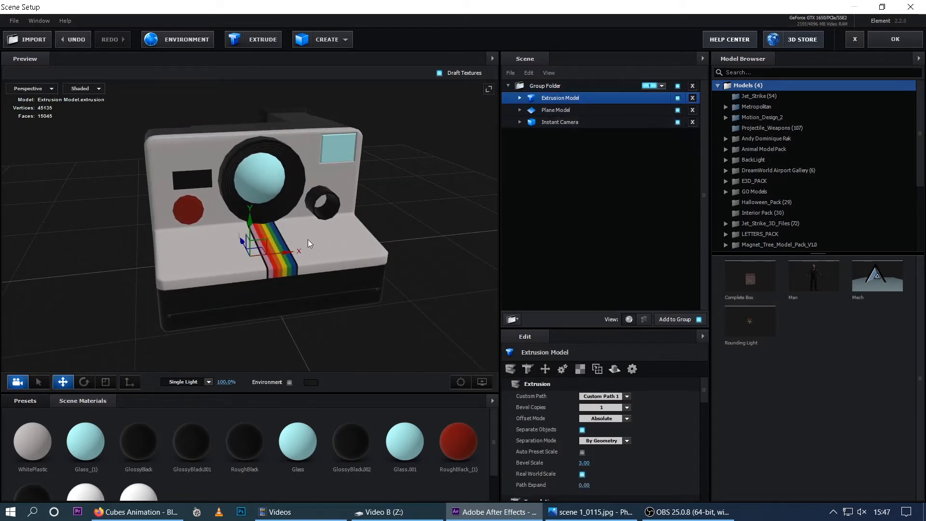
Step: Move the RETRO extrusion onto the front face of the camera's black base, at about 0.00, 0.20, -0.96
{"action": "left_click_drag", "start_coordinate": [248, 218], "coordinate": [260, 87]}
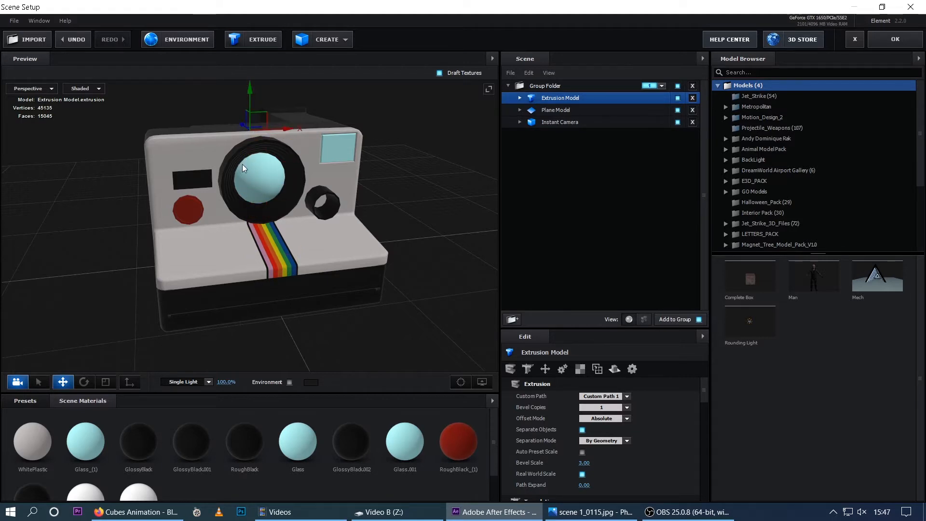
{"action": "left_click_drag", "start_coordinate": [242, 164], "coordinate": [294, 176]}
{"action": "left_click_drag", "start_coordinate": [338, 234], "coordinate": [285, 210]}
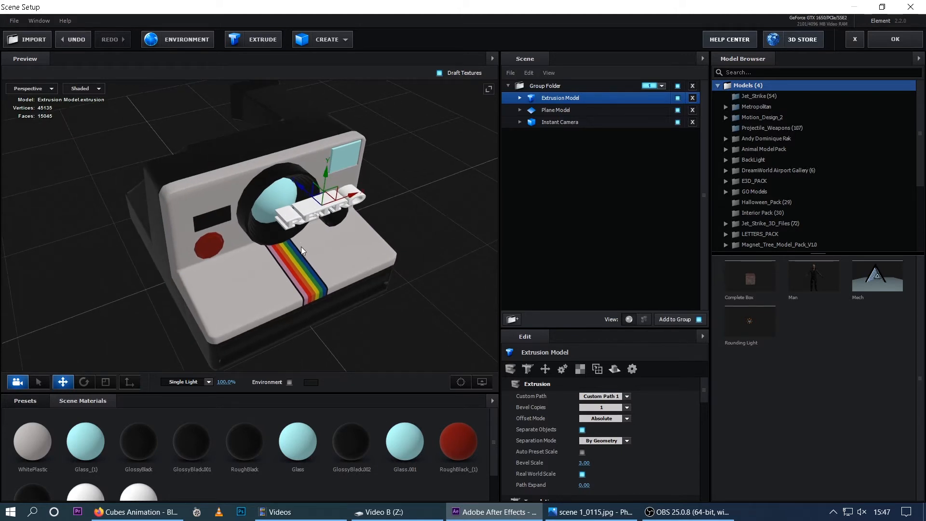
{"action": "left_click_drag", "start_coordinate": [300, 247], "coordinate": [261, 270]}
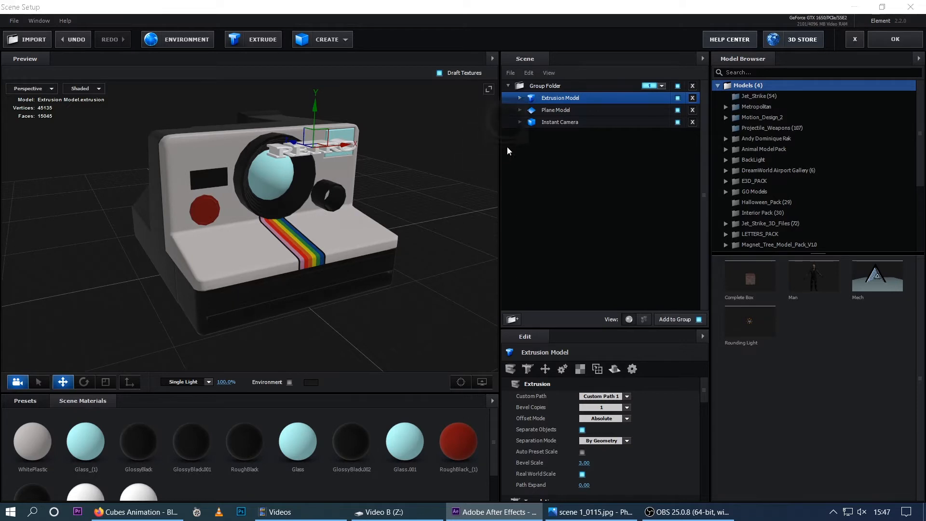
{"action": "left_click_drag", "start_coordinate": [429, 167], "coordinate": [348, 214]}
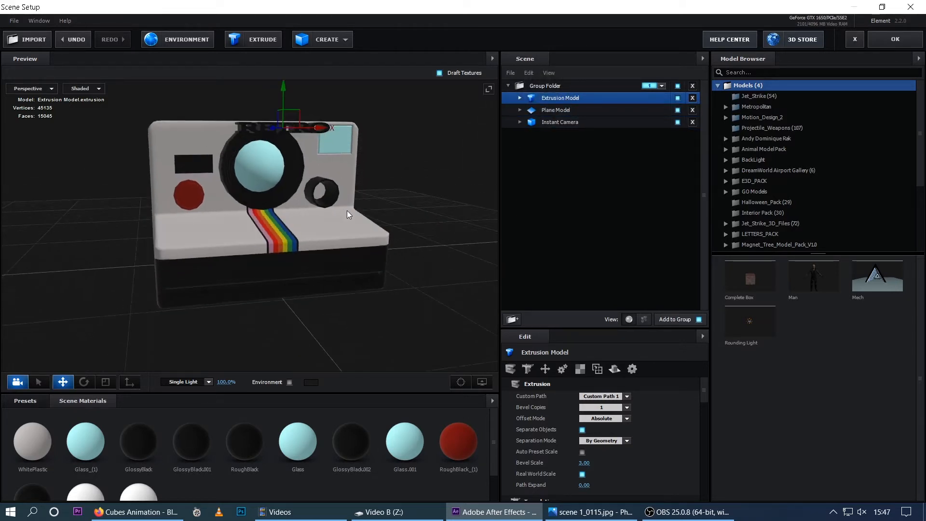
{"action": "left_click_drag", "start_coordinate": [286, 104], "coordinate": [223, 310]}
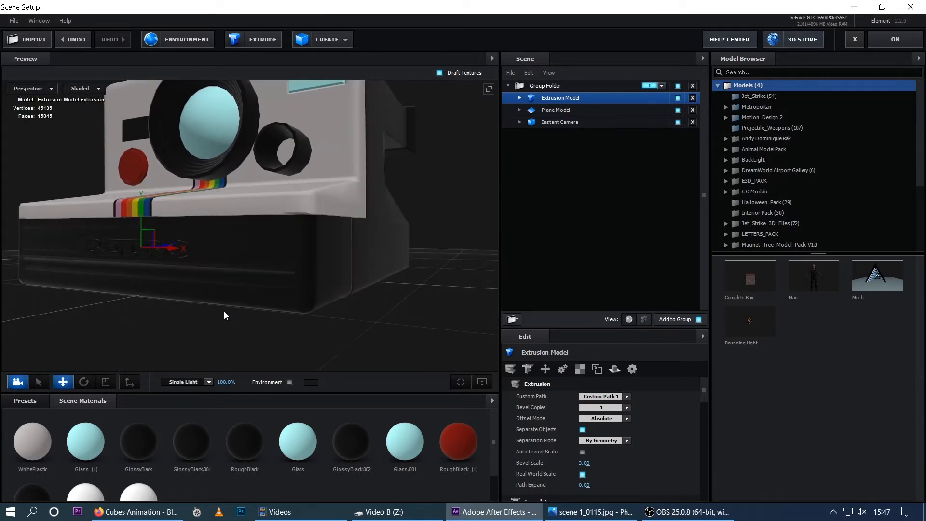
{"action": "left_click_drag", "start_coordinate": [157, 260], "coordinate": [150, 293]}
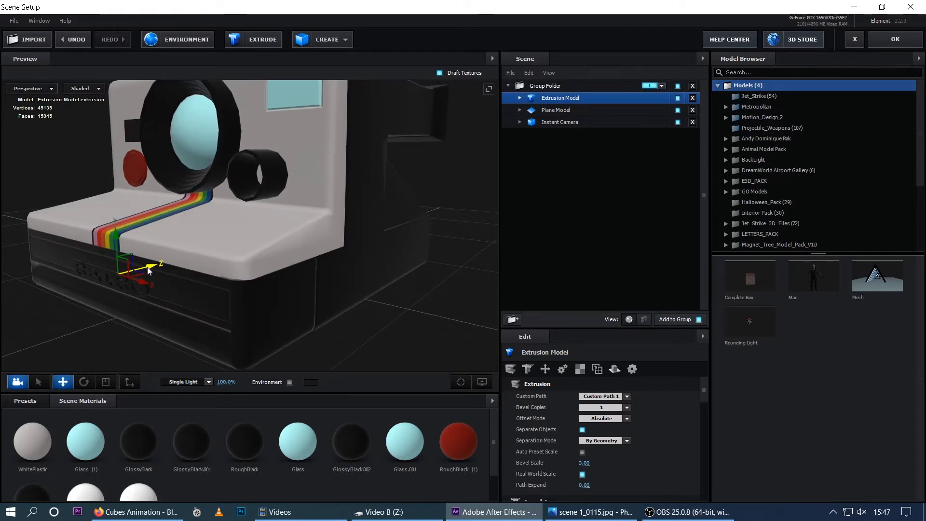
{"action": "left_click_drag", "start_coordinate": [120, 304], "coordinate": [161, 296]}
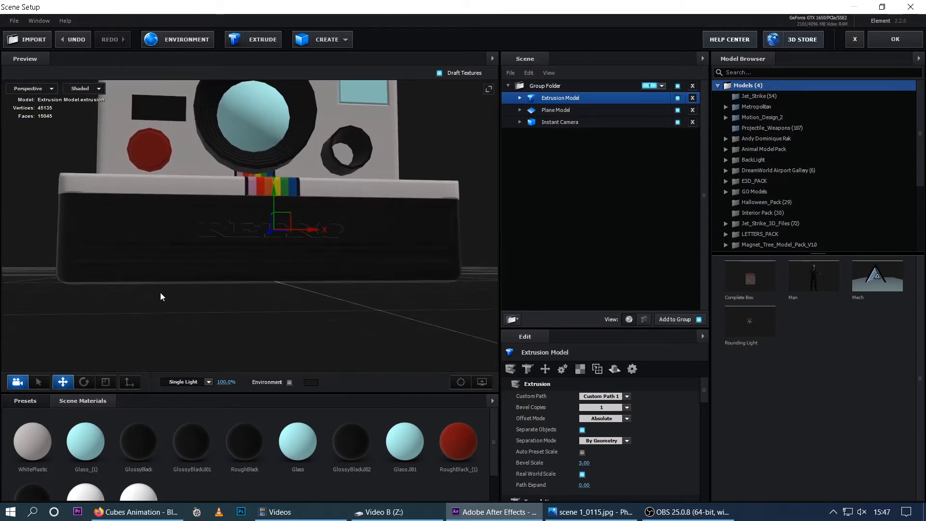
Step: Try a Stone material from Pro_Shaders_2 on the RETRO extrusion, and undo it
{"action": "left_click", "coordinate": [21, 403]}
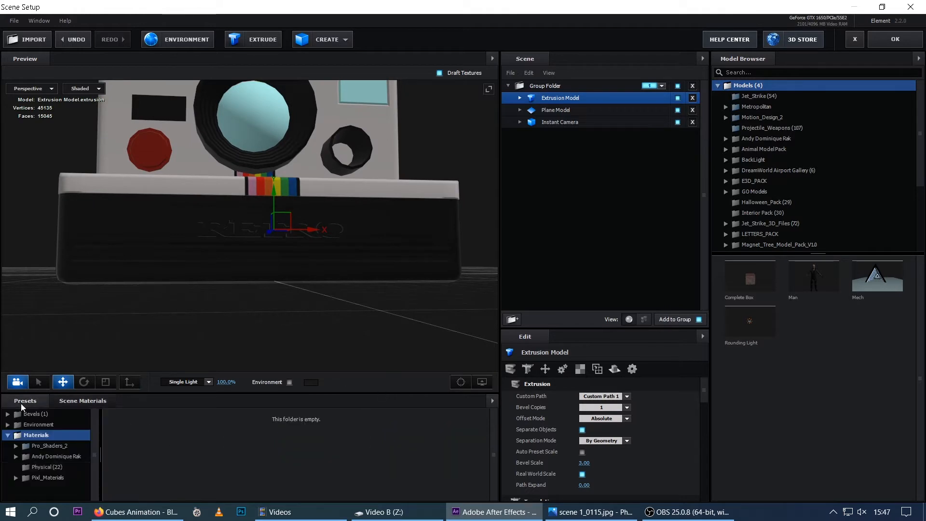
{"action": "double_click", "coordinate": [53, 446]}
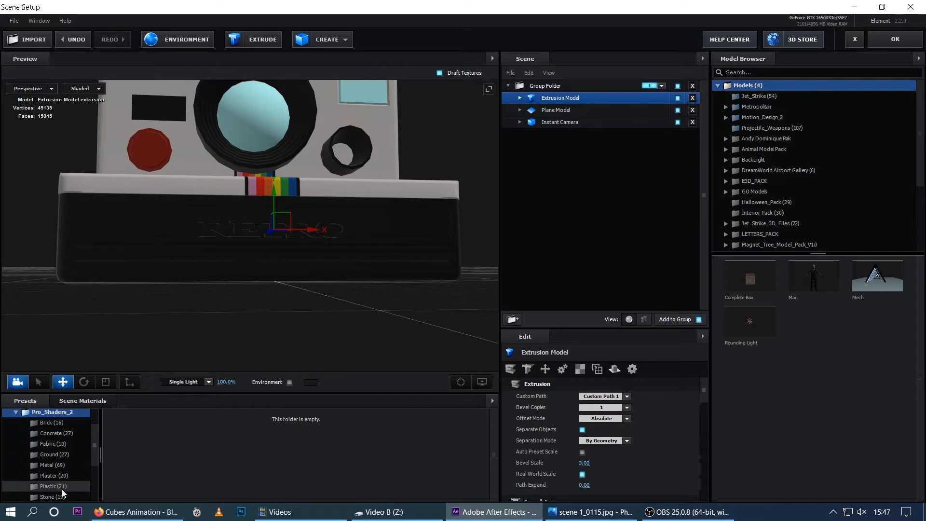
{"action": "scroll", "coordinate": [65, 460], "scroll_direction": "down", "scroll_amount": 1}
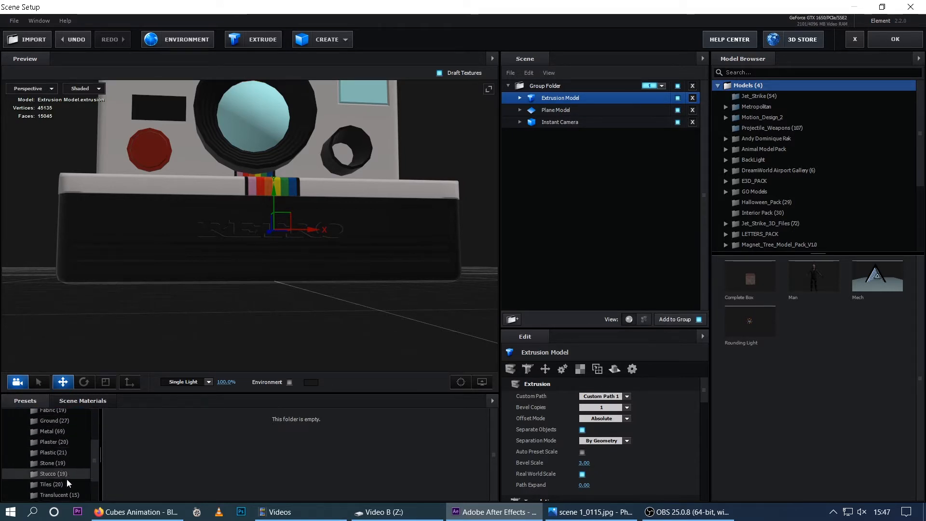
{"action": "scroll", "coordinate": [63, 488], "scroll_direction": "down", "scroll_amount": 1}
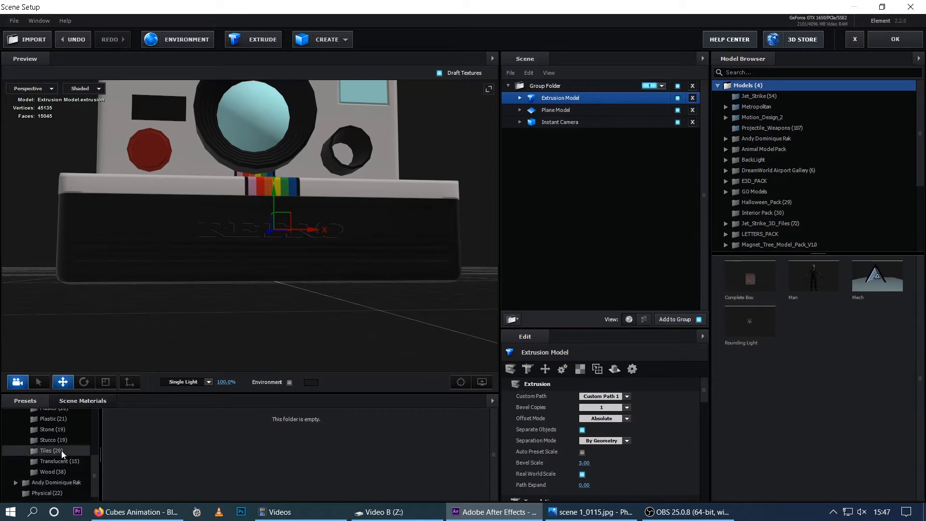
{"action": "left_click", "coordinate": [63, 430]}
{"action": "scroll", "coordinate": [297, 487], "scroll_direction": "down", "scroll_amount": 1}
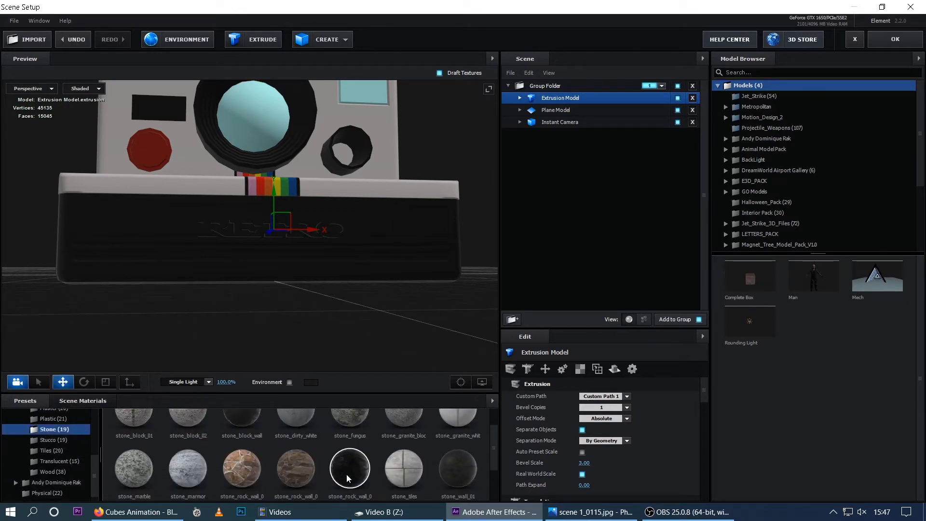
{"action": "left_click_drag", "start_coordinate": [357, 439], "coordinate": [571, 99]}
{"action": "left_click_drag", "start_coordinate": [455, 190], "coordinate": [458, 257]}
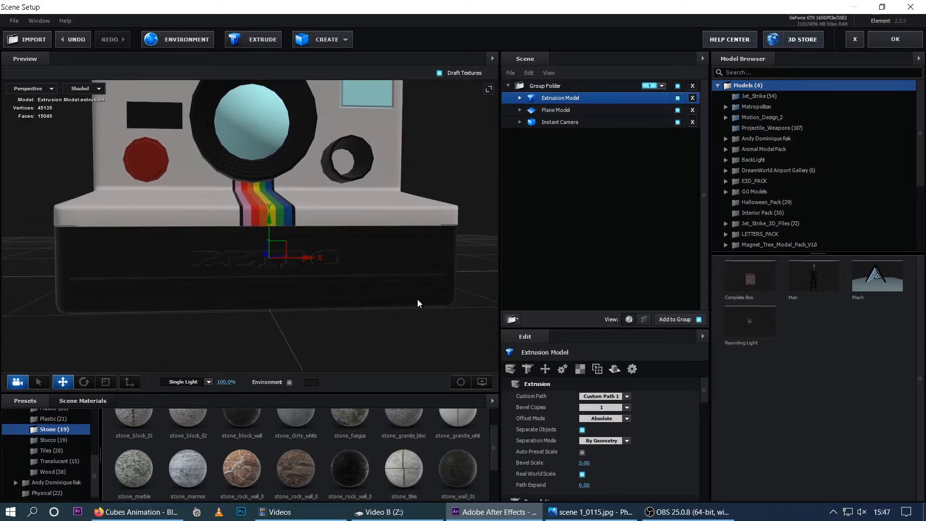
{"action": "key", "text": "ctrl+z"}
{"action": "mouse_move", "coordinate": [286, 320]}
{"action": "left_mouse_down"}
{"action": "mouse_move", "coordinate": [269, 316]}
{"action": "mouse_move", "coordinate": [256, 326]}
{"action": "mouse_move", "coordinate": [273, 329]}
{"action": "left_mouse_up"}
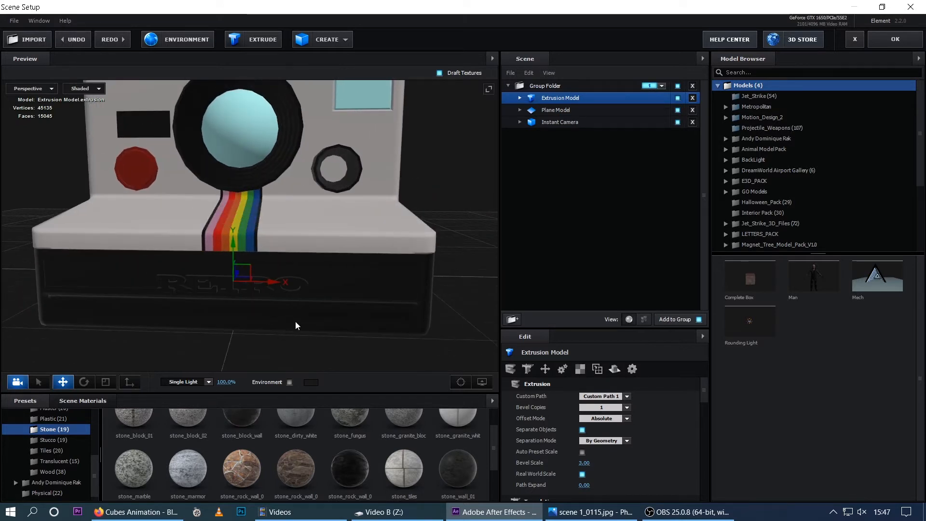
Step: Set the RETRO extrusion's reflect mode to Spherical and check the lettering from the front
{"action": "scroll", "coordinate": [617, 462], "scroll_direction": "down", "scroll_amount": 5}
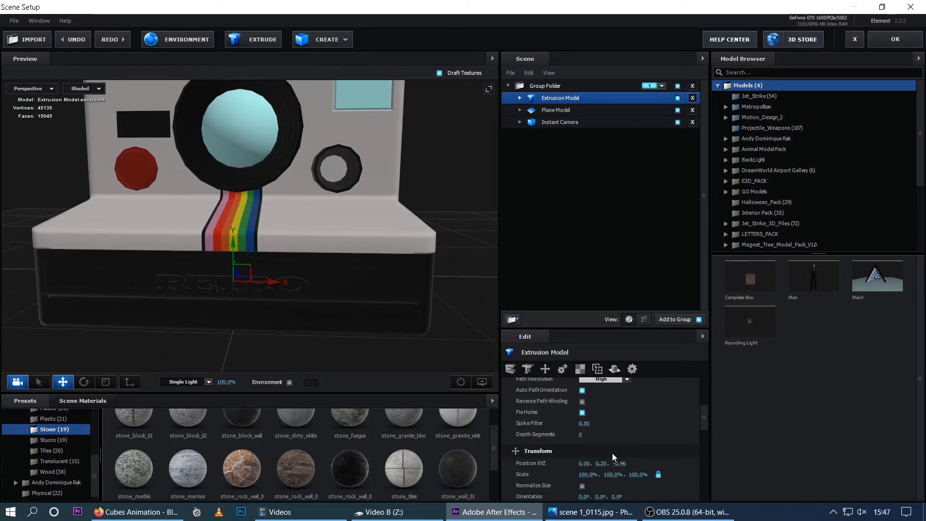
{"action": "scroll", "coordinate": [612, 453], "scroll_direction": "down", "scroll_amount": 5}
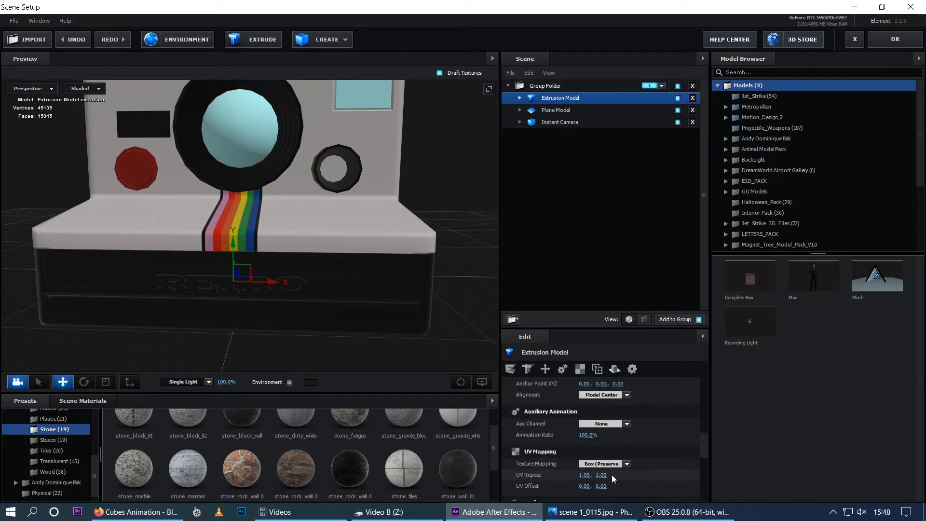
{"action": "scroll", "coordinate": [556, 458], "scroll_direction": "down", "scroll_amount": 3}
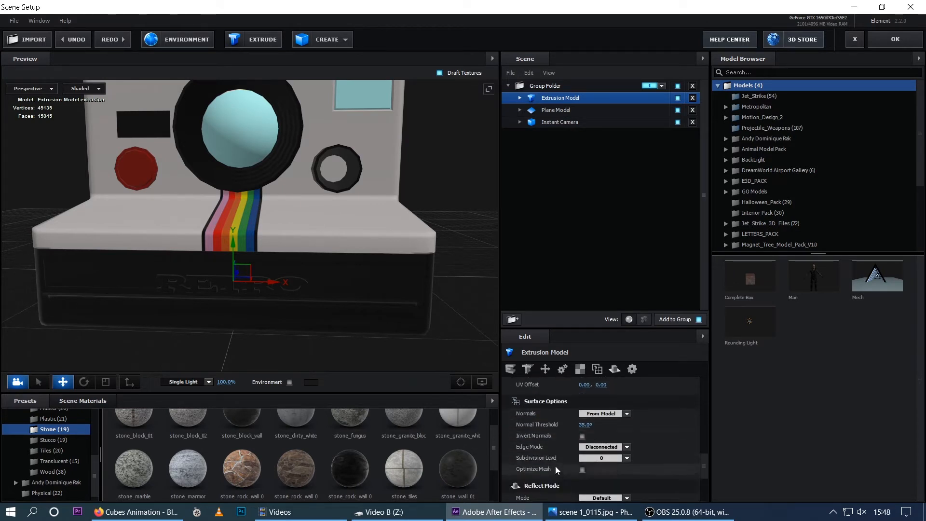
{"action": "scroll", "coordinate": [555, 465], "scroll_direction": "down", "scroll_amount": 2}
{"action": "left_click", "coordinate": [627, 464]}
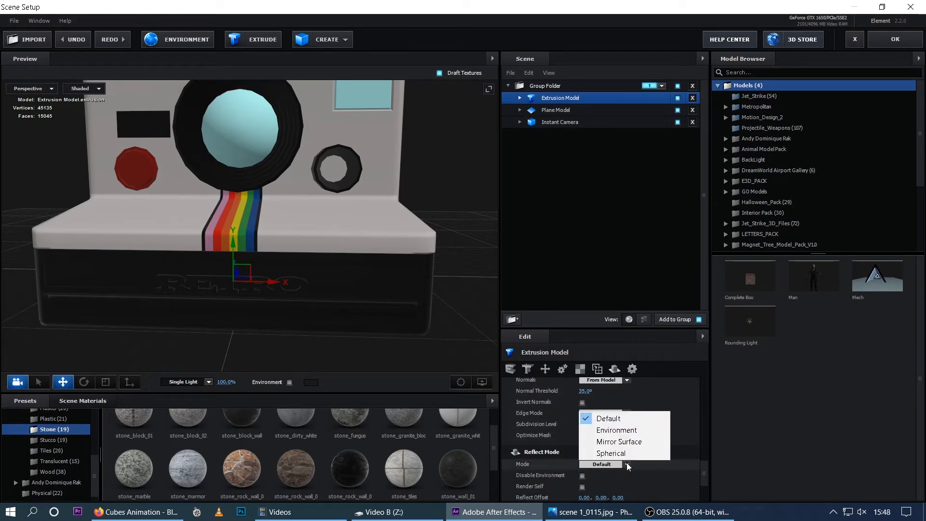
{"action": "left_click", "coordinate": [611, 454]}
{"action": "mouse_move", "coordinate": [311, 337]}
{"action": "left_mouse_down"}
{"action": "mouse_move", "coordinate": [322, 340]}
{"action": "mouse_move", "coordinate": [301, 339]}
{"action": "left_mouse_up"}
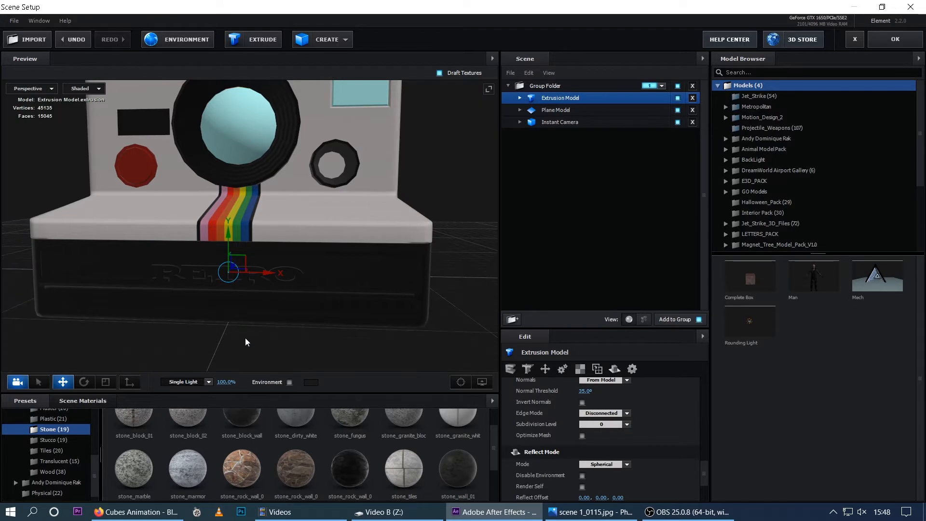
{"action": "left_click_drag", "start_coordinate": [245, 338], "coordinate": [187, 339]}
Step: Browse the BackLight_2K environment presets and apply one to the scene for reflections on the RETRO lettering
{"action": "scroll", "coordinate": [69, 469], "scroll_direction": "up", "scroll_amount": 5}
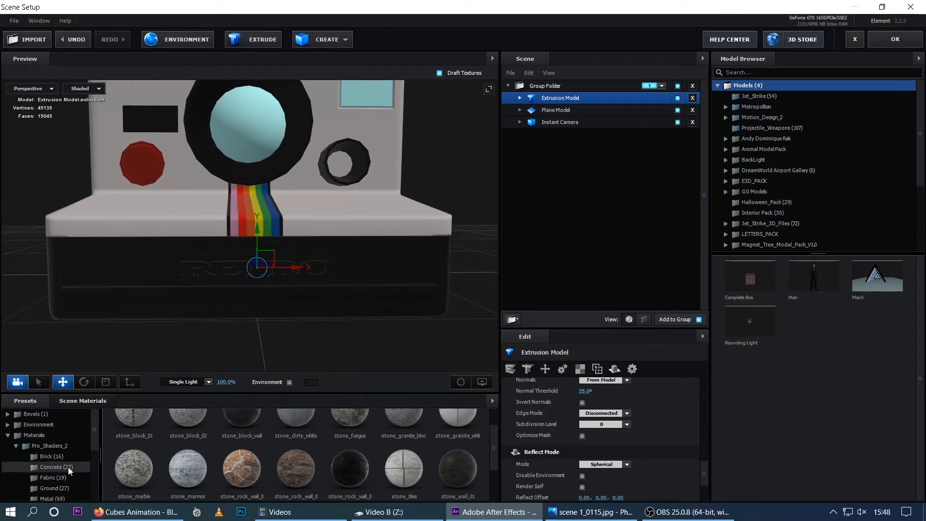
{"action": "left_click", "coordinate": [7, 425]}
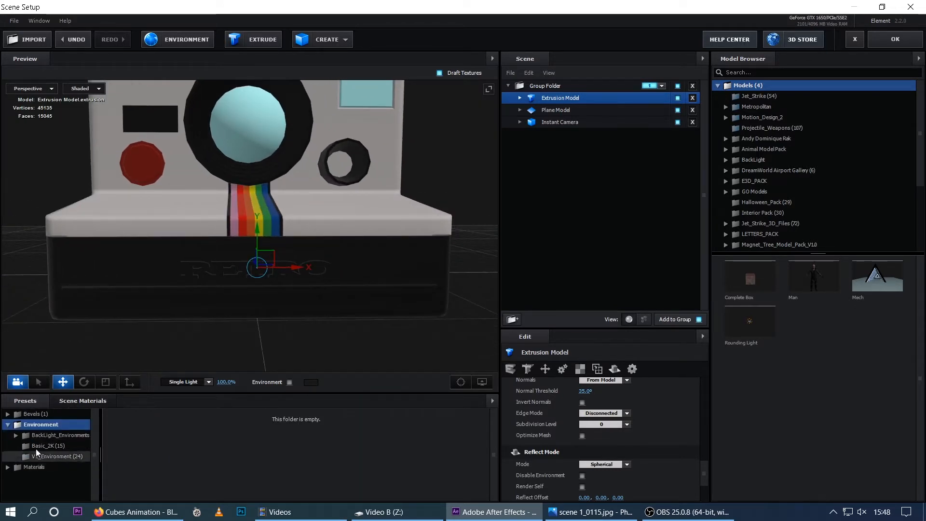
{"action": "left_click", "coordinate": [16, 435]}
{"action": "left_click", "coordinate": [31, 436]}
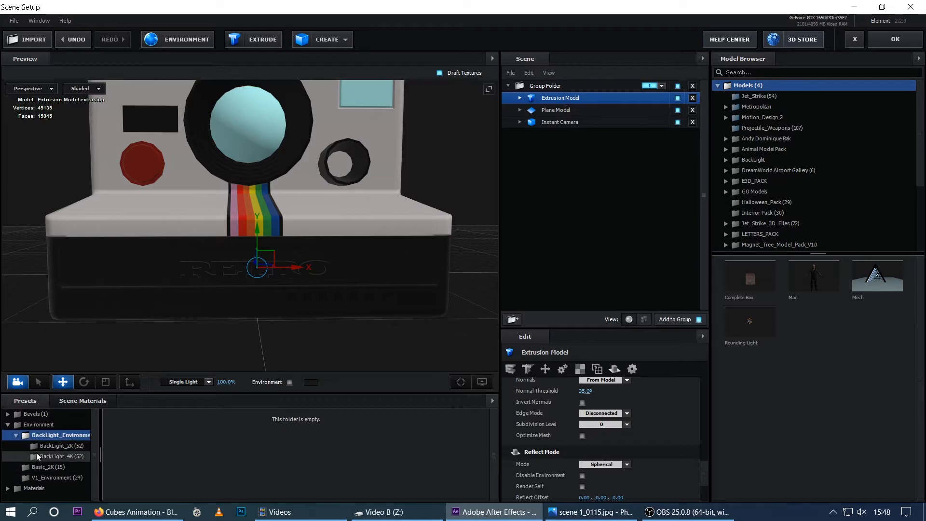
{"action": "left_click", "coordinate": [36, 447]}
{"action": "scroll", "coordinate": [242, 487], "scroll_direction": "down", "scroll_amount": 4}
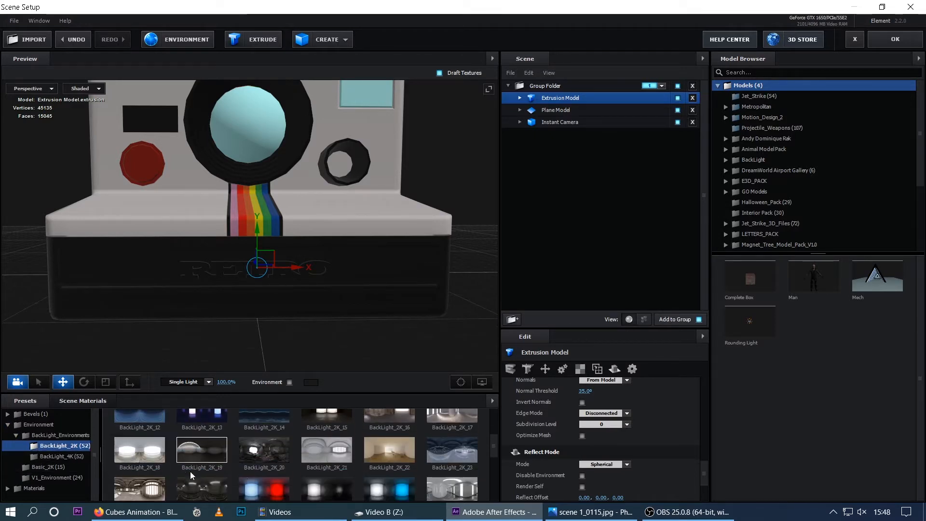
{"action": "left_click", "coordinate": [130, 418]}
{"action": "mouse_move", "coordinate": [282, 338]}
{"action": "left_mouse_down"}
{"action": "mouse_move", "coordinate": [259, 354]}
{"action": "mouse_move", "coordinate": [288, 349]}
{"action": "mouse_move", "coordinate": [292, 333]}
{"action": "mouse_move", "coordinate": [282, 335]}
{"action": "left_mouse_up"}
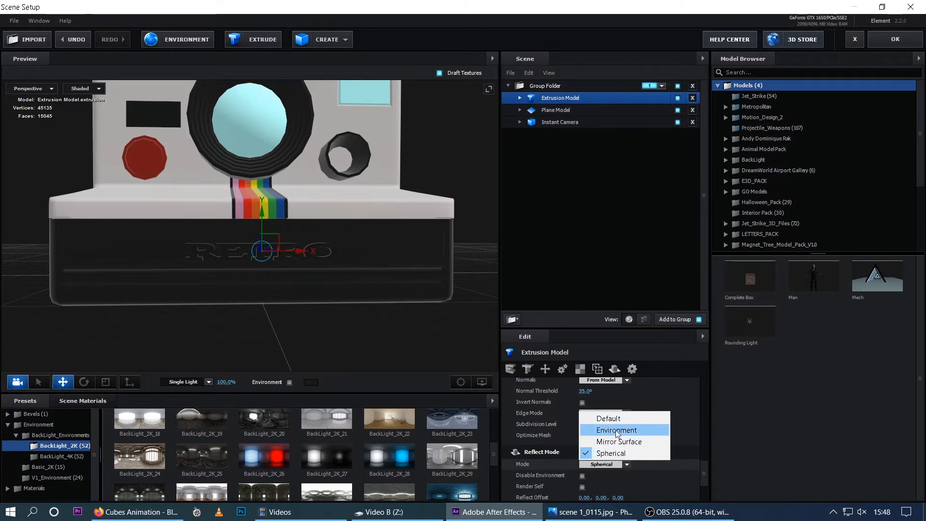
Step: Compare the Mirror Surface and Environment reflect modes on the RETRO extrusion, and set it to Mirror Surface
{"action": "left_click", "coordinate": [619, 441]}
{"action": "mouse_move", "coordinate": [393, 352]}
{"action": "left_mouse_down"}
{"action": "mouse_move", "coordinate": [369, 342]}
{"action": "mouse_move", "coordinate": [384, 355]}
{"action": "mouse_move", "coordinate": [401, 353]}
{"action": "mouse_move", "coordinate": [395, 348]}
{"action": "mouse_move", "coordinate": [390, 360]}
{"action": "mouse_move", "coordinate": [399, 360]}
{"action": "left_mouse_up"}
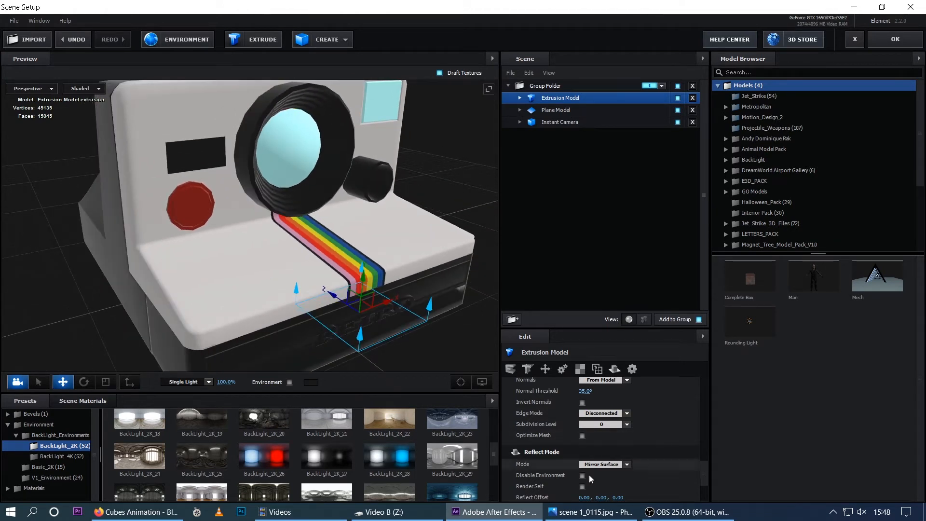
{"action": "left_click", "coordinate": [627, 464]}
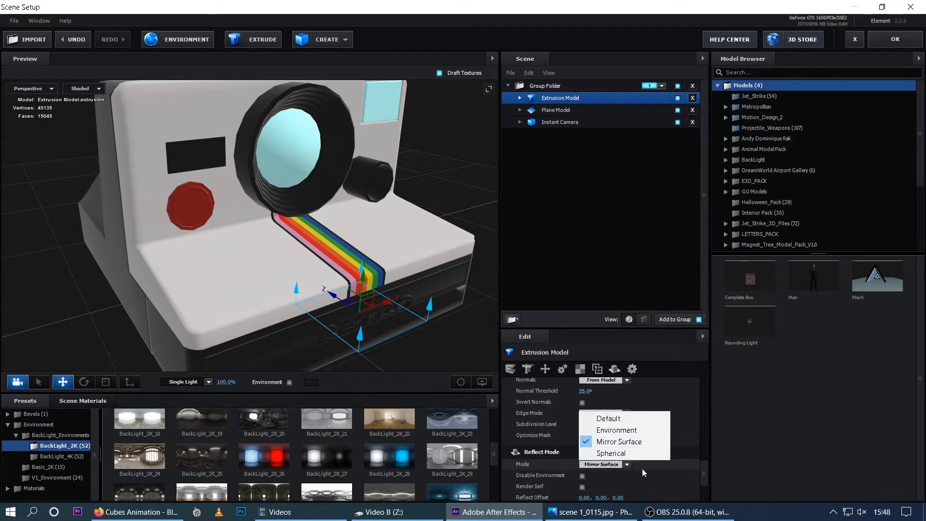
{"action": "left_click", "coordinate": [627, 431]}
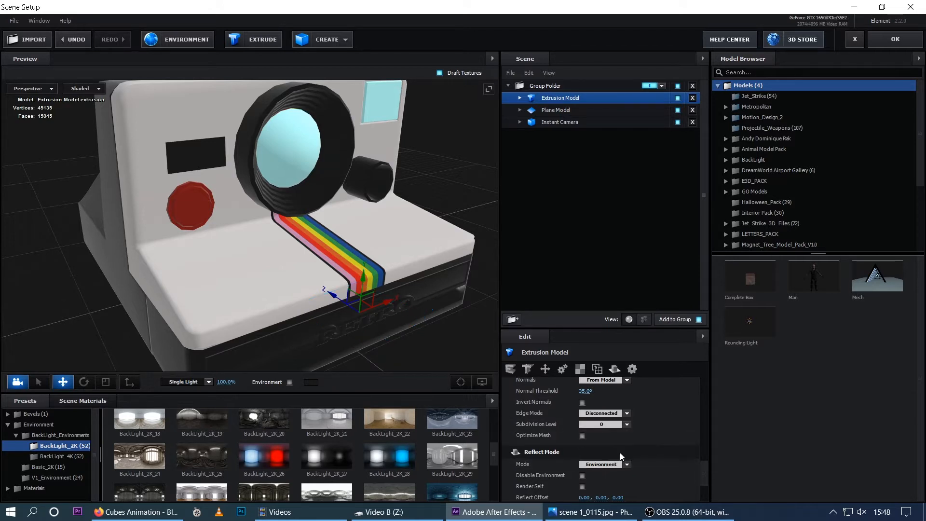
{"action": "left_click", "coordinate": [623, 466]}
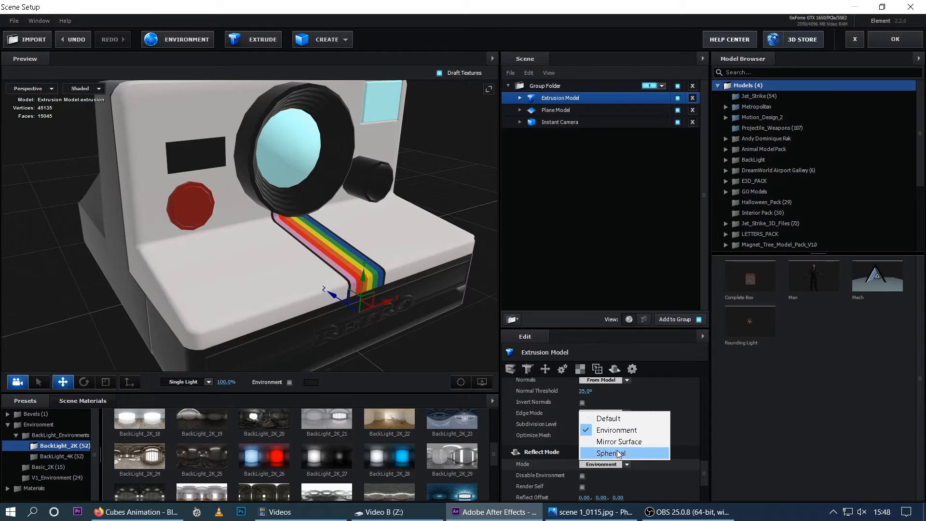
{"action": "left_click", "coordinate": [625, 442]}
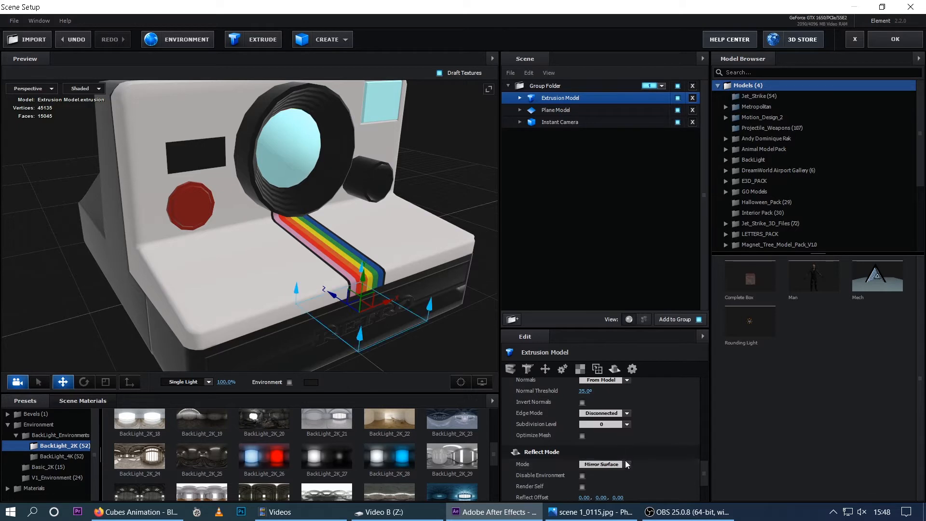
Step: Add a second extrusion and move it forward in front of the camera lens, at about 0.00, 0.74, -0.66
{"action": "left_click", "coordinate": [569, 110]}
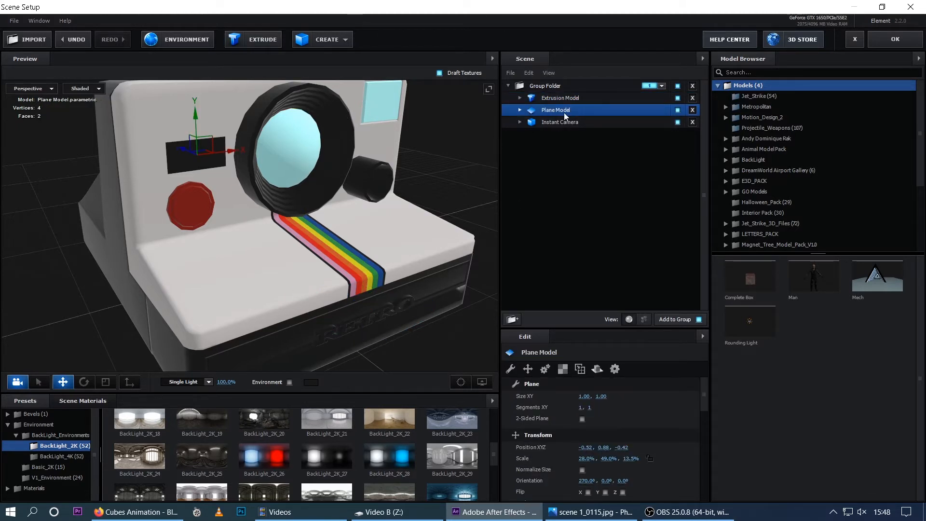
{"action": "left_click", "coordinate": [559, 98]}
{"action": "left_click", "coordinate": [250, 42]}
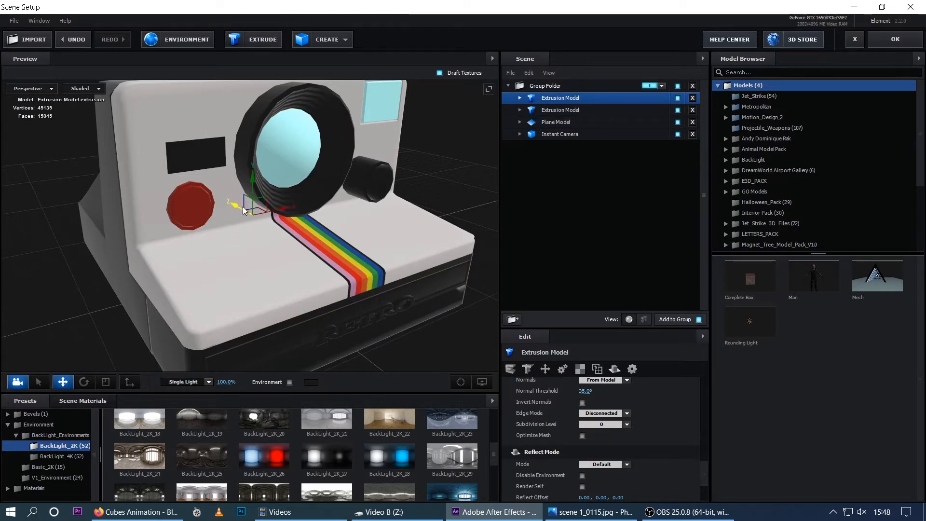
{"action": "left_click_drag", "start_coordinate": [242, 207], "coordinate": [331, 141]}
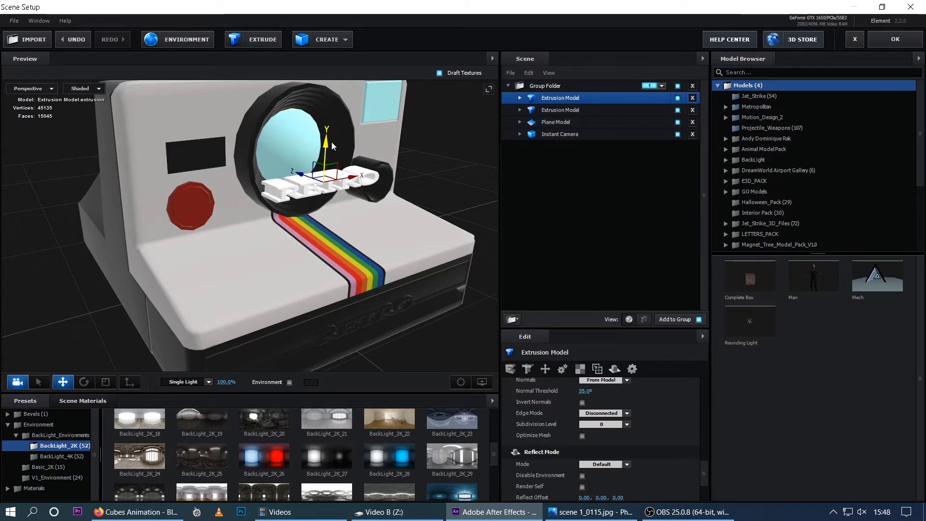
{"action": "left_click_drag", "start_coordinate": [367, 213], "coordinate": [301, 213]}
{"action": "left_click_drag", "start_coordinate": [243, 185], "coordinate": [253, 230]}
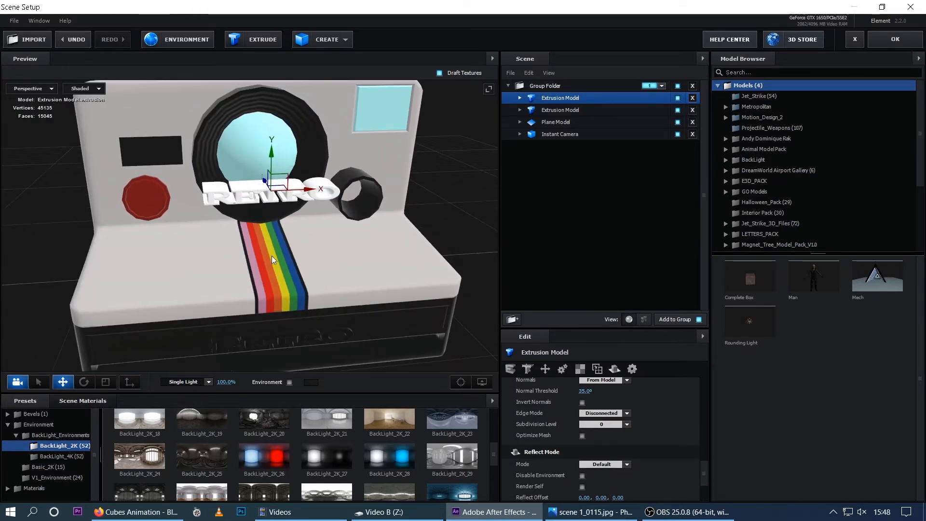
Step: Set the new extrusion's custom path to Custom Path 2 for the MAK text
{"action": "scroll", "coordinate": [626, 403], "scroll_direction": "up", "scroll_amount": 6}
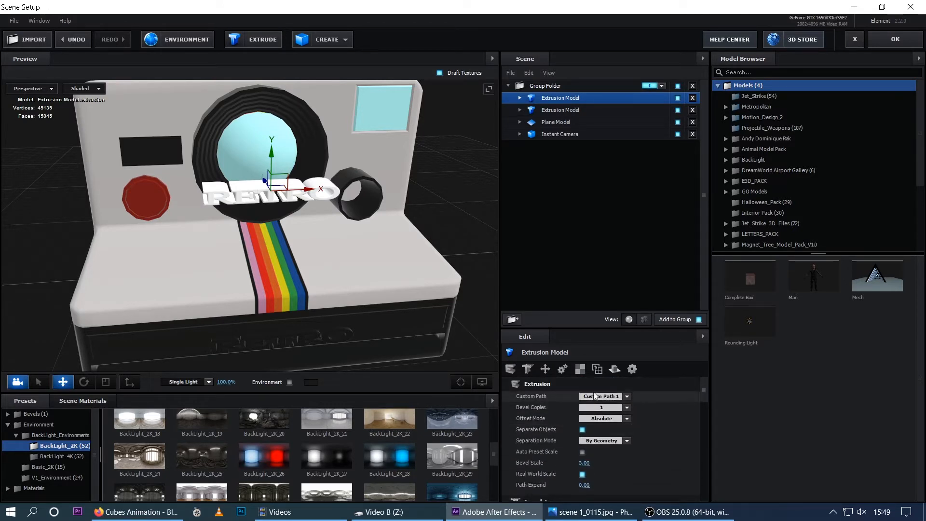
{"action": "left_click", "coordinate": [627, 397]}
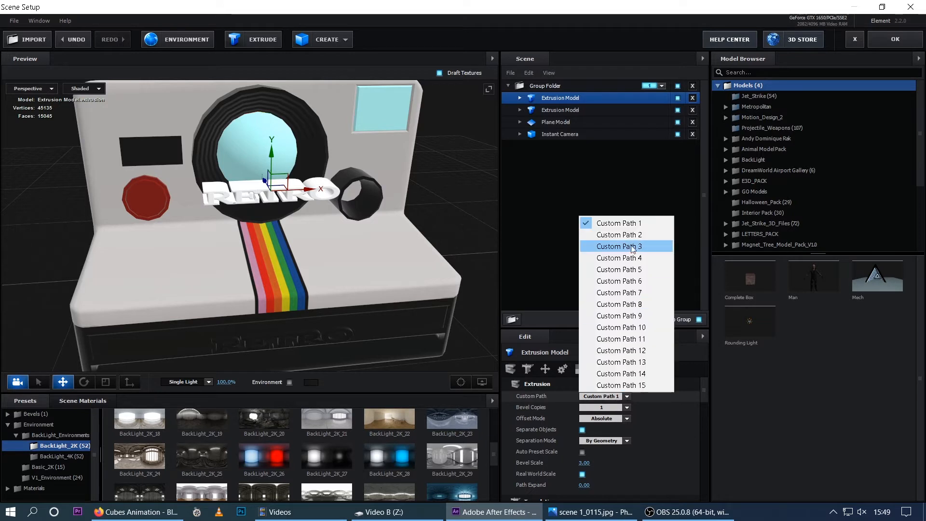
{"action": "left_click", "coordinate": [618, 234]}
{"action": "left_click_drag", "start_coordinate": [349, 268], "coordinate": [286, 171]}
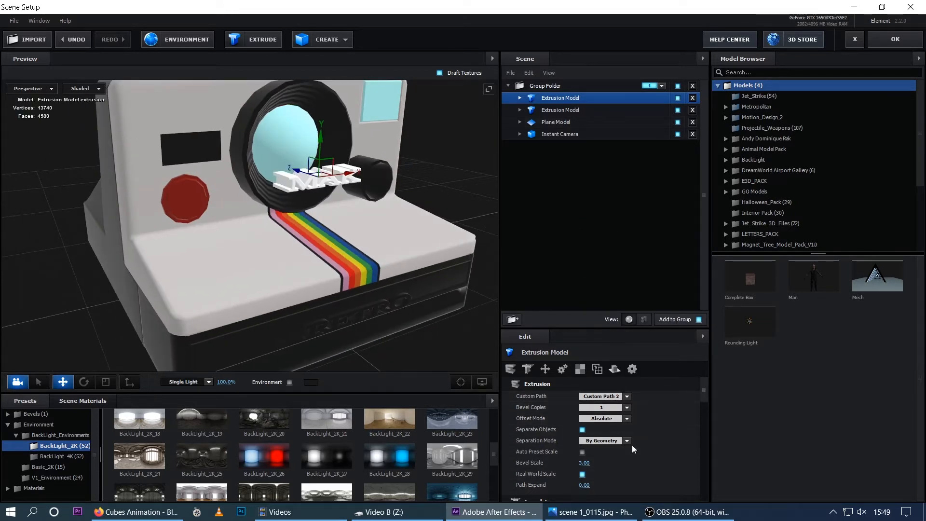
Step: Scale the MAK extrusion to 73% and move it in front of the black plate, at about -0.49, 0.90, -0.66
{"action": "scroll", "coordinate": [638, 470], "scroll_direction": "down", "scroll_amount": 5}
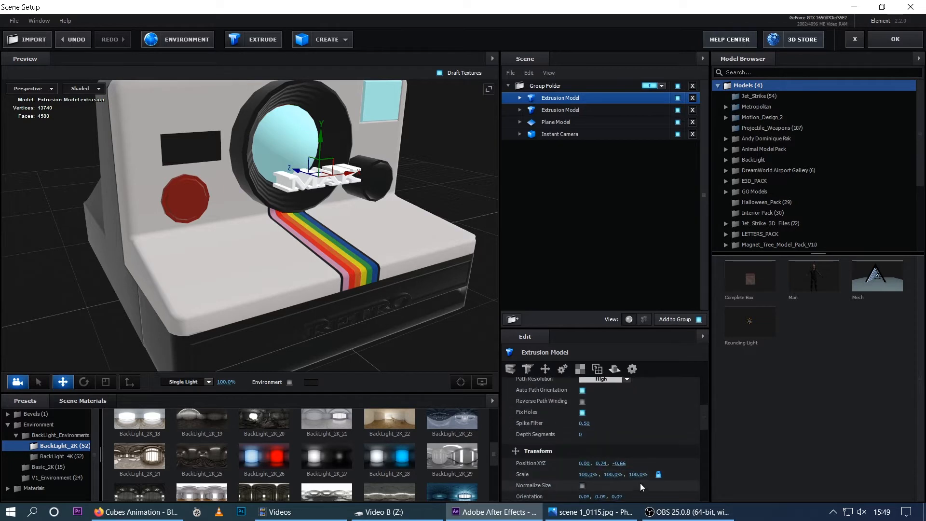
{"action": "left_click_drag", "start_coordinate": [640, 482], "coordinate": [234, 257]}
{"action": "left_click_drag", "start_coordinate": [298, 180], "coordinate": [193, 180]}
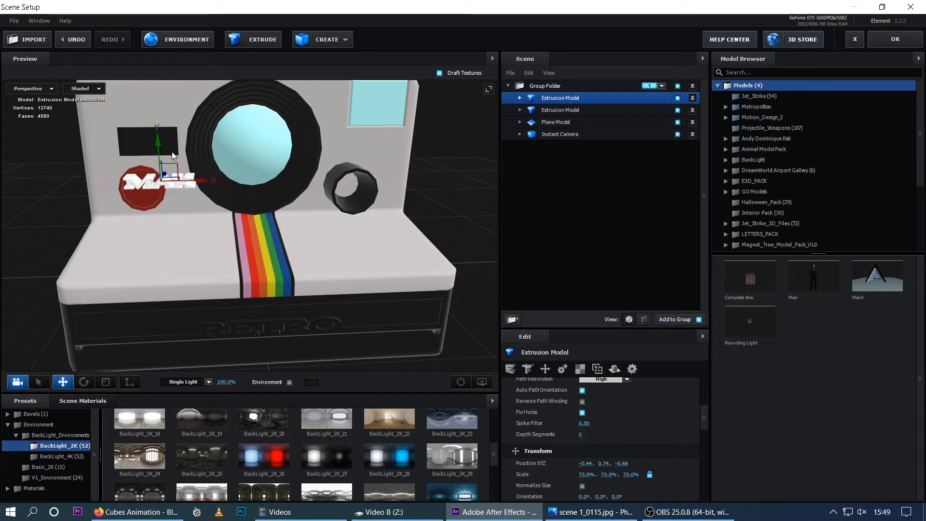
{"action": "left_click_drag", "start_coordinate": [159, 140], "coordinate": [160, 101]}
{"action": "left_click_drag", "start_coordinate": [202, 142], "coordinate": [190, 141]}
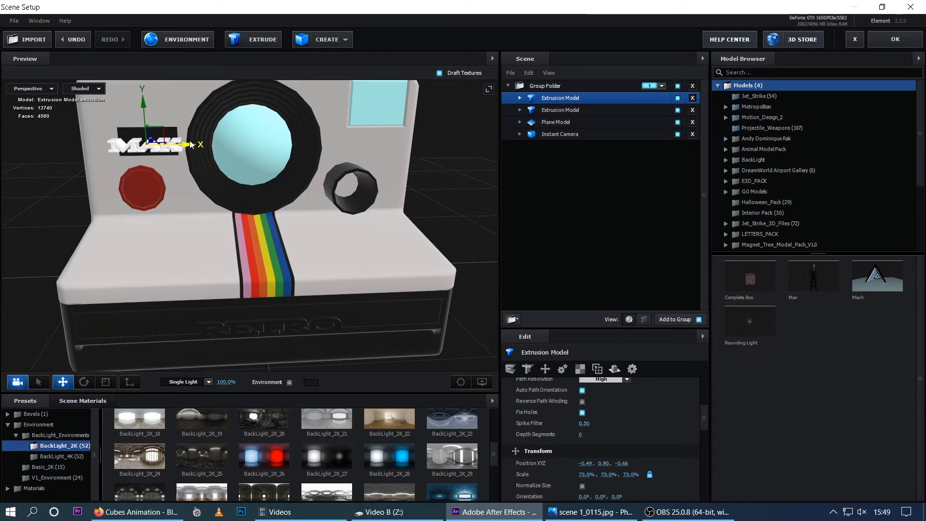
Step: Push the MAK extrusion back against the black plate above the red button, at about -0.53, 0.90, -0.39
{"action": "left_click_drag", "start_coordinate": [188, 191], "coordinate": [241, 214]}
{"action": "left_click_drag", "start_coordinate": [302, 176], "coordinate": [249, 168]}
{"action": "left_click_drag", "start_coordinate": [328, 188], "coordinate": [241, 181]}
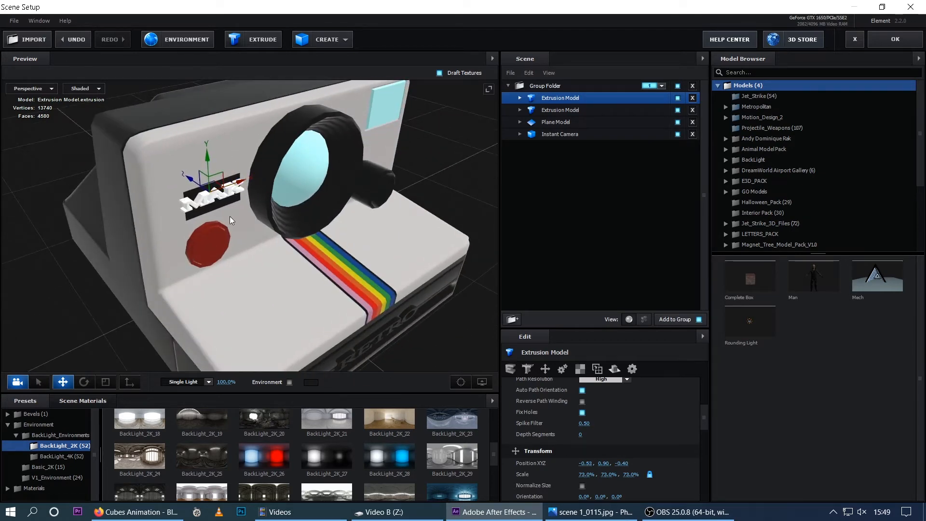
{"action": "left_click_drag", "start_coordinate": [229, 216], "coordinate": [190, 186]}
{"action": "left_click_drag", "start_coordinate": [186, 150], "coordinate": [182, 150]}
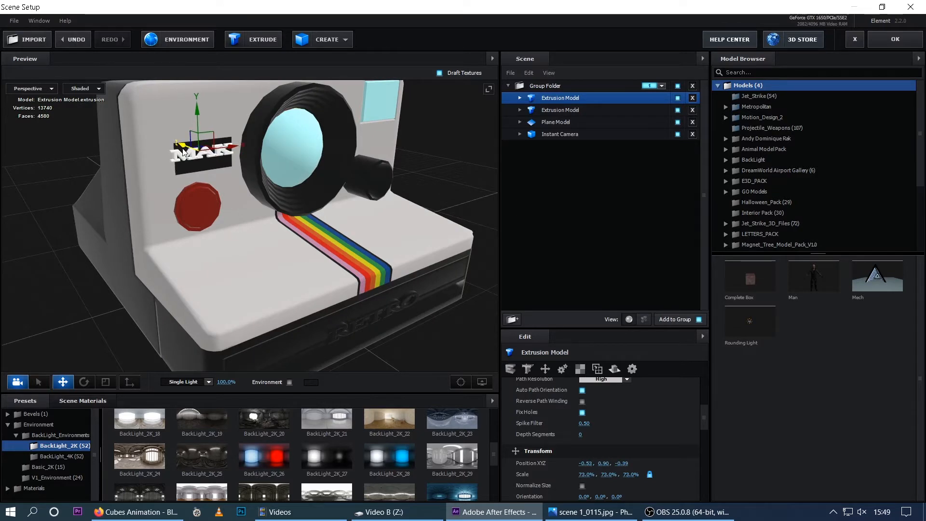
{"action": "left_click_drag", "start_coordinate": [203, 181], "coordinate": [204, 187]}
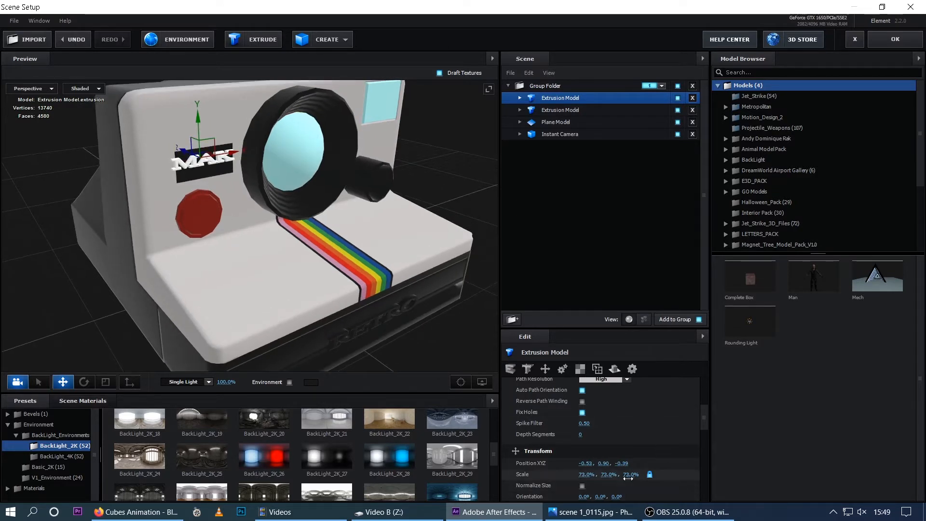
Step: Scale the MAK extrusion to 56% and lower it within the black plate to about -0.53, 0.88, -0.39
{"action": "left_click_drag", "start_coordinate": [625, 474], "coordinate": [456, 422]}
{"action": "left_click_drag", "start_coordinate": [231, 288], "coordinate": [256, 323]}
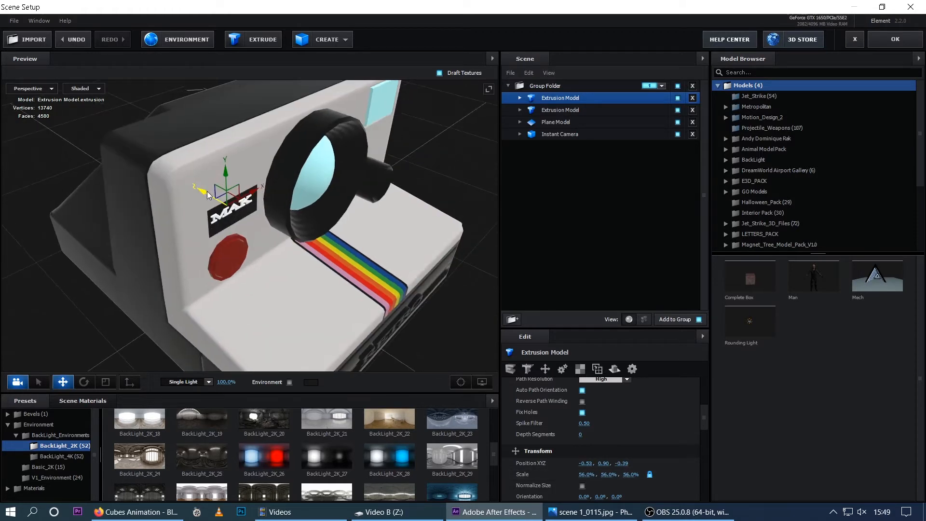
{"action": "left_click_drag", "start_coordinate": [207, 191], "coordinate": [224, 215]}
{"action": "scroll", "coordinate": [224, 216], "scroll_direction": "down", "scroll_amount": 3}
{"action": "left_click_drag", "start_coordinate": [253, 255], "coordinate": [248, 271]}
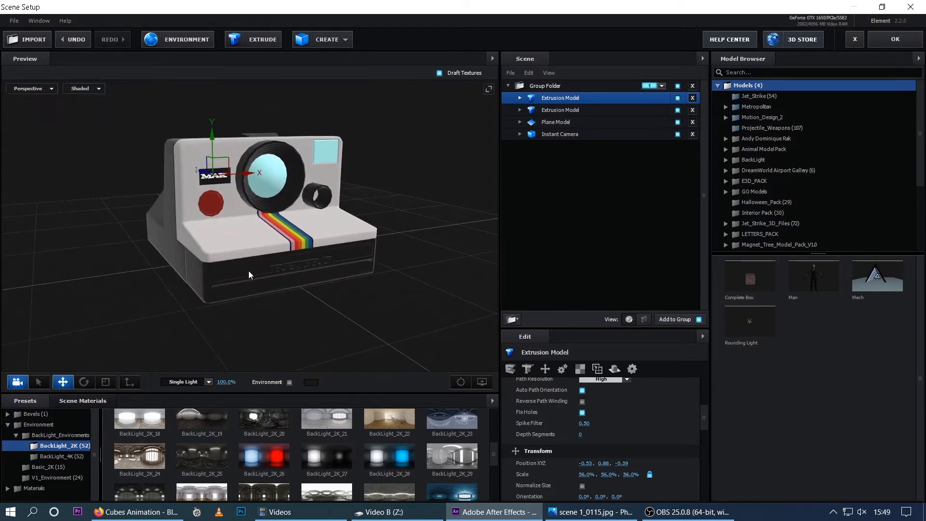
Step: Open the Metal folder of the Pro_Shaders_2 material presets
{"action": "left_click", "coordinate": [34, 487]}
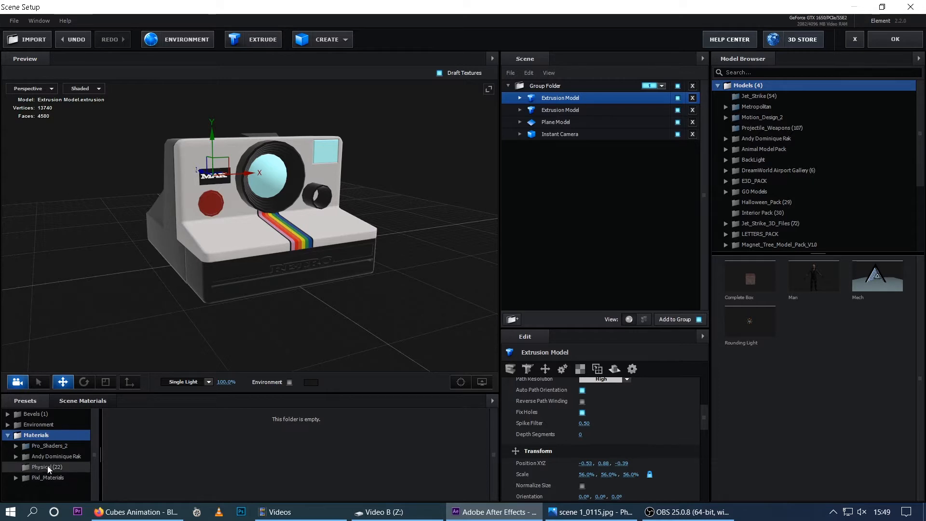
{"action": "left_click", "coordinate": [47, 447]}
{"action": "scroll", "coordinate": [66, 473], "scroll_direction": "down", "scroll_amount": 1}
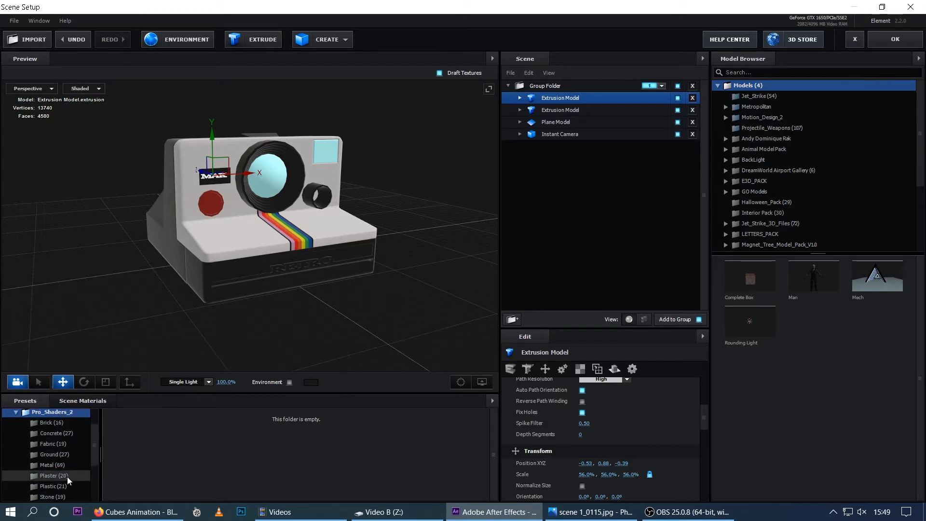
{"action": "scroll", "coordinate": [67, 475], "scroll_direction": "down", "scroll_amount": 1}
{"action": "left_click", "coordinate": [57, 430]}
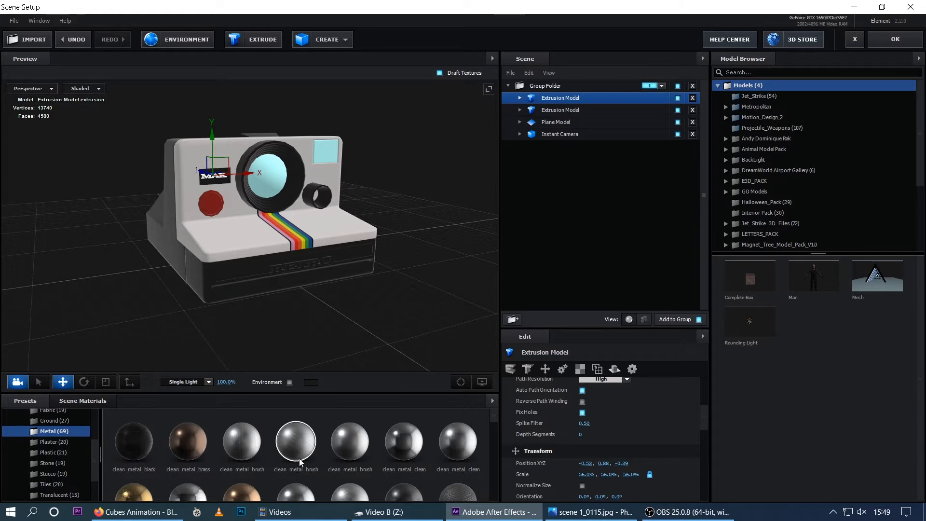
Step: Try the clean_metal_brush and clean_metal_black materials on the MAK extrusion
{"action": "left_click_drag", "start_coordinate": [299, 458], "coordinate": [567, 100]}
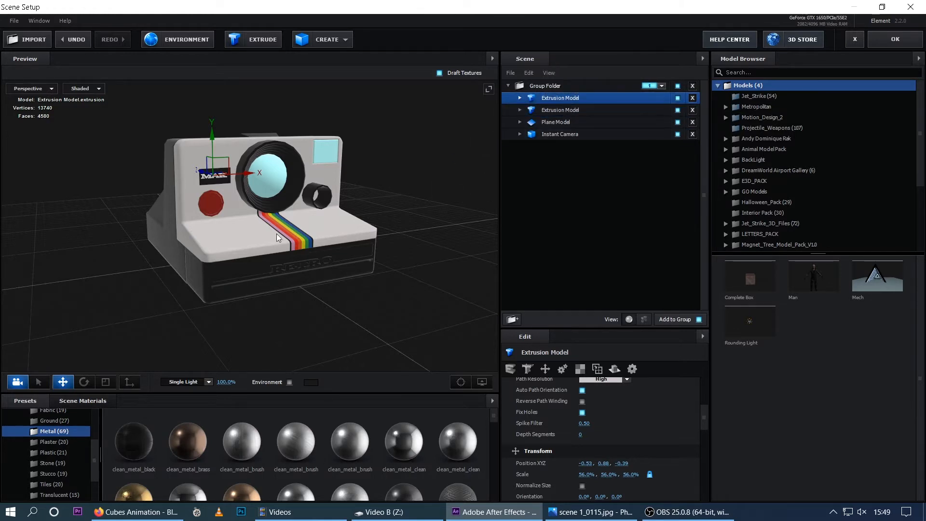
{"action": "left_click_drag", "start_coordinate": [276, 234], "coordinate": [260, 250]}
{"action": "scroll", "coordinate": [253, 259], "scroll_direction": "up", "scroll_amount": 4}
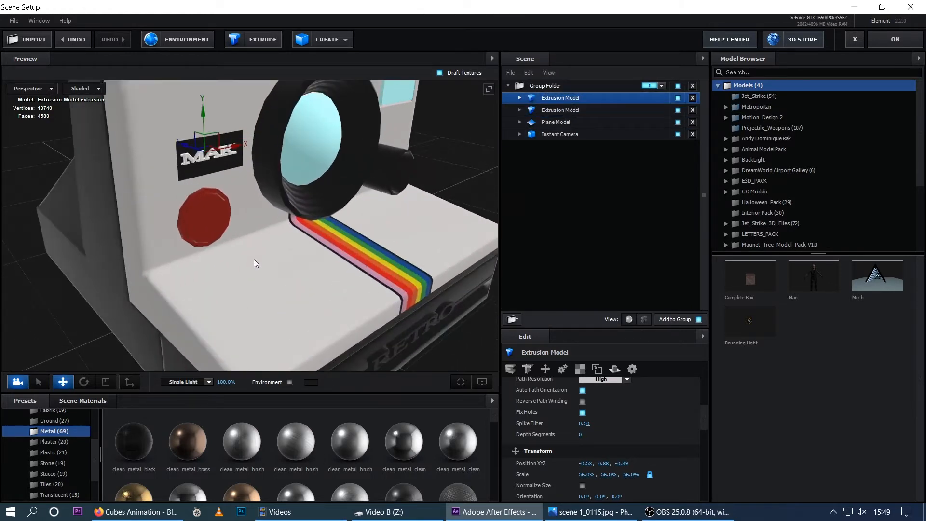
{"action": "scroll", "coordinate": [249, 270], "scroll_direction": "down", "scroll_amount": 3}
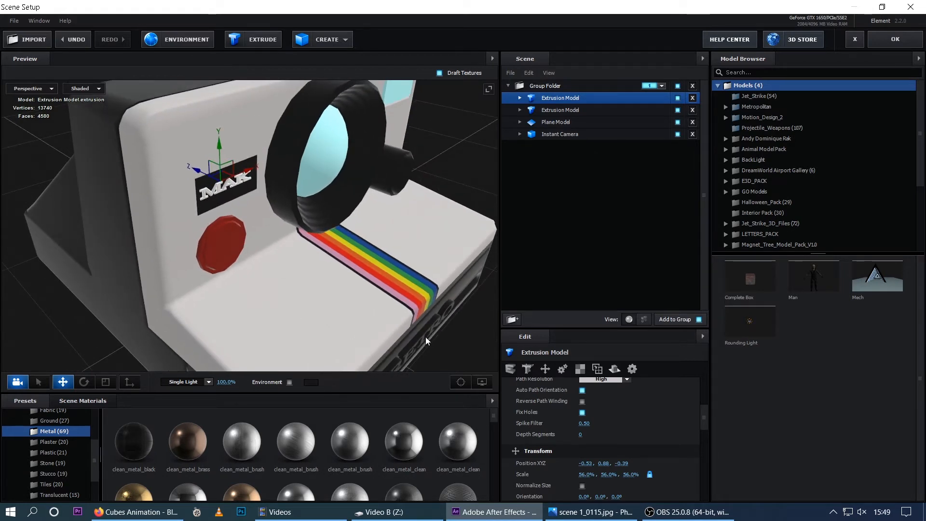
{"action": "left_click_drag", "start_coordinate": [141, 445], "coordinate": [568, 99]}
{"action": "left_click_drag", "start_coordinate": [337, 256], "coordinate": [282, 259]}
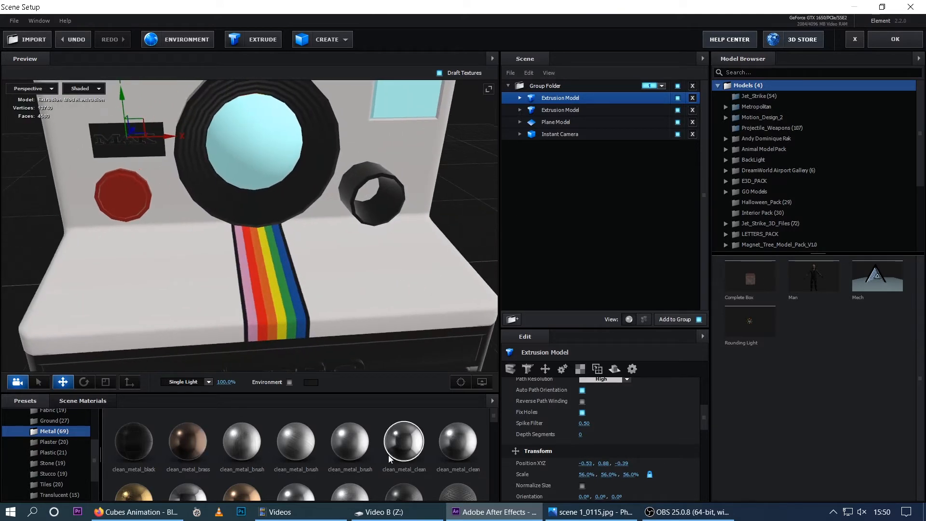
Step: Apply a silver clean metal preset to the MAK extrusion and check the camera from several angles
{"action": "left_click_drag", "start_coordinate": [360, 415], "coordinate": [563, 99]}
{"action": "left_click_drag", "start_coordinate": [247, 235], "coordinate": [253, 230]}
{"action": "scroll", "coordinate": [252, 230], "scroll_direction": "down", "scroll_amount": 8}
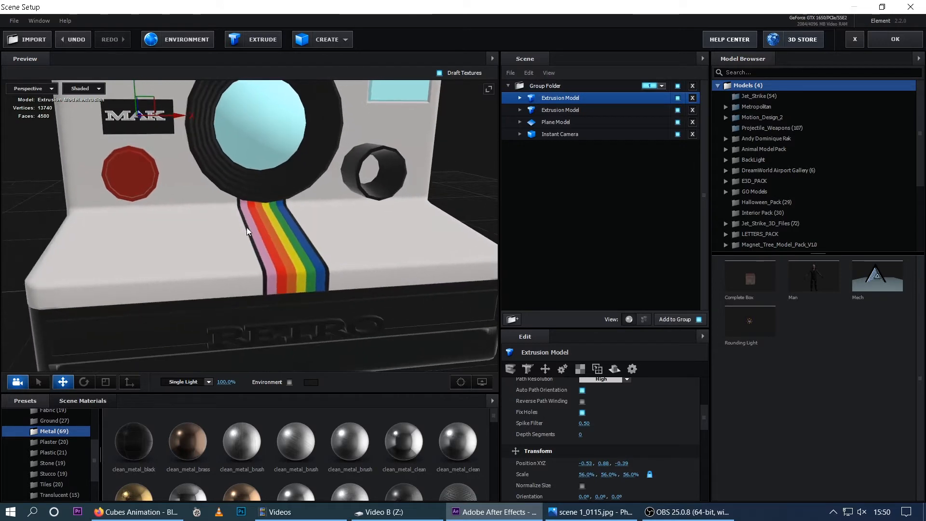
{"action": "left_click_drag", "start_coordinate": [291, 276], "coordinate": [241, 278]}
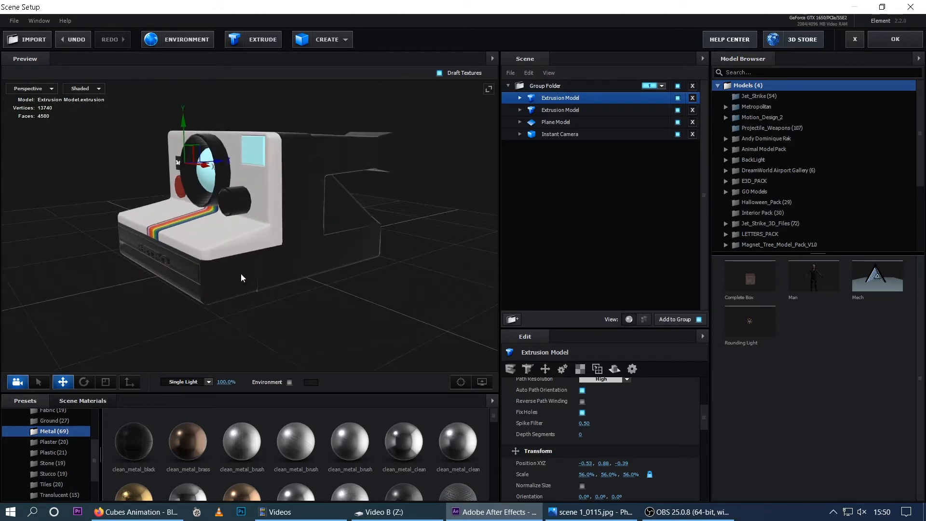
{"action": "left_click_drag", "start_coordinate": [158, 277], "coordinate": [224, 226]}
{"action": "left_click_drag", "start_coordinate": [217, 262], "coordinate": [205, 282]}
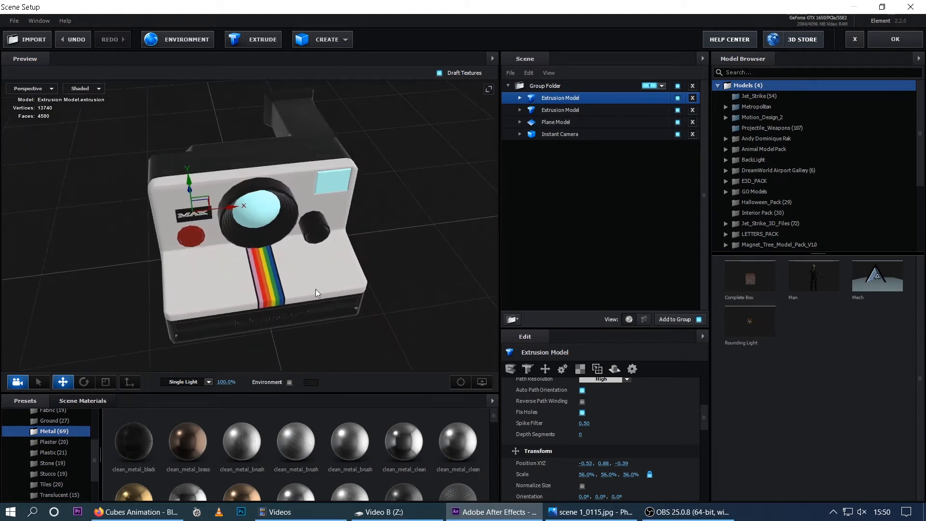
Step: Check the finished camera model from several angles and apply the scene setup
{"action": "left_click_drag", "start_coordinate": [315, 288], "coordinate": [322, 163]}
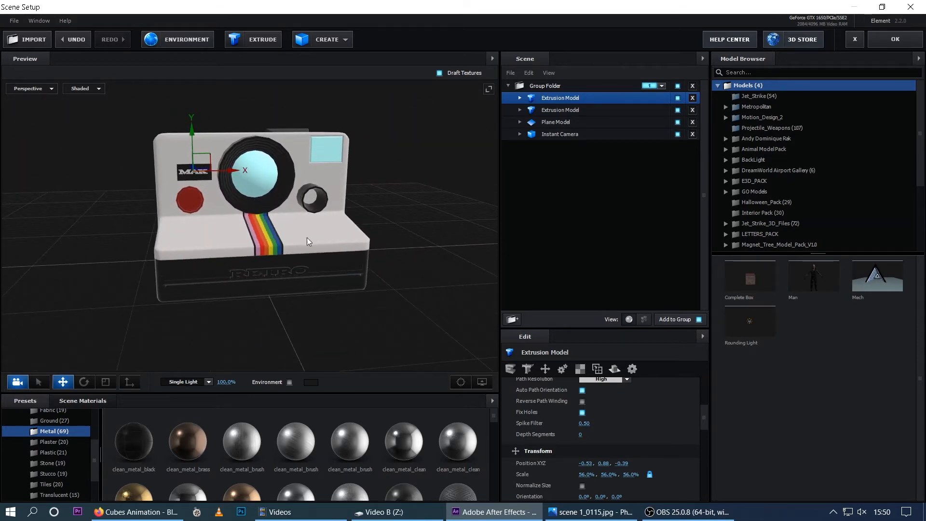
{"action": "left_click_drag", "start_coordinate": [306, 237], "coordinate": [270, 222]}
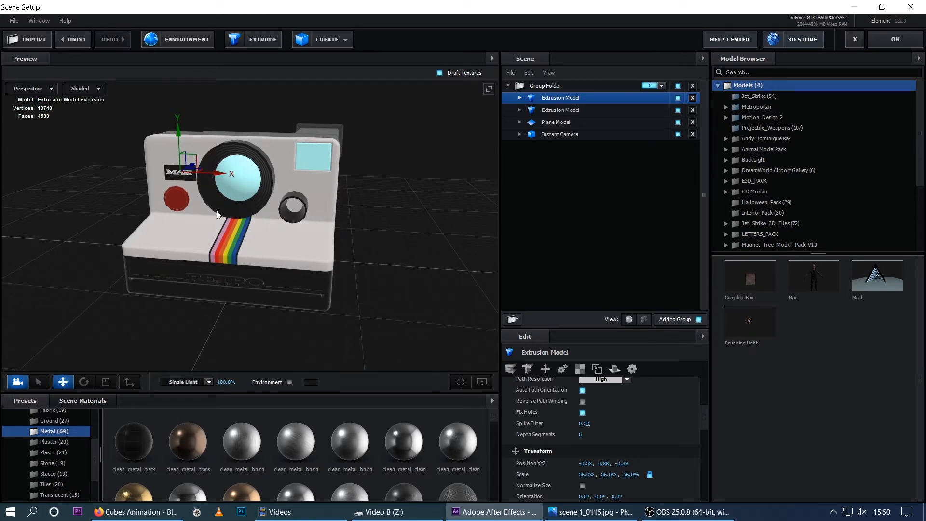
{"action": "left_click_drag", "start_coordinate": [228, 234], "coordinate": [204, 230]}
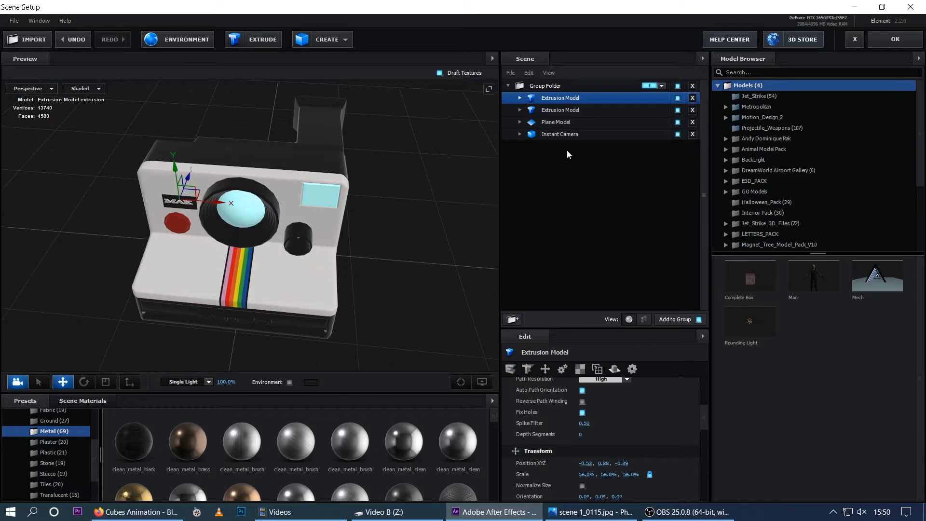
{"action": "left_click_drag", "start_coordinate": [475, 255], "coordinate": [356, 272]}
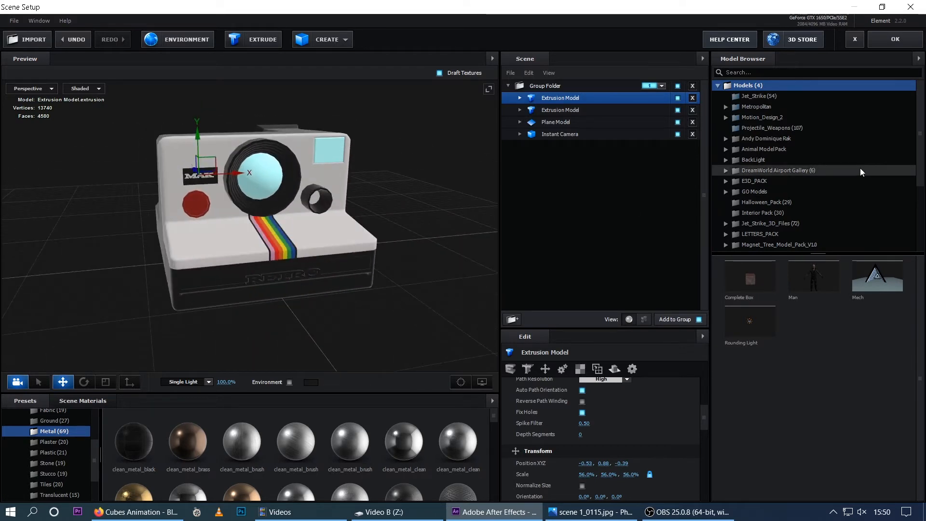
{"action": "left_click", "coordinate": [895, 41]}
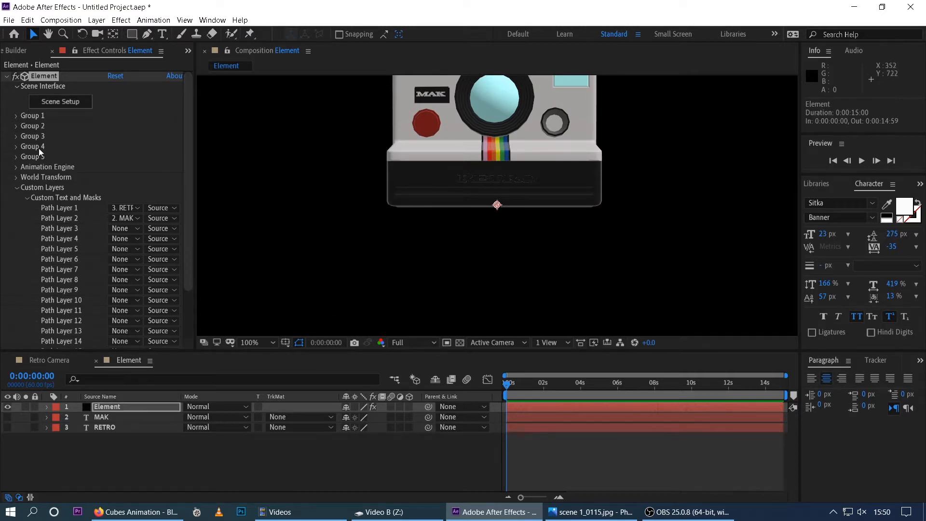
Step: Lower the camera model by setting Group 1's particle replicator XY position to 960, 699
{"action": "left_click", "coordinate": [15, 116]}
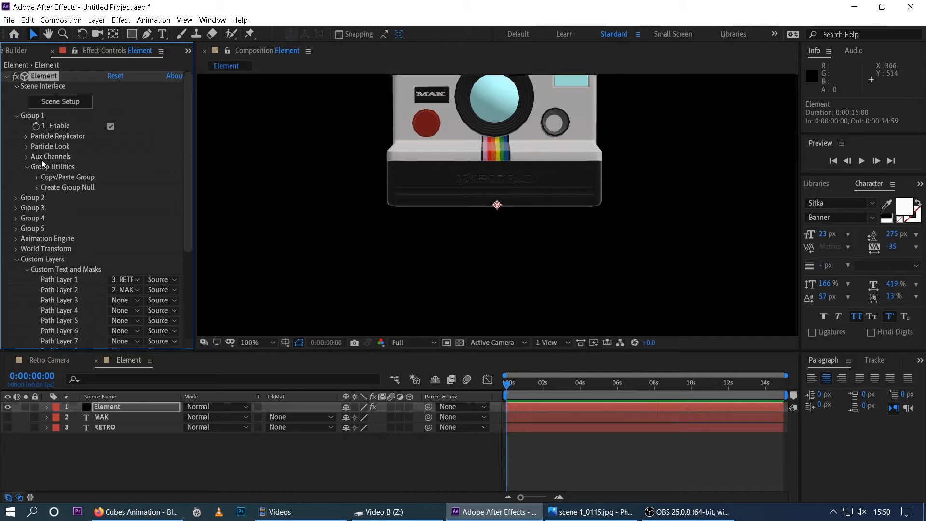
{"action": "left_click", "coordinate": [26, 136]}
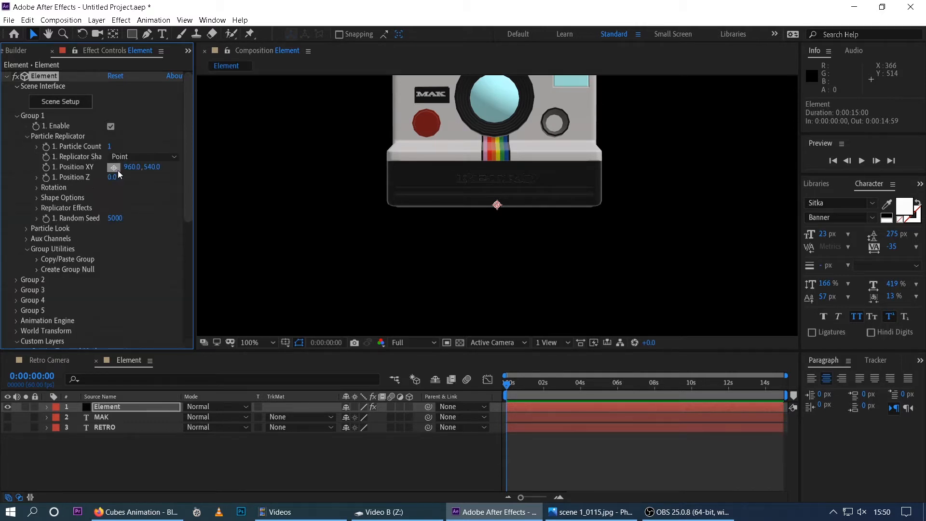
{"action": "left_click_drag", "start_coordinate": [156, 167], "coordinate": [248, 168]}
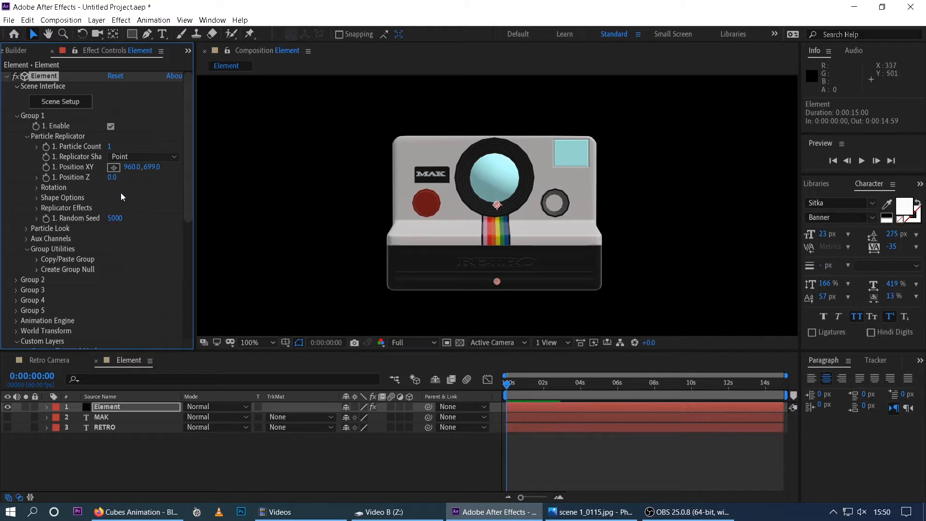
Step: Try a Z position of 360 and a Y rotation on Group 1's particle replicator
{"action": "left_click_drag", "start_coordinate": [113, 180], "coordinate": [141, 184]}
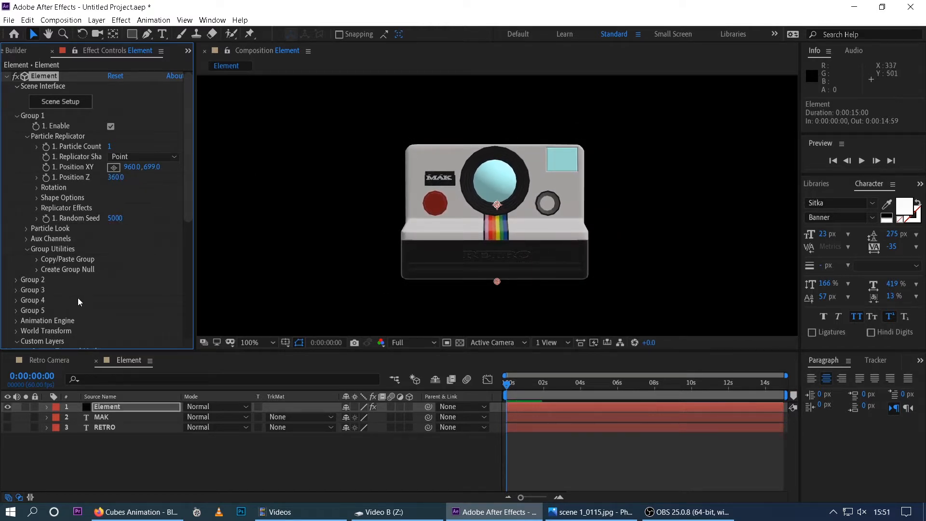
{"action": "left_click", "coordinate": [37, 188]}
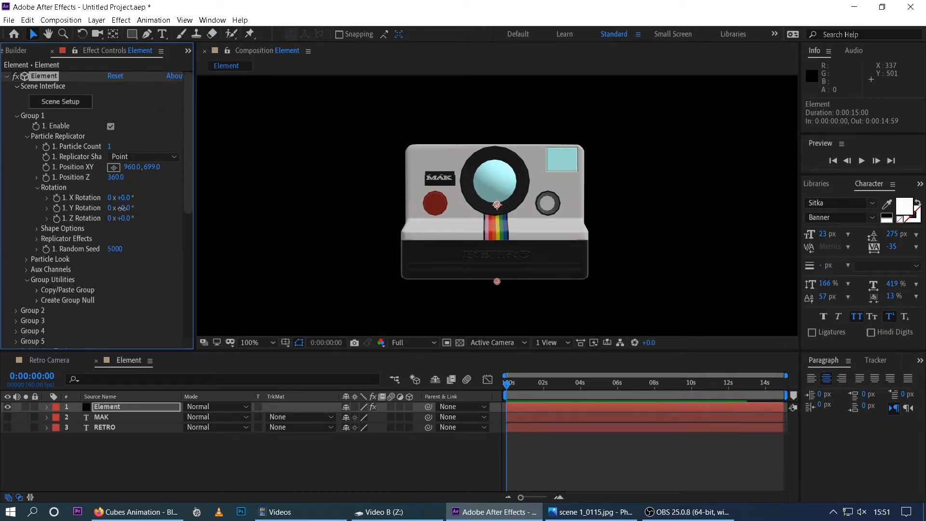
{"action": "left_click_drag", "start_coordinate": [123, 208], "coordinate": [99, 209]}
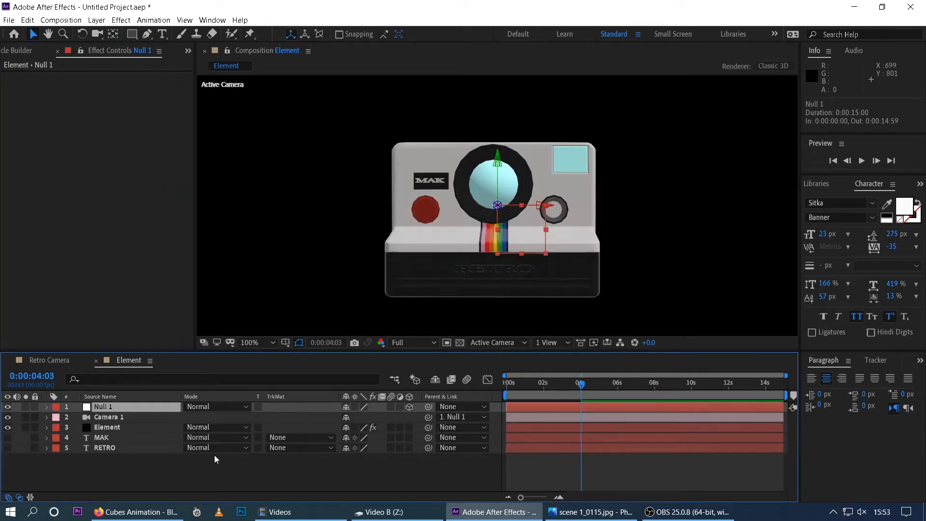
Step: Replace the existing null with a new 3D null object and parent Camera 1 to it
{"action": "left_click", "coordinate": [215, 455]}
{"action": "right_click", "coordinate": [136, 460]}
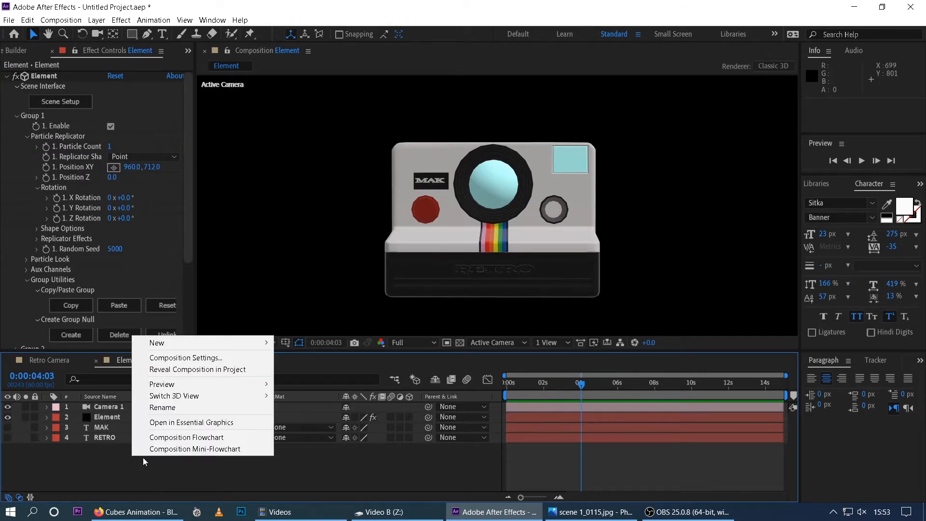
{"action": "mouse_move", "coordinate": [162, 342]}
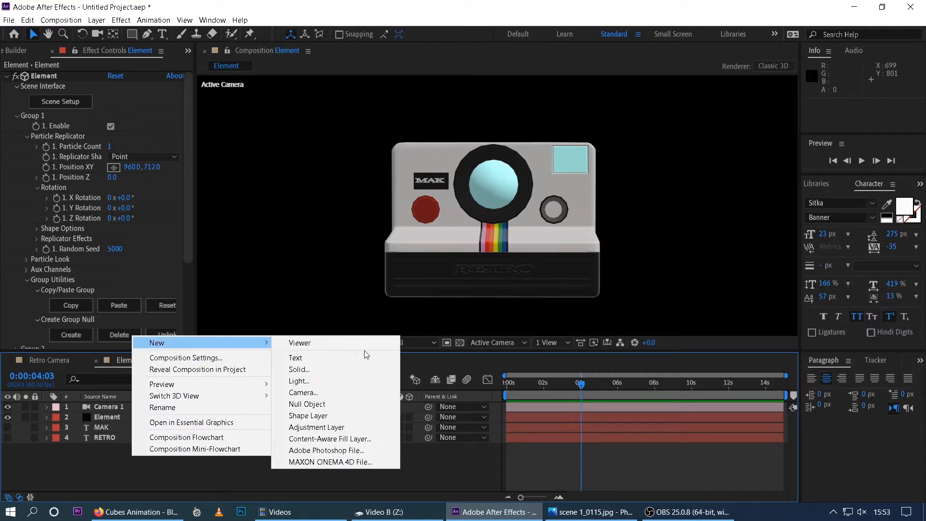
{"action": "left_click", "coordinate": [324, 405]}
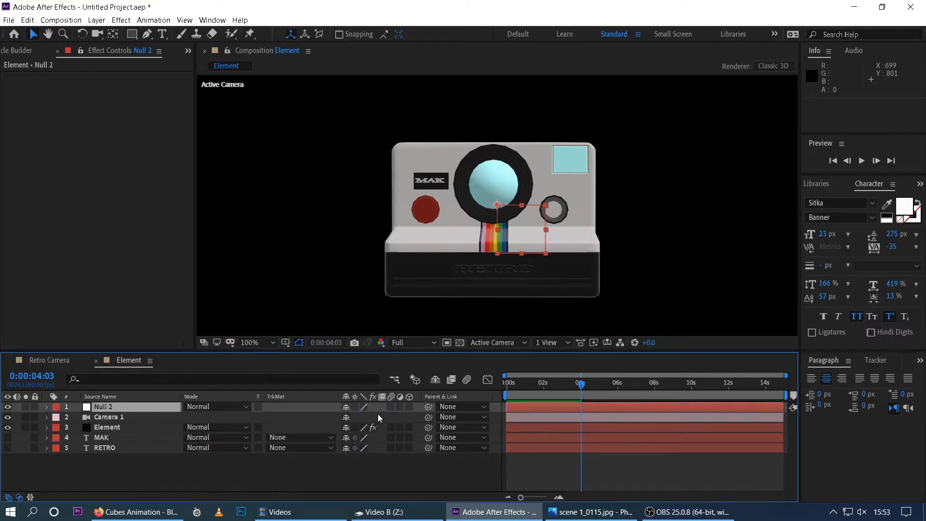
{"action": "left_click_drag", "start_coordinate": [428, 417], "coordinate": [123, 407]}
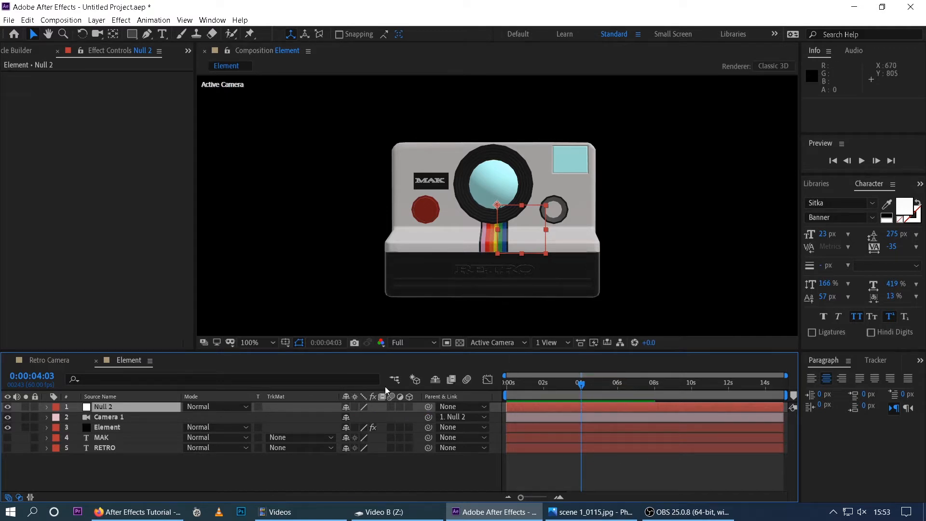
{"action": "left_click", "coordinate": [408, 407]}
Step: Keyframe the null's Y Rotation at 0° on the first frame and 1x+52° at 0:00:04:05, and preview the spin
{"action": "key", "text": "r"}
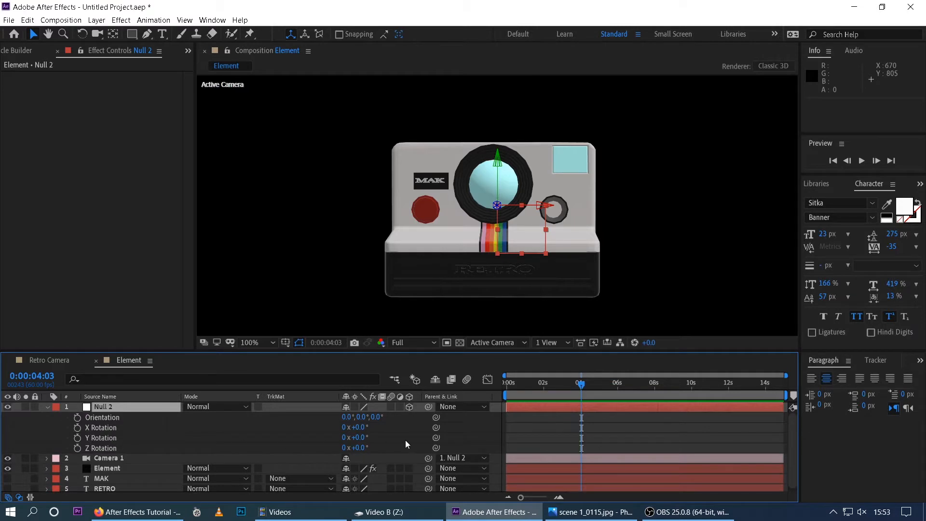
{"action": "left_click", "coordinate": [77, 438]}
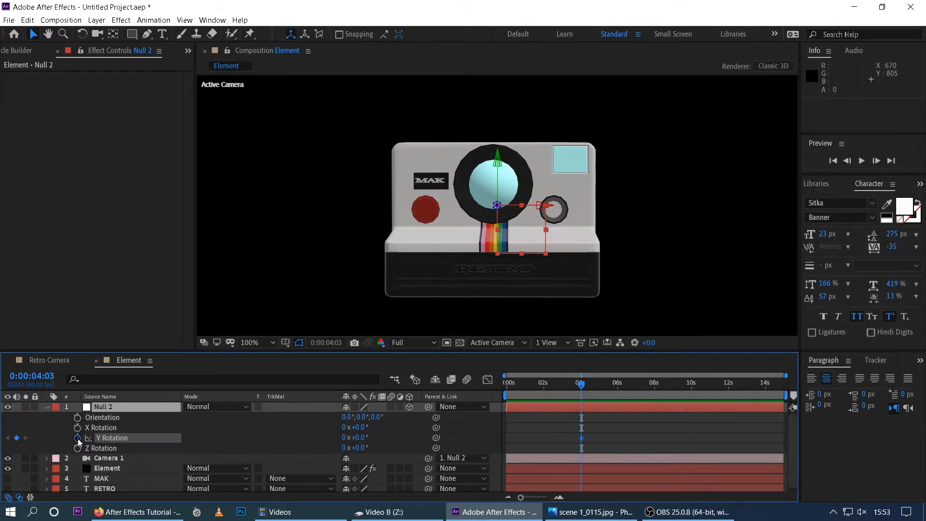
{"action": "key", "text": "ctrl+z"}
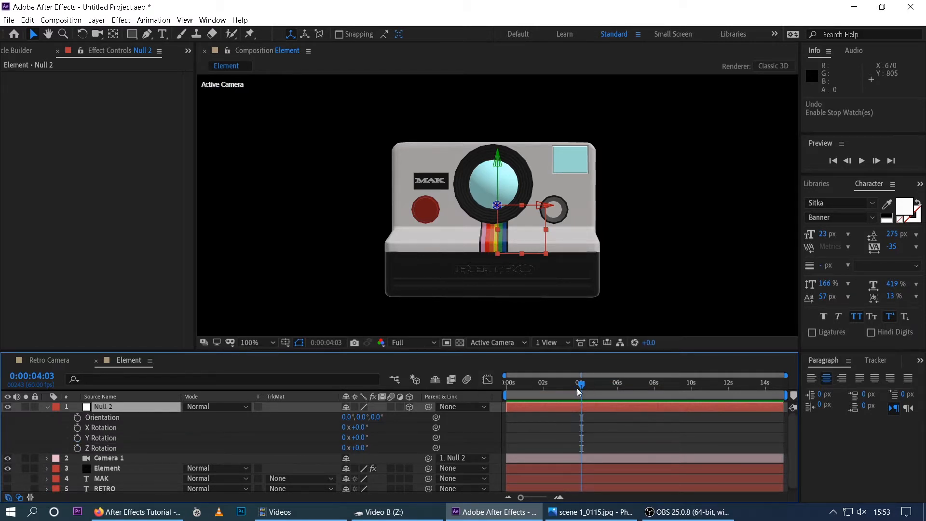
{"action": "left_click_drag", "start_coordinate": [582, 385], "coordinate": [480, 397]}
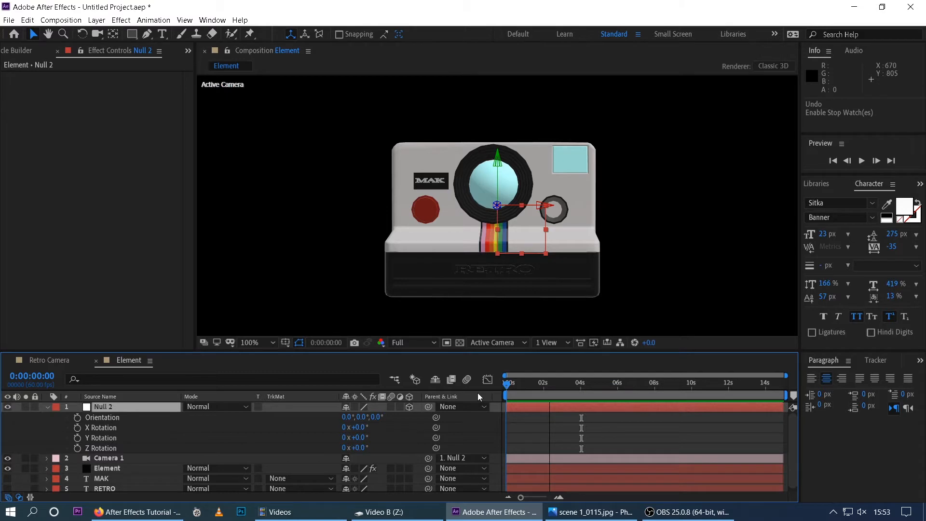
{"action": "left_click", "coordinate": [78, 438]}
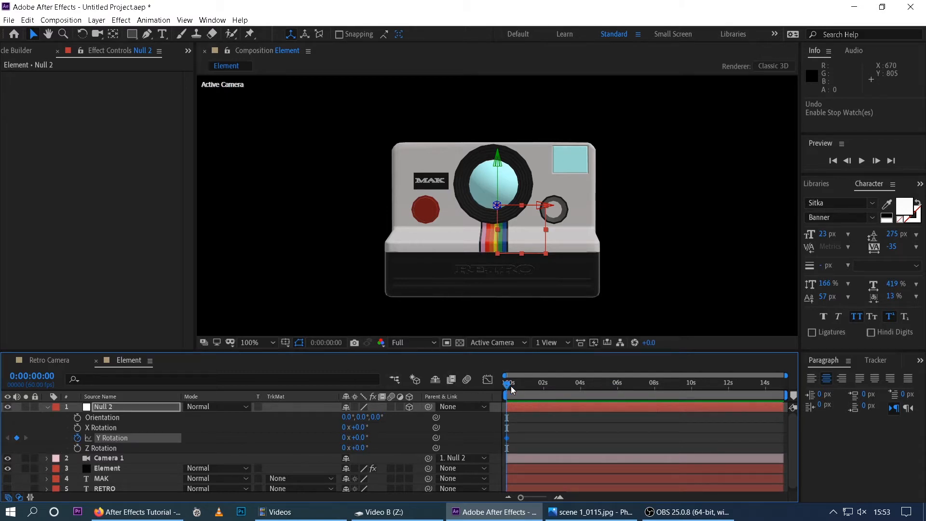
{"action": "left_click_drag", "start_coordinate": [515, 391], "coordinate": [582, 397]}
{"action": "left_click_drag", "start_coordinate": [358, 437], "coordinate": [603, 444]}
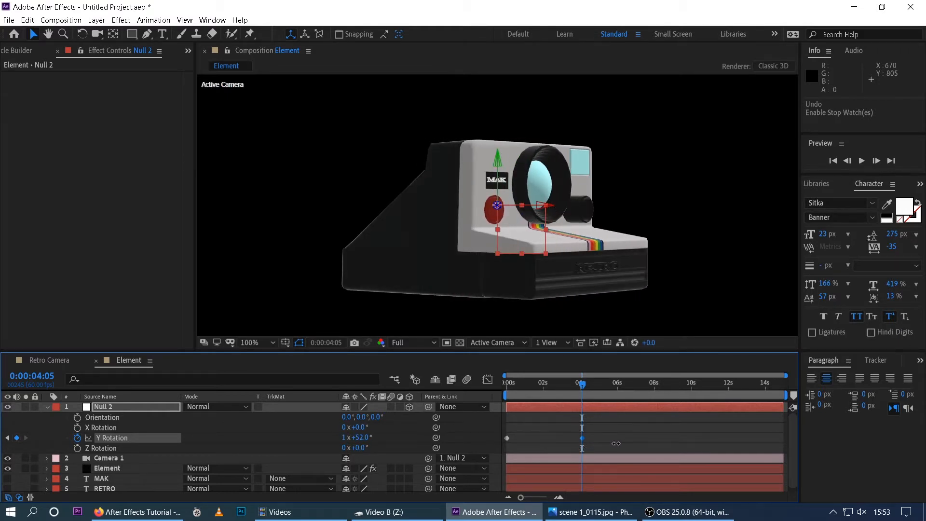
{"action": "left_click_drag", "start_coordinate": [528, 386], "coordinate": [452, 387]}
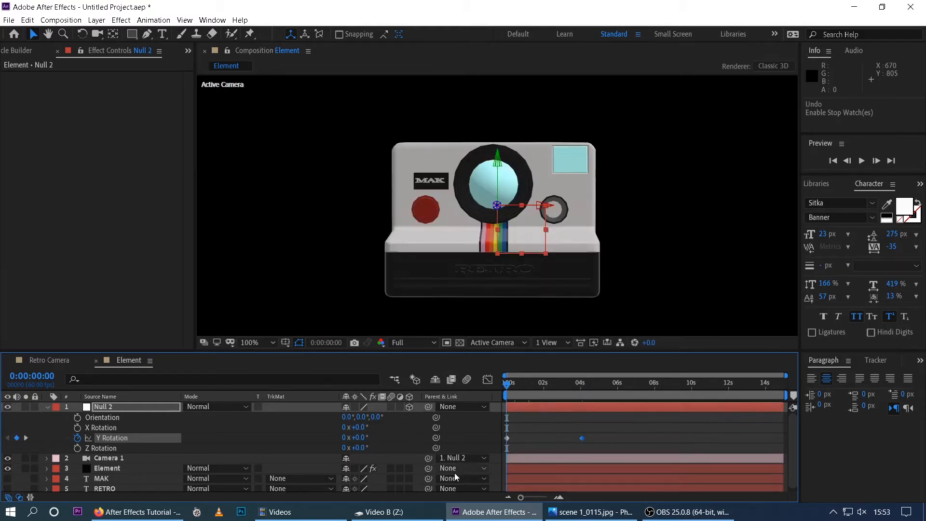
{"action": "key", "text": "space"}
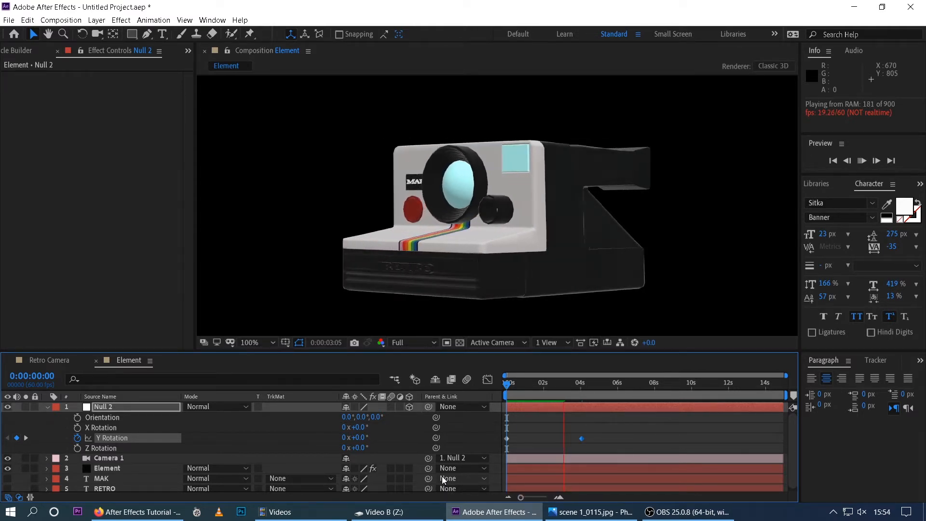
Step: Move the null's second Y Rotation keyframe earlier to about 2 seconds and preview the spin from the start
{"action": "left_click", "coordinate": [546, 393]}
{"action": "left_click_drag", "start_coordinate": [546, 392], "coordinate": [575, 388]}
{"action": "left_click_drag", "start_coordinate": [581, 437], "coordinate": [506, 461]}
{"action": "key", "text": "ctrl+z"}
{"action": "left_click_drag", "start_coordinate": [583, 437], "coordinate": [548, 437]}
{"action": "left_click_drag", "start_coordinate": [526, 386], "coordinate": [502, 390]}
{"action": "key", "text": "space"}
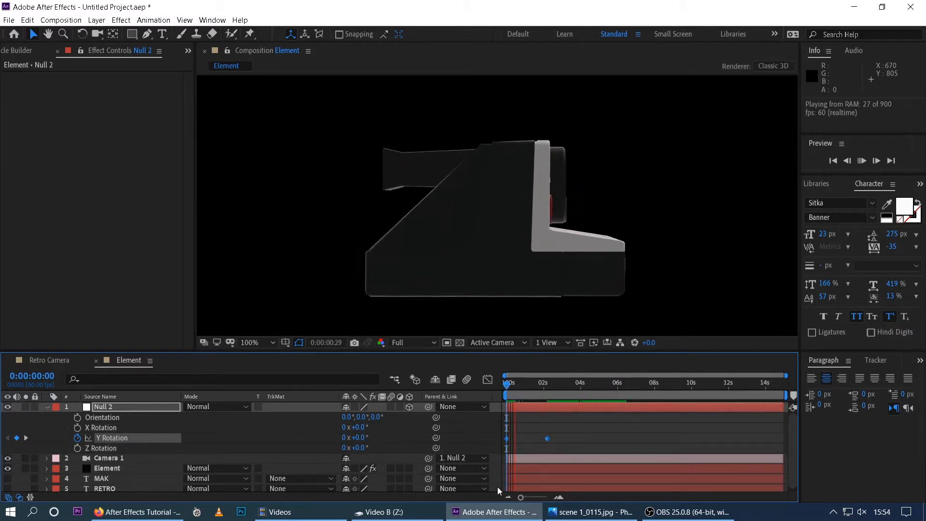
{"action": "key", "text": "space"}
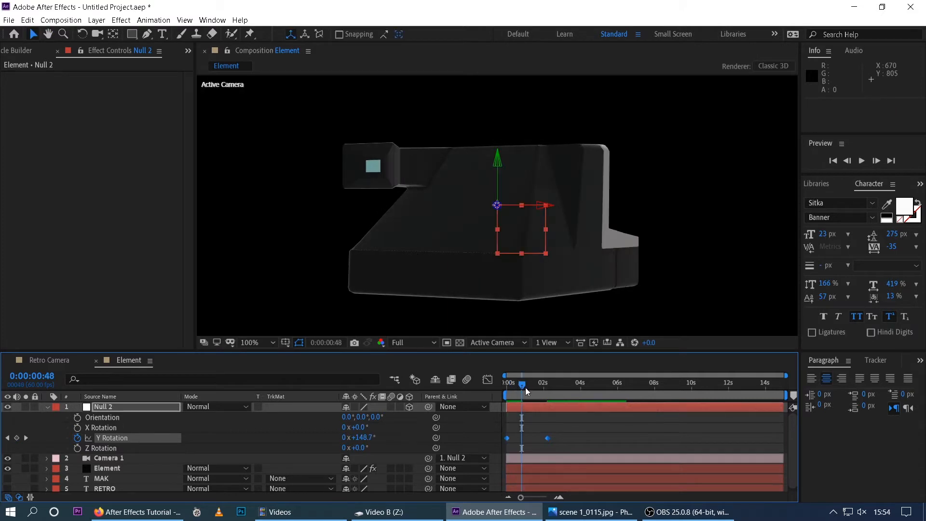
{"action": "left_click_drag", "start_coordinate": [525, 389], "coordinate": [504, 389]}
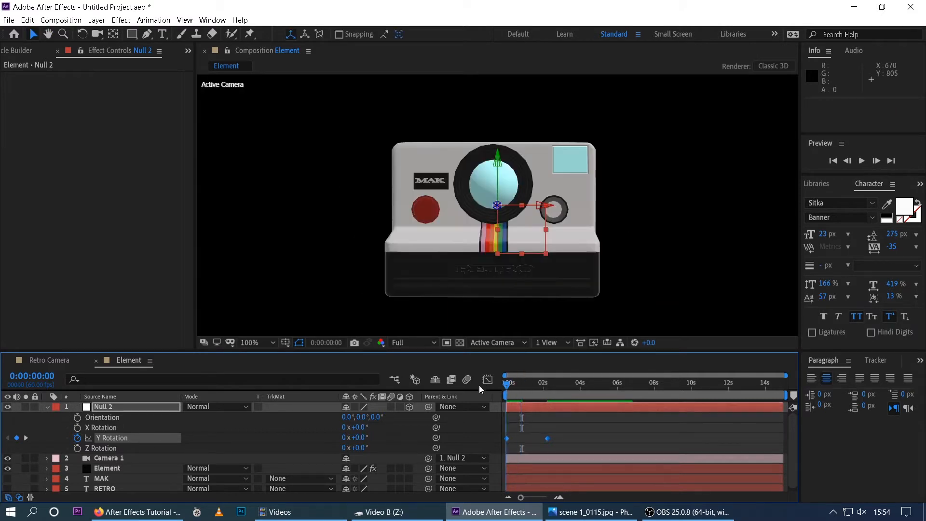
{"action": "left_click", "coordinate": [509, 390]}
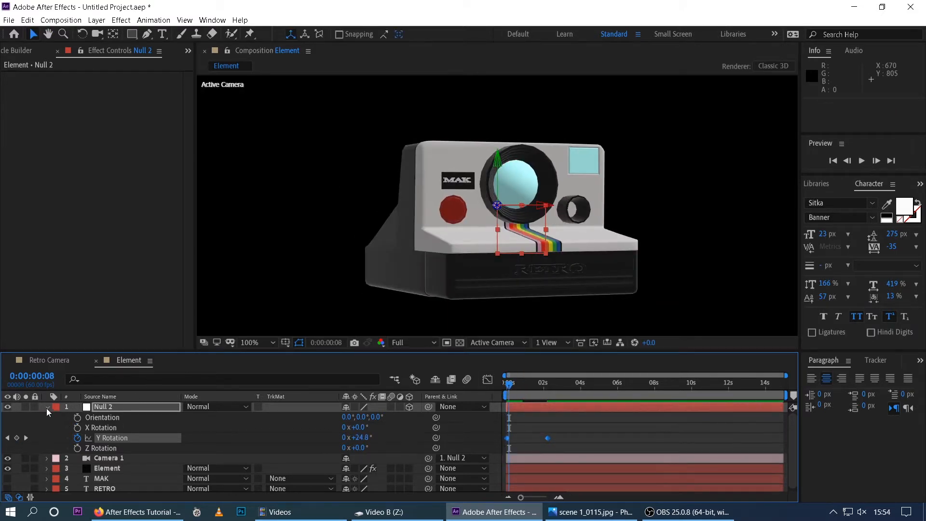
Step: Create a 1920 x 1080 px solid named BG with the white color FFFFFF
{"action": "left_click", "coordinate": [47, 407]}
{"action": "left_click", "coordinate": [106, 465]}
{"action": "right_click", "coordinate": [106, 466]}
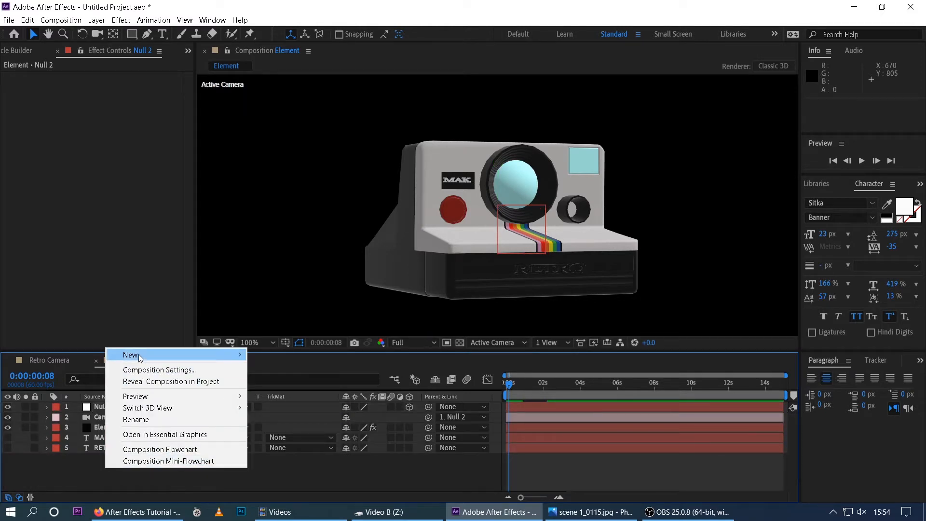
{"action": "mouse_move", "coordinate": [139, 358]}
{"action": "left_click", "coordinate": [280, 383]}
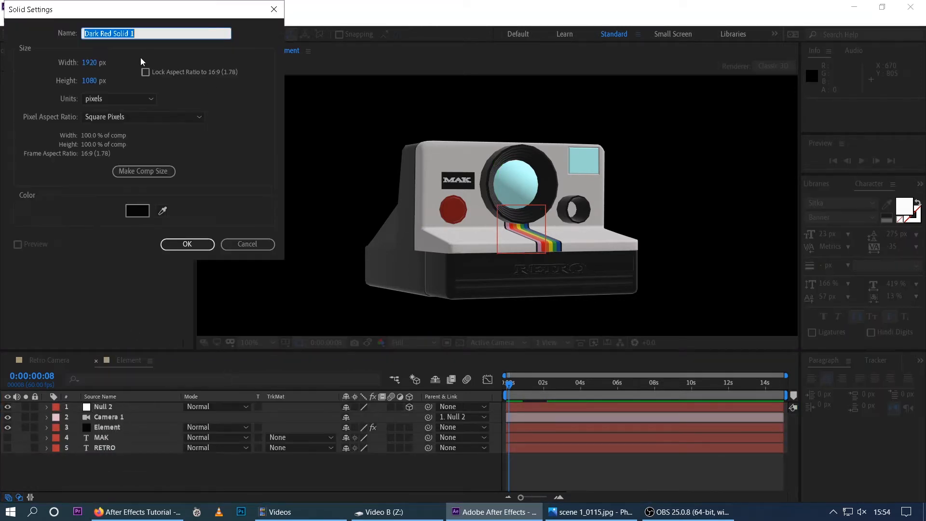
{"action": "type", "text": "BG"}
{"action": "left_click", "coordinate": [137, 212]}
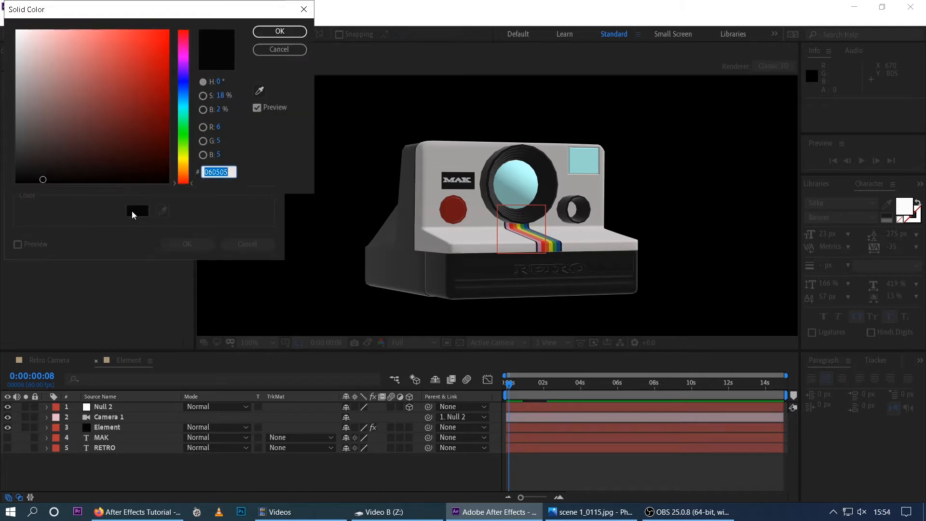
{"action": "left_click", "coordinate": [15, 27]}
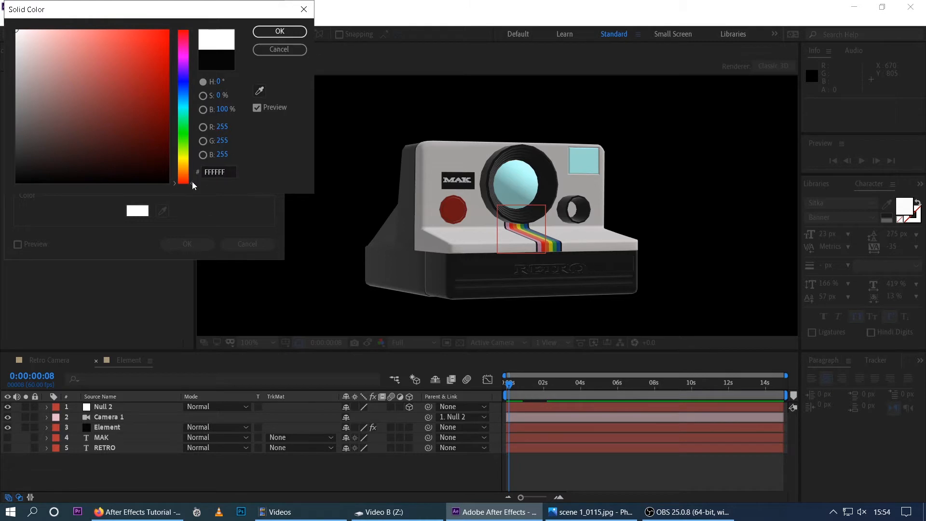
{"action": "left_click", "coordinate": [272, 35]}
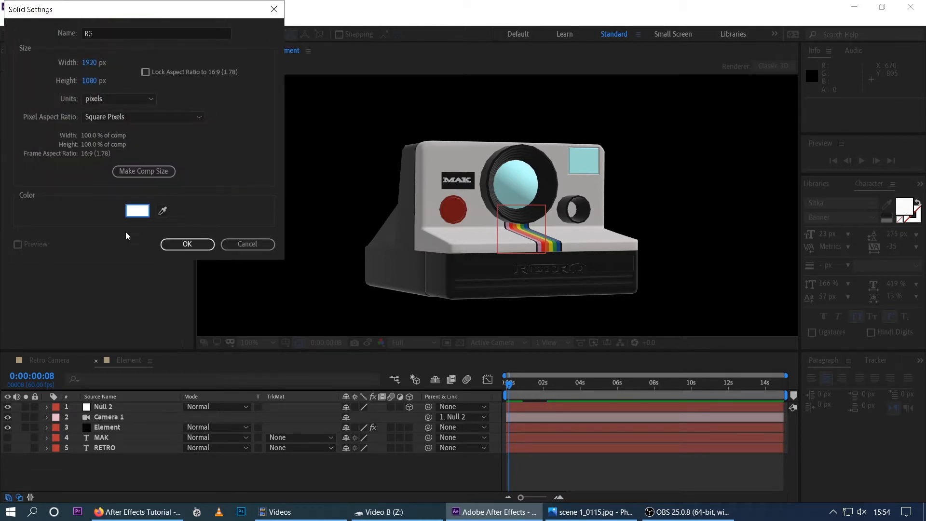
{"action": "left_click", "coordinate": [192, 242]}
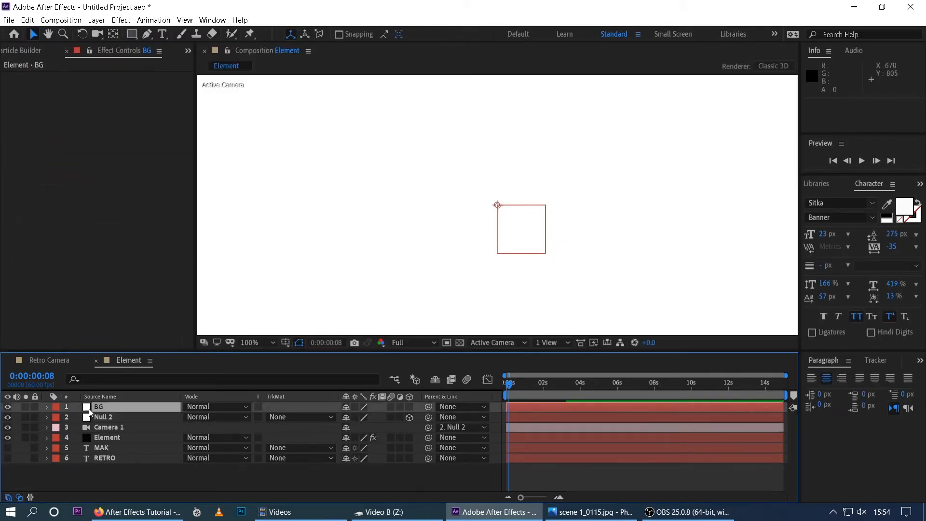
Step: Place the BG solid beneath all other layers and fit the whole composition in the viewer
{"action": "left_click_drag", "start_coordinate": [89, 412], "coordinate": [102, 489]}
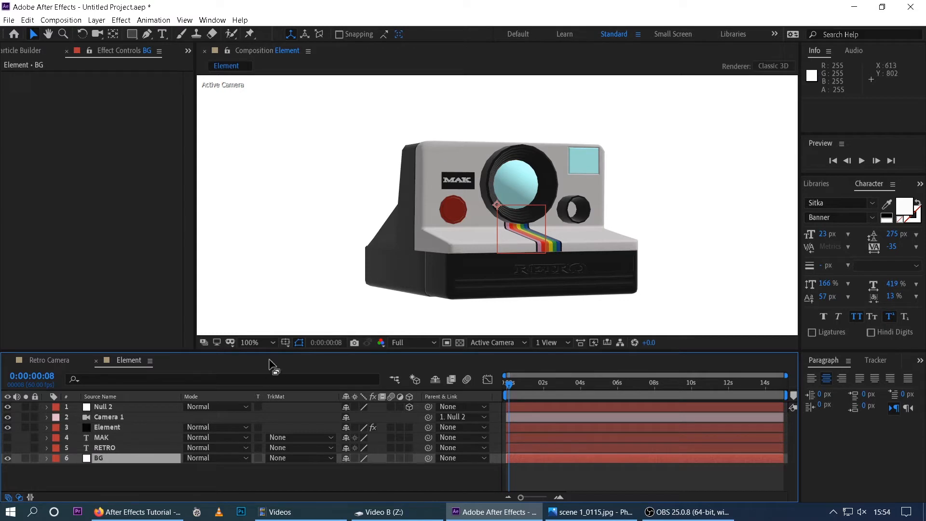
{"action": "left_click", "coordinate": [256, 342]}
{"action": "left_click", "coordinate": [260, 143]}
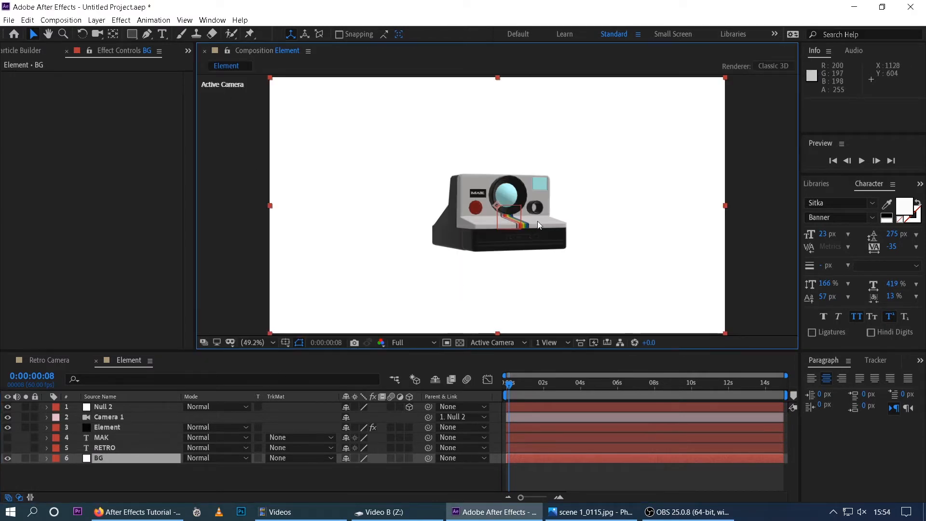
Step: Orbit Camera 1 on the first frame to view the retro camera at an angle, at position about -1313, -24, -2321
{"action": "mouse_move", "coordinate": [508, 388]}
{"action": "left_mouse_down"}
{"action": "mouse_move", "coordinate": [549, 387]}
{"action": "mouse_move", "coordinate": [479, 392]}
{"action": "mouse_move", "coordinate": [511, 396]}
{"action": "mouse_move", "coordinate": [496, 396]}
{"action": "left_mouse_up"}
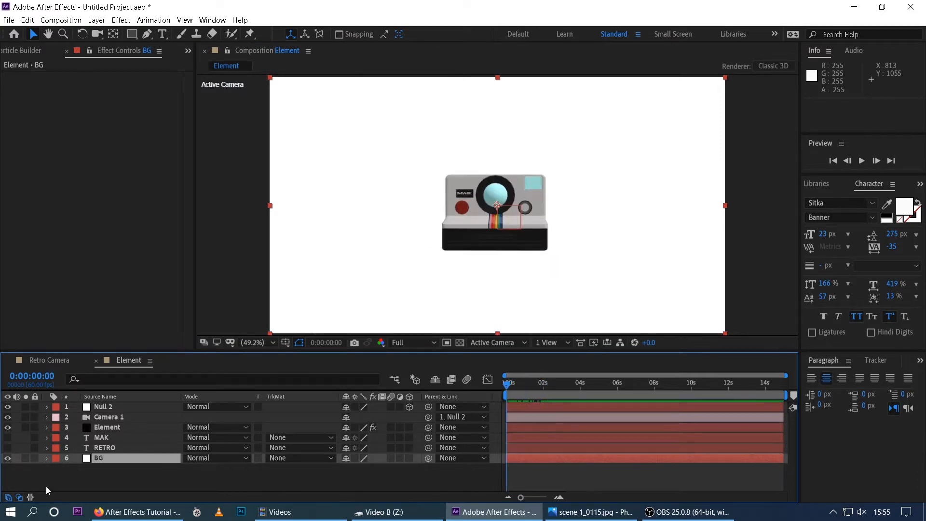
{"action": "left_click", "coordinate": [109, 429]}
{"action": "left_click", "coordinate": [122, 415]}
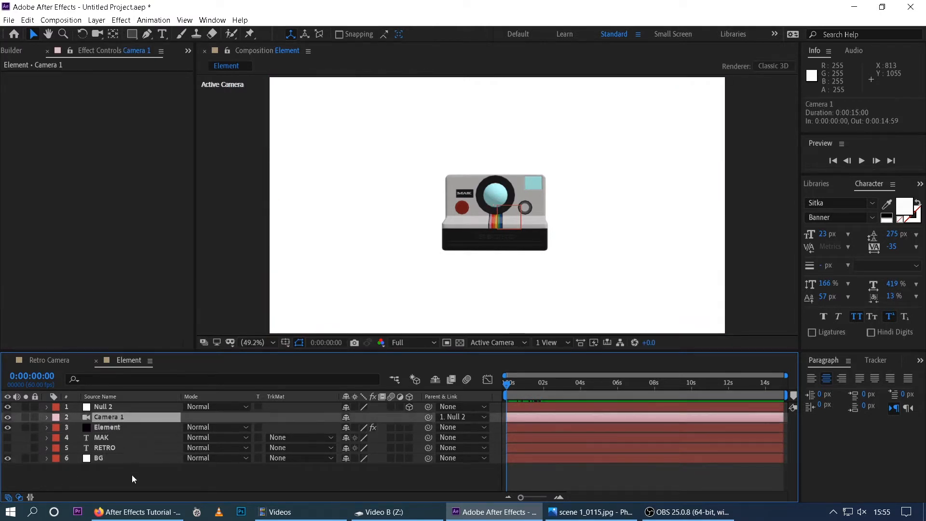
{"action": "key", "text": "c"}
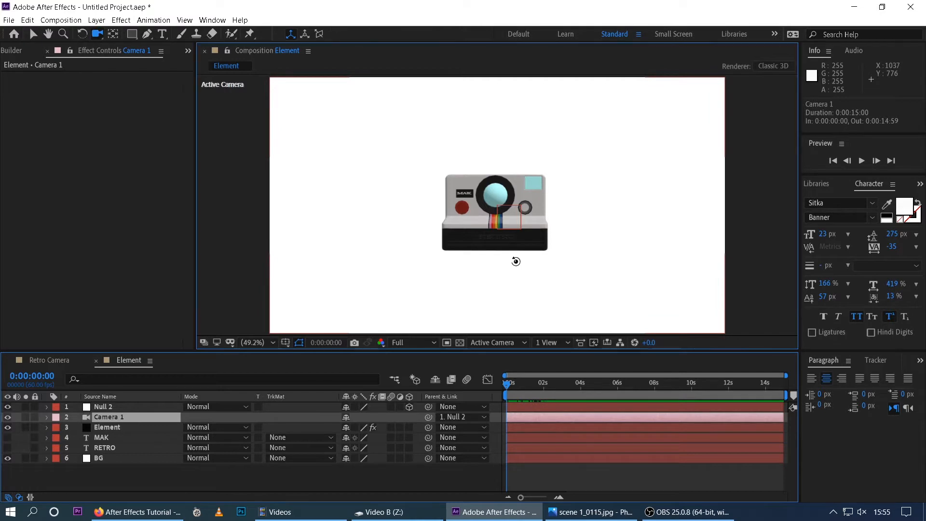
{"action": "left_click_drag", "start_coordinate": [516, 261], "coordinate": [543, 263]}
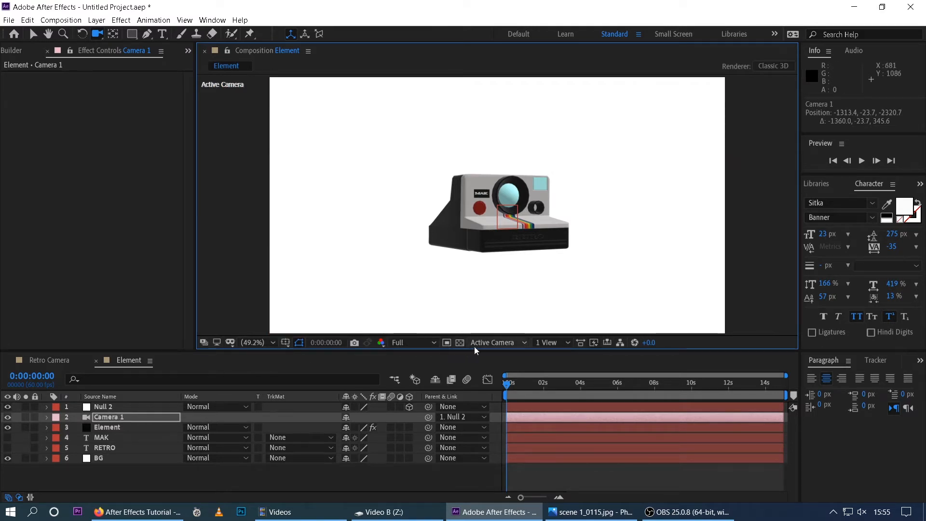
Step: Preview the camera spin from the start and set the current time to 0:00:01:46, where the retro camera faces front
{"action": "left_click_drag", "start_coordinate": [507, 384], "coordinate": [551, 389]}
{"action": "key", "text": "space"}
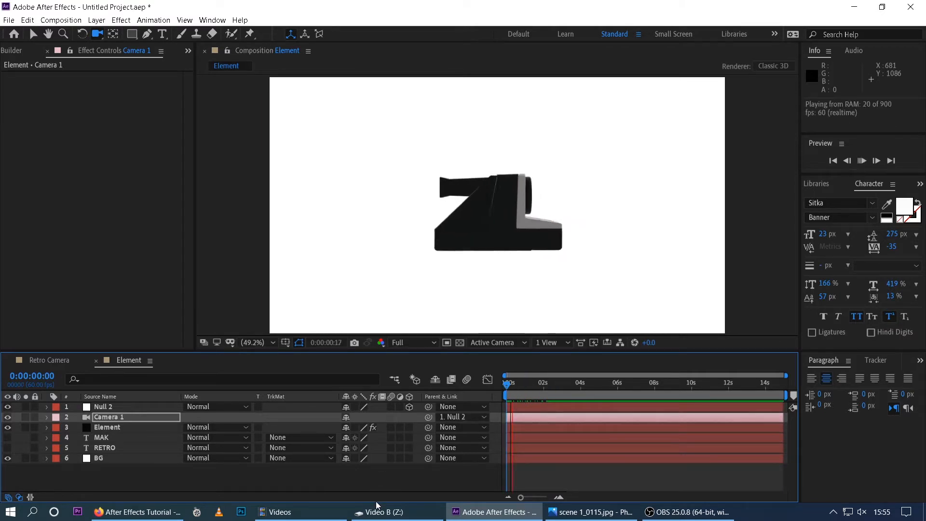
{"action": "key", "text": "space"}
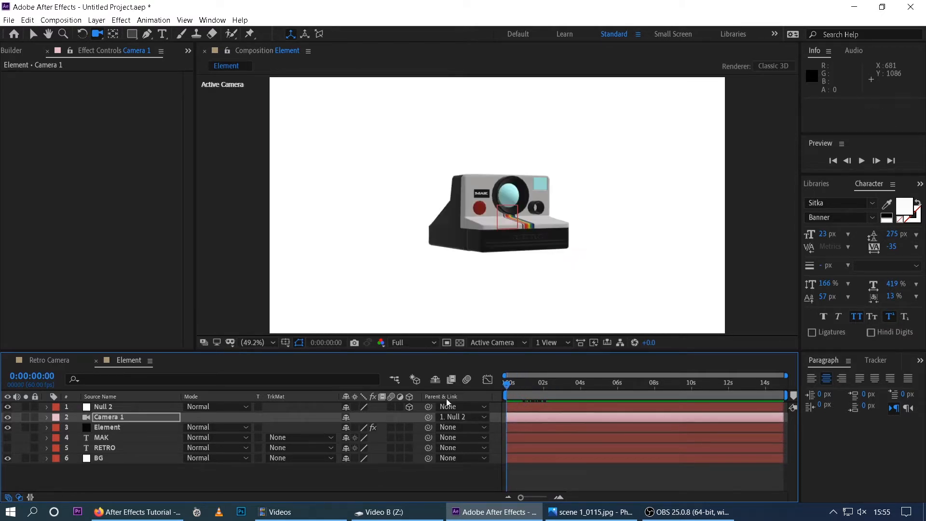
{"action": "key", "text": "c"}
{"action": "key", "text": "space"}
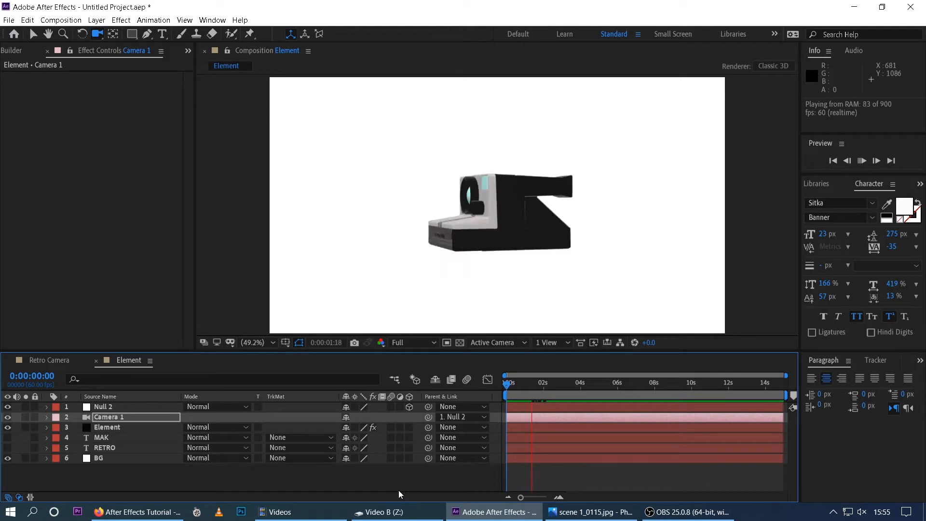
{"action": "key", "text": "space"}
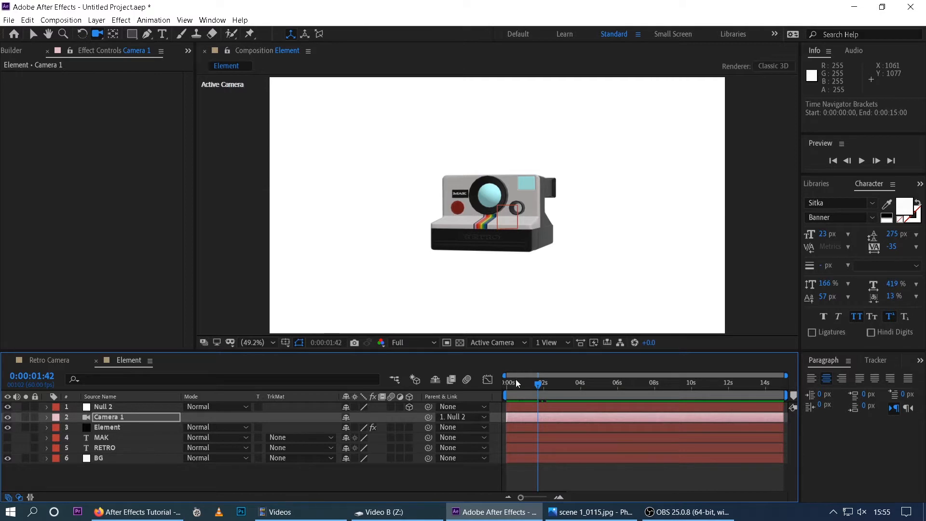
{"action": "left_click", "coordinate": [517, 383]}
{"action": "left_click_drag", "start_coordinate": [518, 383], "coordinate": [539, 383]}
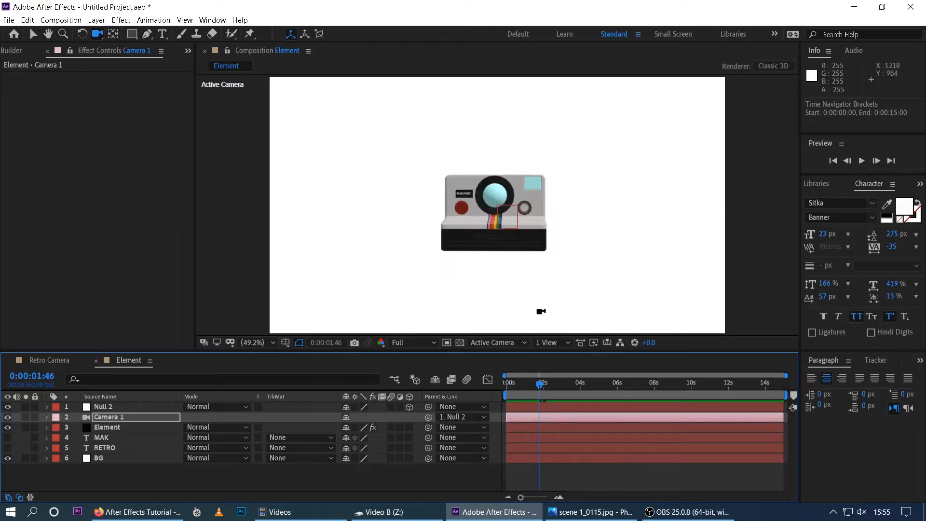
Step: Create a 150 x 100 px solid with the pale color ECE5E5
{"action": "left_click", "coordinate": [140, 473]}
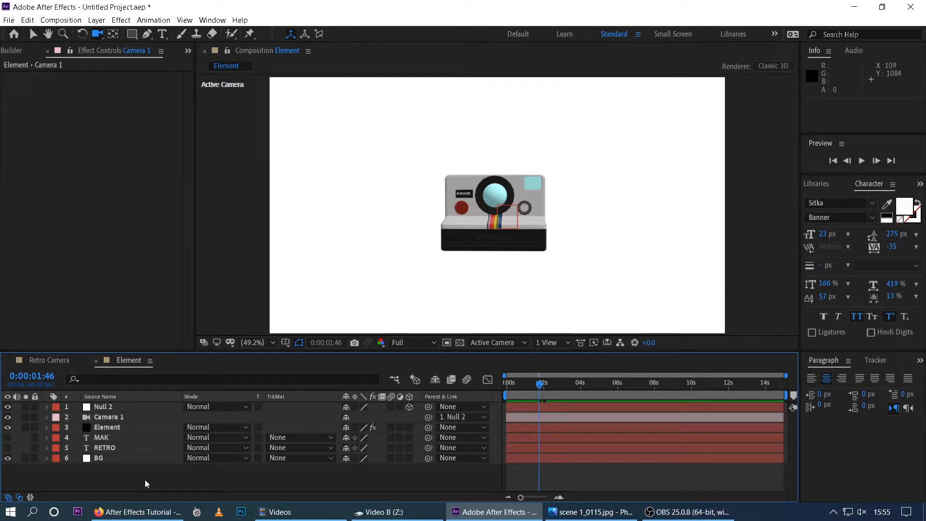
{"action": "right_click", "coordinate": [145, 479]}
{"action": "mouse_move", "coordinate": [208, 367]}
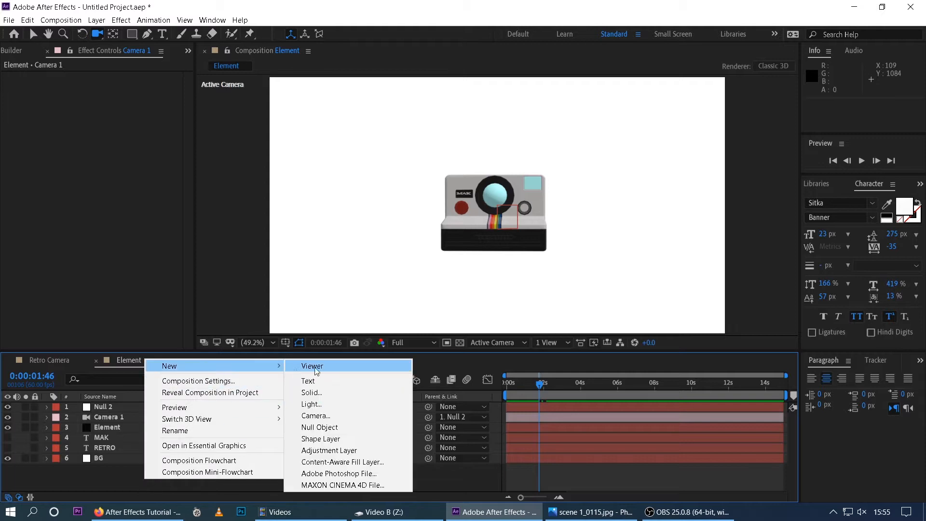
{"action": "left_click", "coordinate": [332, 396]}
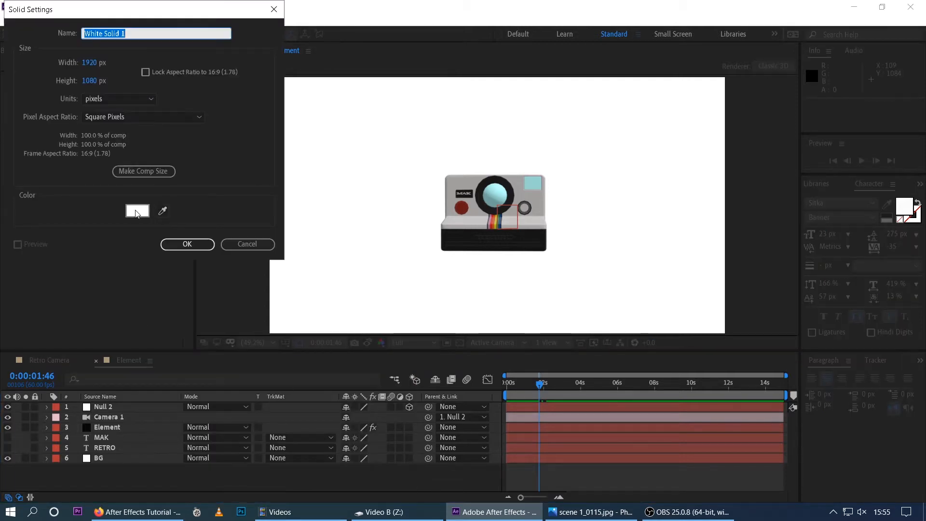
{"action": "left_click", "coordinate": [90, 63]}
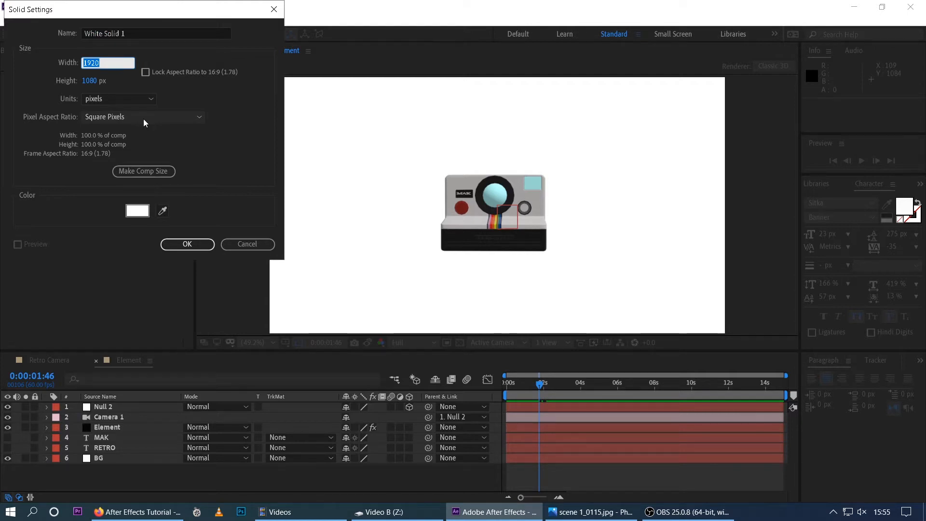
{"action": "type", "text": "150"}
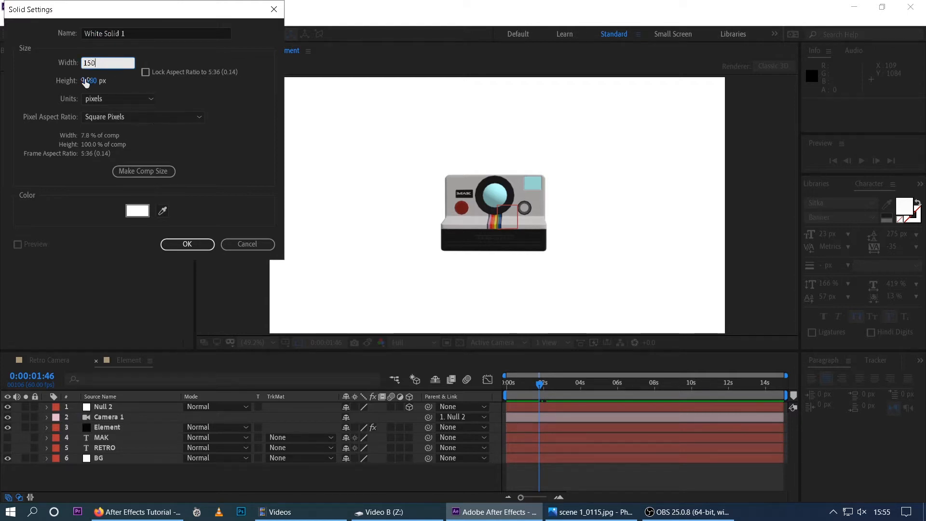
{"action": "left_click", "coordinate": [88, 81]}
{"action": "type", "text": "1"}
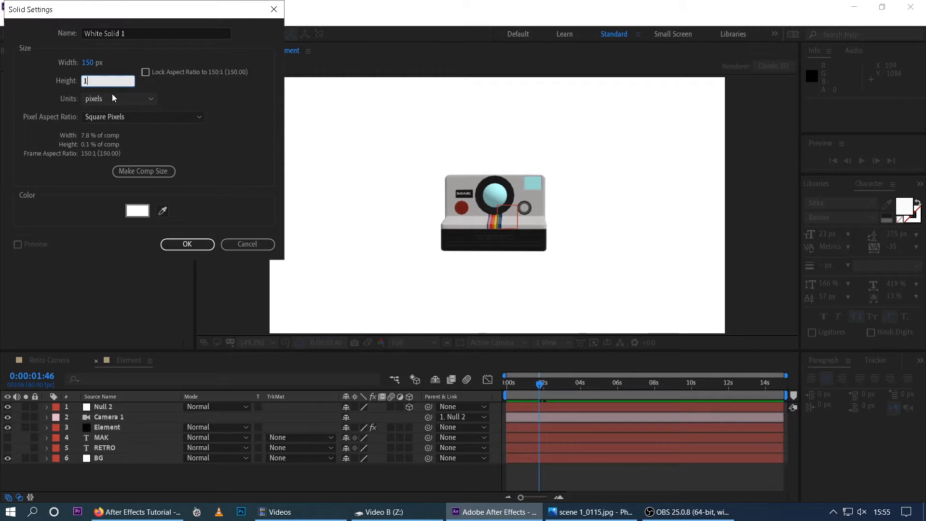
{"action": "type", "text": "00"}
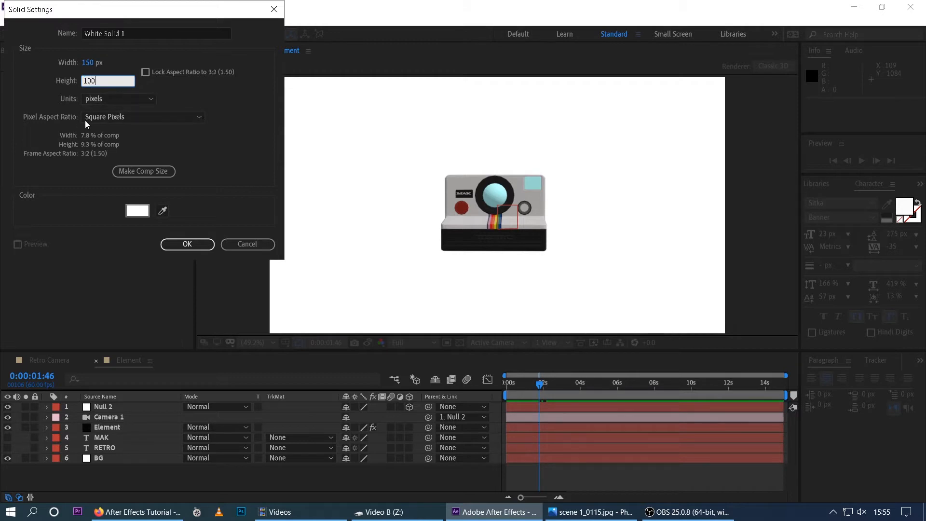
{"action": "left_click", "coordinate": [137, 211]}
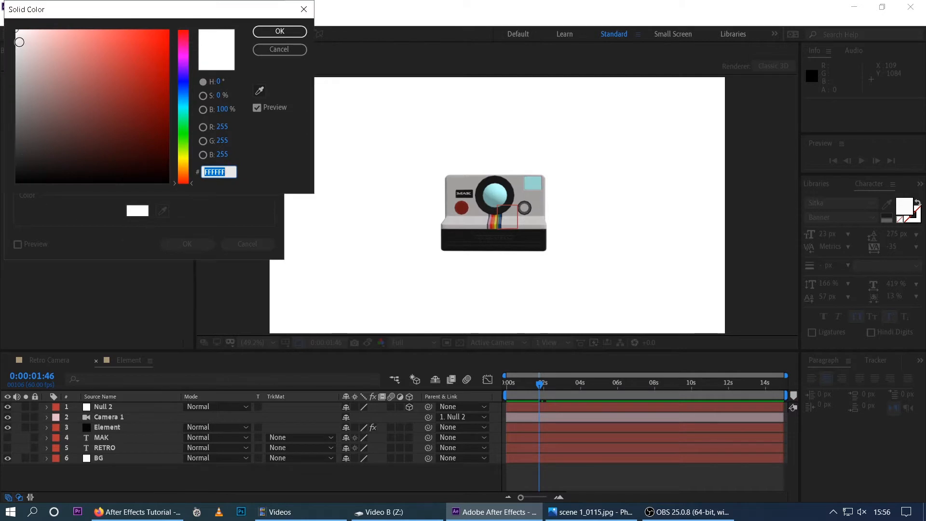
{"action": "left_click", "coordinate": [17, 40]}
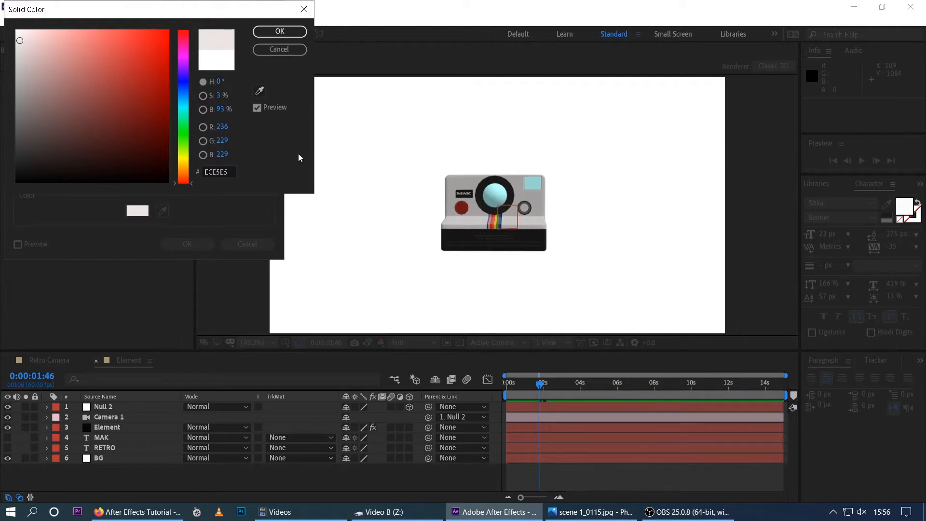
{"action": "left_click", "coordinate": [281, 31]}
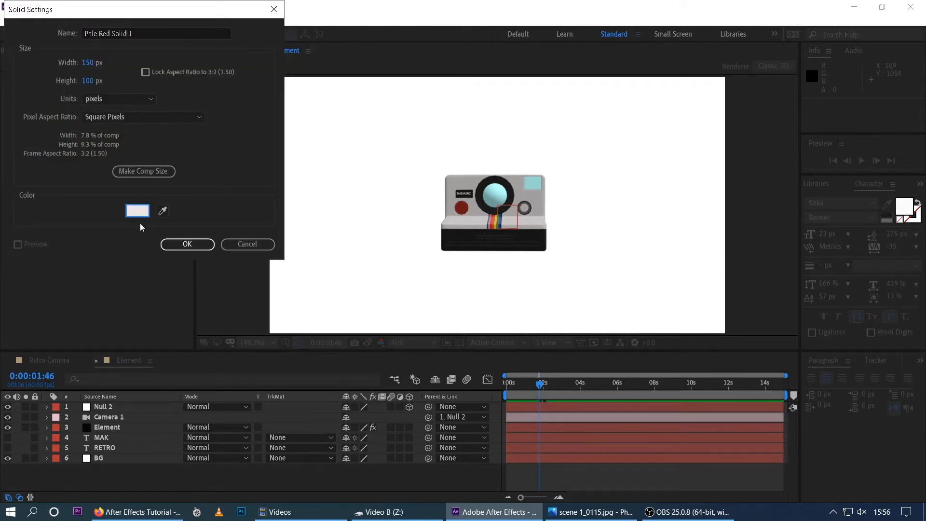
{"action": "left_click", "coordinate": [186, 244]}
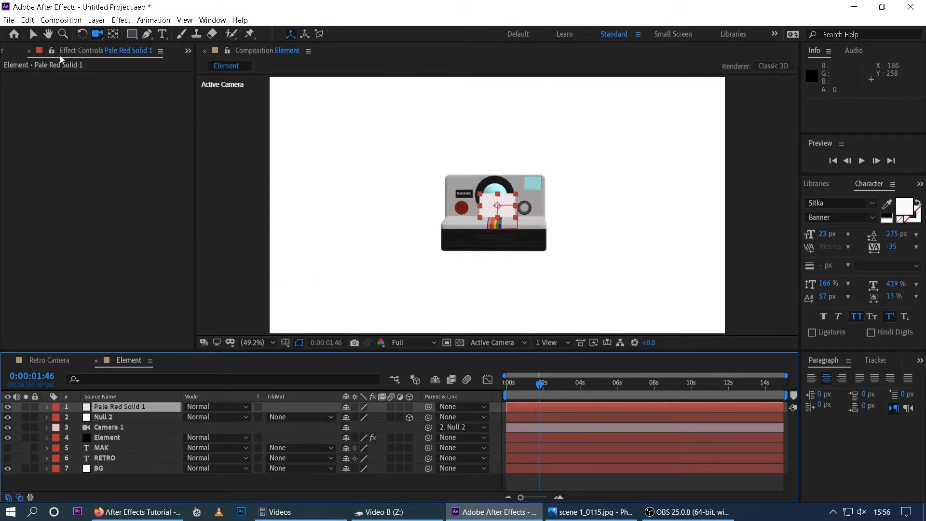
Step: Make the pale solid a 3D layer, scale it to about 250% x 357%, and move it to about 947.8, 544.1 over the retro camera
{"action": "left_click", "coordinate": [33, 35]}
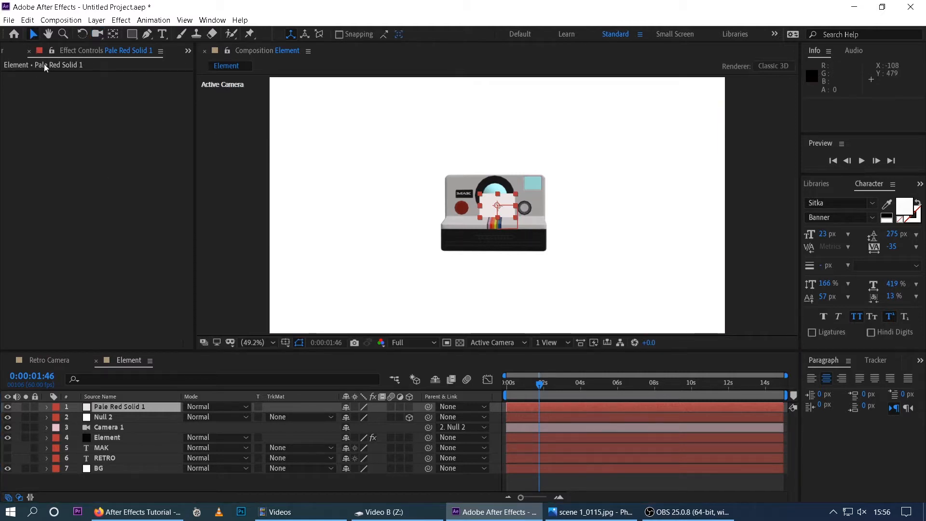
{"action": "left_click", "coordinate": [409, 407]}
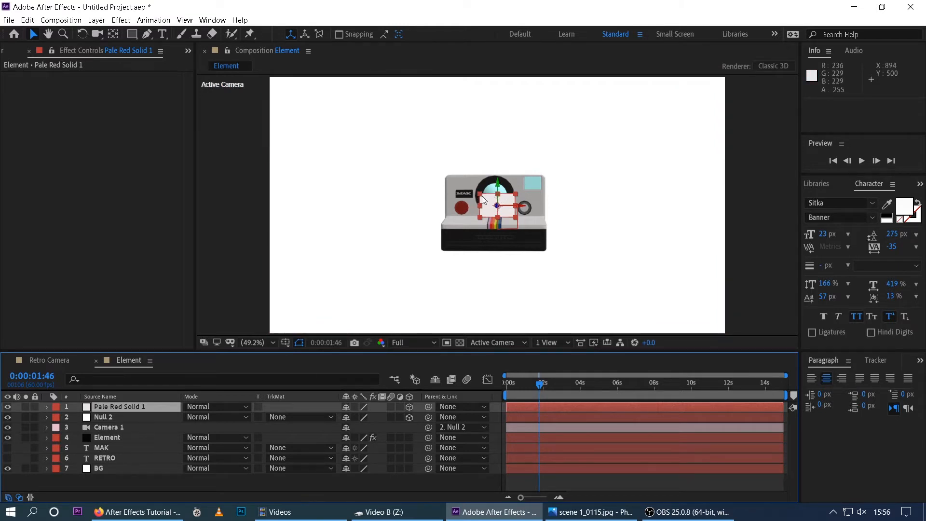
{"action": "left_click_drag", "start_coordinate": [479, 195], "coordinate": [452, 164]}
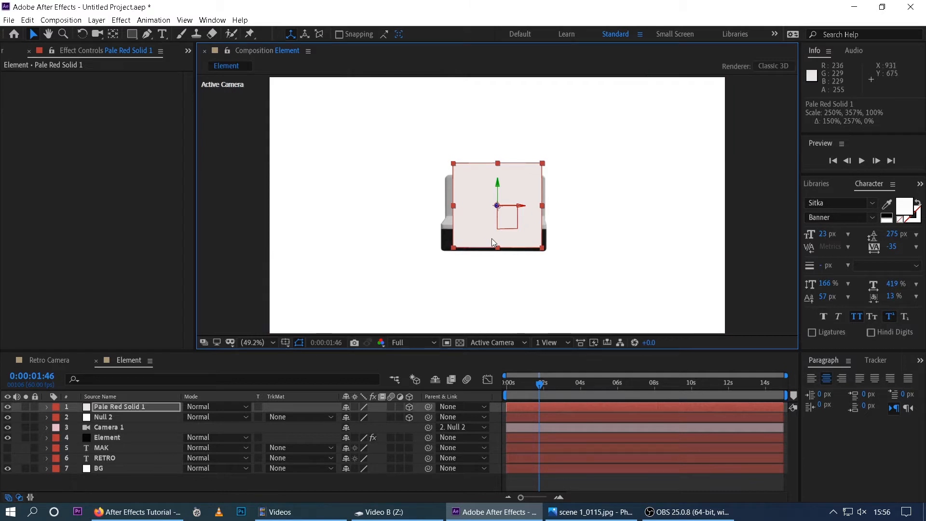
{"action": "left_click_drag", "start_coordinate": [491, 238], "coordinate": [490, 244]}
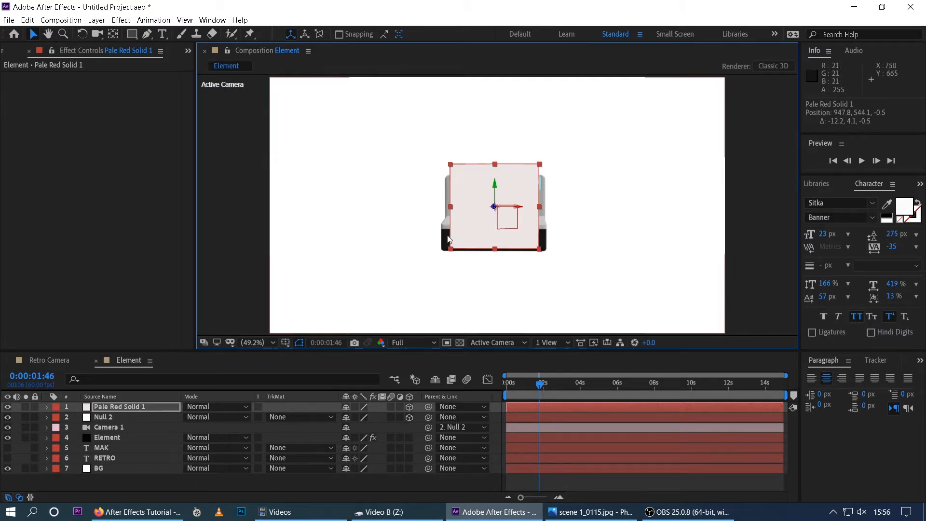
{"action": "mouse_move", "coordinate": [544, 392]}
{"action": "left_mouse_down"}
{"action": "mouse_move", "coordinate": [500, 385]}
{"action": "mouse_move", "coordinate": [548, 386]}
{"action": "mouse_move", "coordinate": [528, 386]}
{"action": "mouse_move", "coordinate": [538, 385]}
{"action": "left_mouse_up"}
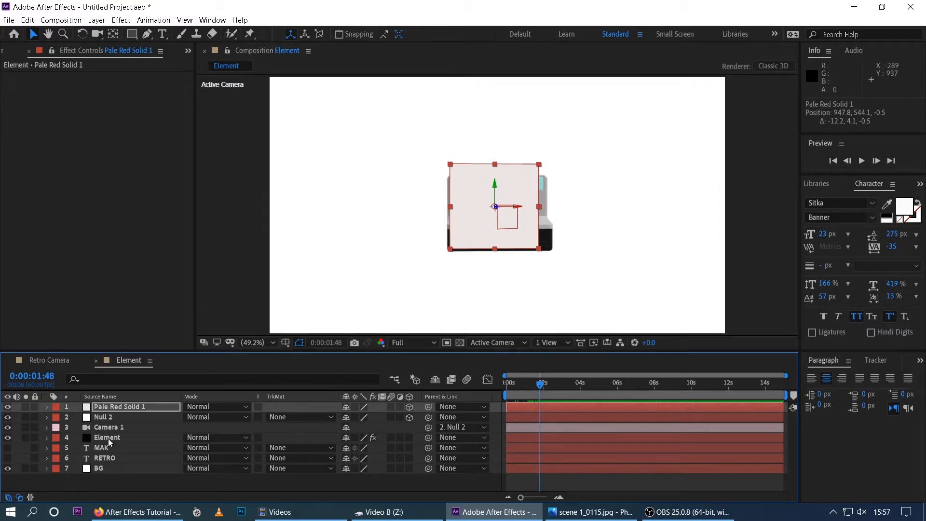
Step: Turn off the 3D setting of the pale solid layer
{"action": "right_click", "coordinate": [132, 481]}
{"action": "mouse_move", "coordinate": [152, 370]}
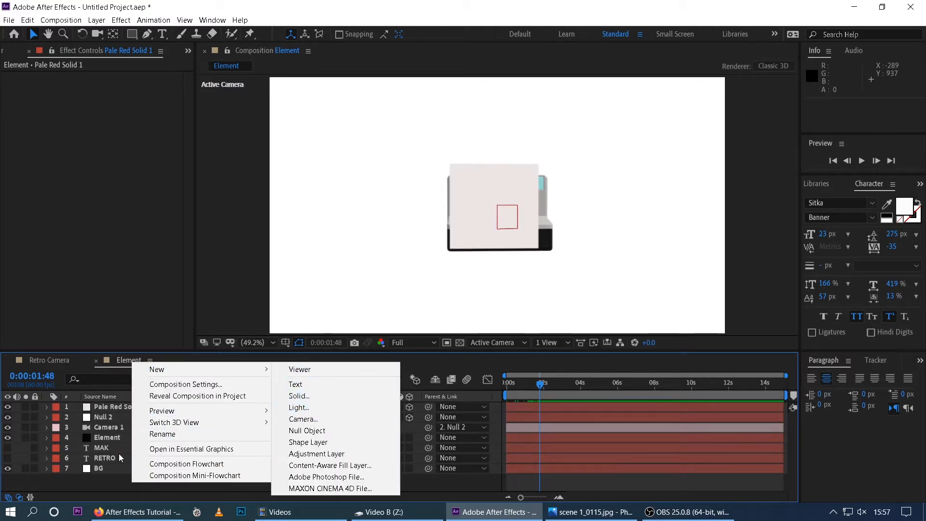
{"action": "left_click", "coordinate": [118, 485]}
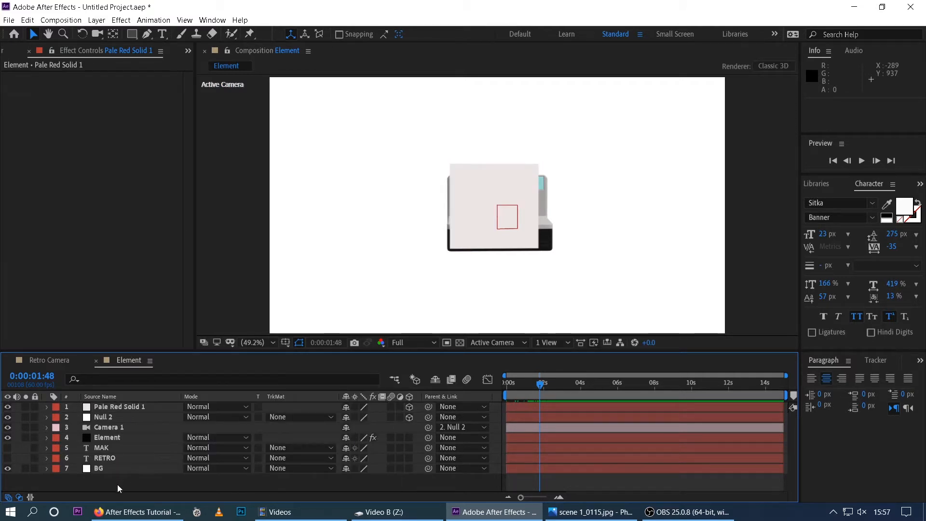
{"action": "left_click", "coordinate": [408, 408]}
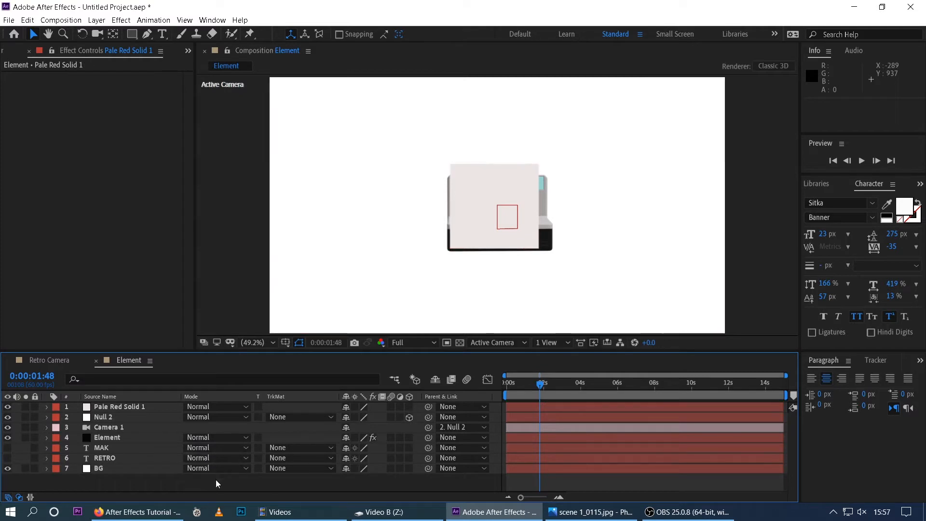
Step: Create a 130 x 80 px solid with the gray color 7A7A7A
{"action": "right_click", "coordinate": [114, 484]}
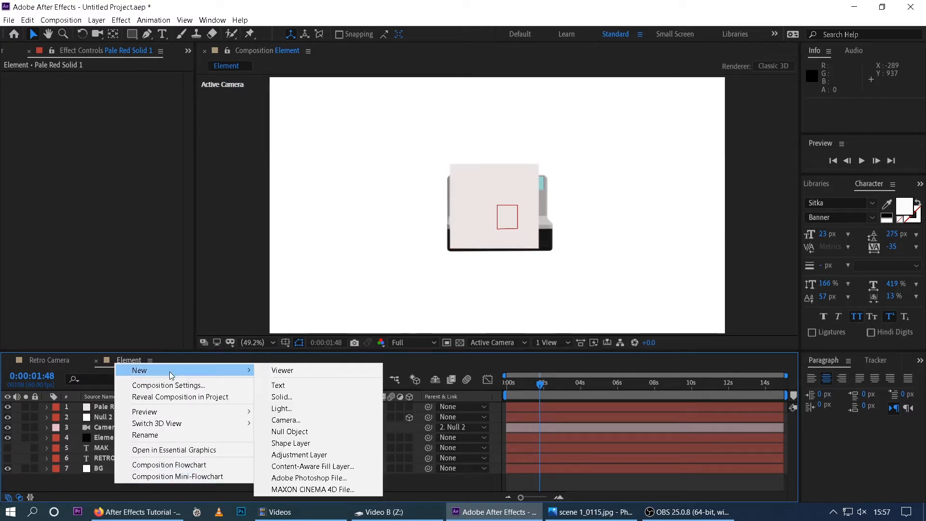
{"action": "mouse_move", "coordinate": [171, 370]}
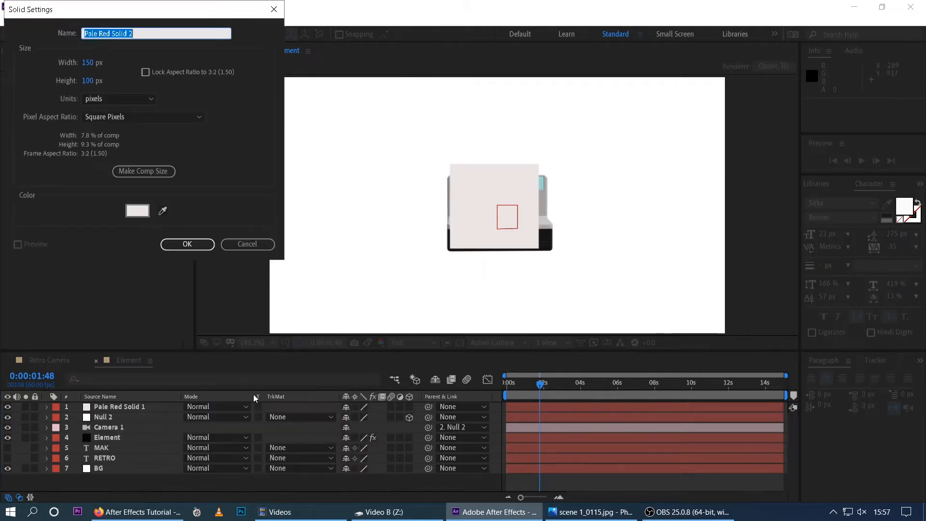
{"action": "left_click", "coordinate": [292, 396]}
{"action": "left_click", "coordinate": [134, 215]}
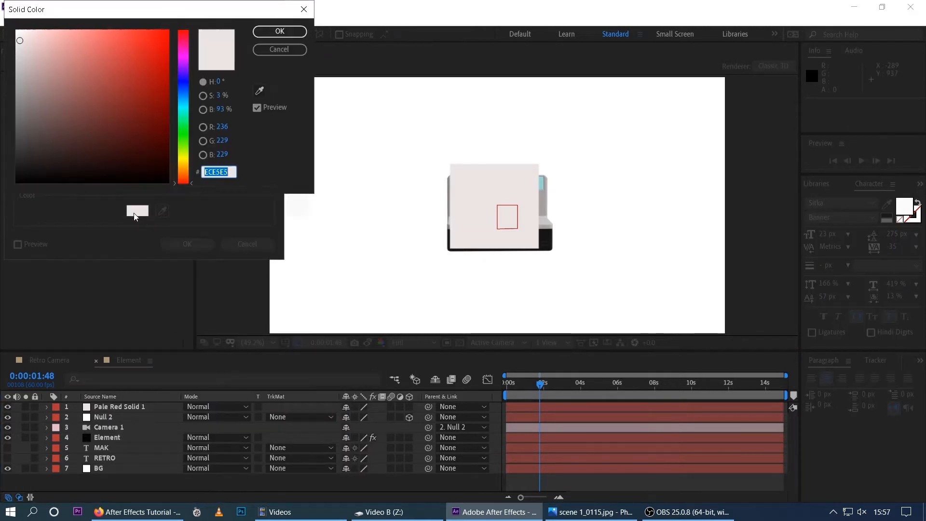
{"action": "left_click", "coordinate": [22, 148]}
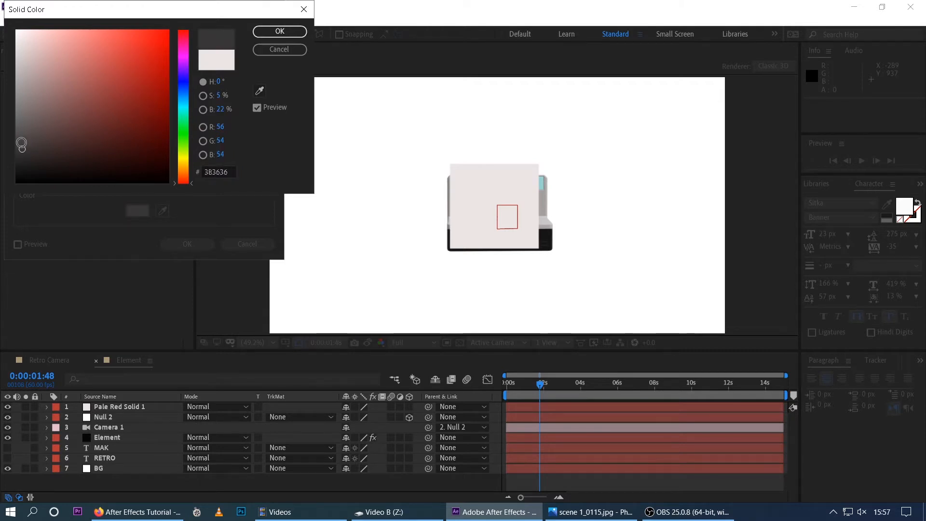
{"action": "mouse_move", "coordinate": [17, 141]}
{"action": "left_mouse_down"}
{"action": "mouse_move", "coordinate": [5, 132]}
{"action": "mouse_move", "coordinate": [4, 107]}
{"action": "left_mouse_up"}
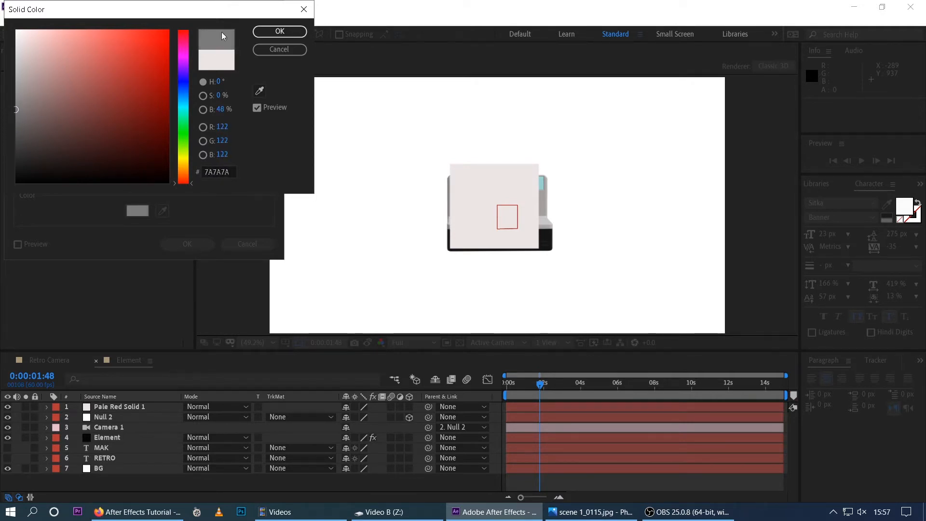
{"action": "left_click", "coordinate": [280, 31]}
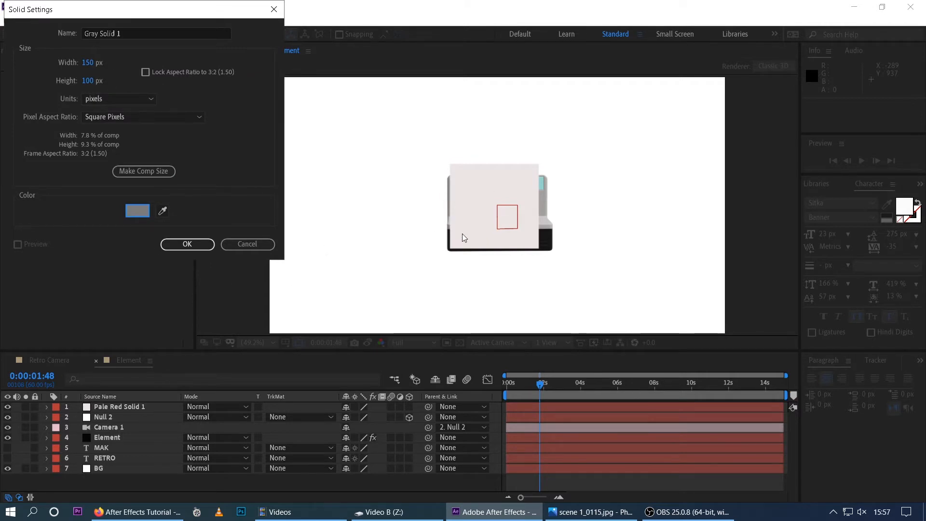
{"action": "left_click", "coordinate": [88, 81]}
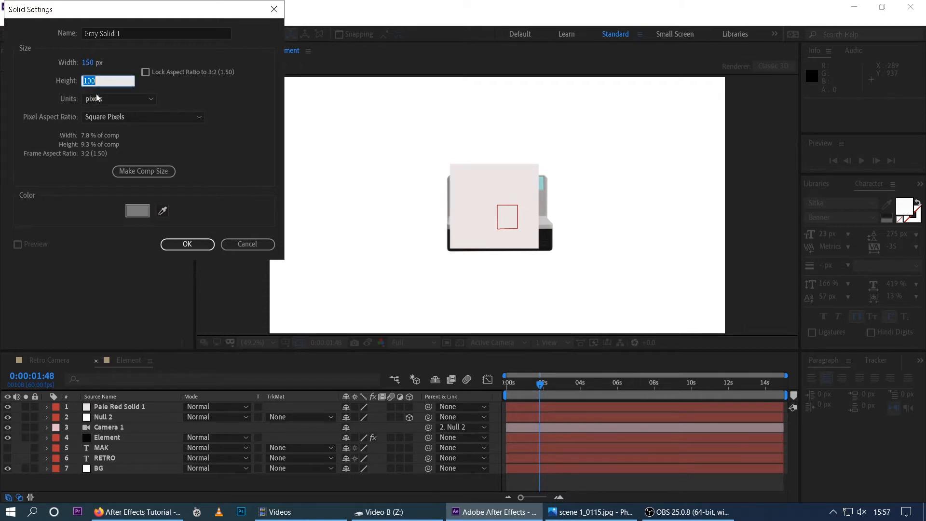
{"action": "type", "text": "80"}
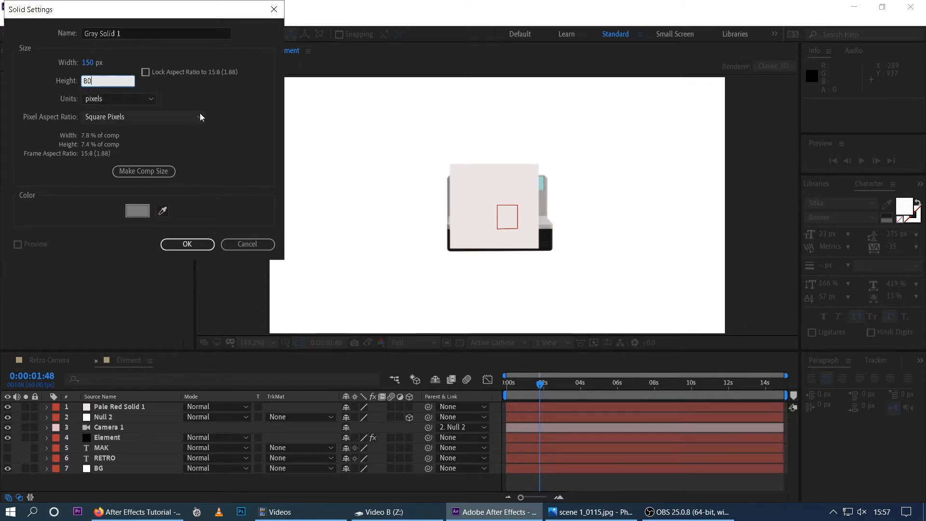
{"action": "left_click", "coordinate": [87, 63]}
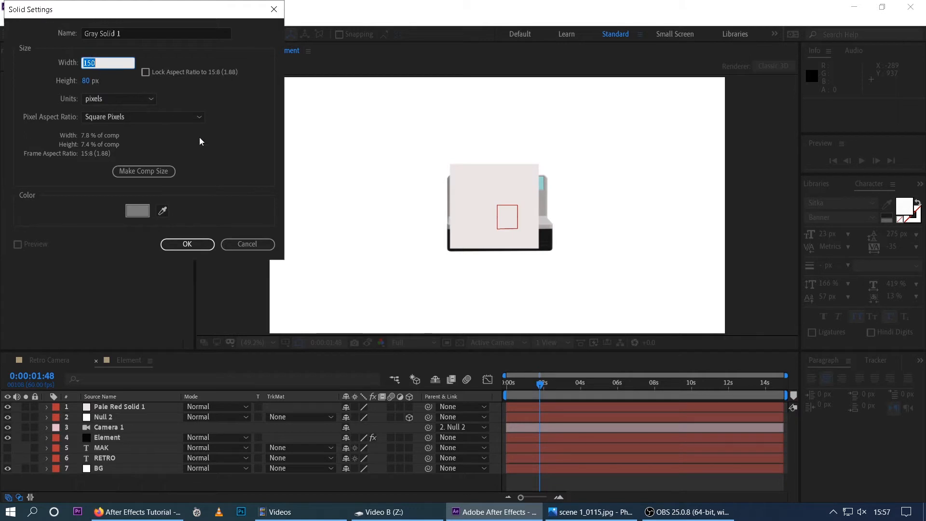
{"action": "type", "text": "130"}
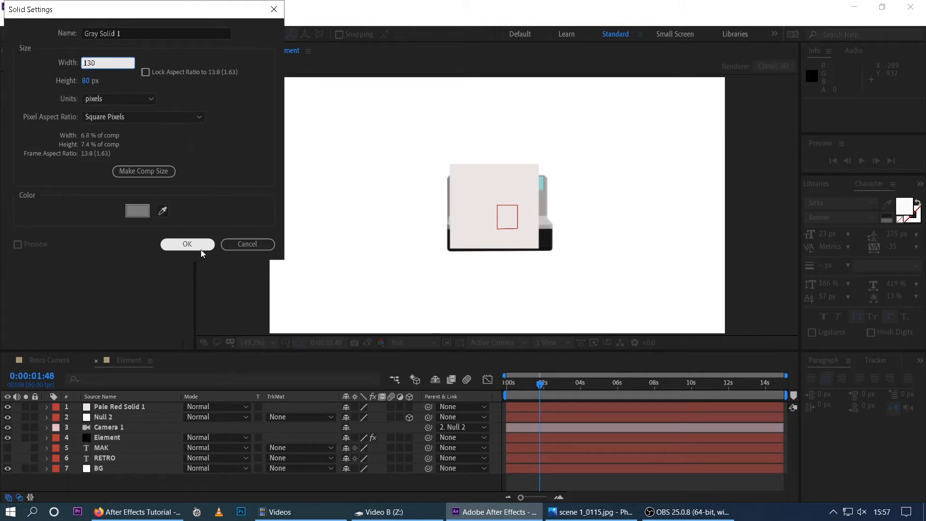
{"action": "left_click", "coordinate": [200, 248]}
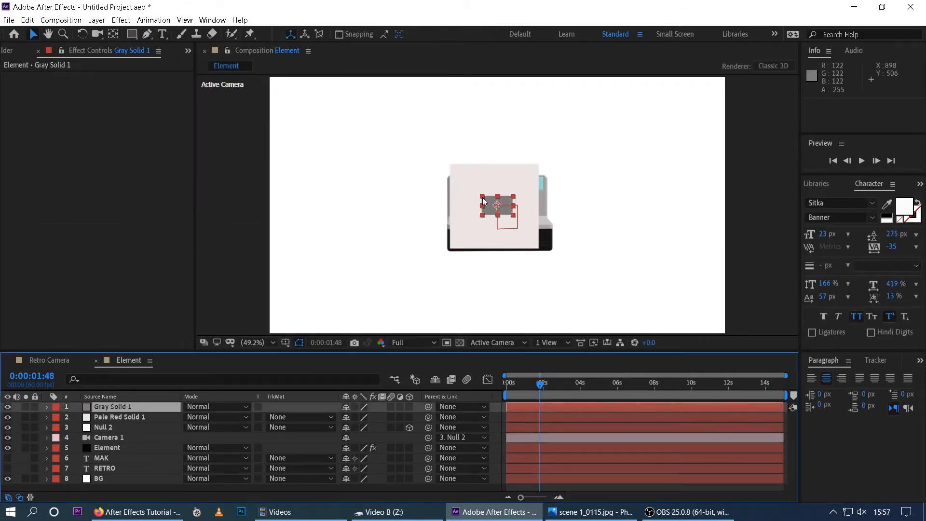
Step: Enlarge the gray solid to cover the pale solid except for a narrow border, positioned at about 947.8, 535.9
{"action": "left_click_drag", "start_coordinate": [483, 201], "coordinate": [458, 172]}
{"action": "left_click_drag", "start_coordinate": [519, 178], "coordinate": [514, 181]}
{"action": "left_click_drag", "start_coordinate": [496, 239], "coordinate": [493, 236]}
{"action": "left_click_drag", "start_coordinate": [495, 175], "coordinate": [495, 196]}
{"action": "left_click", "coordinate": [601, 246]}
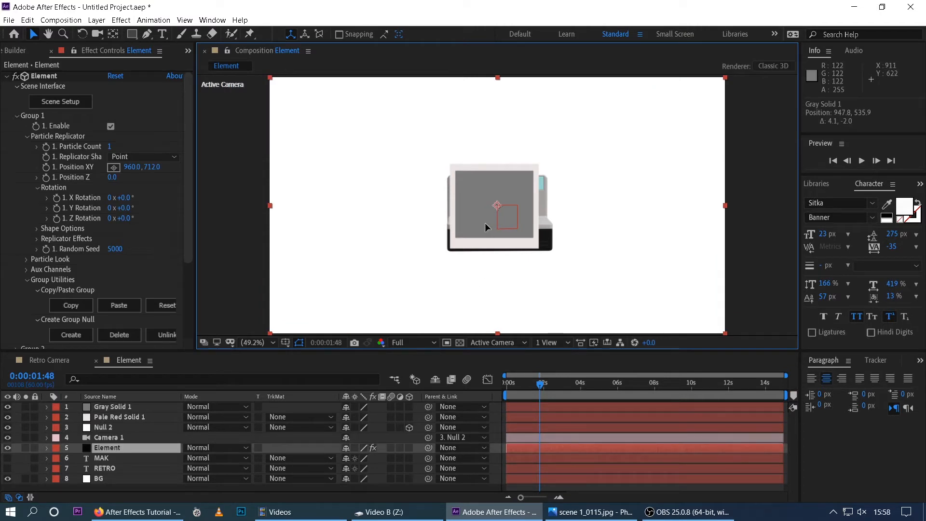
{"action": "left_click_drag", "start_coordinate": [485, 223], "coordinate": [484, 222]}
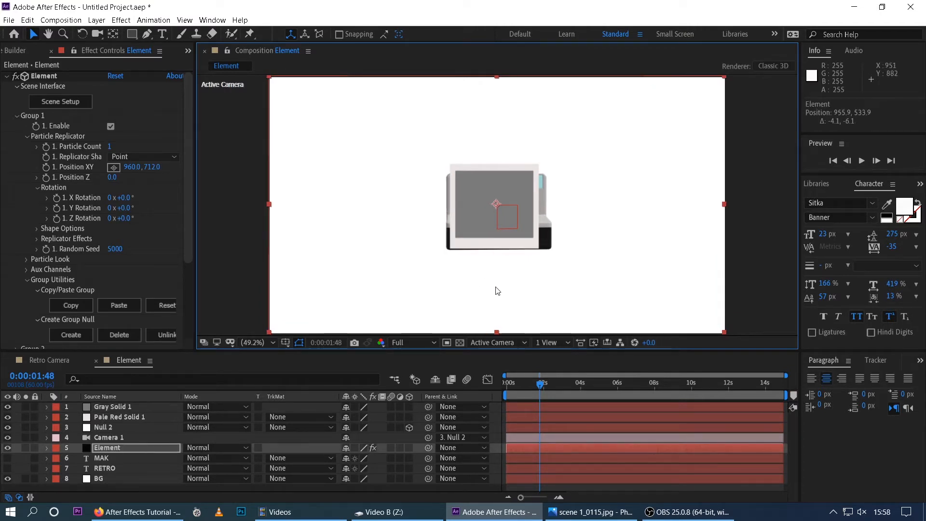
{"action": "key", "text": "ctrl+z"}
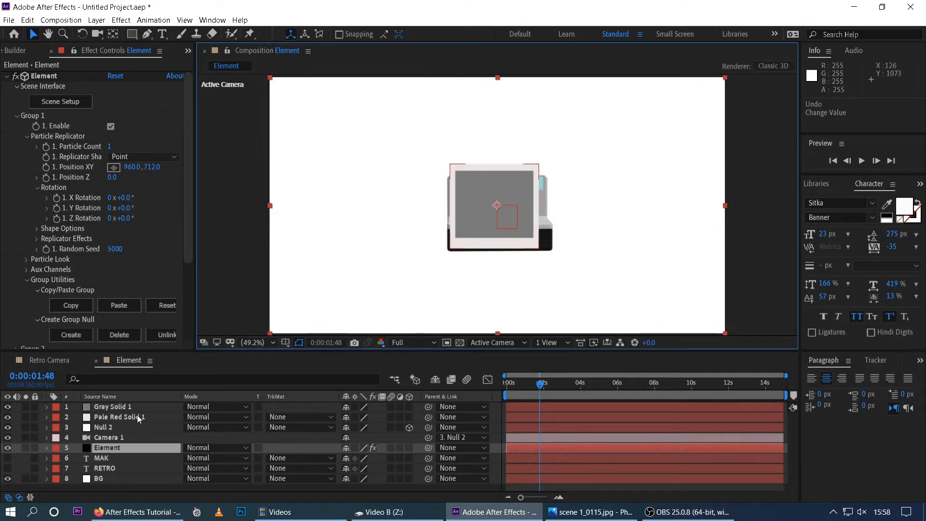
Step: Stretch the pale solid to about 250% x 373% and move the gray solid to about 945.8, 523.7 for a thicker lower border
{"action": "left_click", "coordinate": [120, 406]}
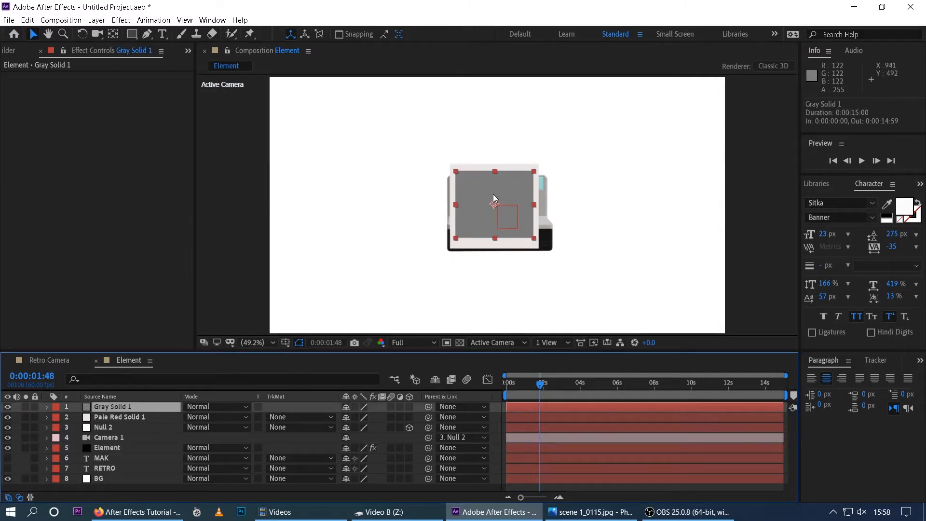
{"action": "left_click_drag", "start_coordinate": [494, 197], "coordinate": [492, 197]}
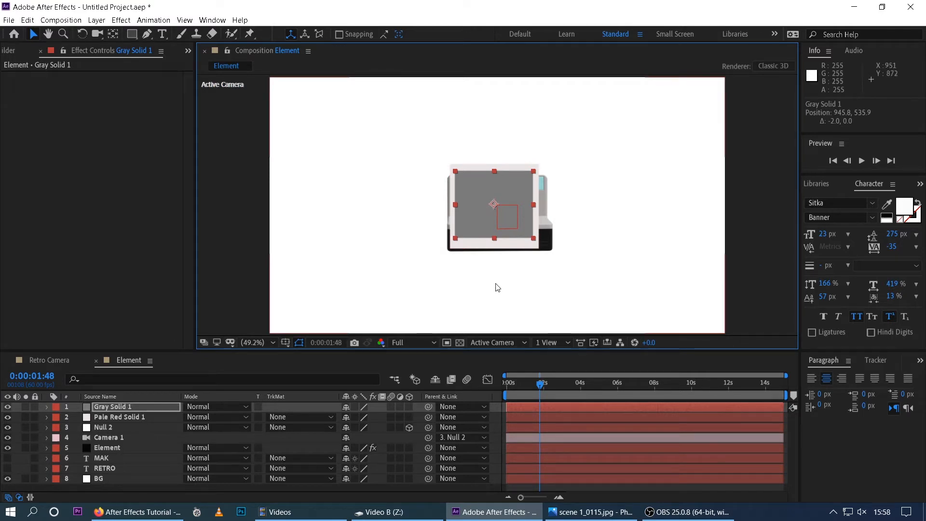
{"action": "left_click", "coordinate": [114, 418]}
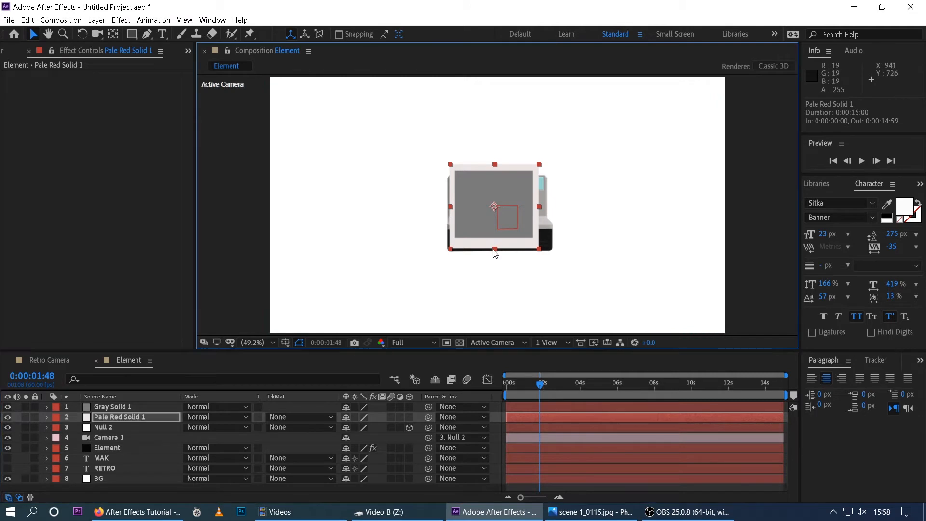
{"action": "left_click_drag", "start_coordinate": [494, 250], "coordinate": [493, 252]}
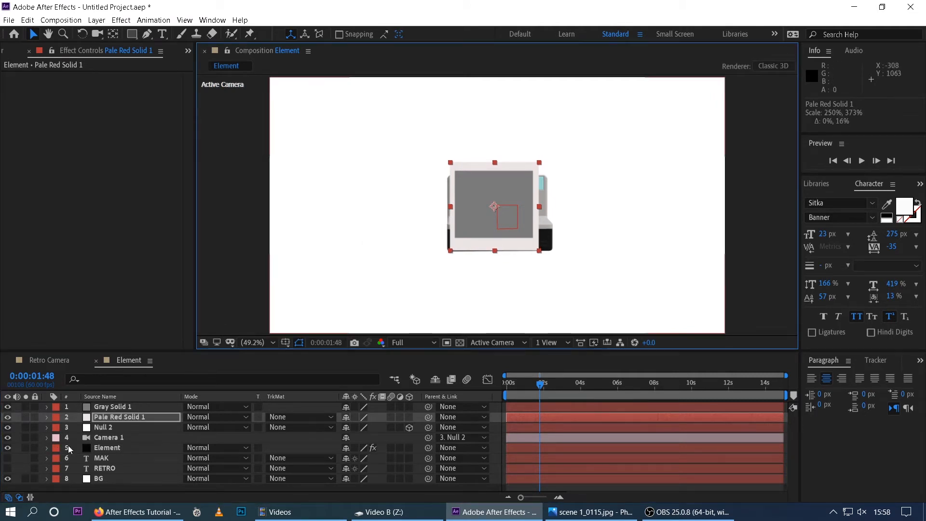
{"action": "left_click", "coordinate": [106, 406]}
{"action": "left_click_drag", "start_coordinate": [490, 203], "coordinate": [489, 201]}
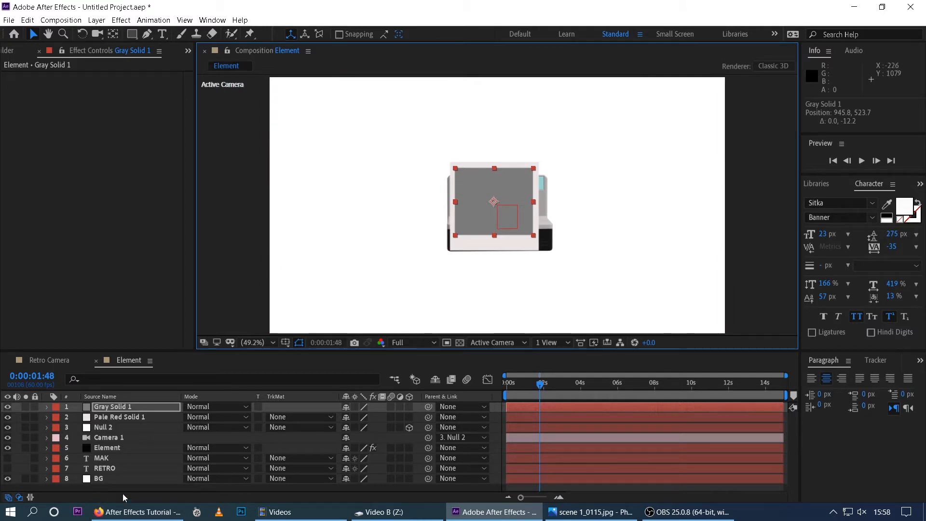
Step: Pre-compose the gray and pale solids as Place Holder 1, moving all attributes into the new composition
{"action": "left_click", "coordinate": [115, 408]}
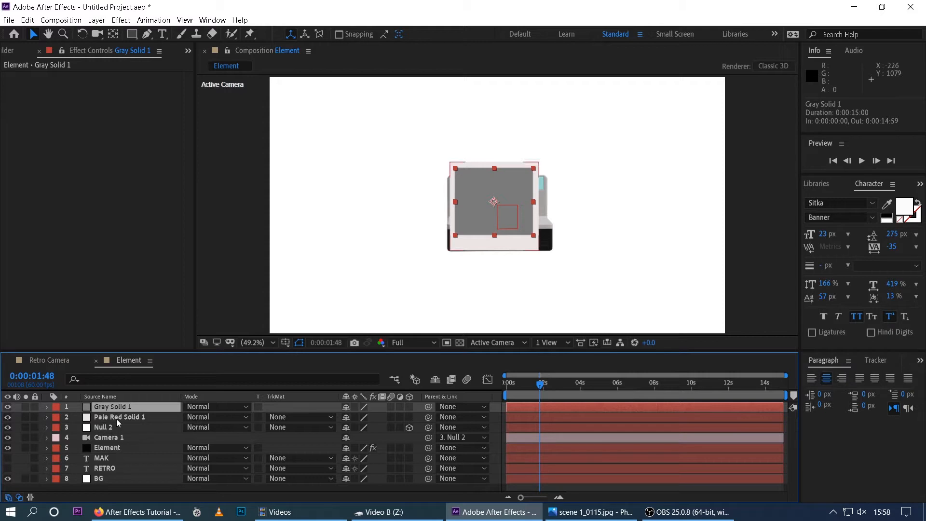
{"action": "left_click", "coordinate": [117, 418], "text": "shift"}
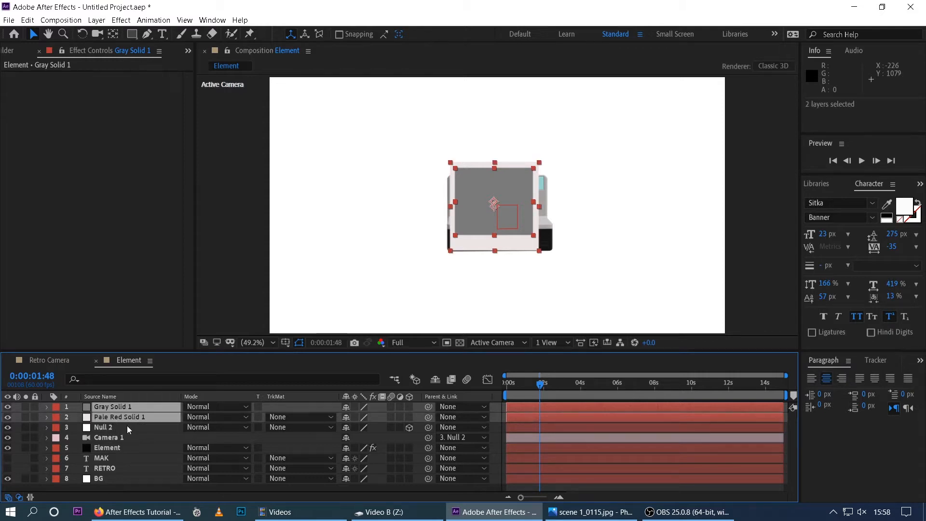
{"action": "key", "text": "ctrl+shift+c"}
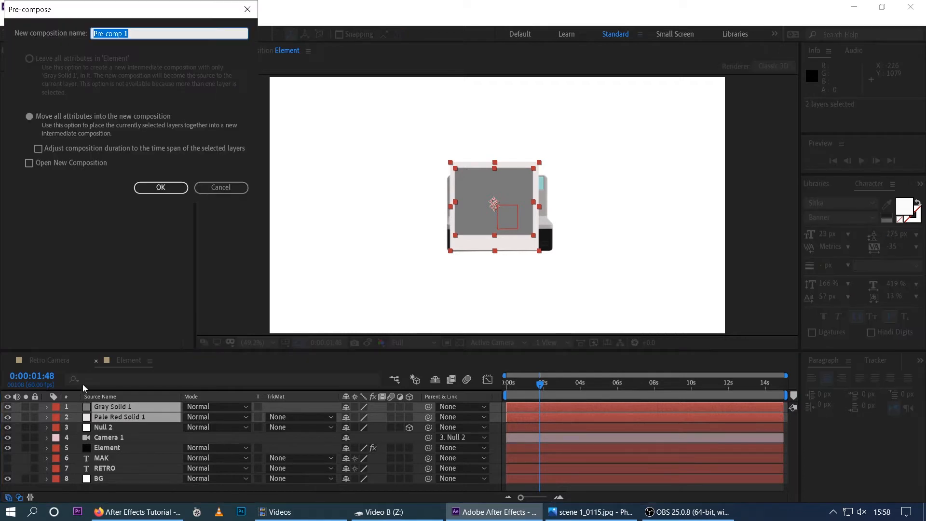
{"action": "left_click", "coordinate": [28, 117]}
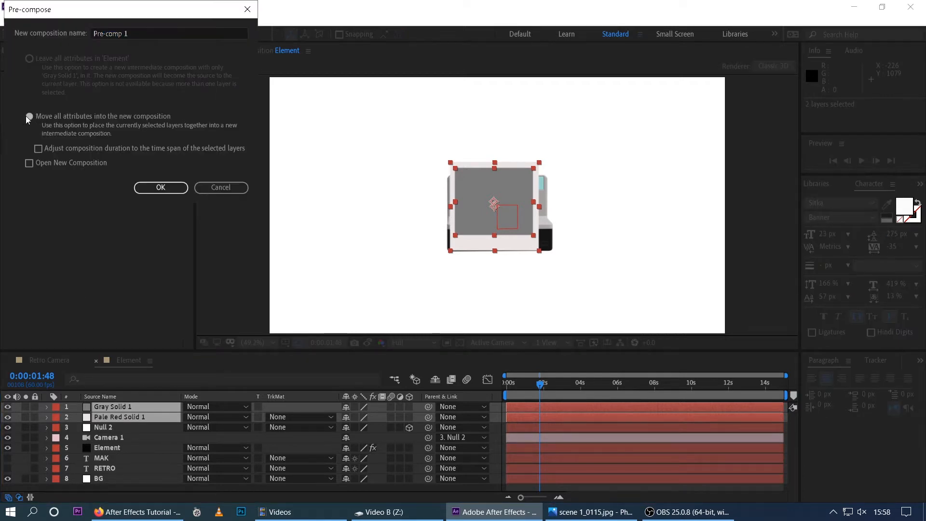
{"action": "left_click_drag", "start_coordinate": [141, 33], "coordinate": [90, 43]}
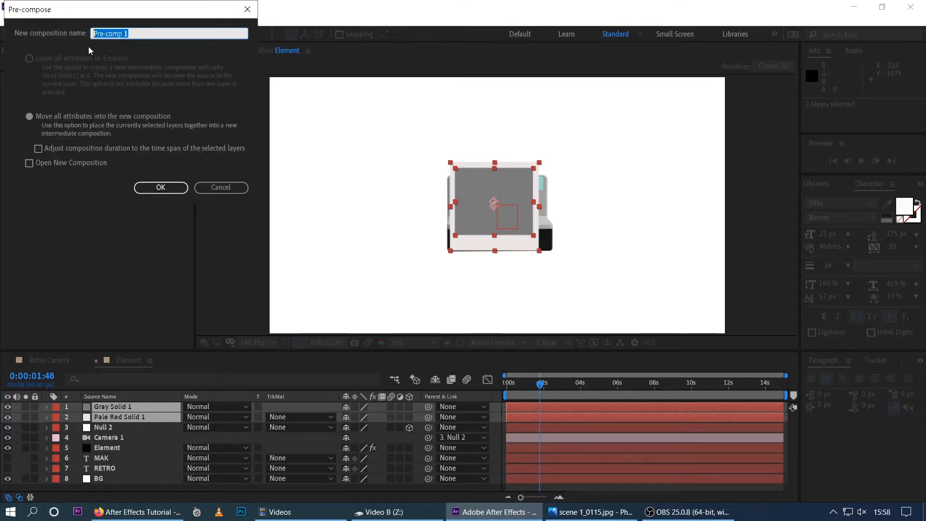
{"action": "type", "text": "Place Holder 1"}
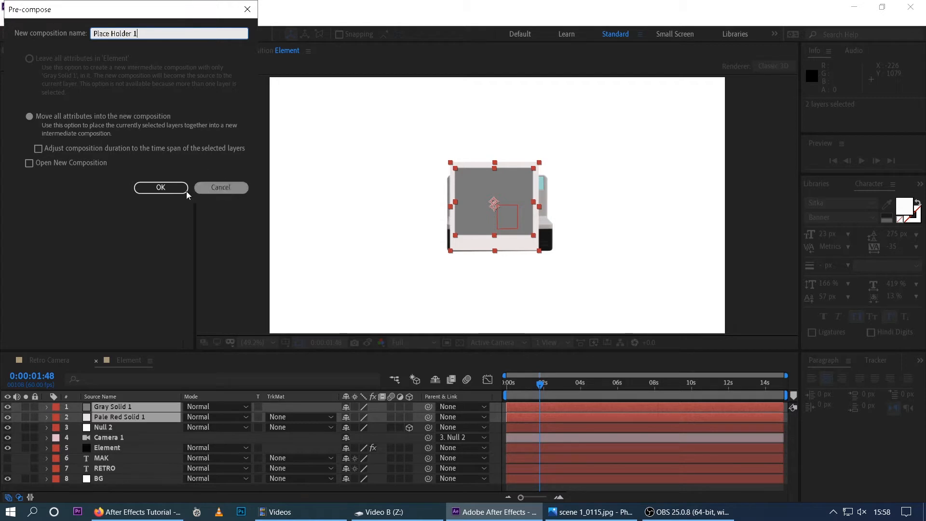
{"action": "left_click", "coordinate": [171, 188]}
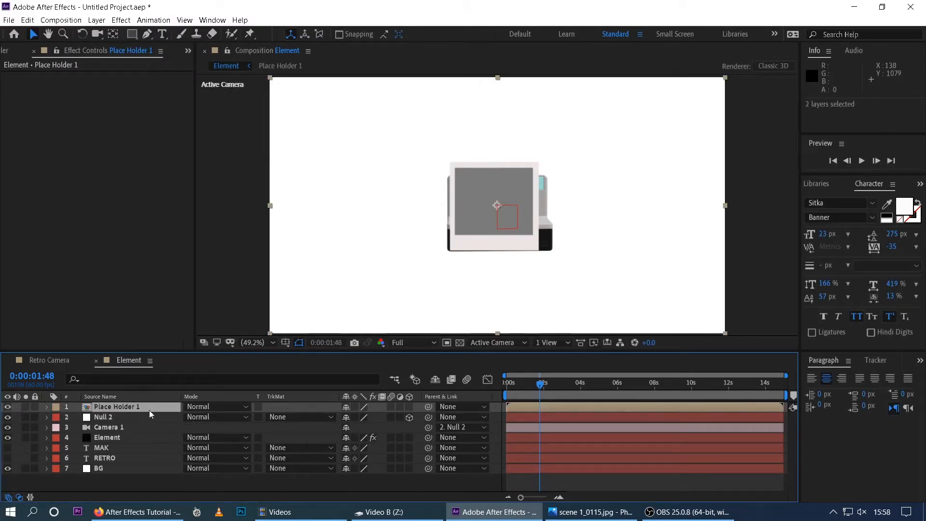
Step: Make Place Holder 1 a 3D layer and set its X Rotation to -79° and Z Rotation to 14°
{"action": "left_click", "coordinate": [409, 417]}
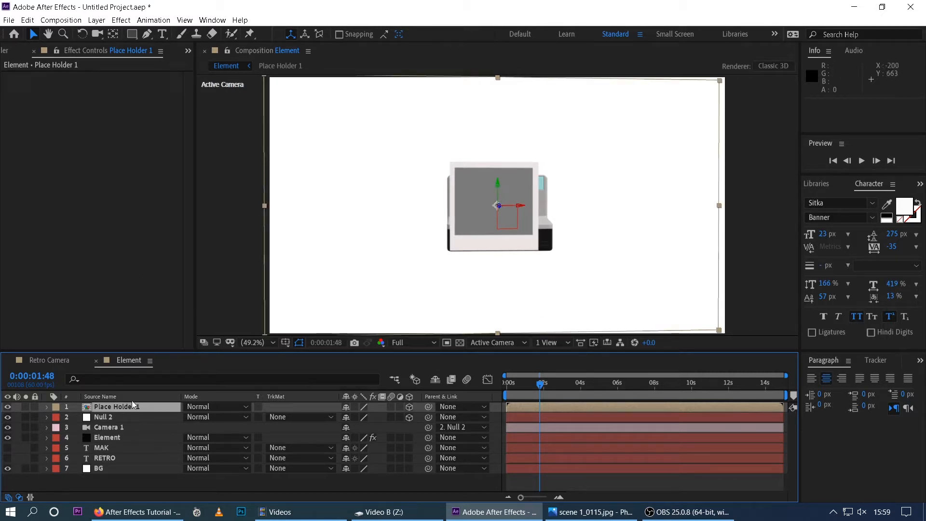
{"action": "key", "text": "r"}
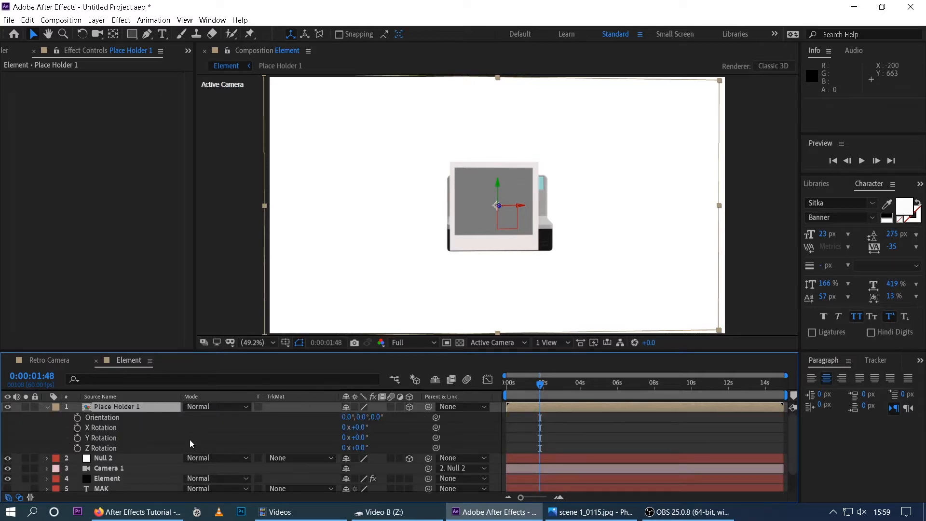
{"action": "left_click_drag", "start_coordinate": [367, 429], "coordinate": [369, 449]}
{"action": "key", "text": "ctrl+z"}
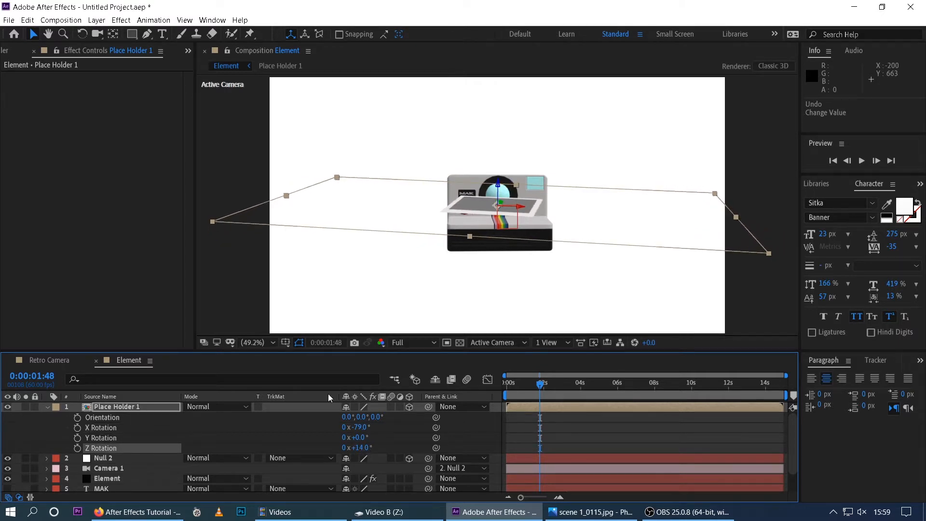
Step: Move the Place Holder 1 print to about 696.1, 647.8, 17.8 and place its layer directly below the Element layer
{"action": "left_click_drag", "start_coordinate": [475, 210], "coordinate": [410, 236]}
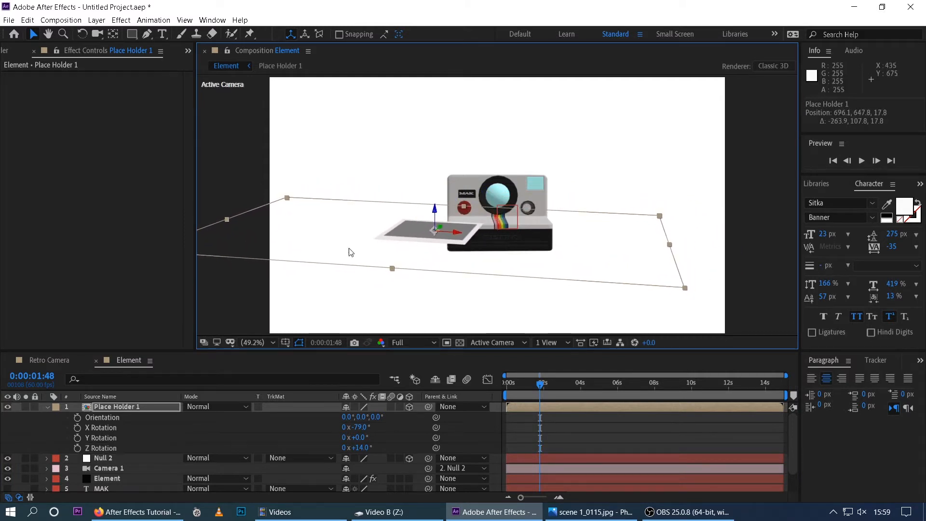
{"action": "left_click", "coordinate": [49, 408]}
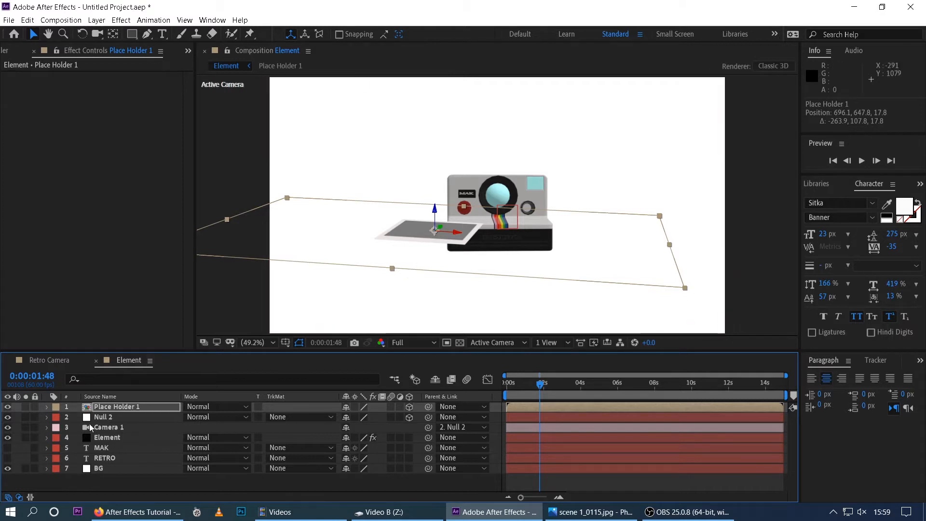
{"action": "left_click_drag", "start_coordinate": [86, 409], "coordinate": [90, 447]}
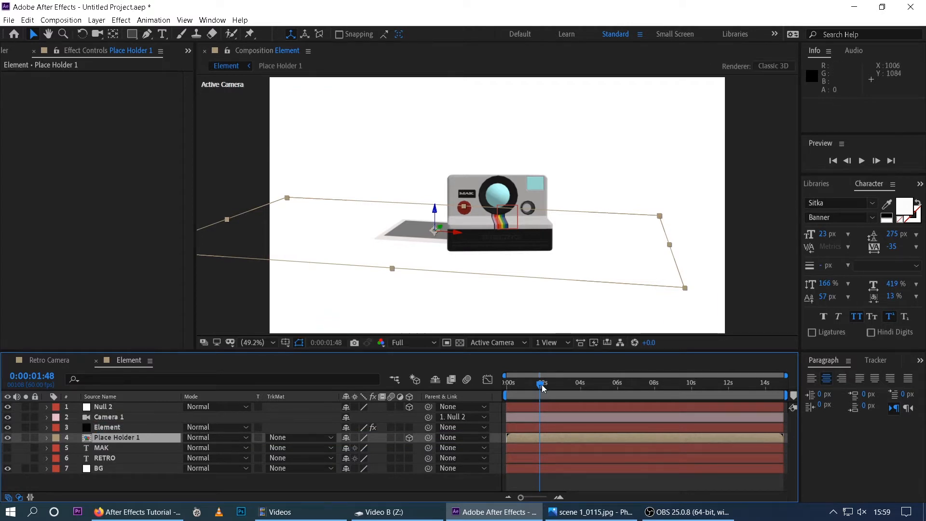
Step: Scrub the opening of the animation to check the print behind the camera, and return the current time to 0:00:00:00
{"action": "left_click_drag", "start_coordinate": [543, 388], "coordinate": [476, 400]}
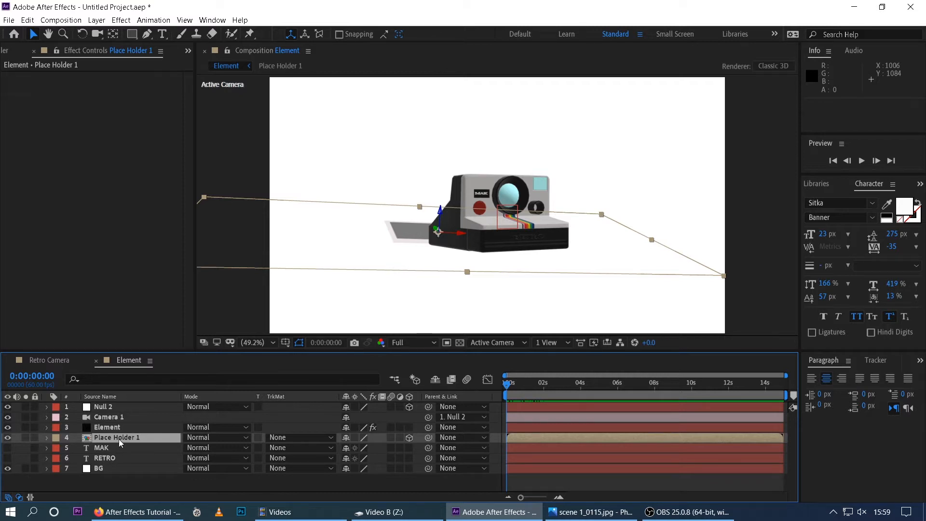
{"action": "mouse_move", "coordinate": [94, 443]}
{"action": "left_mouse_down"}
{"action": "mouse_move", "coordinate": [107, 440]}
{"action": "mouse_move", "coordinate": [108, 406]}
{"action": "mouse_move", "coordinate": [107, 440]}
{"action": "left_mouse_up"}
{"action": "mouse_move", "coordinate": [522, 388]}
{"action": "left_mouse_down"}
{"action": "mouse_move", "coordinate": [547, 386]}
{"action": "mouse_move", "coordinate": [507, 394]}
{"action": "left_mouse_up"}
Step: Duplicate the Element layer
{"action": "left_click", "coordinate": [106, 428]}
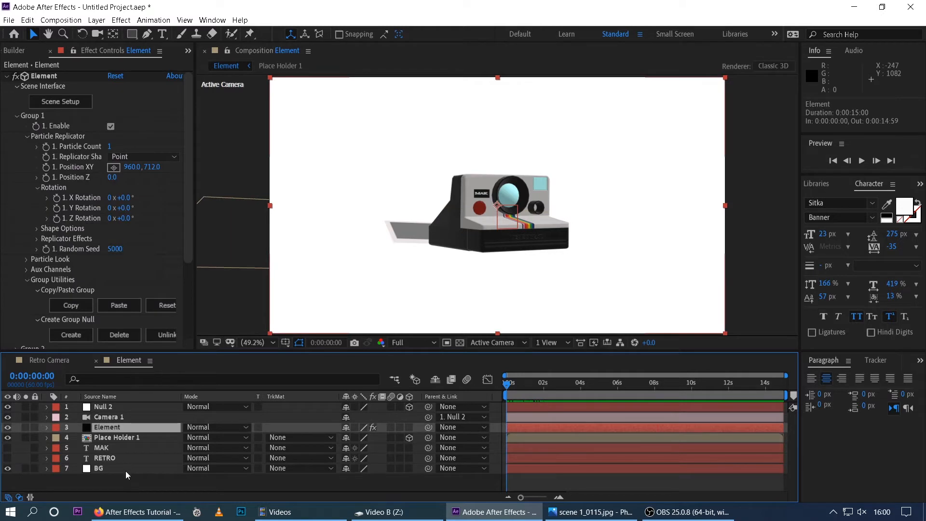
{"action": "key", "text": "ctrl+d"}
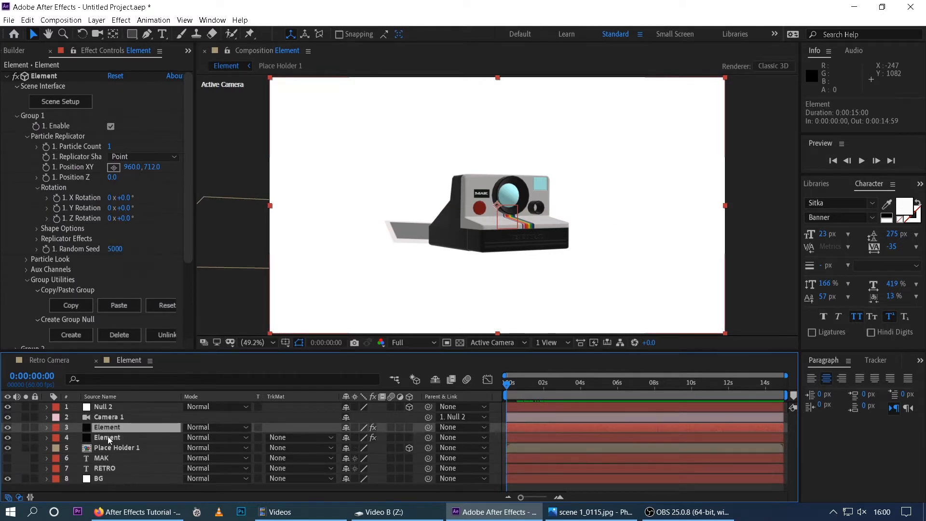
Step: Try placing the lower Element layer beneath Place Holder 1, and move Place Holder 1 back below both Element layers
{"action": "left_click", "coordinate": [112, 439]}
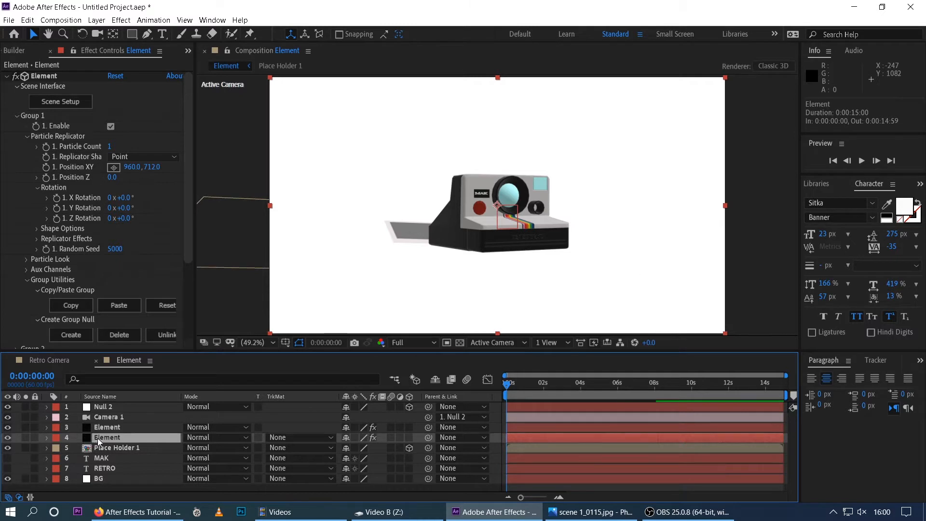
{"action": "left_click_drag", "start_coordinate": [99, 441], "coordinate": [103, 452]}
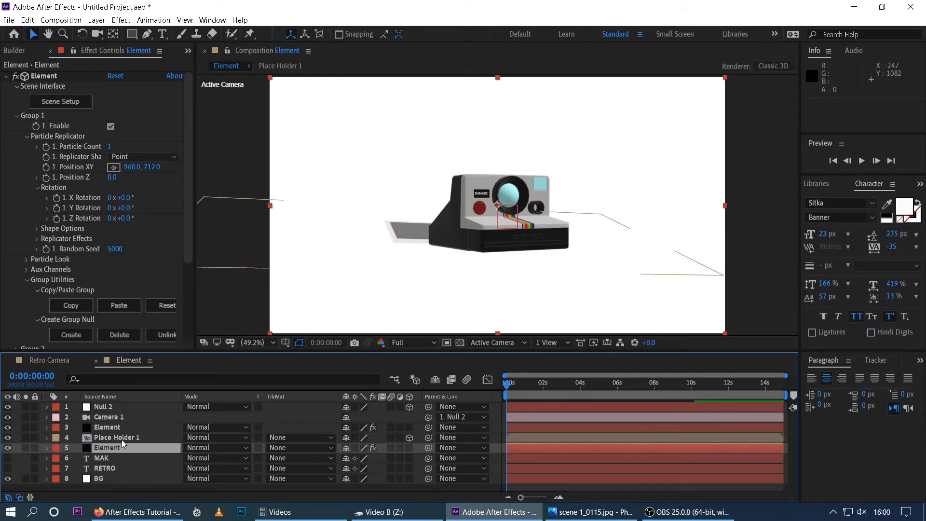
{"action": "left_click", "coordinate": [101, 438]}
{"action": "left_click_drag", "start_coordinate": [107, 452], "coordinate": [109, 451]}
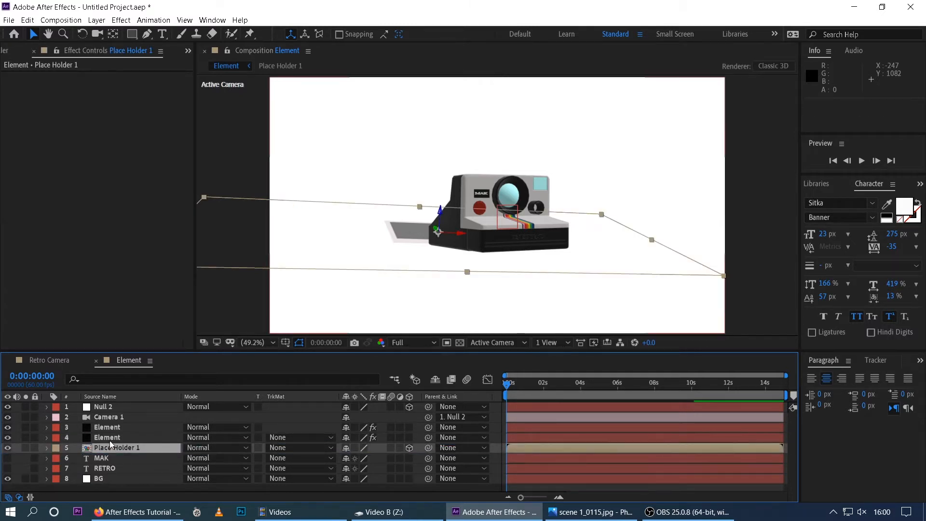
Step: Set the blending mode of the lower Element layer to Screen and check the opening frame
{"action": "left_click", "coordinate": [244, 436]}
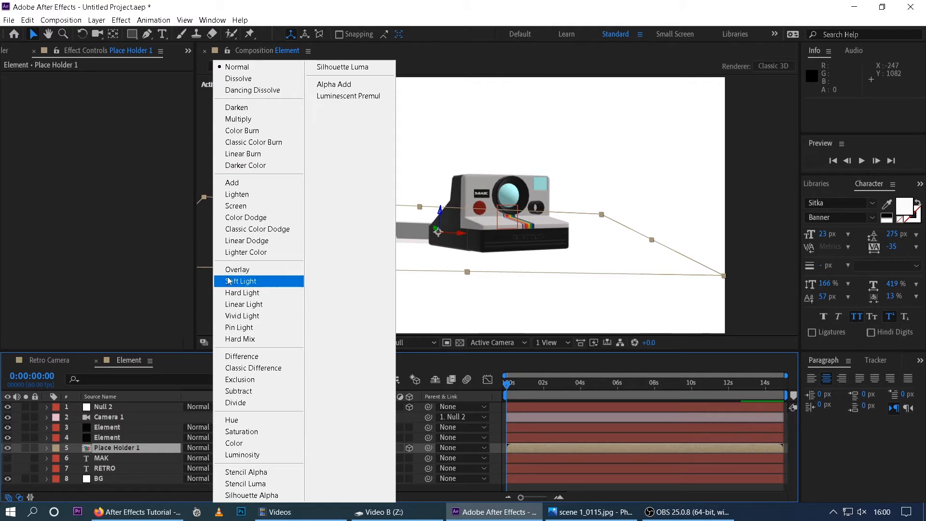
{"action": "left_click", "coordinate": [235, 205]}
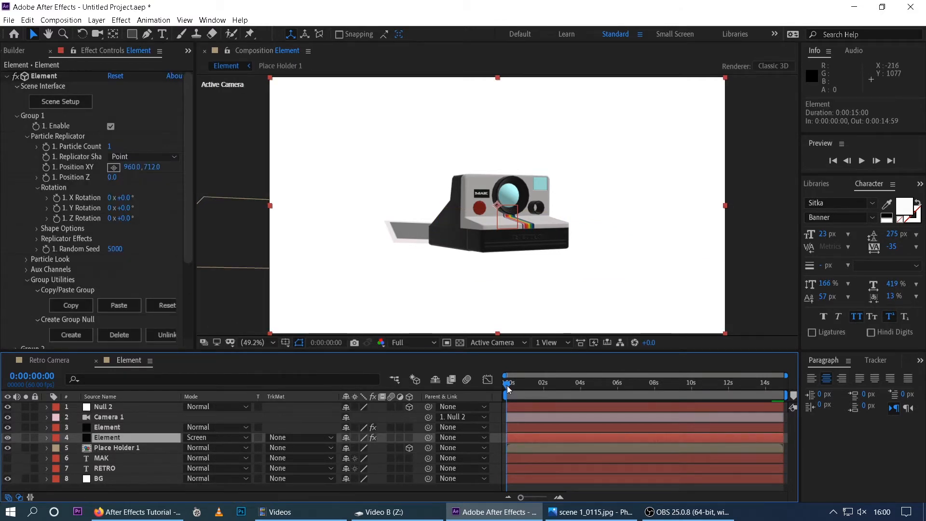
{"action": "mouse_move", "coordinate": [507, 386]}
{"action": "left_mouse_down"}
{"action": "mouse_move", "coordinate": [528, 388]}
{"action": "mouse_move", "coordinate": [499, 386]}
{"action": "left_mouse_up"}
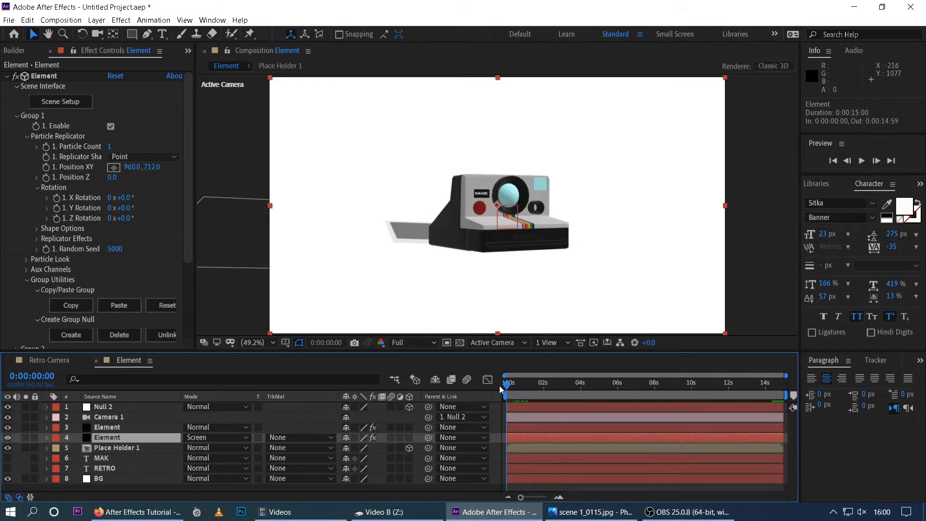
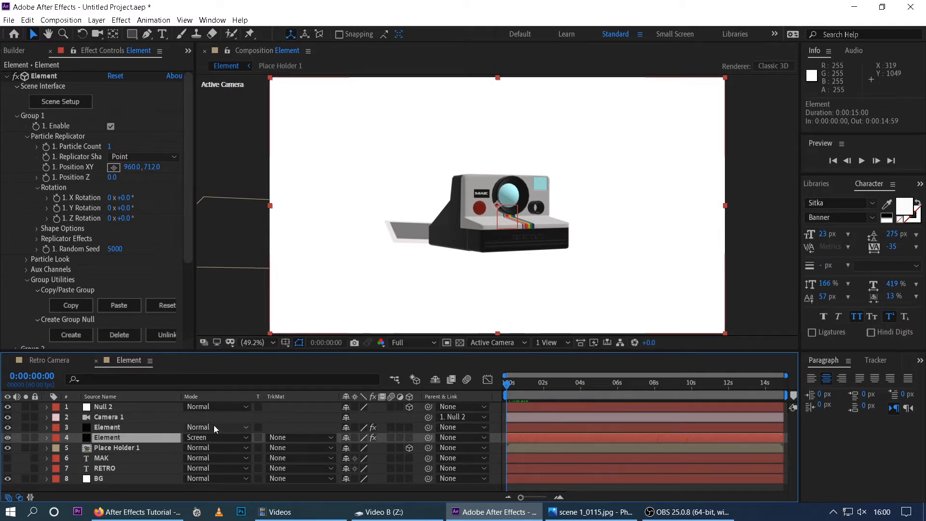
Step: Move Place Holder 1 directly above BG and pre-compose all layers above it as "Element Scene 1" with all attributes moved
{"action": "left_click_drag", "start_coordinate": [87, 405], "coordinate": [102, 475]}
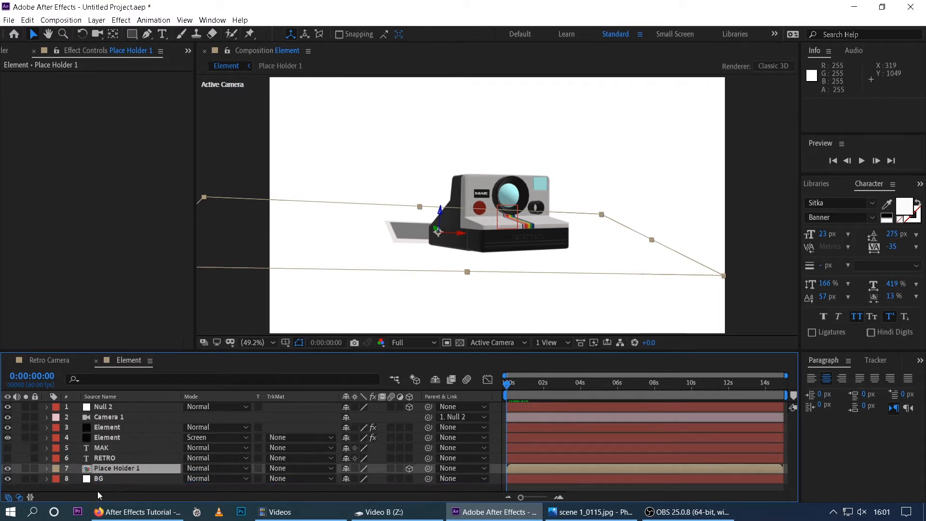
{"action": "left_click_drag", "start_coordinate": [79, 406], "coordinate": [117, 458]}
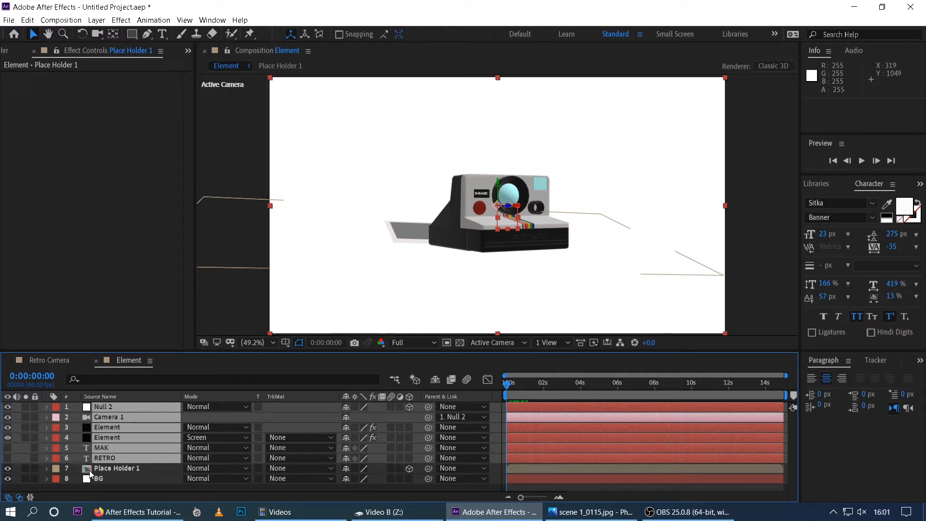
{"action": "key", "text": "ctrl+shift+c"}
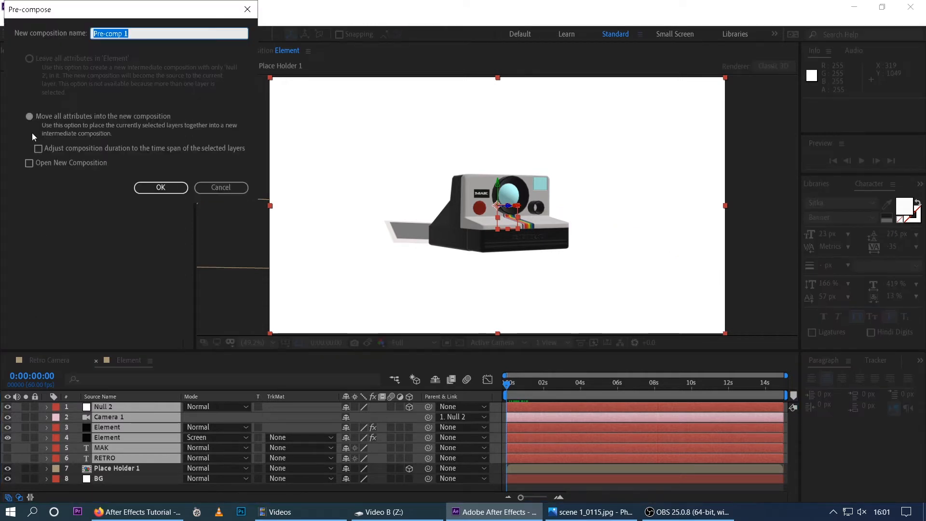
{"action": "left_click", "coordinate": [30, 117]}
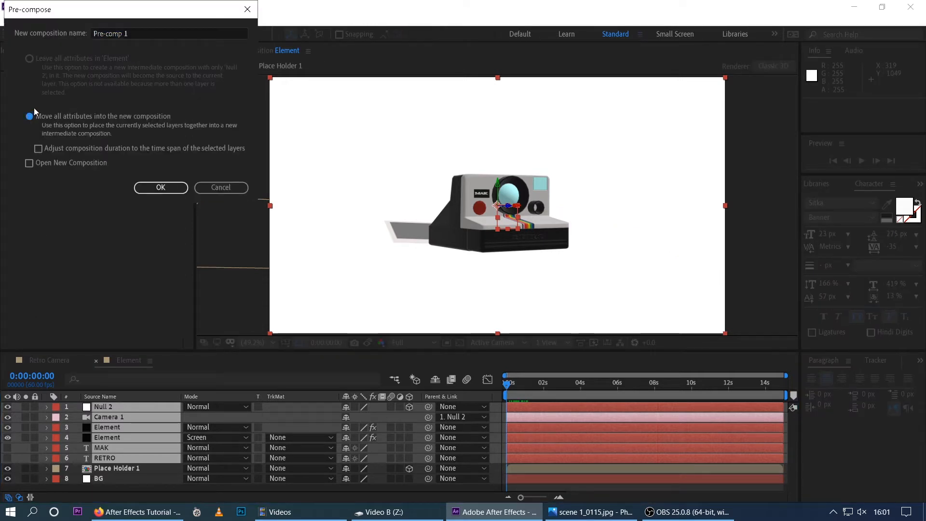
{"action": "left_click", "coordinate": [137, 32]}
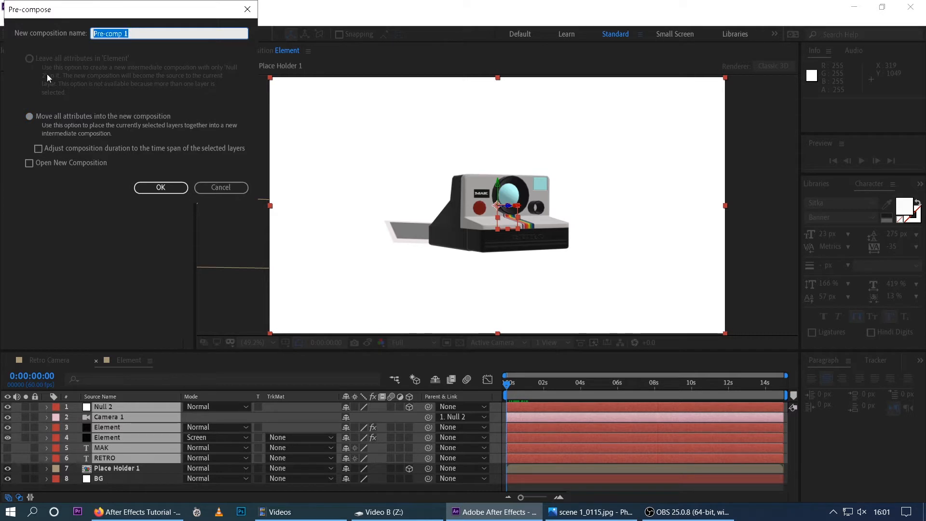
{"action": "type", "text": "Elemen"}
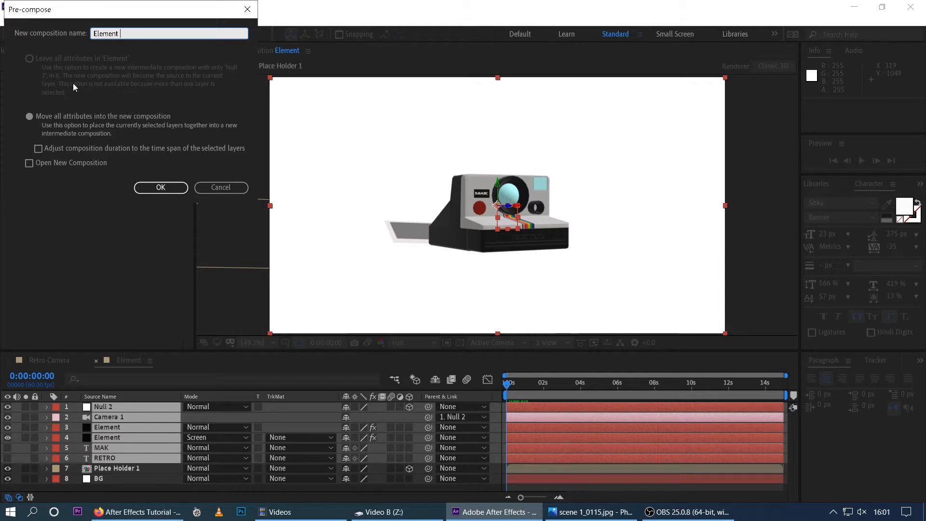
{"action": "type", "text": "t Scene 1"}
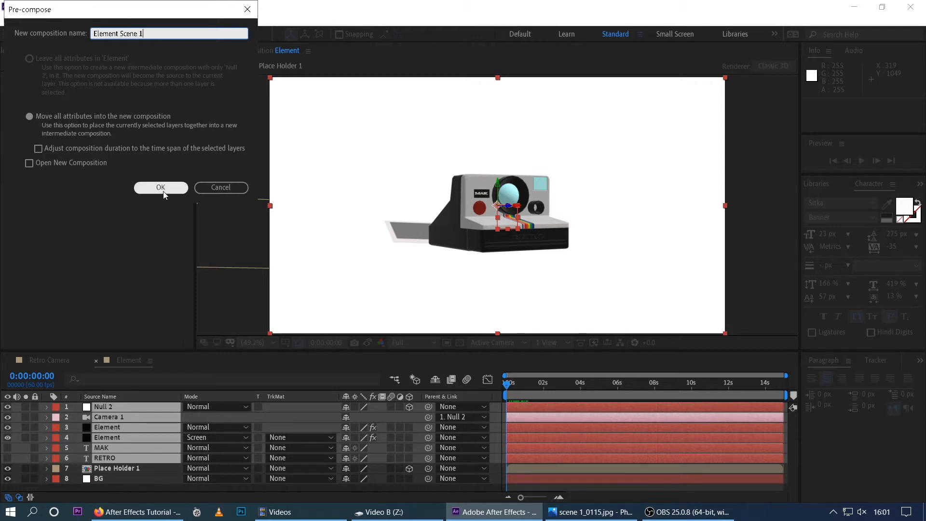
{"action": "left_click", "coordinate": [162, 189]}
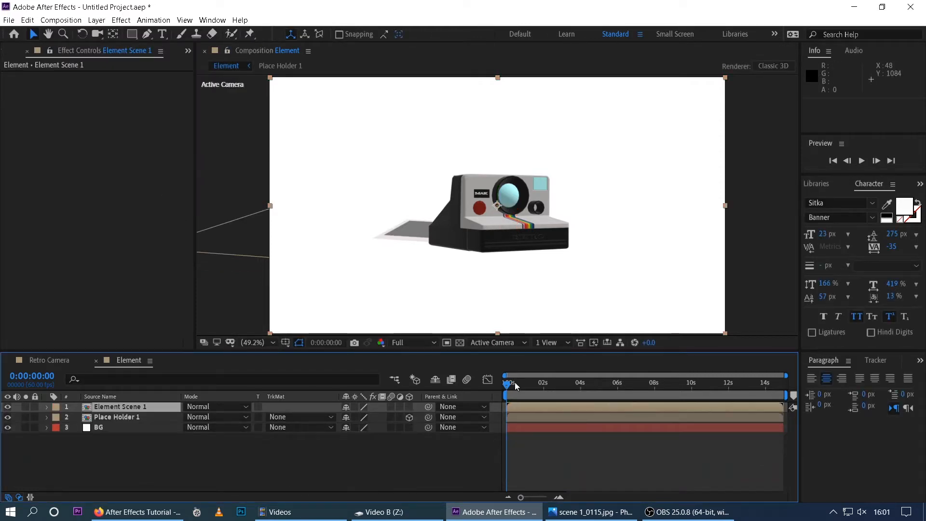
Step: Scrub the camera spin, return to 0:00:00:00 and move the Place Holder 1 print to about 593.3, 794.9, 17.8
{"action": "mouse_move", "coordinate": [512, 388]}
{"action": "left_mouse_down"}
{"action": "mouse_move", "coordinate": [552, 387]}
{"action": "mouse_move", "coordinate": [518, 387]}
{"action": "left_mouse_up"}
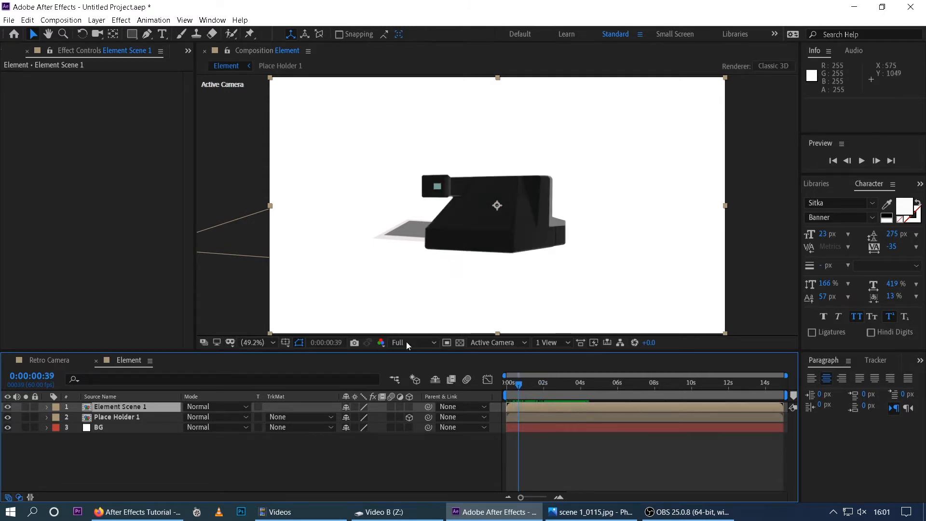
{"action": "left_click", "coordinate": [117, 418]}
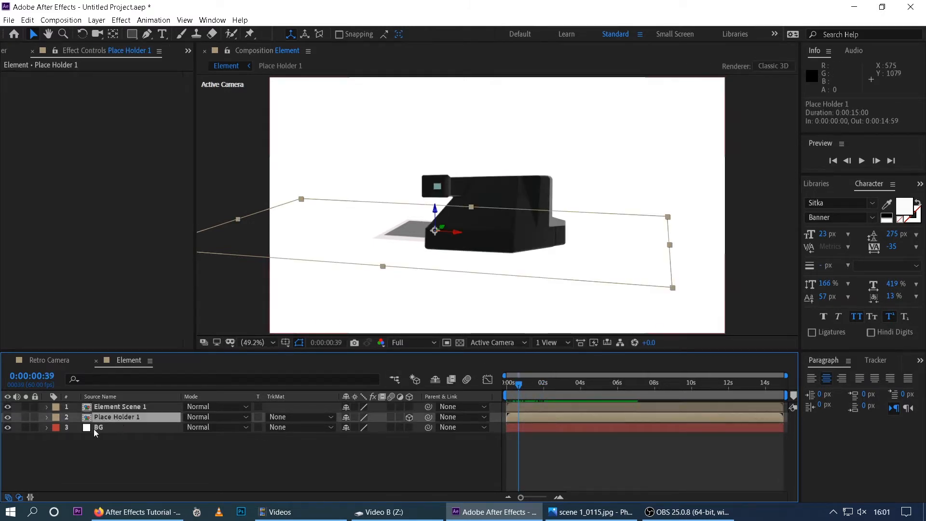
{"action": "left_click_drag", "start_coordinate": [516, 385], "coordinate": [494, 393]}
{"action": "left_click_drag", "start_coordinate": [413, 233], "coordinate": [387, 273]}
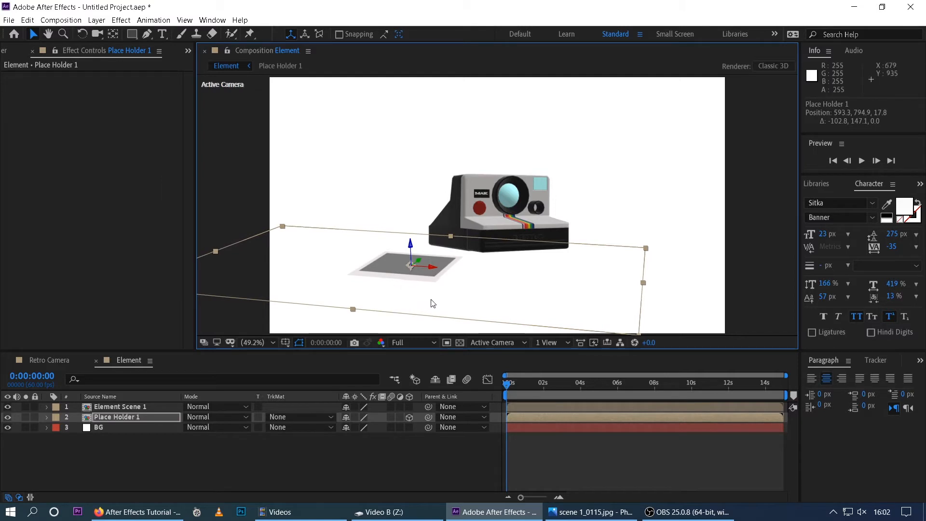
Step: Set the Z Rotation of Place Holder 1 to 40° and undo the extra value change
{"action": "left_click", "coordinate": [143, 418]}
{"action": "key", "text": "r"}
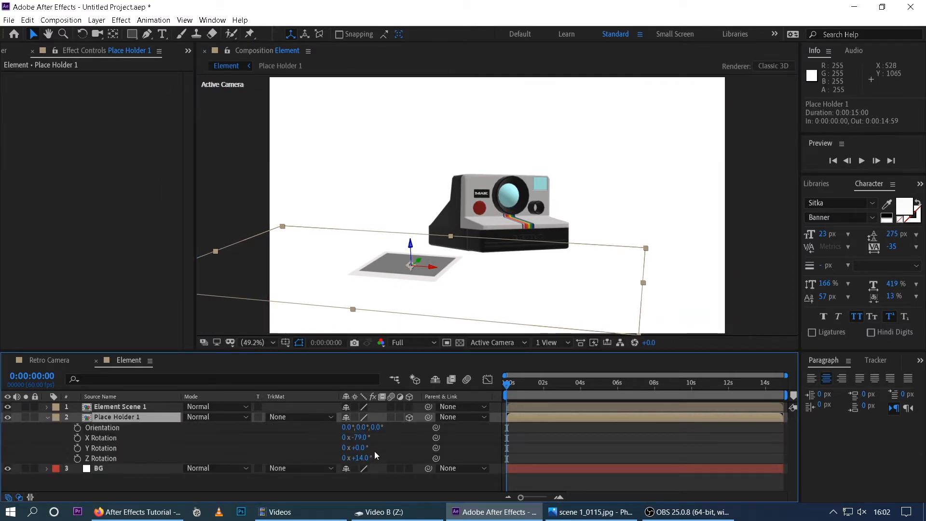
{"action": "left_click_drag", "start_coordinate": [364, 437], "coordinate": [375, 454]}
{"action": "key", "text": "ctrl+z"}
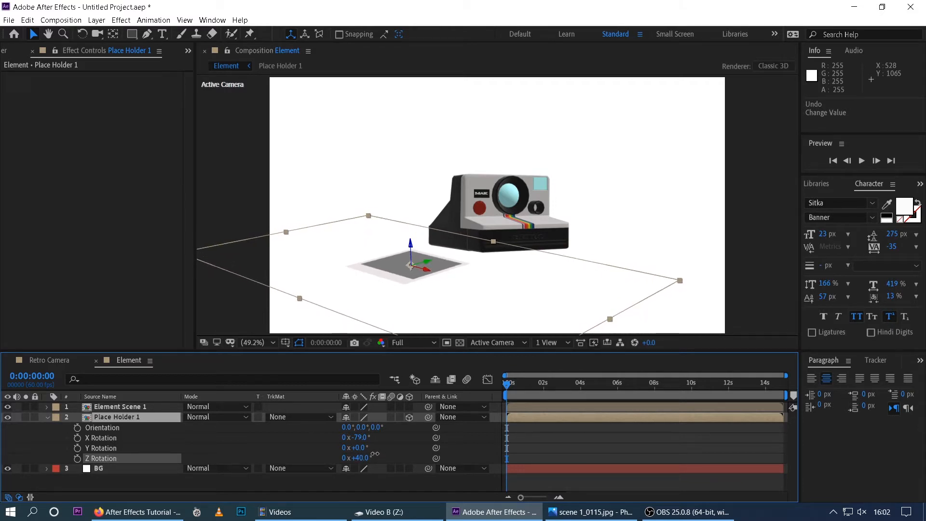
Step: Hide the print beneath the camera by moving Place Holder 1 to about 785.3, 775.9, 1280.8
{"action": "left_click", "coordinate": [124, 417]}
{"action": "key", "text": "p"}
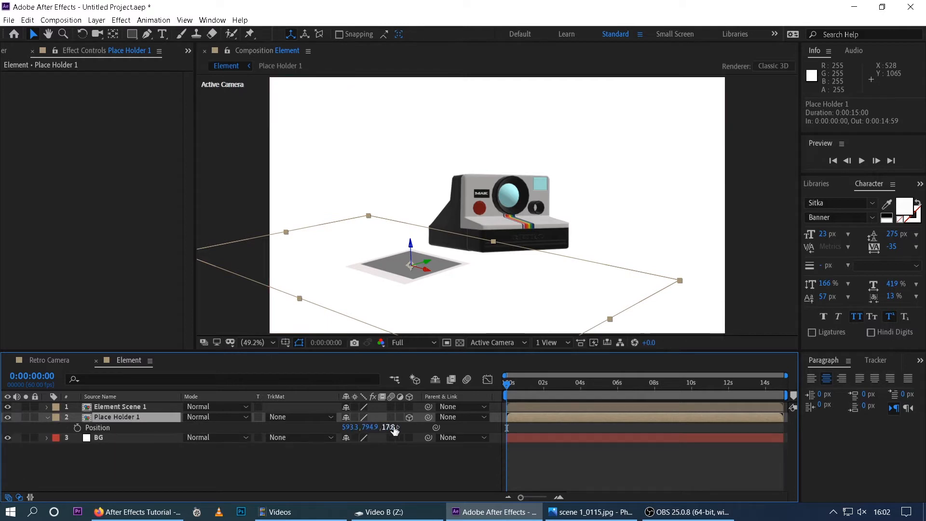
{"action": "left_click_drag", "start_coordinate": [394, 427], "coordinate": [453, 427]}
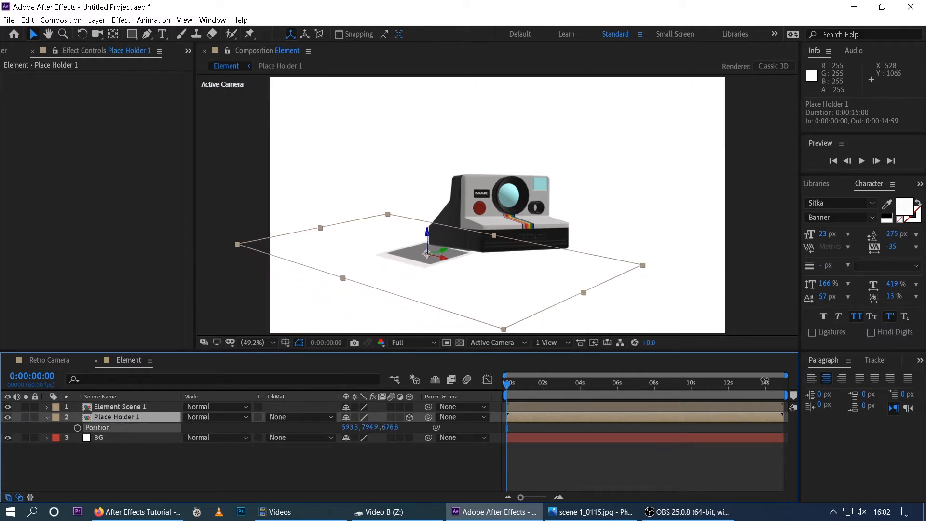
{"action": "left_click_drag", "start_coordinate": [764, 380], "coordinate": [800, 379]}
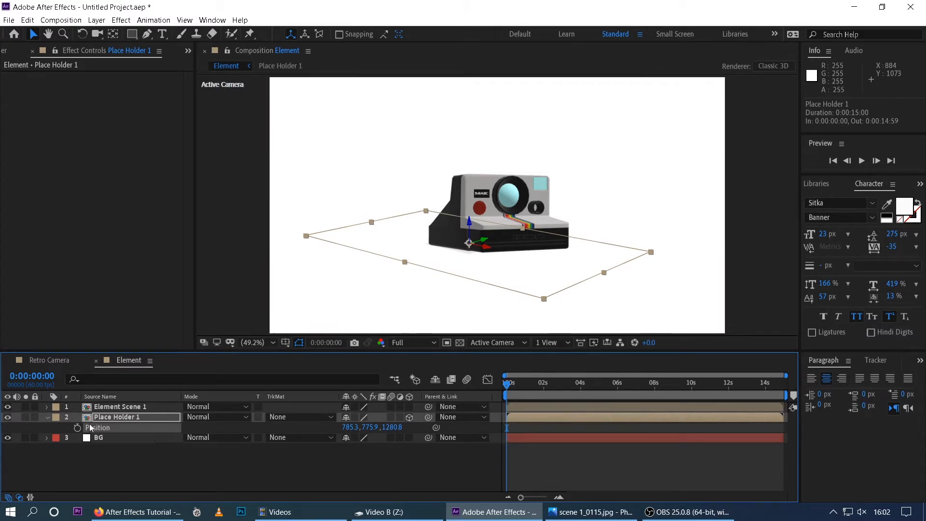
Step: Add starting keyframes at 0:00:00:00 for all Transform properties of Place Holder 1
{"action": "left_click", "coordinate": [116, 449]}
{"action": "left_click", "coordinate": [47, 417]}
{"action": "left_click", "coordinate": [47, 417]}
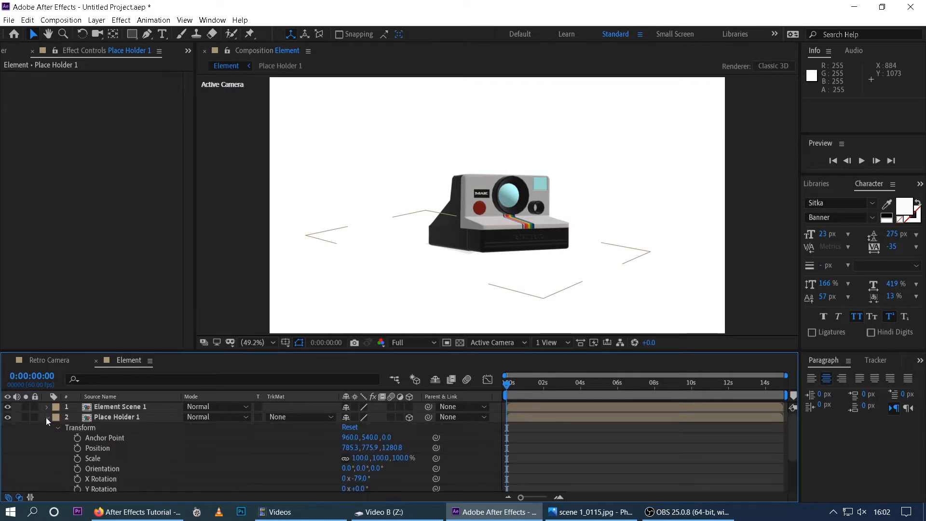
{"action": "scroll", "coordinate": [111, 447], "scroll_direction": "down", "scroll_amount": 1}
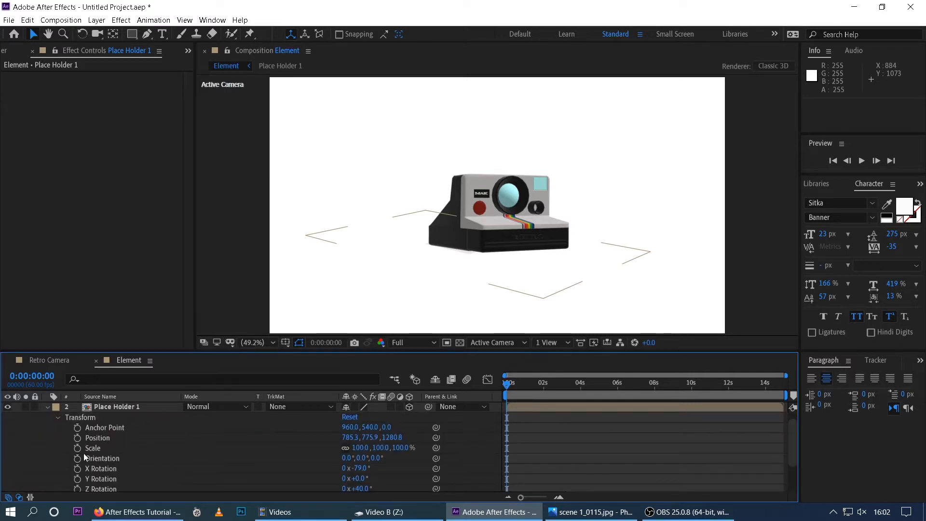
{"action": "left_click_drag", "start_coordinate": [69, 427], "coordinate": [92, 464]}
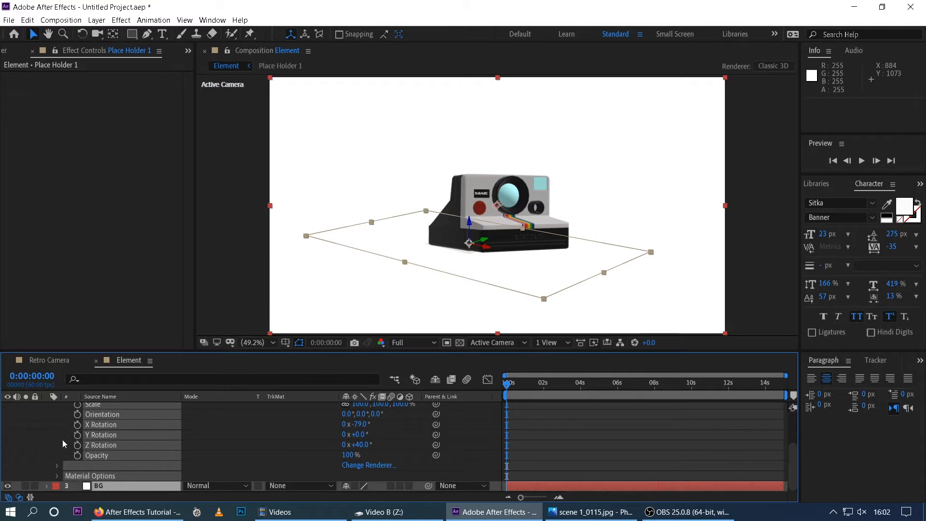
{"action": "left_click", "coordinate": [77, 434]}
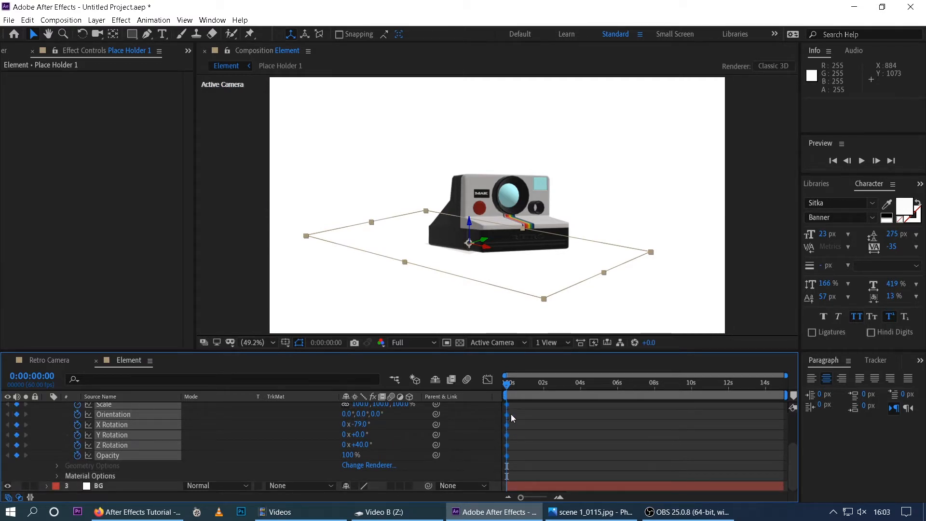
{"action": "mouse_move", "coordinate": [507, 383]}
{"action": "left_mouse_down"}
{"action": "mouse_move", "coordinate": [566, 395]}
{"action": "mouse_move", "coordinate": [506, 395]}
{"action": "left_mouse_up"}
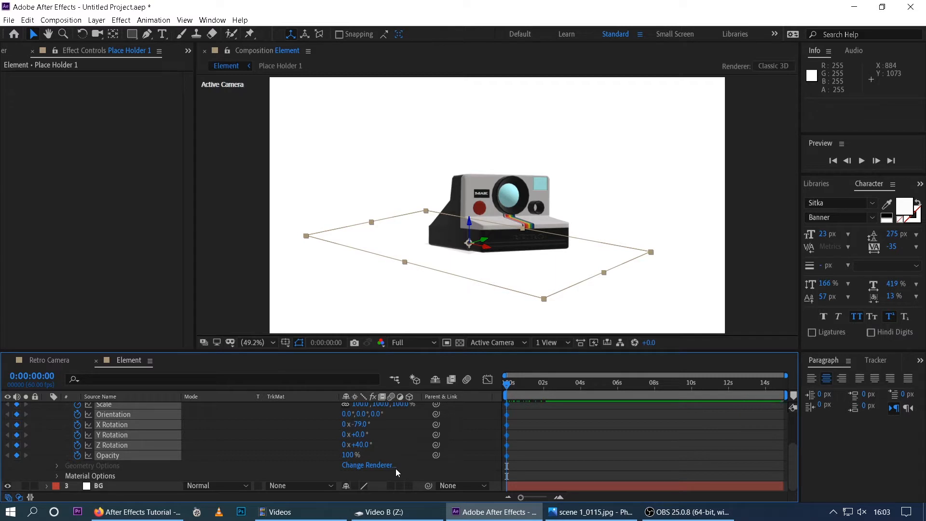
Step: Keyframe the Z position of Place Holder 1 at 995.8 at 0:00:00:09
{"action": "key", "text": "Page_Down"}
{"action": "key", "text": "Page_Down"}
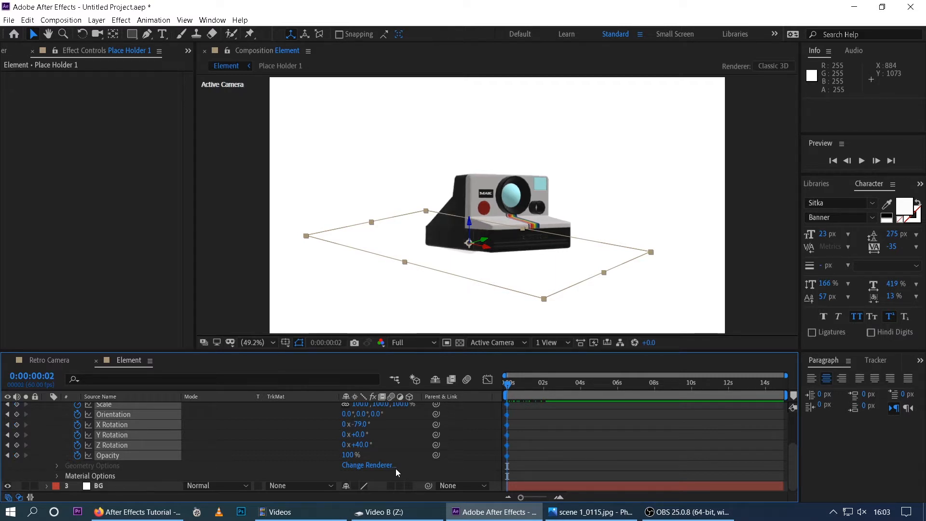
{"action": "key", "text": "Page_Down"}
{"action": "key", "text": "Page_Down"}
{"action": "key", "text": "Page_Down"}
{"action": "key", "text": "Page_Down"}
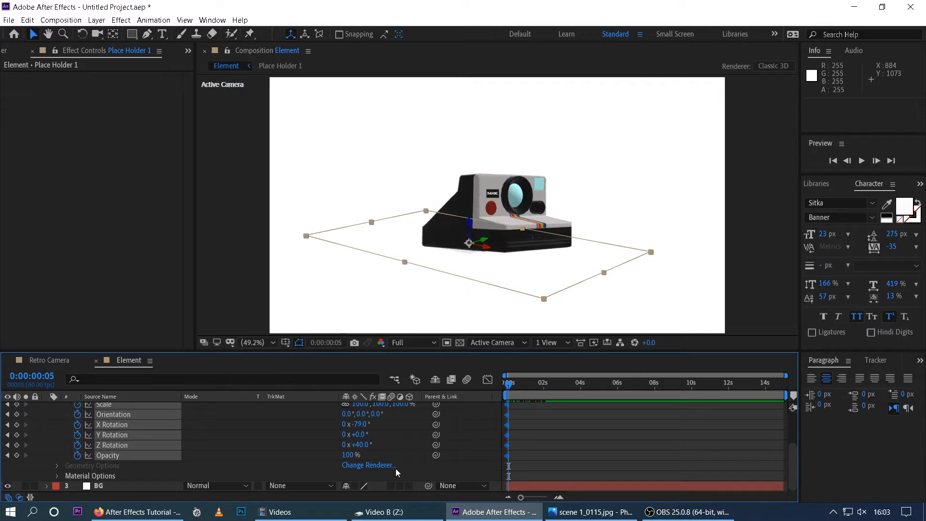
{"action": "key", "text": "Page_Down"}
{"action": "key", "text": "Page_Down"}
{"action": "key", "text": "Page_Down"}
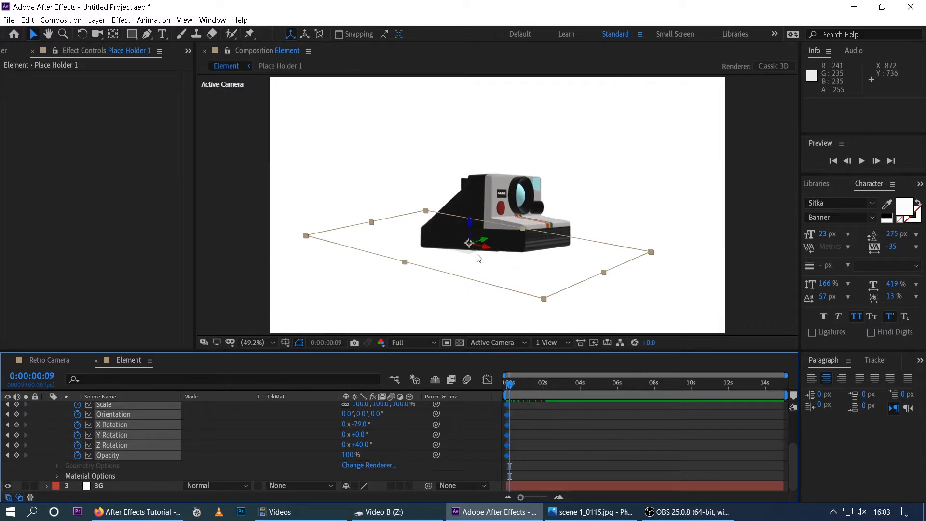
{"action": "scroll", "coordinate": [245, 467], "scroll_direction": "up", "scroll_amount": 3}
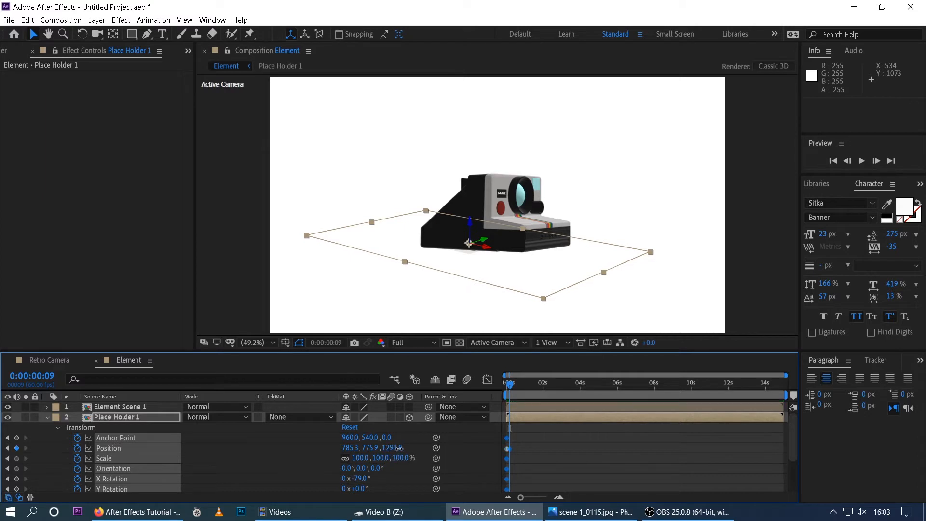
{"action": "left_click_drag", "start_coordinate": [392, 448], "coordinate": [227, 456]}
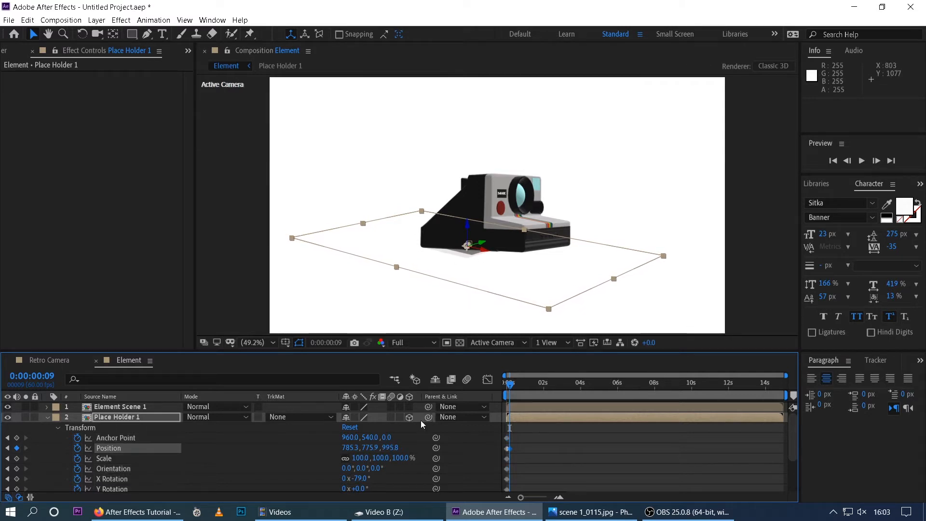
Step: Keyframe the position of Place Holder 1 at about 856.3, 756.9, 809.8 at 0:00:00:14, and advance one frame
{"action": "key", "text": "Page_Down"}
{"action": "key", "text": "Page_Down"}
{"action": "key", "text": "Page_Down"}
{"action": "key", "text": "Page_Down"}
{"action": "key", "text": "Page_Down"}
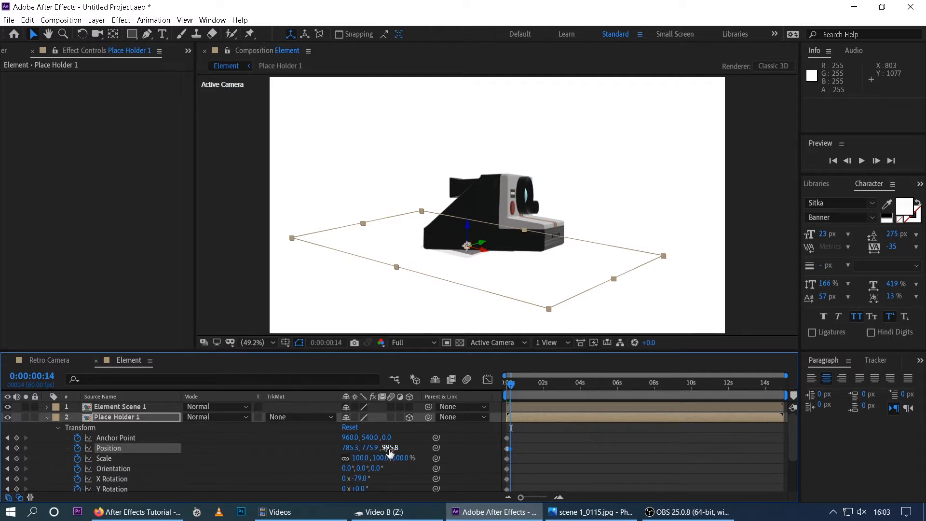
{"action": "mouse_move", "coordinate": [390, 453]}
{"action": "left_mouse_down"}
{"action": "mouse_move", "coordinate": [344, 463]}
{"action": "mouse_move", "coordinate": [359, 448]}
{"action": "mouse_move", "coordinate": [391, 448]}
{"action": "left_mouse_up"}
{"action": "key", "text": "Page_Down"}
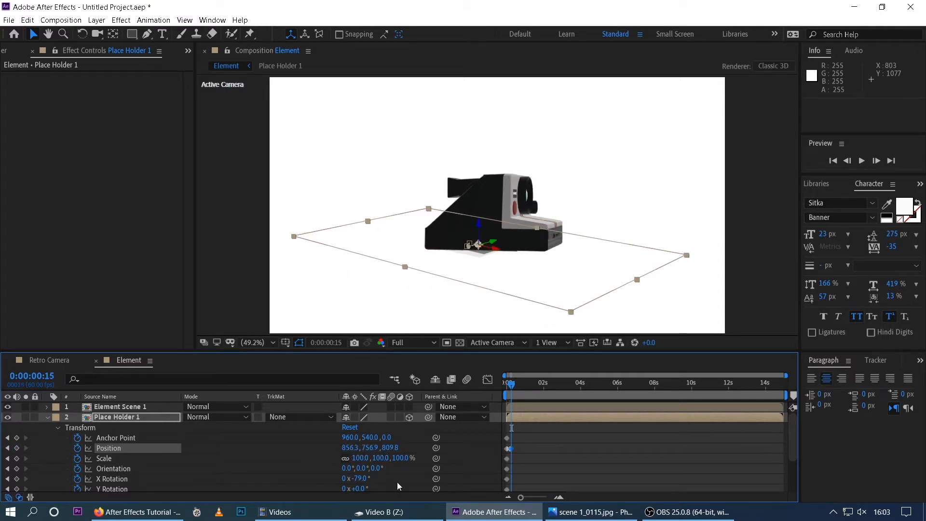
Step: Keyframe the position of Place Holder 1 at about 939.3, 756.9, -237.2 at 0:00:00:29
{"action": "left_click_drag", "start_coordinate": [391, 447], "coordinate": [217, 466]}
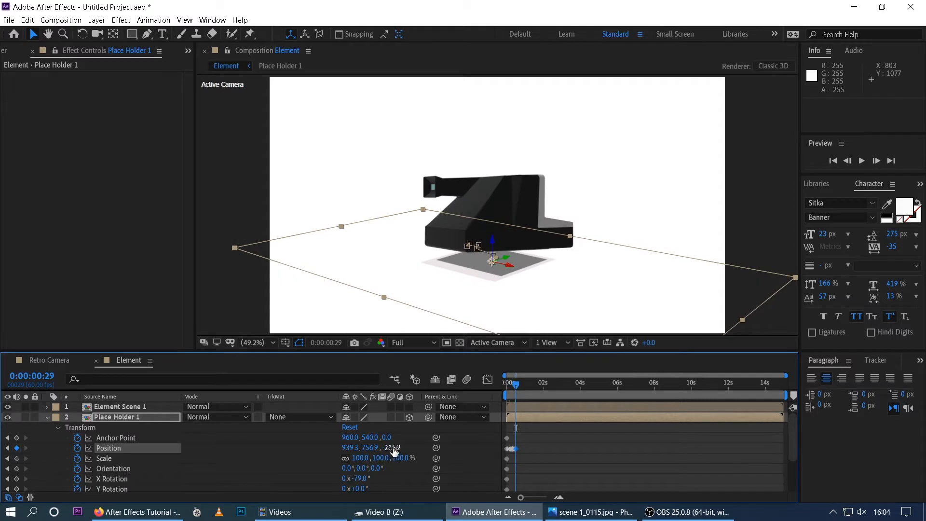
{"action": "left_click_drag", "start_coordinate": [391, 447], "coordinate": [380, 447]}
Step: Keyframe the position of Place Holder 1 at about 643.3, 756.9, -1149.2 at 0:00:00:37
{"action": "key", "text": "Page_Down"}
{"action": "key", "text": "Page_Down"}
{"action": "key", "text": "Page_Down"}
{"action": "key", "text": "Page_Down"}
{"action": "key", "text": "Page_Down"}
{"action": "key", "text": "Page_Down"}
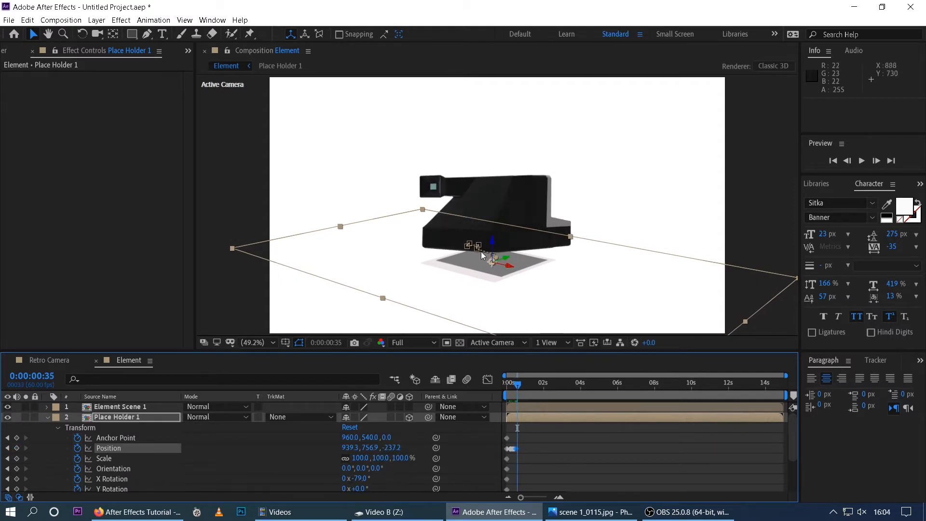
{"action": "key", "text": "Page_Down"}
{"action": "key", "text": "Page_Down"}
{"action": "left_click_drag", "start_coordinate": [392, 453], "coordinate": [242, 467]}
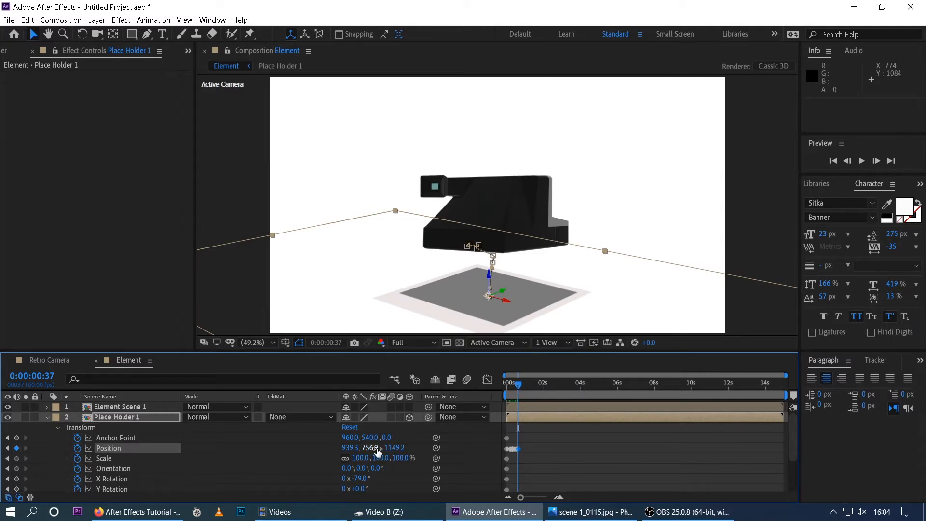
{"action": "left_click_drag", "start_coordinate": [372, 447], "coordinate": [355, 448]}
{"action": "key", "text": "ctrl+z"}
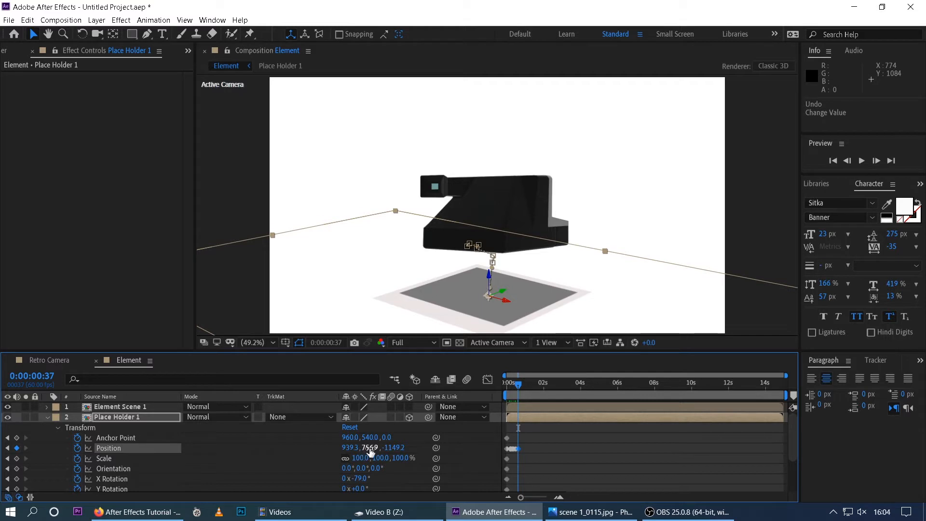
{"action": "left_click_drag", "start_coordinate": [350, 448], "coordinate": [151, 443]}
Step: Play the Element composition from the start to check how the print slides out of the camera
{"action": "left_click_drag", "start_coordinate": [519, 388], "coordinate": [399, 397]}
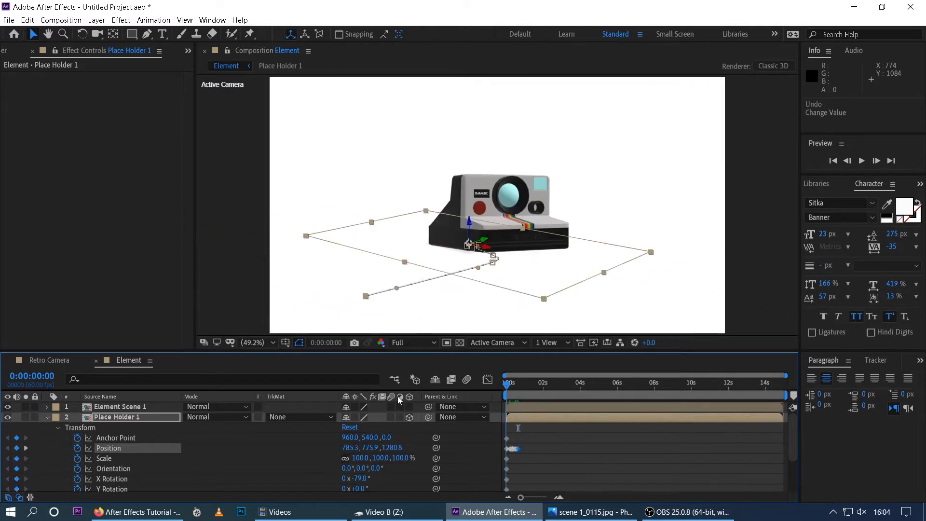
{"action": "left_click", "coordinate": [759, 304]}
{"action": "key", "text": "space"}
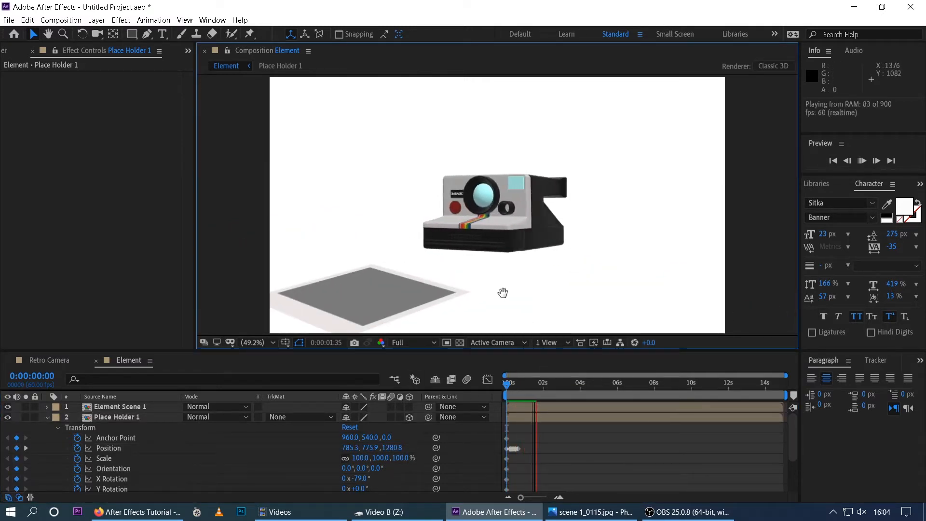
{"action": "key", "text": "space"}
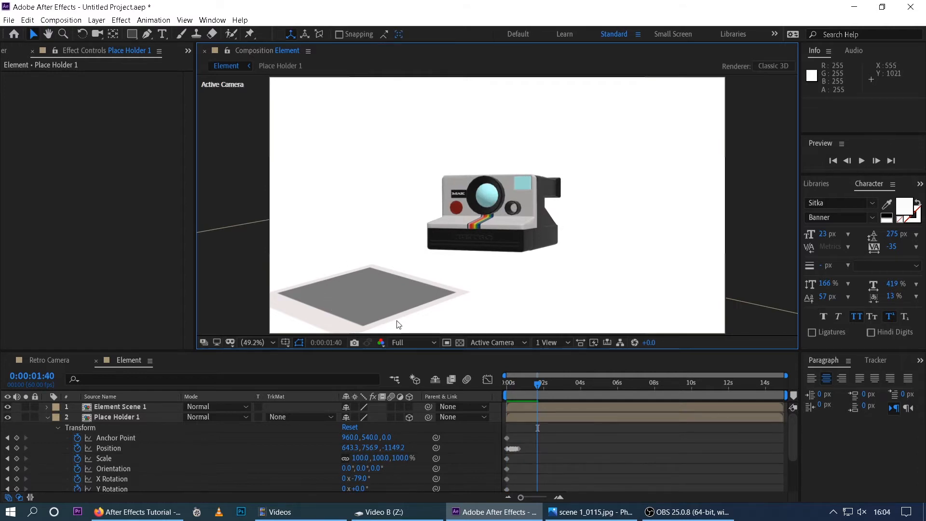
Step: Slow the end of the slide by moving Place Holder 1's last Position keyframe to about 0:00:00:43
{"action": "left_click_drag", "start_coordinate": [548, 383], "coordinate": [517, 398]}
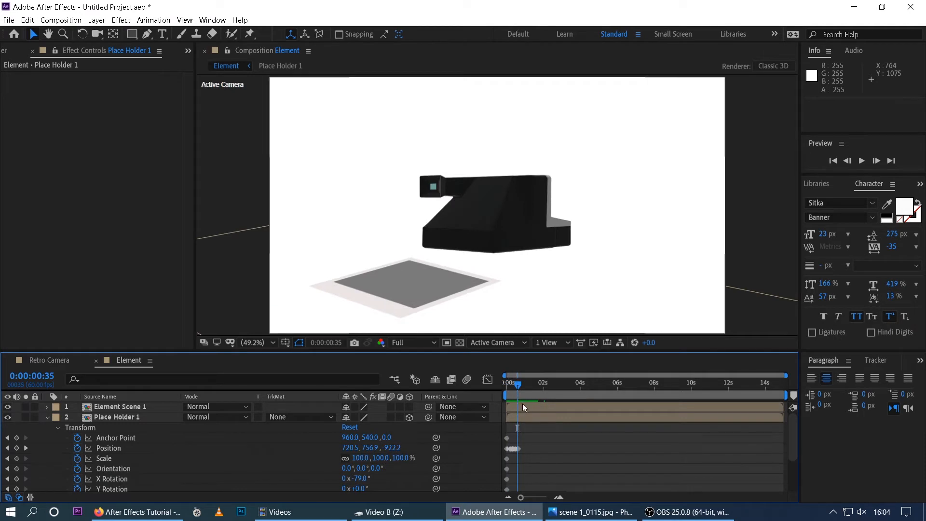
{"action": "key", "text": "equal"}
{"action": "key", "text": "equal"}
{"action": "key", "text": "equal"}
{"action": "key", "text": "equal"}
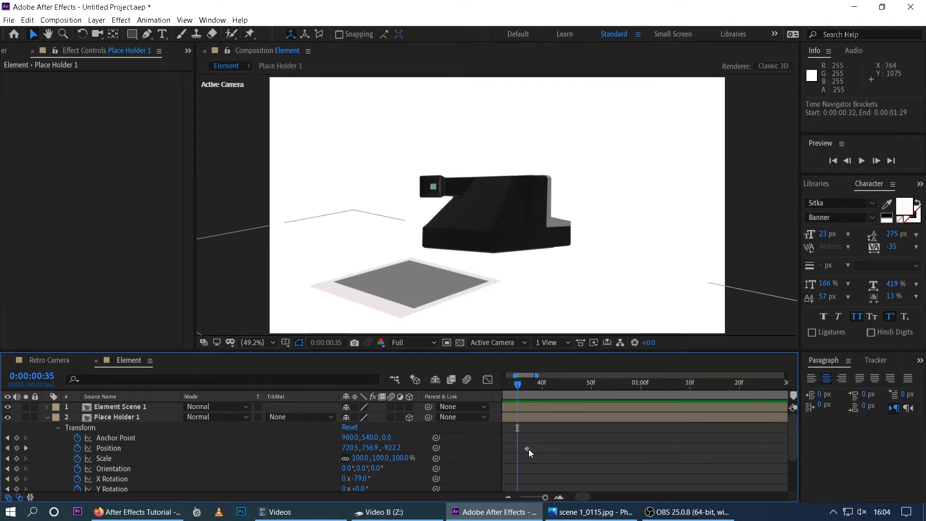
{"action": "left_click_drag", "start_coordinate": [528, 449], "coordinate": [558, 452]}
Step: Replay the retimed print animation from the first frame, and collapse the Place Holder 1 layer's properties
{"action": "left_click_drag", "start_coordinate": [517, 383], "coordinate": [466, 421]}
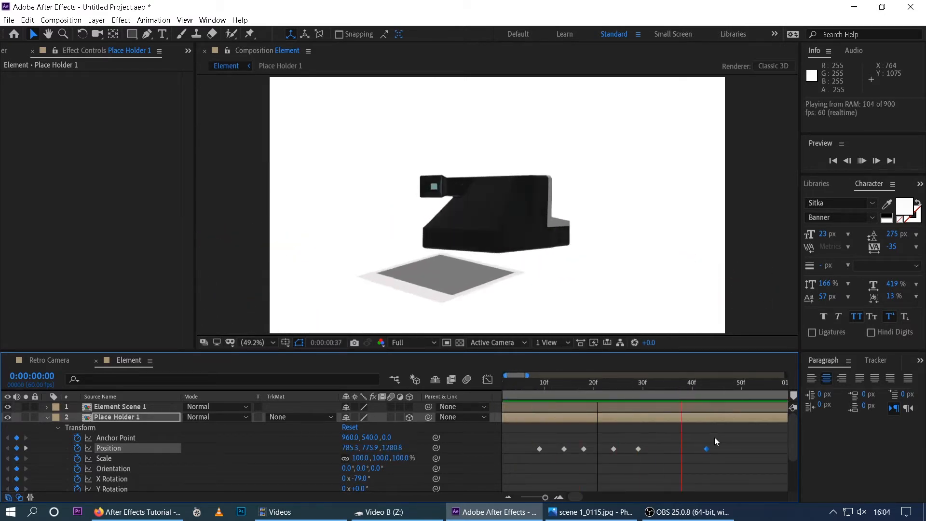
{"action": "key", "text": "space"}
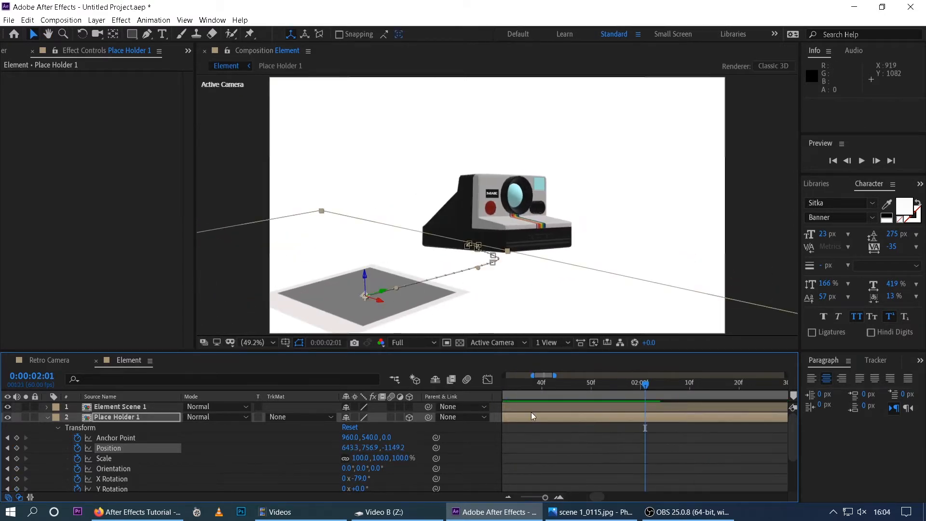
{"action": "left_click_drag", "start_coordinate": [532, 386], "coordinate": [354, 299]}
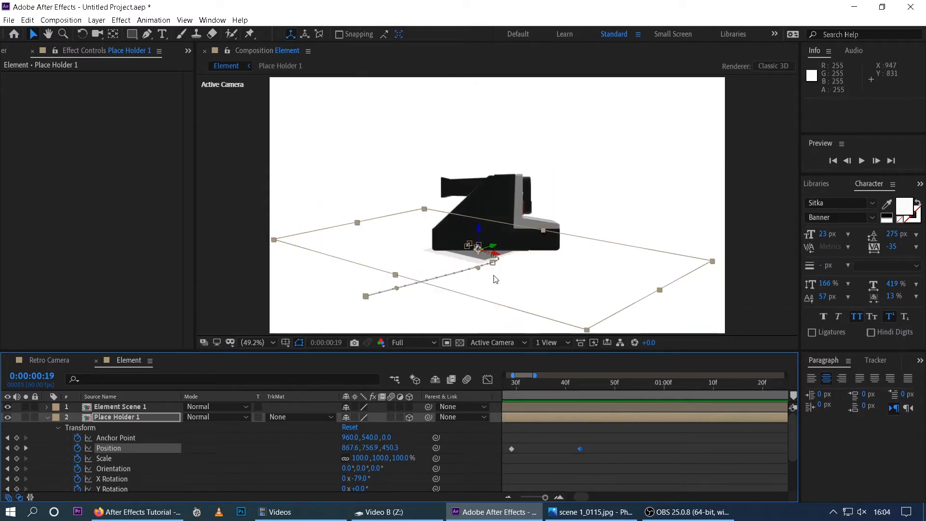
{"action": "left_click", "coordinate": [47, 418]}
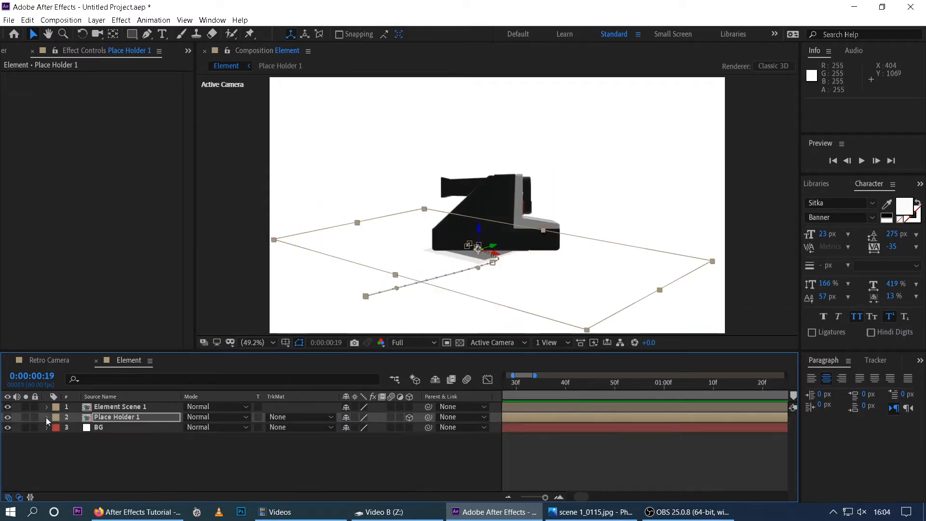
{"action": "left_click", "coordinate": [4, 50]}
{"action": "left_click", "coordinate": [5, 52]}
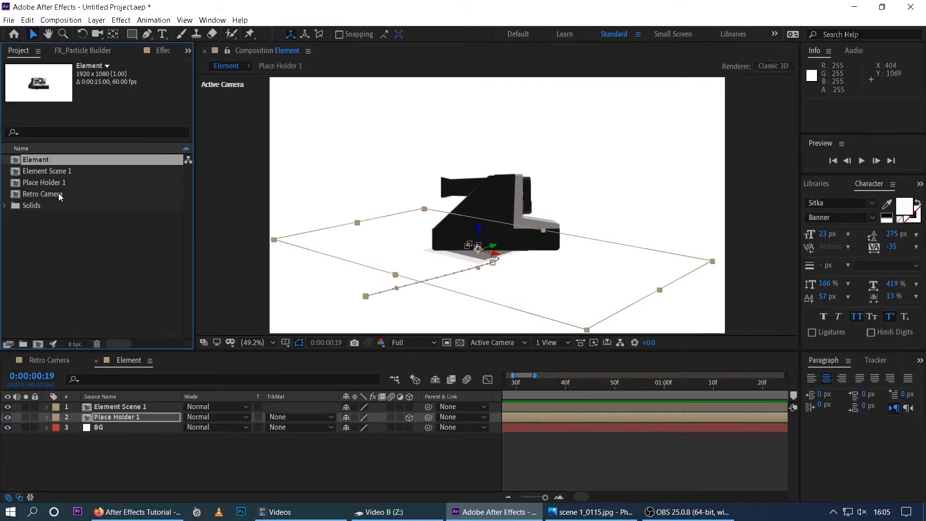
{"action": "left_click", "coordinate": [37, 184]}
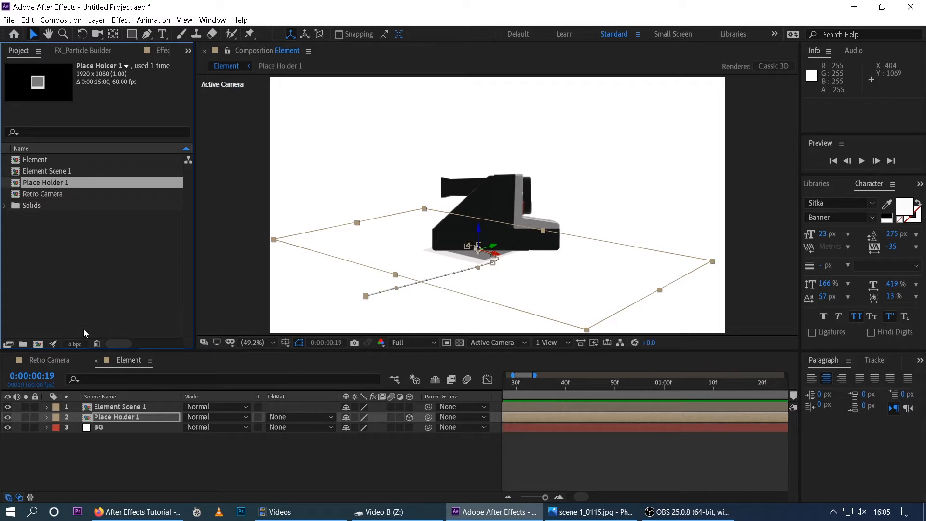
{"action": "key", "text": "ctrl+d"}
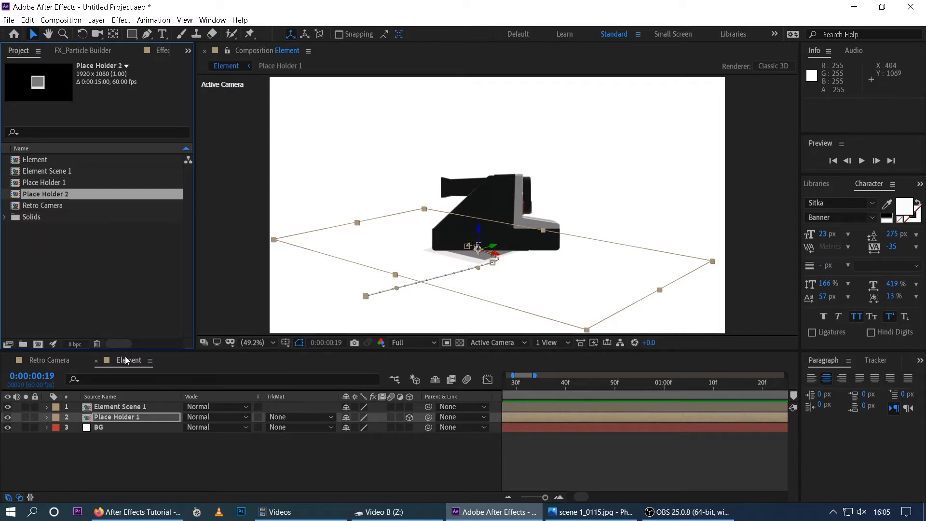
{"action": "left_click", "coordinate": [51, 212]}
{"action": "left_click", "coordinate": [44, 196]}
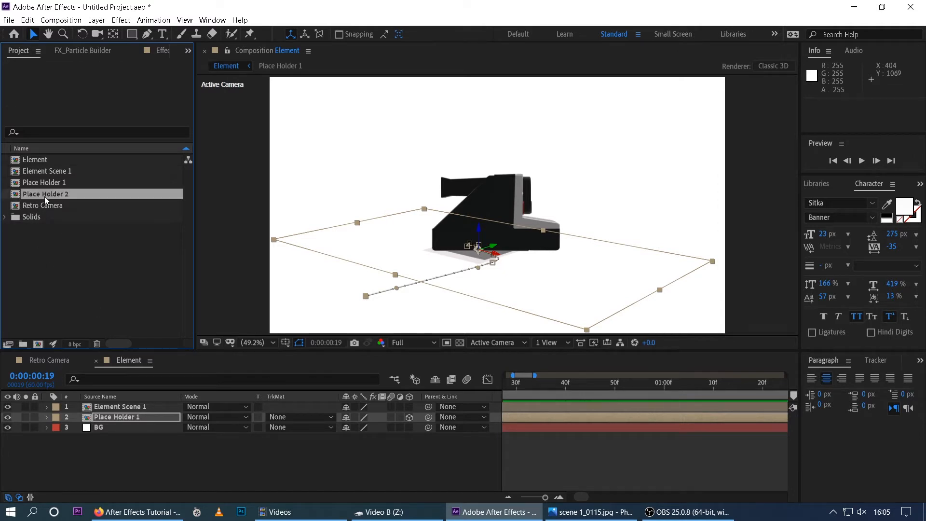
{"action": "key", "text": "Delete"}
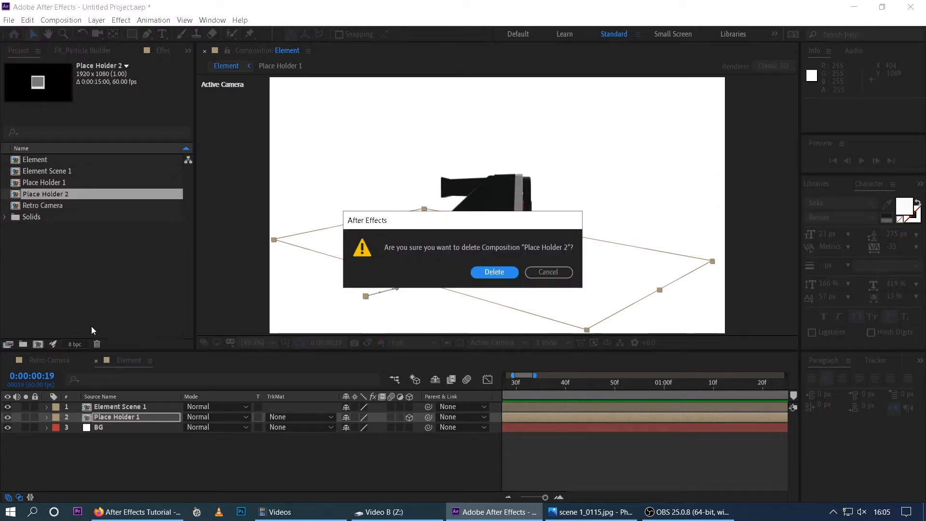
{"action": "left_click", "coordinate": [497, 273]}
Step: Inside the Place Holder 1 composition, add a 130 x 80 px solid and stretch it over the photo's gray area
{"action": "double_click", "coordinate": [110, 417]}
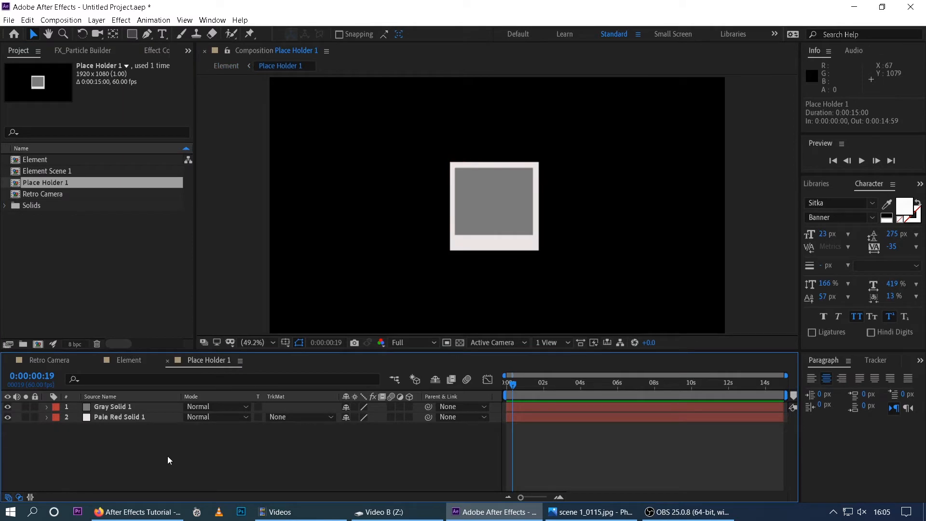
{"action": "right_click", "coordinate": [142, 456]}
{"action": "mouse_move", "coordinate": [193, 342]}
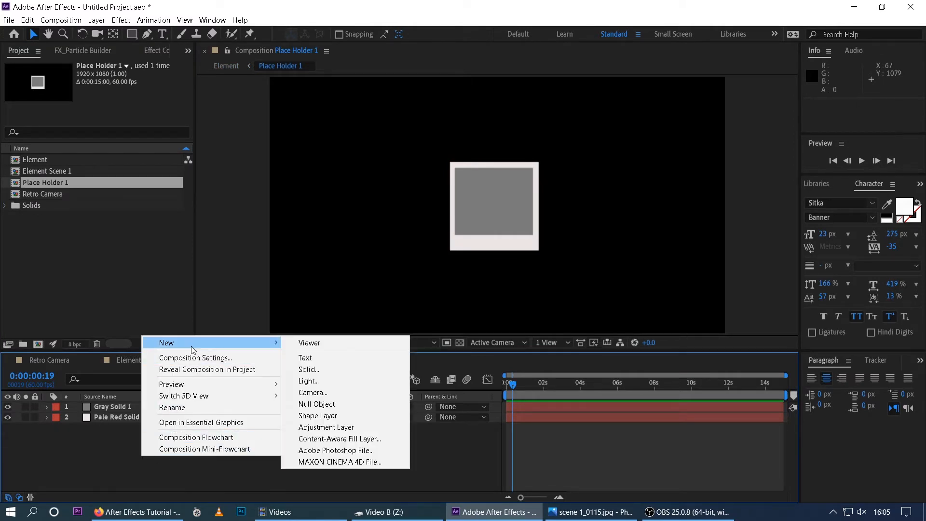
{"action": "left_click", "coordinate": [319, 369]}
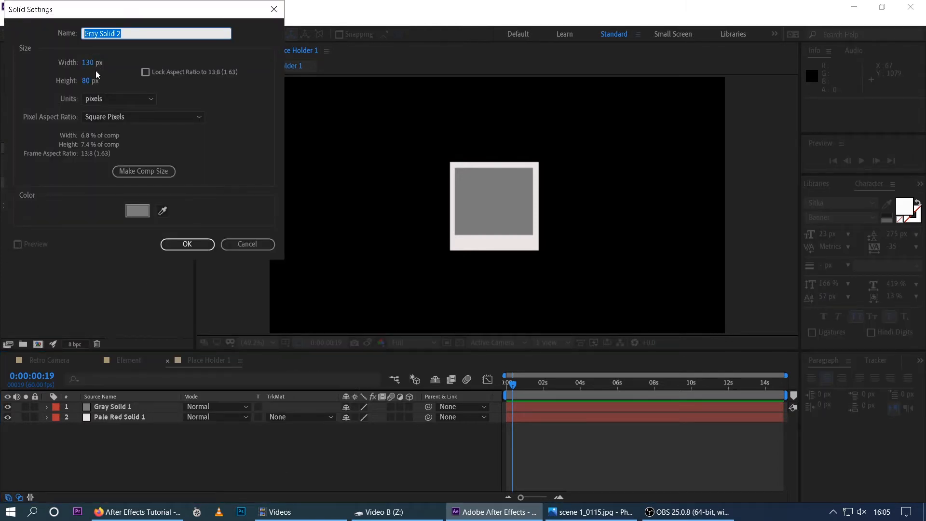
{"action": "left_click", "coordinate": [178, 246]}
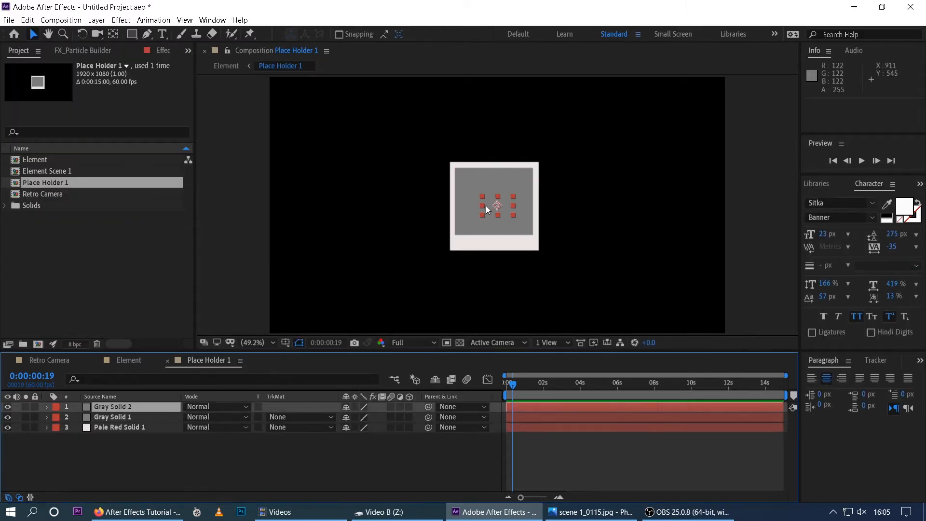
{"action": "left_click_drag", "start_coordinate": [483, 196], "coordinate": [458, 170]}
{"action": "left_click_drag", "start_coordinate": [504, 201], "coordinate": [503, 199]}
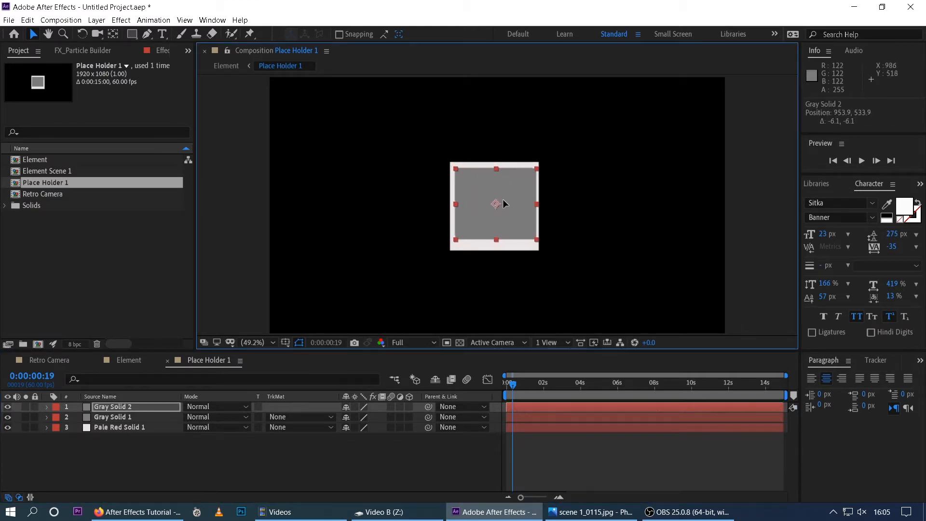
Step: Recolor the new solid to red E32222 and nudge it into place within the print's border
{"action": "left_click", "coordinate": [106, 406]}
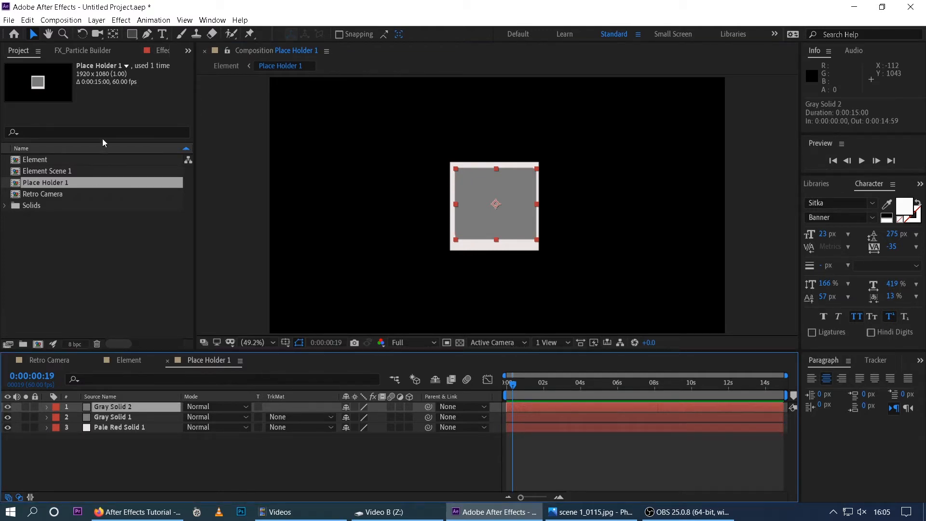
{"action": "left_click", "coordinate": [96, 20]}
{"action": "left_click", "coordinate": [123, 42]}
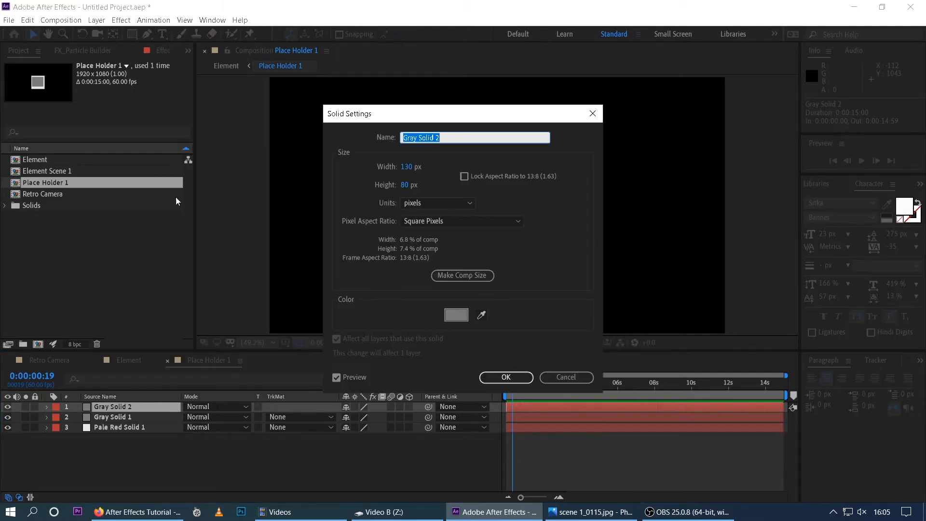
{"action": "left_click", "coordinate": [481, 315]}
{"action": "left_click", "coordinate": [478, 317]}
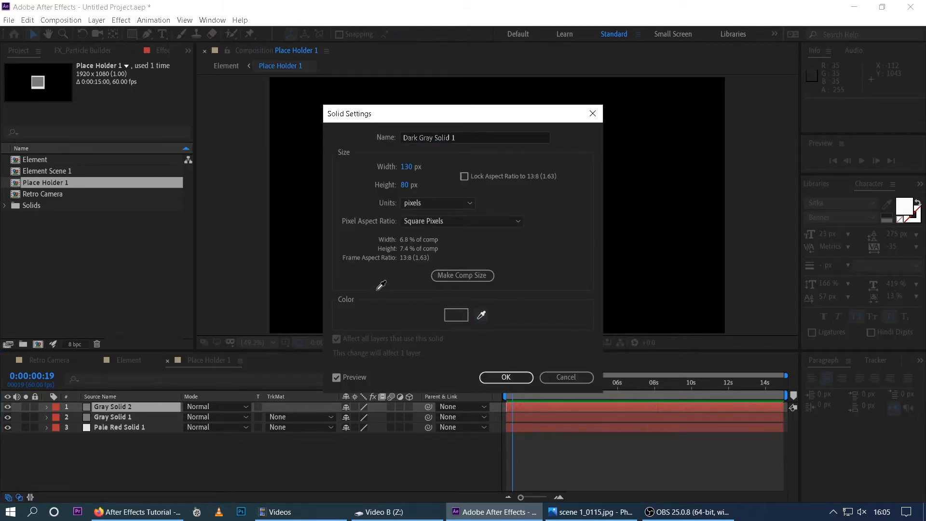
{"action": "left_click", "coordinate": [456, 317]}
{"action": "left_click", "coordinate": [141, 149]}
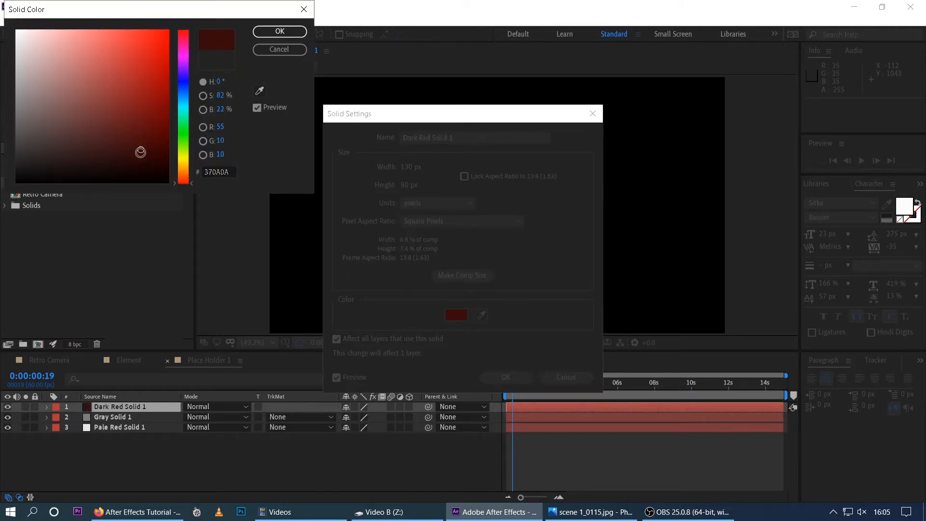
{"action": "left_click", "coordinate": [144, 173]}
{"action": "left_click", "coordinate": [146, 46]}
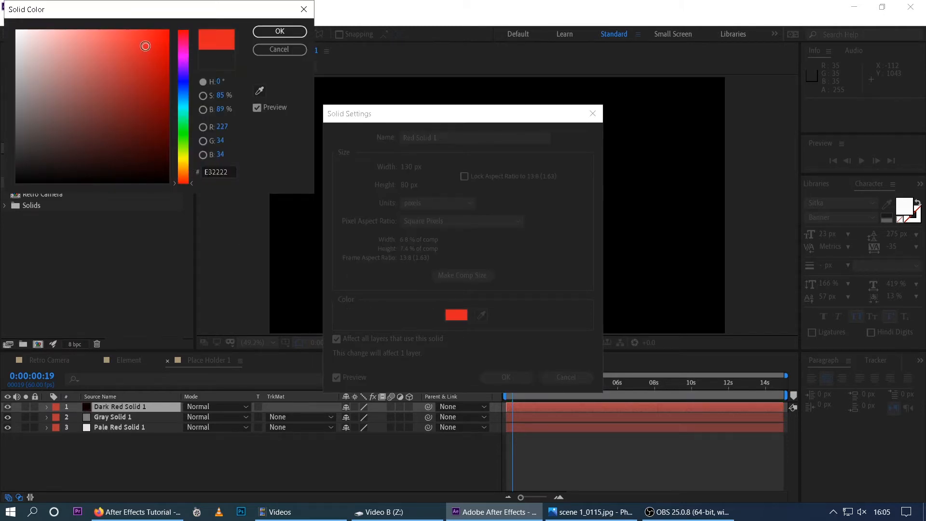
{"action": "left_click", "coordinate": [302, 31]}
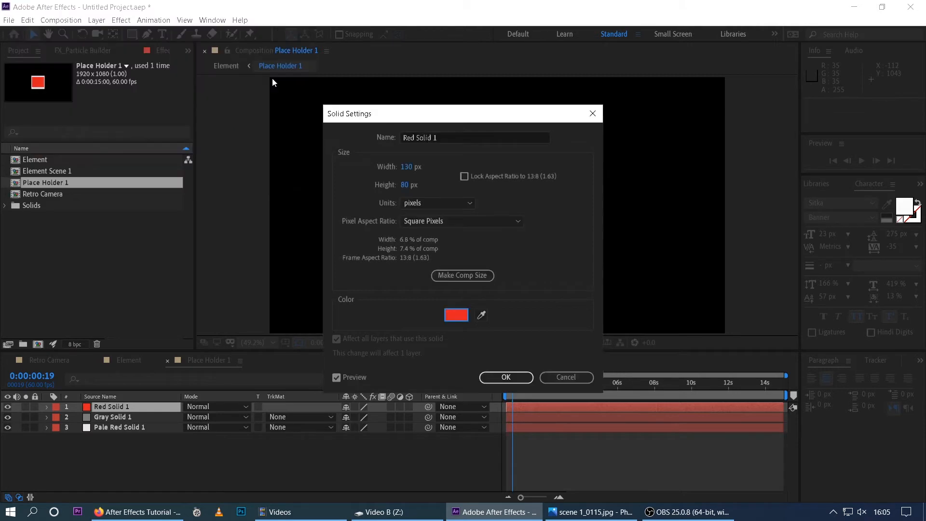
{"action": "left_click", "coordinate": [506, 376]}
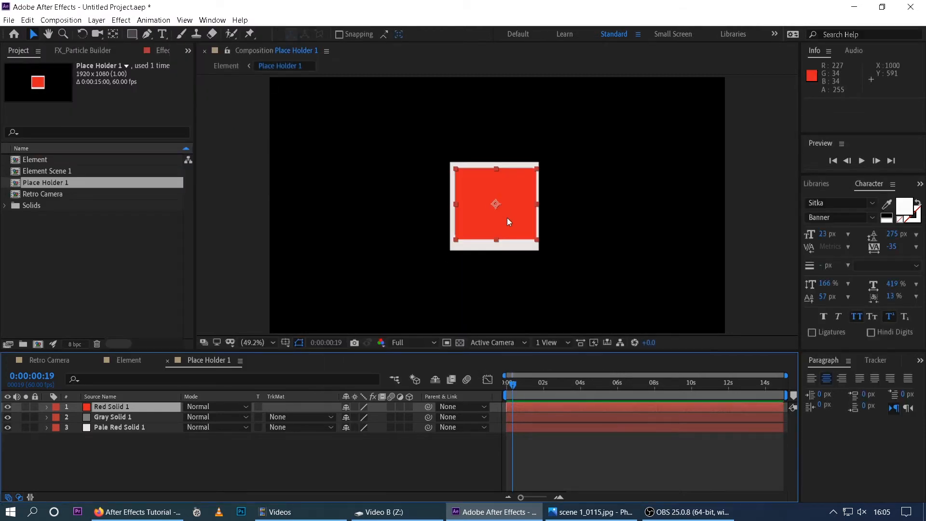
{"action": "left_click_drag", "start_coordinate": [505, 216], "coordinate": [505, 216]}
Step: Add a text layer reading "1" to the print and set its font size to 177 px
{"action": "right_click", "coordinate": [162, 454]}
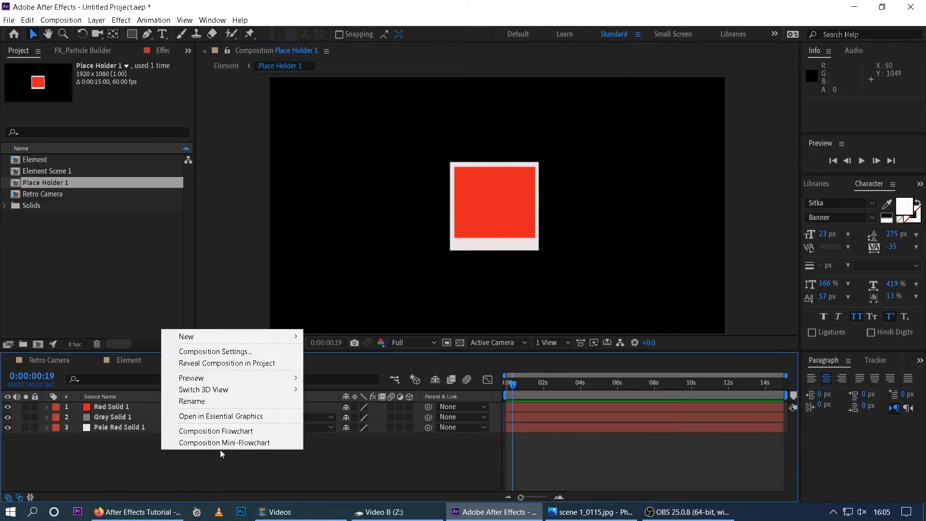
{"action": "mouse_move", "coordinate": [234, 336]}
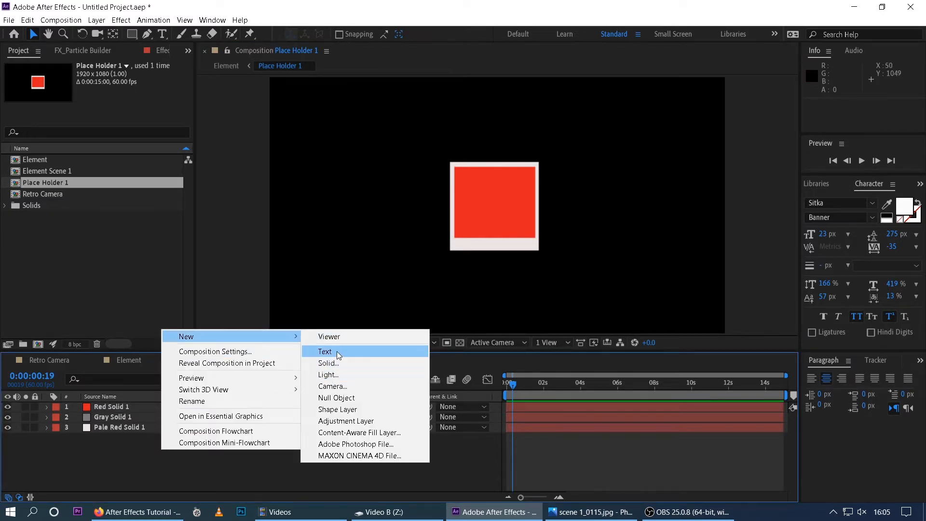
{"action": "left_click", "coordinate": [338, 355]}
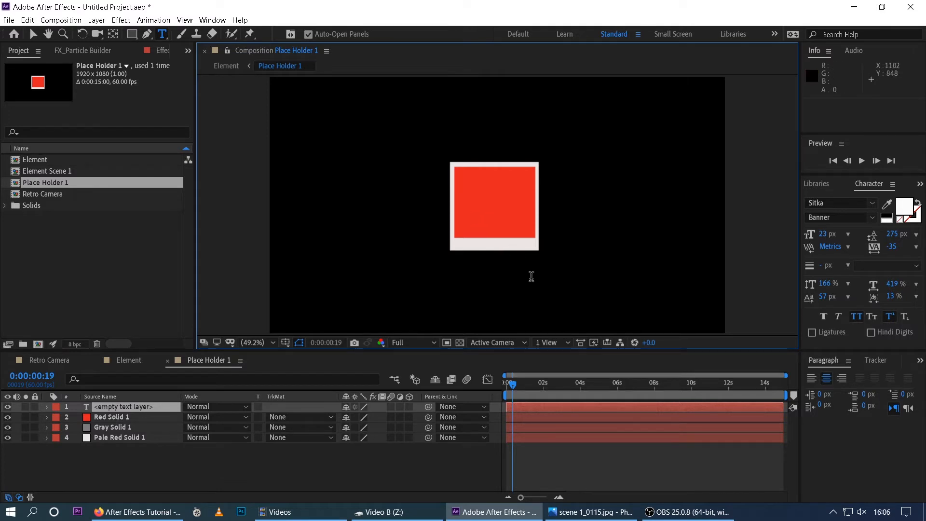
{"action": "type", "text": "1"}
{"action": "left_click_drag", "start_coordinate": [824, 235], "coordinate": [893, 234]}
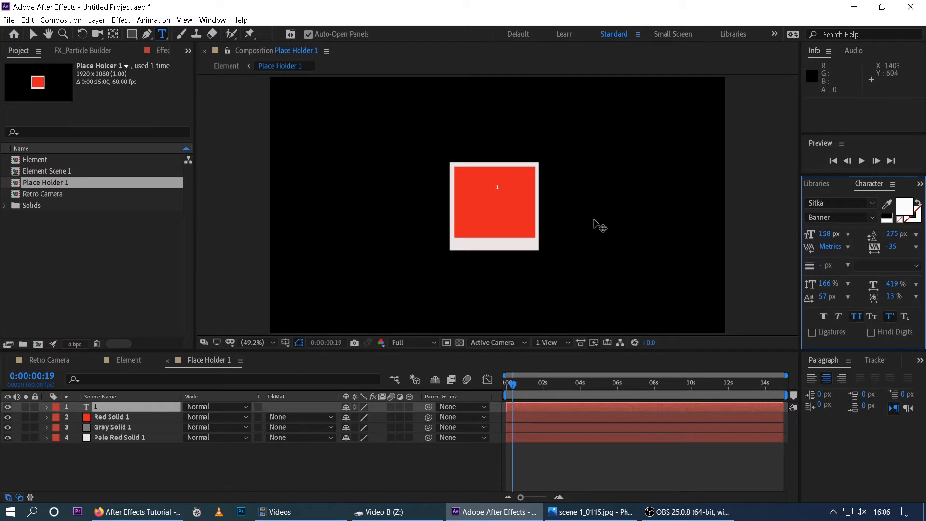
{"action": "left_click_drag", "start_coordinate": [503, 190], "coordinate": [487, 191]}
{"action": "mouse_move", "coordinate": [825, 235]}
{"action": "left_mouse_down"}
{"action": "mouse_move", "coordinate": [916, 235]}
{"action": "mouse_move", "coordinate": [831, 234]}
{"action": "left_mouse_up"}
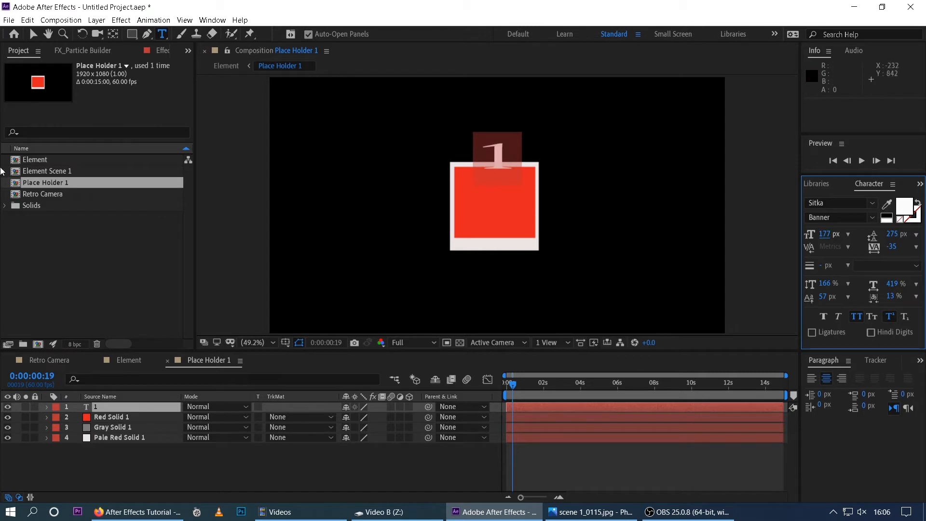
Step: Move the "1" text down onto the middle of the red solid
{"action": "left_click", "coordinate": [33, 34]}
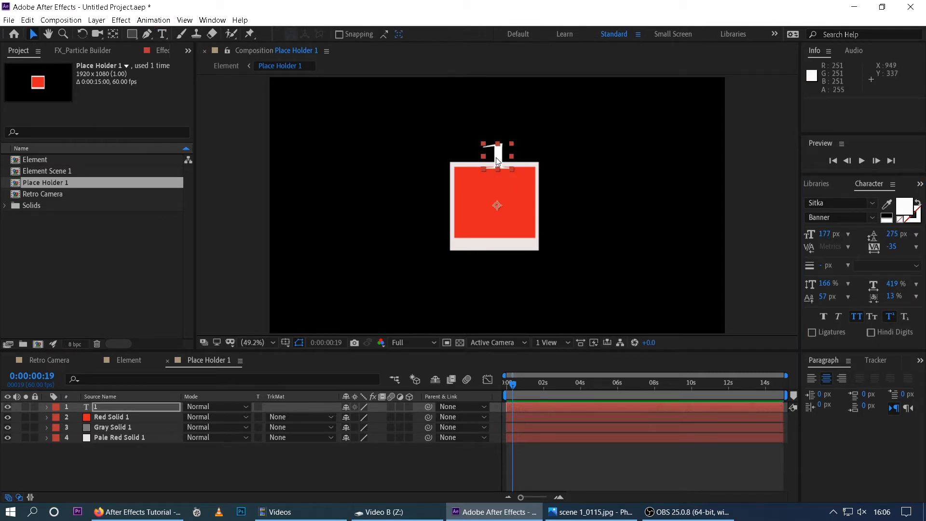
{"action": "left_click_drag", "start_coordinate": [496, 161], "coordinate": [497, 205]}
{"action": "left_click", "coordinate": [575, 221]}
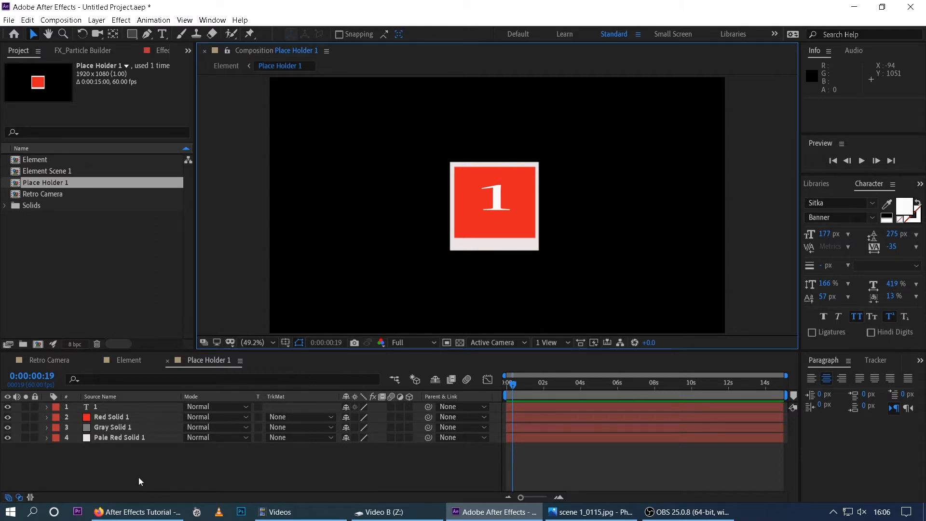
{"action": "left_click", "coordinate": [273, 342]}
{"action": "left_click", "coordinate": [274, 140]}
{"action": "left_click", "coordinate": [120, 474]}
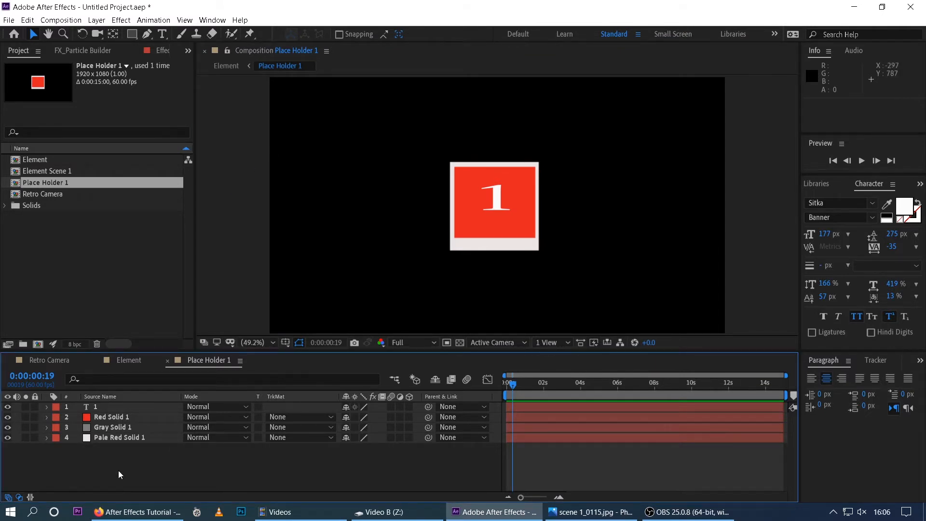
Step: Check the width and height of the Pale Red Solid 1 layer in its solid settings
{"action": "left_click", "coordinate": [112, 438]}
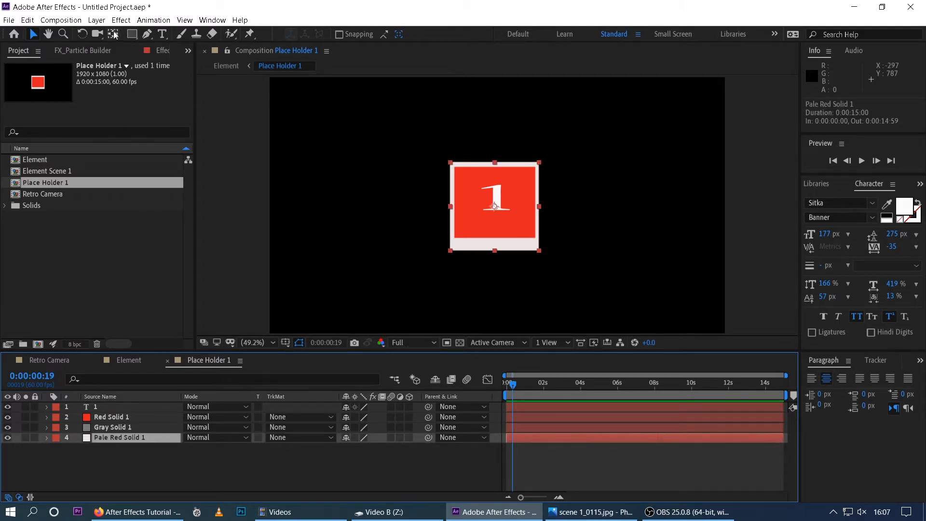
{"action": "left_click", "coordinate": [96, 21]}
{"action": "mouse_move", "coordinate": [122, 21]}
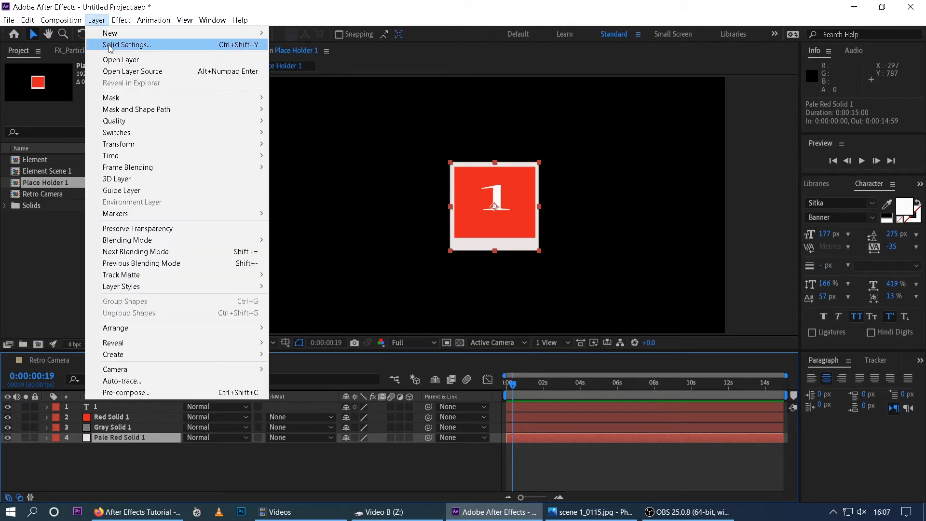
{"action": "left_click", "coordinate": [126, 44]}
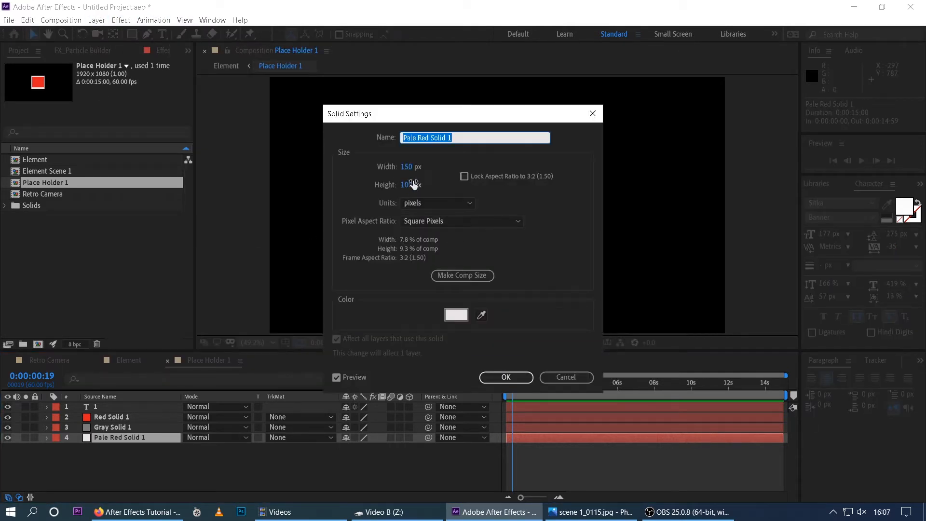
{"action": "left_click", "coordinate": [549, 380]}
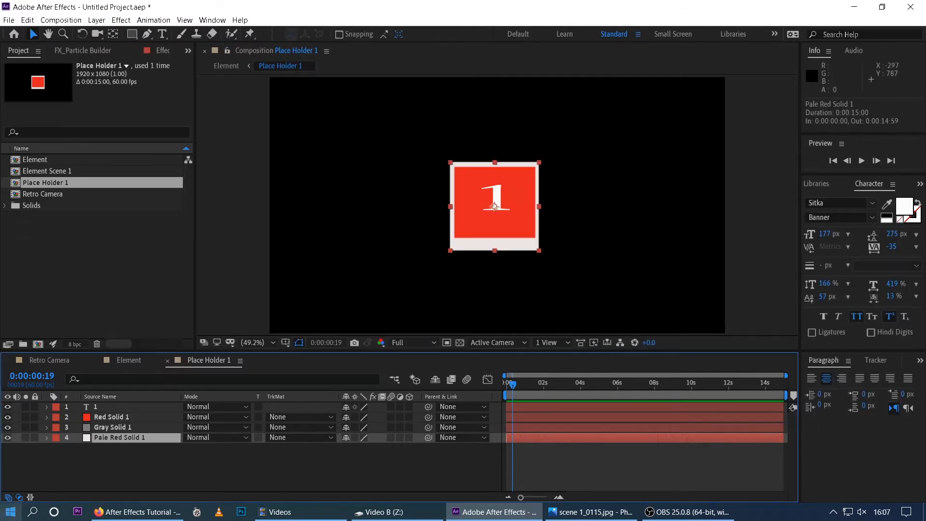
Step: Set the Place Holder 1 composition's size to 150 x 100 px
{"action": "right_click", "coordinate": [102, 476]}
{"action": "left_click", "coordinate": [77, 466]}
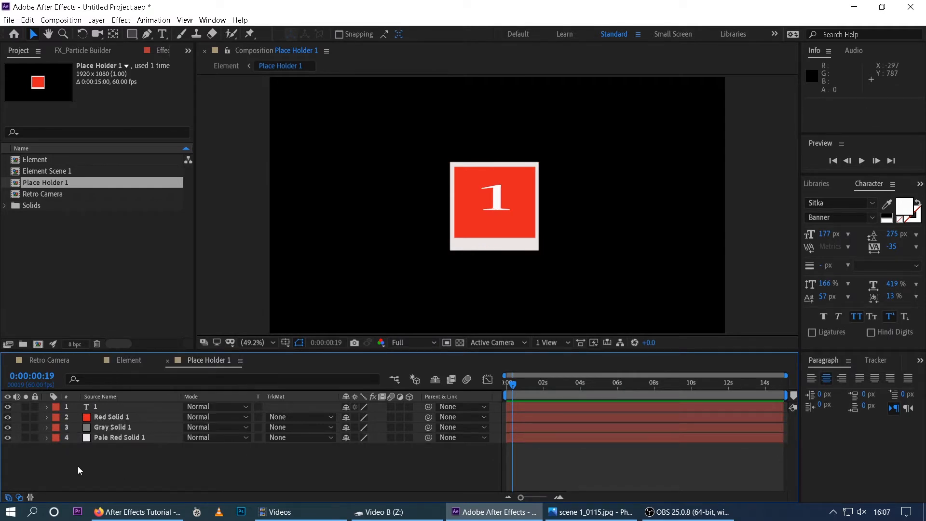
{"action": "right_click", "coordinate": [77, 465]}
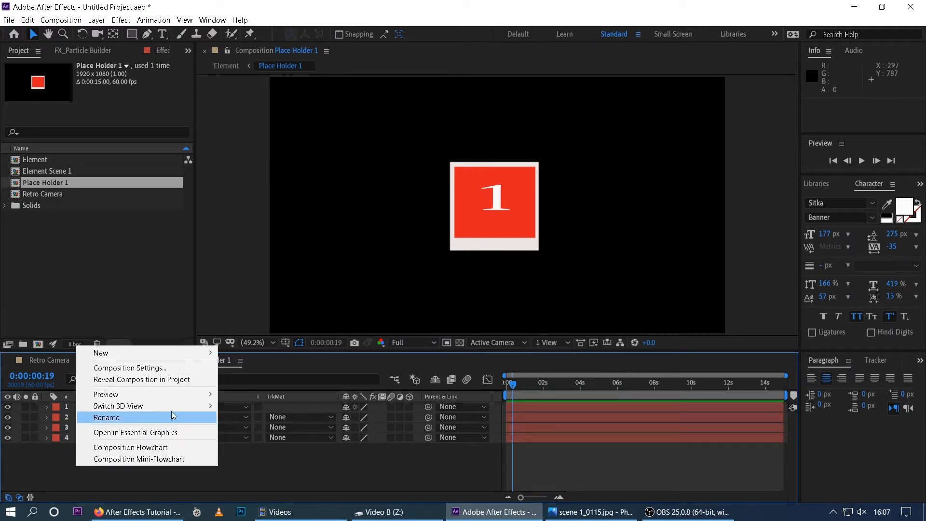
{"action": "left_click", "coordinate": [138, 369]}
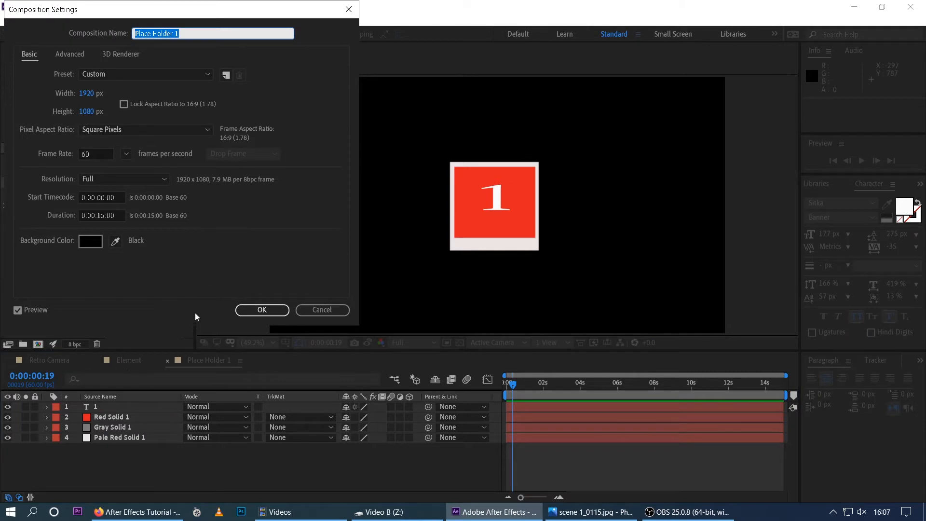
{"action": "left_click", "coordinate": [87, 93]}
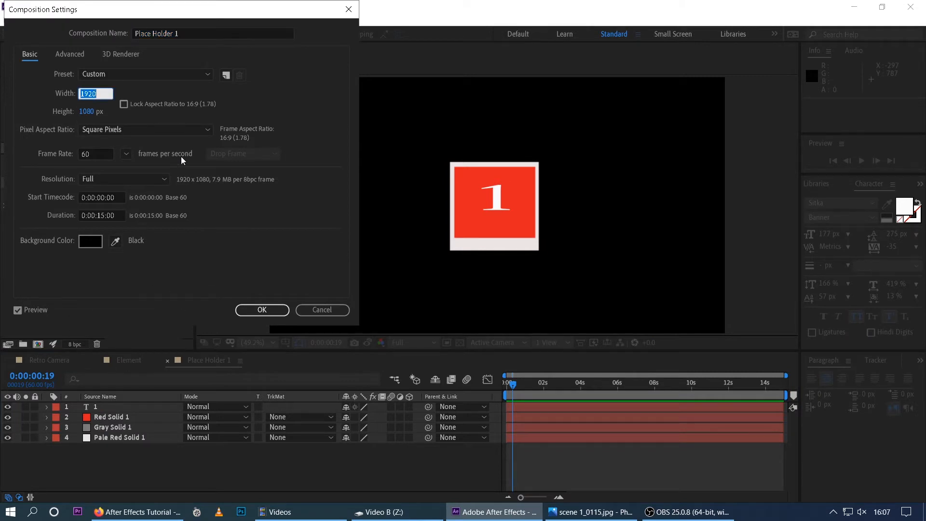
{"action": "type", "text": "150"}
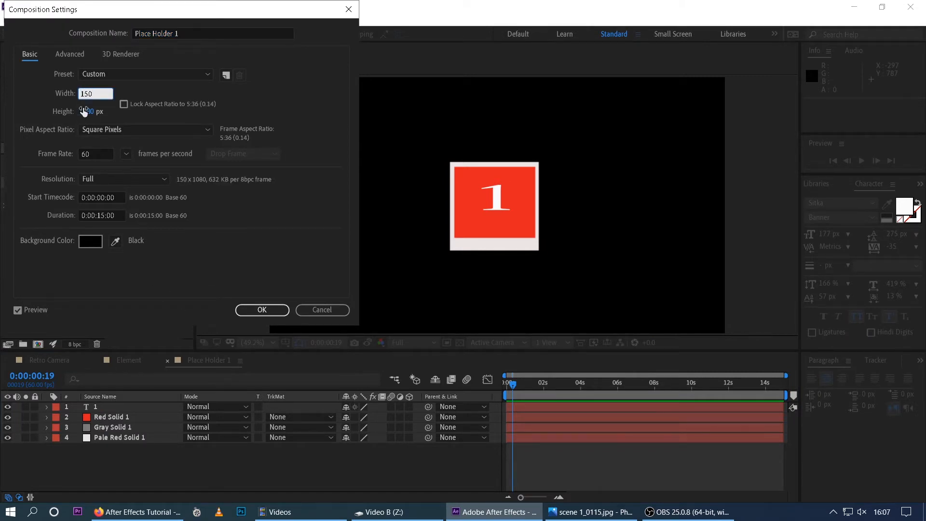
{"action": "left_click", "coordinate": [90, 111]}
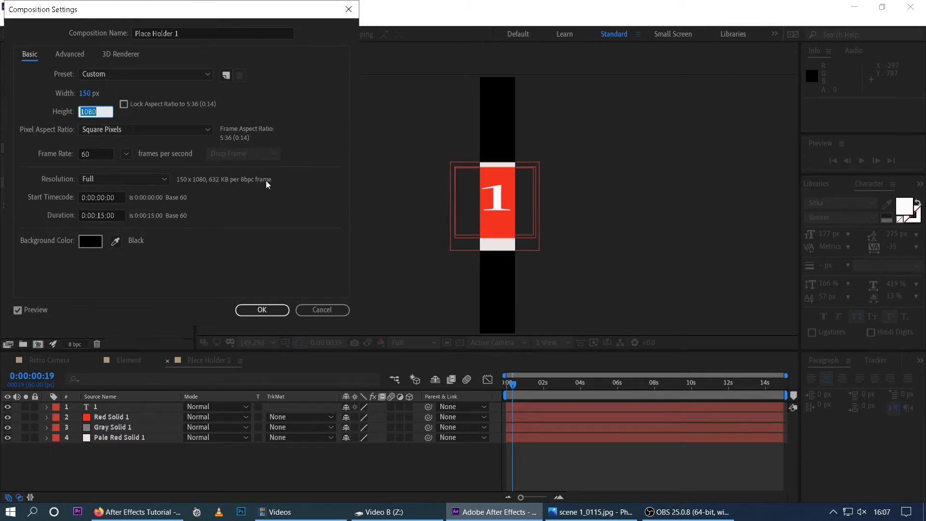
{"action": "type", "text": "8"}
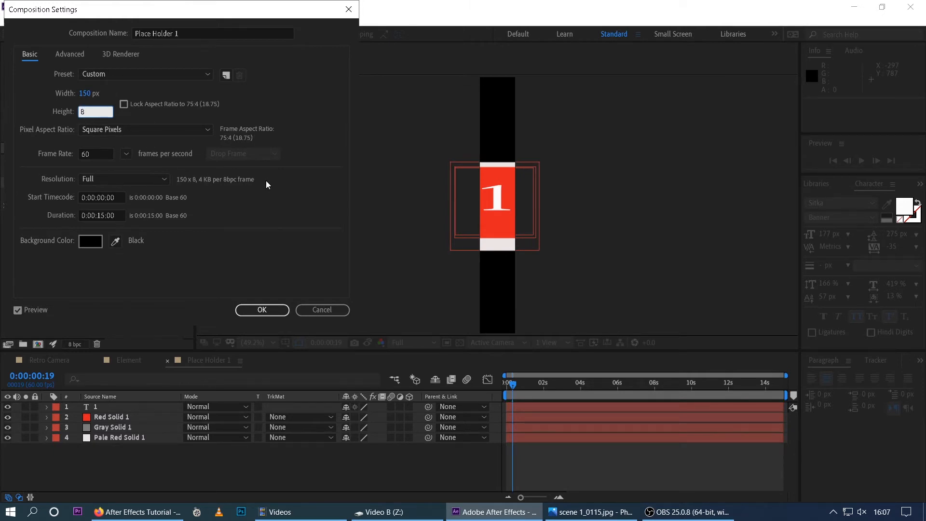
{"action": "type", "text": "0"}
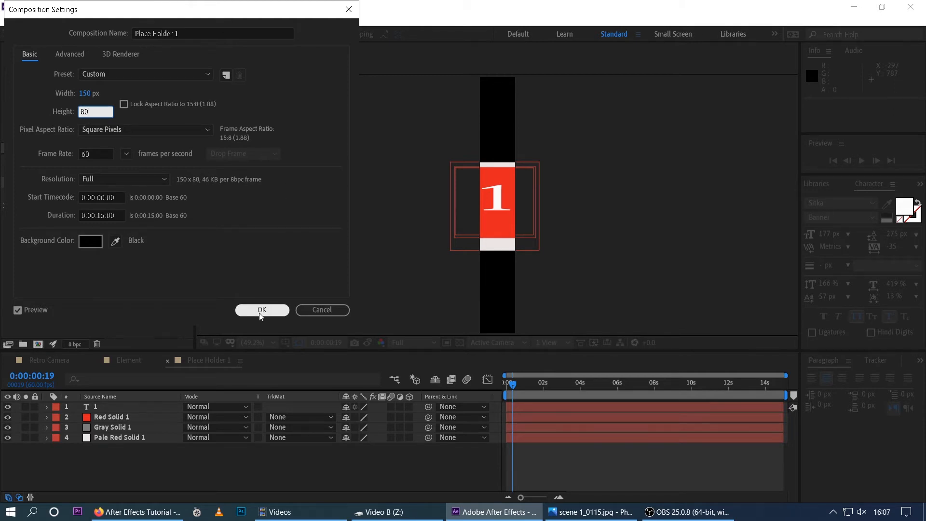
{"action": "key", "text": "BackSpace"}
{"action": "key", "text": "BackSpace"}
{"action": "type", "text": "100"}
{"action": "left_click", "coordinate": [262, 310]}
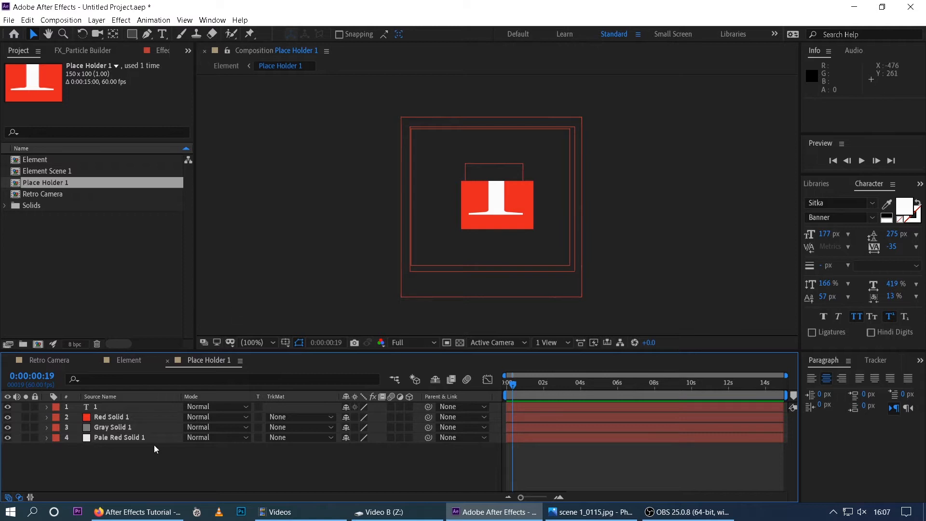
Step: Move the "1" text lower so it sits near the vertical middle of the red solid
{"action": "left_click_drag", "start_coordinate": [498, 205], "coordinate": [501, 223]}
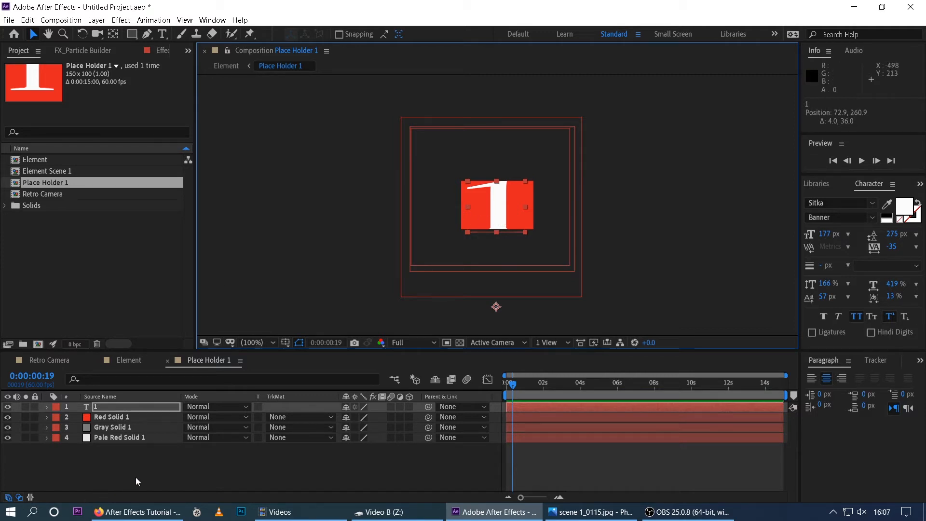
{"action": "left_click", "coordinate": [110, 438]}
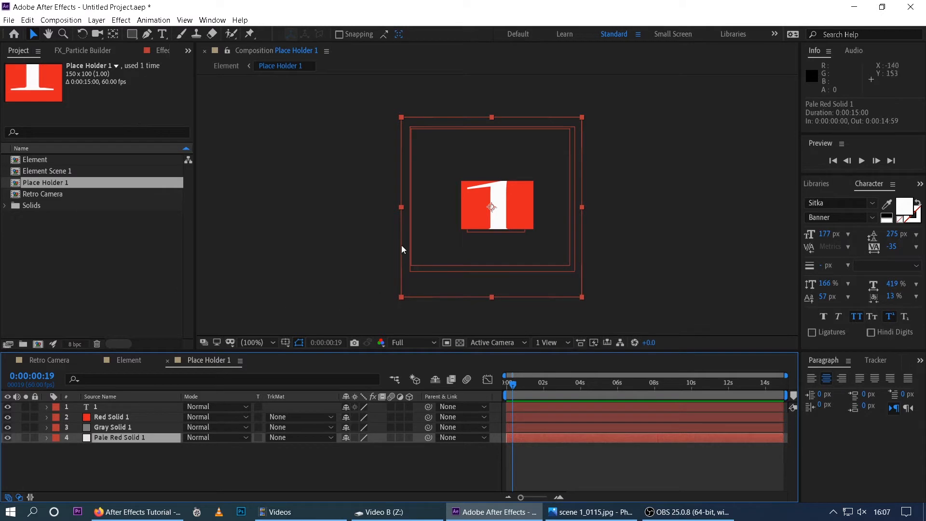
{"action": "left_click", "coordinate": [121, 481]}
{"action": "left_click", "coordinate": [111, 440]}
{"action": "left_click", "coordinate": [96, 19]}
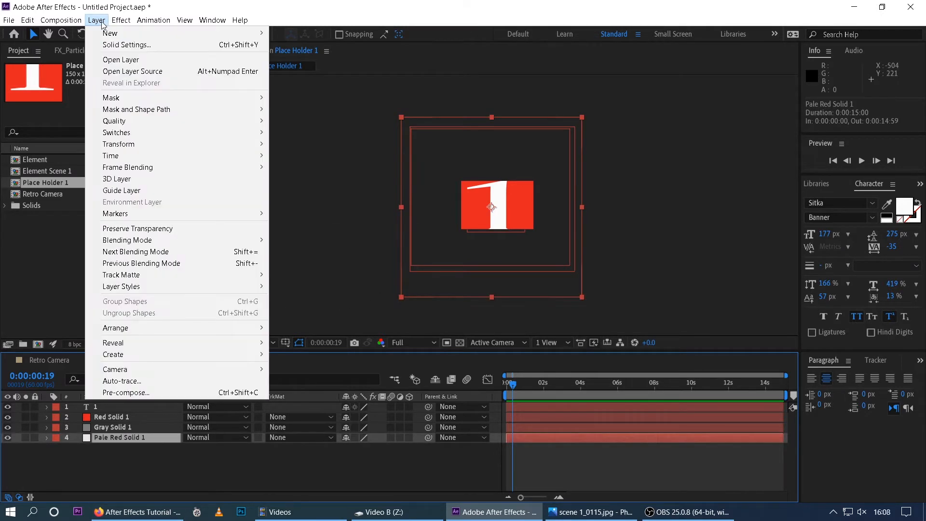
{"action": "left_click", "coordinate": [108, 46]}
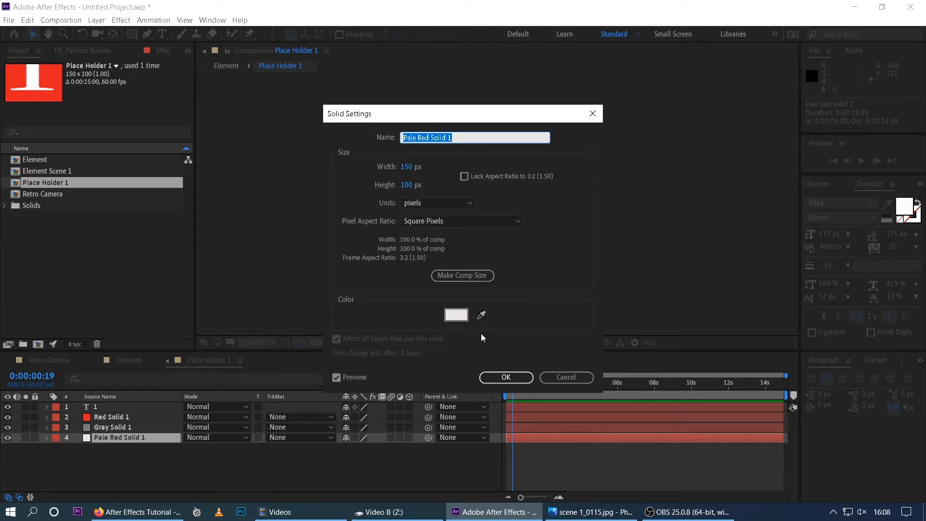
{"action": "left_click", "coordinate": [467, 276]}
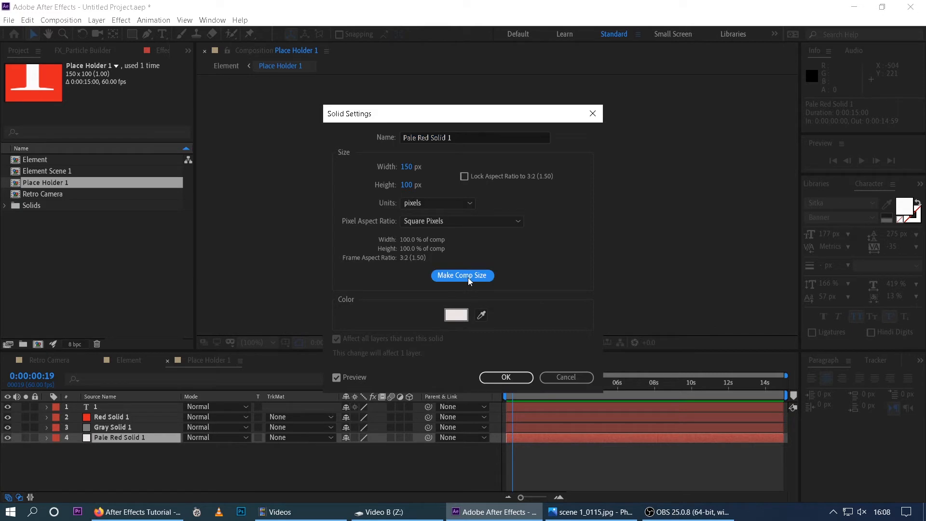
{"action": "left_click", "coordinate": [551, 378]}
{"action": "left_click", "coordinate": [136, 471]}
{"action": "right_click", "coordinate": [136, 470]}
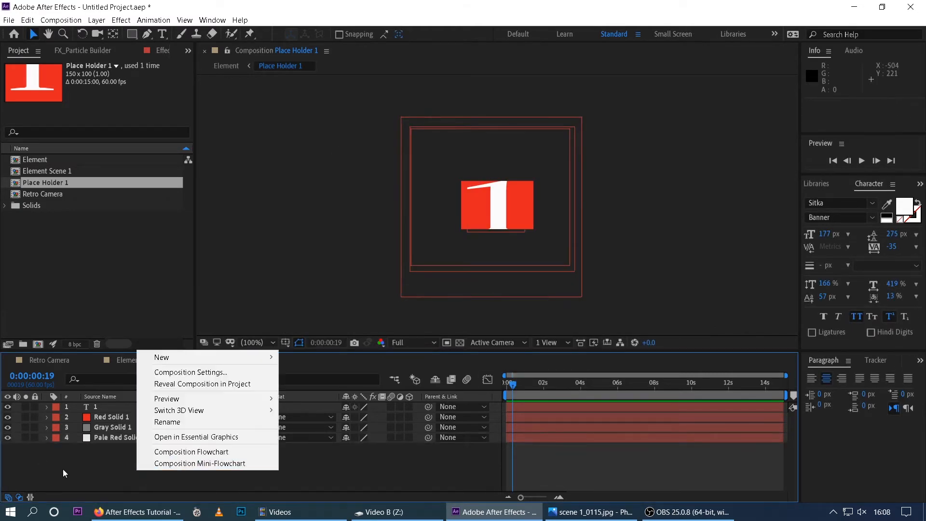
{"action": "left_click", "coordinate": [61, 468]}
Step: Resize the Place Holder 1 composition to 400 x 367 px so its frame closely surrounds the print
{"action": "key", "text": "ctrl+k"}
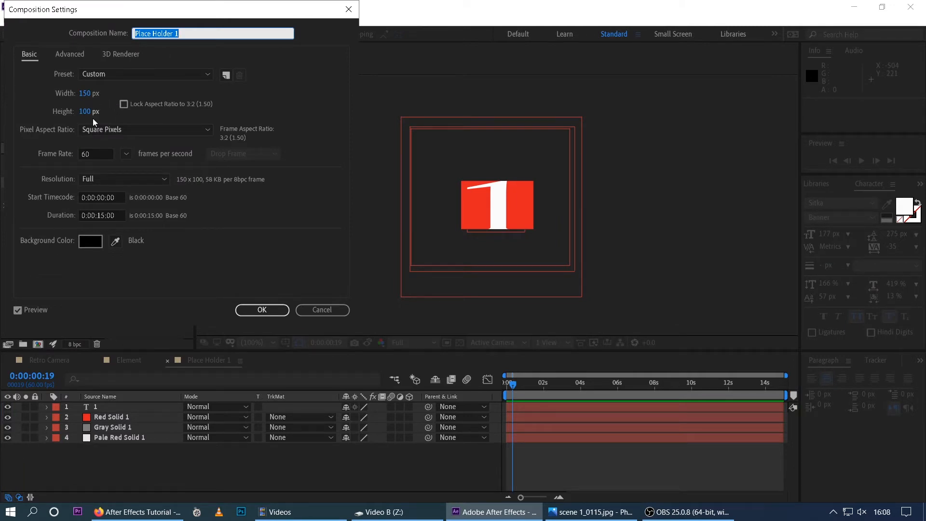
{"action": "mouse_move", "coordinate": [85, 96]}
{"action": "left_mouse_down"}
{"action": "mouse_move", "coordinate": [106, 93]}
{"action": "mouse_move", "coordinate": [83, 96]}
{"action": "left_mouse_up"}
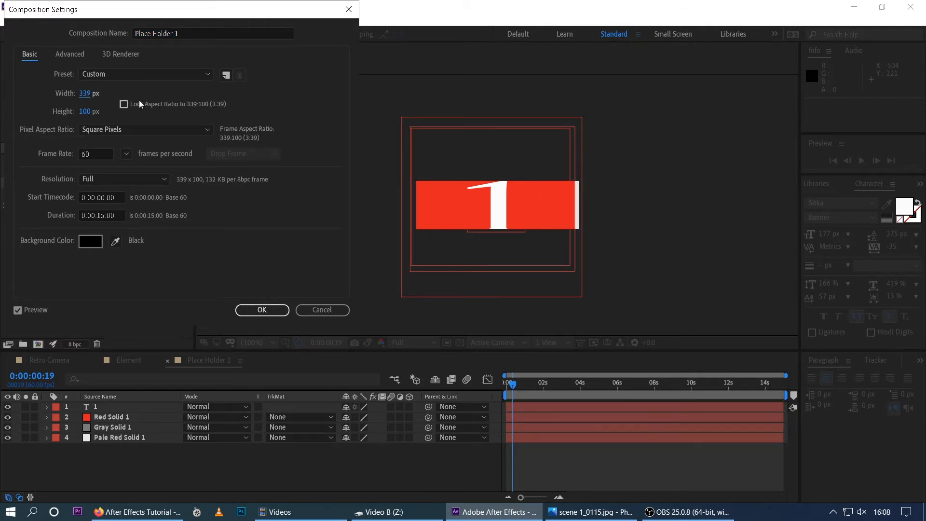
{"action": "left_click_drag", "start_coordinate": [83, 98], "coordinate": [167, 98]}
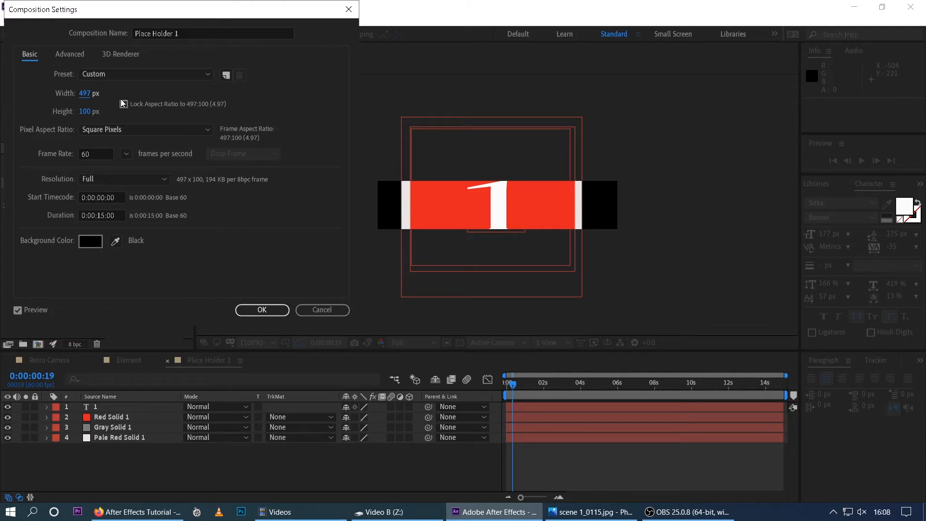
{"action": "left_click_drag", "start_coordinate": [84, 113], "coordinate": [164, 119]}
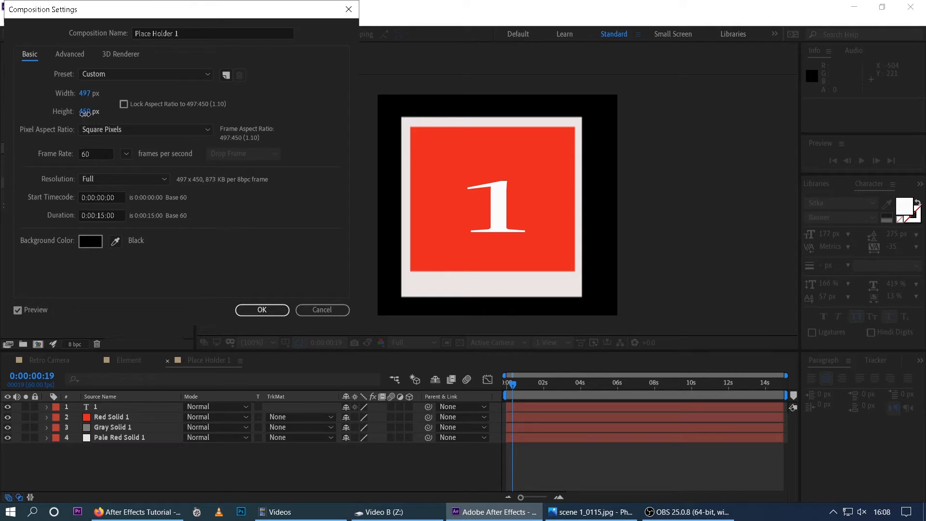
{"action": "left_click_drag", "start_coordinate": [90, 117], "coordinate": [87, 117]}
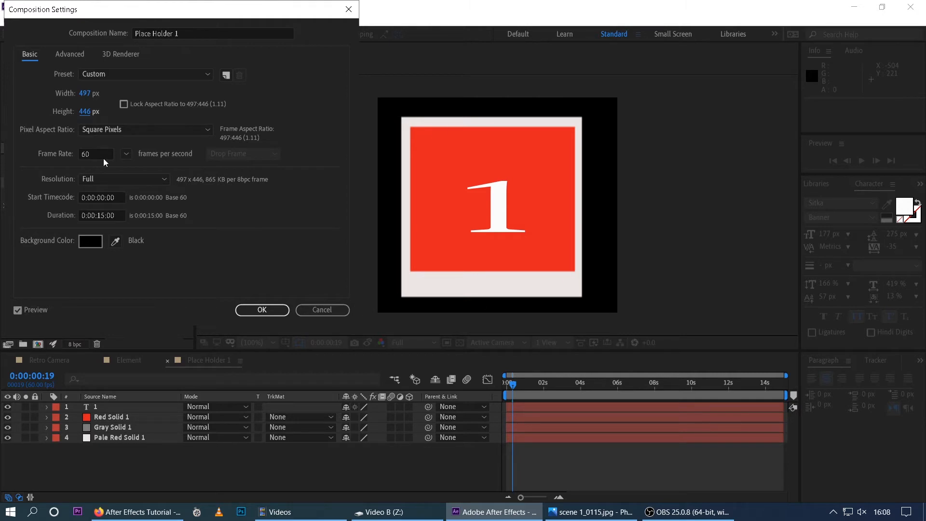
{"action": "mouse_move", "coordinate": [85, 94]}
{"action": "left_mouse_down"}
{"action": "mouse_move", "coordinate": [63, 94]}
{"action": "mouse_move", "coordinate": [80, 97]}
{"action": "left_mouse_up"}
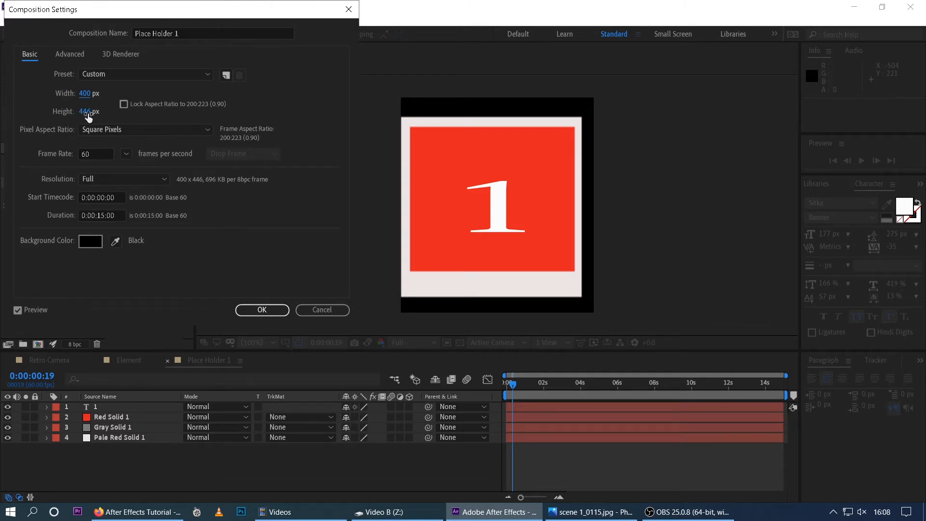
{"action": "mouse_move", "coordinate": [89, 112]}
{"action": "left_mouse_down"}
{"action": "mouse_move", "coordinate": [98, 112]}
{"action": "mouse_move", "coordinate": [73, 114]}
{"action": "left_mouse_up"}
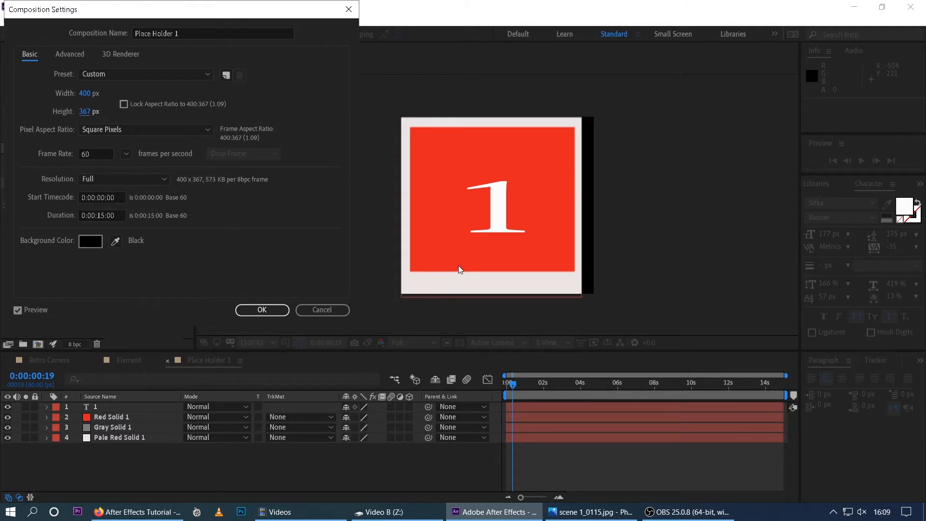
{"action": "left_click", "coordinate": [270, 310]}
Step: Shift all four layers together slightly right and up to center the print in the composition frame
{"action": "left_click_drag", "start_coordinate": [114, 444], "coordinate": [114, 406]}
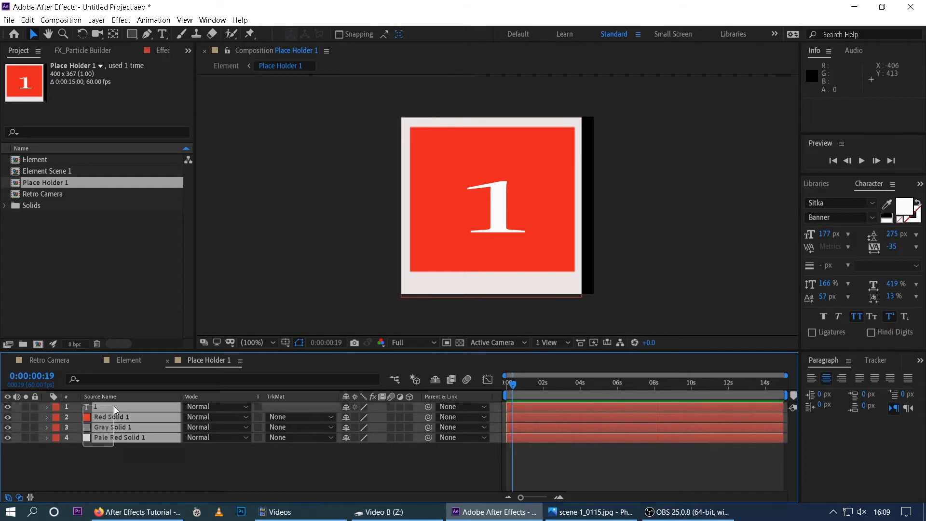
{"action": "left_click_drag", "start_coordinate": [494, 247], "coordinate": [501, 244]}
{"action": "left_click", "coordinate": [152, 459]}
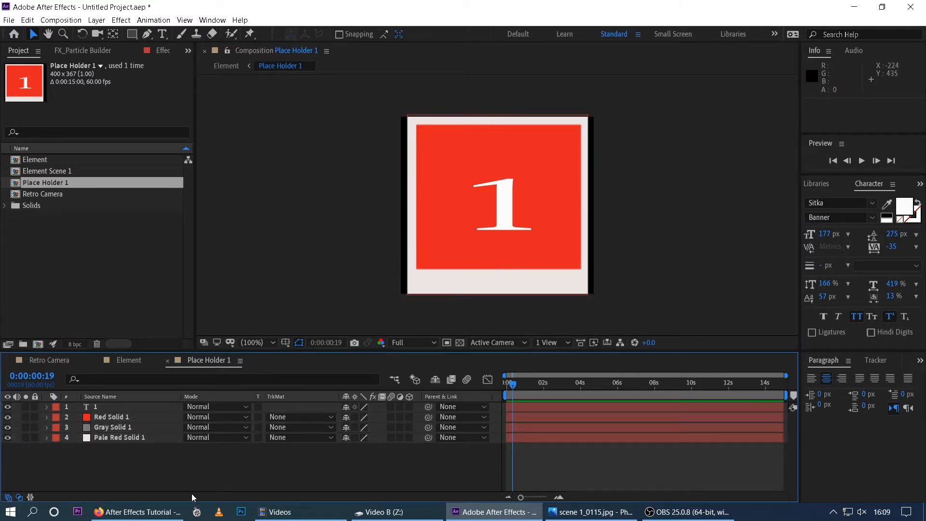
Step: Set the Place Holder 1 composition's width to 368 px to trim the black strips beside the print
{"action": "key", "text": "ctrl+k"}
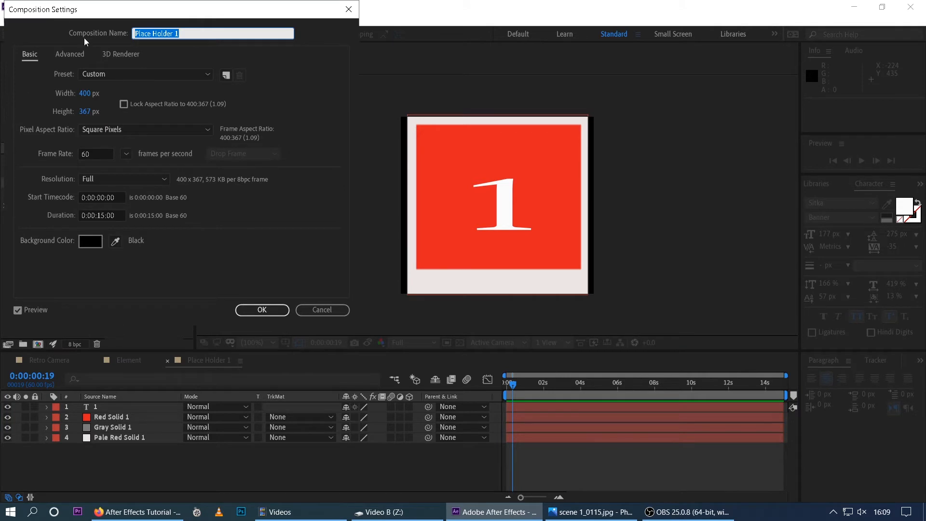
{"action": "left_click", "coordinate": [85, 93]}
{"action": "type", "text": "450"}
{"action": "key", "text": "Return"}
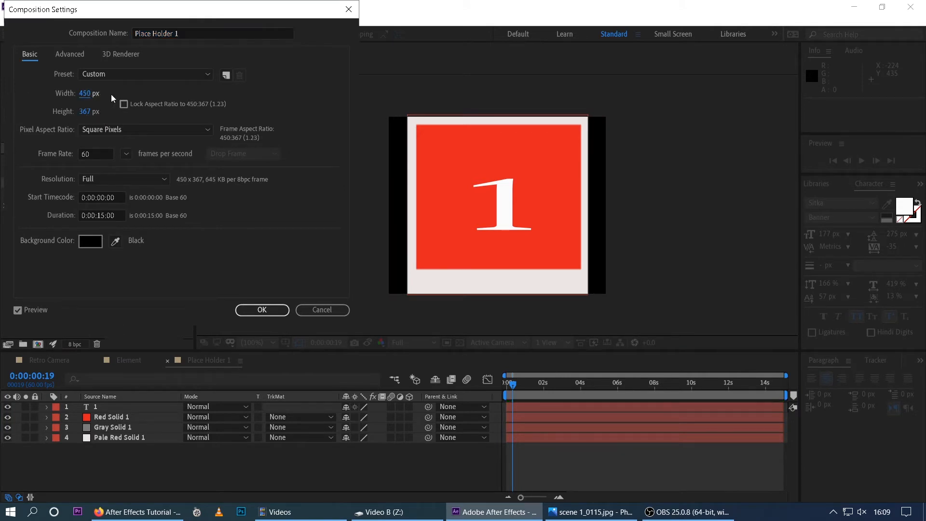
{"action": "left_click", "coordinate": [87, 94]}
{"action": "type", "text": "368"}
{"action": "key", "text": "Return"}
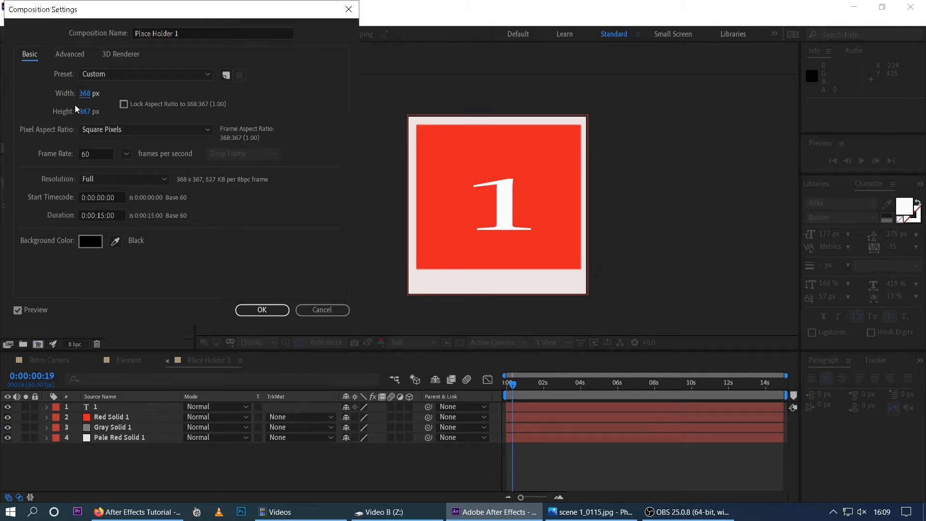
{"action": "left_click", "coordinate": [262, 309]}
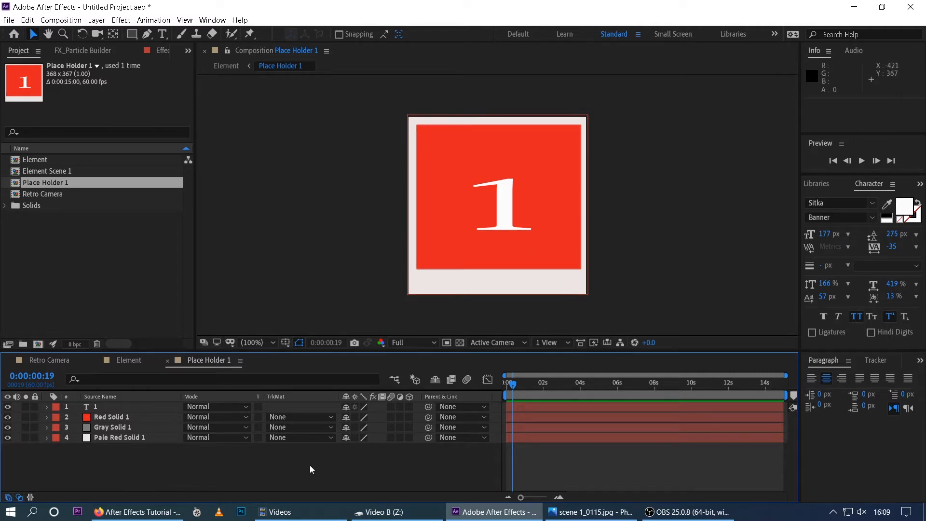
Step: Switch to File Explorer, find Pexels Videos 1550080 in the ALI > Videos folder, and add it as a layer to the Place Holder 1 composition
{"action": "left_click", "coordinate": [396, 511]}
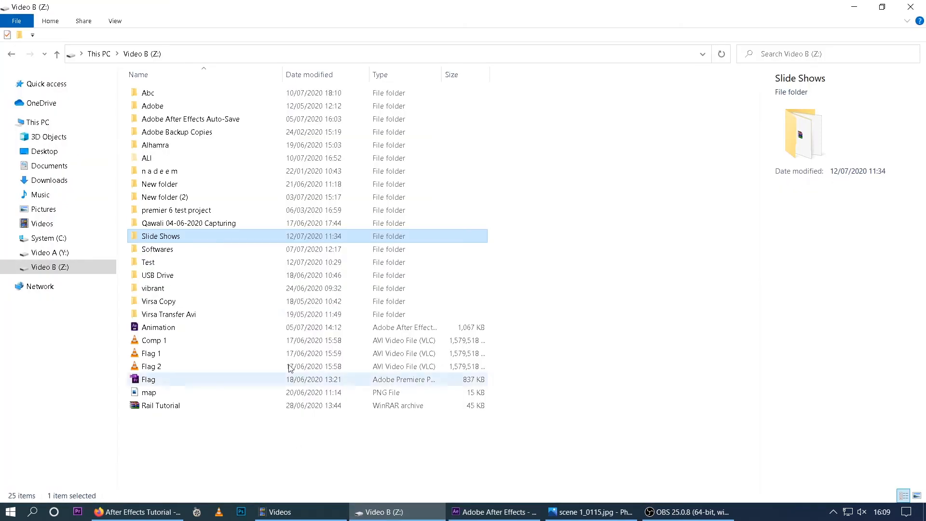
{"action": "left_click", "coordinate": [63, 266]}
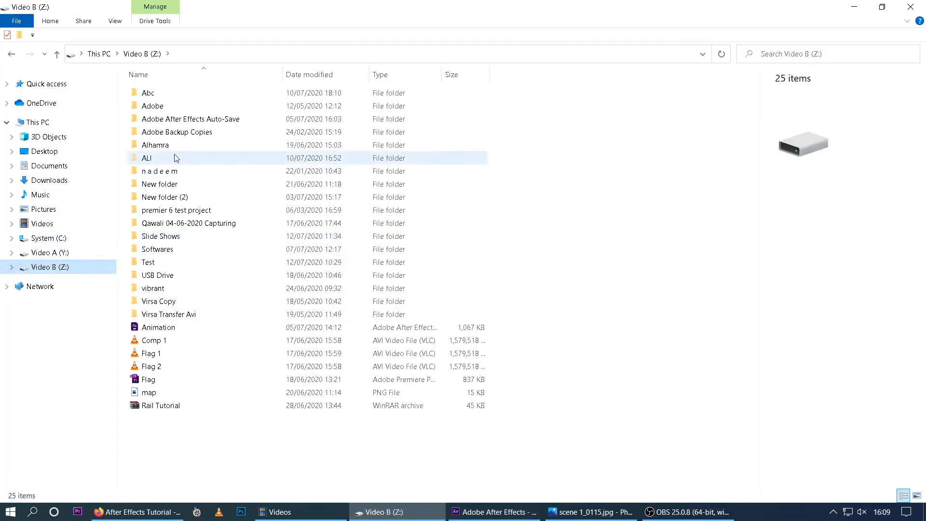
{"action": "double_click", "coordinate": [154, 169]}
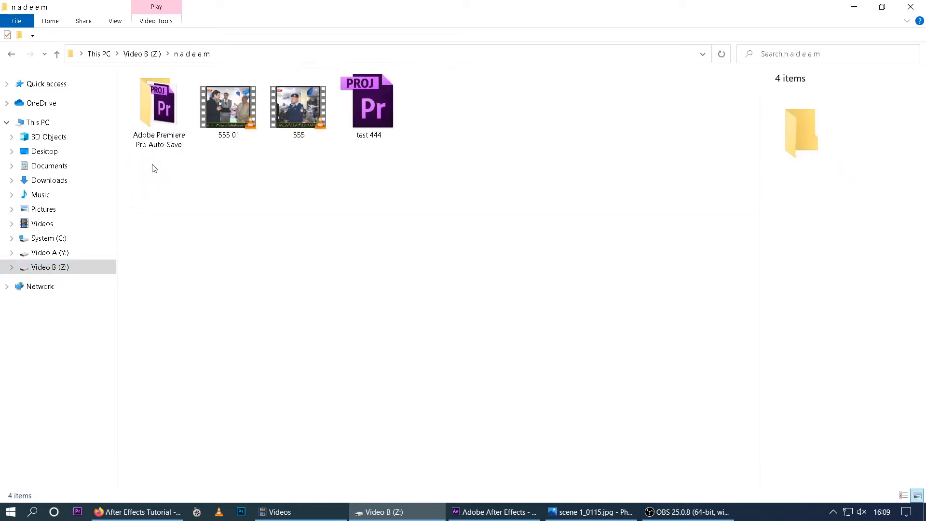
{"action": "left_click", "coordinate": [57, 54]}
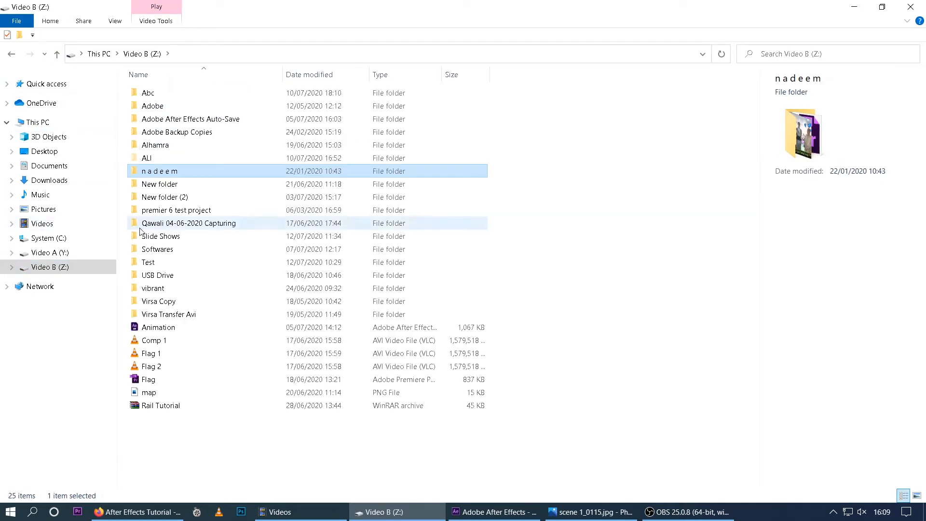
{"action": "double_click", "coordinate": [146, 159]}
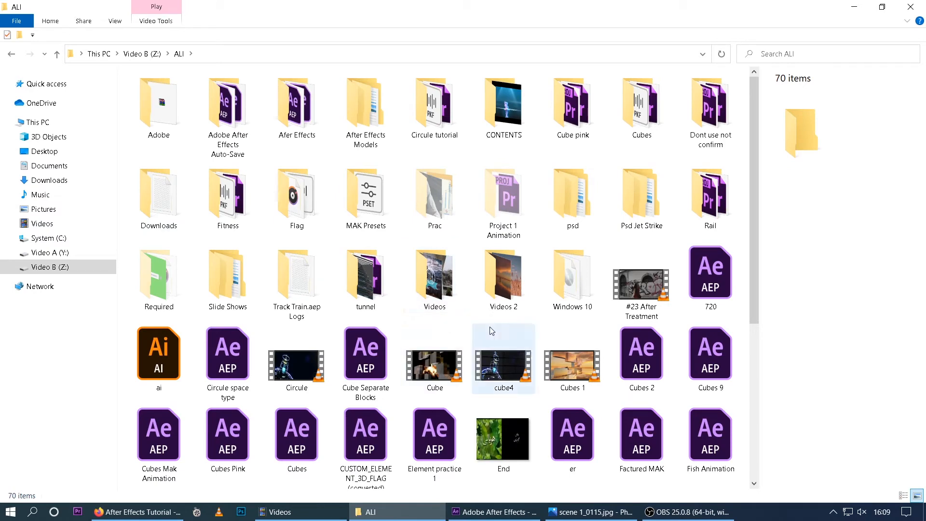
{"action": "double_click", "coordinate": [424, 282]}
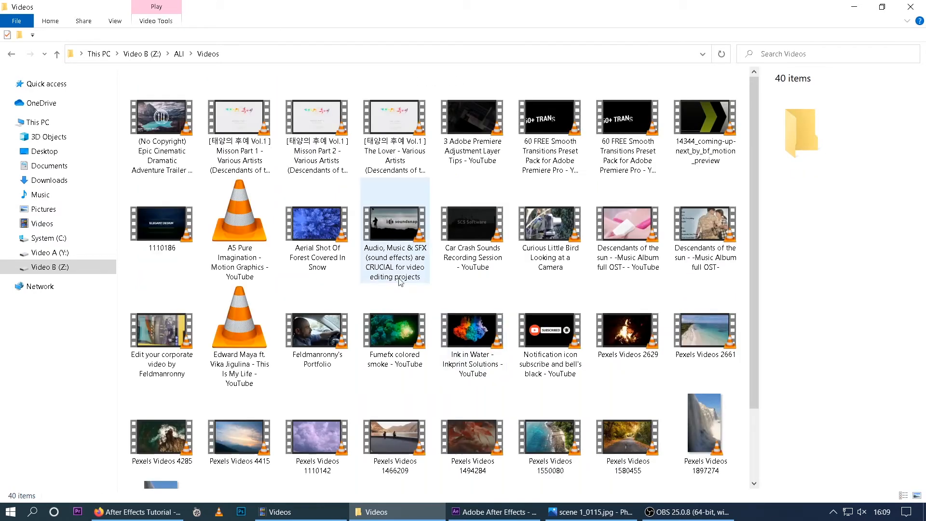
{"action": "scroll", "coordinate": [605, 389], "scroll_direction": "down", "scroll_amount": 2}
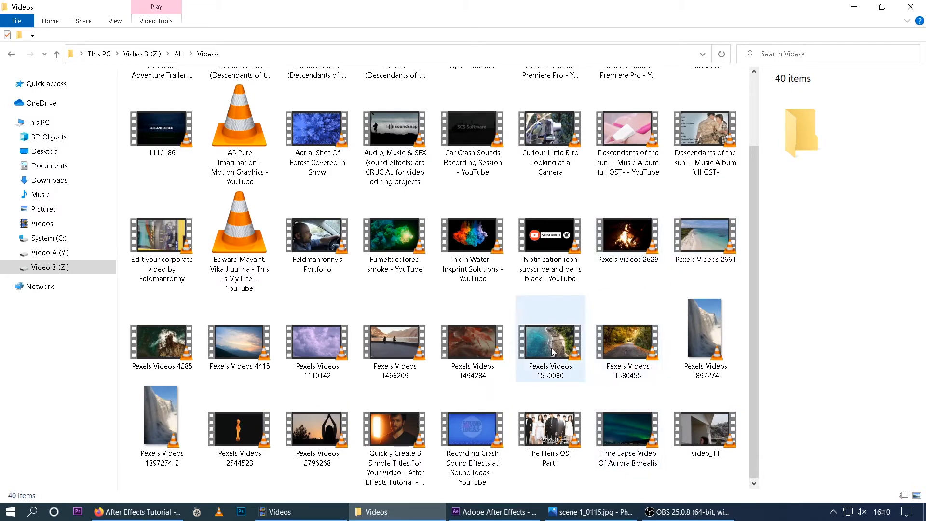
{"action": "left_click_drag", "start_coordinate": [552, 351], "coordinate": [129, 476]}
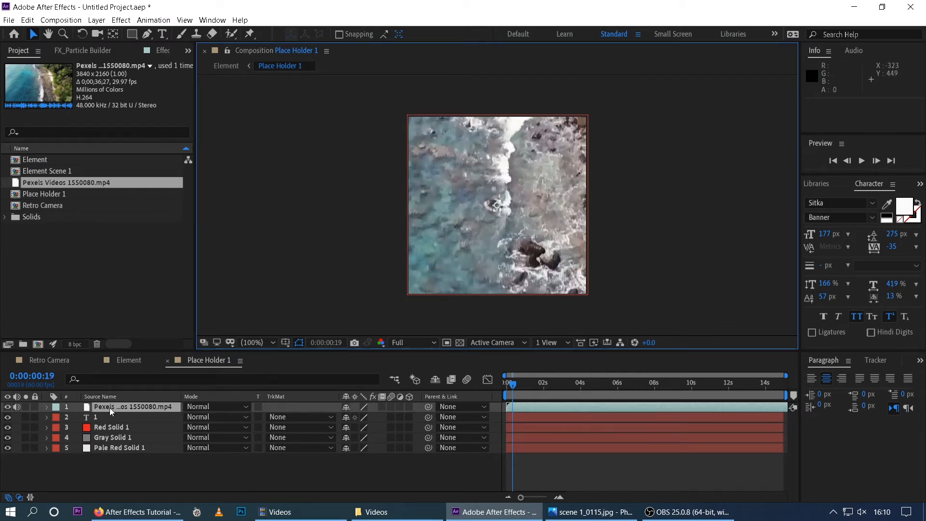
Step: Shrink the Pexels video layer to about 11% by 19% and place it directly below Gray Solid 1
{"action": "key", "text": "s"}
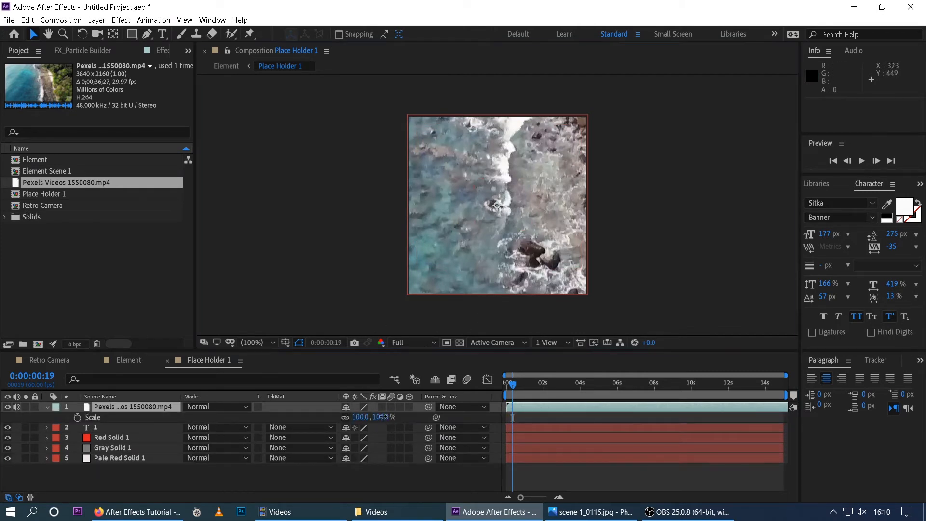
{"action": "left_click_drag", "start_coordinate": [382, 417], "coordinate": [342, 418]}
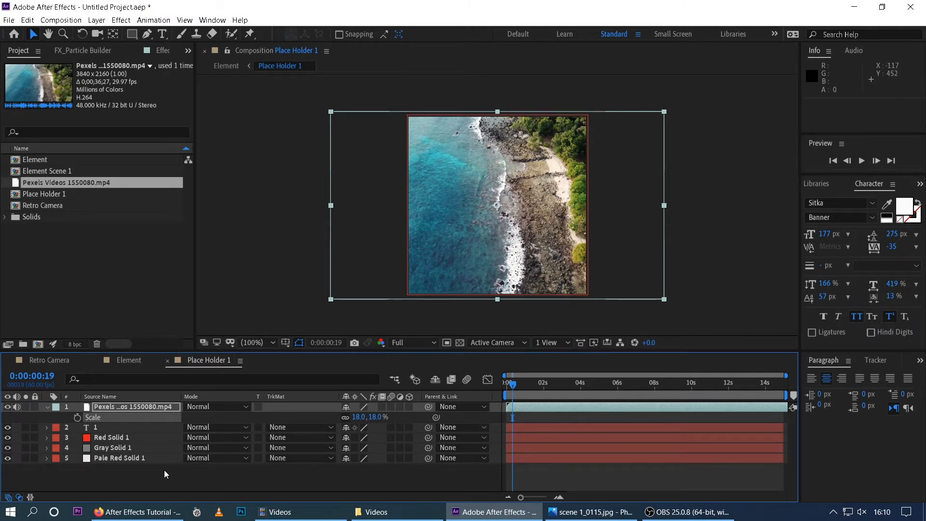
{"action": "left_click", "coordinate": [47, 407]}
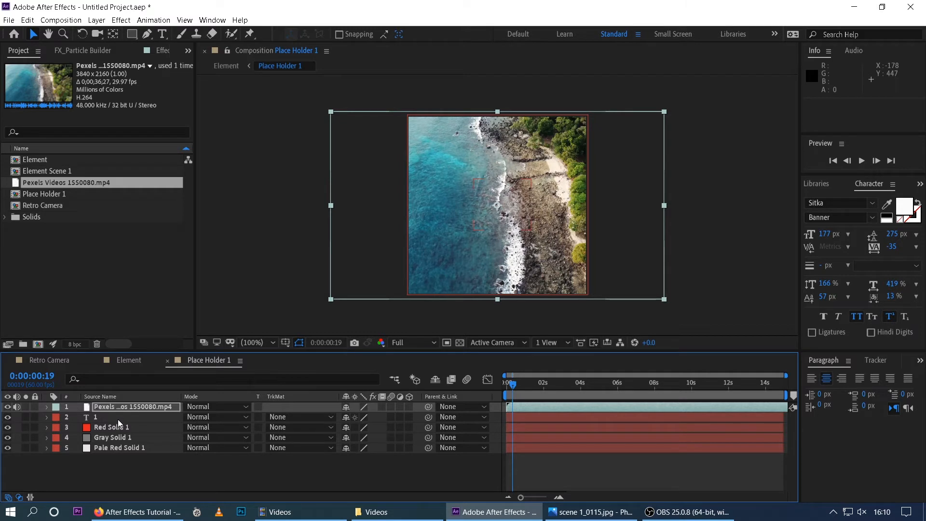
{"action": "left_click_drag", "start_coordinate": [108, 407], "coordinate": [112, 441]}
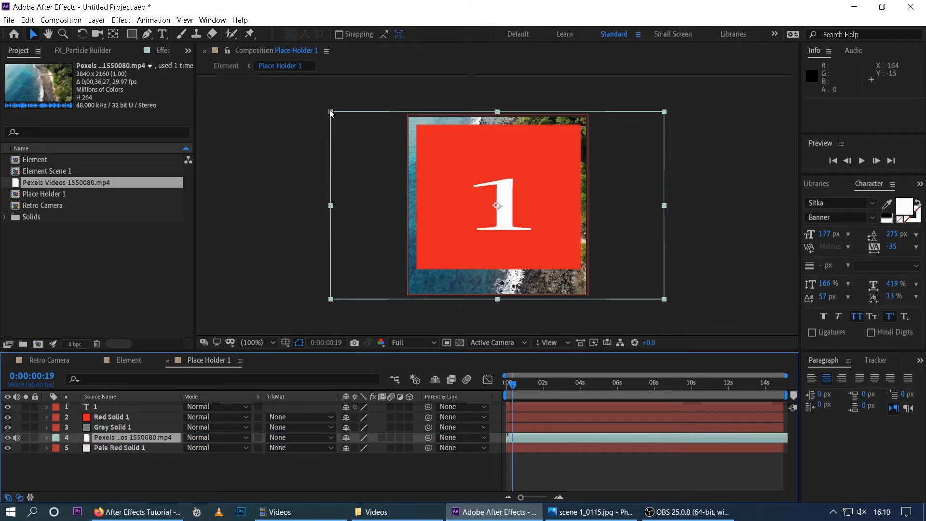
{"action": "left_click_drag", "start_coordinate": [330, 111], "coordinate": [398, 106]}
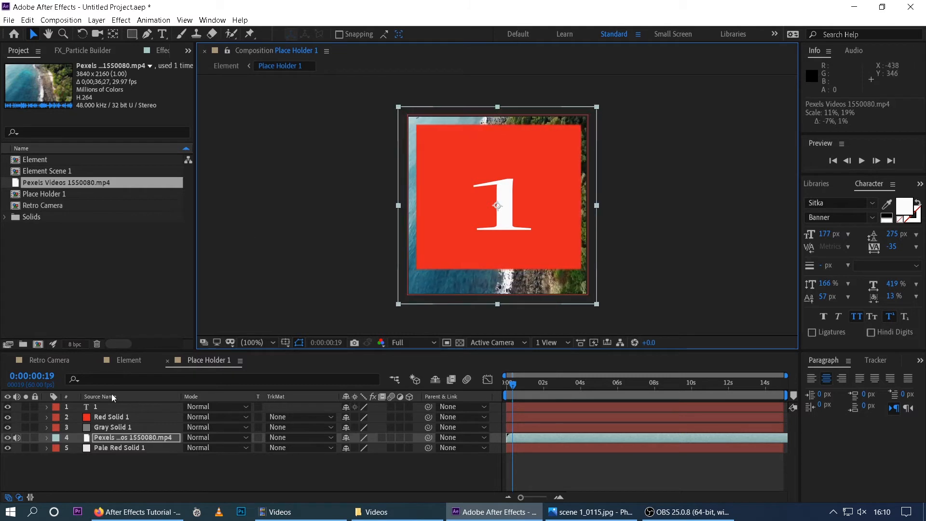
Step: Fit the Pexels video closely to the print frame at about 10% by 17% and place its layer directly below Red Solid 1
{"action": "left_click_drag", "start_coordinate": [111, 438], "coordinate": [94, 457]}
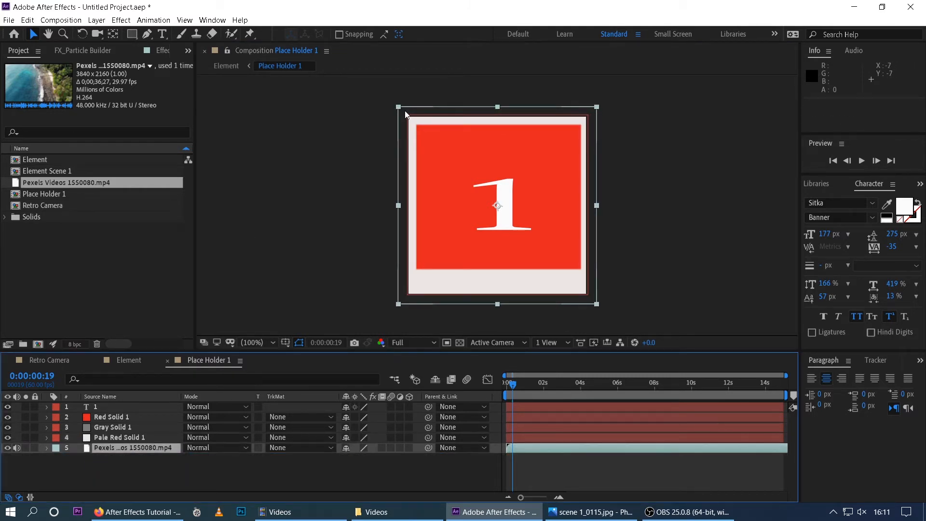
{"action": "left_click_drag", "start_coordinate": [398, 107], "coordinate": [408, 116]}
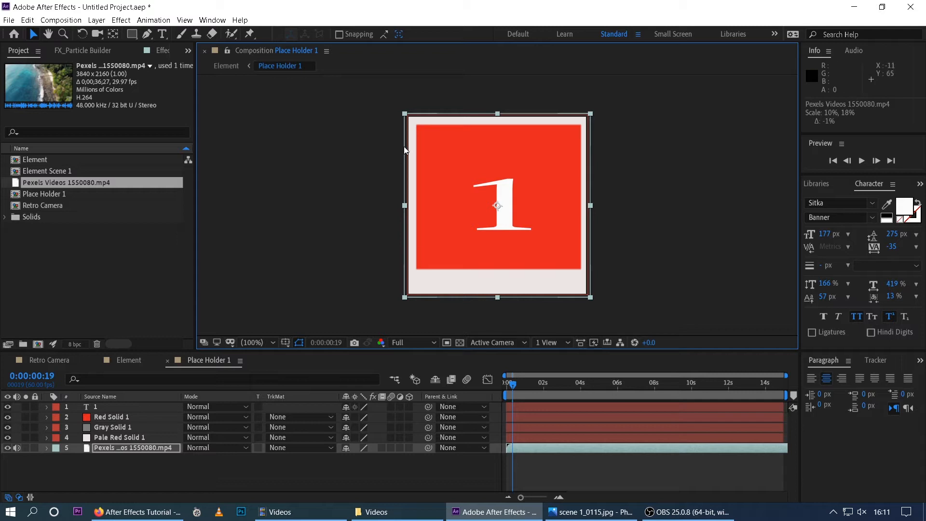
{"action": "mouse_move", "coordinate": [405, 118]}
{"action": "left_mouse_down"}
{"action": "mouse_move", "coordinate": [420, 121]}
{"action": "mouse_move", "coordinate": [404, 112]}
{"action": "left_mouse_up"}
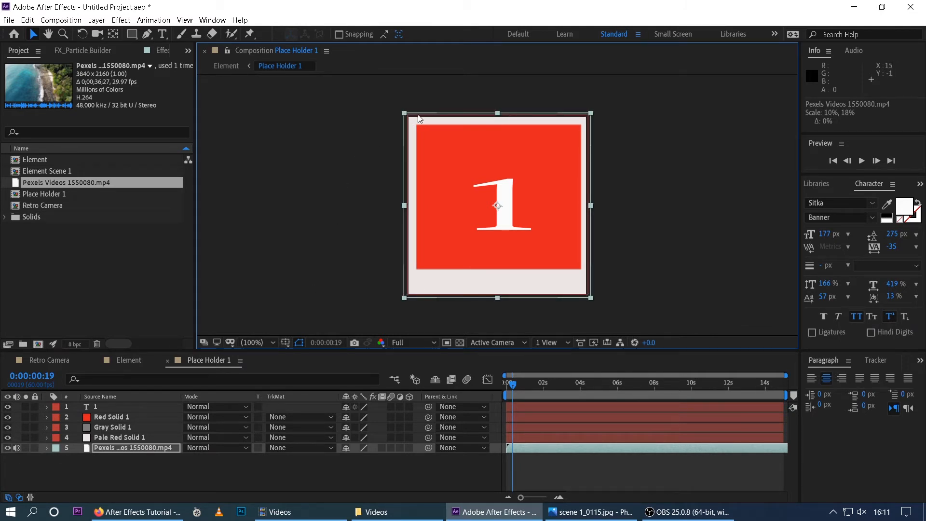
{"action": "left_click_drag", "start_coordinate": [406, 113], "coordinate": [394, 105]}
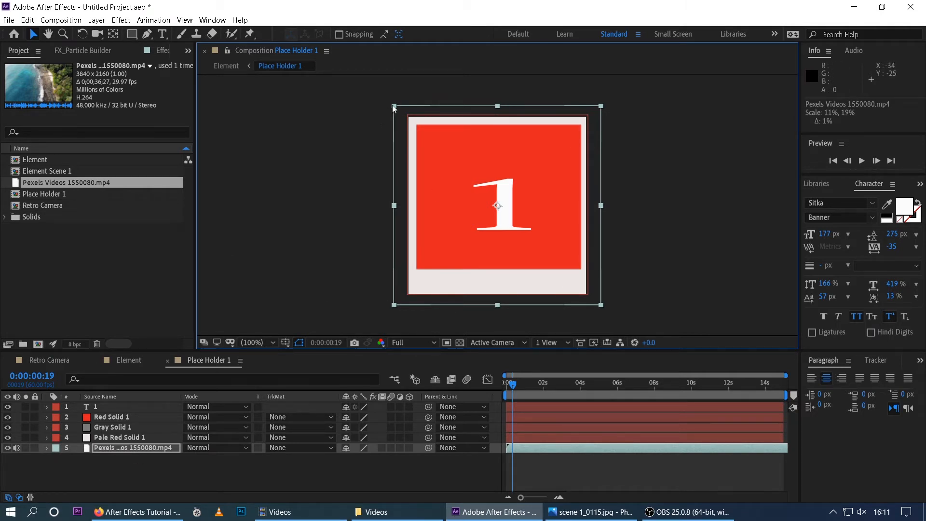
{"action": "mouse_move", "coordinate": [393, 106]}
{"action": "left_mouse_down"}
{"action": "mouse_move", "coordinate": [409, 126]}
{"action": "mouse_move", "coordinate": [395, 111]}
{"action": "left_mouse_up"}
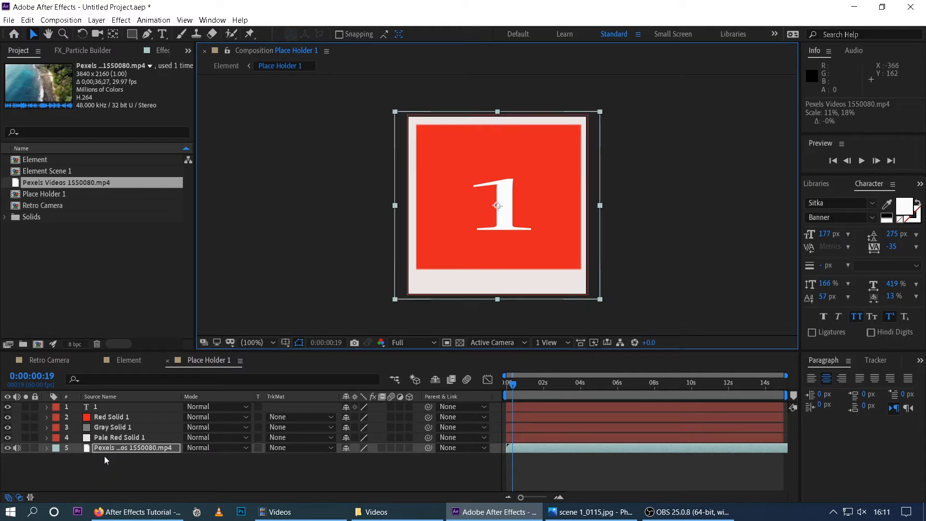
{"action": "left_click_drag", "start_coordinate": [89, 448], "coordinate": [97, 421]}
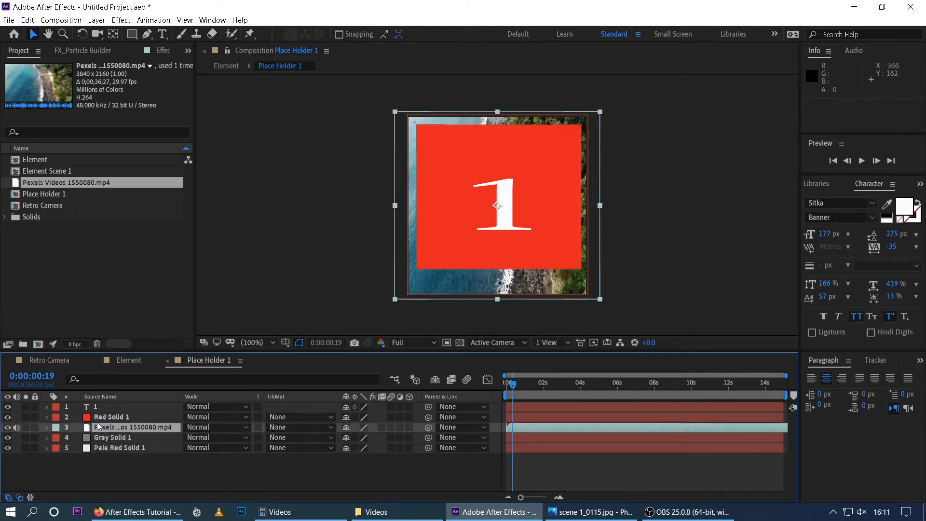
{"action": "left_click_drag", "start_coordinate": [395, 112], "coordinate": [405, 117]}
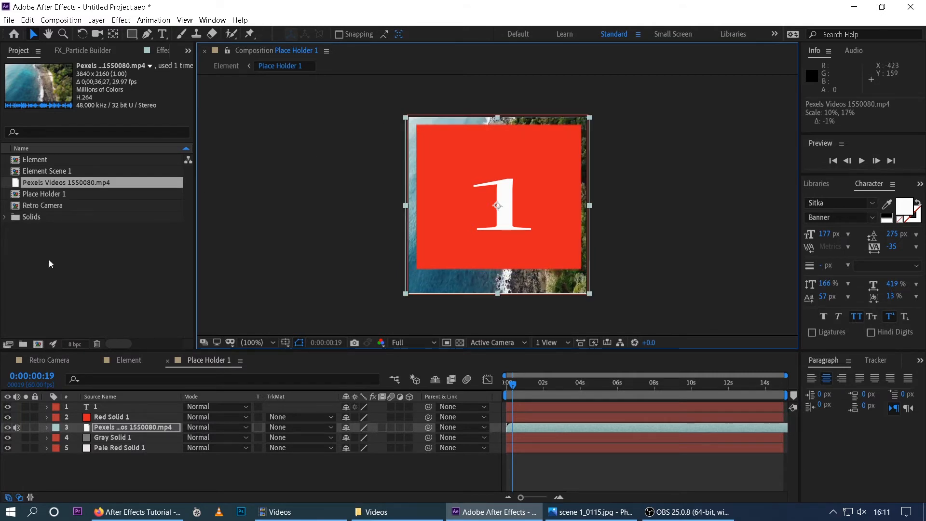
Step: Place the Pexels video layer directly below the "1" text and move the resized clip outside the print frame to about -234, 271.5
{"action": "left_click_drag", "start_coordinate": [89, 426], "coordinate": [91, 415]}
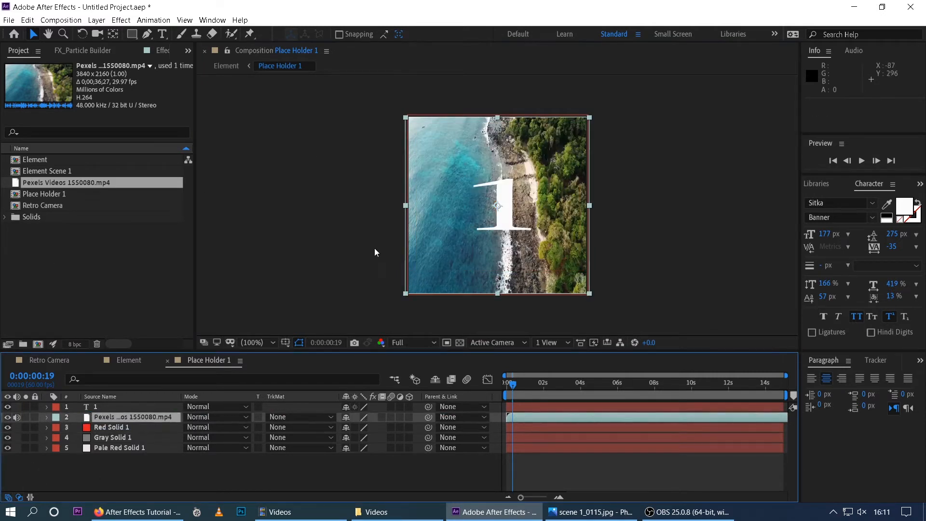
{"action": "mouse_move", "coordinate": [412, 120]}
{"action": "left_mouse_down"}
{"action": "mouse_move", "coordinate": [431, 133]}
{"action": "mouse_move", "coordinate": [397, 127]}
{"action": "left_mouse_up"}
{"action": "left_click_drag", "start_coordinate": [416, 212], "coordinate": [201, 260]}
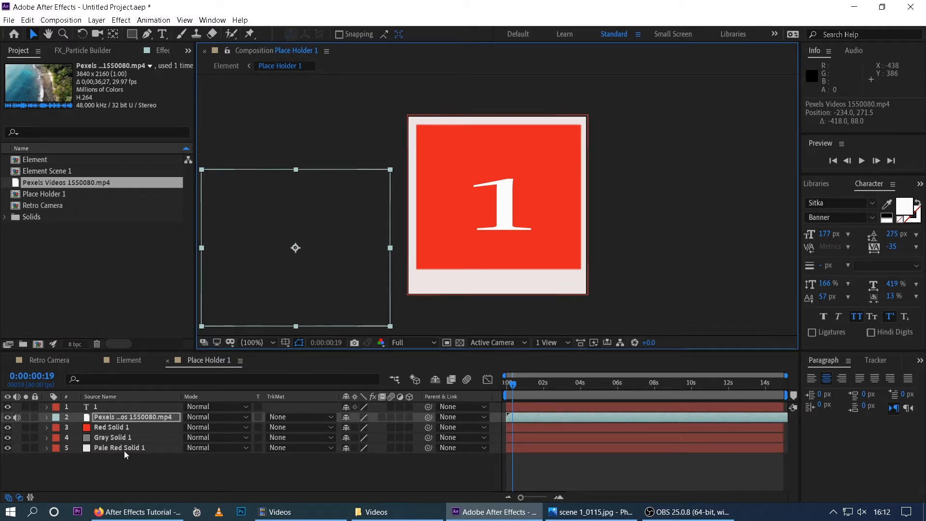
Step: Return to the Element composition and collapse the Place Holder 1 layer's properties
{"action": "left_click", "coordinate": [123, 361]}
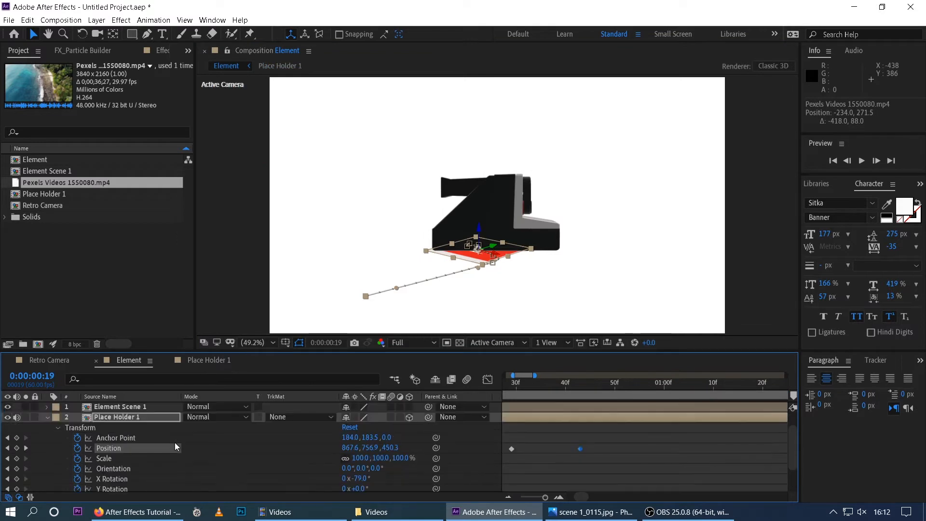
{"action": "left_click", "coordinate": [50, 417]}
{"action": "left_click", "coordinate": [49, 417]}
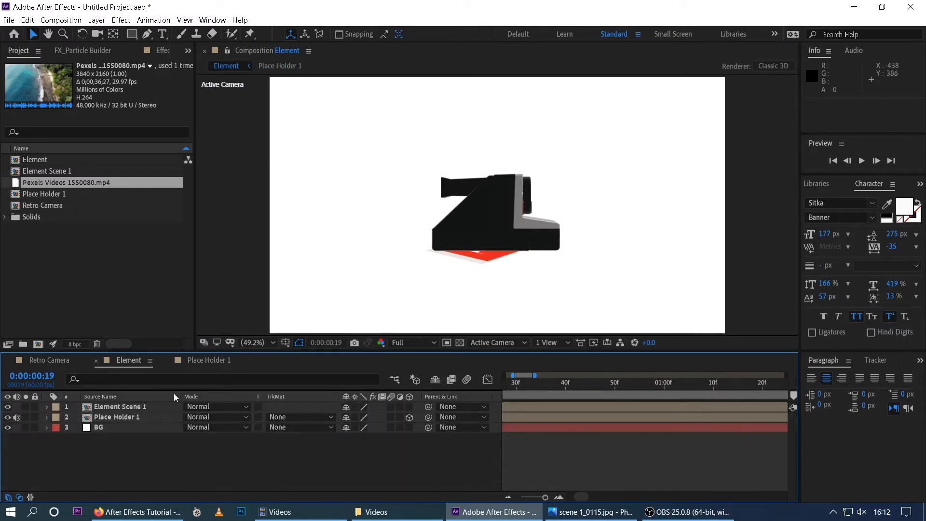
Step: In the Place Holder 1 composition, hide the text layer "1", the Pexels video layer and Red Solid 1
{"action": "left_click", "coordinate": [198, 361]}
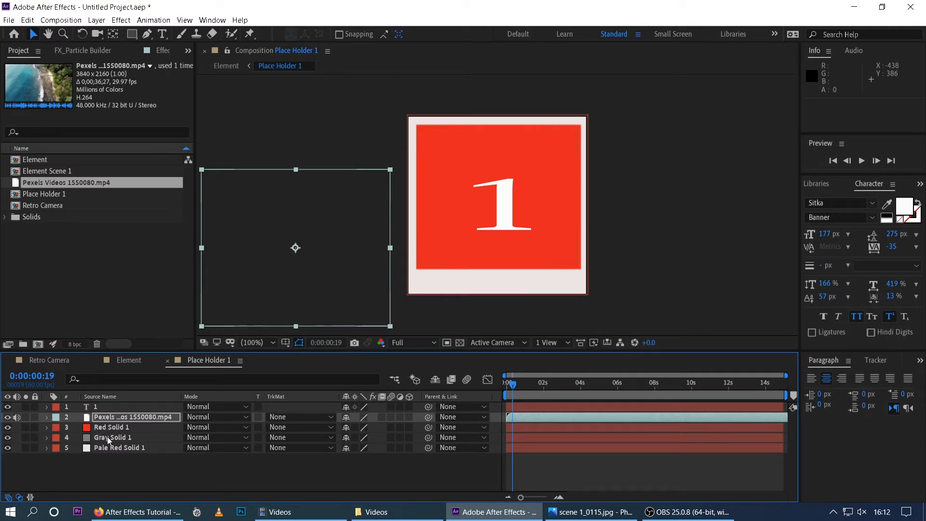
{"action": "left_click", "coordinate": [100, 448]}
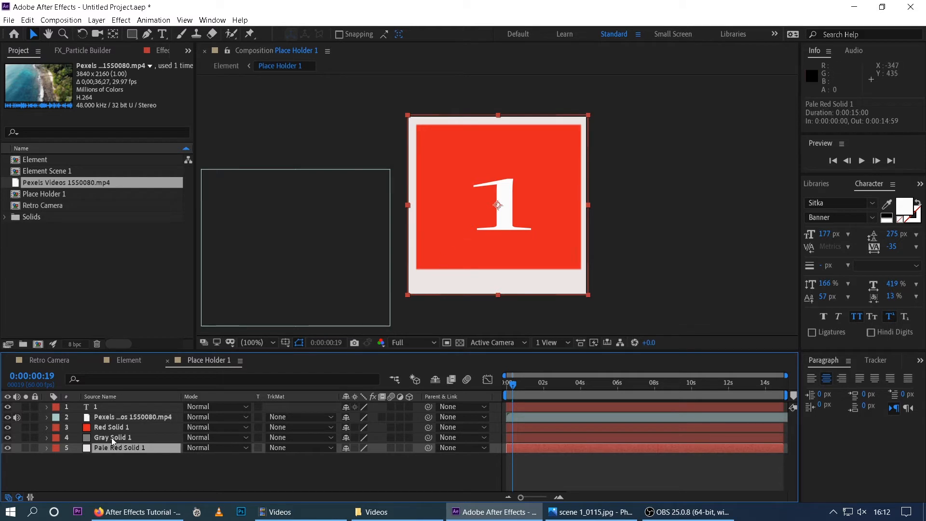
{"action": "left_click", "coordinate": [7, 406]}
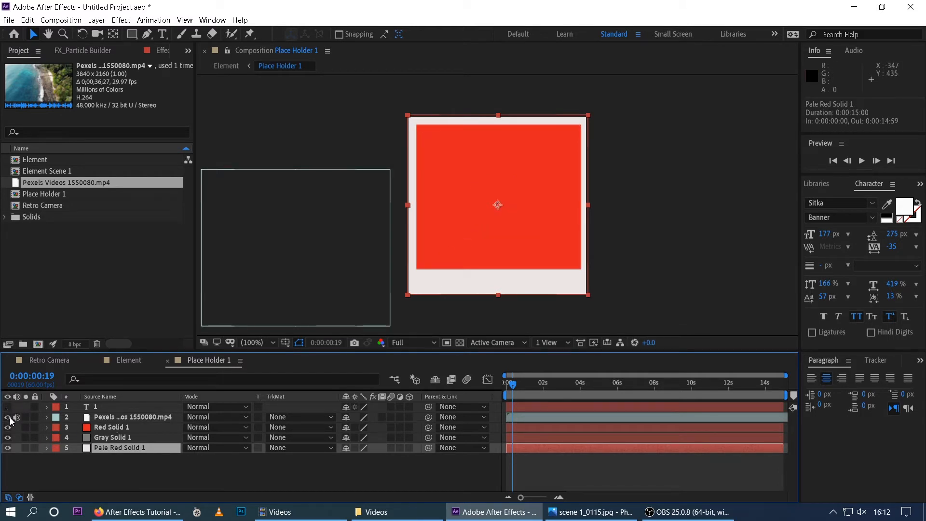
{"action": "left_click", "coordinate": [9, 417]}
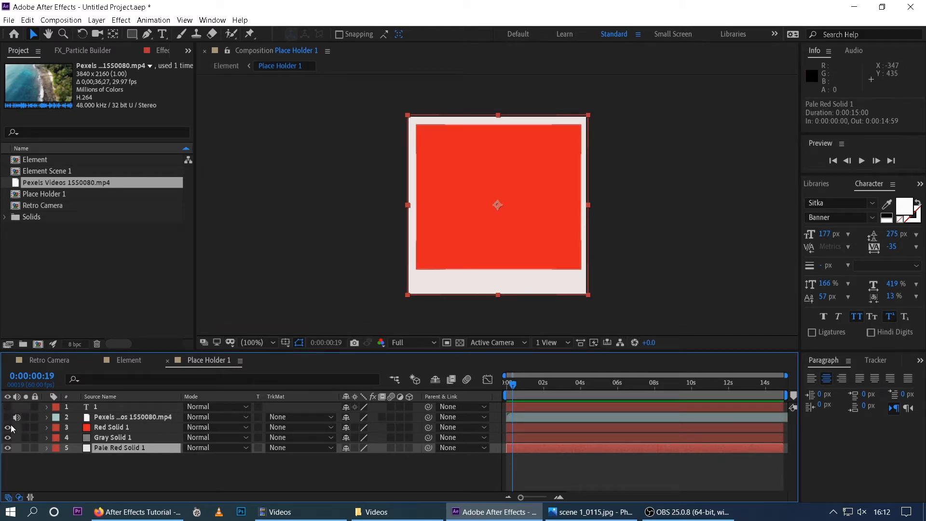
{"action": "left_click", "coordinate": [8, 428]}
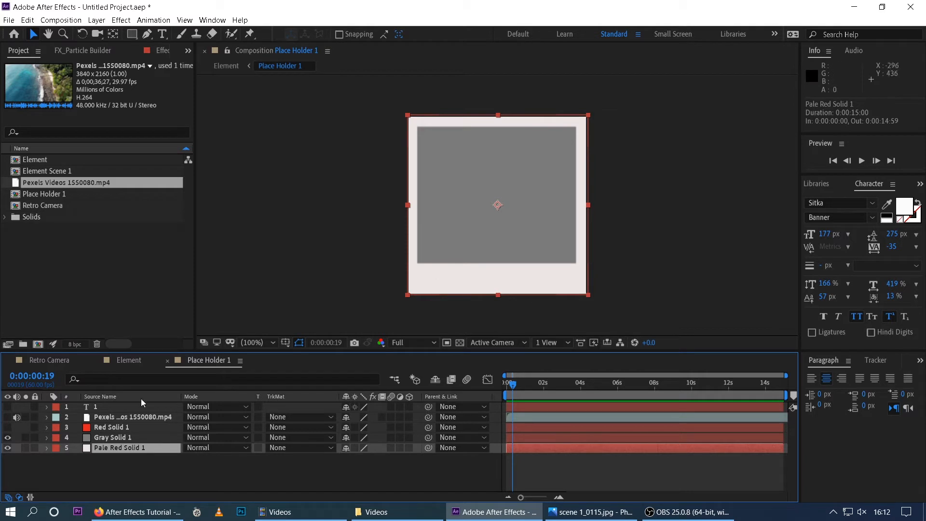
Step: Toggle Gray Solid 1's visibility to compare the Polaroid frame with and without its picture area
{"action": "left_click", "coordinate": [7, 437]}
{"action": "left_click", "coordinate": [7, 437]}
{"action": "left_click", "coordinate": [8, 437]}
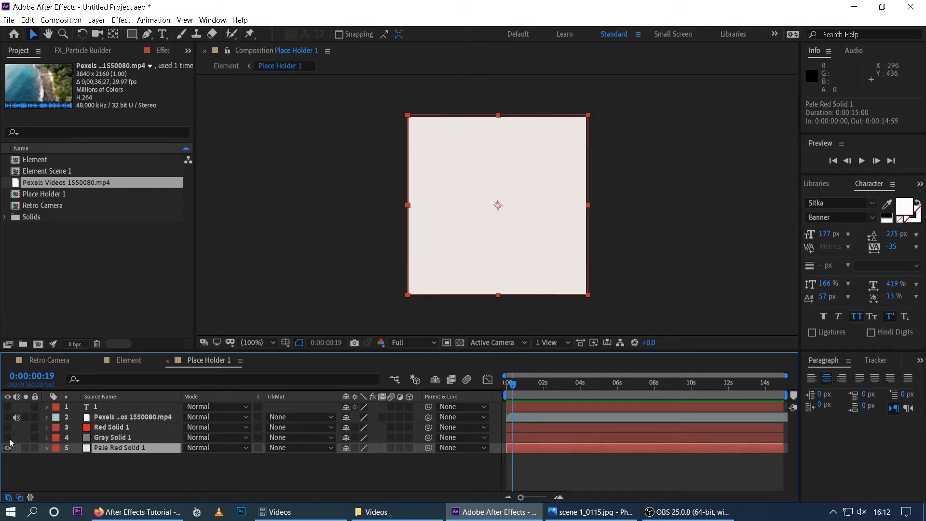
{"action": "left_click", "coordinate": [8, 438]}
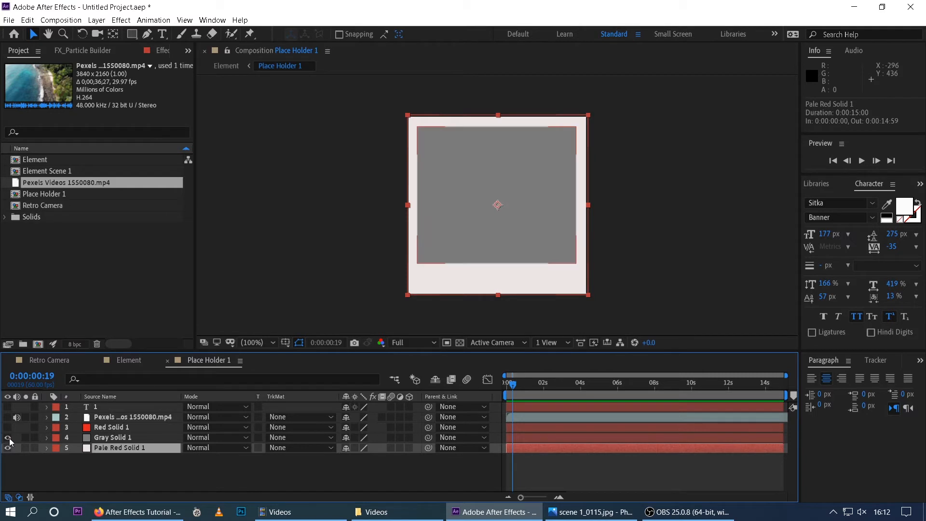
{"action": "left_click", "coordinate": [101, 437]}
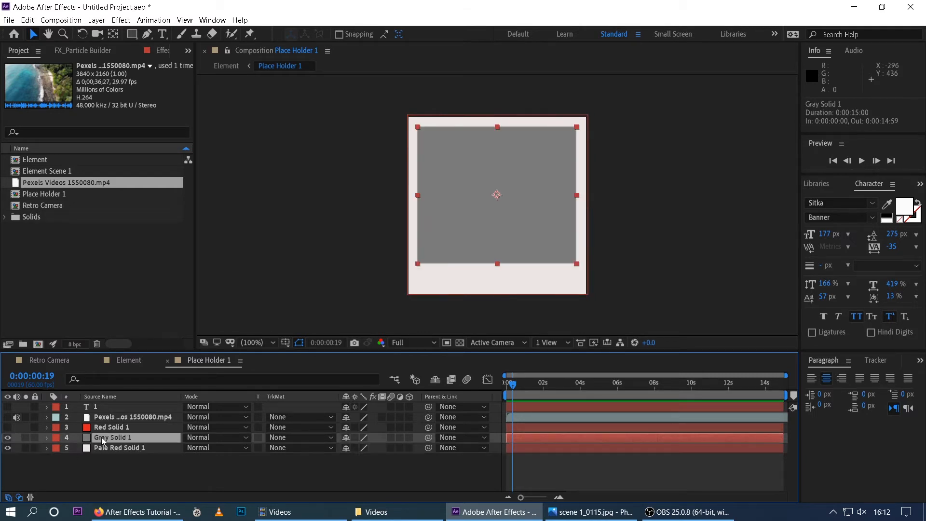
Step: Draw a rectangular mask on Pale Red Solid 1 that matches the area covered by the gray solid
{"action": "left_click", "coordinate": [108, 446]}
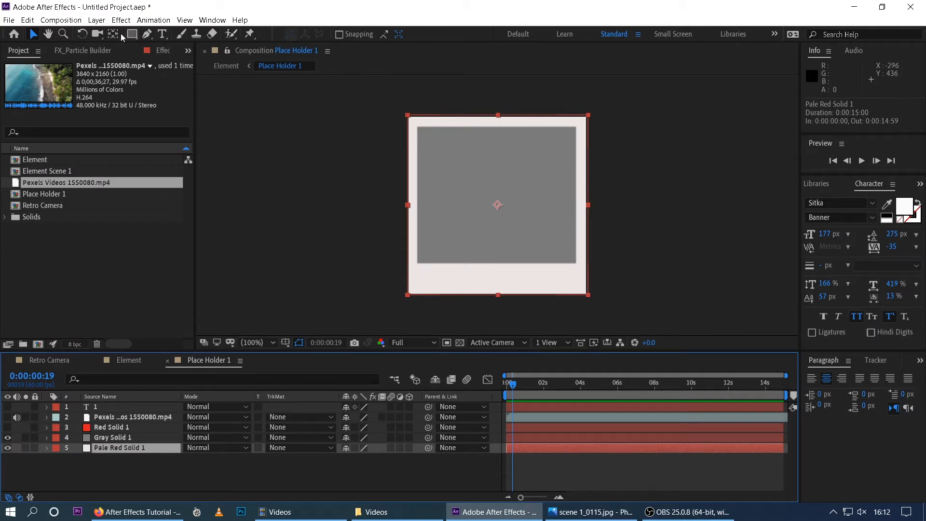
{"action": "left_click", "coordinate": [134, 36]}
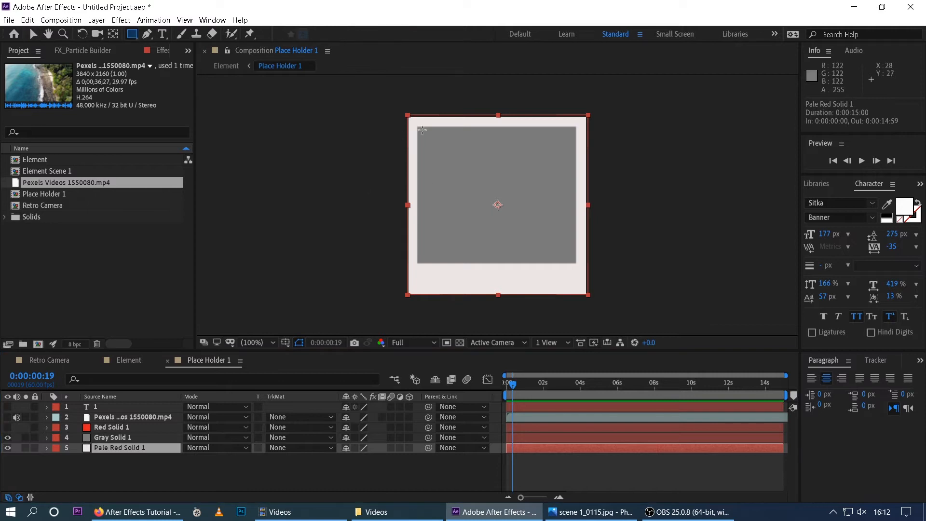
{"action": "left_click_drag", "start_coordinate": [418, 127], "coordinate": [576, 263]}
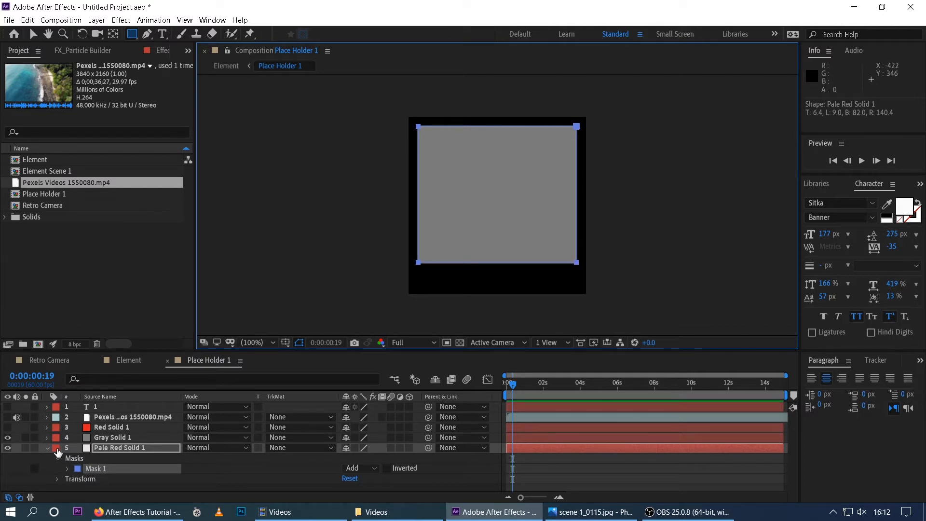
Step: Hide Gray Solid 1 and set the mode of the Pale Red Solid 1 mask to Subtract
{"action": "left_click", "coordinate": [7, 437]}
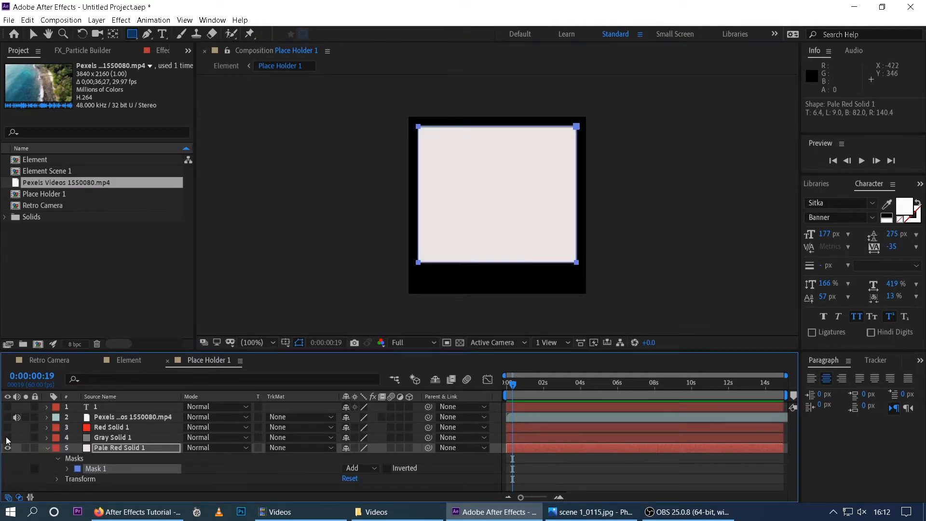
{"action": "left_click", "coordinate": [68, 469]}
{"action": "scroll", "coordinate": [297, 482], "scroll_direction": "down", "scroll_amount": 3}
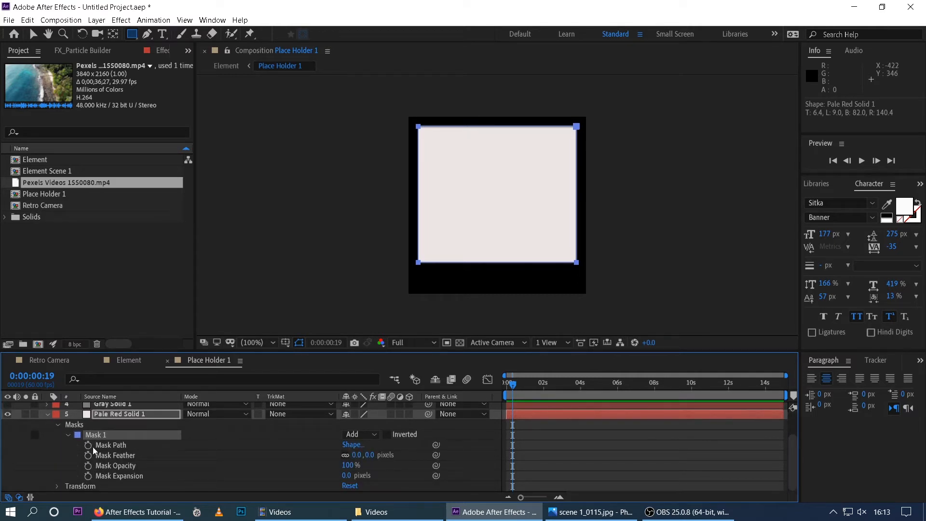
{"action": "left_click", "coordinate": [374, 436]}
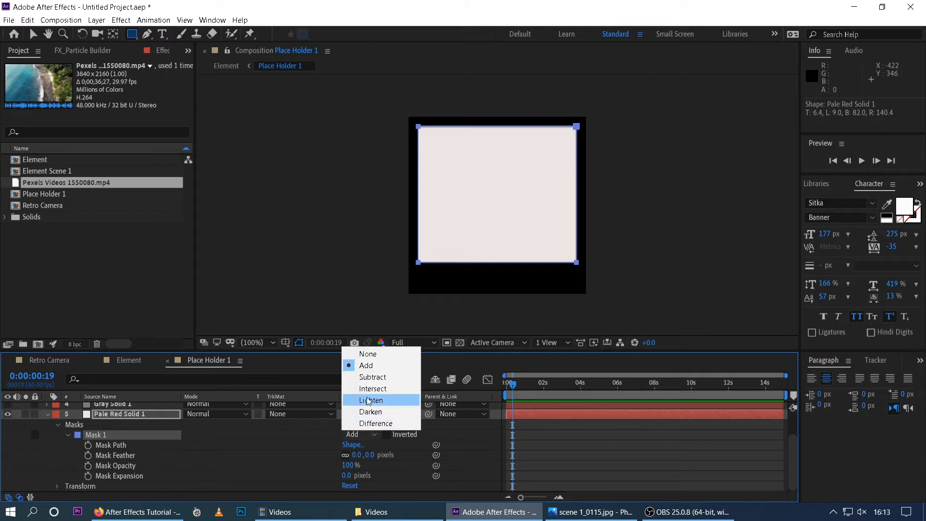
{"action": "left_click", "coordinate": [381, 378]}
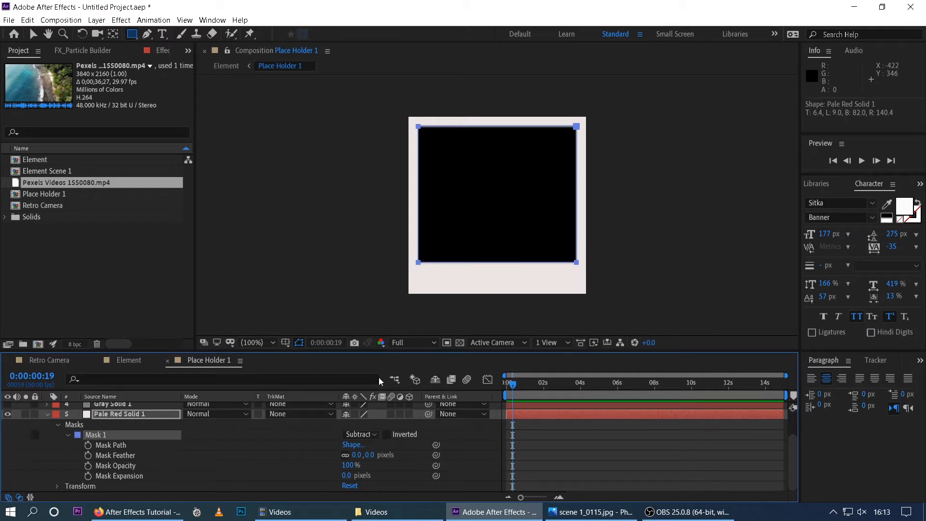
{"action": "left_click", "coordinate": [46, 414]}
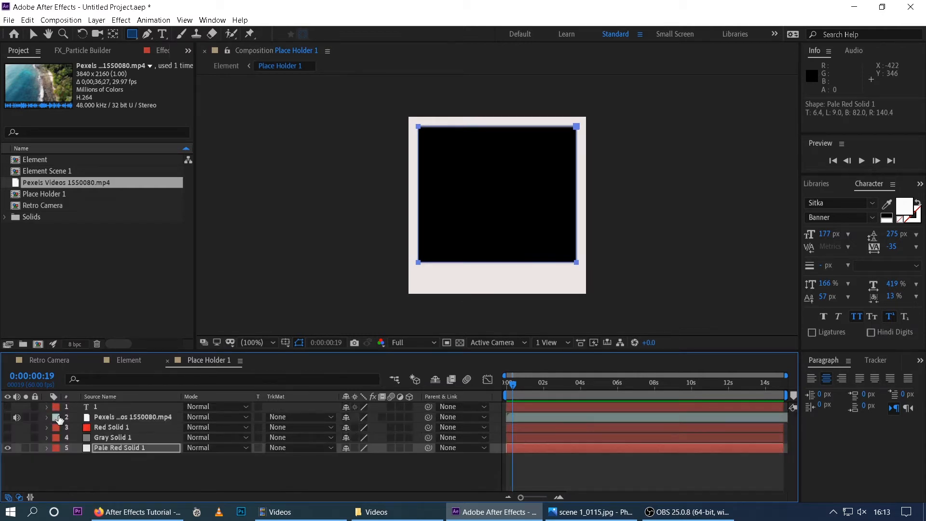
Step: Show the Pexels video layer again and move it over the Polaroid frame
{"action": "left_click", "coordinate": [7, 417]}
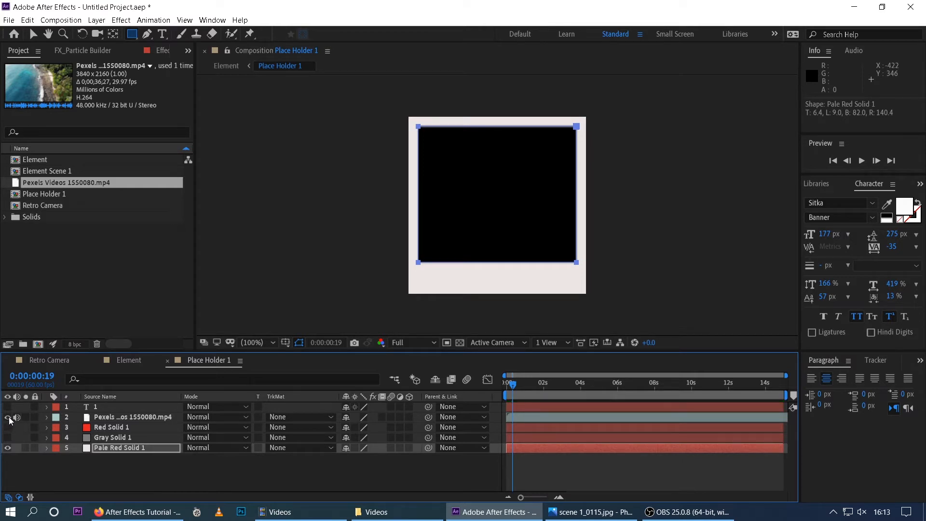
{"action": "left_click", "coordinate": [123, 416]}
{"action": "left_click_drag", "start_coordinate": [284, 279], "coordinate": [479, 228]}
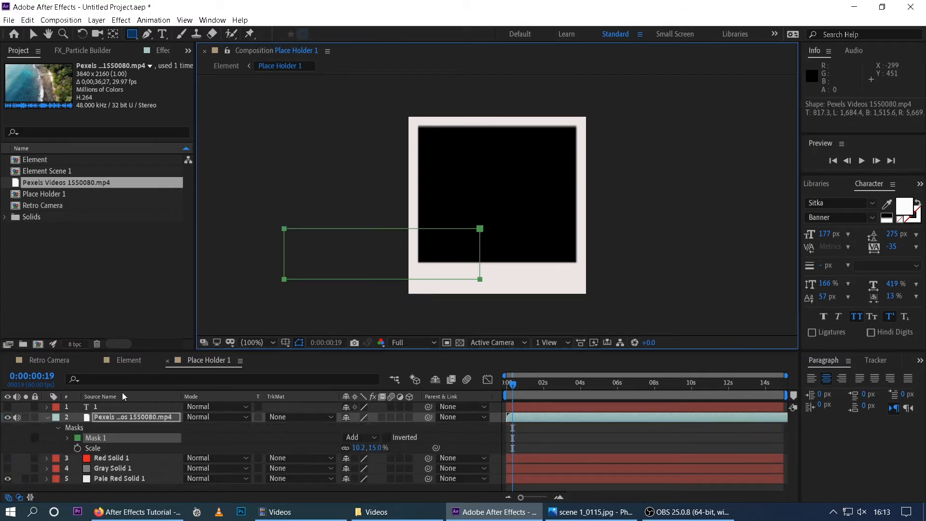
{"action": "key", "text": "Delete"}
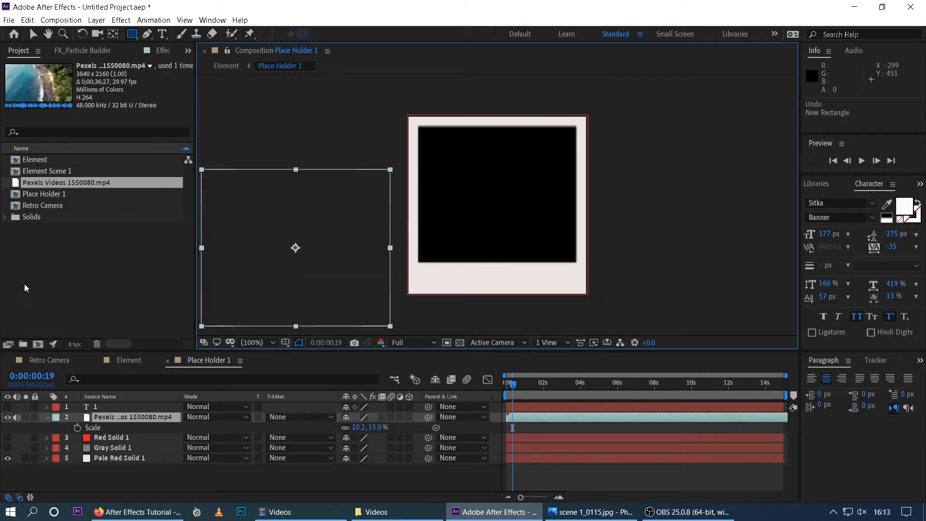
{"action": "left_click", "coordinate": [32, 33]}
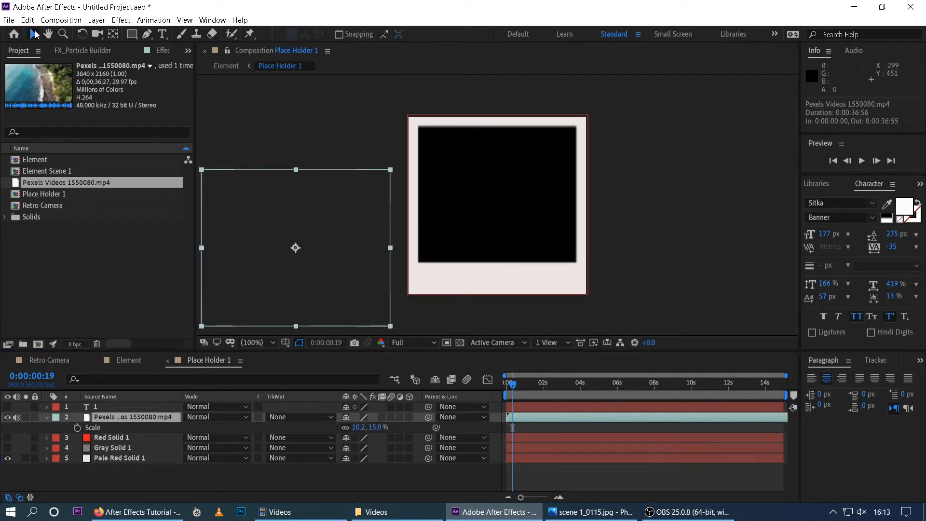
{"action": "left_click_drag", "start_coordinate": [281, 268], "coordinate": [478, 235]}
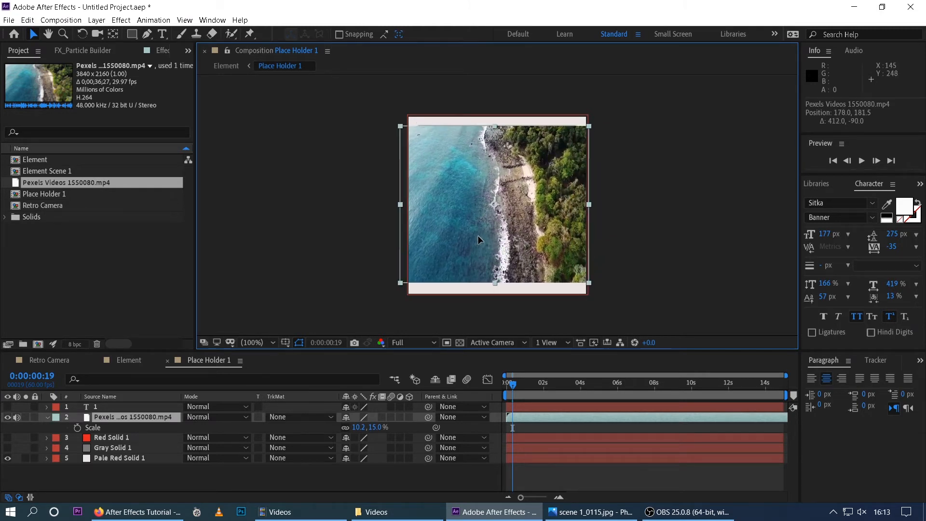
Step: Place the video layer beneath Pale Red Solid 1 and reposition it to about 172, 161.5 so it fills the frame's opening
{"action": "left_click_drag", "start_coordinate": [88, 417], "coordinate": [85, 468]}
{"action": "mouse_move", "coordinate": [497, 226]}
{"action": "left_mouse_down"}
{"action": "mouse_move", "coordinate": [489, 228]}
{"action": "mouse_move", "coordinate": [491, 213]}
{"action": "left_mouse_up"}
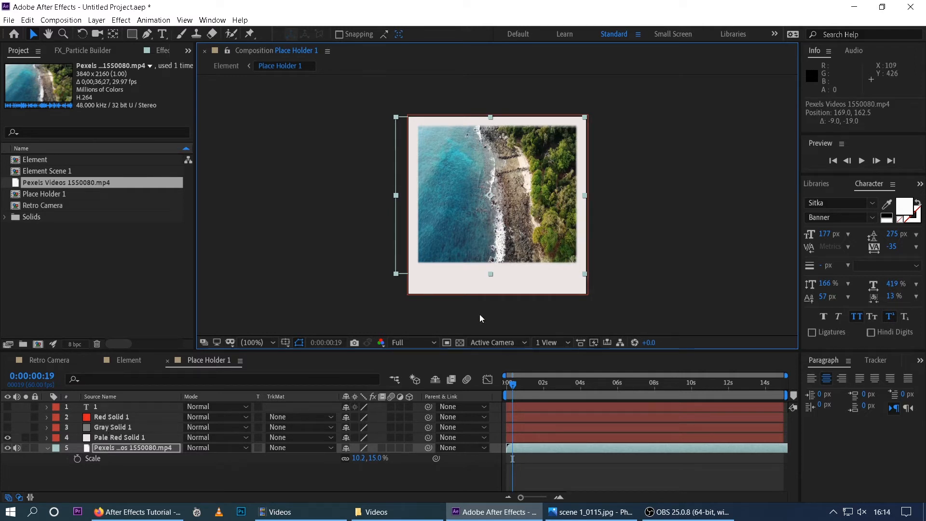
{"action": "left_click_drag", "start_coordinate": [488, 253], "coordinate": [494, 242]}
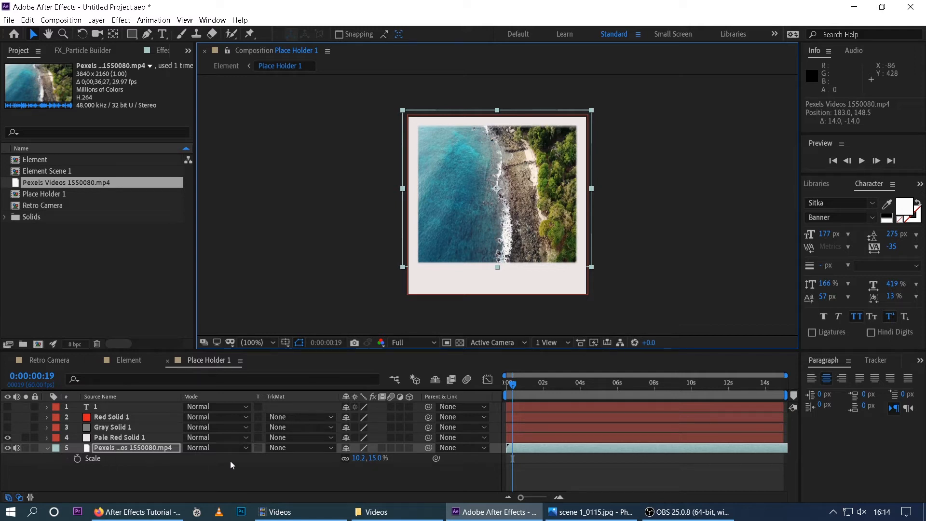
{"action": "left_click_drag", "start_coordinate": [494, 216], "coordinate": [472, 228]}
Step: Toggle the text layer "1", Red Solid 1 and Gray Solid 1 on and off to compare them with the framed video
{"action": "left_click", "coordinate": [8, 408]}
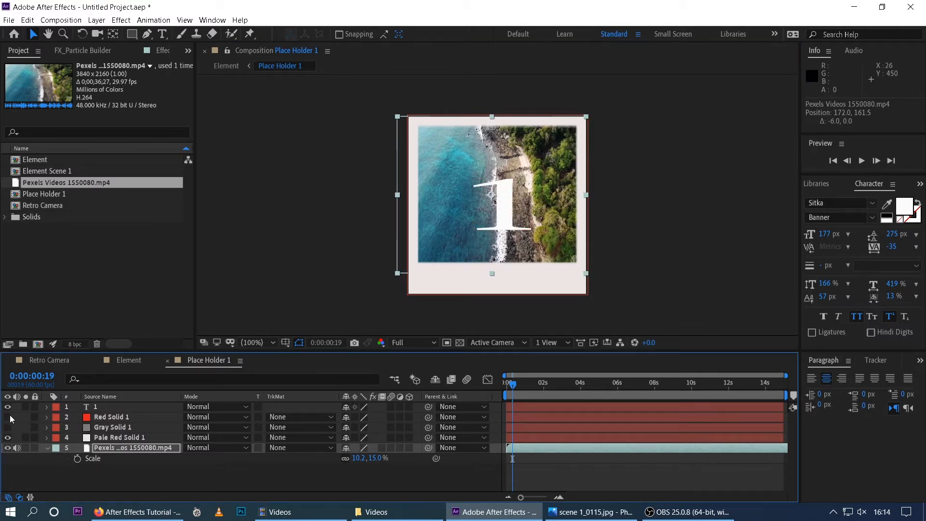
{"action": "left_click", "coordinate": [8, 416]}
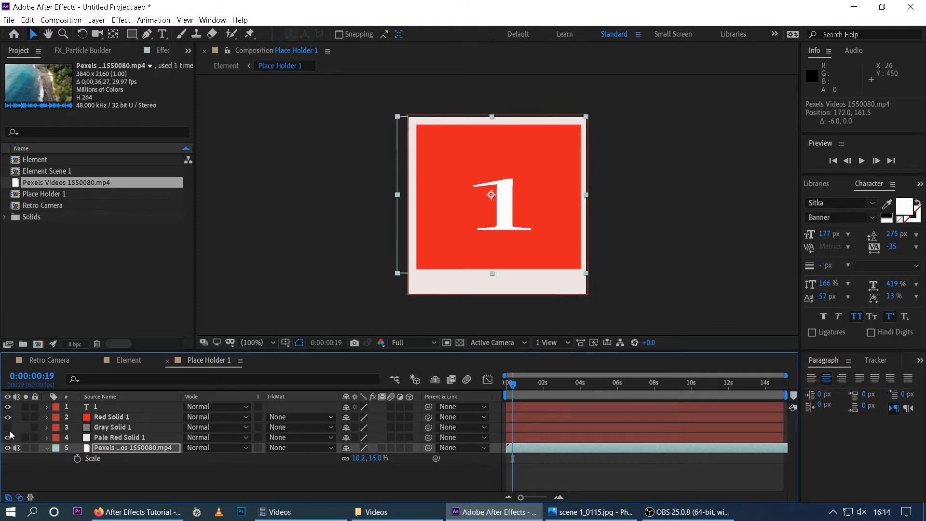
{"action": "left_click", "coordinate": [8, 417]}
{"action": "left_click", "coordinate": [108, 416]}
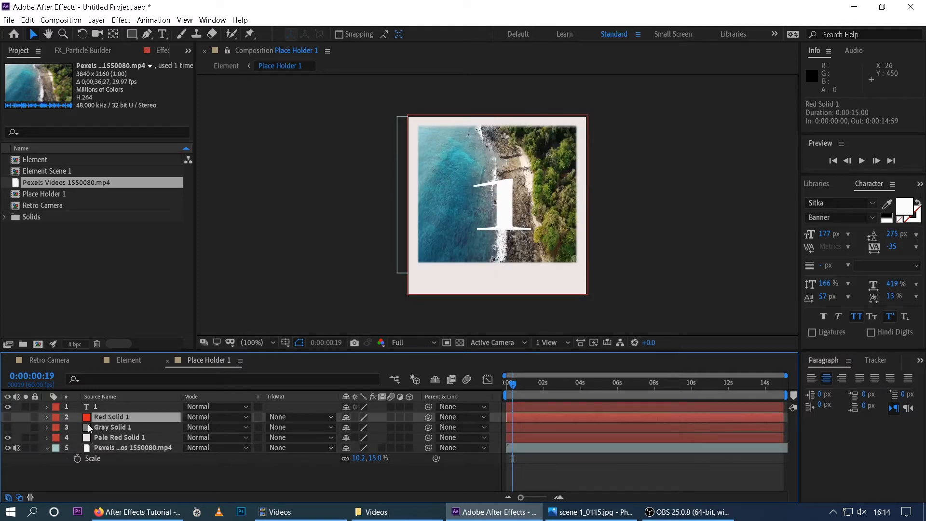
{"action": "left_click", "coordinate": [8, 427]}
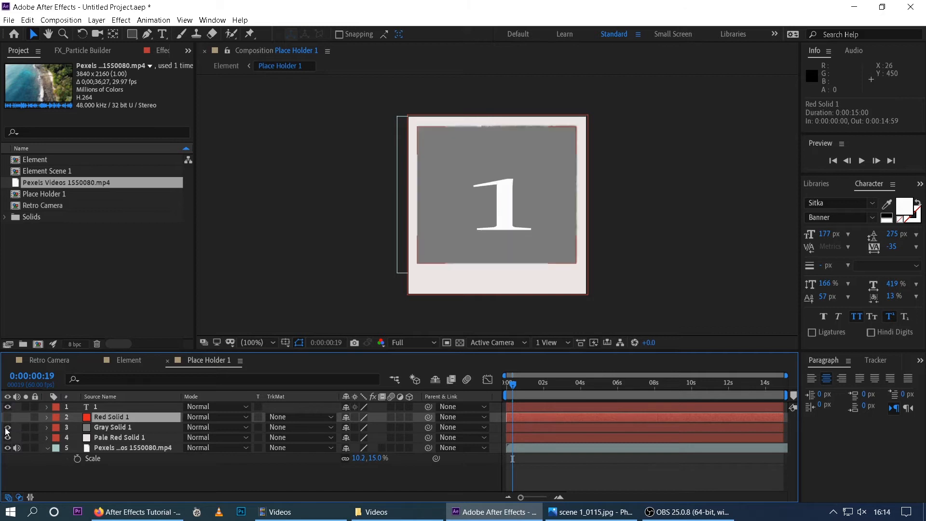
{"action": "left_click", "coordinate": [7, 417]}
{"action": "left_click", "coordinate": [7, 417]}
{"action": "left_click", "coordinate": [7, 427]}
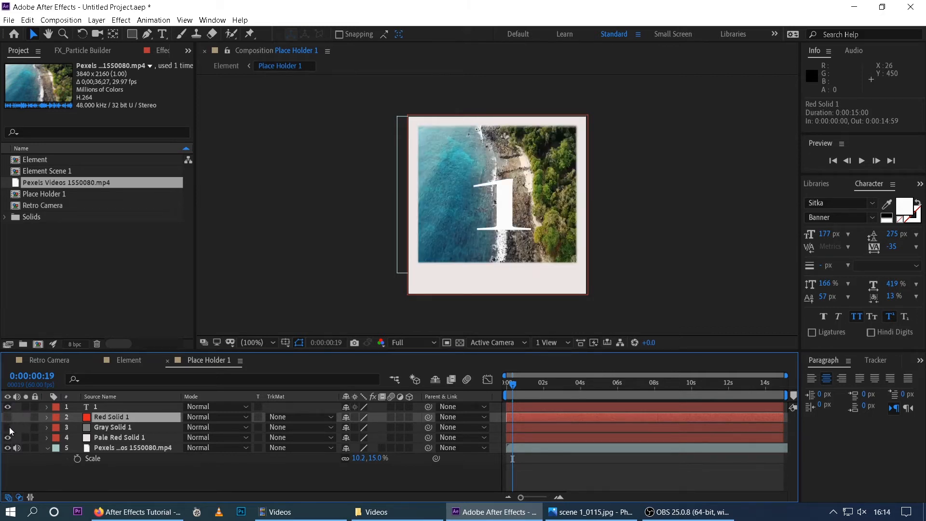
{"action": "left_click", "coordinate": [7, 406]}
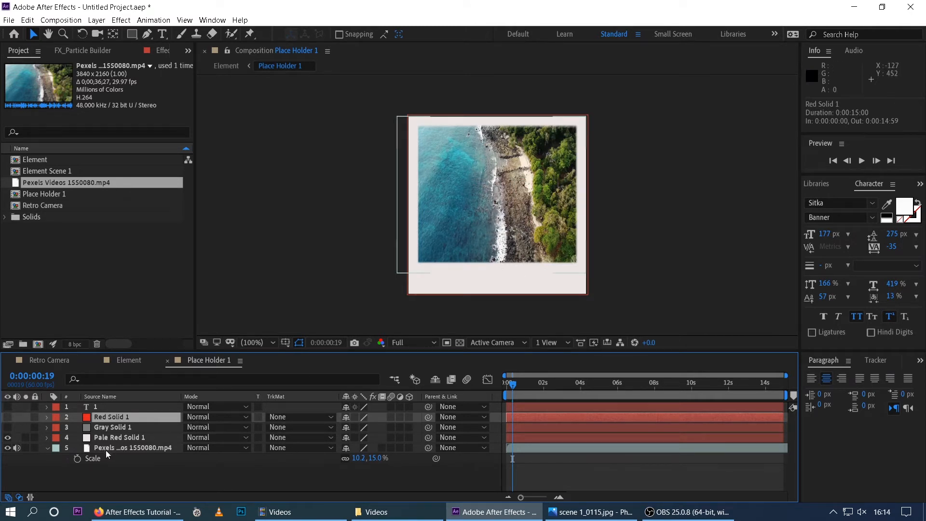
Step: Delete Gray Solid 1, Red Solid 1 and the text layer "1" from the placeholder composition
{"action": "left_click", "coordinate": [98, 427]}
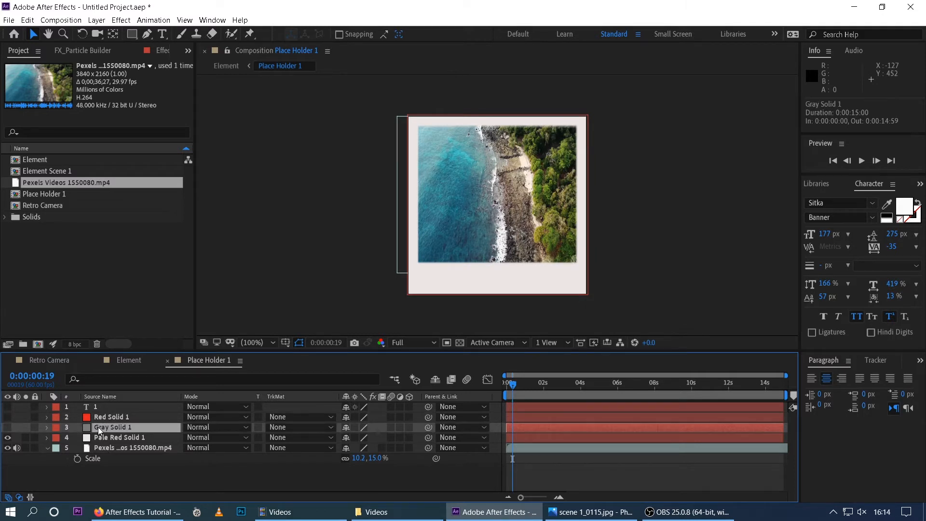
{"action": "key", "text": "Delete"}
{"action": "left_click", "coordinate": [99, 413]}
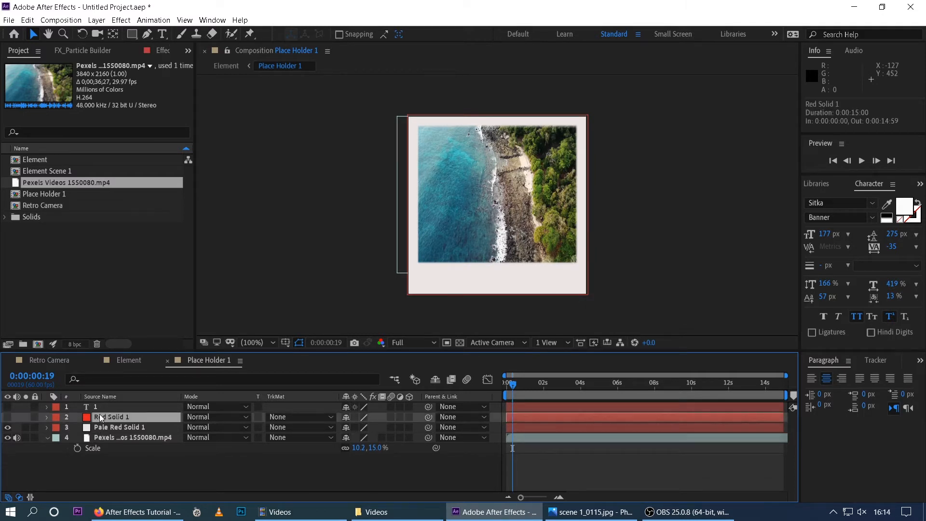
{"action": "key", "text": "Delete"}
{"action": "left_click", "coordinate": [97, 407]}
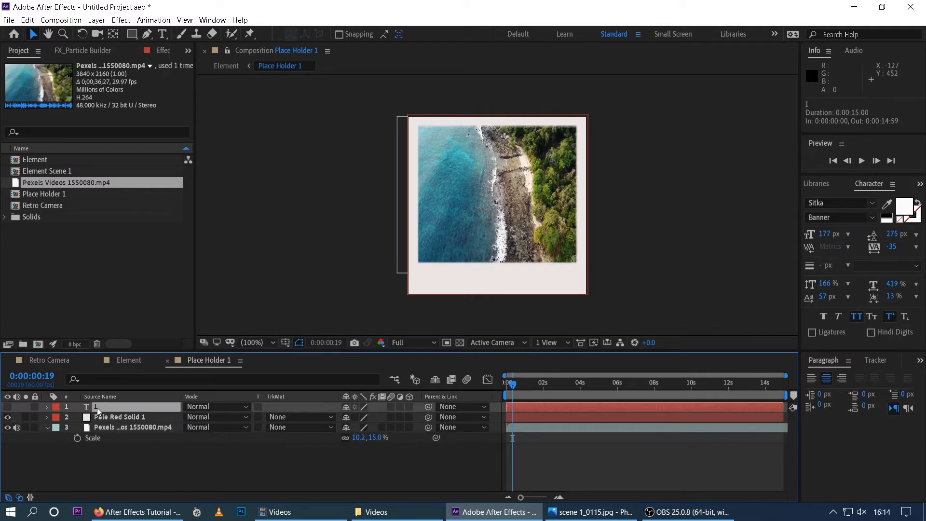
{"action": "key", "text": "Delete"}
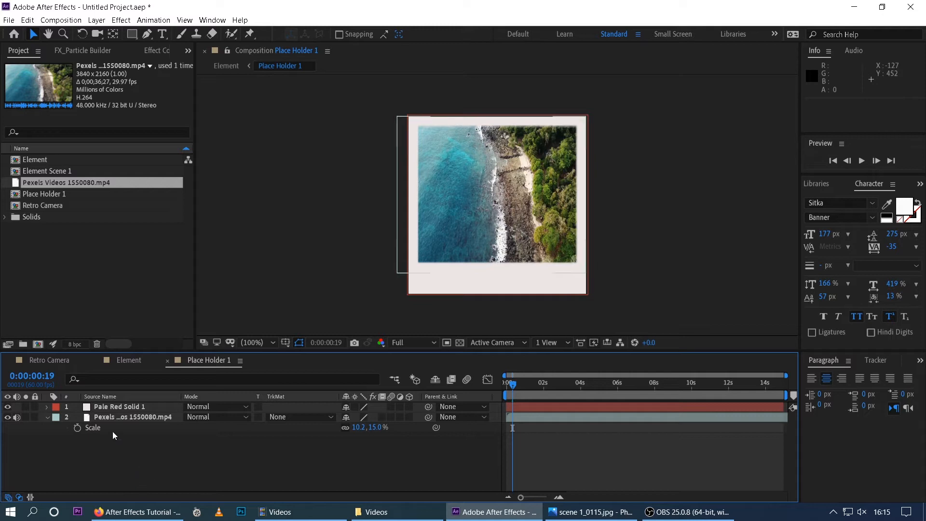
Step: Pre-compose the Pexels video layer as "Pic 1", moving all attributes into the new composition
{"action": "left_click", "coordinate": [111, 418]}
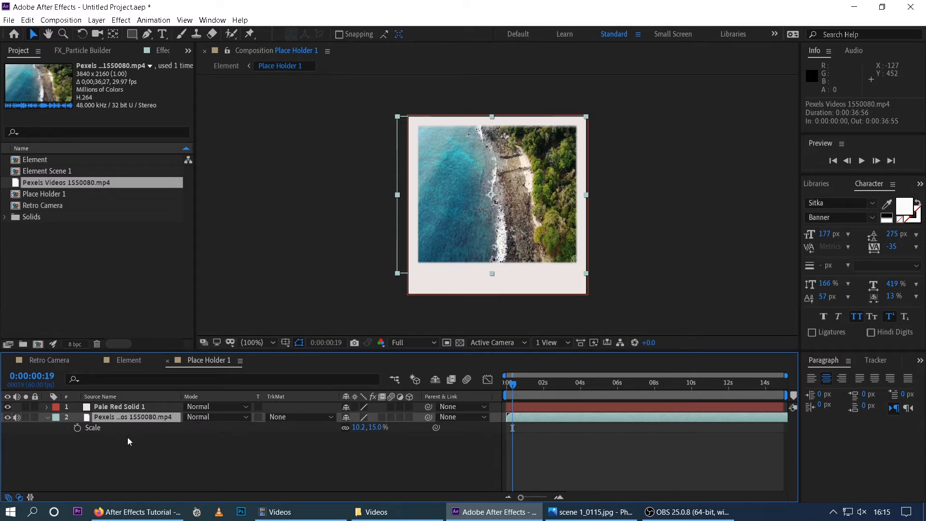
{"action": "key", "text": "ctrl+shift+c"}
{"action": "left_click", "coordinate": [32, 119]}
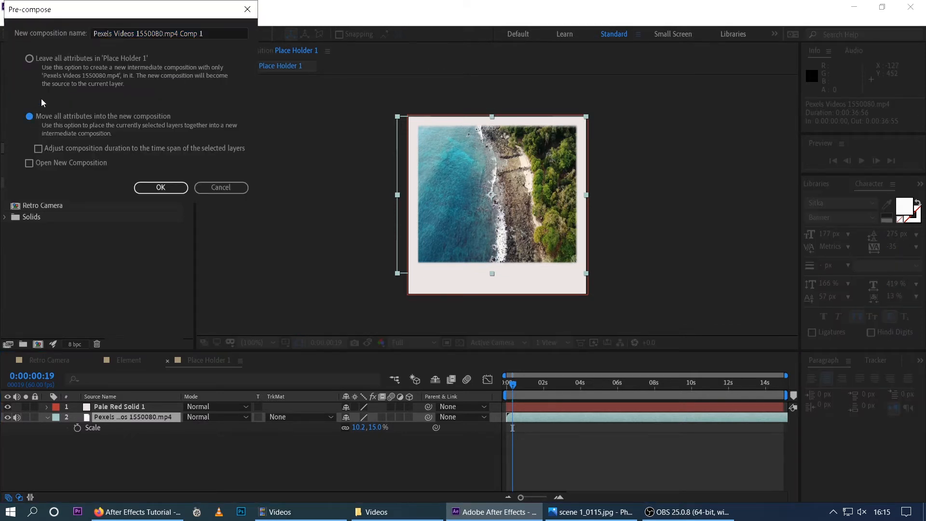
{"action": "left_click_drag", "start_coordinate": [210, 34], "coordinate": [52, 60]}
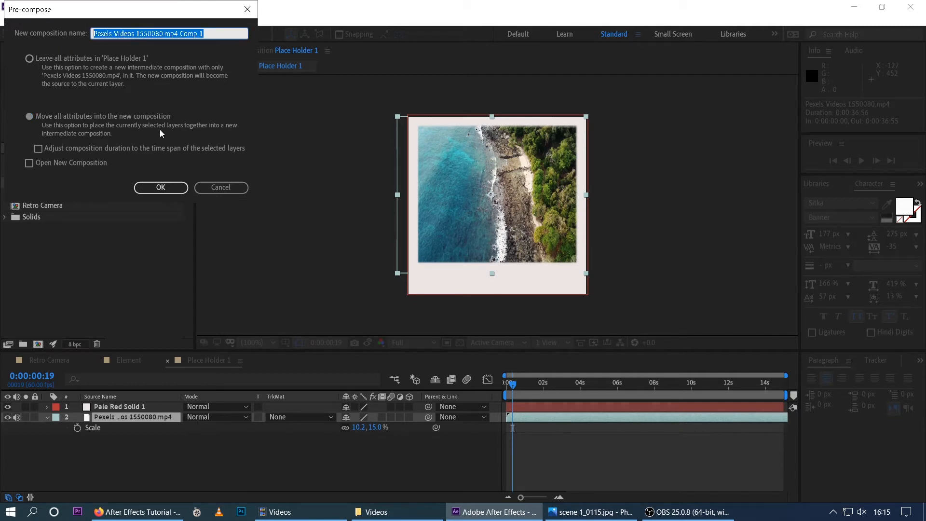
{"action": "type", "text": "P"}
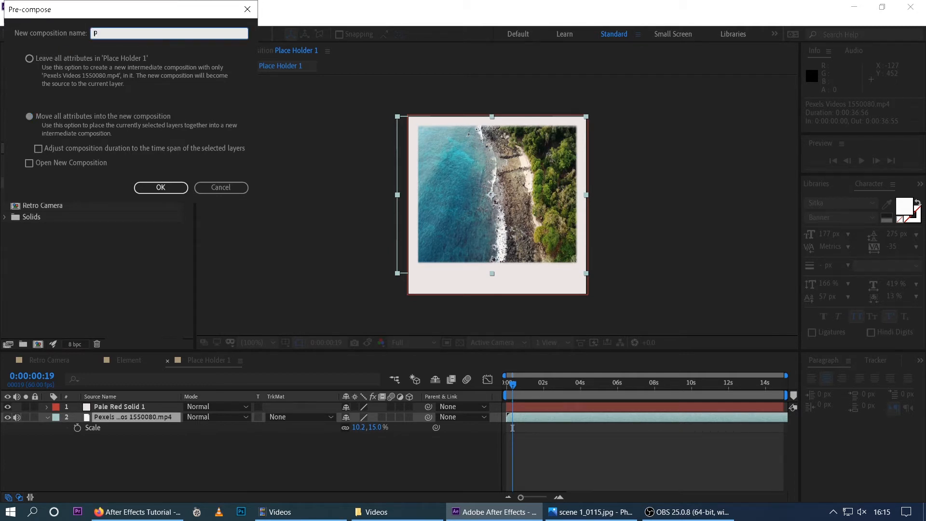
{"action": "type", "text": "Pic 1"}
{"action": "left_click", "coordinate": [162, 187]}
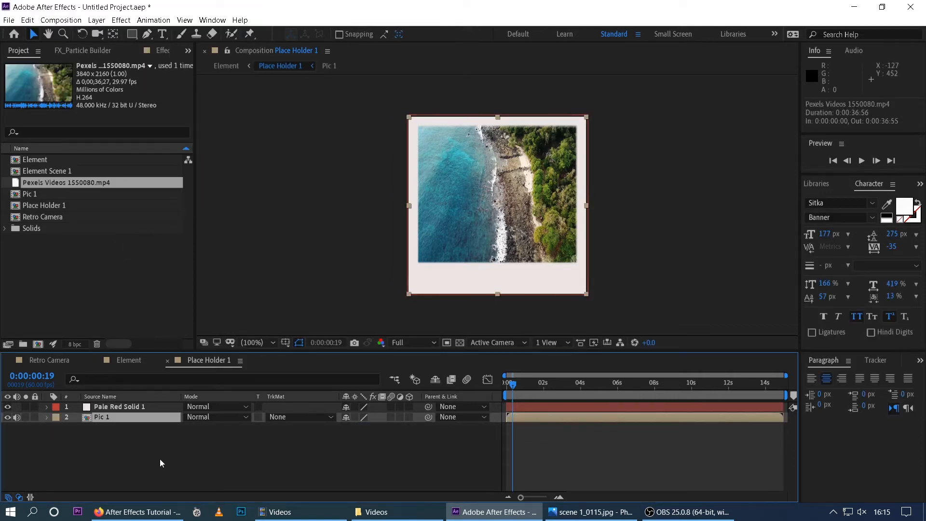
Step: In the Pic 1 composition, enlarge the video to cover the whole canvas and reposition it to about 187, 187.5
{"action": "double_click", "coordinate": [92, 417]}
{"action": "left_click_drag", "start_coordinate": [513, 384], "coordinate": [525, 384]}
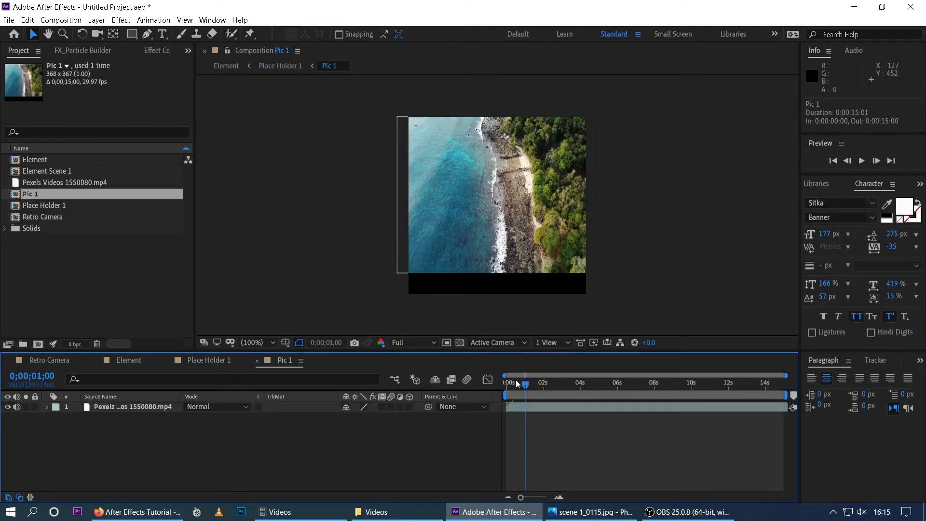
{"action": "left_click_drag", "start_coordinate": [481, 219], "coordinate": [485, 231]}
{"action": "left_click_drag", "start_coordinate": [401, 127], "coordinate": [398, 97]}
{"action": "mouse_move", "coordinate": [512, 221]}
{"action": "left_mouse_down"}
{"action": "mouse_move", "coordinate": [472, 210]}
{"action": "mouse_move", "coordinate": [518, 225]}
{"action": "left_mouse_up"}
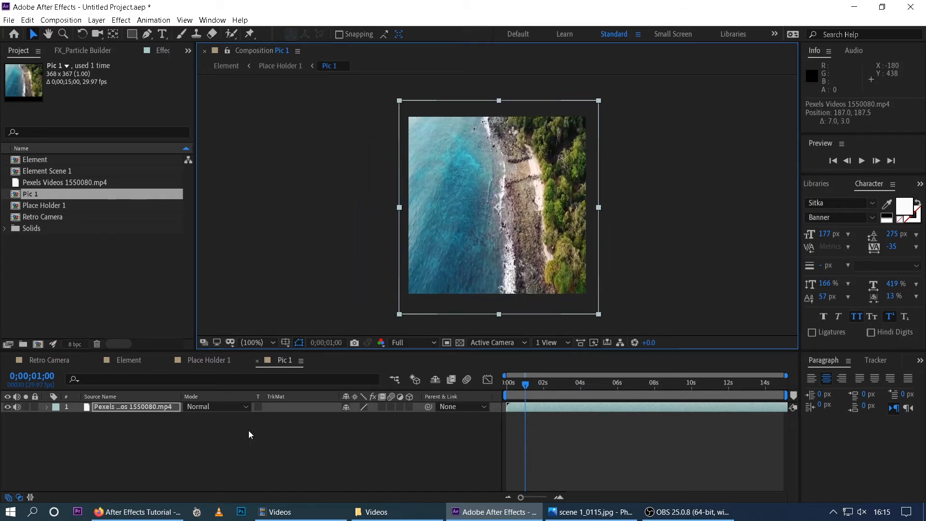
Step: Rename the Place Holder 1 composition as "Frame 1"
{"action": "left_click", "coordinate": [209, 360]}
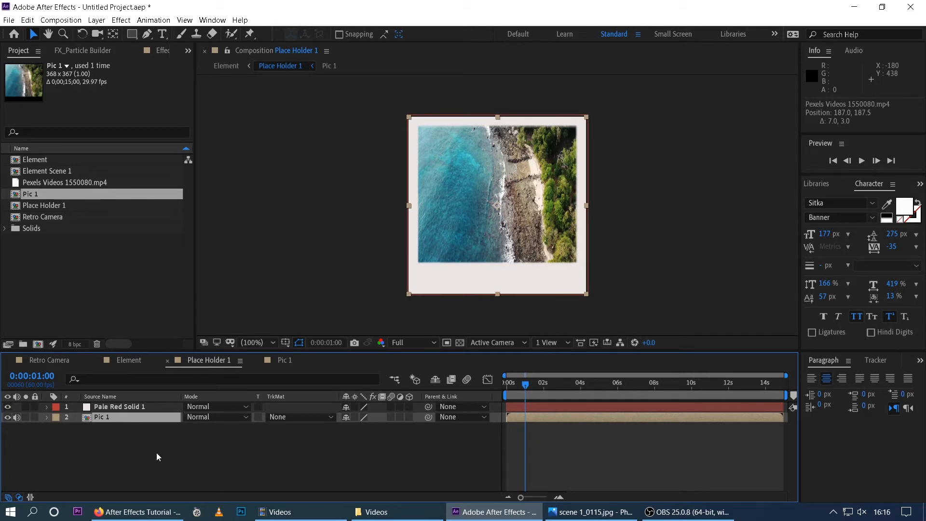
{"action": "key", "text": "ctrl+k"}
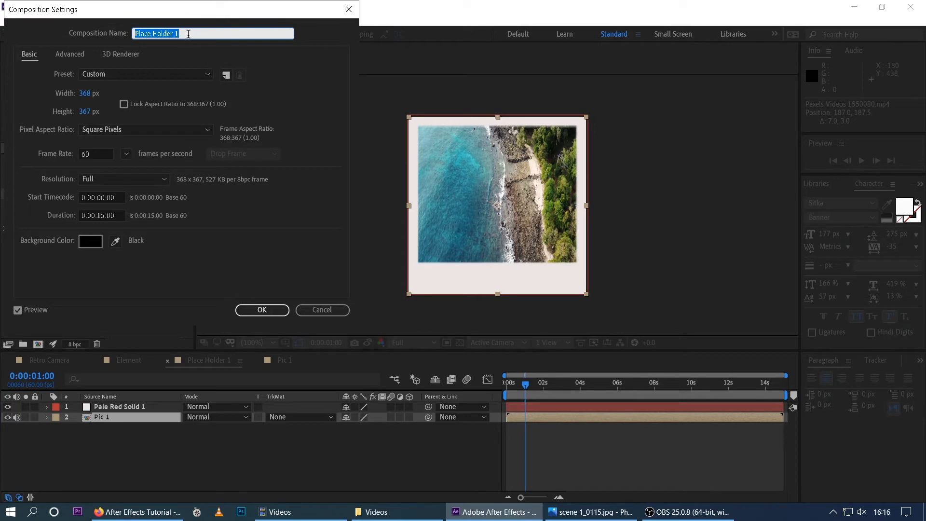
{"action": "type", "text": "Frame 1"}
{"action": "left_click", "coordinate": [256, 311]}
Step: Rename the Pic 1 composition as "Place holder 1"
{"action": "left_click", "coordinate": [264, 362]}
{"action": "left_click", "coordinate": [180, 448]}
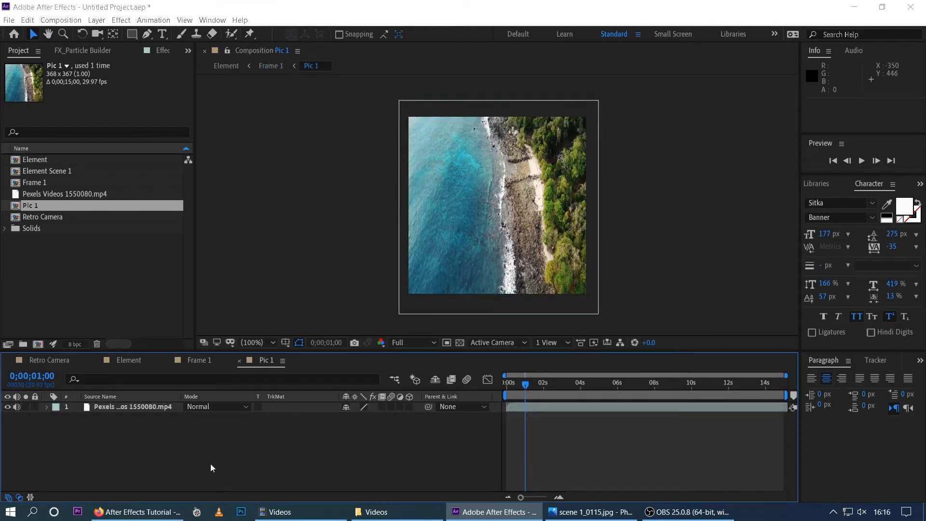
{"action": "key", "text": "ctrl+k"}
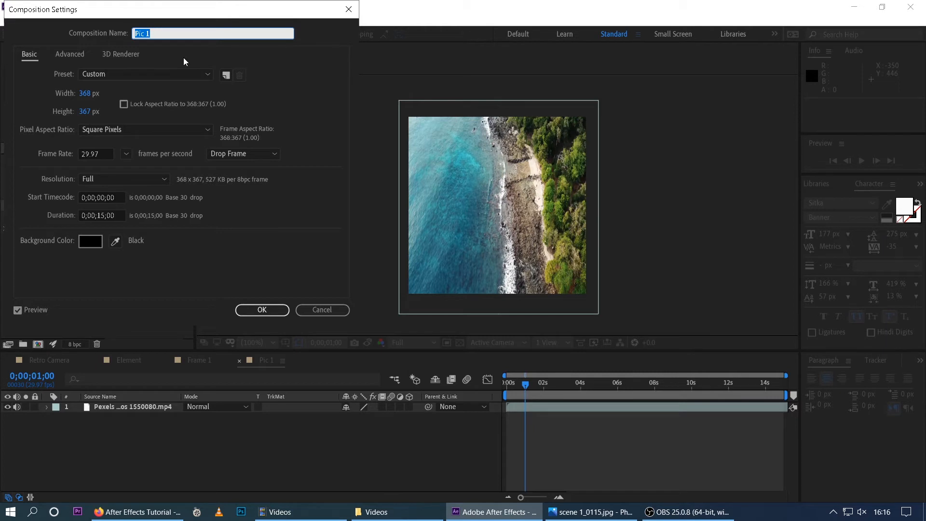
{"action": "type", "text": "Place holdf"}
{"action": "key", "text": "BackSpace"}
{"action": "type", "text": "de"}
{"action": "key", "text": "BackSpace"}
{"action": "key", "text": "BackSpace"}
{"action": "type", "text": "er m,"}
{"action": "left_click", "coordinate": [246, 313]}
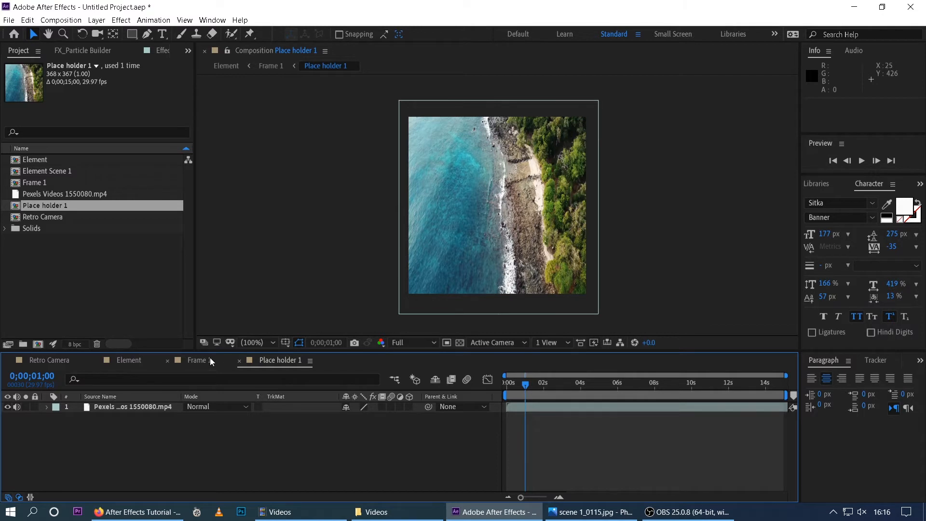
Step: Scrub through the Frame 1 and Element compositions to check the framed video and the photo leaving the camera
{"action": "left_click", "coordinate": [197, 360]}
{"action": "left_click_drag", "start_coordinate": [544, 386], "coordinate": [585, 385]}
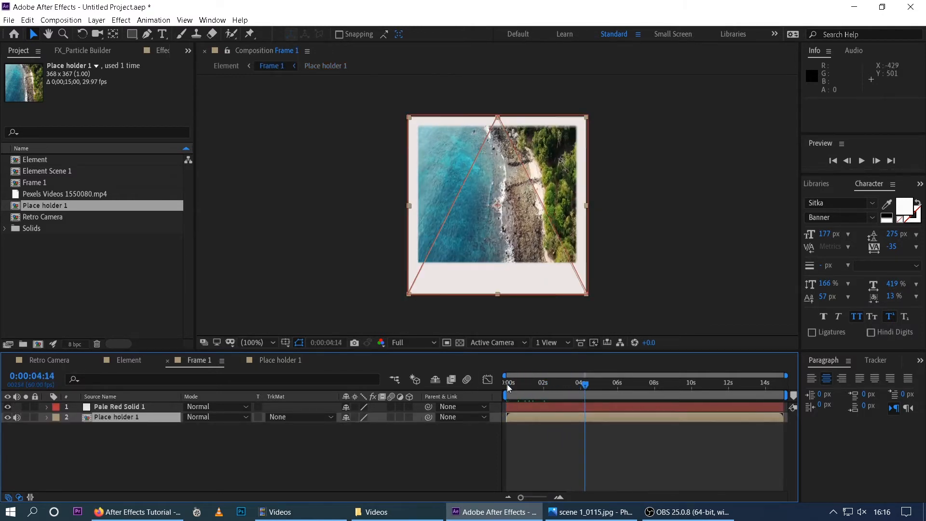
{"action": "left_click", "coordinate": [56, 360]}
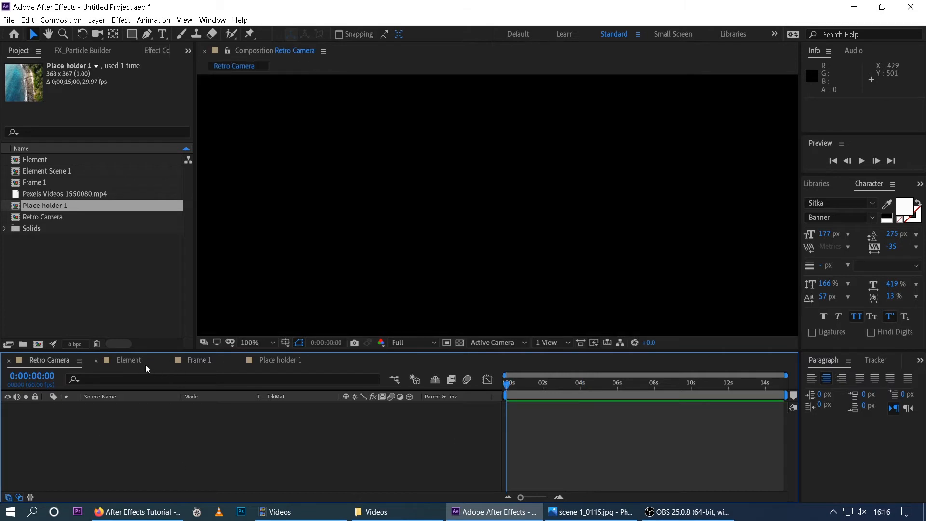
{"action": "left_click", "coordinate": [124, 362]}
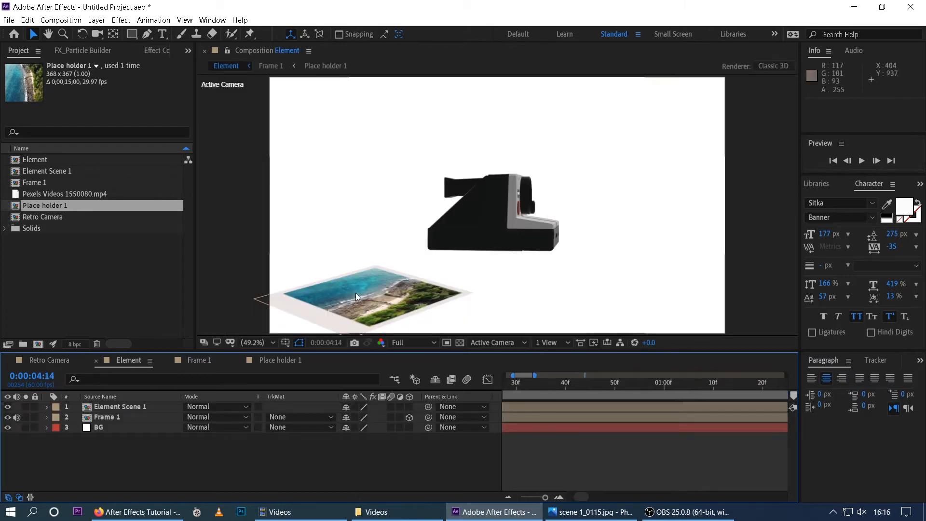
{"action": "left_click", "coordinate": [517, 386]}
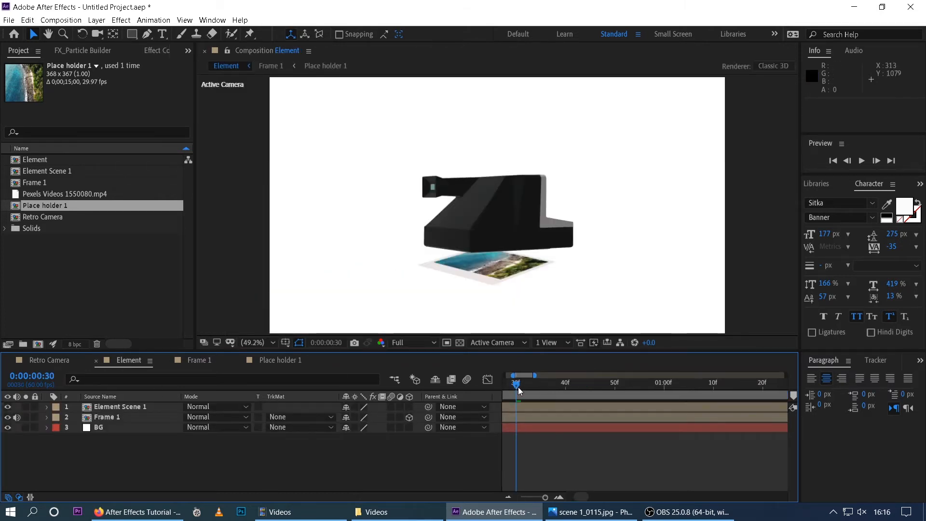
{"action": "left_click_drag", "start_coordinate": [518, 386], "coordinate": [551, 394]}
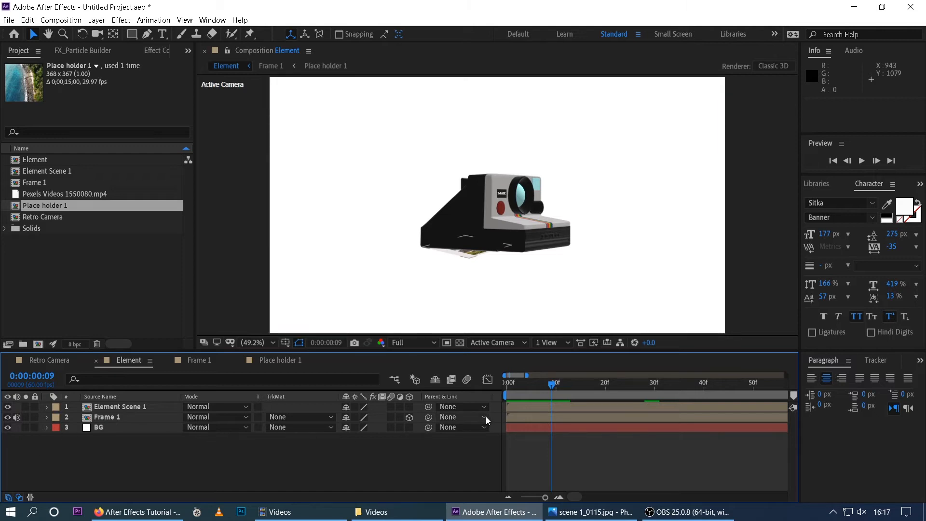
Step: Trim the start of the Frame 1 layer in the Element composition to 0:00:00:33
{"action": "left_click_drag", "start_coordinate": [506, 416], "coordinate": [670, 401]}
{"action": "left_click_drag", "start_coordinate": [581, 418], "coordinate": [671, 419]}
{"action": "left_click_drag", "start_coordinate": [669, 386], "coordinate": [453, 418]}
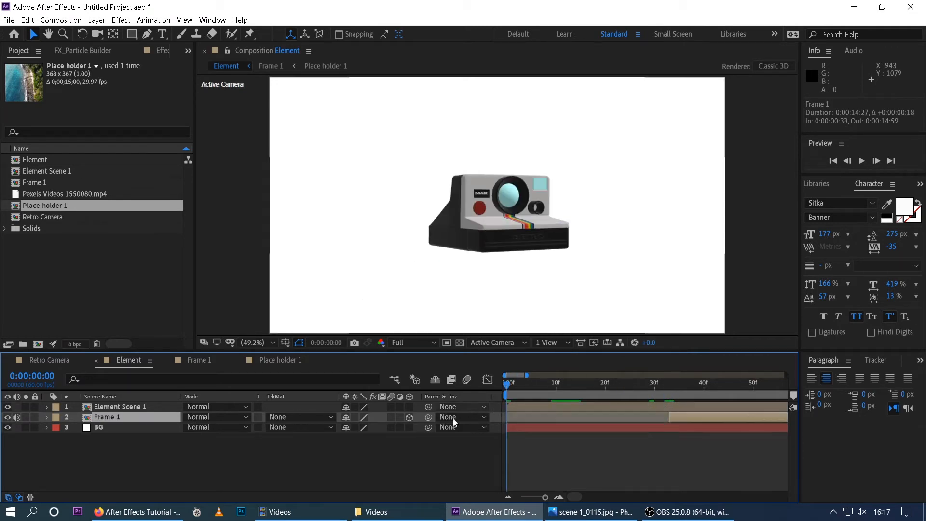
Step: Play back the Element composition to check the timing of the photo's appearance against the camera's rotation
{"action": "key", "text": "space"}
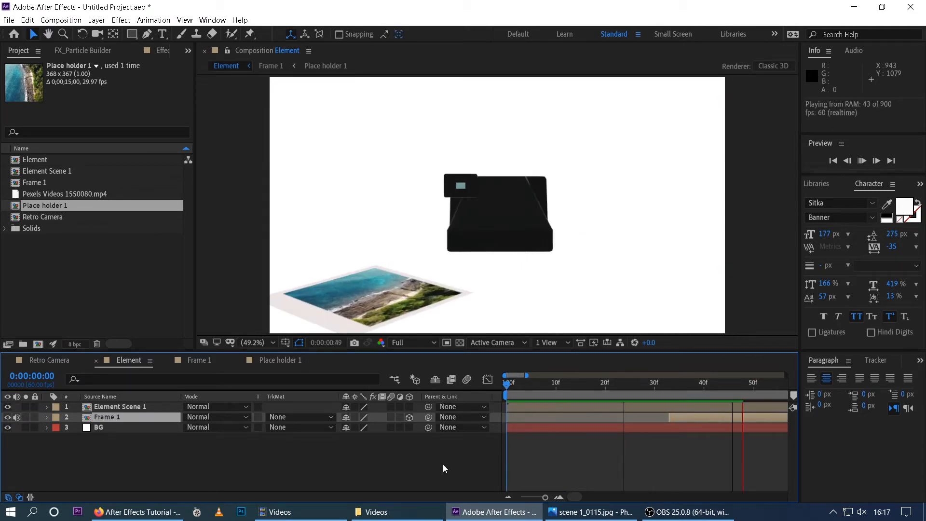
{"action": "left_click_drag", "start_coordinate": [517, 387], "coordinate": [533, 381]}
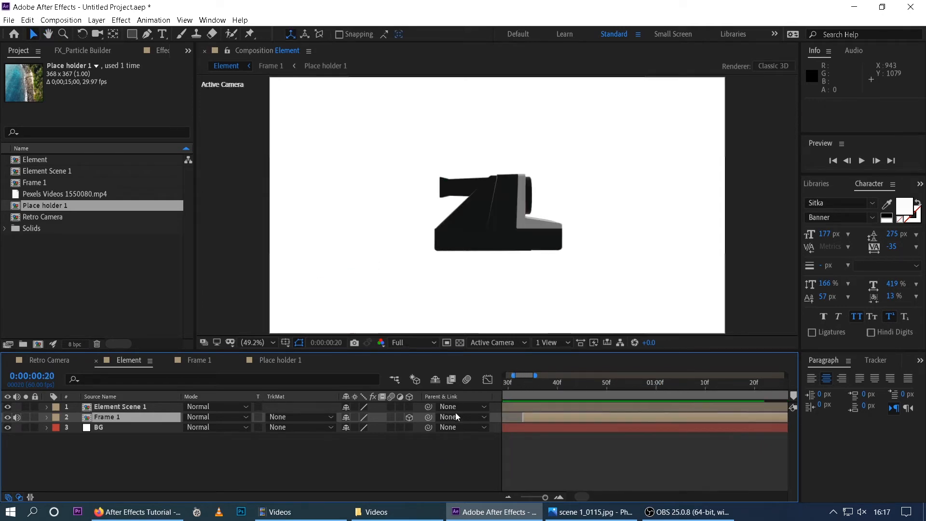
{"action": "left_click", "coordinate": [441, 454]}
{"action": "key", "text": "space"}
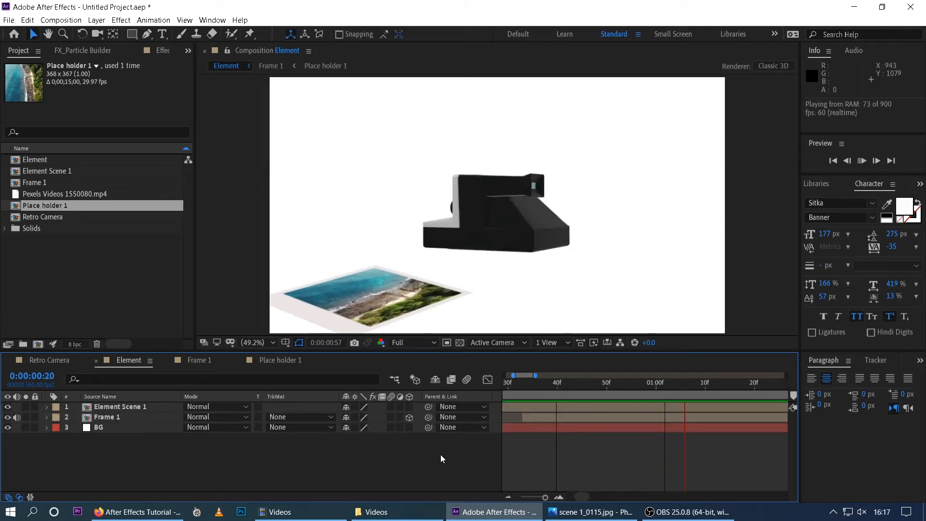
{"action": "left_click", "coordinate": [537, 383]}
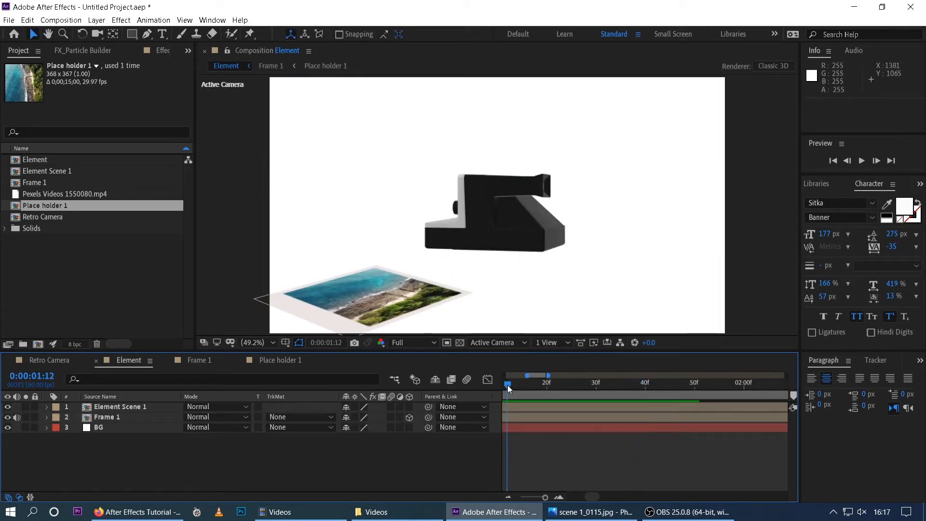
Step: At about frame 36, nudge the Element Scene 1 layer to about 966.1, 542
{"action": "left_click_drag", "start_coordinate": [515, 385], "coordinate": [682, 389]}
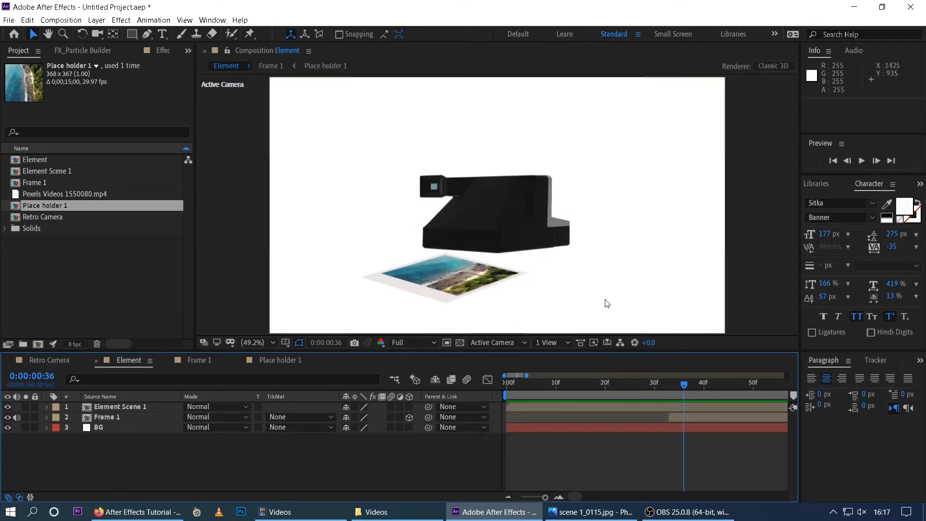
{"action": "left_click_drag", "start_coordinate": [641, 318], "coordinate": [642, 319]}
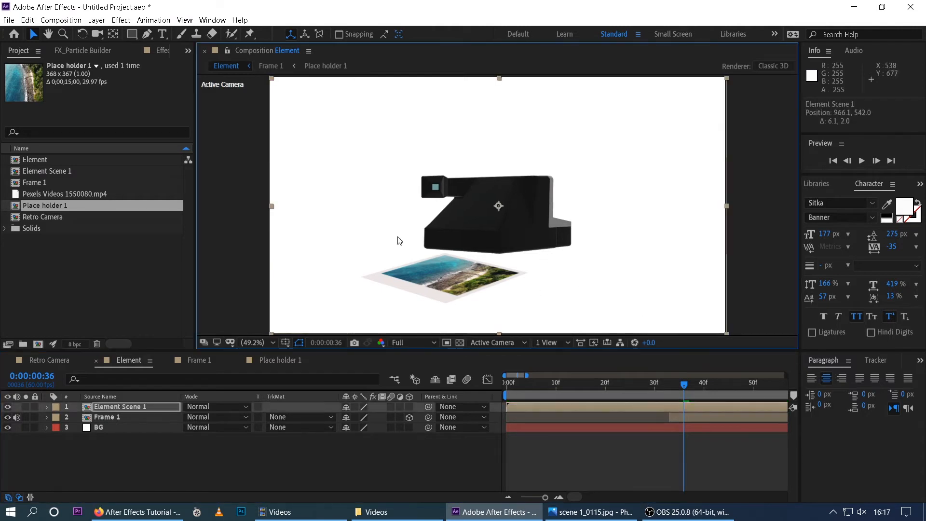
{"action": "left_click", "coordinate": [216, 464]}
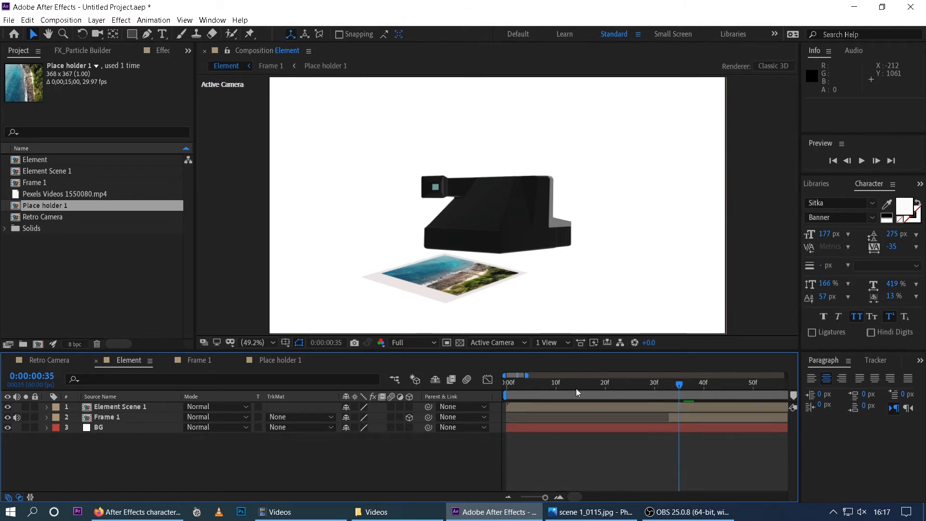
Step: Duplicate the Frame 1 composition in the project and scrub the Element composition to about frame 41
{"action": "key", "text": "Home"}
{"action": "left_click", "coordinate": [24, 182]}
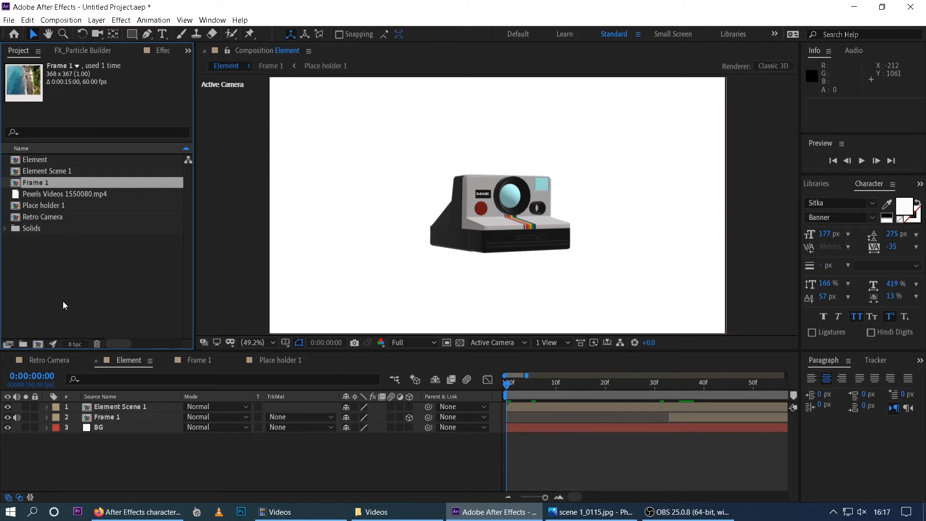
{"action": "key", "text": "ctrl+d"}
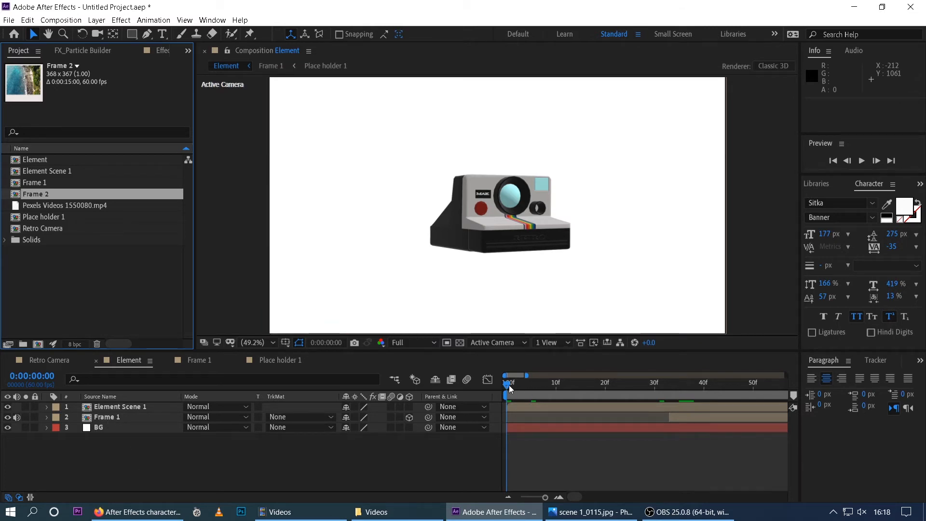
{"action": "left_click_drag", "start_coordinate": [508, 385], "coordinate": [701, 403]}
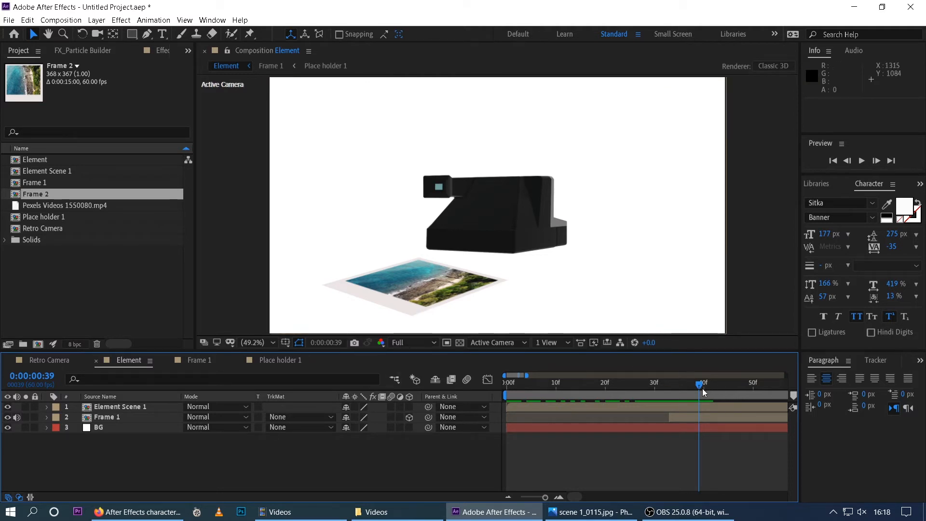
{"action": "mouse_move", "coordinate": [701, 388]}
{"action": "left_mouse_down"}
{"action": "mouse_move", "coordinate": [658, 388]}
{"action": "mouse_move", "coordinate": [709, 392]}
{"action": "left_mouse_up"}
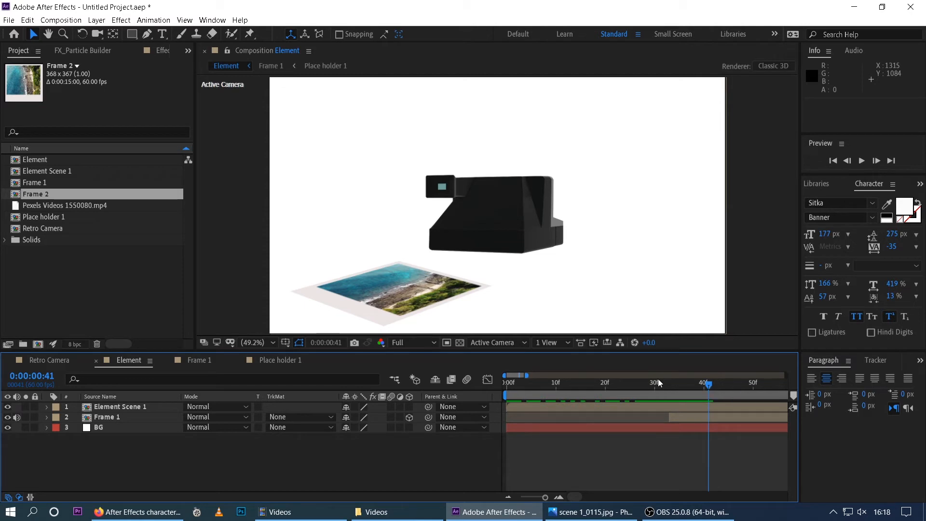
Step: Open the Frame 2 composition and delete its Place holder 1 layer
{"action": "left_click", "coordinate": [39, 217]}
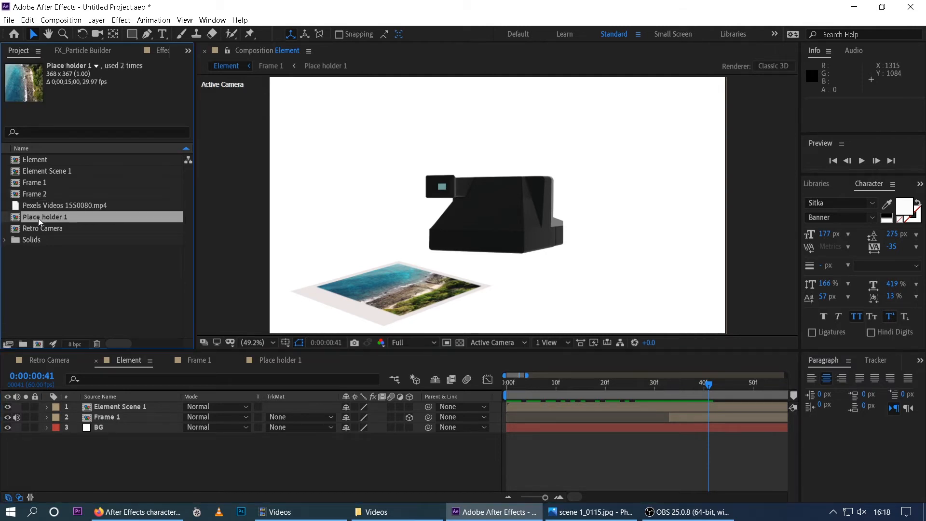
{"action": "left_click", "coordinate": [42, 273]}
{"action": "left_click", "coordinate": [28, 193]}
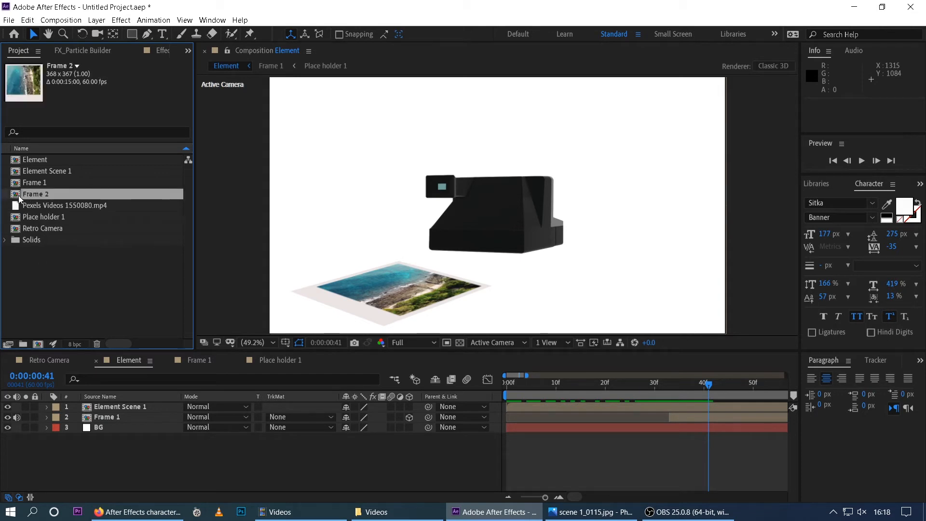
{"action": "double_click", "coordinate": [18, 195]}
{"action": "left_click_drag", "start_coordinate": [506, 385], "coordinate": [534, 405]}
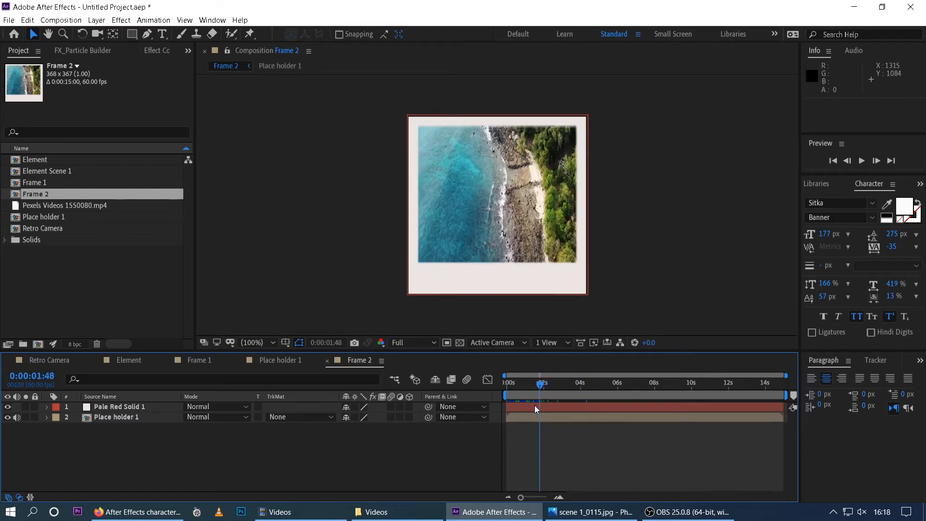
{"action": "left_click", "coordinate": [113, 421]}
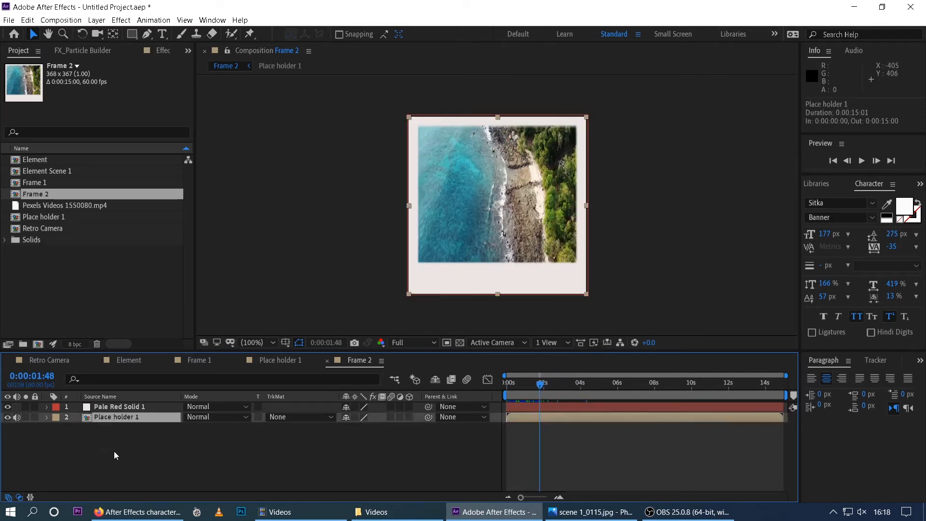
{"action": "key", "text": "Delete"}
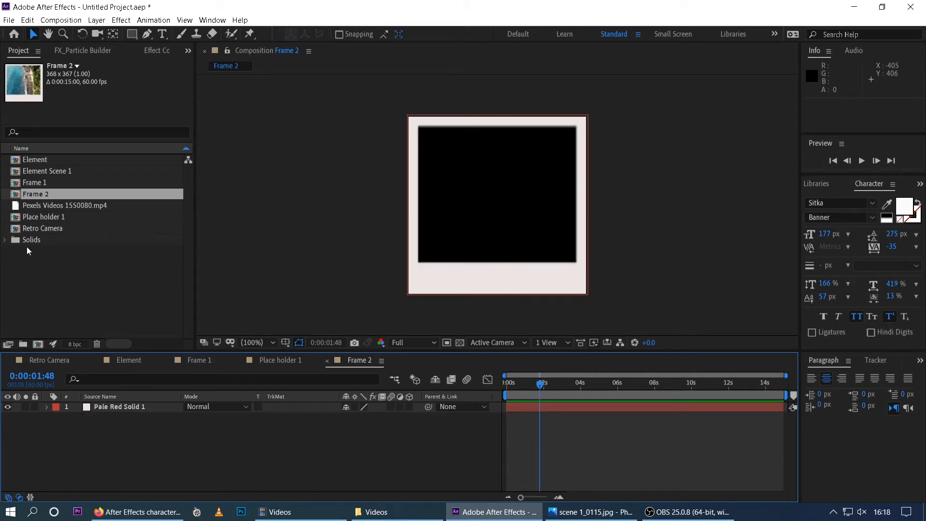
Step: Duplicate the Place holder 1 composition and add the Place holder 2 copy to Frame 2 beneath the Pale Red Solid 1 layer
{"action": "left_click", "coordinate": [20, 220]}
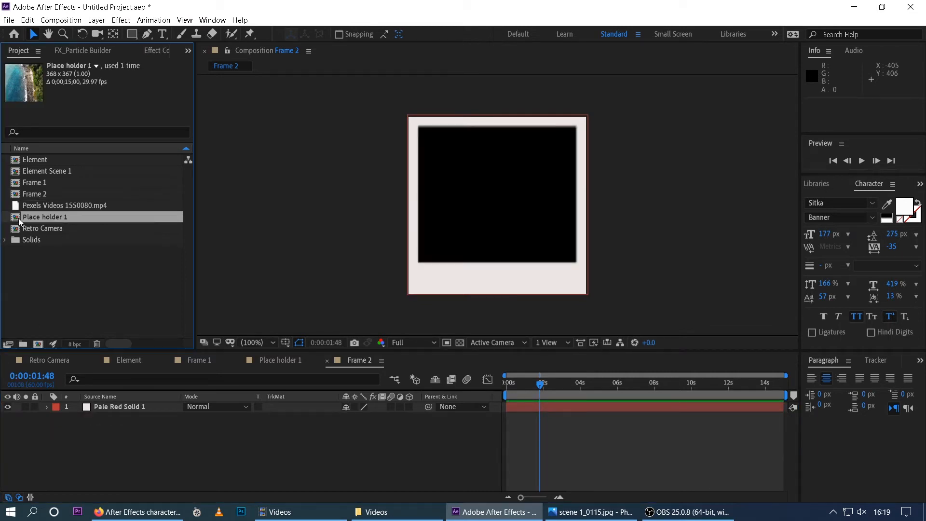
{"action": "key", "text": "ctrl+d"}
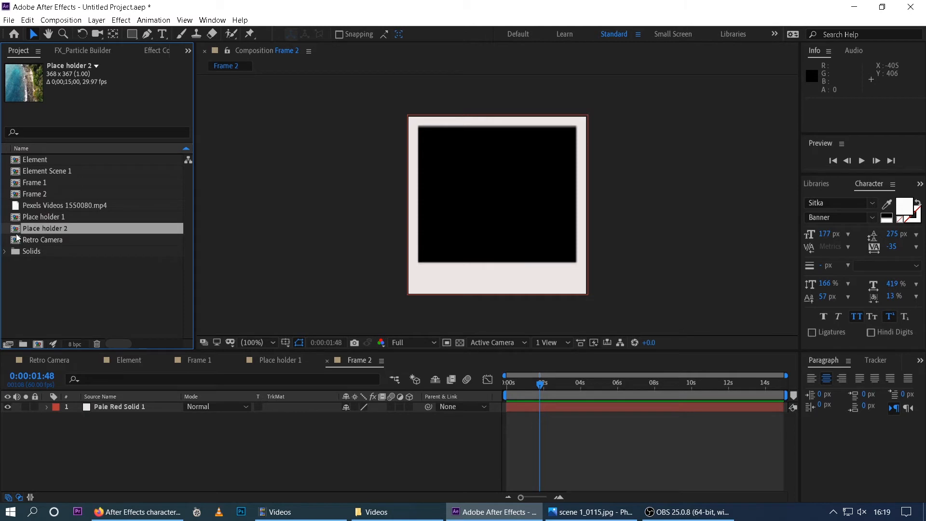
{"action": "left_click_drag", "start_coordinate": [17, 232], "coordinate": [100, 417]}
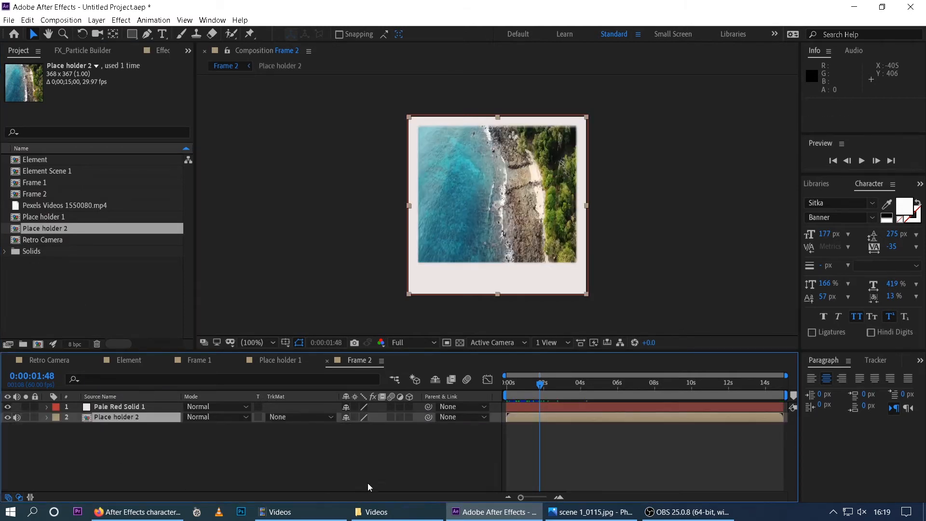
Step: Inside Place holder 2, replace the existing video layer with Pexels Videos 2796268 from the Videos folder
{"action": "double_click", "coordinate": [120, 419]}
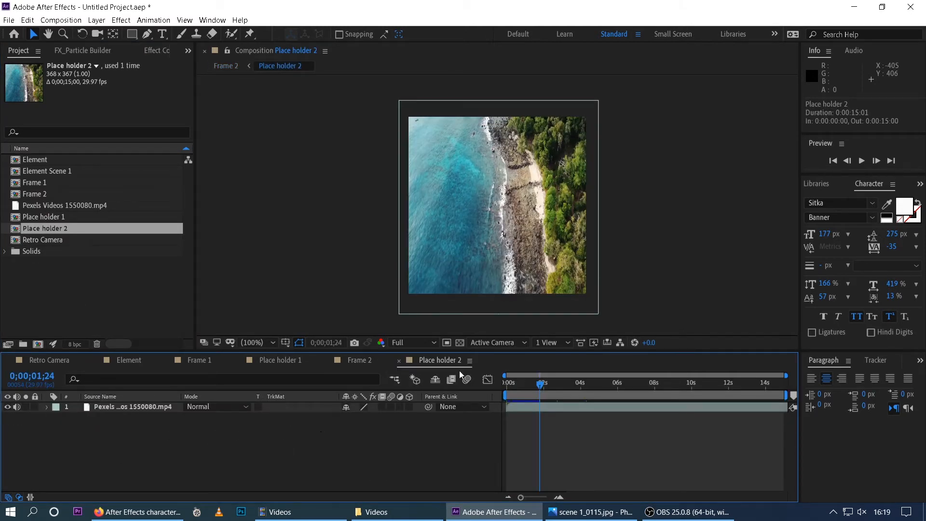
{"action": "left_click", "coordinate": [144, 407]}
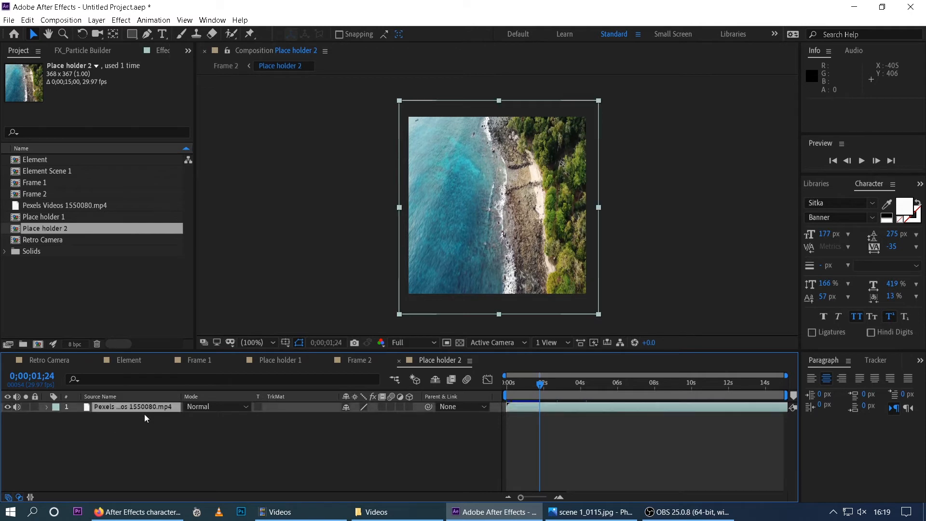
{"action": "key", "text": "Delete"}
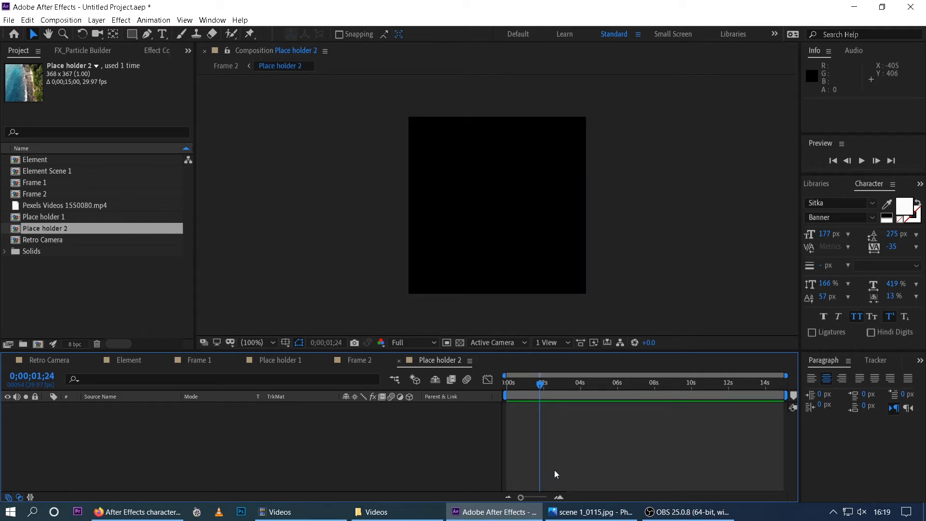
{"action": "left_click", "coordinate": [381, 511]}
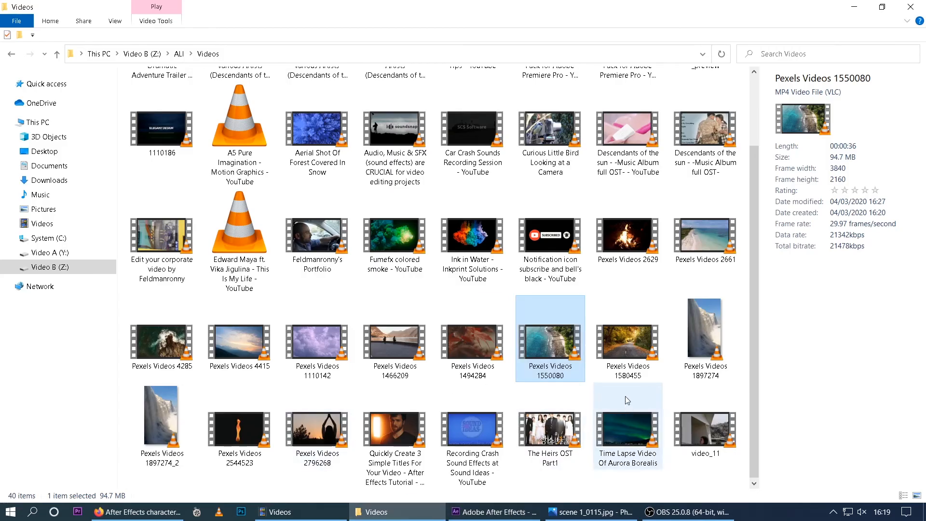
{"action": "left_click", "coordinate": [630, 350]}
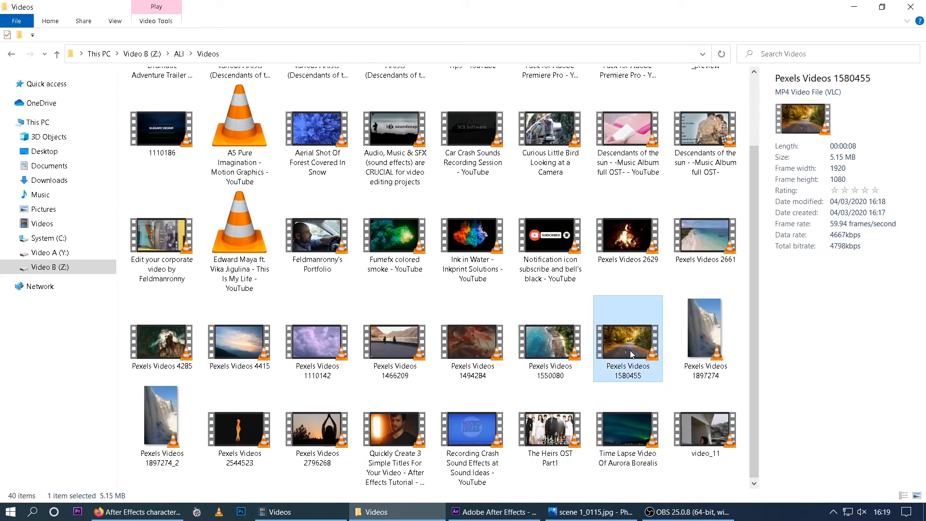
{"action": "left_click", "coordinate": [316, 448]}
{"action": "left_click_drag", "start_coordinate": [316, 449], "coordinate": [168, 454]}
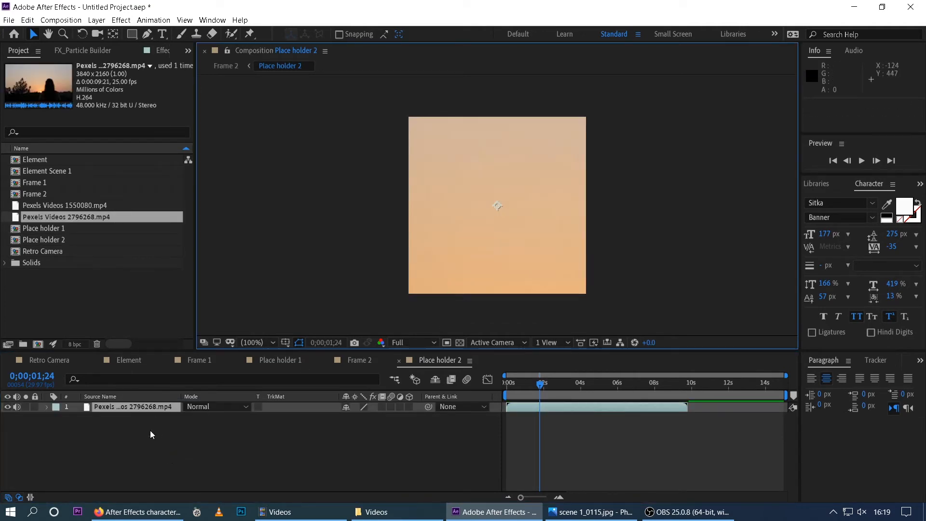
Step: Scale the new video layer in Place holder 2 to 19% and shift it to about 130, 182.5
{"action": "key", "text": "s"}
{"action": "left_click_drag", "start_coordinate": [380, 417], "coordinate": [404, 352]}
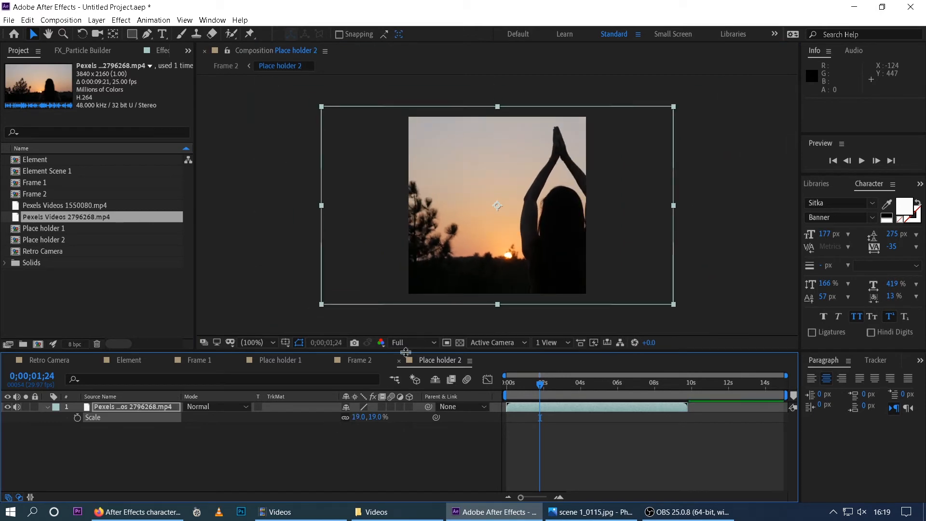
{"action": "left_click_drag", "start_coordinate": [507, 267], "coordinate": [481, 267]}
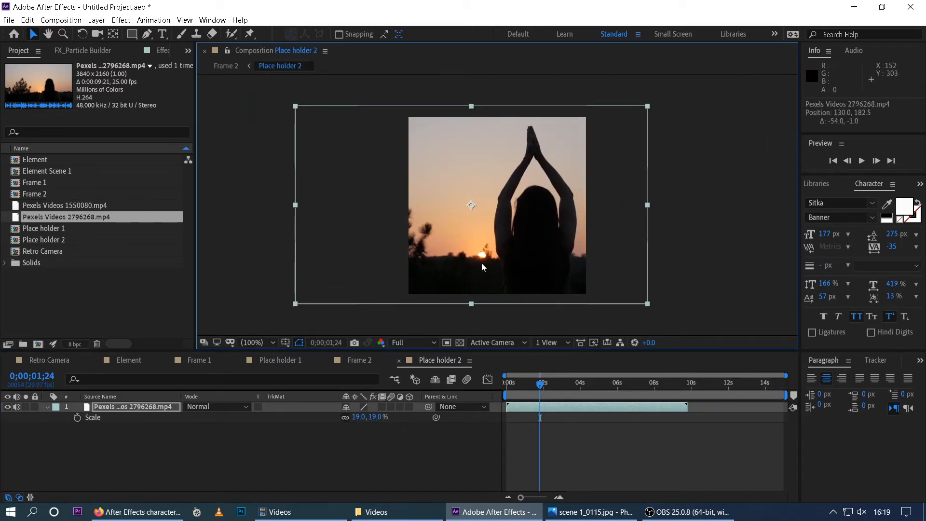
Step: Add Frame 2 to the Element composition between Element Scene 1 and Frame 1, and make it a 3D layer at frame 0
{"action": "left_click", "coordinate": [128, 361]}
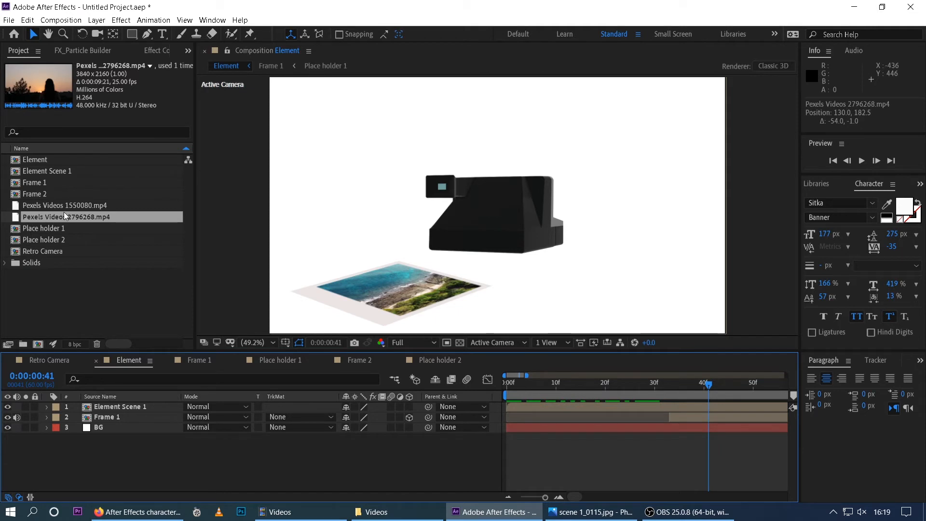
{"action": "left_click_drag", "start_coordinate": [16, 240], "coordinate": [43, 282]}
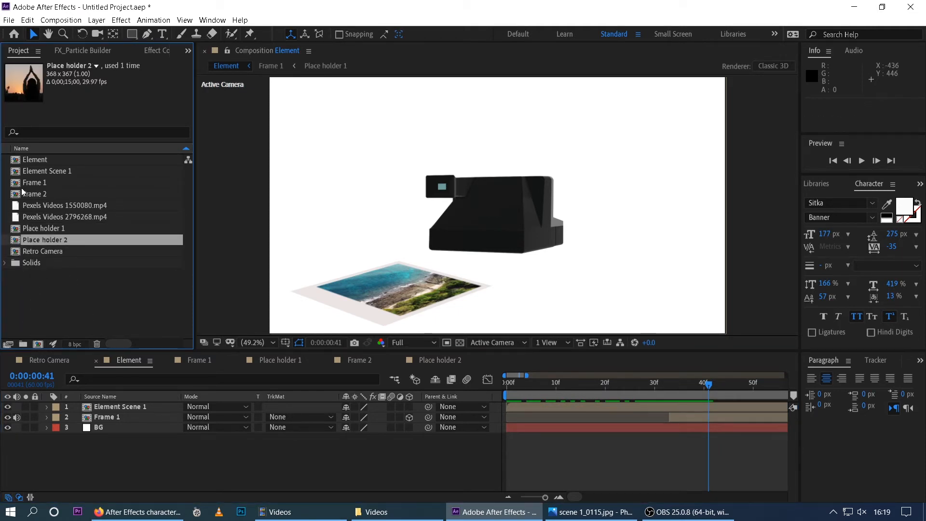
{"action": "left_click_drag", "start_coordinate": [21, 191], "coordinate": [91, 414]}
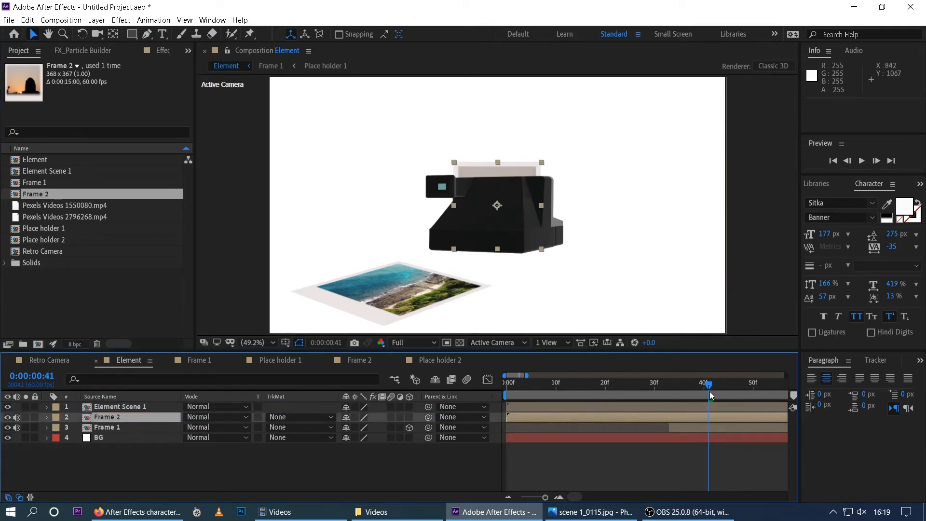
{"action": "left_click_drag", "start_coordinate": [708, 389], "coordinate": [513, 394]}
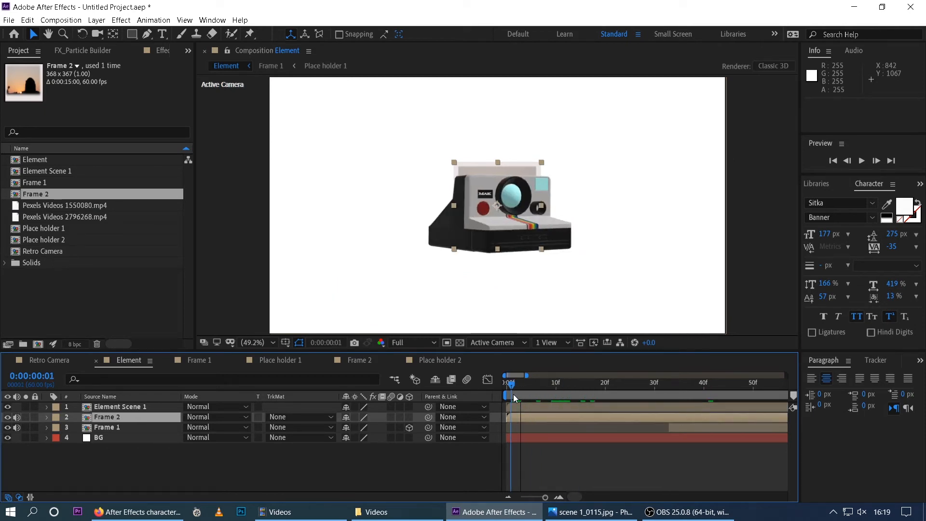
{"action": "left_click", "coordinate": [409, 417]}
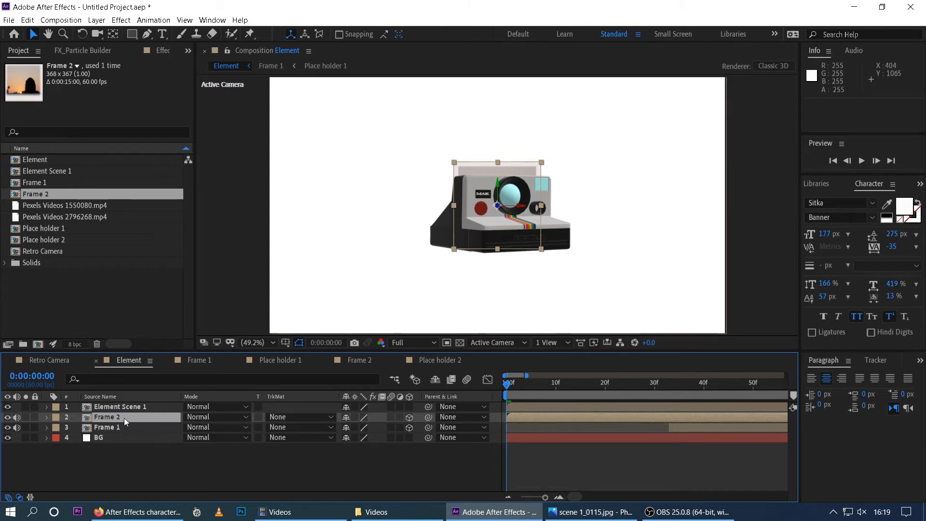
Step: Set the Frame 2 layer's position to about 546, 547, -209, beside the camera
{"action": "key", "text": "p"}
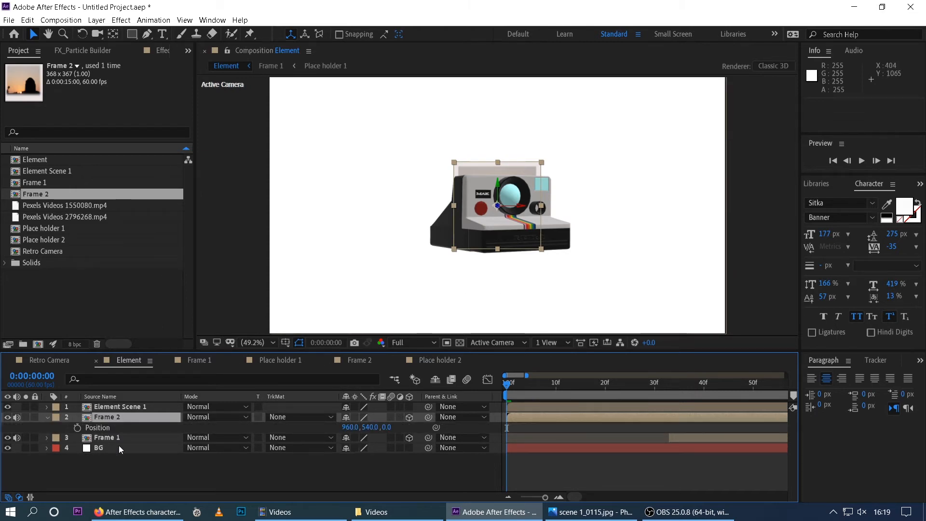
{"action": "left_click_drag", "start_coordinate": [386, 428], "coordinate": [291, 428]}
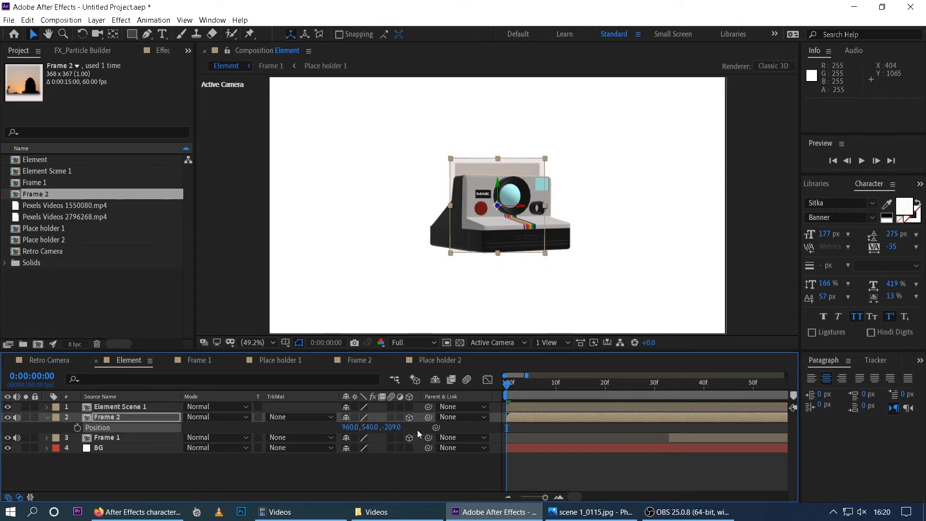
{"action": "left_click_drag", "start_coordinate": [375, 428], "coordinate": [96, 426]}
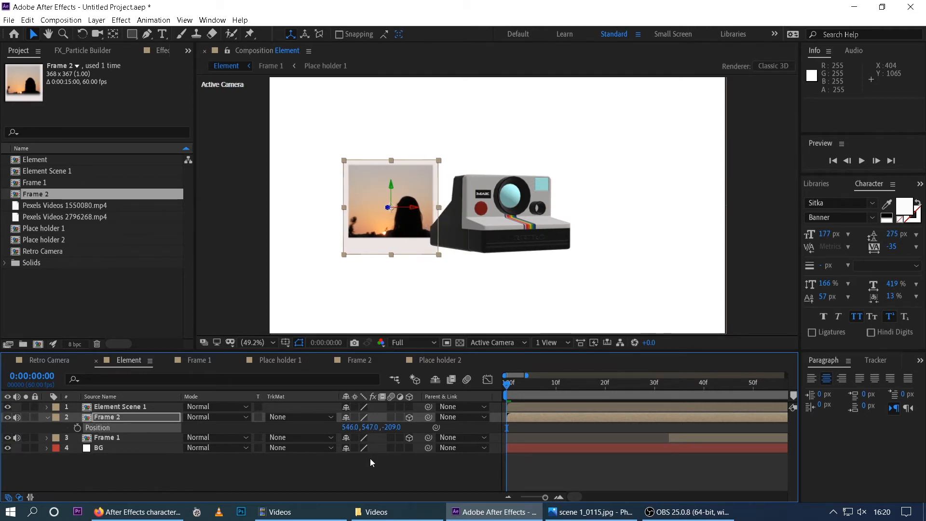
Step: Rotate the Frame 2 layer to X -71° and Z -7°, and move it behind the camera's front at about 1035.7, 653, -209
{"action": "key", "text": "r"}
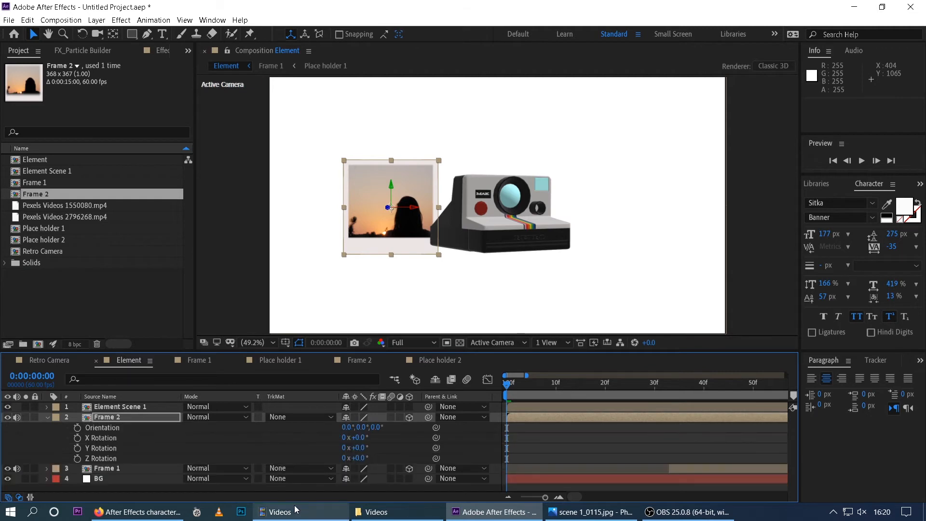
{"action": "mouse_move", "coordinate": [358, 447]}
{"action": "left_mouse_down"}
{"action": "mouse_move", "coordinate": [374, 455]}
{"action": "mouse_move", "coordinate": [360, 438]}
{"action": "mouse_move", "coordinate": [315, 440]}
{"action": "mouse_move", "coordinate": [354, 458]}
{"action": "mouse_move", "coordinate": [336, 460]}
{"action": "mouse_move", "coordinate": [355, 459]}
{"action": "left_mouse_up"}
{"action": "key", "text": "ctrl+z"}
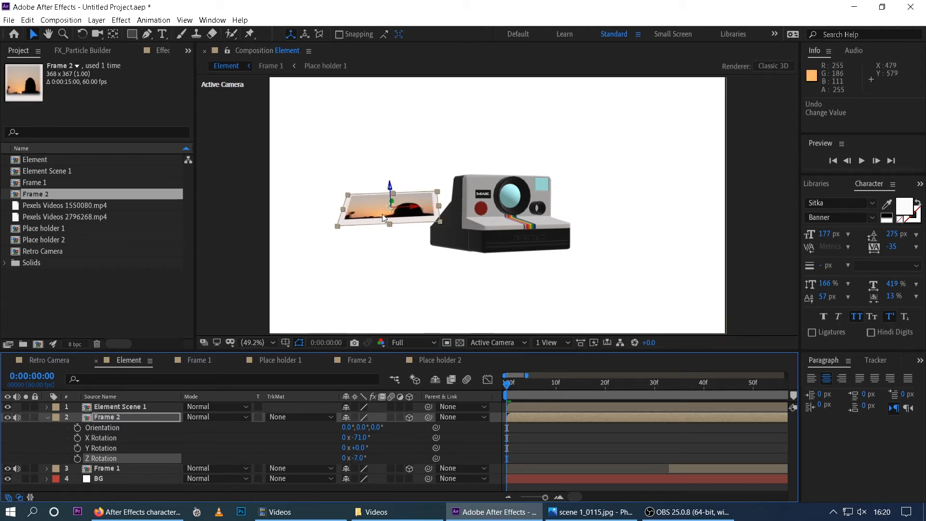
{"action": "left_click_drag", "start_coordinate": [381, 213], "coordinate": [499, 241]}
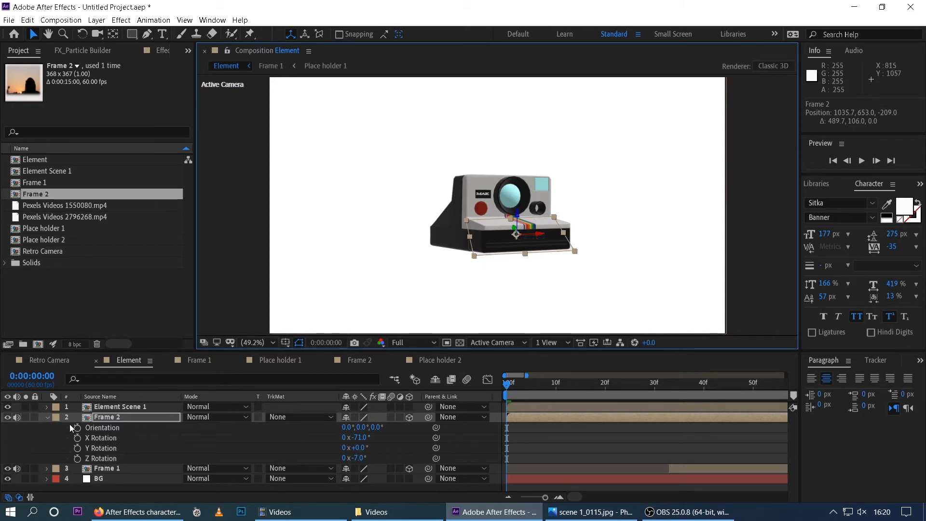
Step: Keyframe the Frame 2 layer's position at frame 0, and set it to about 1066.7, 666, -209 at frame 4
{"action": "left_click_drag", "start_coordinate": [69, 424], "coordinate": [86, 452]}
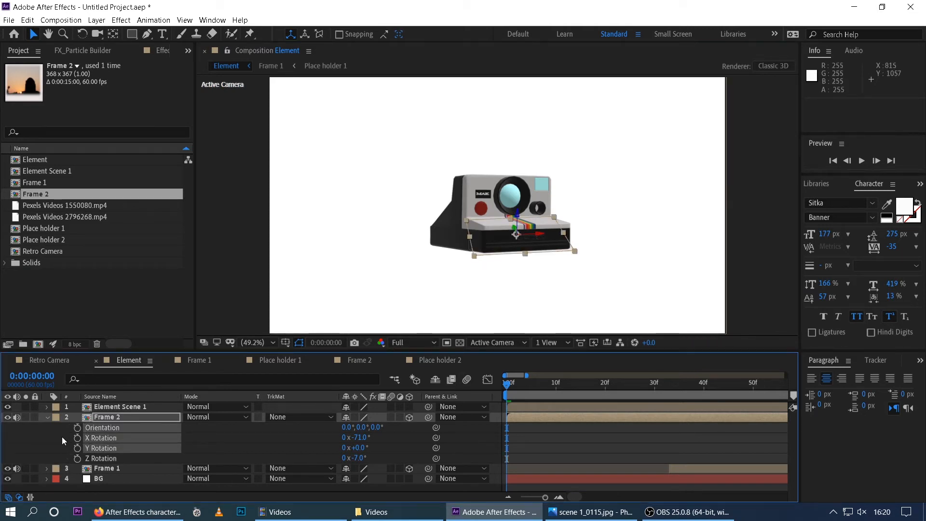
{"action": "left_click", "coordinate": [66, 433]}
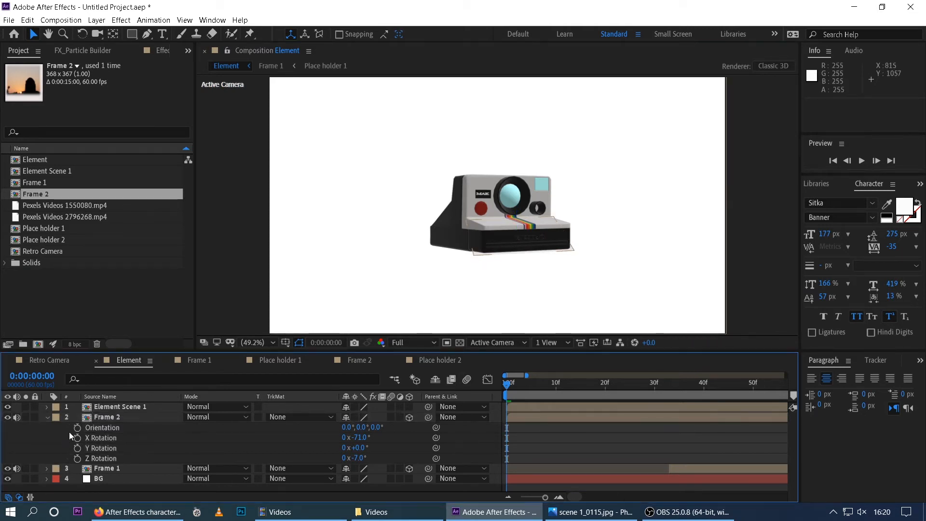
{"action": "left_click", "coordinate": [109, 416]}
{"action": "key", "text": "p"}
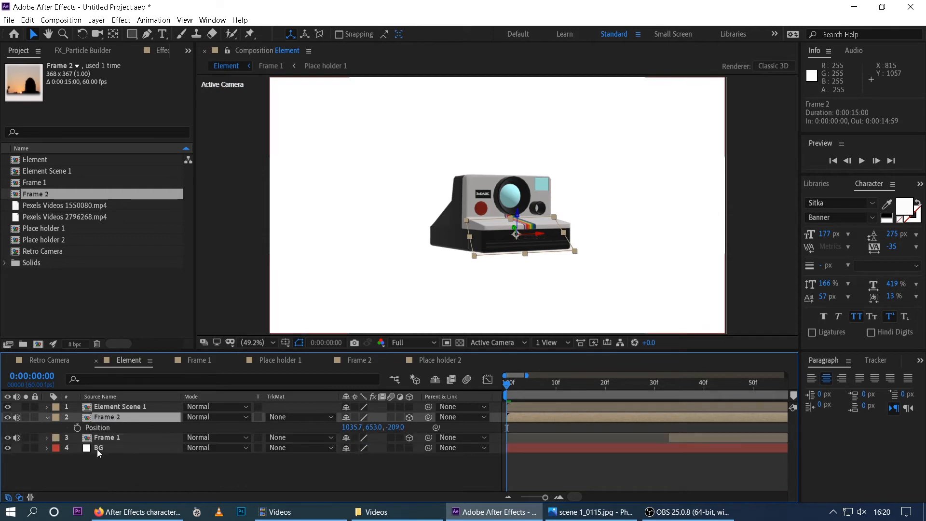
{"action": "left_click", "coordinate": [77, 429]}
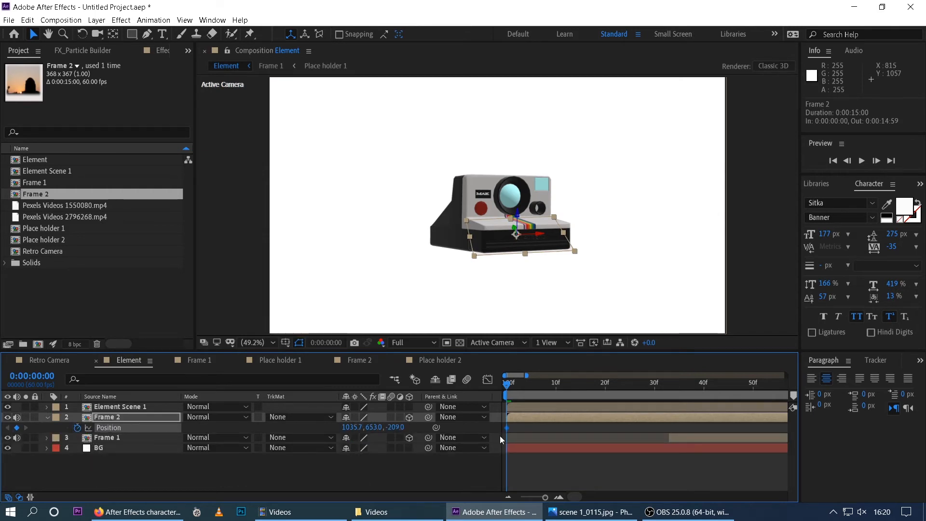
{"action": "key", "text": "space"}
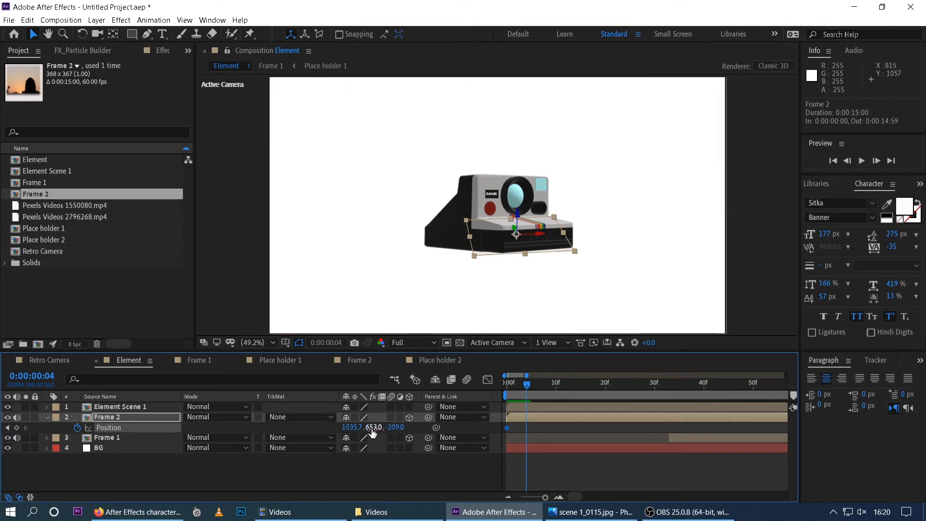
{"action": "mouse_move", "coordinate": [375, 429]}
{"action": "left_mouse_down"}
{"action": "mouse_move", "coordinate": [387, 432]}
{"action": "mouse_move", "coordinate": [362, 431]}
{"action": "mouse_move", "coordinate": [375, 429]}
{"action": "left_mouse_up"}
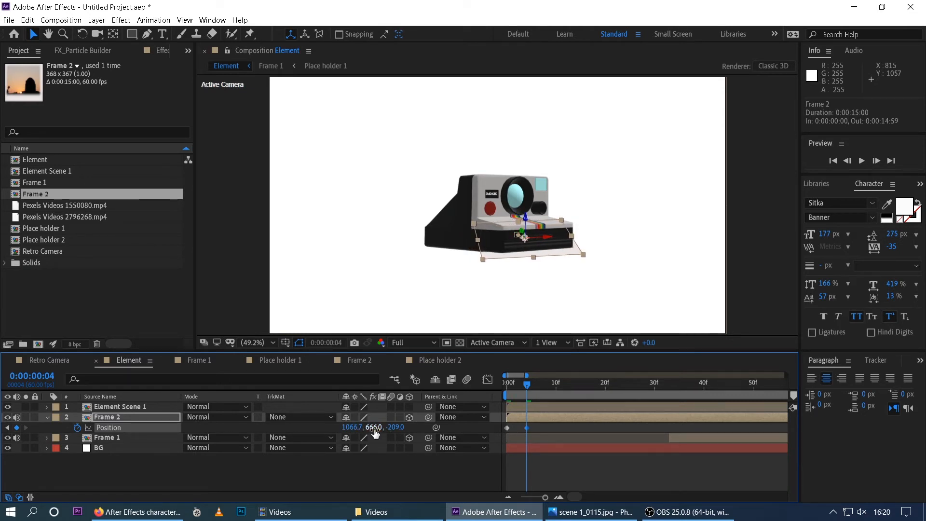
Step: Add a position keyframe for the Frame 2 layer at frame 8, adjusting its X and Y values
{"action": "key", "text": "space"}
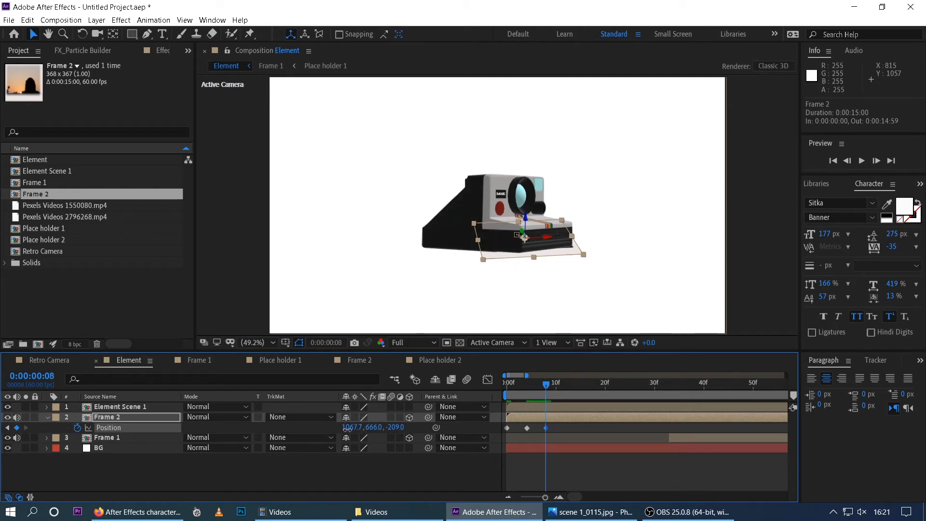
{"action": "left_click_drag", "start_coordinate": [347, 427], "coordinate": [318, 430]}
{"action": "left_click_drag", "start_coordinate": [375, 431], "coordinate": [285, 426]}
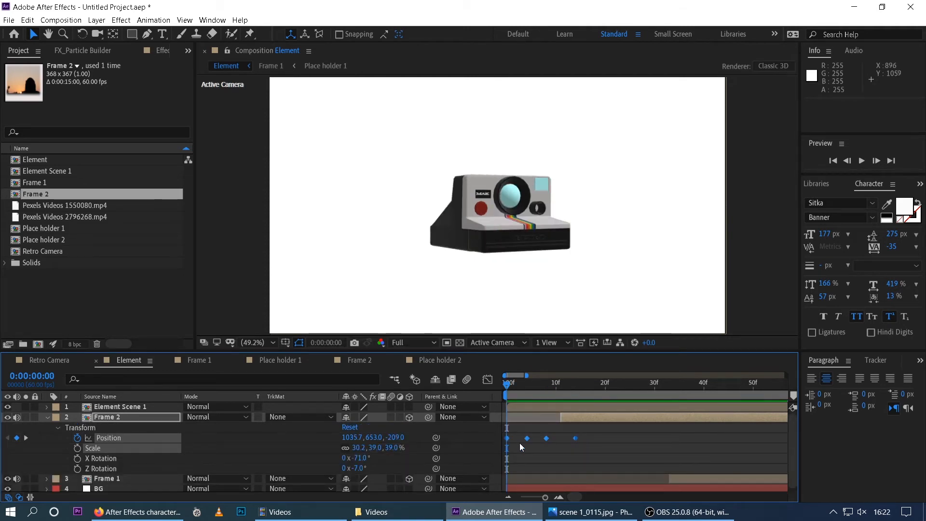
Step: Stretch the Frame 2 position keyframes so the last falls at about frame 28, and play back the Element composition
{"action": "left_click_drag", "start_coordinate": [574, 438], "coordinate": [647, 443]}
{"action": "key", "text": "space"}
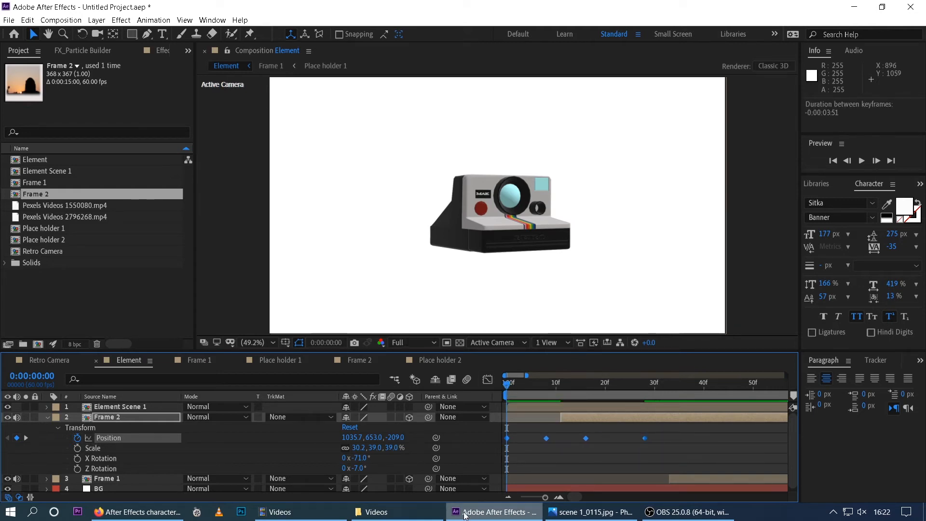
{"action": "mouse_move", "coordinate": [464, 513]}
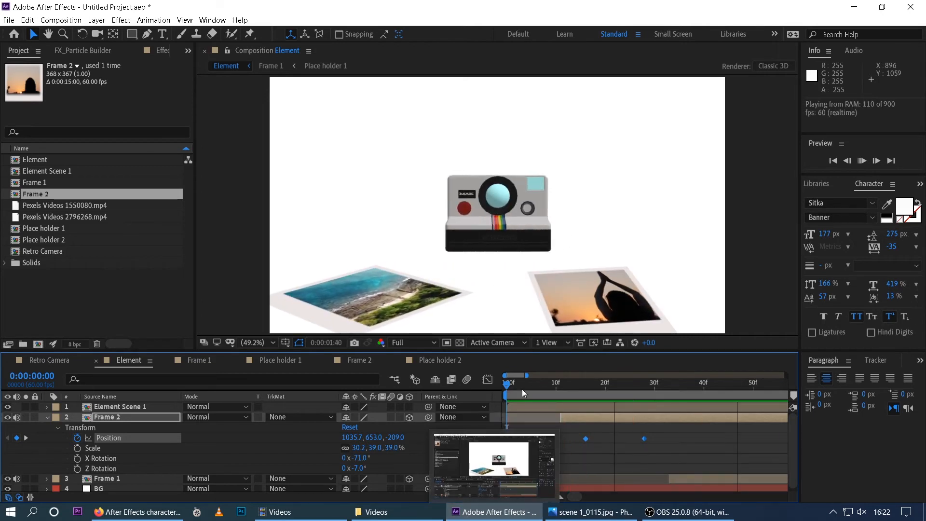
{"action": "key", "text": "space"}
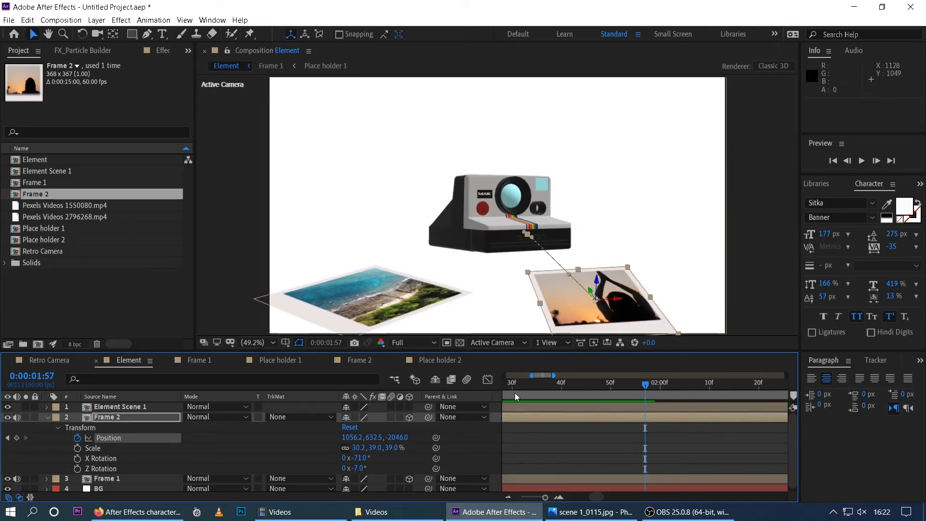
{"action": "left_click", "coordinate": [514, 392]}
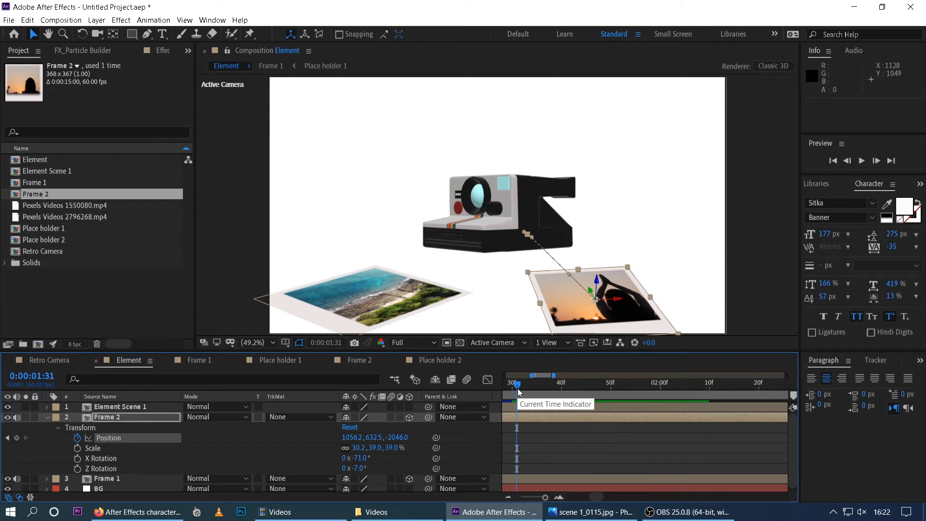
{"action": "key", "text": "space"}
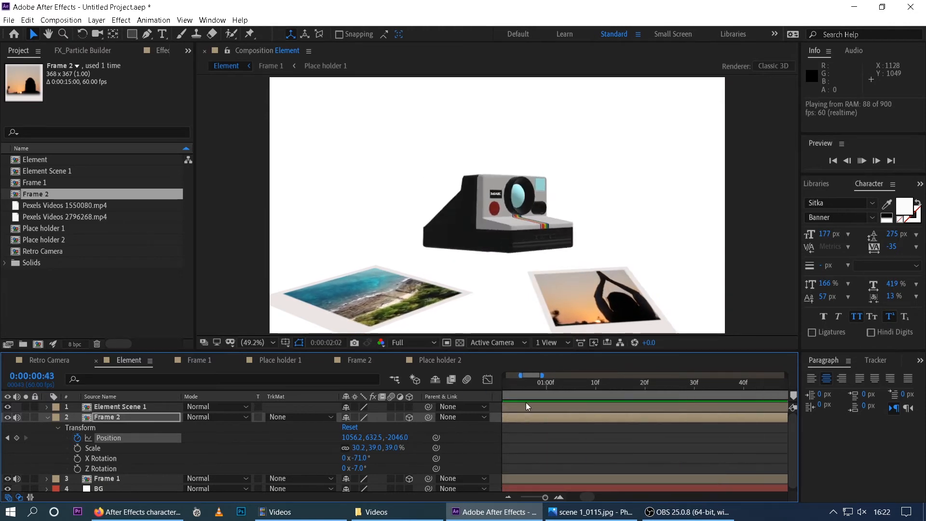
Step: Play back the whole Element composition from frame 0 to check how the second photo slides out
{"action": "left_click", "coordinate": [516, 388]}
{"action": "left_click_drag", "start_coordinate": [516, 389], "coordinate": [311, 413]}
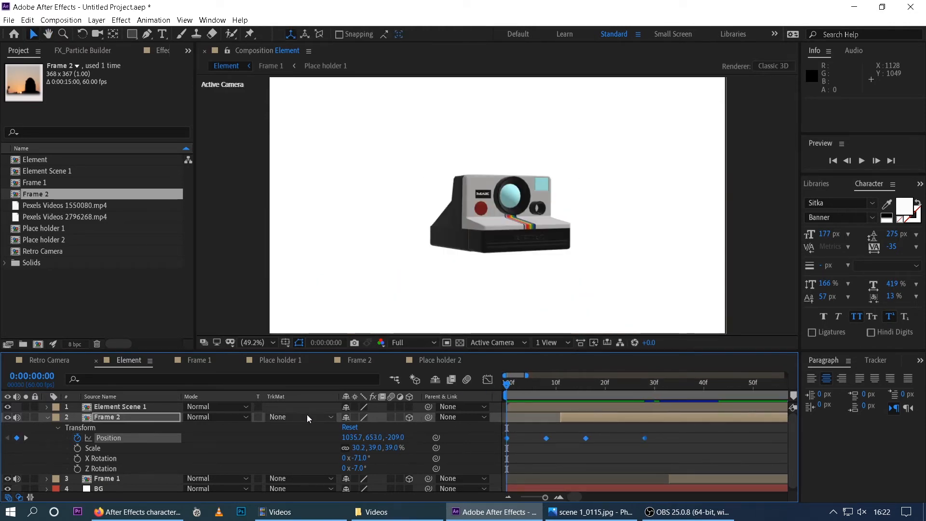
{"action": "key", "text": "minus"}
{"action": "key", "text": "minus"}
{"action": "key", "text": "minus"}
{"action": "key", "text": "space"}
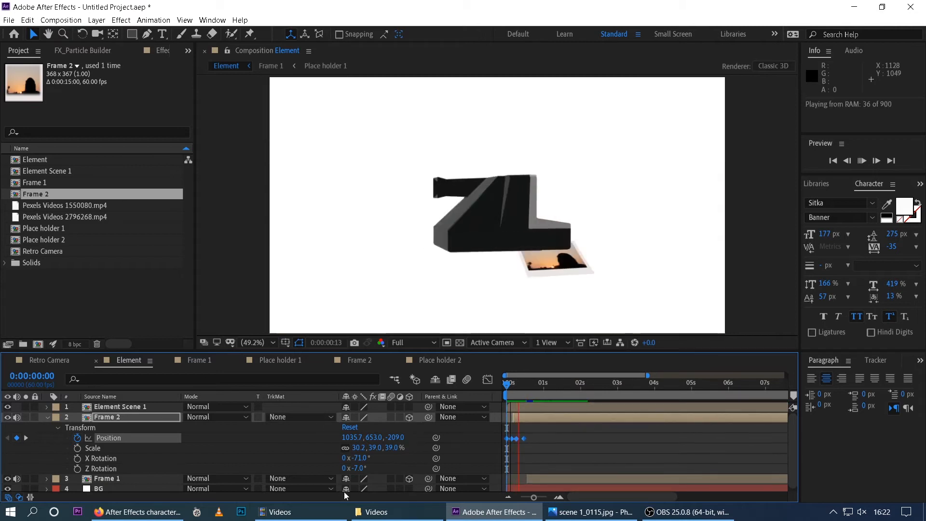
{"action": "key", "text": "space"}
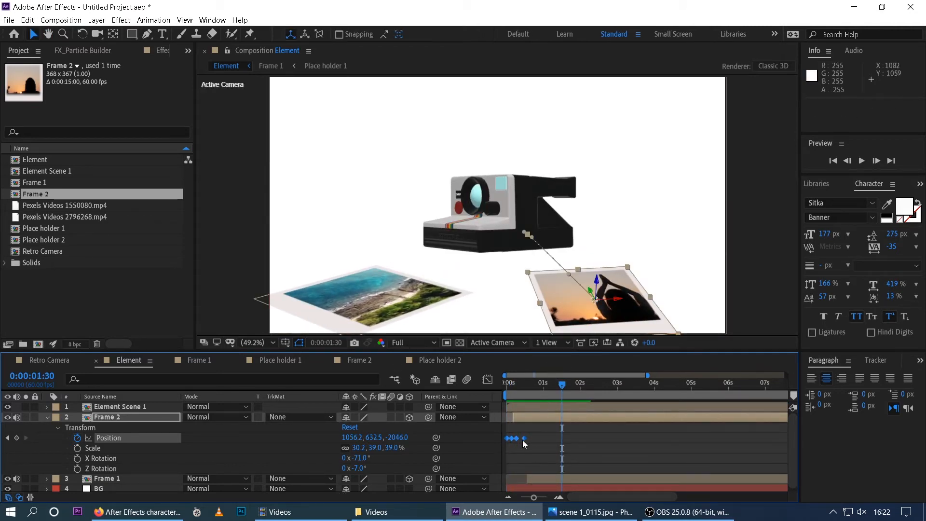
Step: Stretch the Frame 2 position keyframes so the last falls at about 1.6 seconds, and play back the animation
{"action": "left_click_drag", "start_coordinate": [524, 439], "coordinate": [566, 439]}
{"action": "left_click_drag", "start_coordinate": [562, 385], "coordinate": [489, 387]}
{"action": "key", "text": "Home"}
{"action": "key", "text": "space"}
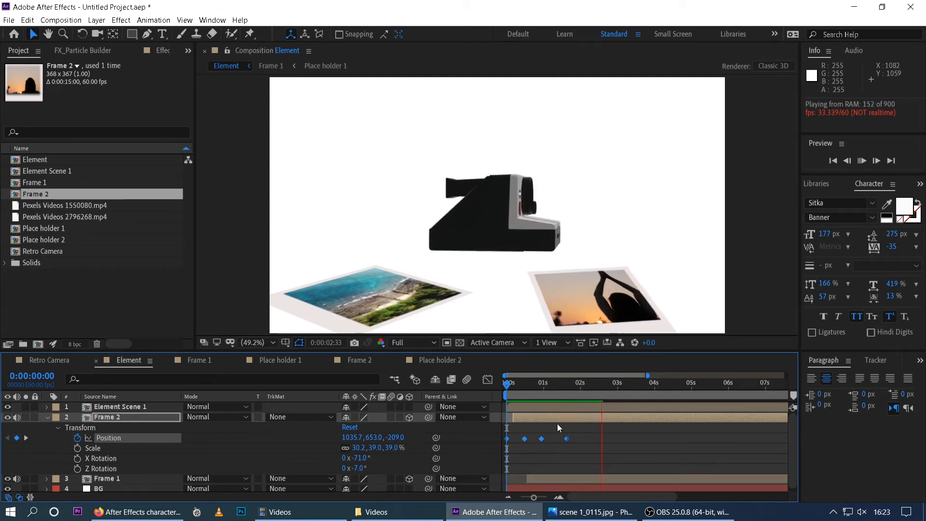
{"action": "key", "text": "space"}
Step: Compress the Frame 2 position keyframes so the last falls at 0:00:01:02, and play back the animation
{"action": "left_click_drag", "start_coordinate": [567, 438], "coordinate": [545, 439]}
{"action": "left_click", "coordinate": [509, 384]}
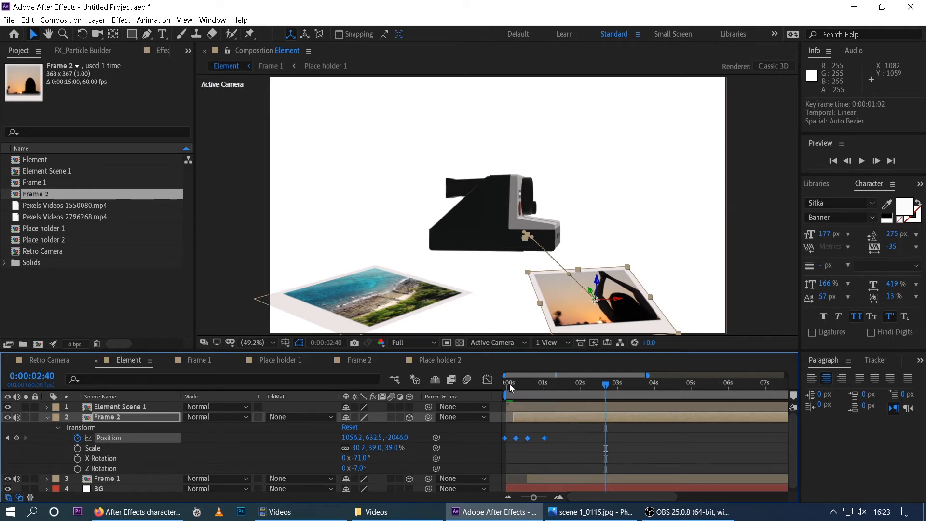
{"action": "key", "text": "space"}
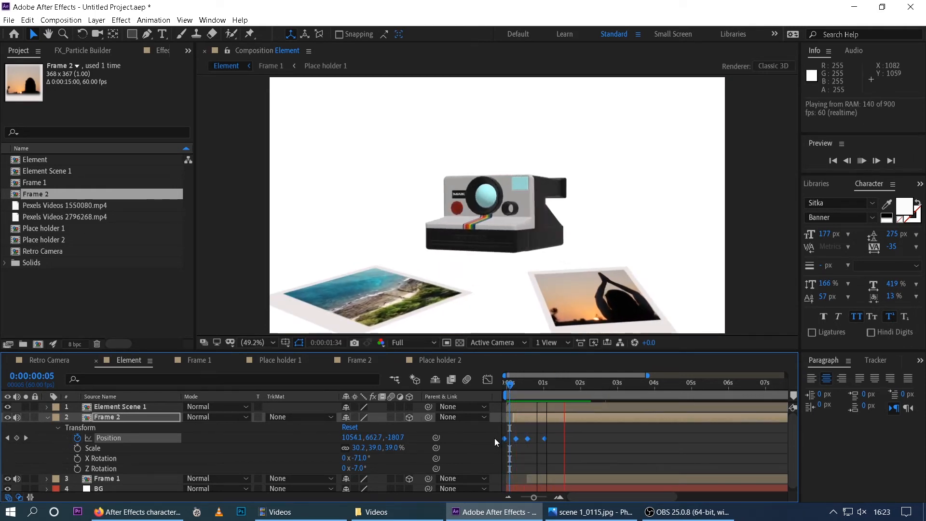
Step: Shift the Frame 2 position keyframes earlier so the last falls at 0:00:00:53, and play back the result
{"action": "left_click_drag", "start_coordinate": [544, 439], "coordinate": [539, 439]}
{"action": "left_click", "coordinate": [511, 384]}
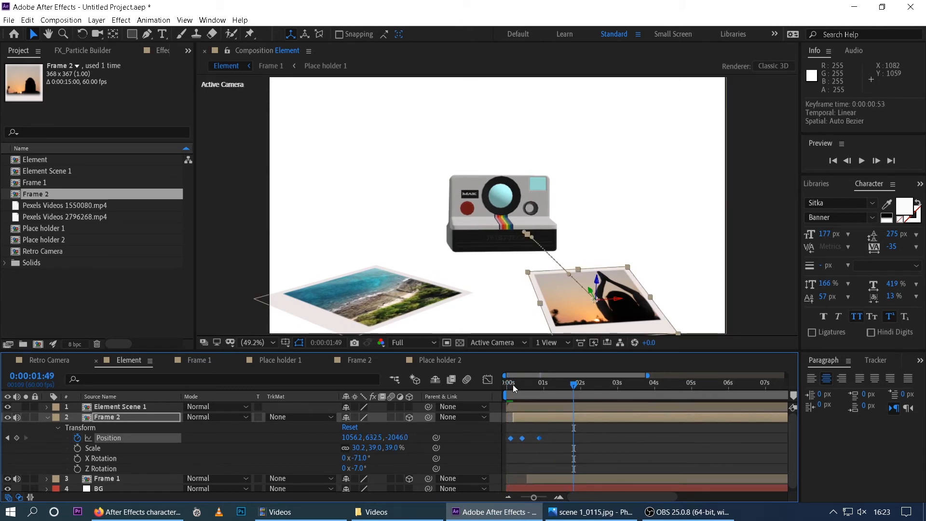
{"action": "key", "text": "space"}
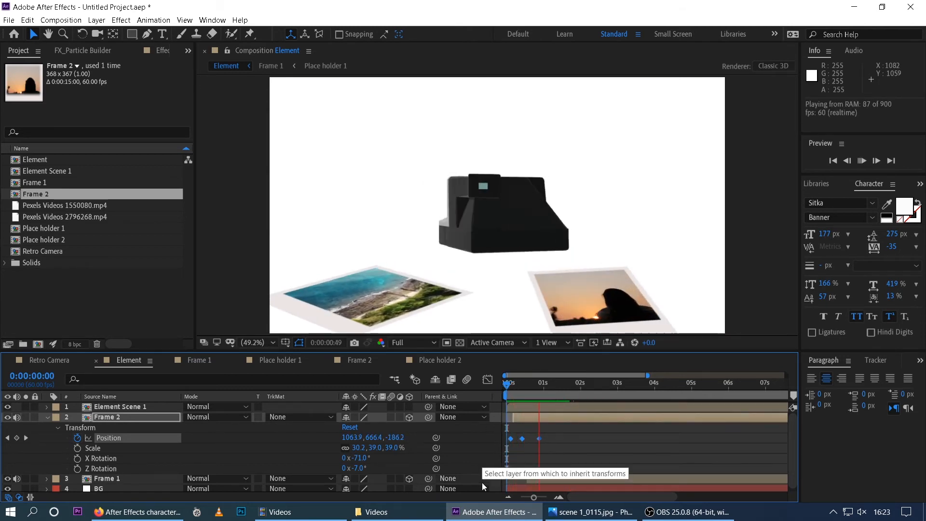
{"action": "key", "text": "space"}
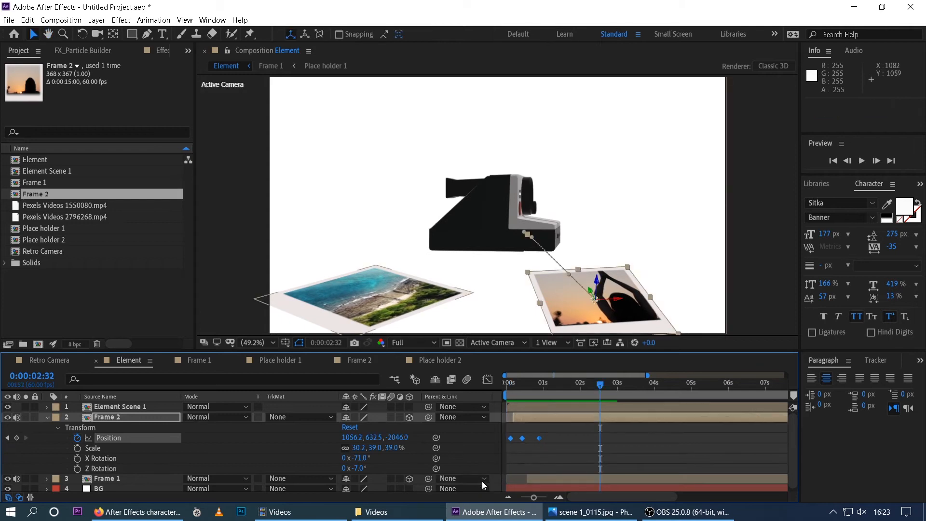
Step: Collapse the Frame 2 layer's properties and review the first two seconds of the animation
{"action": "left_click", "coordinate": [517, 388]}
{"action": "left_click_drag", "start_coordinate": [517, 388], "coordinate": [543, 386]}
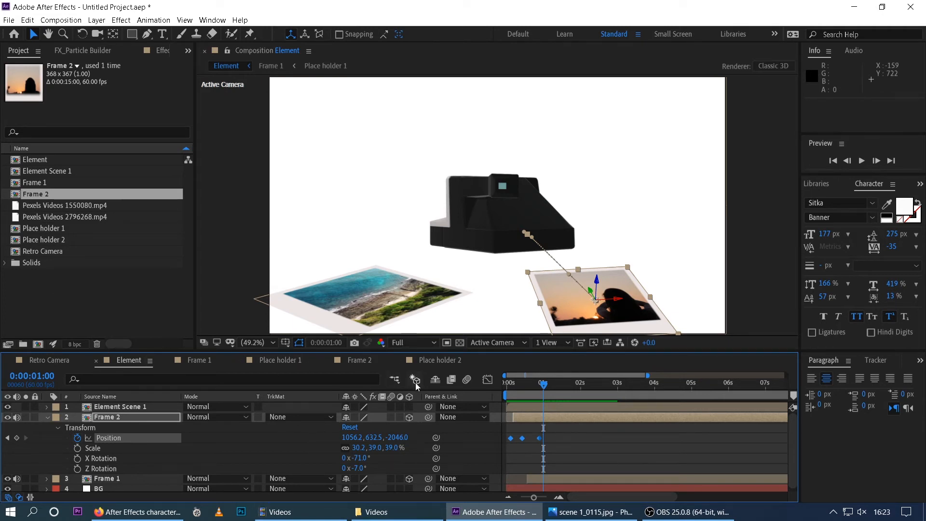
{"action": "left_click", "coordinate": [47, 419]}
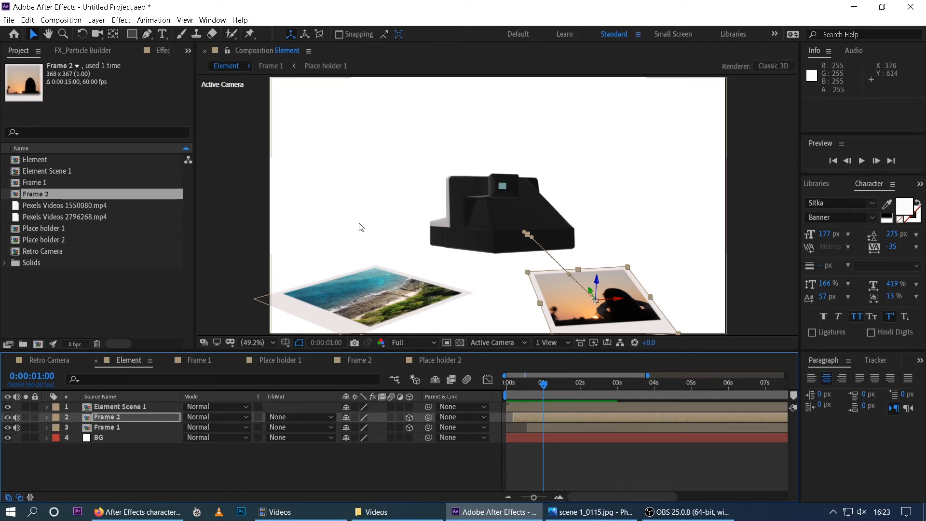
{"action": "left_click_drag", "start_coordinate": [543, 384], "coordinate": [573, 406]}
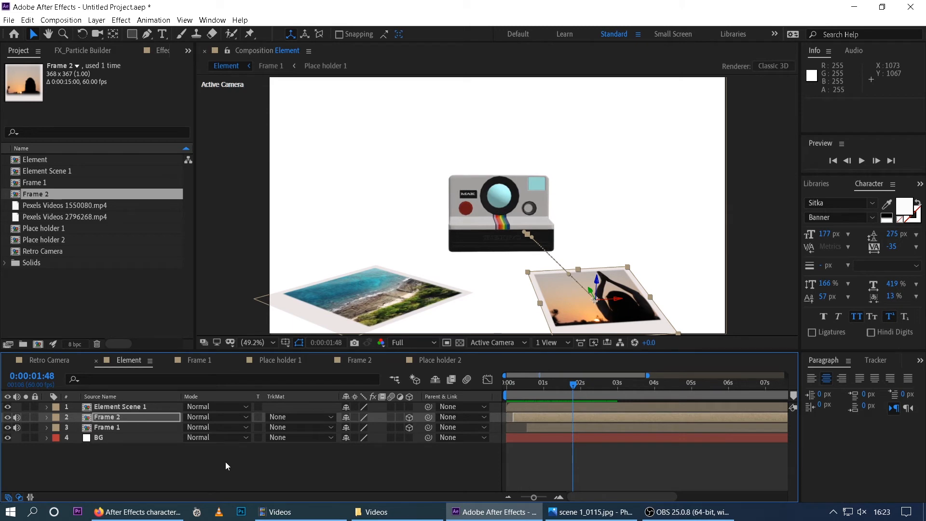
{"action": "mouse_move", "coordinate": [589, 389]}
{"action": "left_mouse_down"}
{"action": "mouse_move", "coordinate": [575, 389]}
{"action": "mouse_move", "coordinate": [591, 393]}
{"action": "left_mouse_up"}
{"action": "key", "text": "Home"}
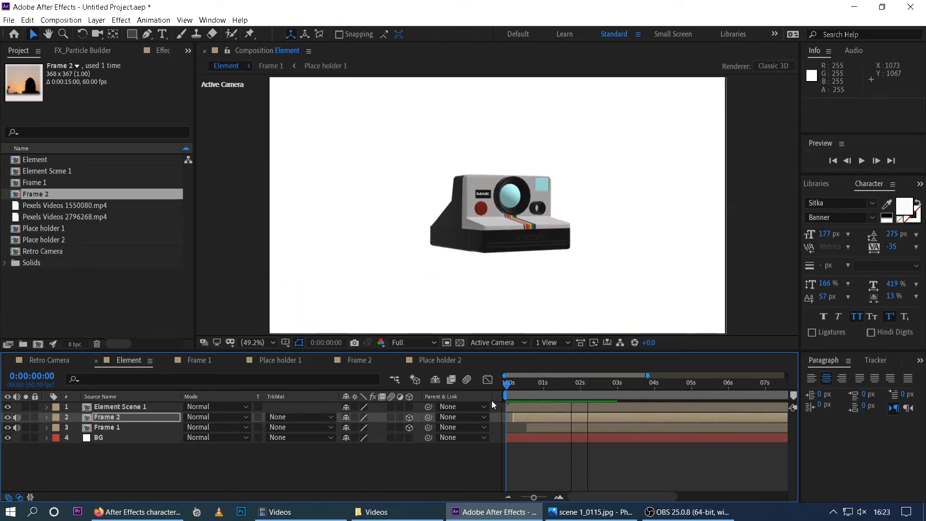
Step: End the work area at 0:00:02:02 and play back the shortened preview range
{"action": "left_click_drag", "start_coordinate": [506, 401], "coordinate": [583, 404]}
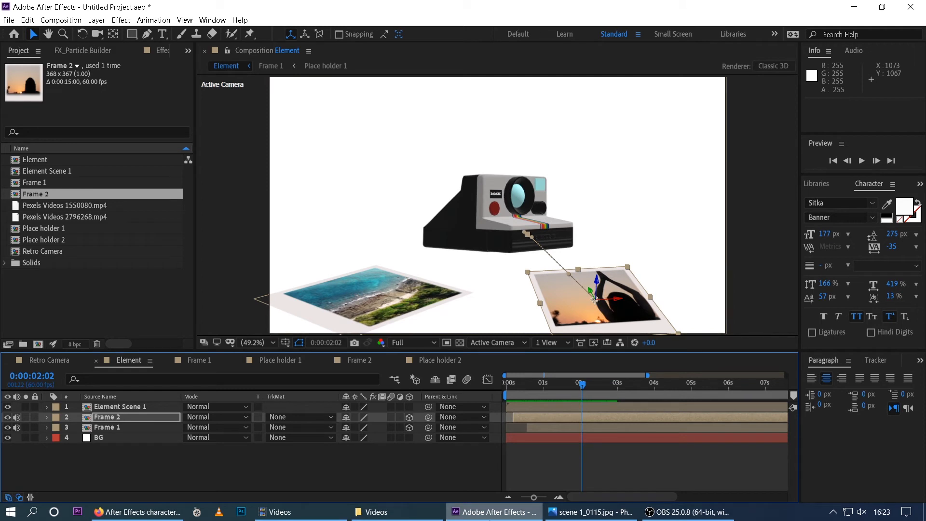
{"action": "key", "text": "n"}
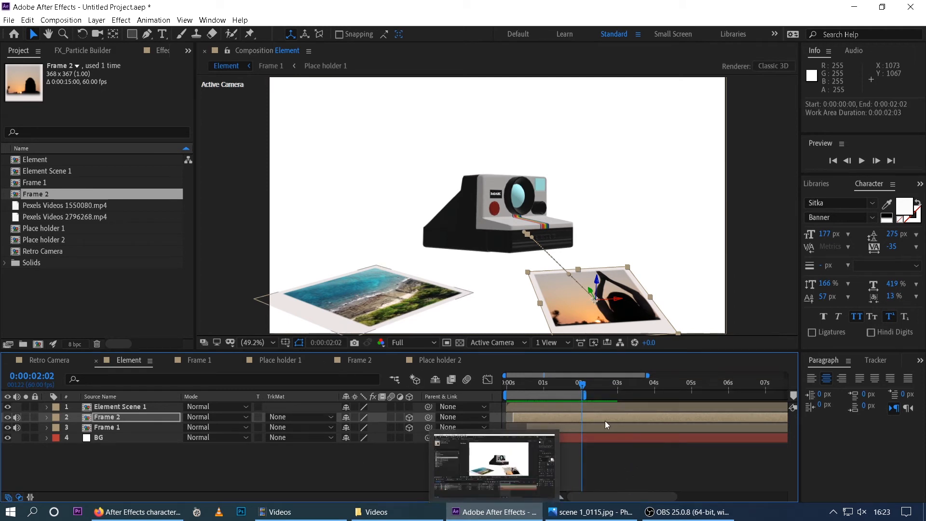
{"action": "key", "text": "space"}
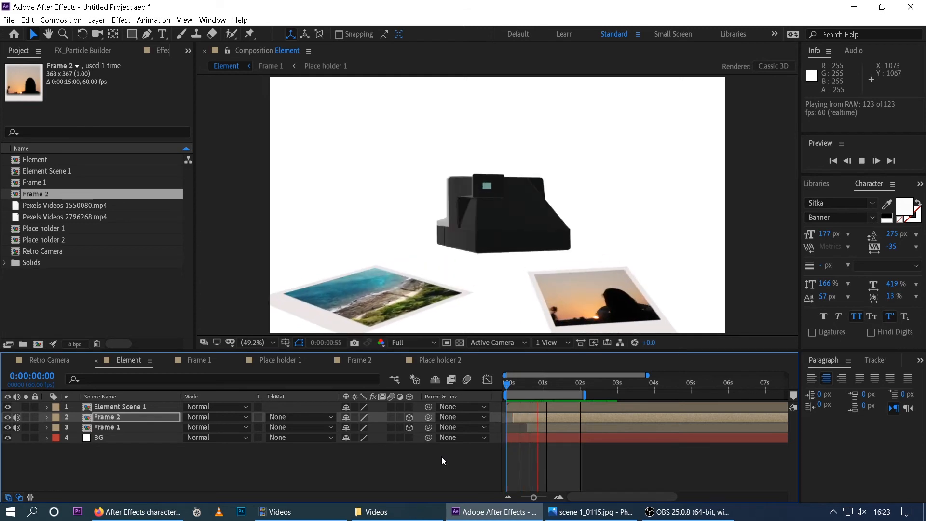
{"action": "key", "text": "space"}
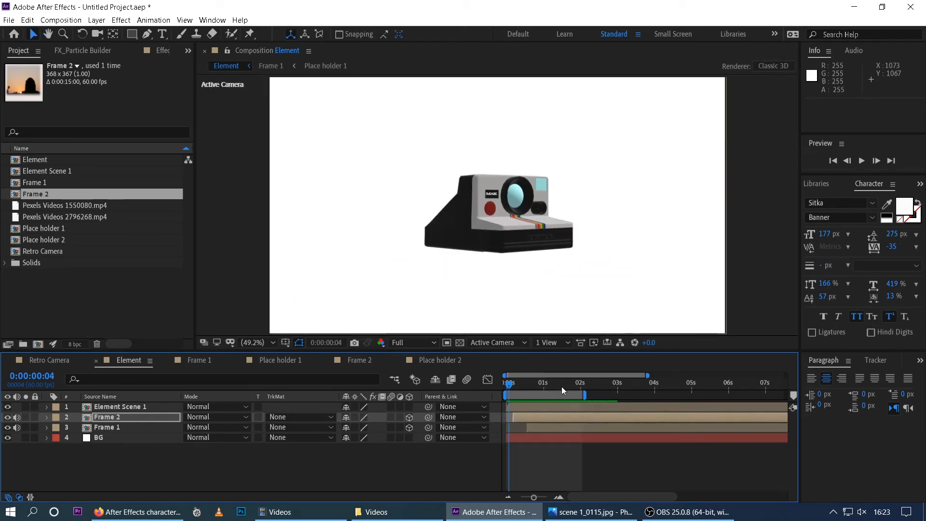
Step: Rename the Element composition as Scene 1 in its composition settings
{"action": "left_click_drag", "start_coordinate": [562, 387], "coordinate": [562, 411]}
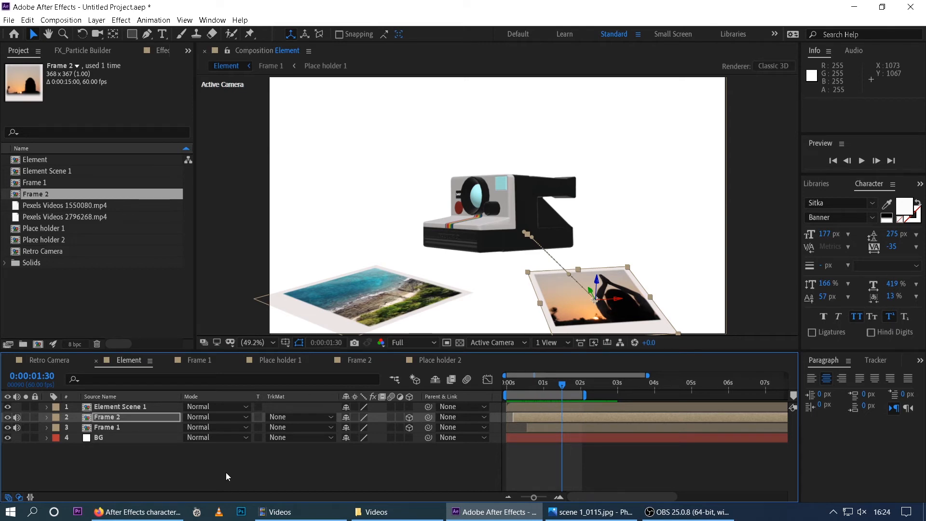
{"action": "left_click", "coordinate": [146, 466]}
{"action": "key", "text": "ctrl+k"}
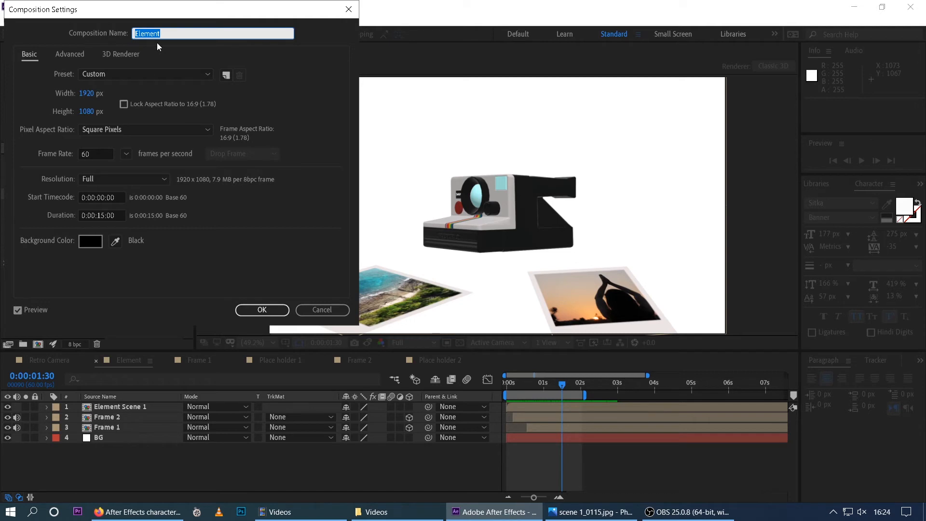
{"action": "type", "text": "Scene 1"}
{"action": "left_click", "coordinate": [260, 314]}
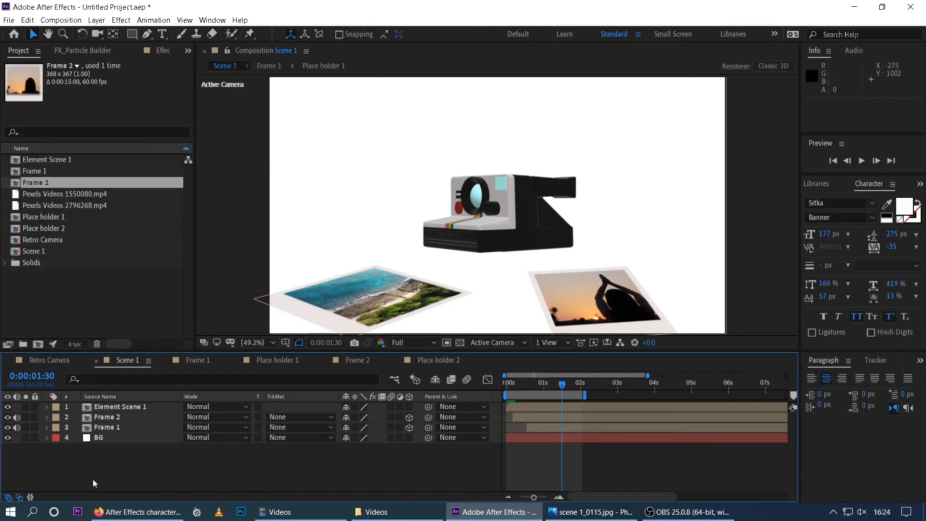
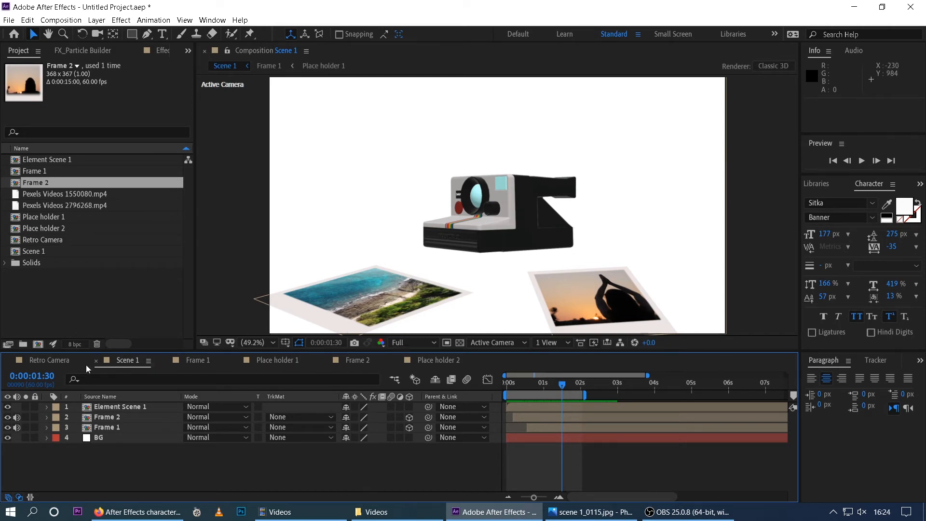
Step: Open the Element Scene 1 composition and inspect the camera model at about 0:00:01:24
{"action": "double_click", "coordinate": [31, 159]}
{"action": "left_click_drag", "start_coordinate": [539, 384], "coordinate": [532, 404]}
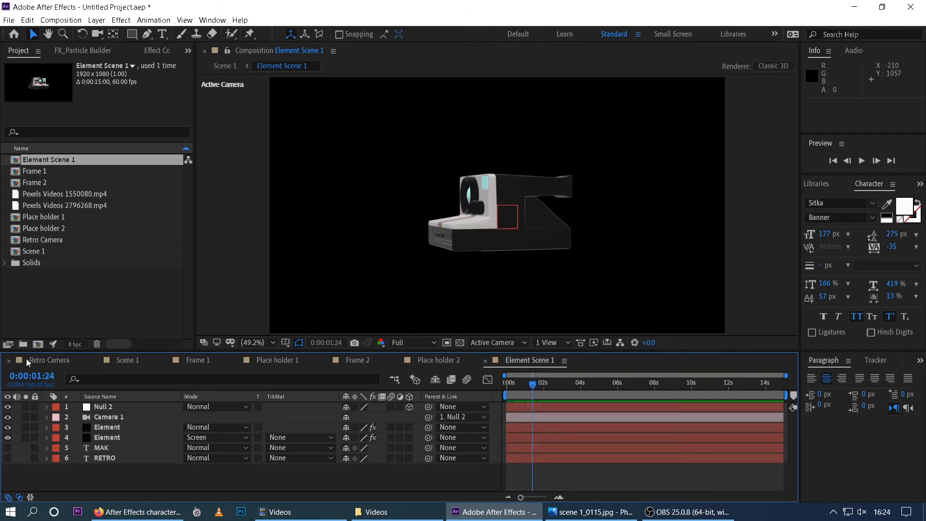
{"action": "left_click", "coordinate": [48, 294]}
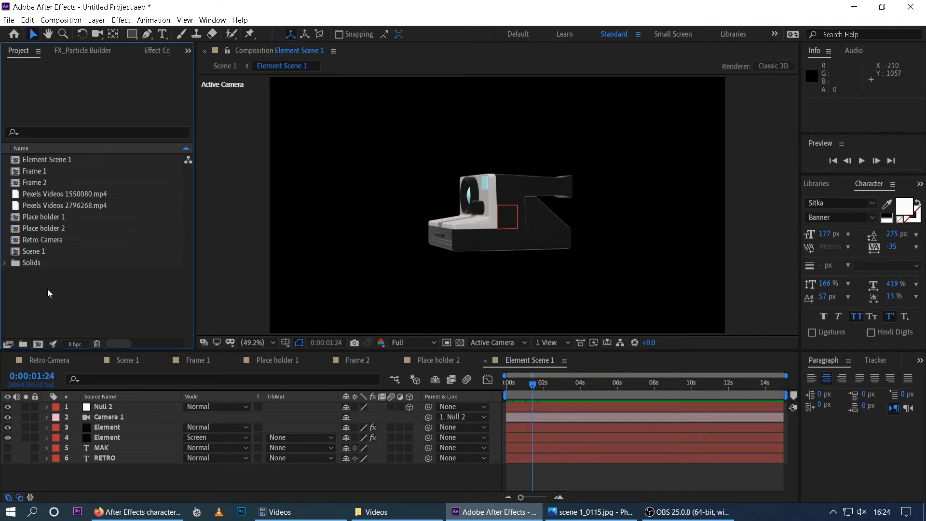
Step: Duplicate the Scene 1 composition in the project and open the copy
{"action": "left_click", "coordinate": [26, 252]}
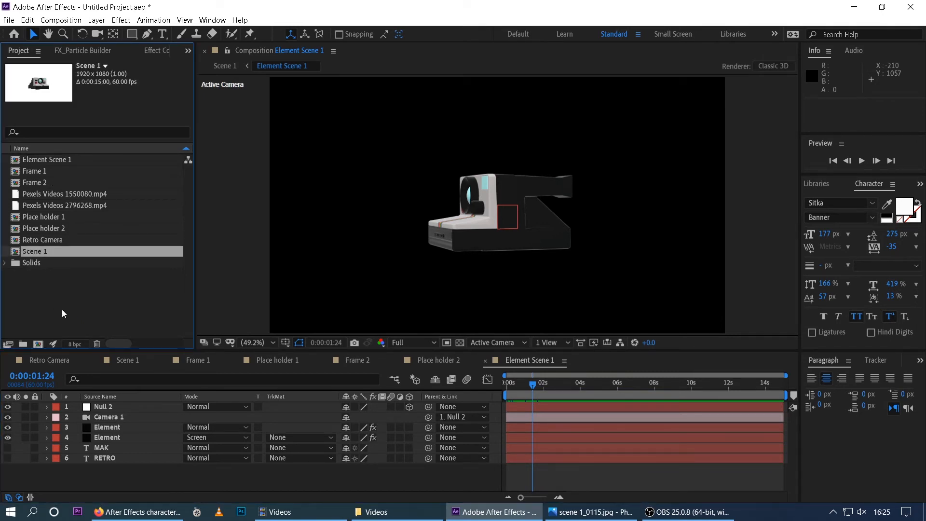
{"action": "key", "text": "ctrl+d"}
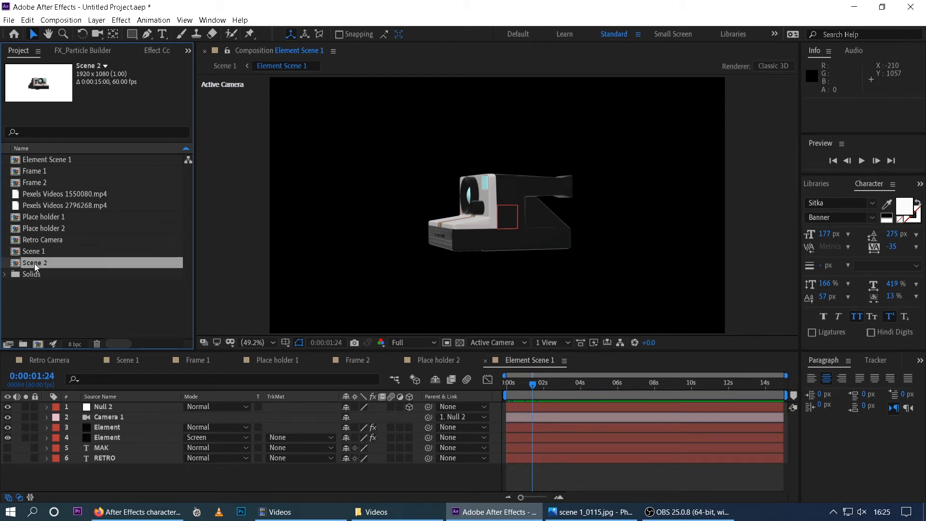
{"action": "double_click", "coordinate": [51, 263]}
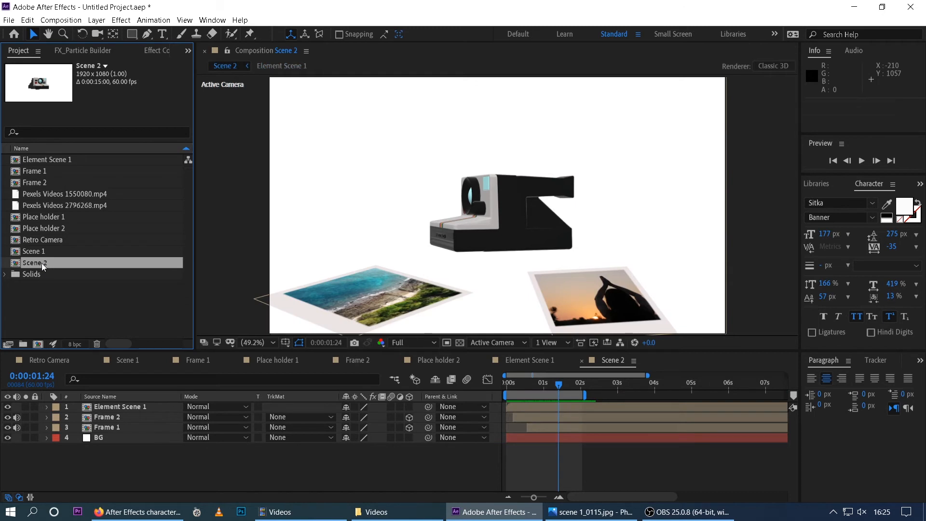
Step: Rename the duplicated Scene 2 composition as Intro Scene
{"action": "right_click", "coordinate": [39, 262]}
{"action": "left_click", "coordinate": [33, 298]}
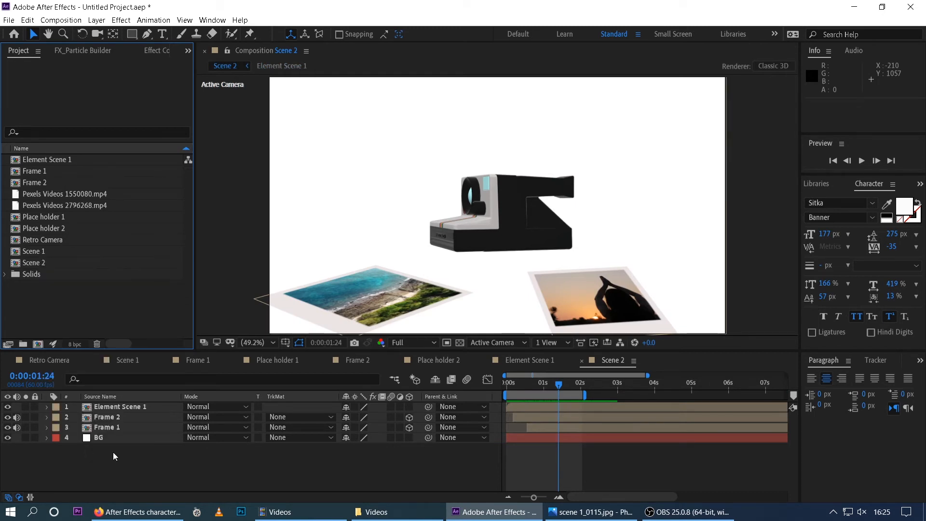
{"action": "right_click", "coordinate": [34, 265]}
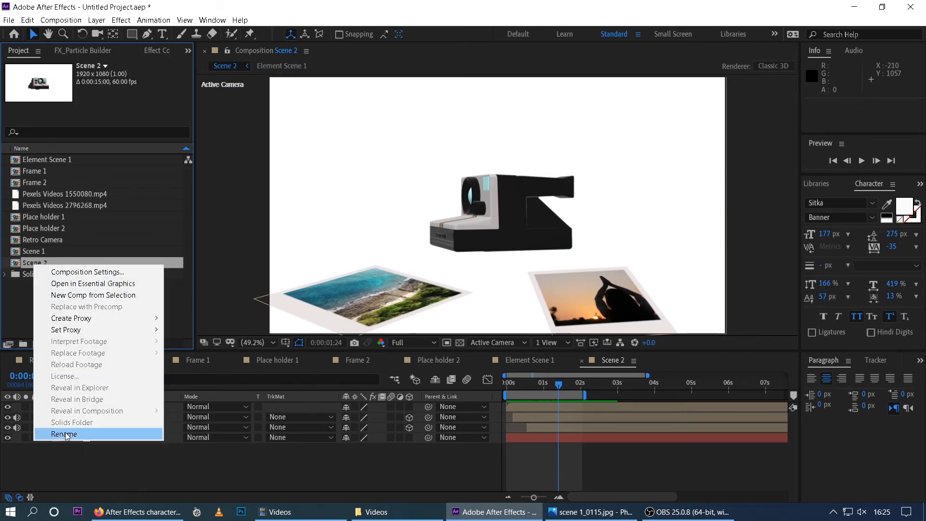
{"action": "left_click", "coordinate": [66, 435]}
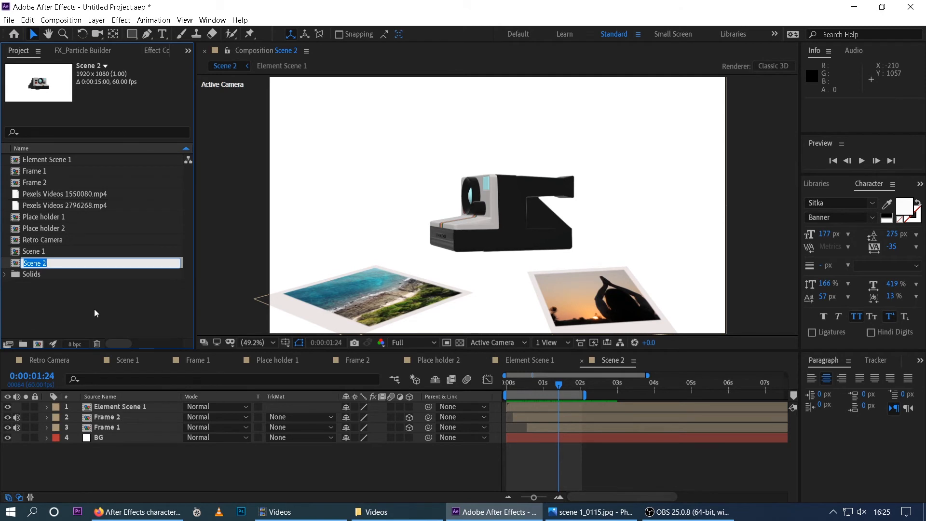
{"action": "type", "text": "Intro"}
{"action": "left_click", "coordinate": [57, 297]}
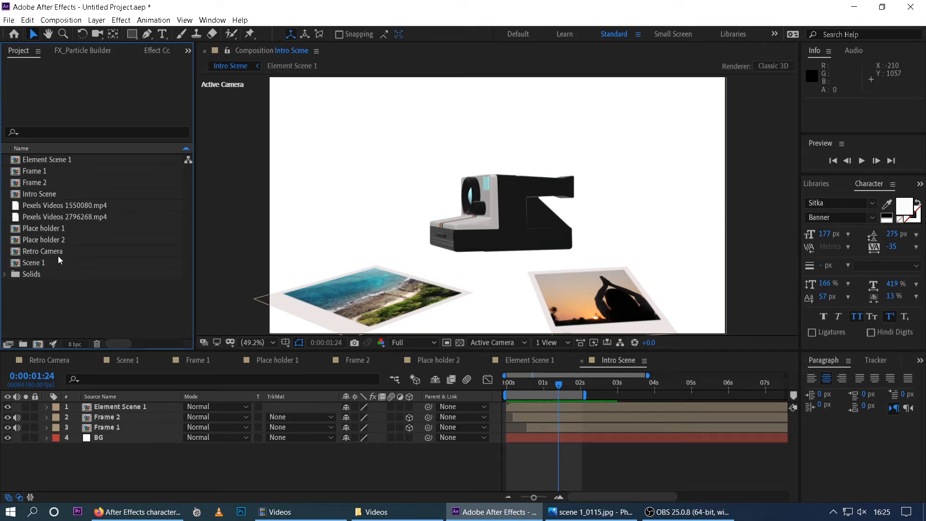
Step: Check the Intro Scene's composition settings and close them
{"action": "left_click", "coordinate": [150, 468]}
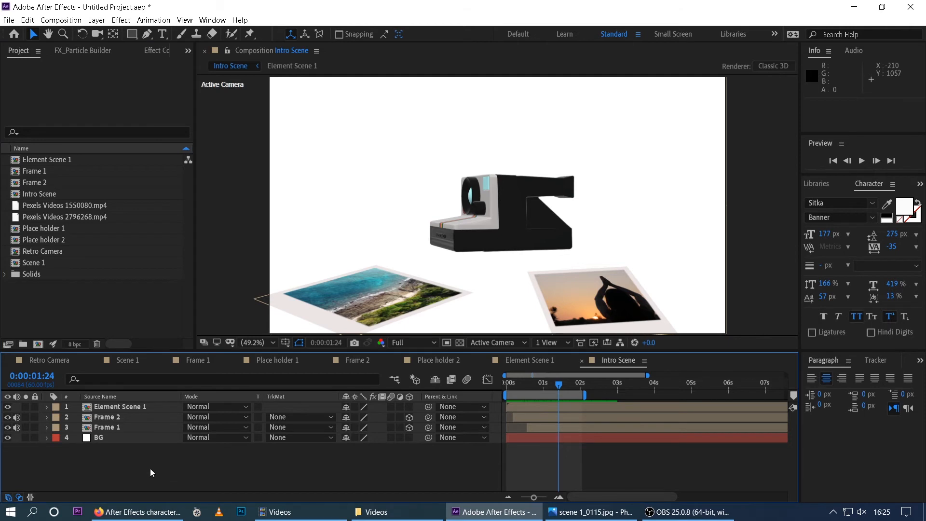
{"action": "key", "text": "ctrl+k"}
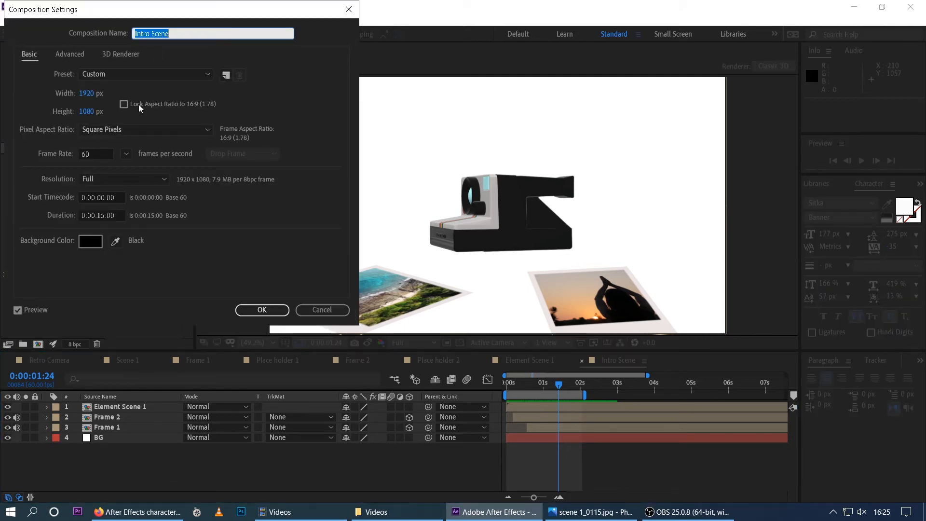
{"action": "left_click", "coordinate": [261, 310]}
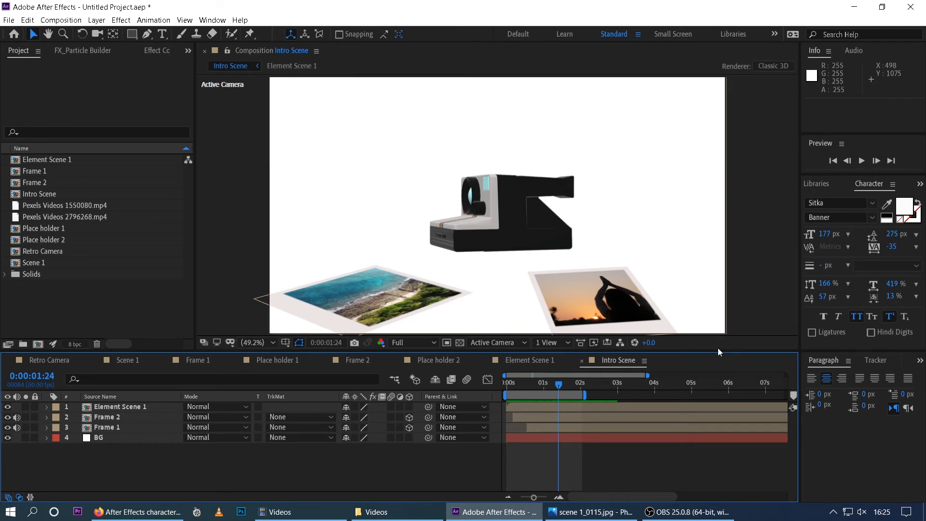
Step: Extend the Intro Scene's work area to end at 0:00:06:09 and move the current time to 0:00:02:21
{"action": "left_click_drag", "start_coordinate": [584, 389], "coordinate": [735, 395]}
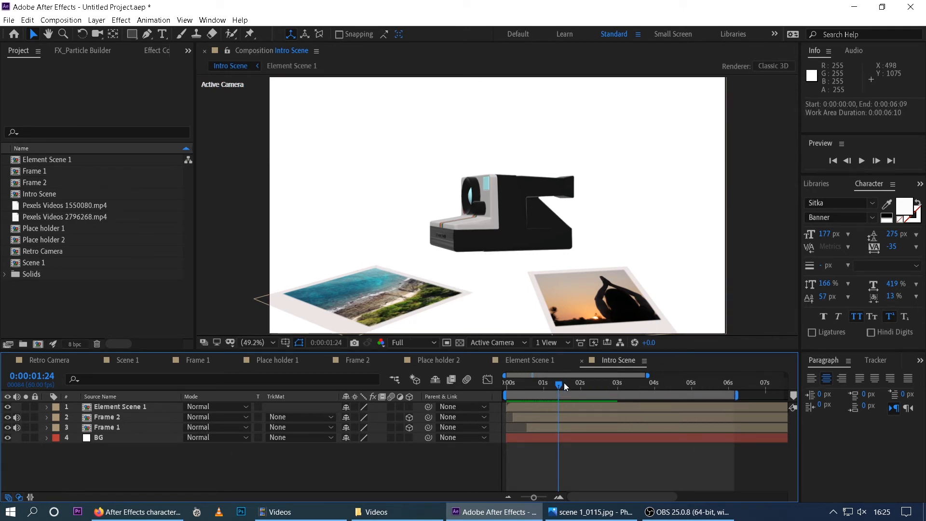
{"action": "left_click_drag", "start_coordinate": [563, 383], "coordinate": [593, 389]}
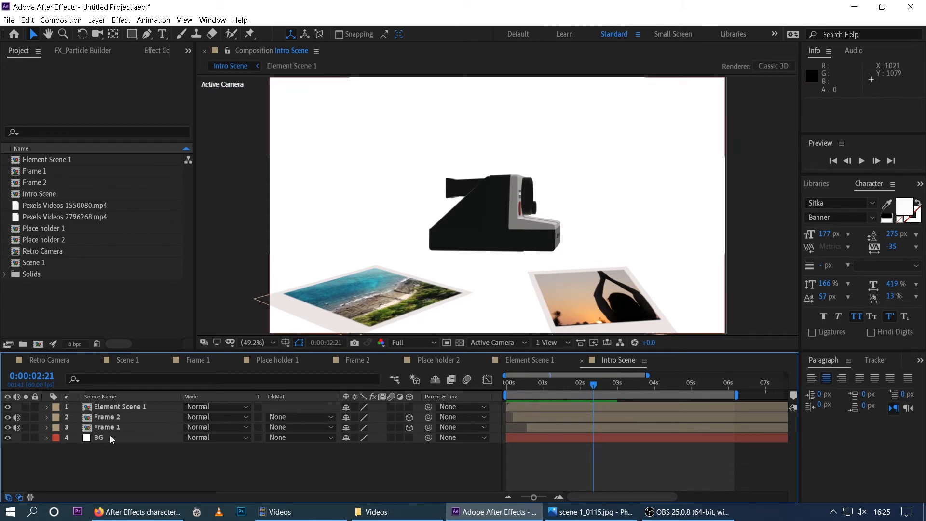
Step: Delete the Frame 2 and Frame 1 layers from the Intro Scene and return the current time to 0:00:00:00
{"action": "left_click", "coordinate": [105, 417]}
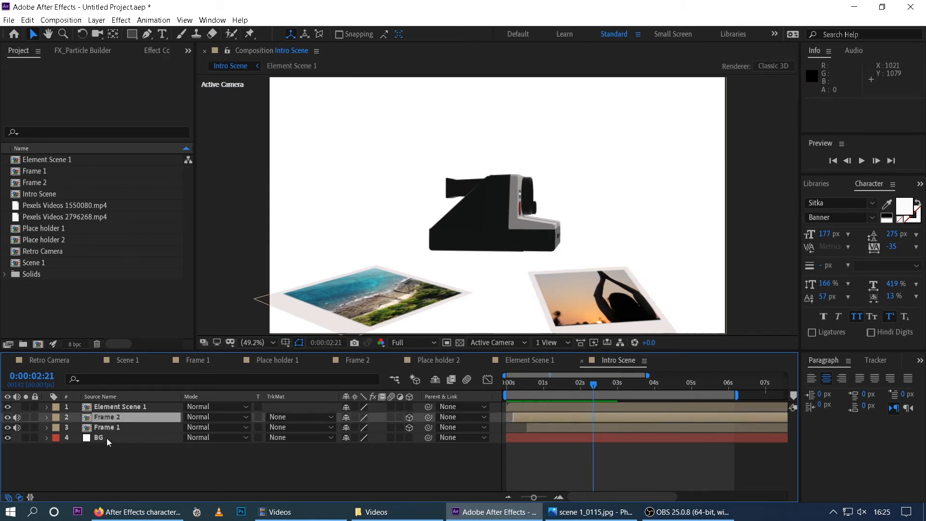
{"action": "key", "text": "Delete"}
{"action": "left_click", "coordinate": [105, 417]}
{"action": "key", "text": "Delete"}
{"action": "left_click_drag", "start_coordinate": [534, 384], "coordinate": [502, 391]}
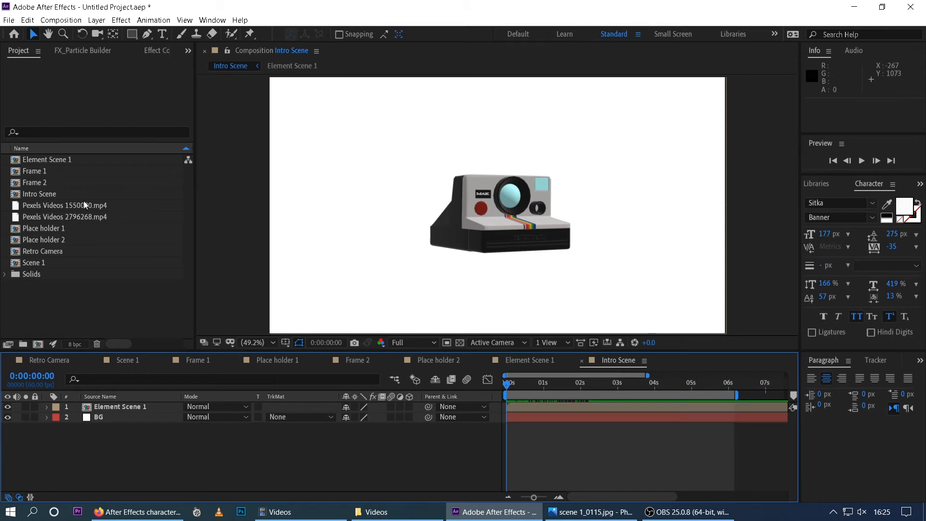
Step: Duplicate the Element Scene 1 composition in the project and replace its layer in the Intro Scene with Element Scene 2
{"action": "left_click", "coordinate": [51, 160]}
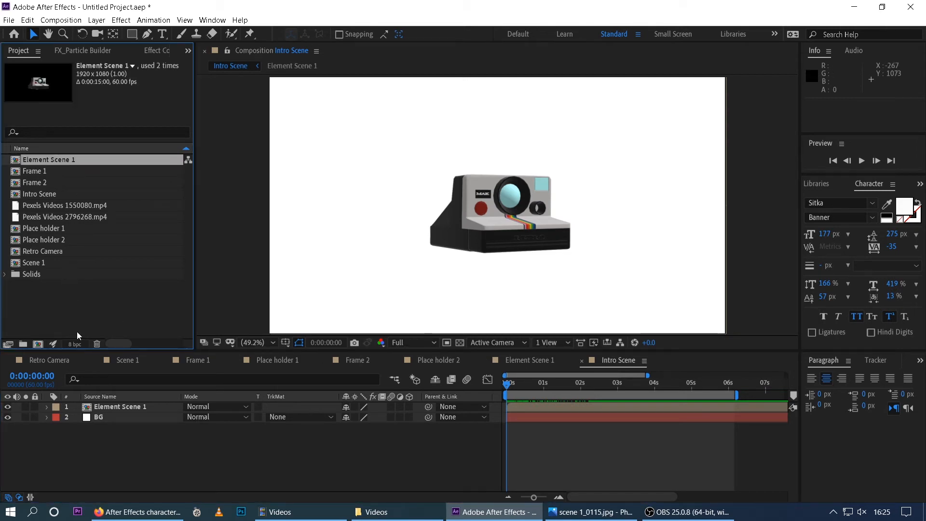
{"action": "key", "text": "ctrl+d"}
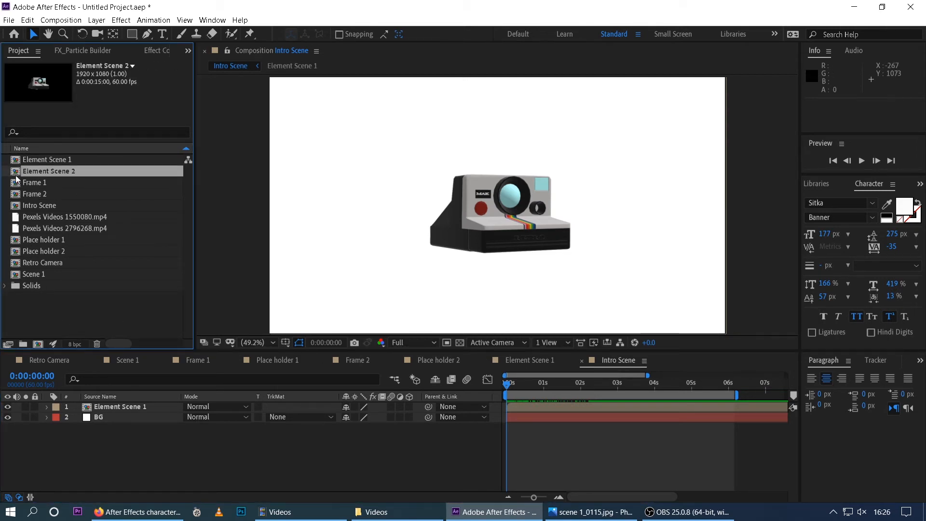
{"action": "left_click_drag", "start_coordinate": [17, 173], "coordinate": [110, 422]}
{"action": "left_click", "coordinate": [108, 418]}
{"action": "key", "text": "Delete"}
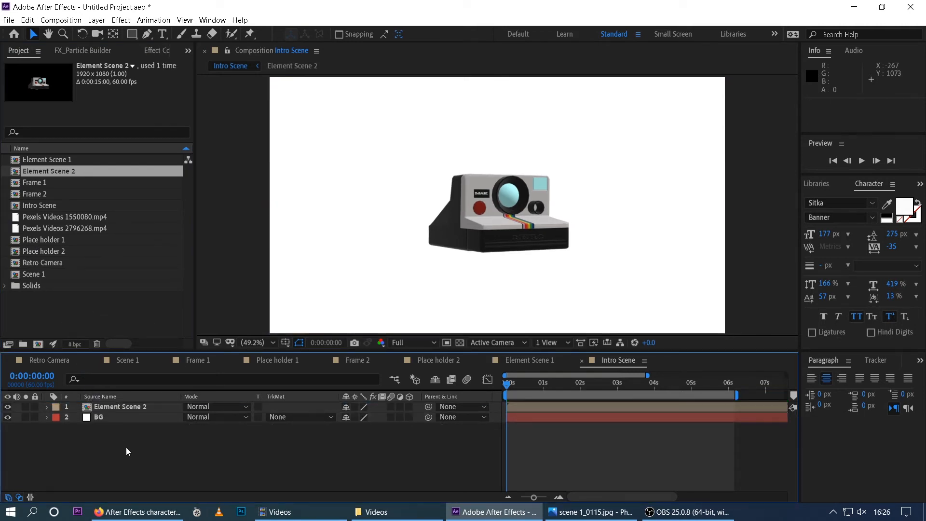
Step: Delete the Null 2 layer inside the Element Scene 2 composition and move the current time to 0:00:00:55
{"action": "double_click", "coordinate": [103, 407]}
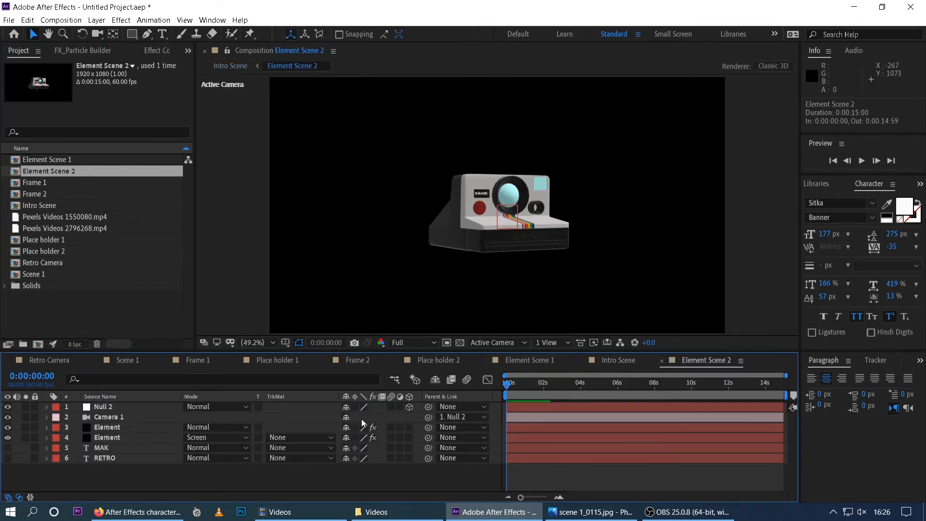
{"action": "mouse_move", "coordinate": [506, 383]}
{"action": "left_mouse_down"}
{"action": "mouse_move", "coordinate": [519, 386]}
{"action": "mouse_move", "coordinate": [493, 388]}
{"action": "left_mouse_up"}
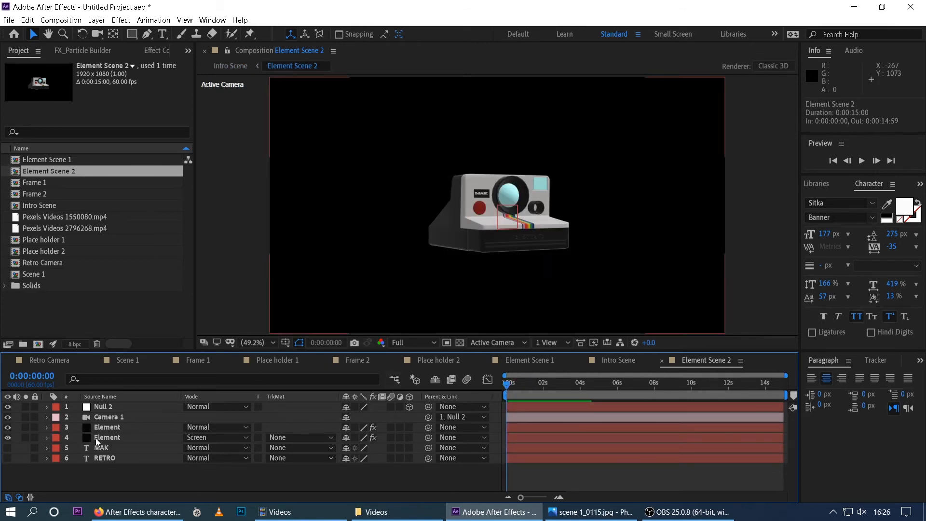
{"action": "left_click", "coordinate": [100, 407]}
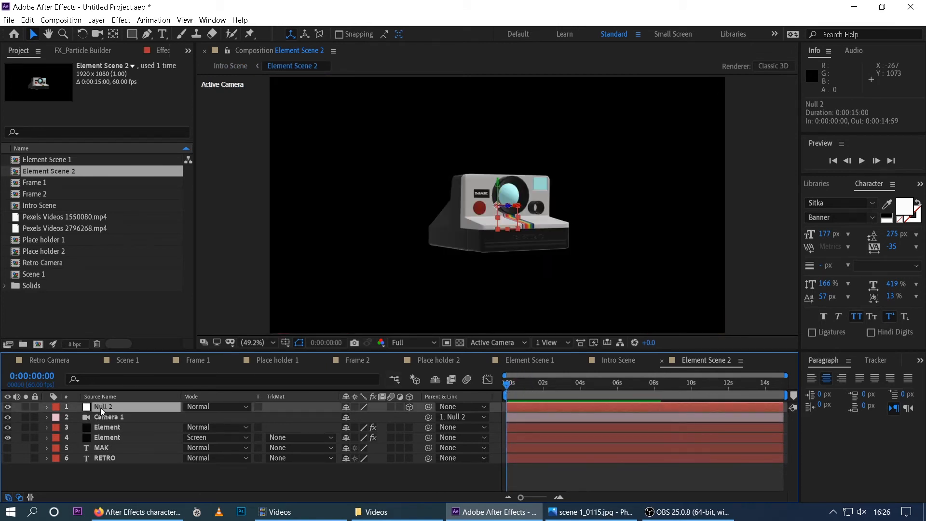
{"action": "key", "text": "Delete"}
{"action": "left_click_drag", "start_coordinate": [508, 393], "coordinate": [523, 405]}
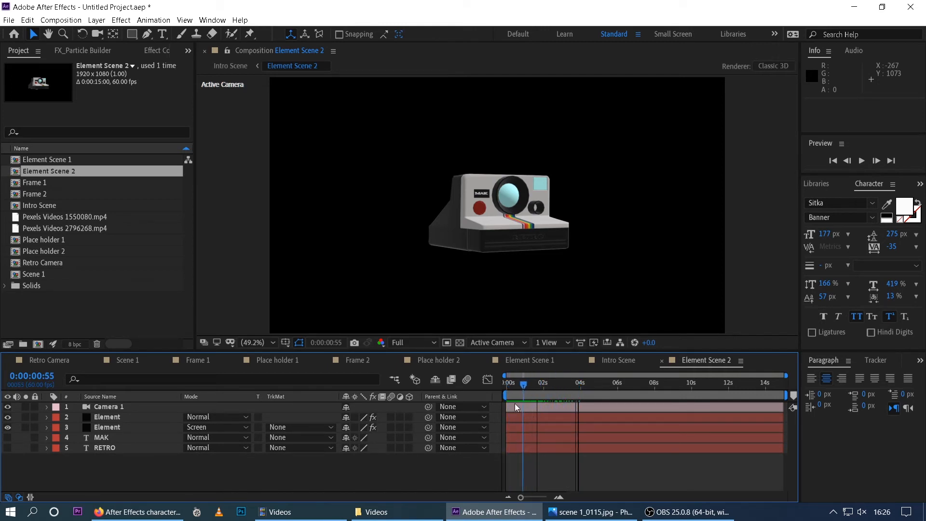
Step: Reposition Camera 1 to about 33, 333, -1937 so the retro camera is larger in the frame's left half, and return to the Intro Scene
{"action": "key", "text": "c"}
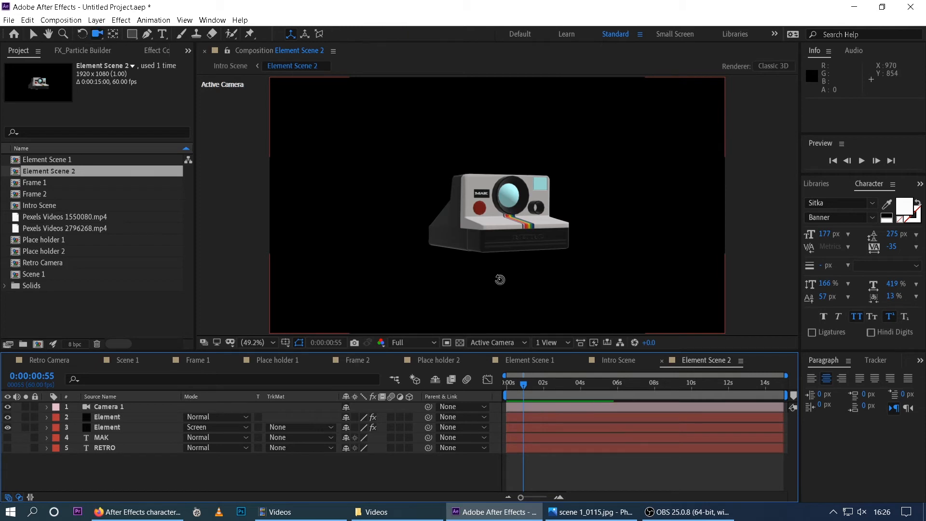
{"action": "left_click_drag", "start_coordinate": [499, 279], "coordinate": [393, 247]}
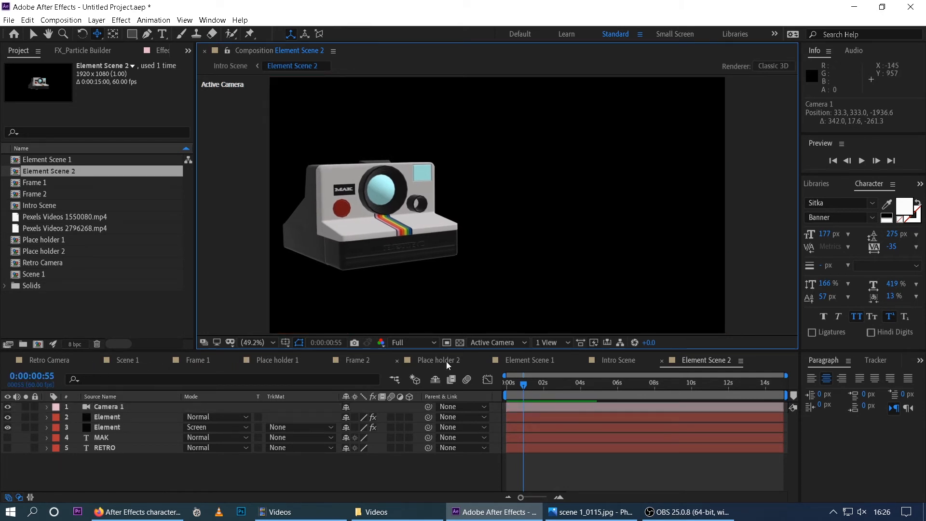
{"action": "left_click", "coordinate": [619, 362]}
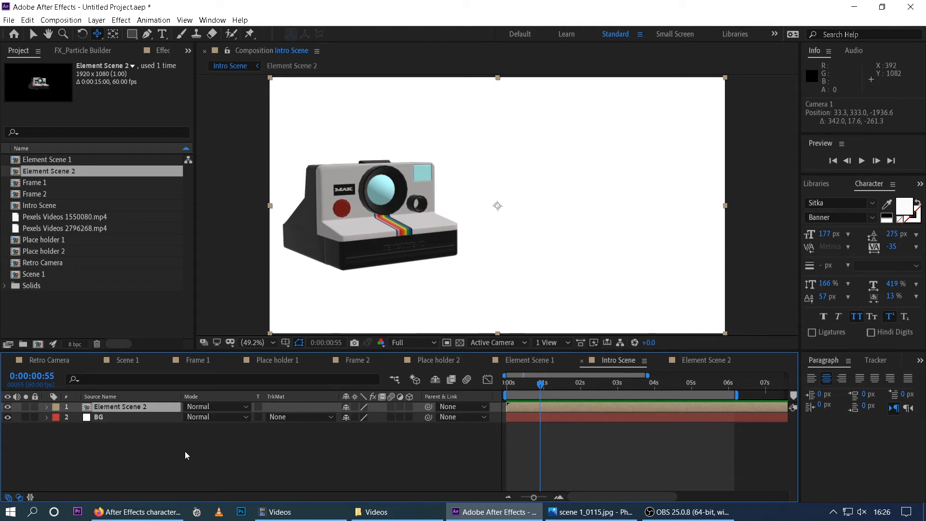
Step: Create a new 1920 x 1080, 60 fps composition named MAK Animation Presents
{"action": "left_click", "coordinate": [59, 311]}
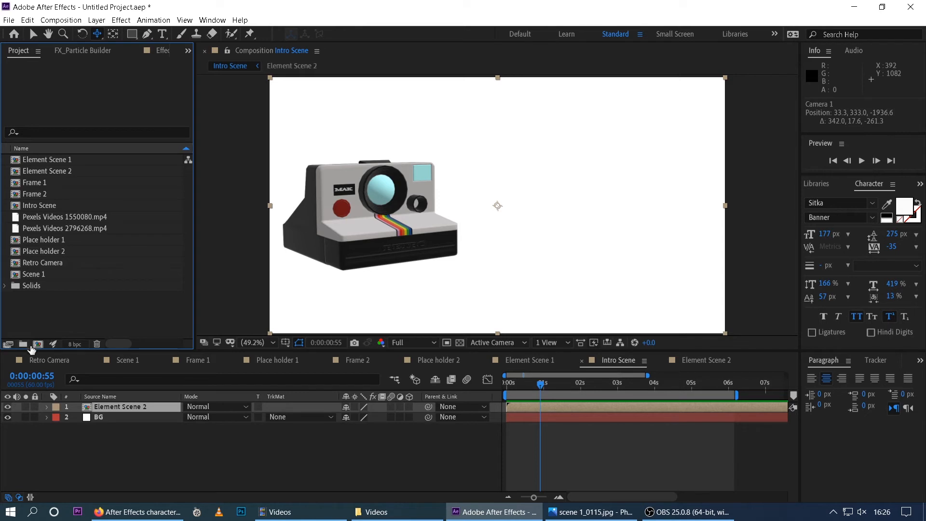
{"action": "left_click", "coordinate": [38, 344]}
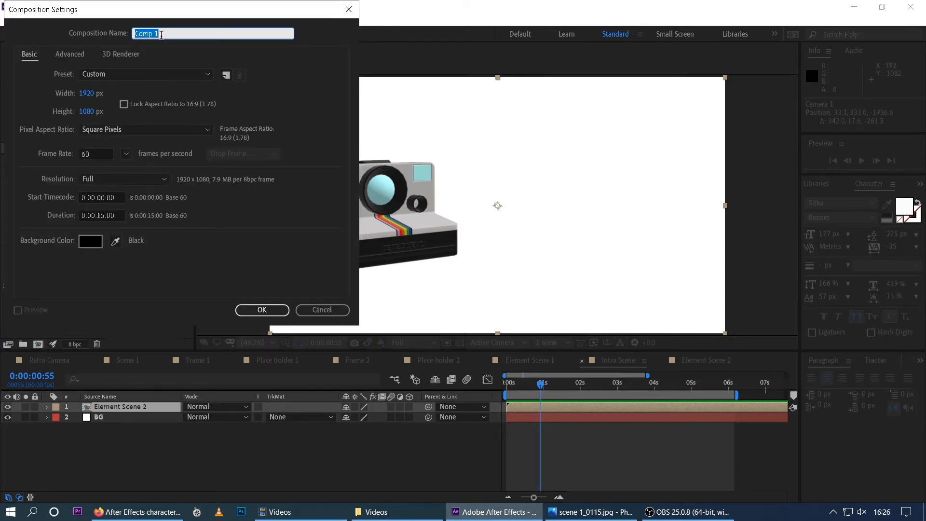
{"action": "type", "text": "MAK Animation Presen"}
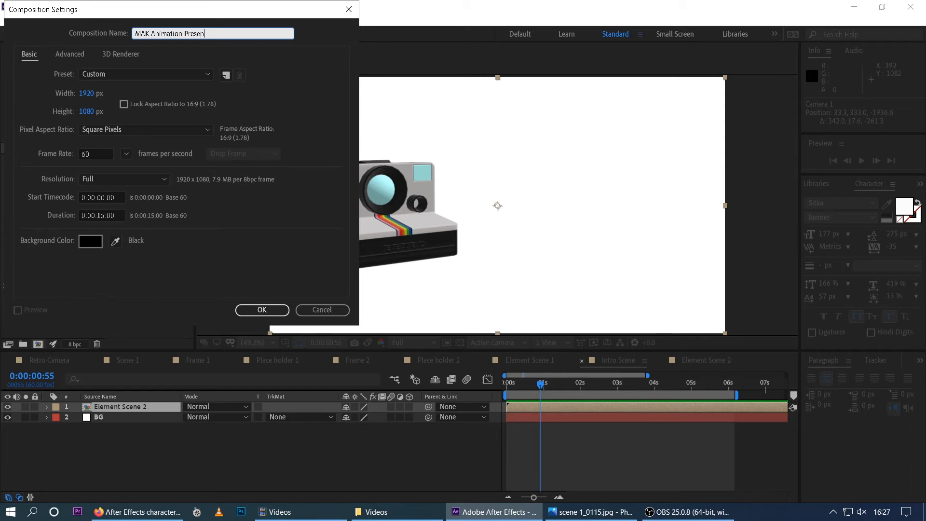
{"action": "type", "text": "ts"}
{"action": "left_click", "coordinate": [262, 309]}
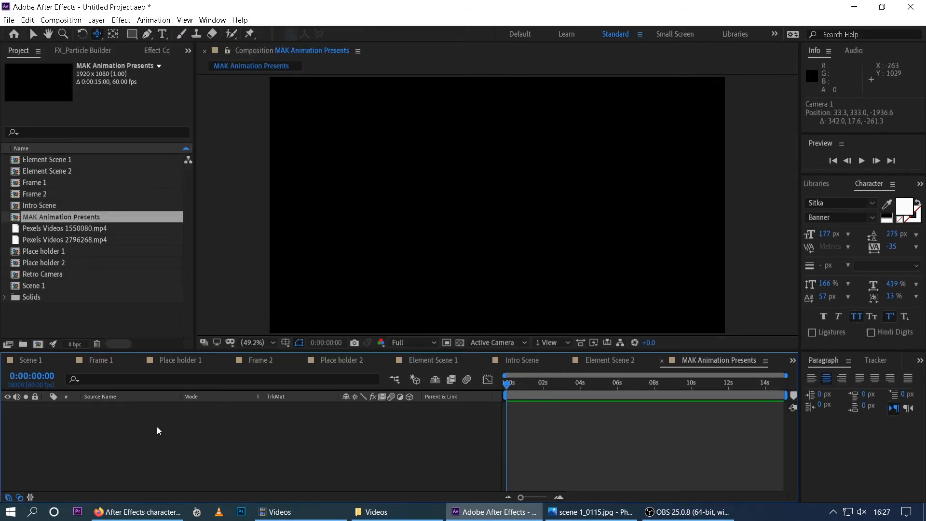
{"action": "right_click", "coordinate": [157, 426]}
{"action": "mouse_move", "coordinate": [198, 316]}
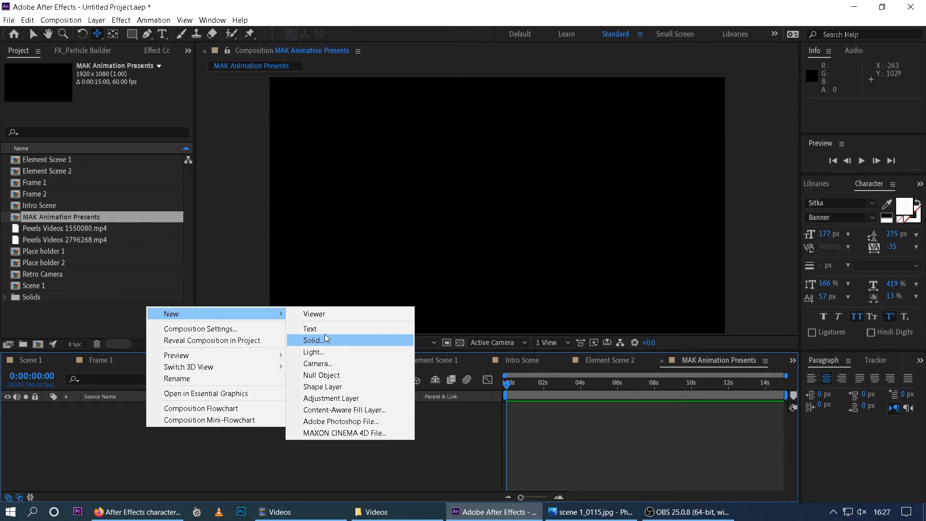
{"action": "left_click", "coordinate": [222, 450]}
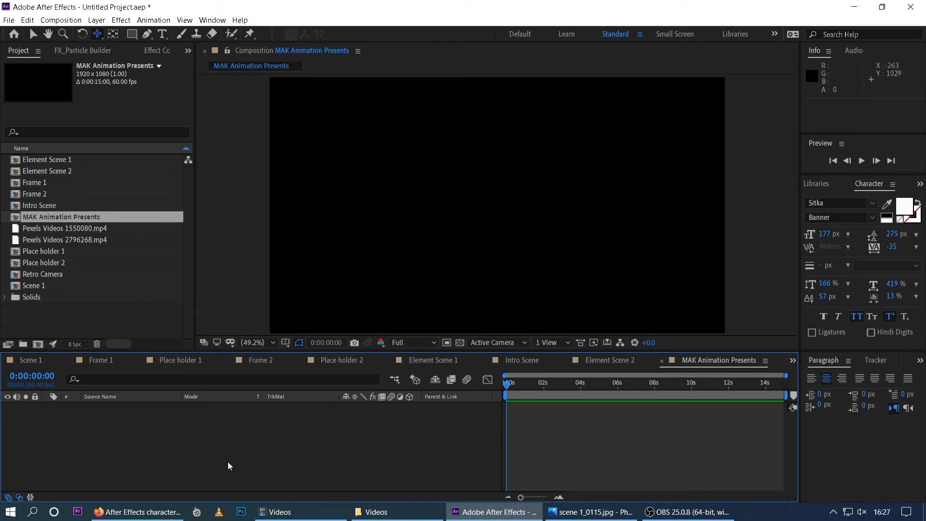
Step: Import the MAK LOGO png image as footage and add it to the MAK Animation Presents composition
{"action": "right_click", "coordinate": [79, 327]}
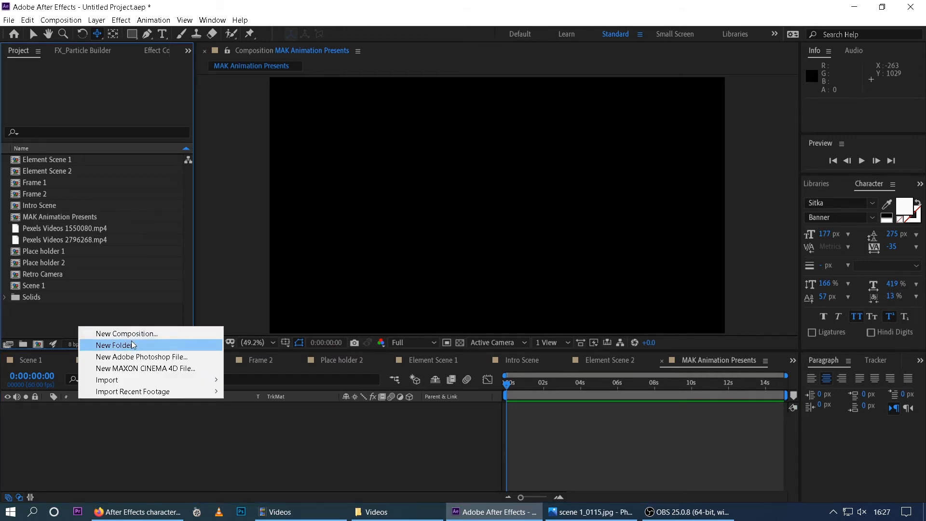
{"action": "mouse_move", "coordinate": [152, 381]}
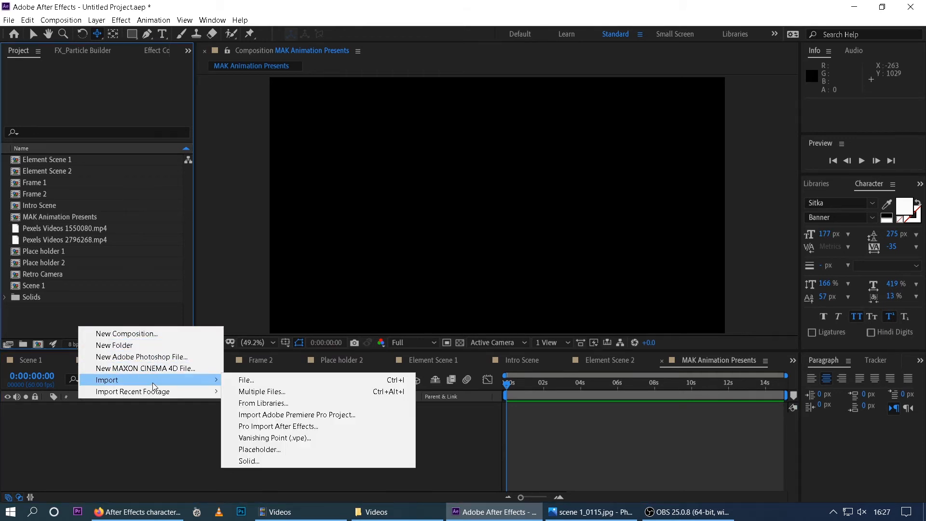
{"action": "left_click", "coordinate": [246, 380]}
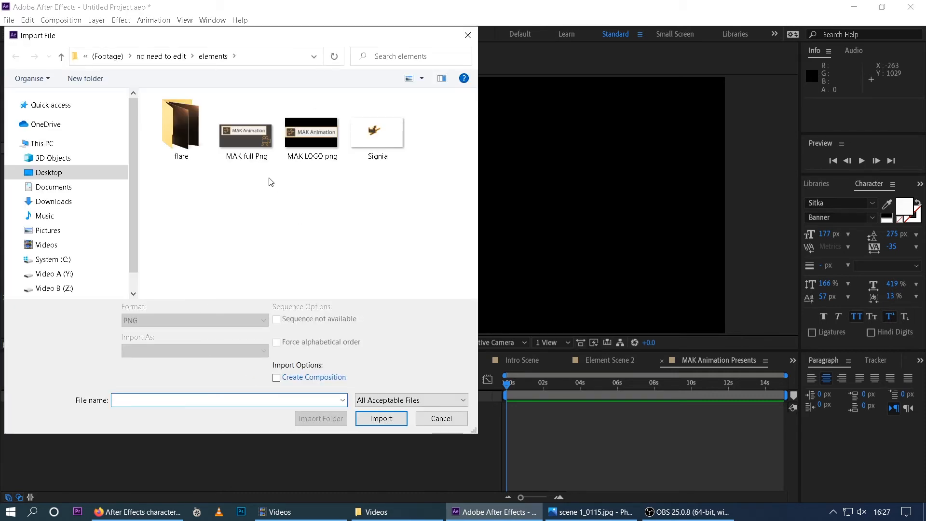
{"action": "left_click", "coordinate": [311, 145]}
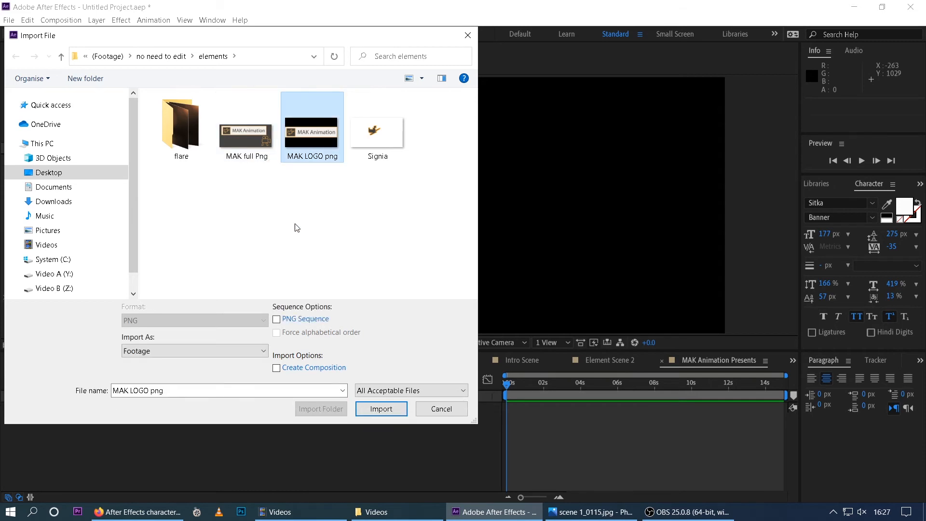
{"action": "left_click", "coordinate": [378, 415]}
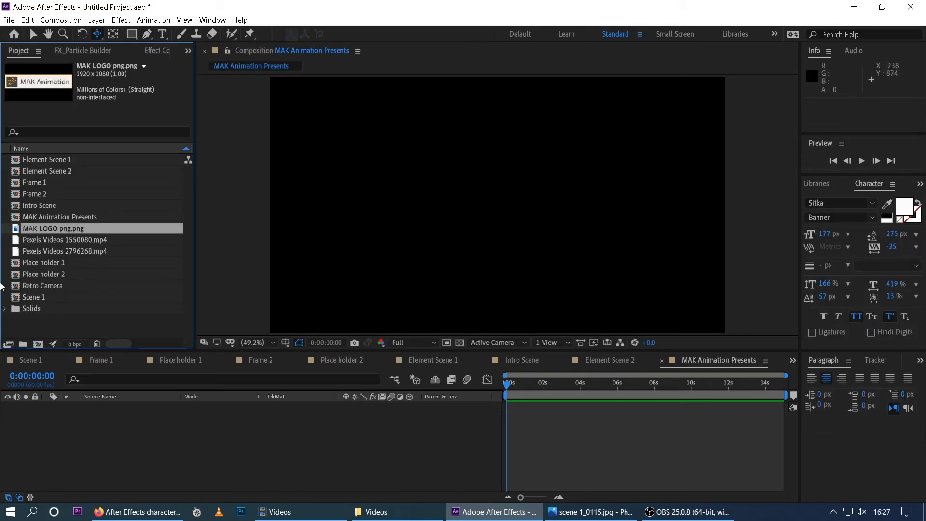
{"action": "left_click_drag", "start_coordinate": [16, 232], "coordinate": [72, 414]}
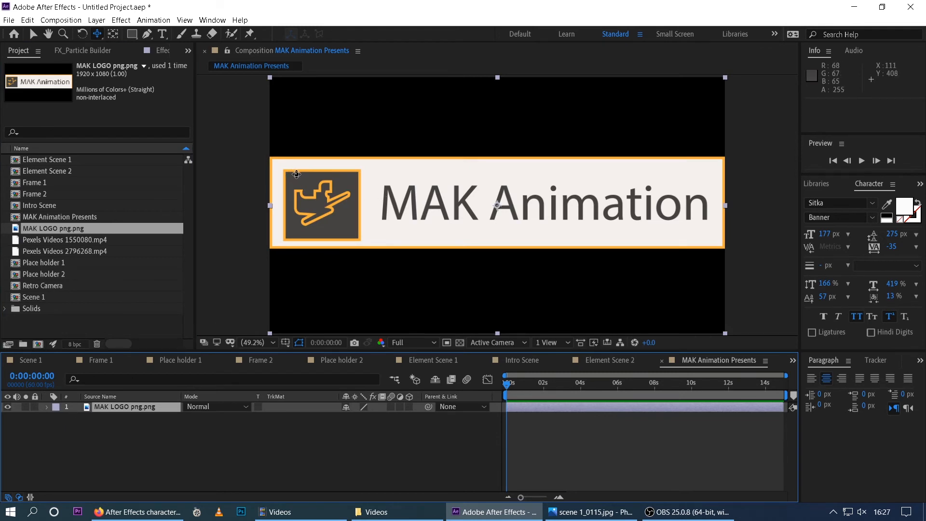
Step: Scale the MAK logo layer to 29% and move it to about 1157, 192 in the upper part of the frame
{"action": "key", "text": "s"}
{"action": "left_click", "coordinate": [359, 417]}
{"action": "type", "text": "50"}
{"action": "key", "text": "Return"}
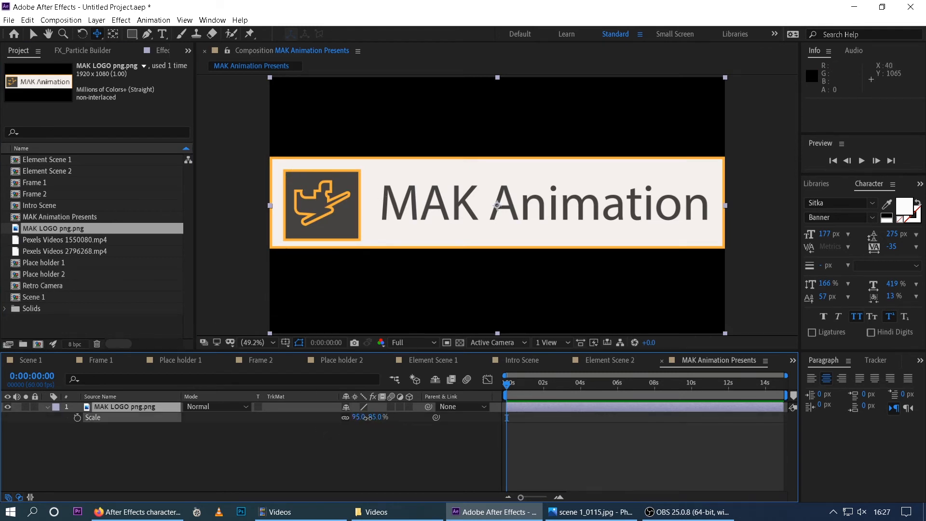
{"action": "left_click_drag", "start_coordinate": [336, 416], "coordinate": [326, 416]}
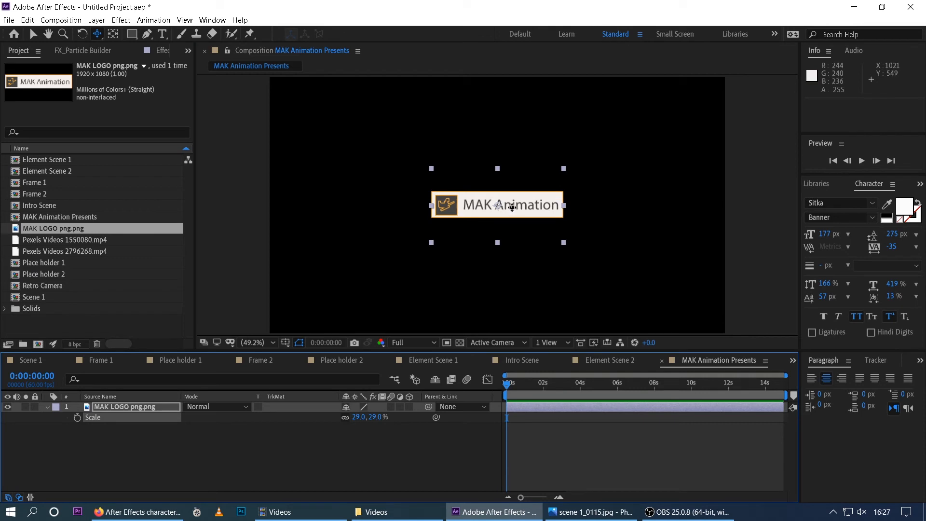
{"action": "key", "text": "v"}
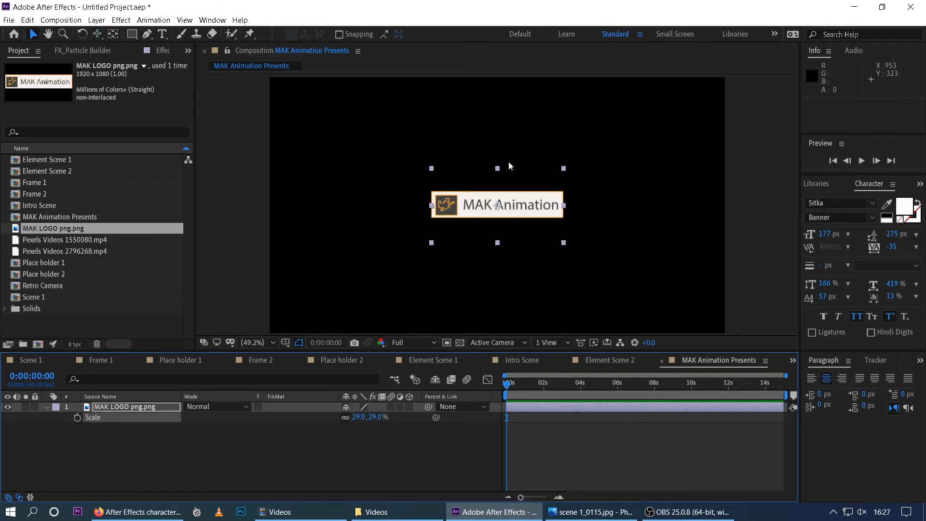
{"action": "left_click_drag", "start_coordinate": [514, 207], "coordinate": [551, 129]}
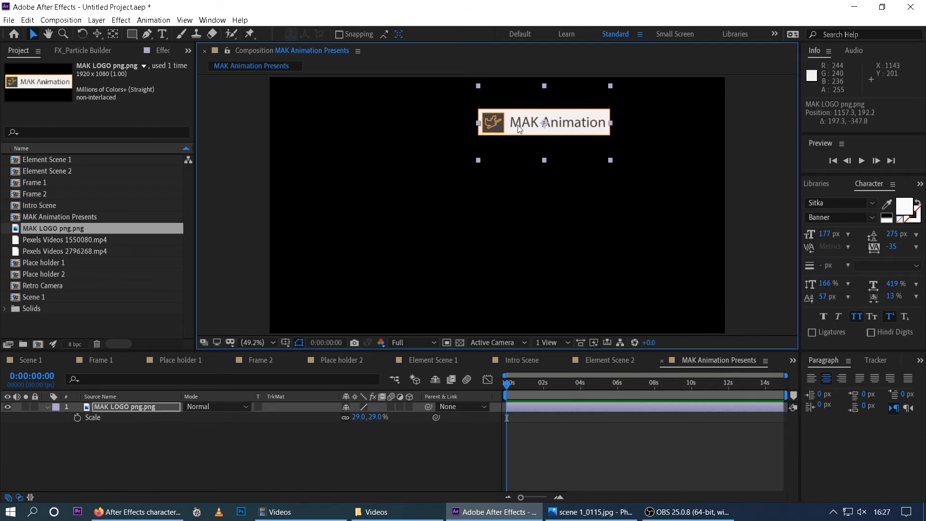
Step: Add a text layer reading "Presents" to the MAK Animation Presents composition
{"action": "right_click", "coordinate": [161, 446]}
{"action": "mouse_move", "coordinate": [271, 337]}
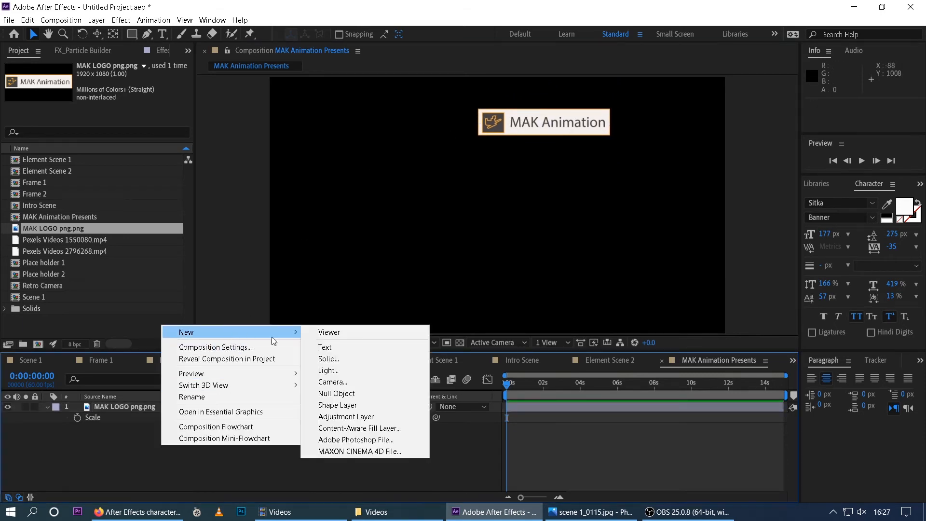
{"action": "left_click", "coordinate": [419, 348]}
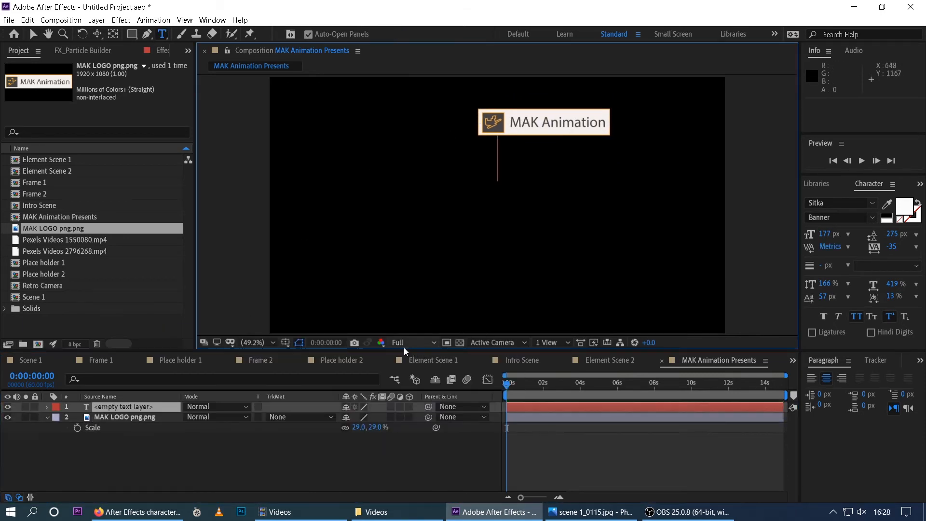
{"action": "type", "text": "P"}
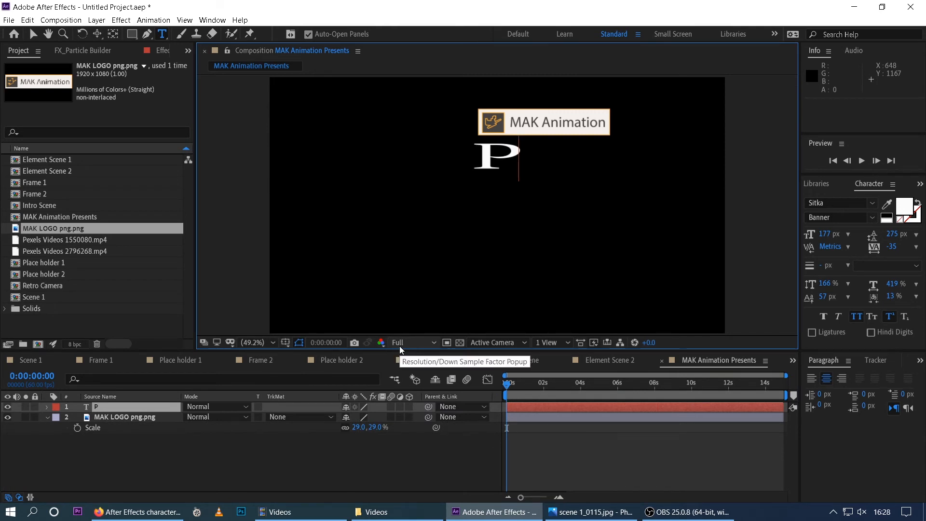
{"action": "type", "text": "resents"}
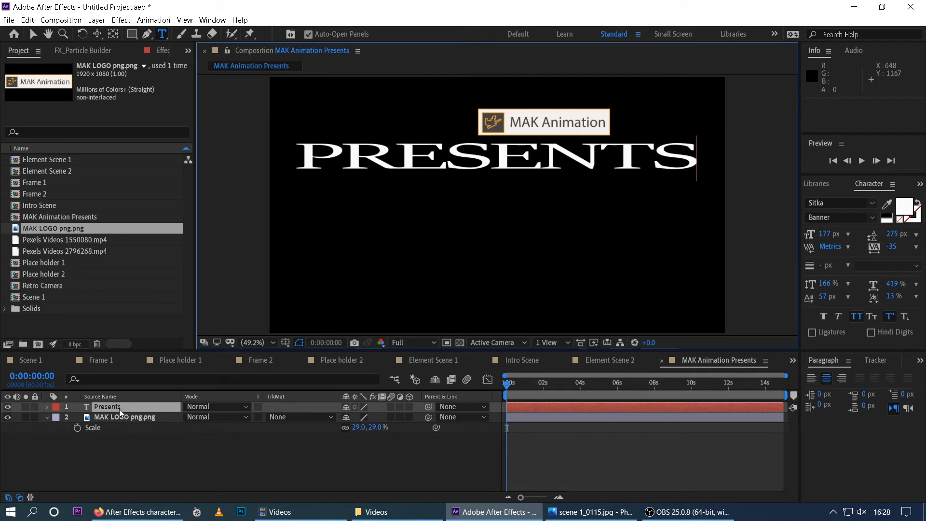
Step: Scale the Presents text layer down to 45%
{"action": "type", "text": "s"}
{"action": "mouse_move", "coordinate": [371, 428]}
{"action": "left_mouse_down"}
{"action": "mouse_move", "coordinate": [359, 429]}
{"action": "mouse_move", "coordinate": [364, 437]}
{"action": "left_mouse_up"}
{"action": "key", "text": "ctrl+z"}
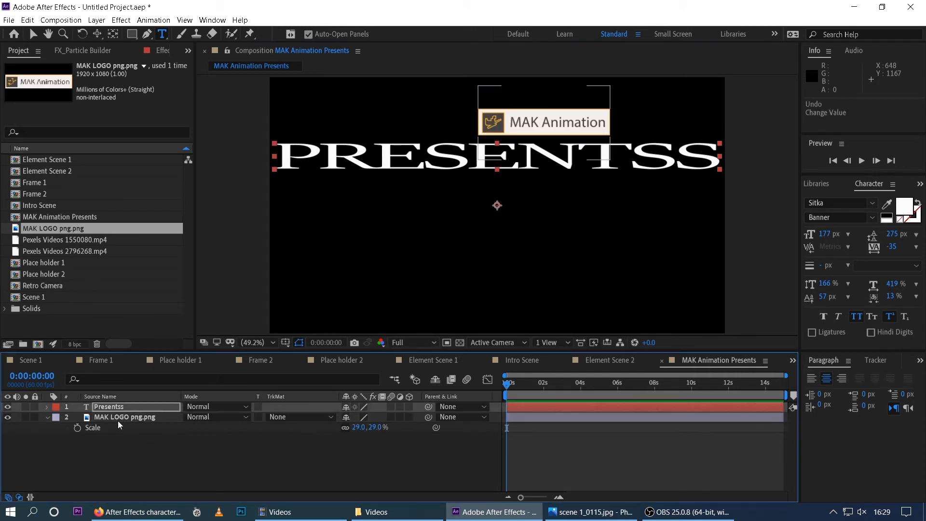
{"action": "left_click", "coordinate": [112, 407]}
{"action": "key", "text": "s"}
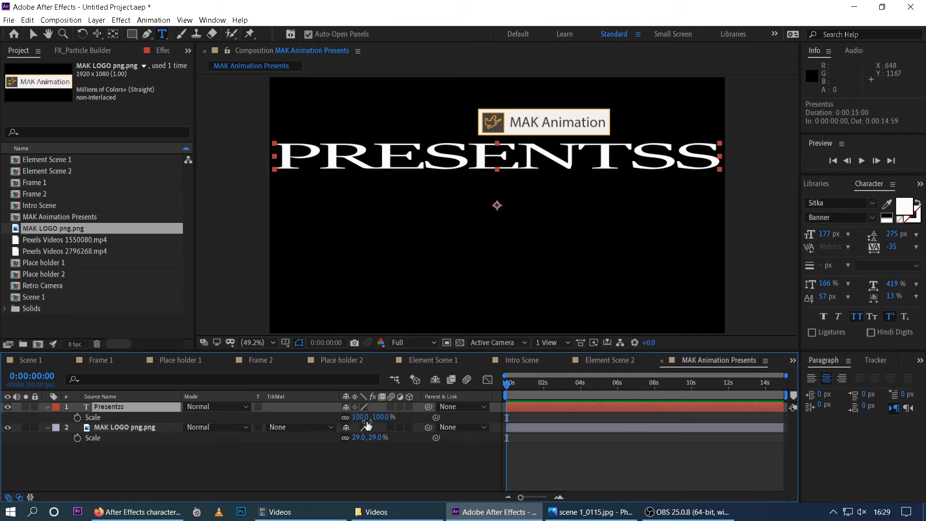
{"action": "mouse_move", "coordinate": [361, 417]}
{"action": "left_mouse_down"}
{"action": "mouse_move", "coordinate": [342, 423]}
{"action": "mouse_move", "coordinate": [356, 425]}
{"action": "left_mouse_up"}
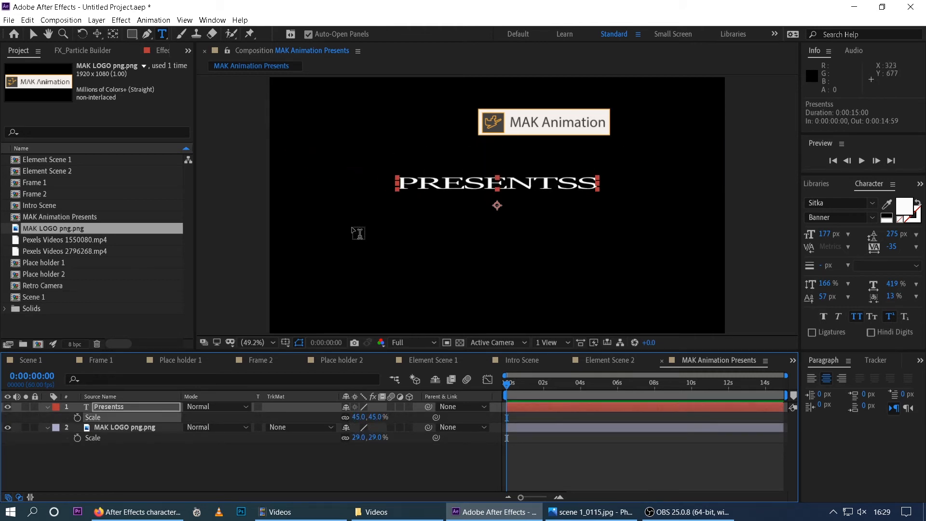
Step: Restyle the Presents text with a 187 px font size, 268 px leading, -114 tracking and small caps instead of all caps
{"action": "left_click", "coordinate": [34, 34]}
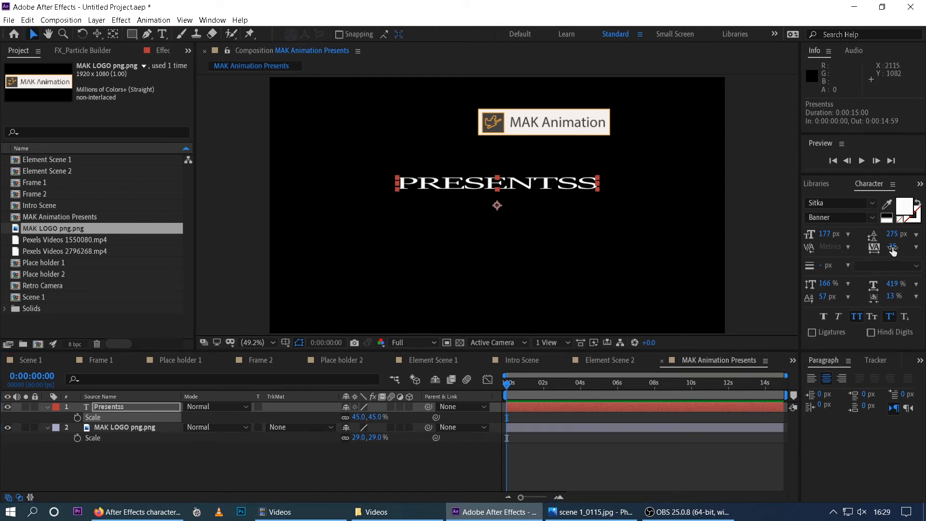
{"action": "left_click_drag", "start_coordinate": [891, 246], "coordinate": [835, 233]}
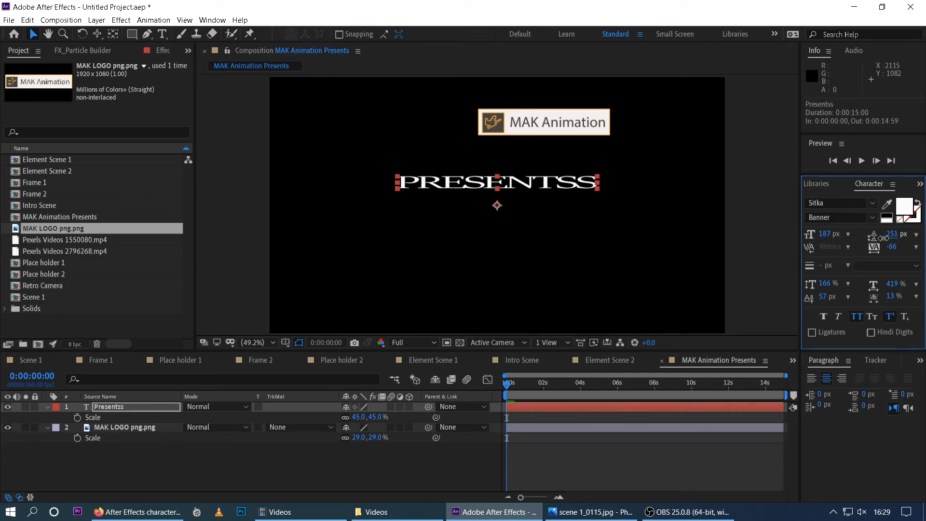
{"action": "mouse_move", "coordinate": [870, 236]}
{"action": "left_mouse_down"}
{"action": "mouse_move", "coordinate": [874, 247]}
{"action": "mouse_move", "coordinate": [860, 247]}
{"action": "left_mouse_up"}
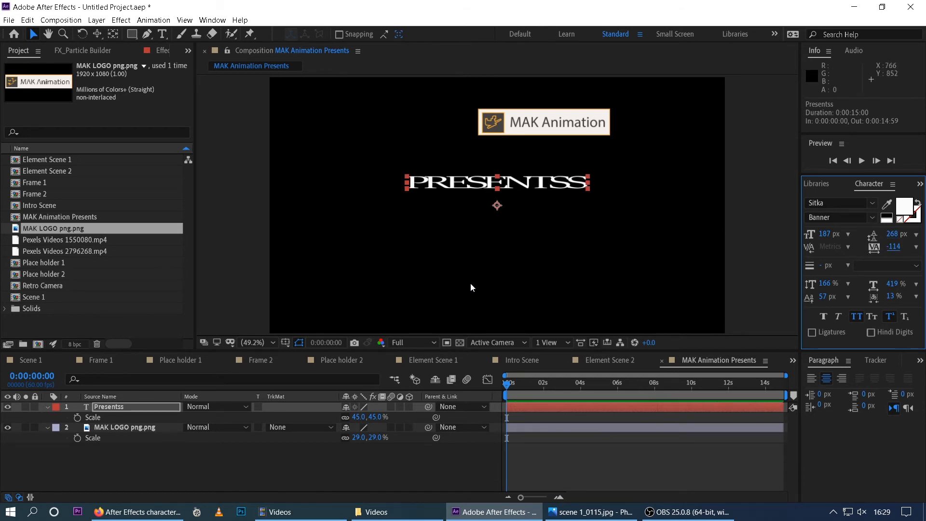
{"action": "left_click", "coordinate": [870, 317]}
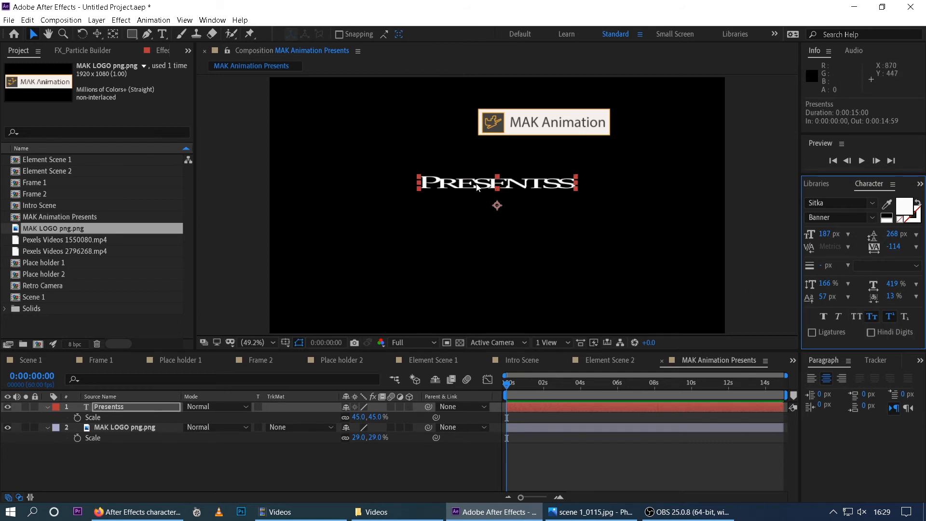
Step: Scale the Presents text layer to 29.2, 42.8% and place it beside the MAK logo at about 1682, 270
{"action": "left_click_drag", "start_coordinate": [477, 187], "coordinate": [617, 121]}
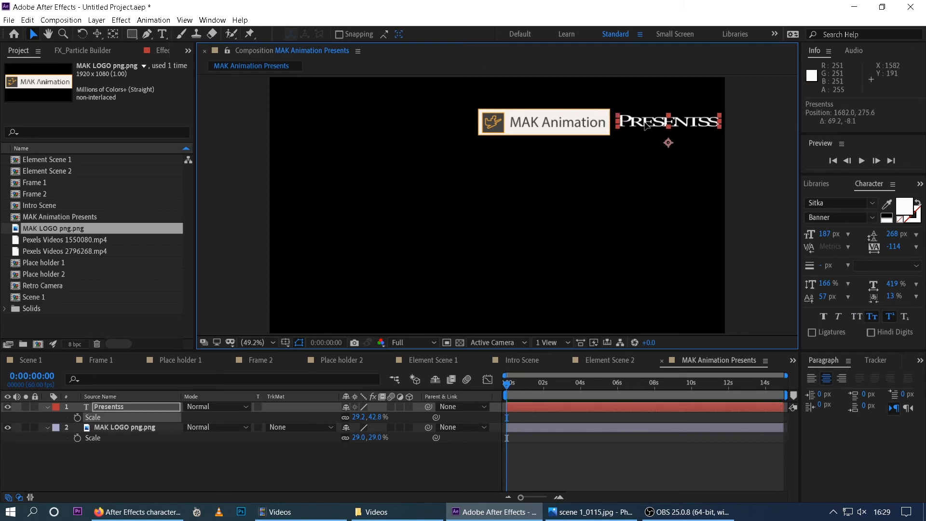
{"action": "left_click", "coordinate": [635, 183]}
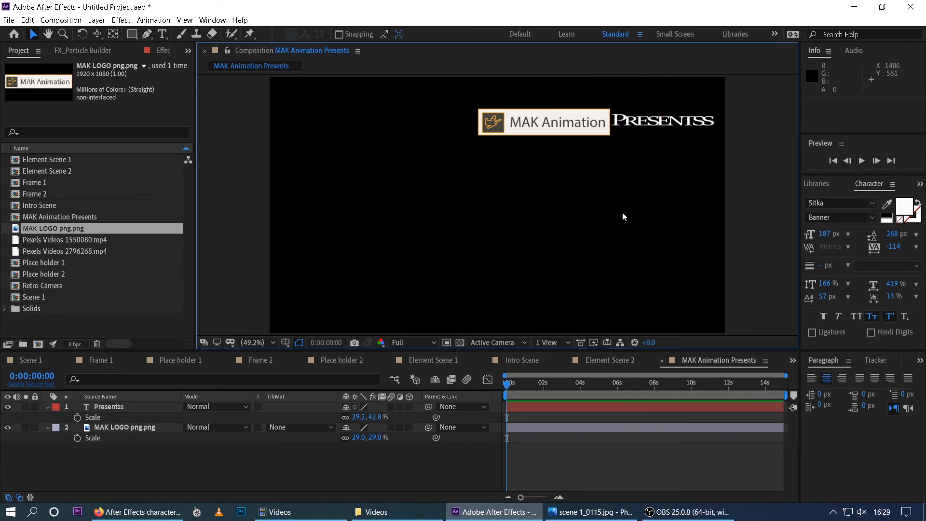
{"action": "left_click_drag", "start_coordinate": [644, 123], "coordinate": [649, 123]}
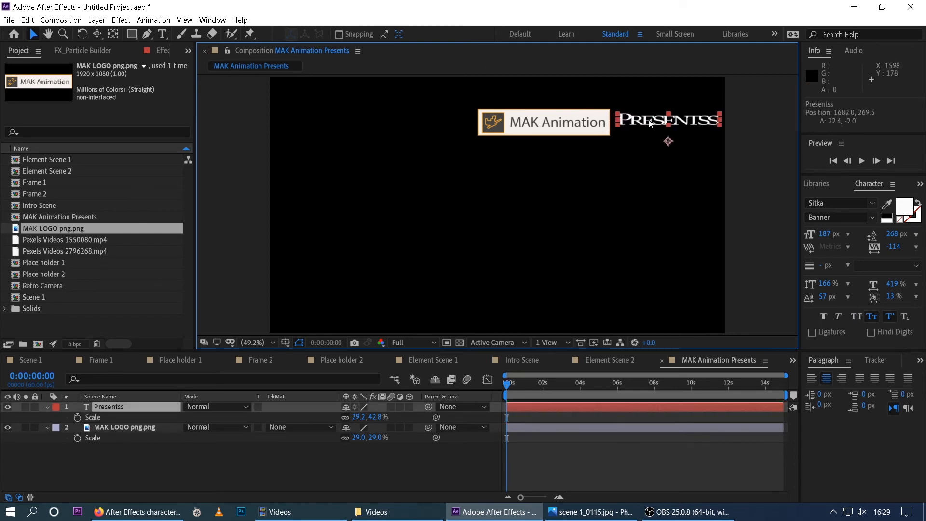
Step: Shift the MAK logo and the Presents text slightly left, leaving a small gap between them
{"action": "left_click", "coordinate": [589, 139]}
{"action": "left_click_drag", "start_coordinate": [589, 129], "coordinate": [577, 128]}
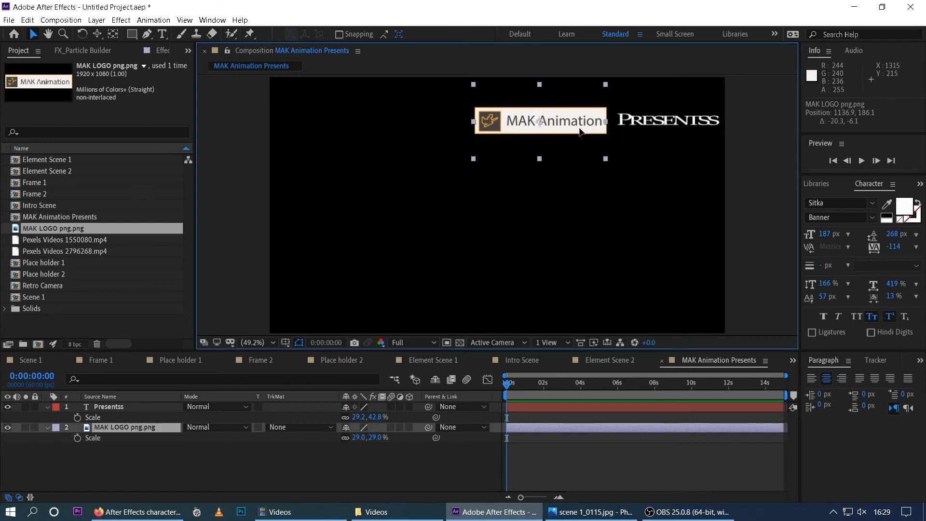
{"action": "left_click", "coordinate": [655, 121]}
{"action": "left_click", "coordinate": [657, 217]}
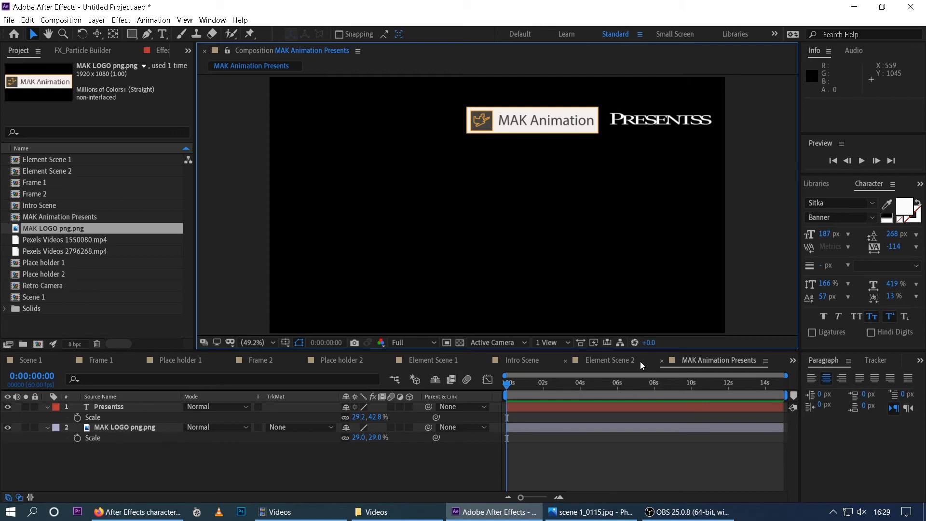
Step: Add the MAK Animation Presents composition as the top layer of the Intro Scene and move it to about 1035, 505
{"action": "left_click", "coordinate": [527, 363]}
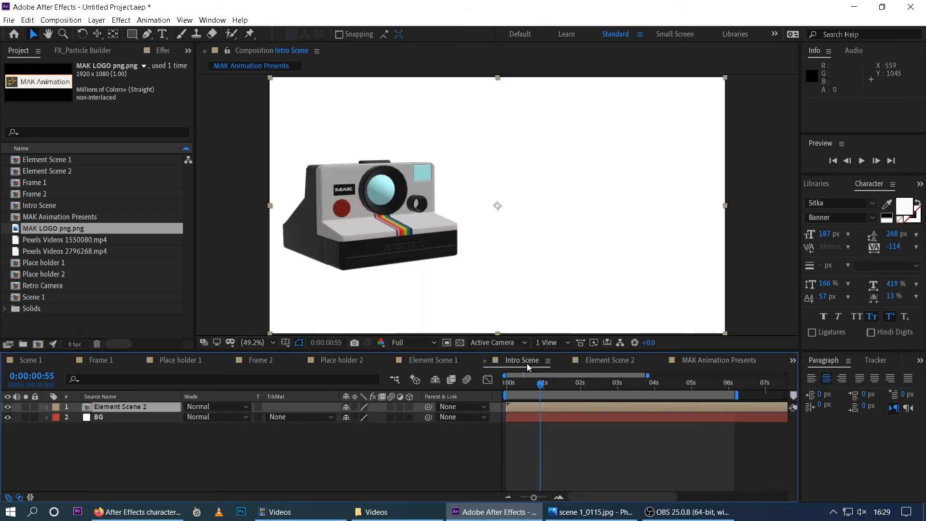
{"action": "key", "text": "space"}
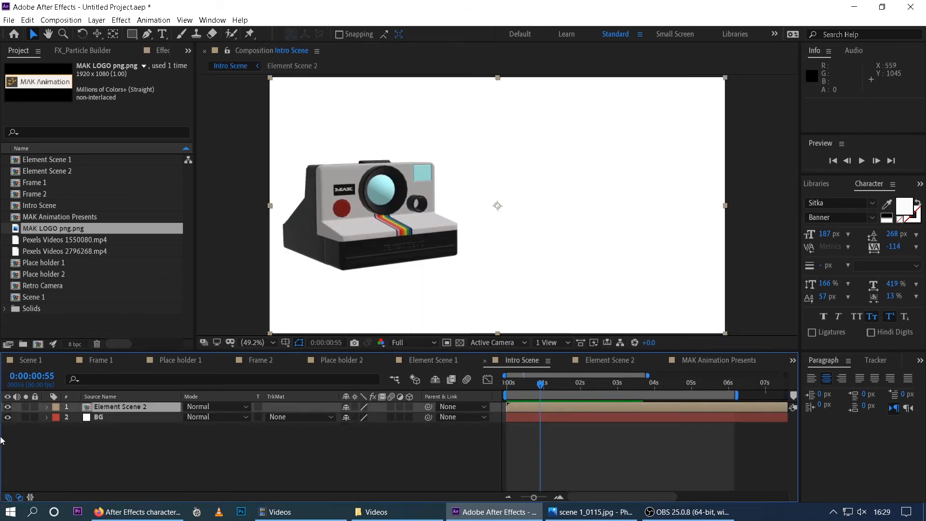
{"action": "left_click_drag", "start_coordinate": [46, 217], "coordinate": [73, 408]}
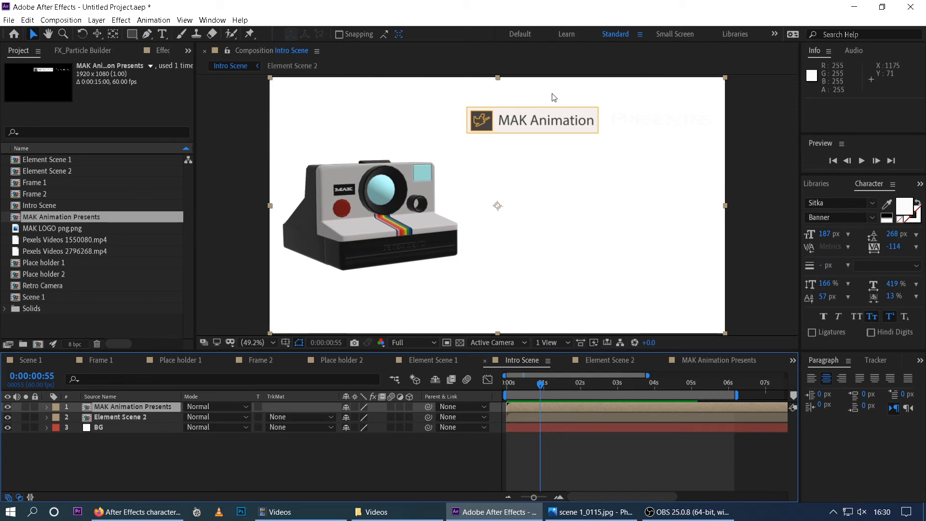
{"action": "mouse_move", "coordinate": [552, 122]}
{"action": "left_mouse_down"}
{"action": "mouse_move", "coordinate": [572, 119]}
{"action": "mouse_move", "coordinate": [560, 113]}
{"action": "left_mouse_up"}
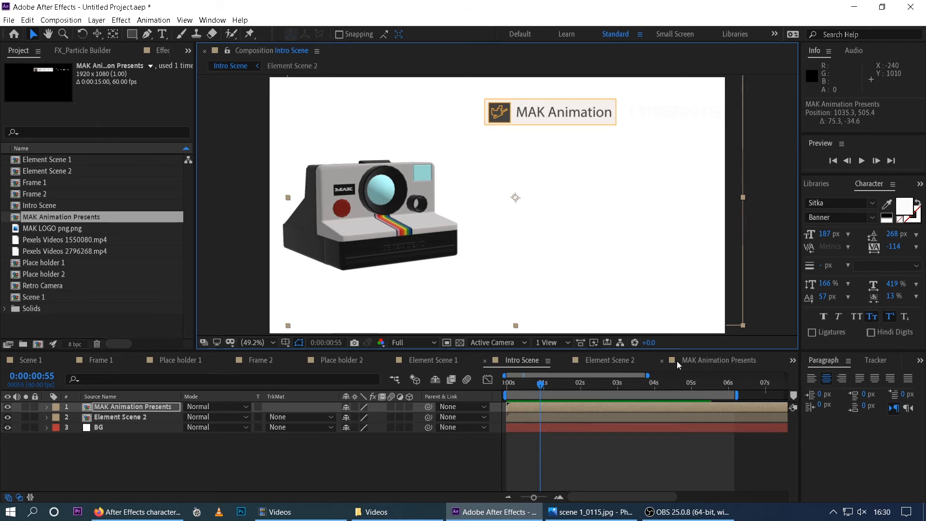
Step: Change the fill color of the title text in the MAK Animation Presents composition to dark grey 504D4D
{"action": "left_click", "coordinate": [693, 361]}
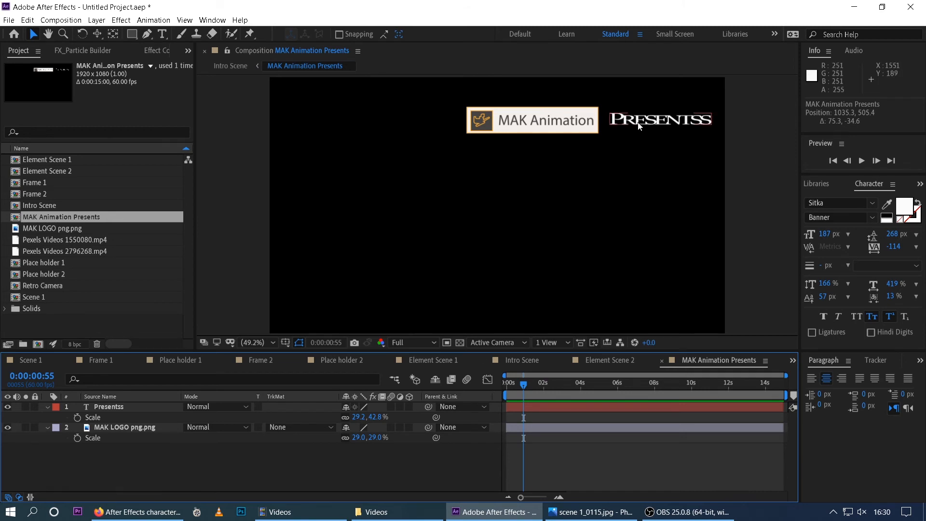
{"action": "left_click", "coordinate": [112, 407]}
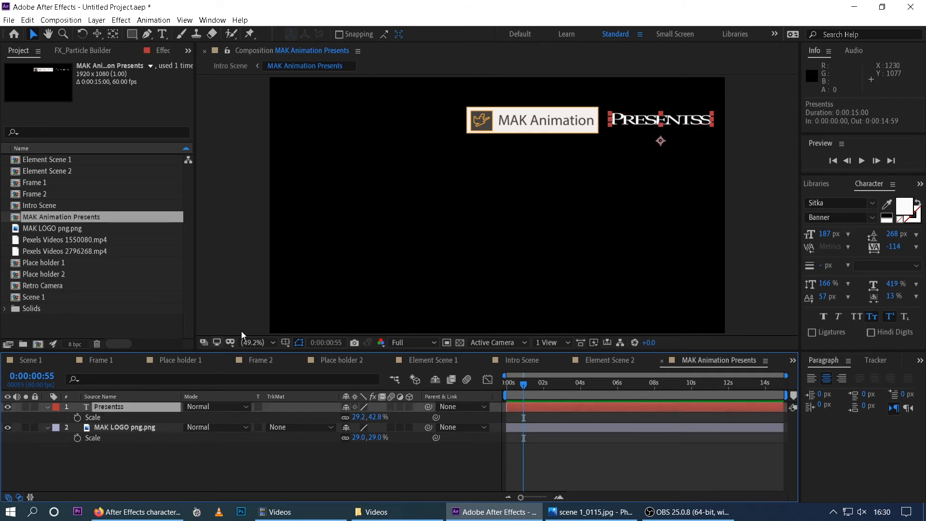
{"action": "left_click", "coordinate": [164, 35]}
{"action": "left_click_drag", "start_coordinate": [713, 121], "coordinate": [607, 121]}
{"action": "left_click", "coordinate": [908, 212]}
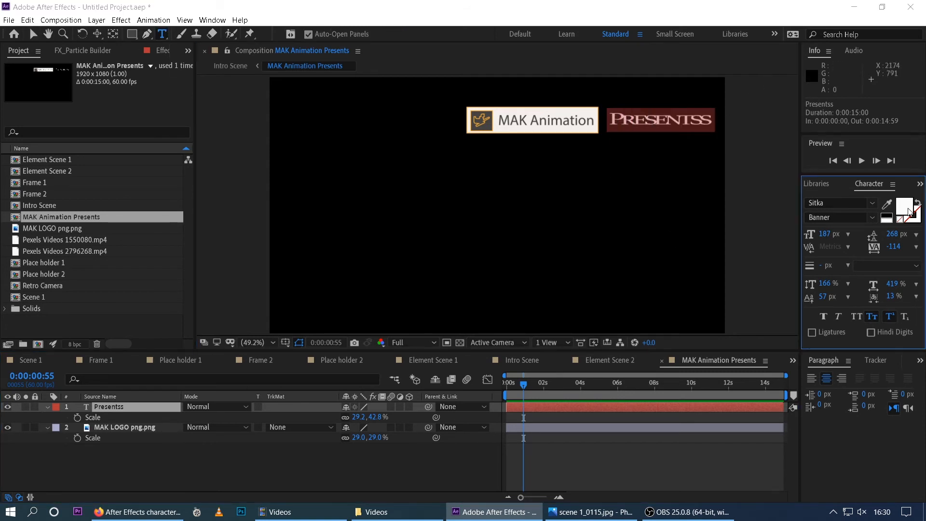
{"action": "left_click", "coordinate": [21, 134]}
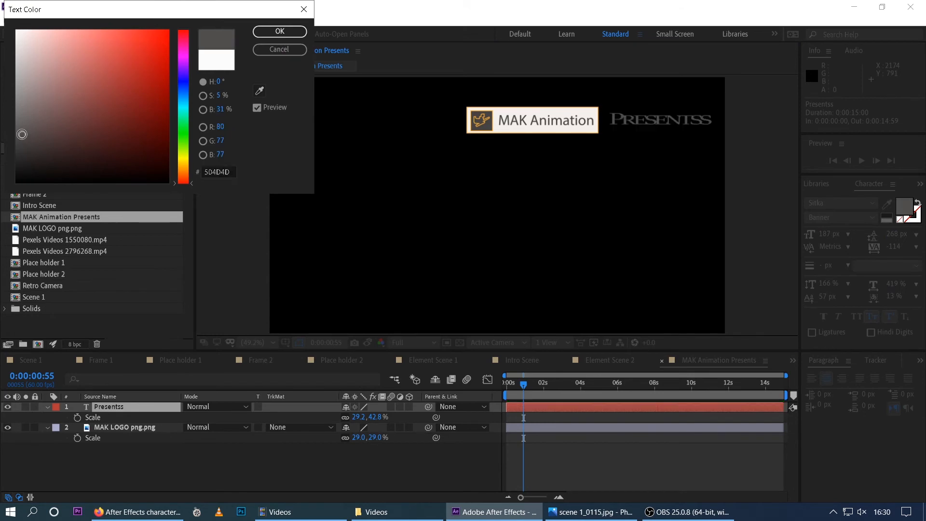
{"action": "left_click", "coordinate": [270, 34]}
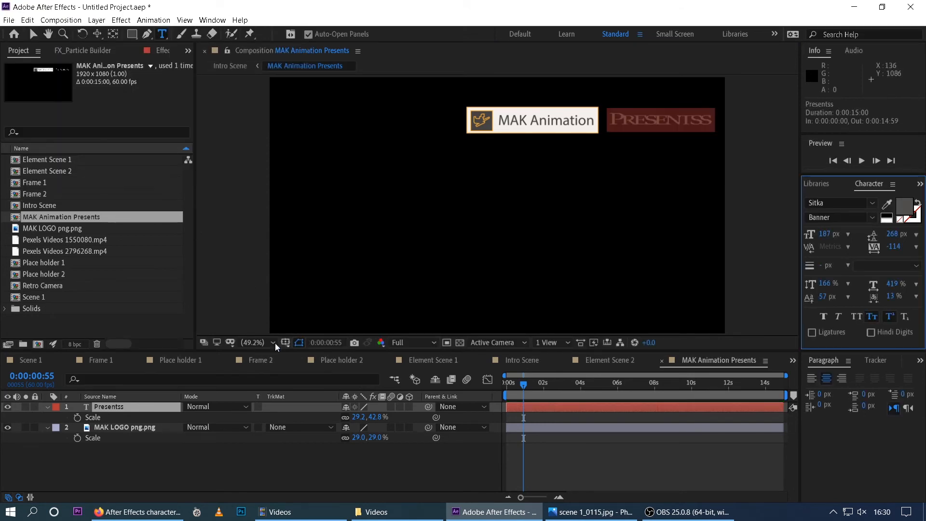
Step: Move the MAK Animation Presents layer in the Intro Scene to about 960, 491 so the whole title fits the frame
{"action": "left_click", "coordinate": [519, 363]}
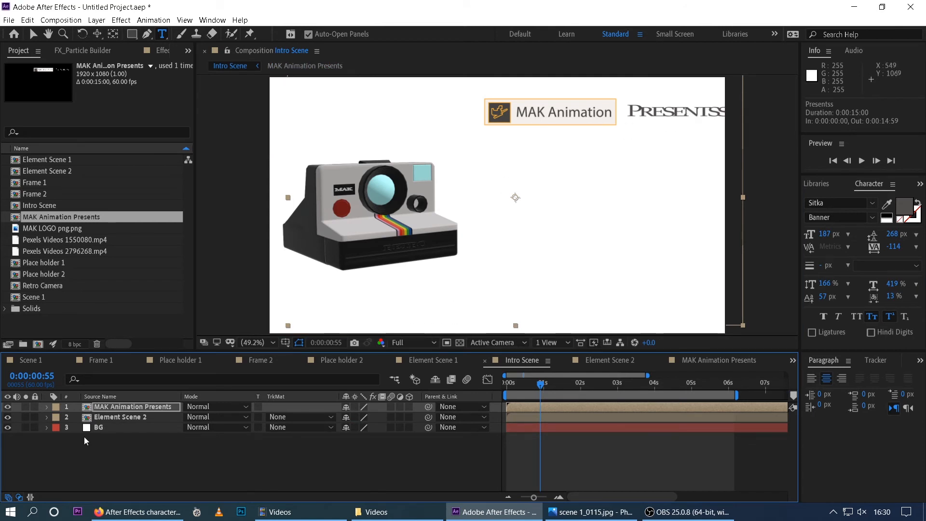
{"action": "left_click", "coordinate": [121, 408]}
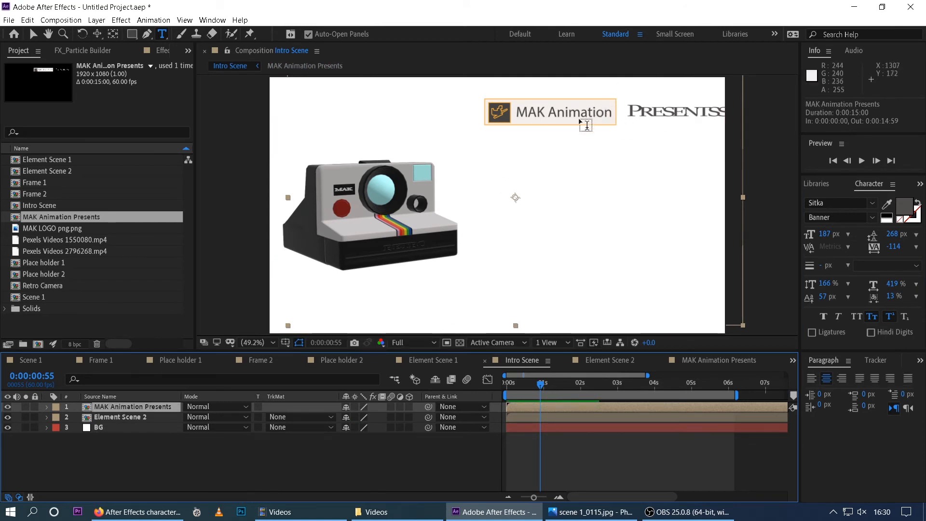
{"action": "key", "text": "v"}
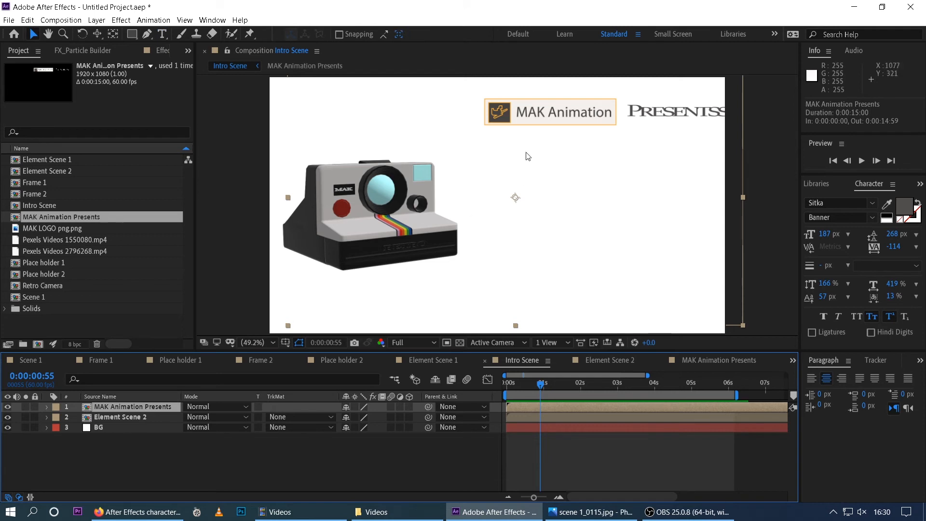
{"action": "left_click_drag", "start_coordinate": [545, 111], "coordinate": [532, 114]}
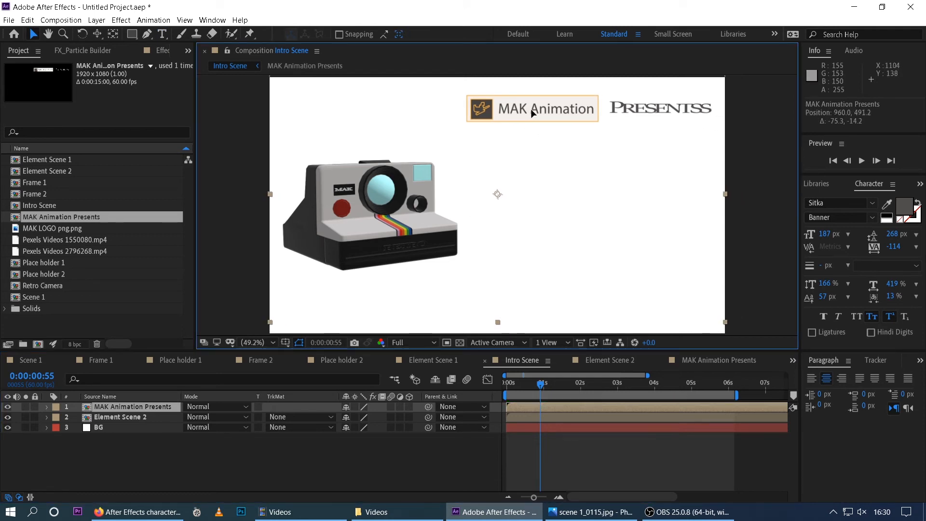
{"action": "left_click", "coordinate": [258, 453]}
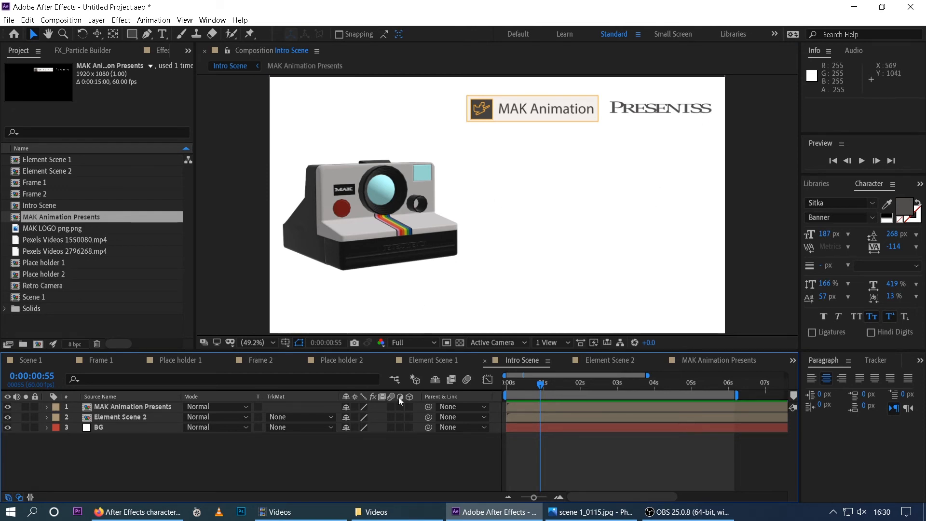
Step: Remove the extra trailing s so the title text reads "Presents", and return to the Intro Scene composition
{"action": "left_click", "coordinate": [708, 359]}
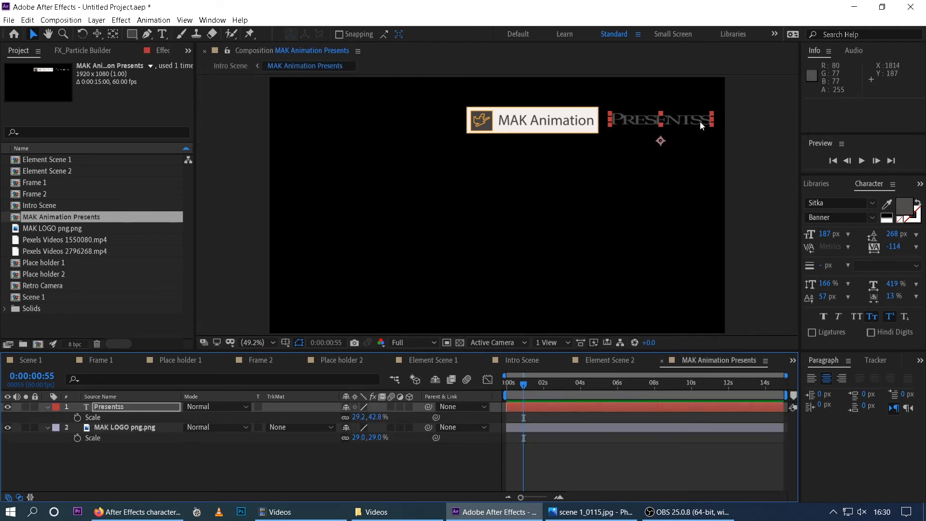
{"action": "left_click", "coordinate": [162, 33]}
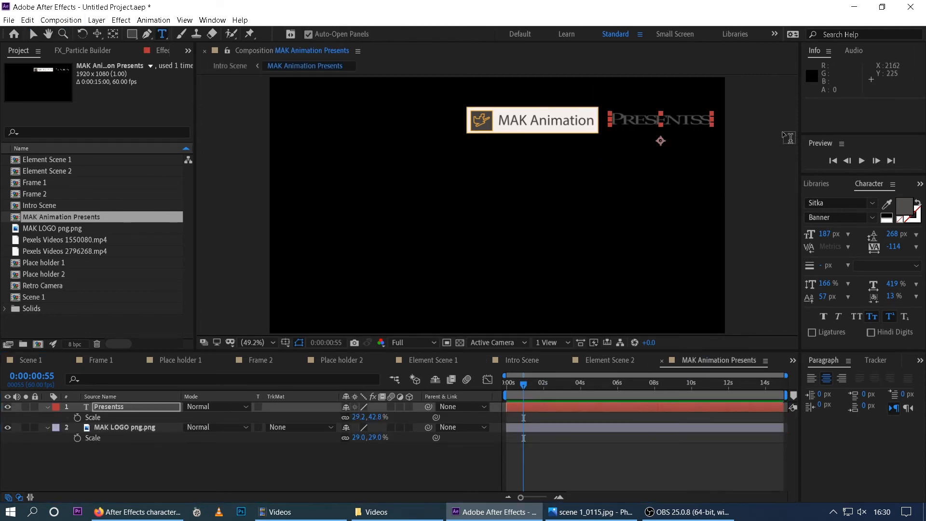
{"action": "left_click", "coordinate": [710, 120]}
{"action": "key", "text": "BackSpace"}
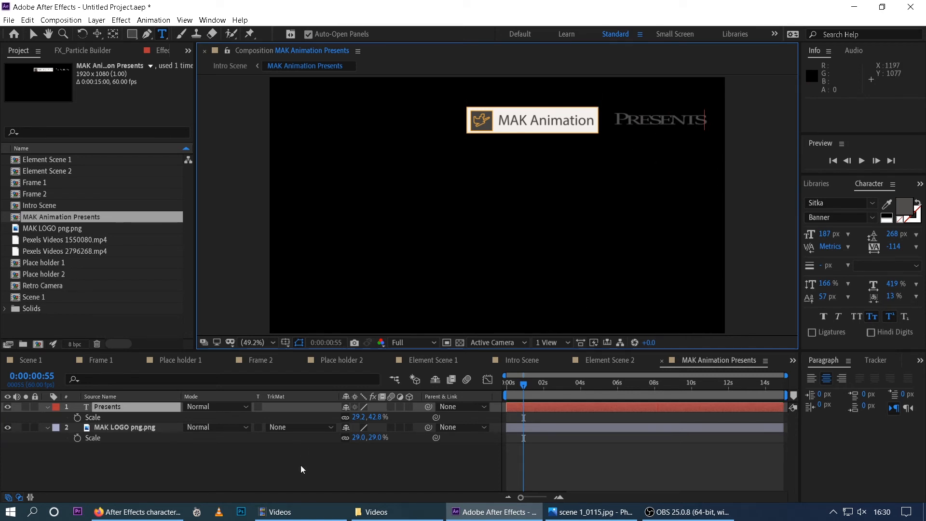
{"action": "left_click", "coordinate": [178, 482]}
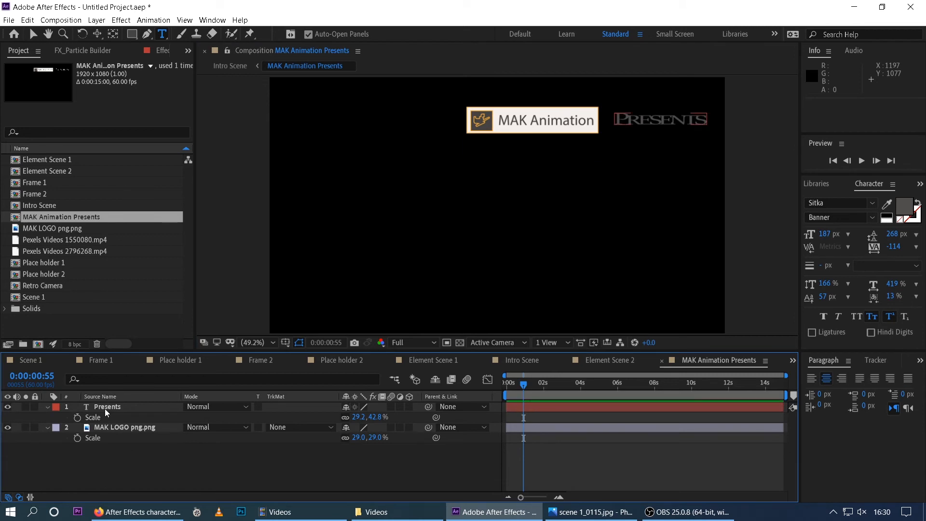
{"action": "left_click", "coordinate": [112, 428]}
{"action": "left_click", "coordinate": [600, 362]}
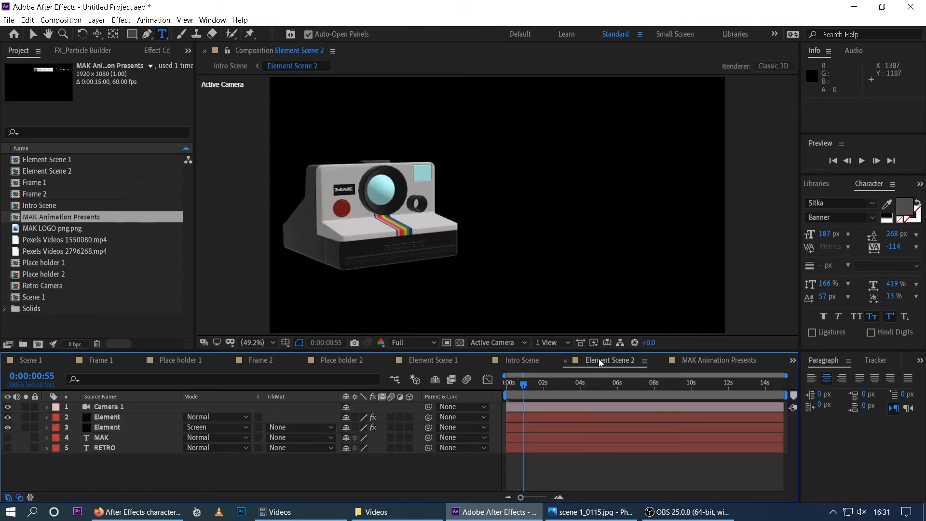
{"action": "left_click", "coordinate": [533, 362]}
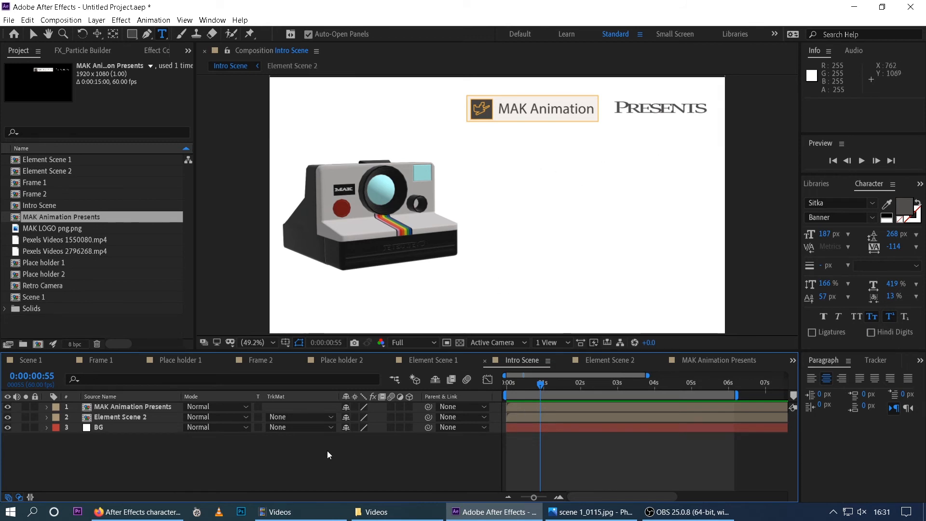
Step: Create a 1920 x 1080 composition named "Retro Slide Show" at 60 fps with a 15-second duration
{"action": "left_click", "coordinate": [44, 324]}
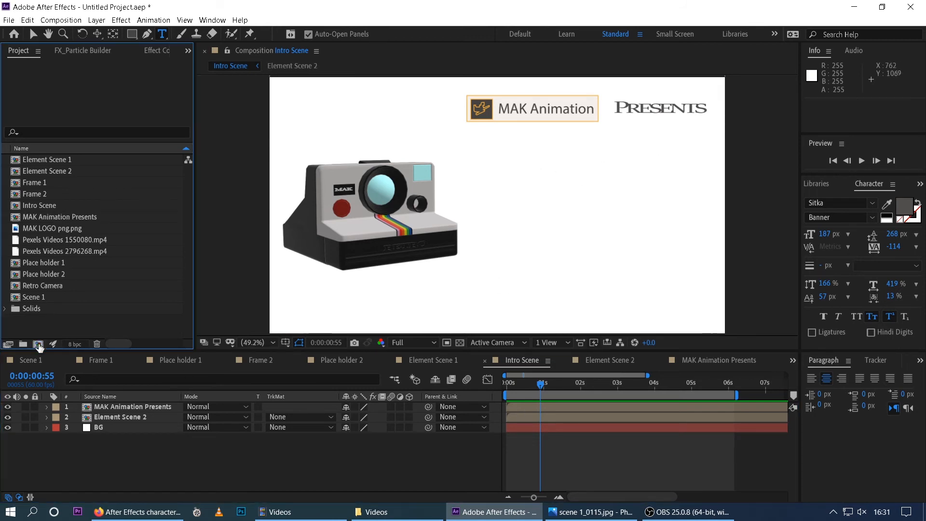
{"action": "left_click", "coordinate": [38, 344]}
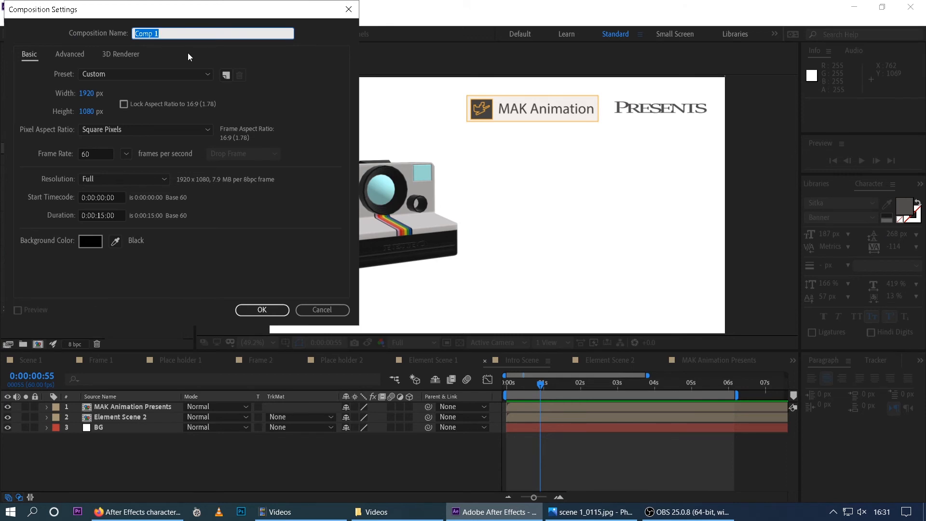
{"action": "type", "text": "Retro Slio"}
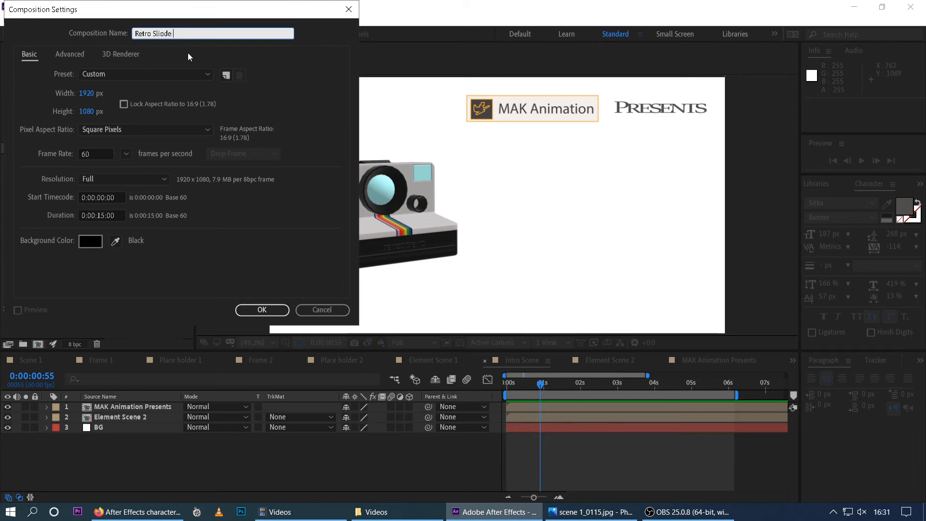
{"action": "type", "text": "de Sho"}
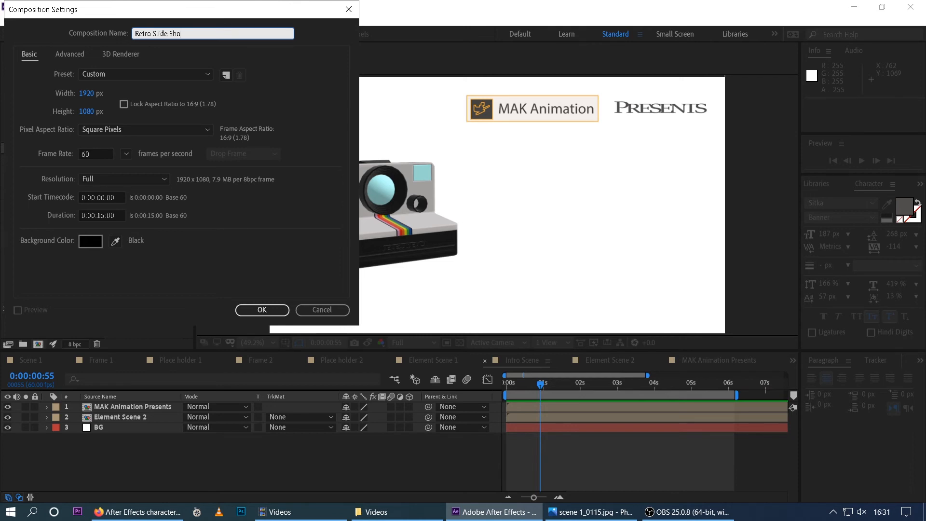
{"action": "type", "text": "w"}
{"action": "left_click", "coordinate": [262, 310]}
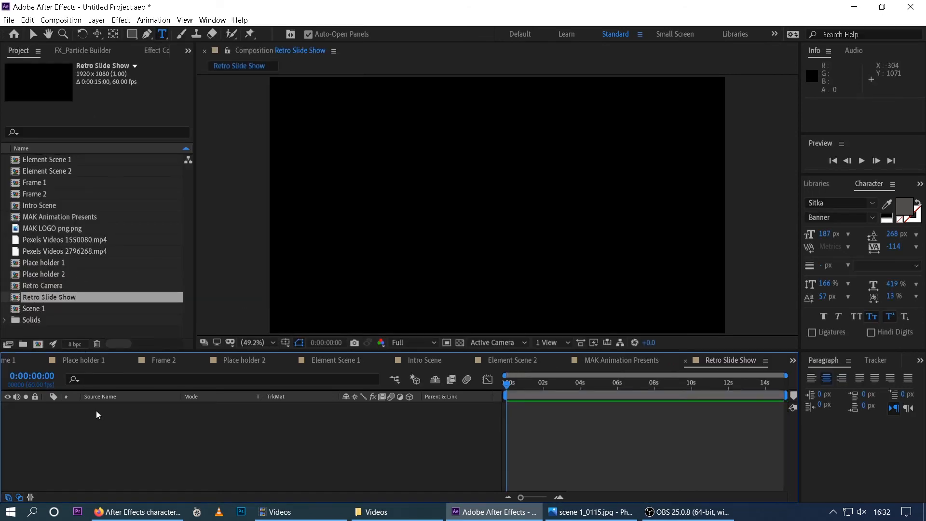
Step: Add a text layer reading "Retro Camera" to the Retro Slide Show composition
{"action": "right_click", "coordinate": [135, 426]}
{"action": "mouse_move", "coordinate": [186, 316]}
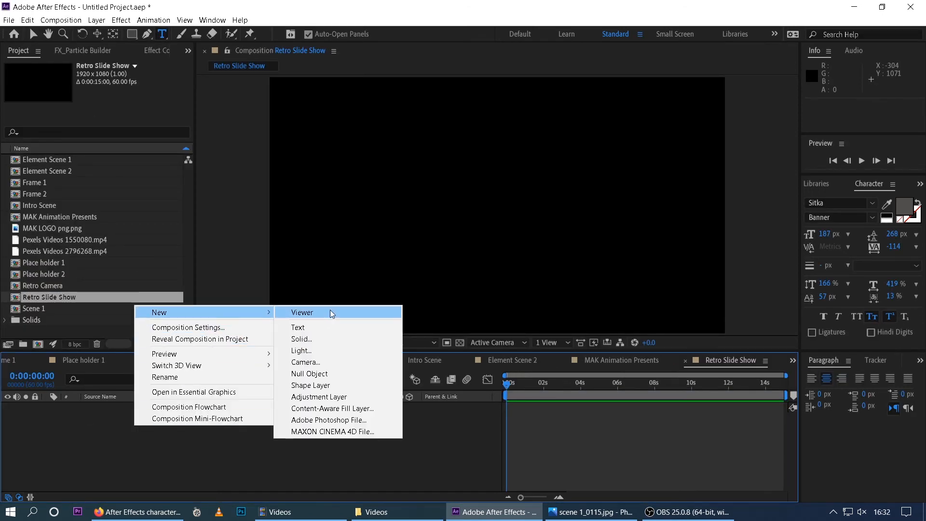
{"action": "left_click", "coordinate": [311, 330]}
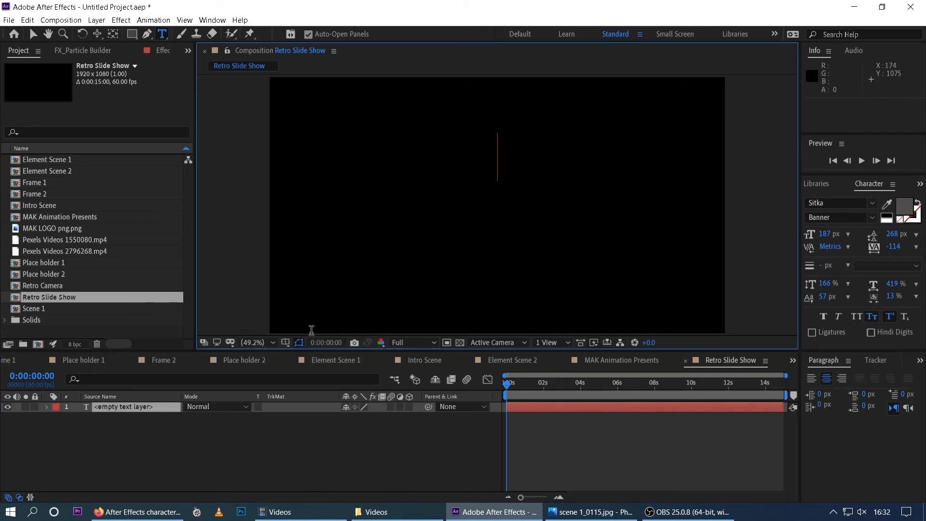
{"action": "type", "text": "Retro"}
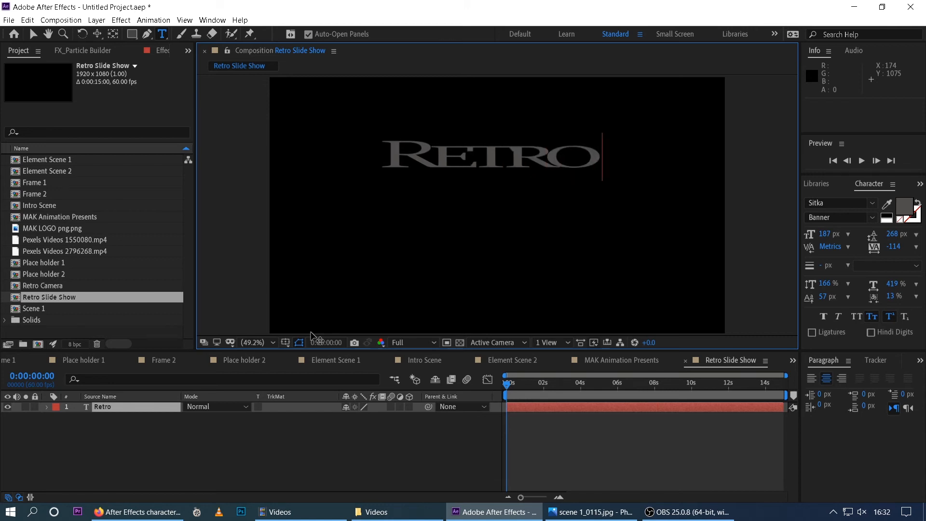
{"action": "type", "text": " Camera"}
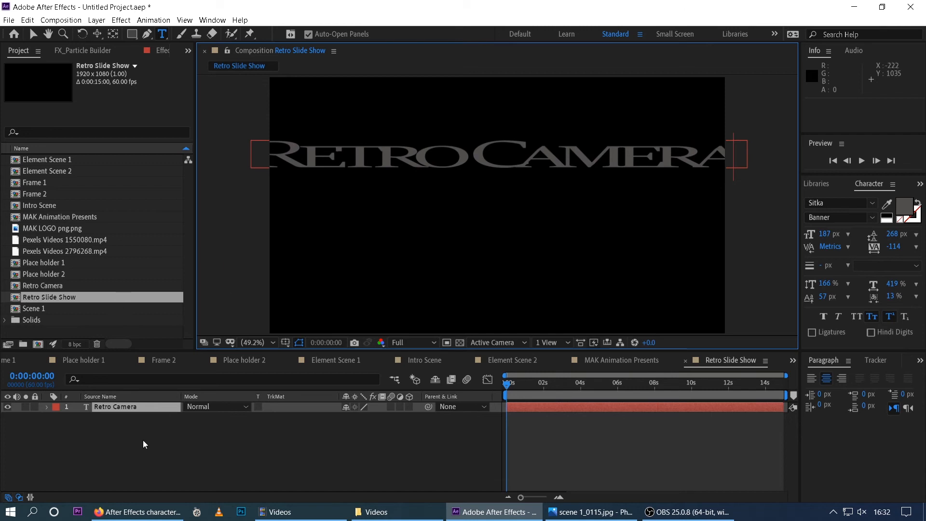
{"action": "type", "text": "s"}
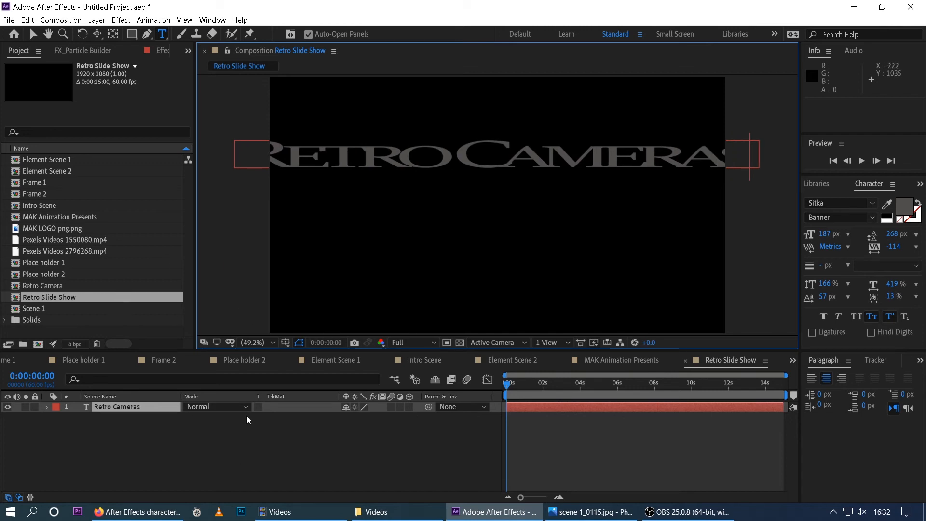
{"action": "key", "text": "BackSpace"}
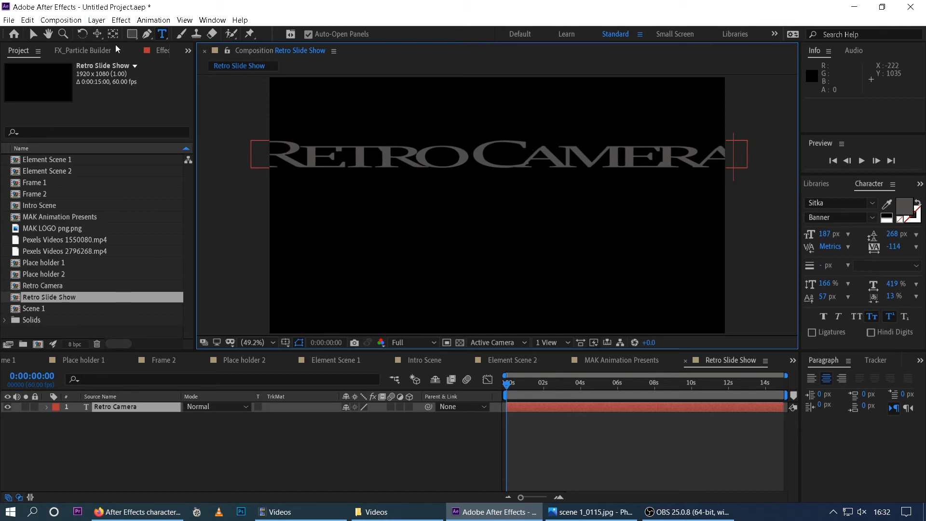
{"action": "left_click", "coordinate": [34, 35]}
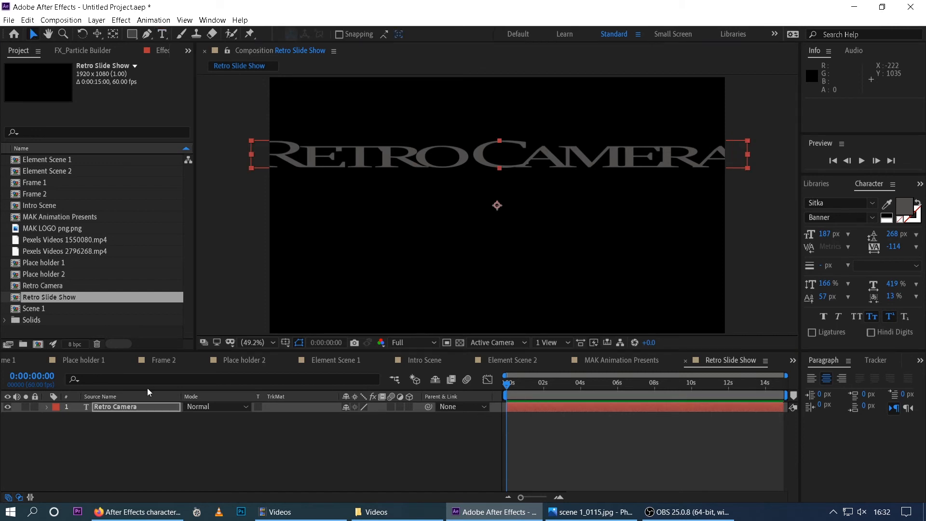
Step: Scale the Retro Camera text to about 56% wide and 104.3% tall, and position it at about 951.9, 550.2
{"action": "left_click", "coordinate": [160, 410]}
{"action": "key", "text": "s"}
{"action": "left_click_drag", "start_coordinate": [386, 419], "coordinate": [364, 419]}
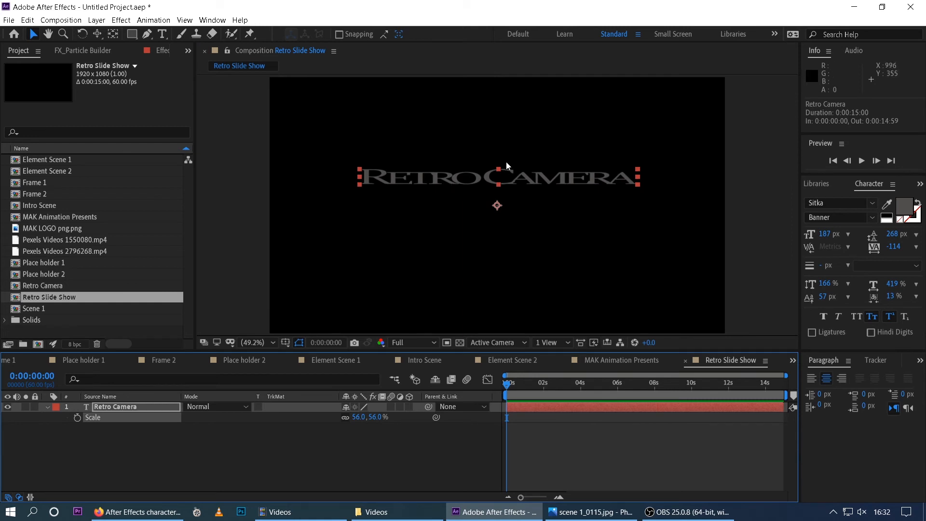
{"action": "left_click_drag", "start_coordinate": [499, 169], "coordinate": [477, 158]}
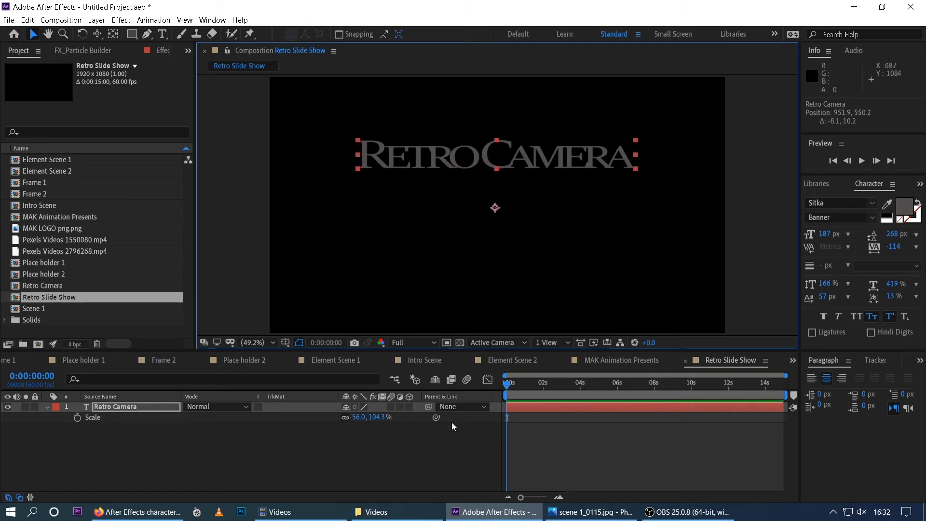
Step: Add a second text layer reading "Slide Show" and move it below Retro Camera, to about 996.6, 755.6
{"action": "right_click", "coordinate": [146, 453]}
{"action": "mouse_move", "coordinate": [227, 340]}
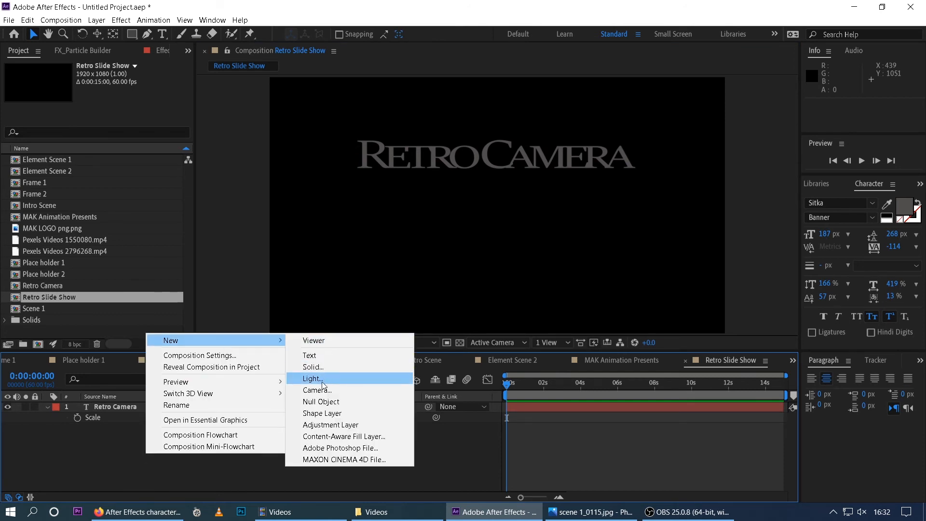
{"action": "left_click", "coordinate": [313, 355]}
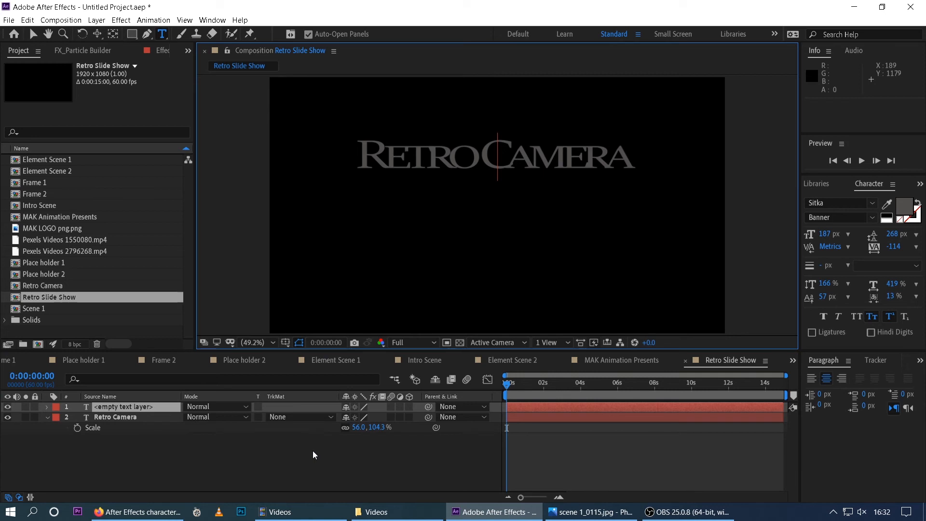
{"action": "type", "text": "Slide"}
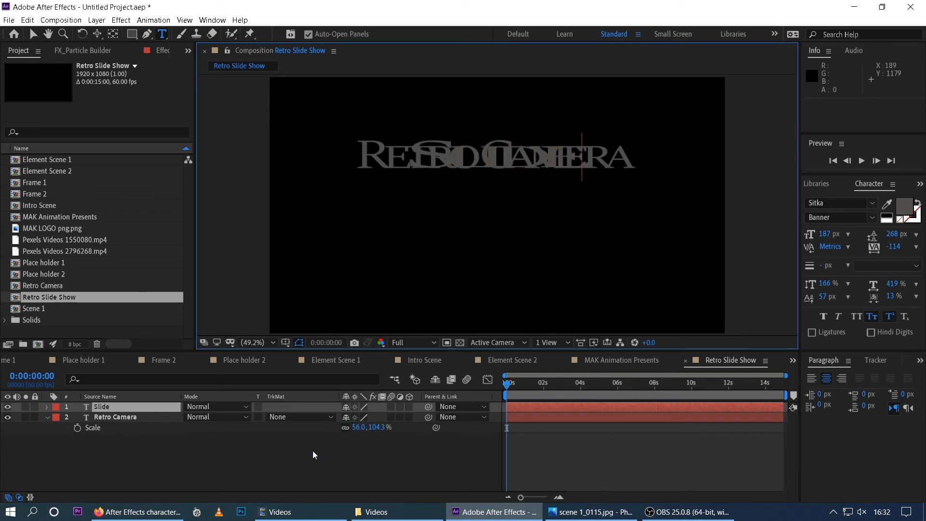
{"action": "type", "text": " Show"}
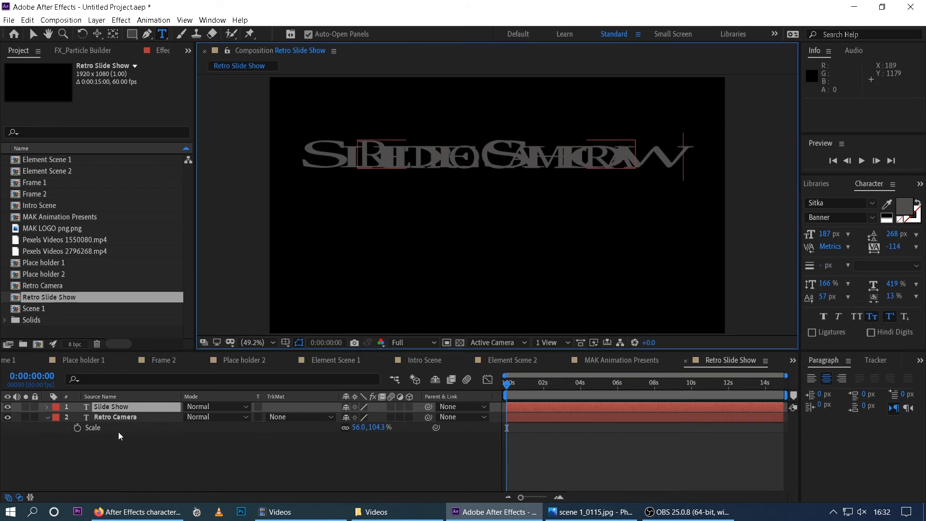
{"action": "left_click", "coordinate": [33, 33]}
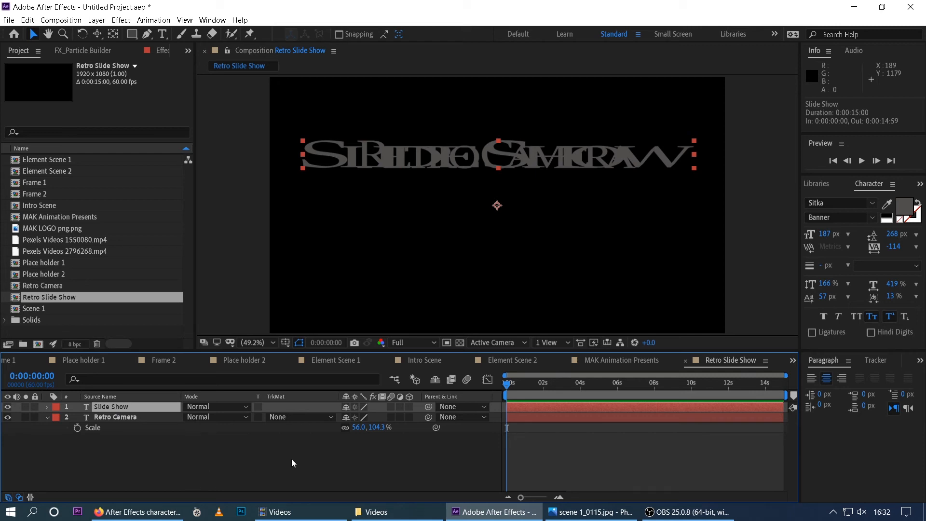
{"action": "key", "text": "p"}
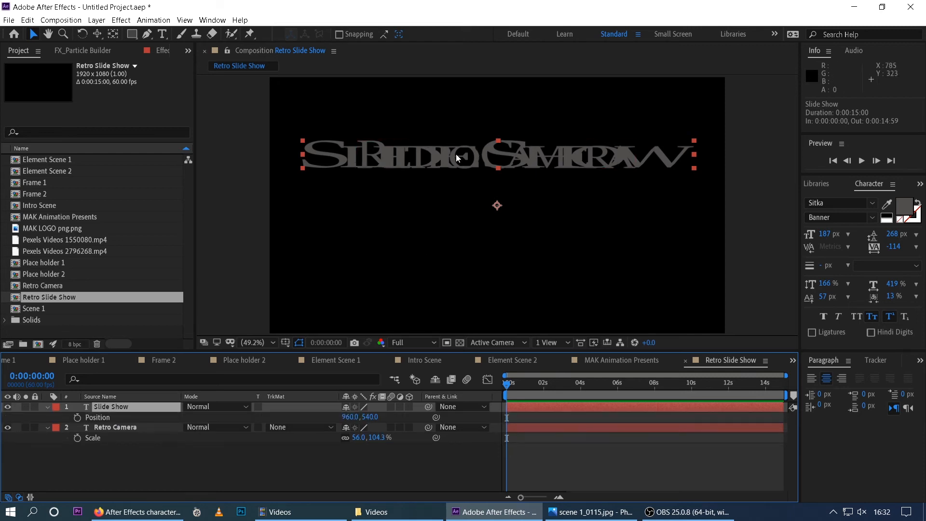
{"action": "left_click_drag", "start_coordinate": [457, 157], "coordinate": [464, 209]}
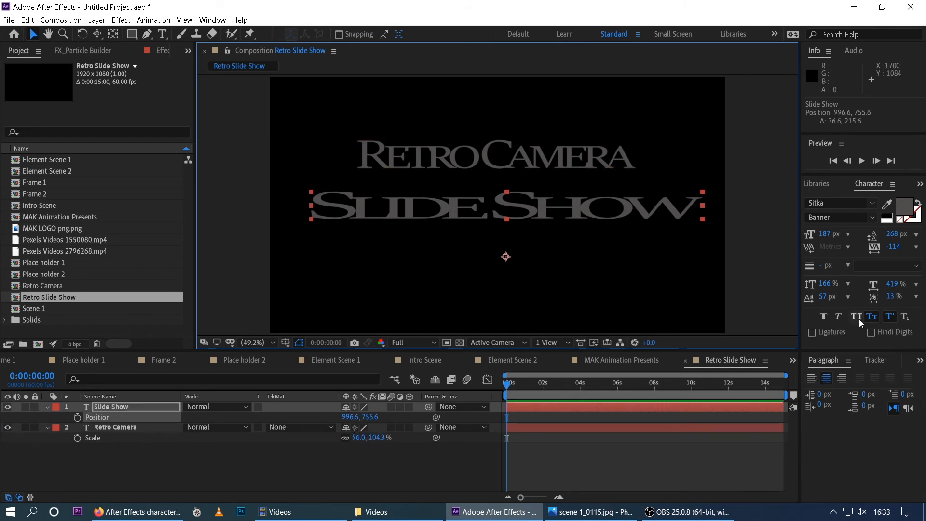
Step: Try toggling small caps, subscript and faux italic on the Slide Show text, and return it to small caps with superscript
{"action": "left_click", "coordinate": [873, 317]}
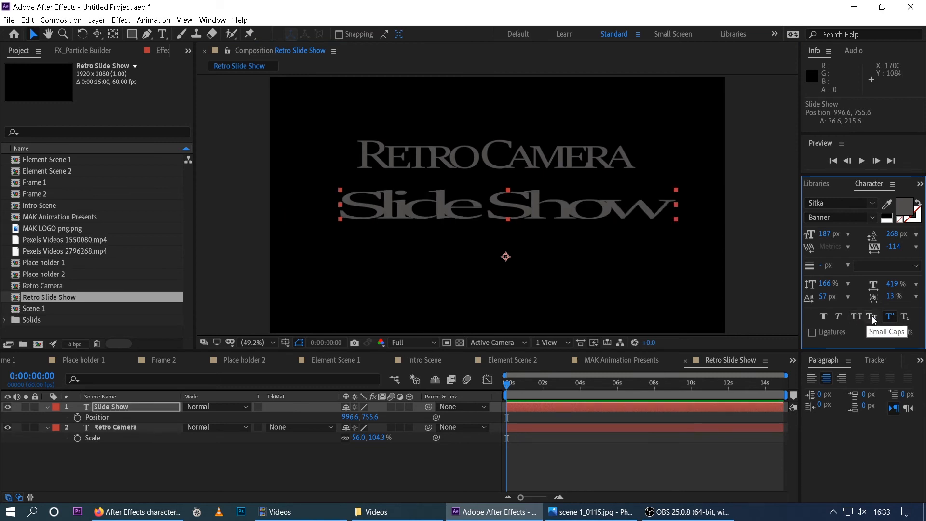
{"action": "left_click", "coordinate": [873, 318]}
{"action": "left_click", "coordinate": [904, 317]}
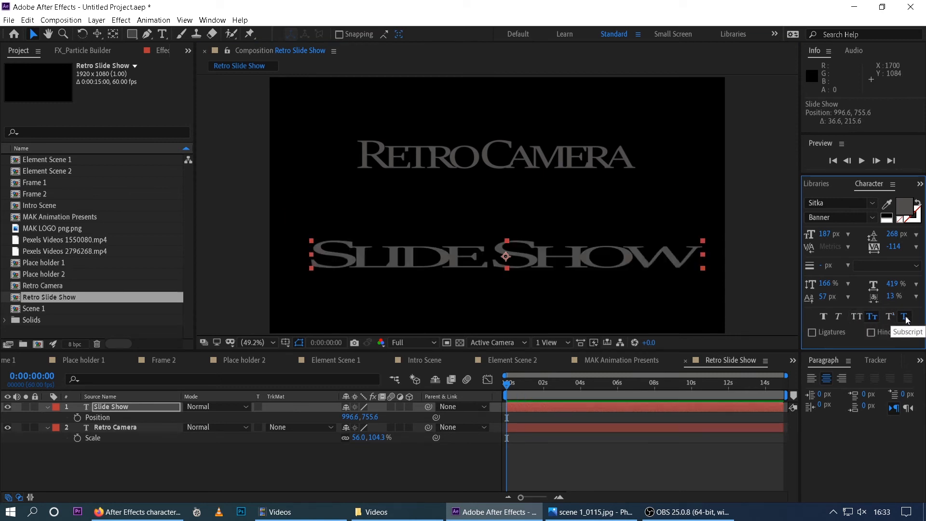
{"action": "left_click", "coordinate": [840, 317]}
{"action": "left_click", "coordinate": [840, 317]}
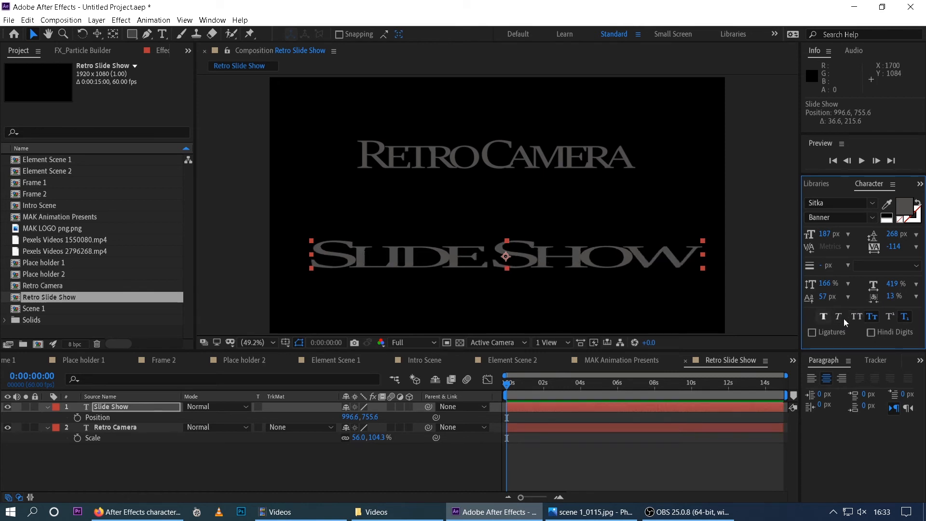
{"action": "left_click", "coordinate": [871, 317]}
{"action": "left_click", "coordinate": [870, 316]}
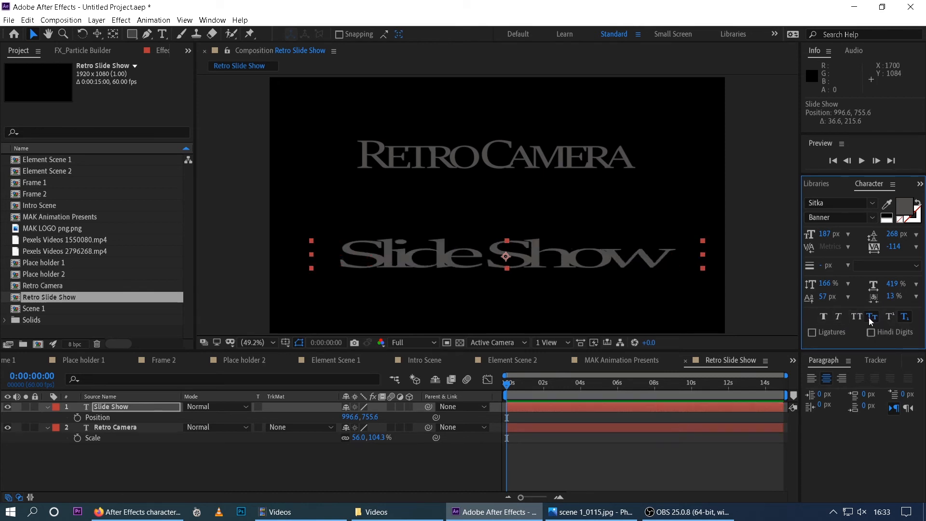
{"action": "left_click", "coordinate": [889, 317]}
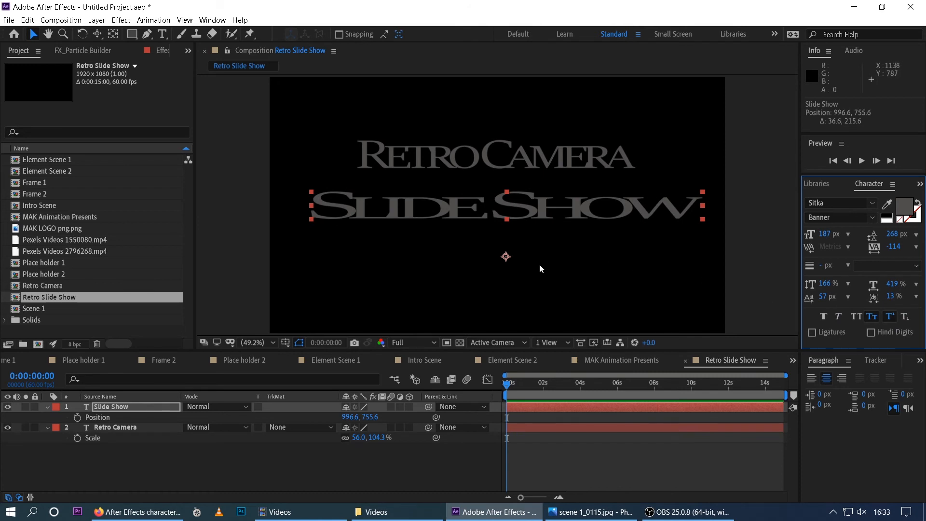
Step: Nudge the Slide Show text down to a vertical position of about 769.8 to widen the gap below Retro Camera
{"action": "left_click", "coordinate": [473, 206]}
{"action": "key", "text": "Down"}
{"action": "key", "text": "Down"}
{"action": "key", "text": "Down"}
{"action": "key", "text": "Down"}
{"action": "key", "text": "Down"}
{"action": "key", "text": "Down"}
{"action": "key", "text": "Down"}
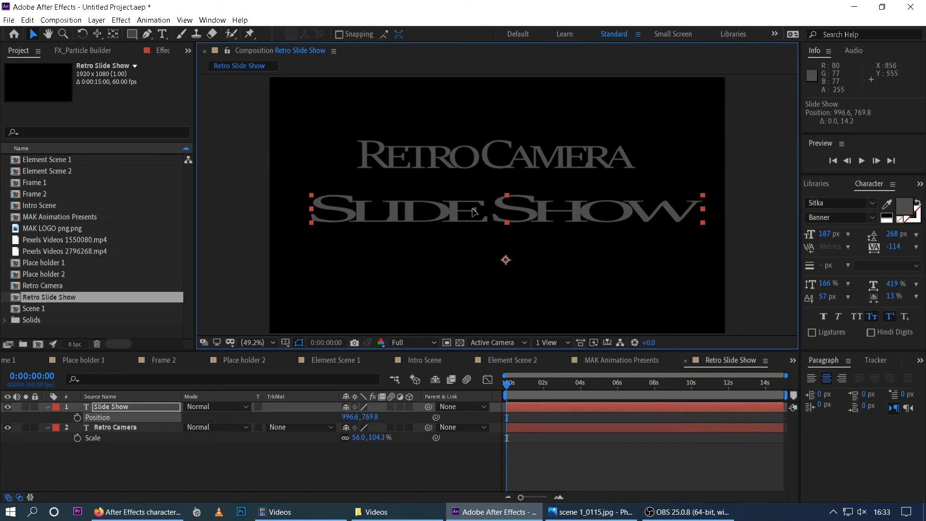
Step: Shift Retro Camera to about 966.1, 550.2 and Slide Show to about 994.6, 769.8 so the two lines align
{"action": "left_click", "coordinate": [453, 158]}
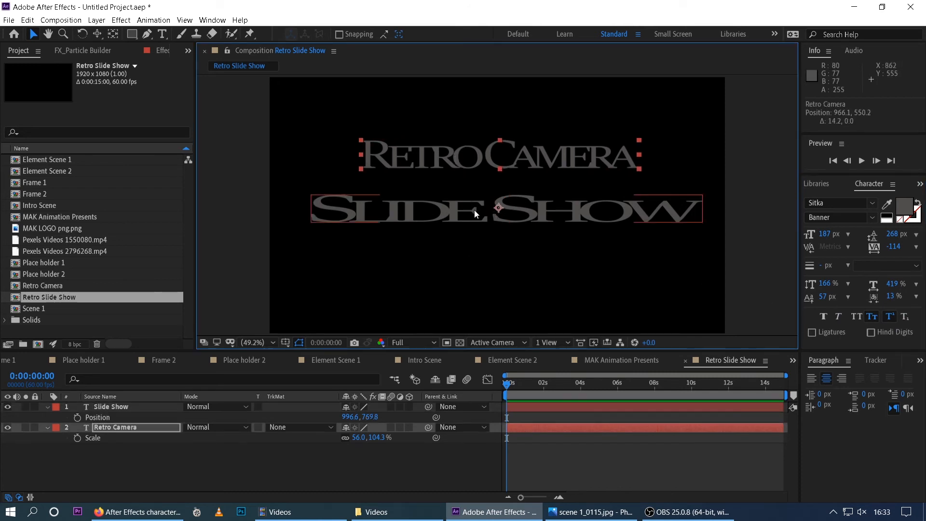
{"action": "left_click_drag", "start_coordinate": [473, 216], "coordinate": [473, 214]}
{"action": "left_click_drag", "start_coordinate": [469, 169], "coordinate": [462, 168]}
{"action": "left_click", "coordinate": [395, 470]}
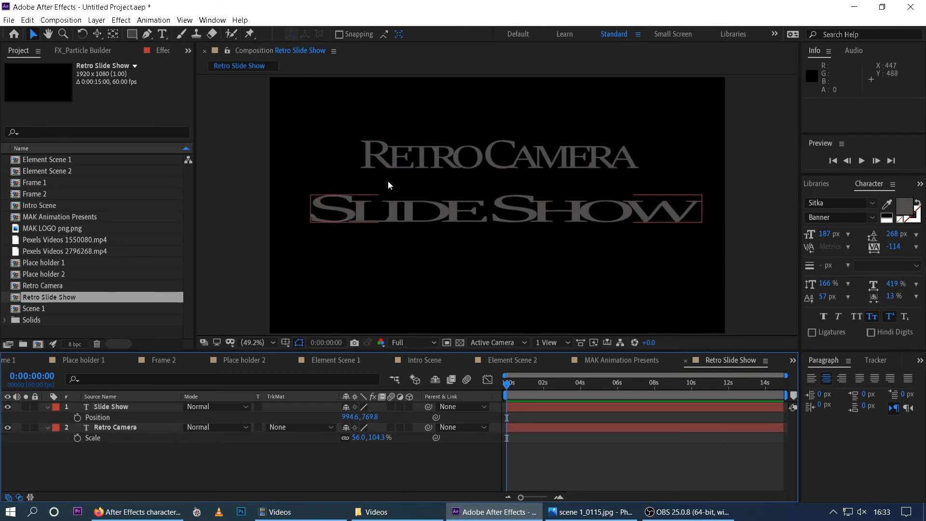
{"action": "left_click", "coordinate": [478, 437]}
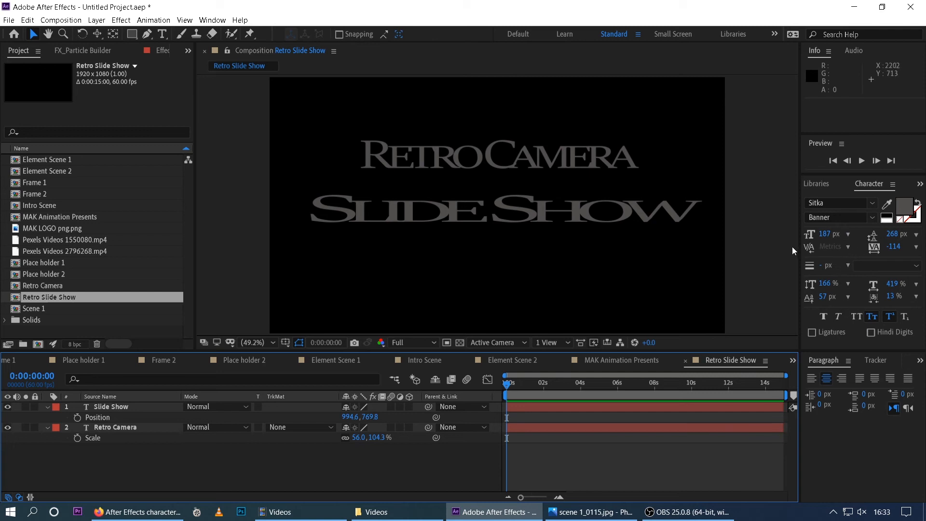
Step: Show the Animate In text presets among the animation presets in Effects & Presets
{"action": "left_click", "coordinate": [819, 186]}
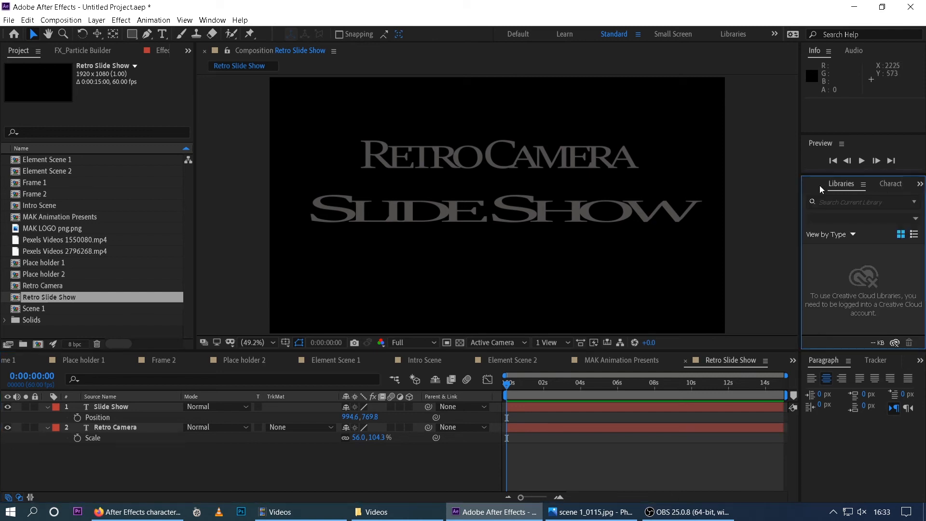
{"action": "left_click", "coordinate": [888, 184]}
{"action": "left_click", "coordinate": [920, 185]}
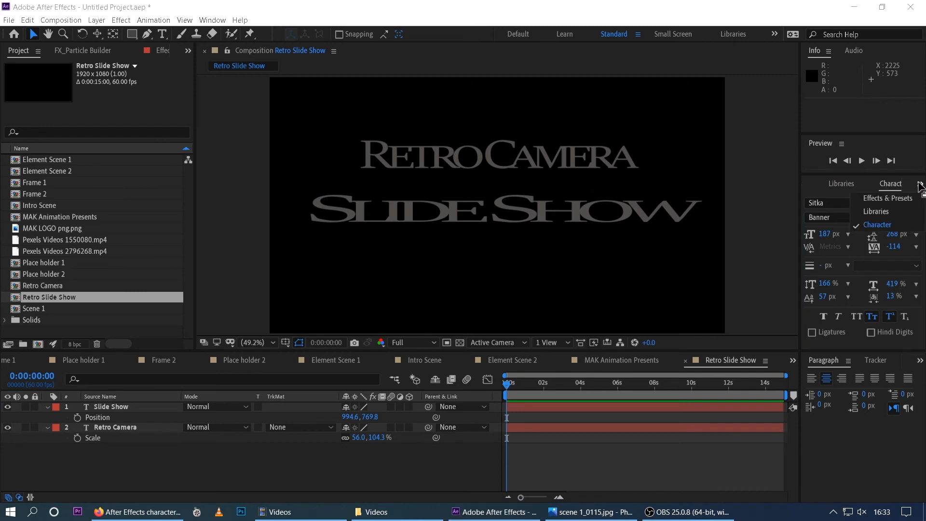
{"action": "left_click", "coordinate": [892, 198]}
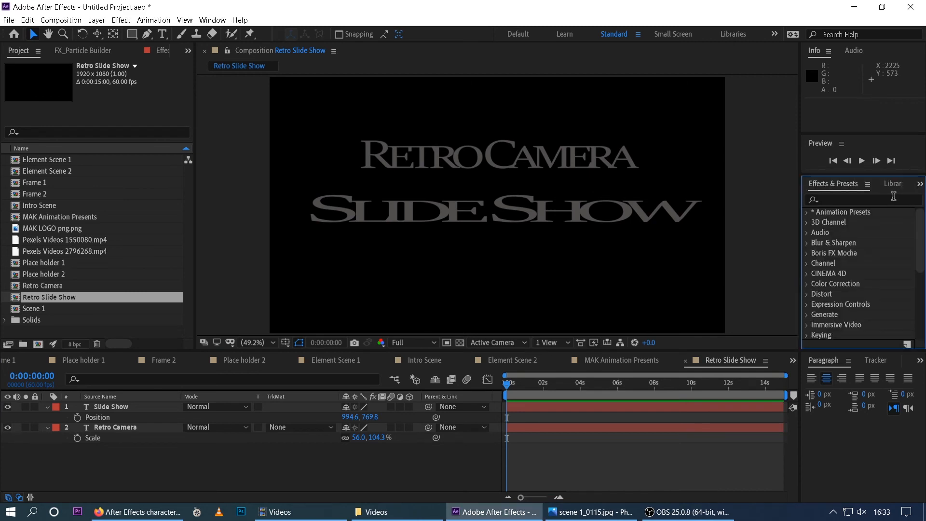
{"action": "left_click", "coordinate": [807, 214]}
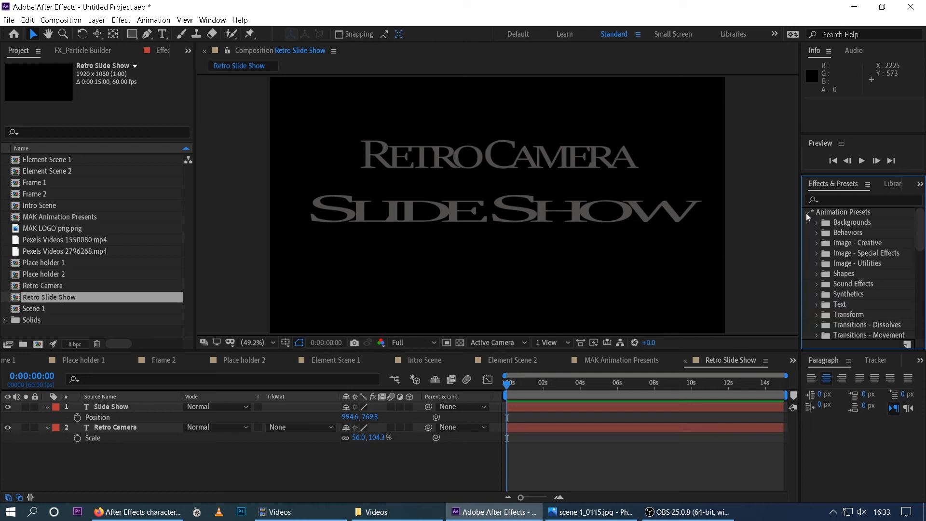
{"action": "left_click", "coordinate": [816, 304]}
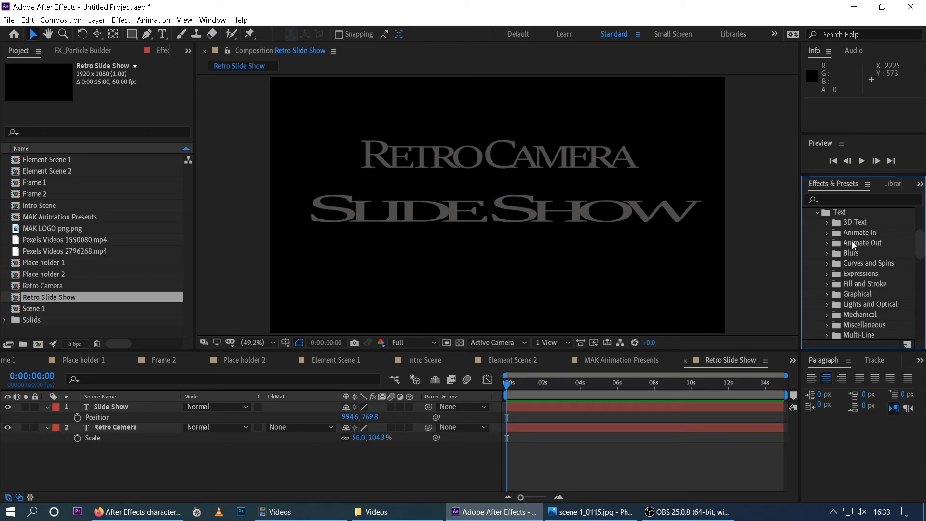
{"action": "left_click", "coordinate": [827, 234]}
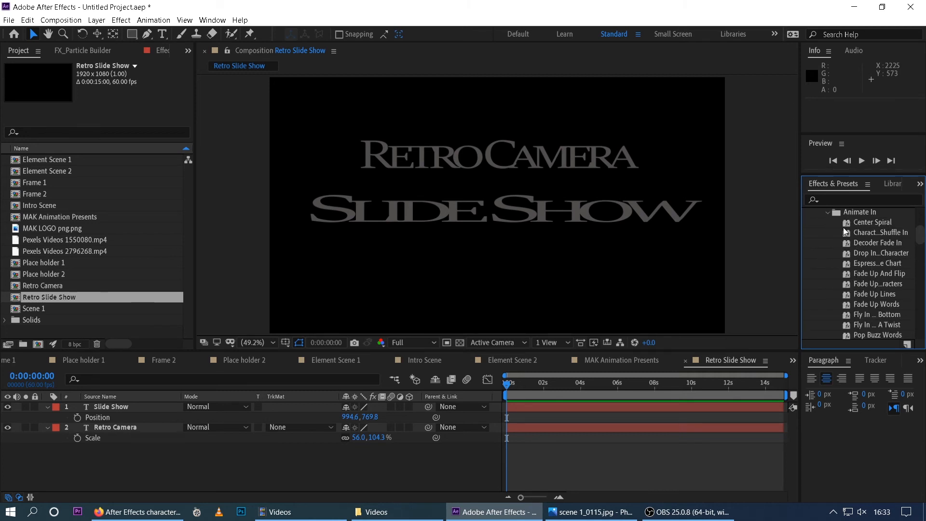
Step: Try the Center Spiral preset on the Retro Camera text, preview it, and undo the preset
{"action": "left_click_drag", "start_coordinate": [848, 223], "coordinate": [454, 153]}
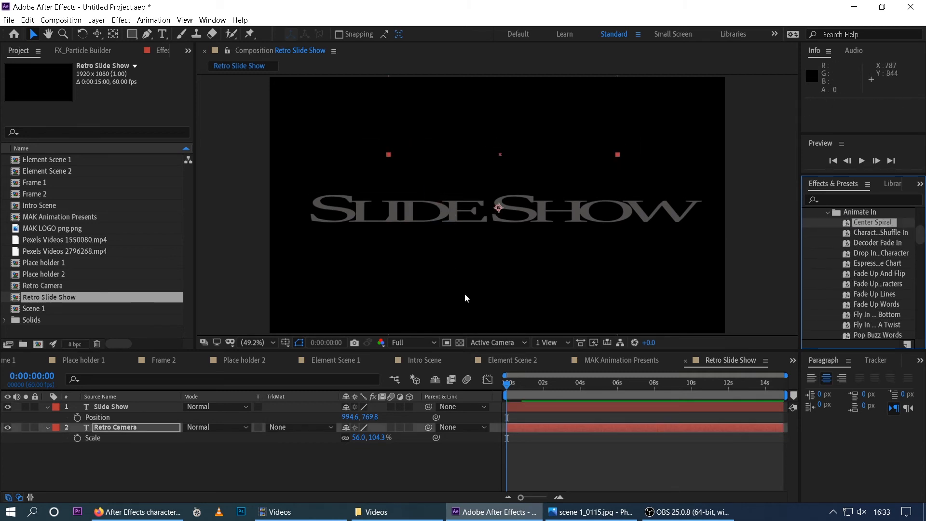
{"action": "key", "text": "space"}
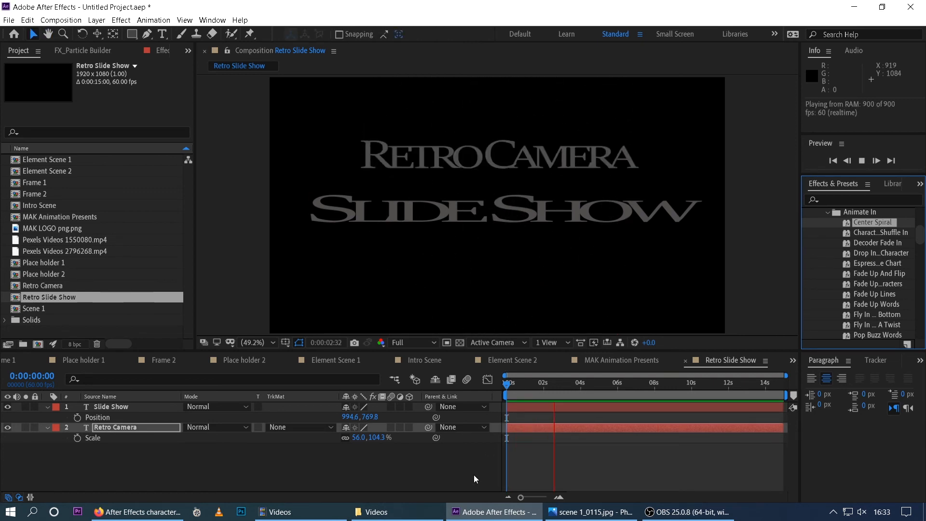
{"action": "key", "text": "space"}
{"action": "key", "text": "Home"}
{"action": "key", "text": "ctrl+z"}
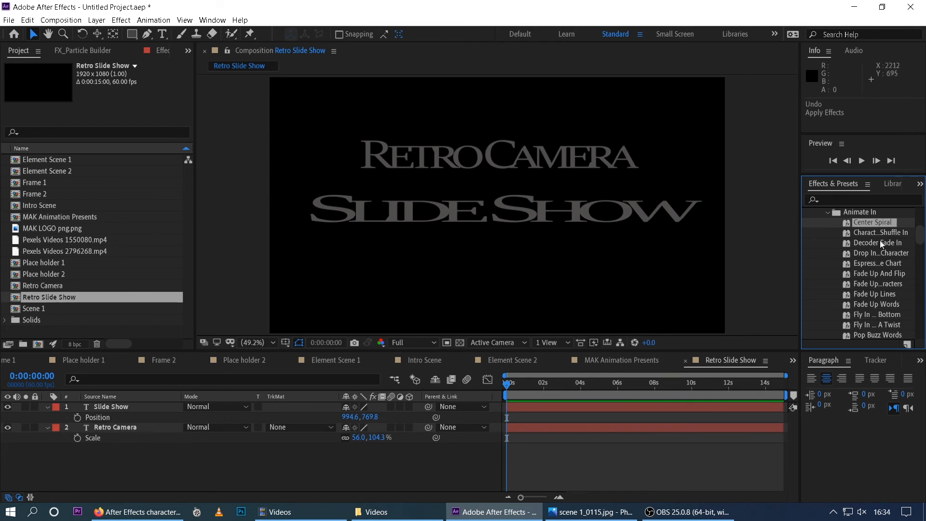
Step: Try the Character Shuffle In preset on the Retro Camera text, preview it, and undo the preset
{"action": "left_click_drag", "start_coordinate": [846, 233], "coordinate": [506, 155]}
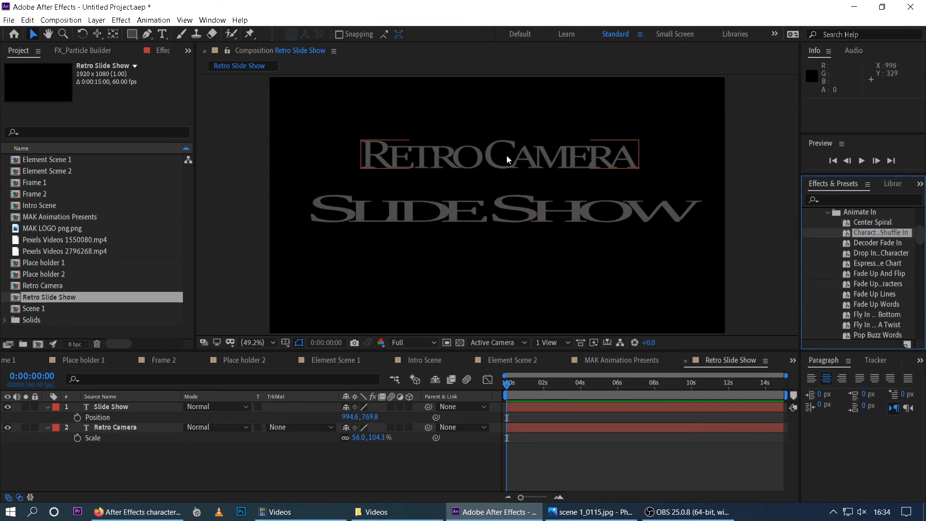
{"action": "key", "text": "space"}
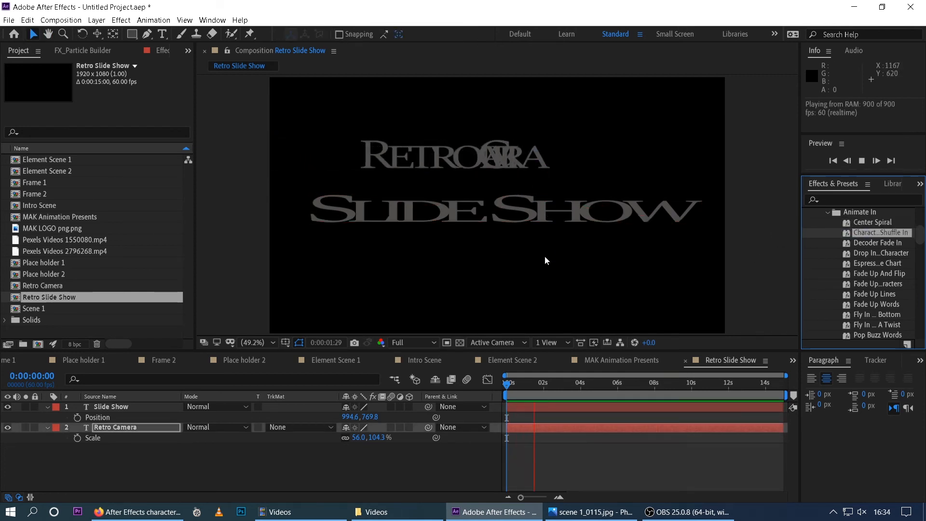
{"action": "key", "text": "space"}
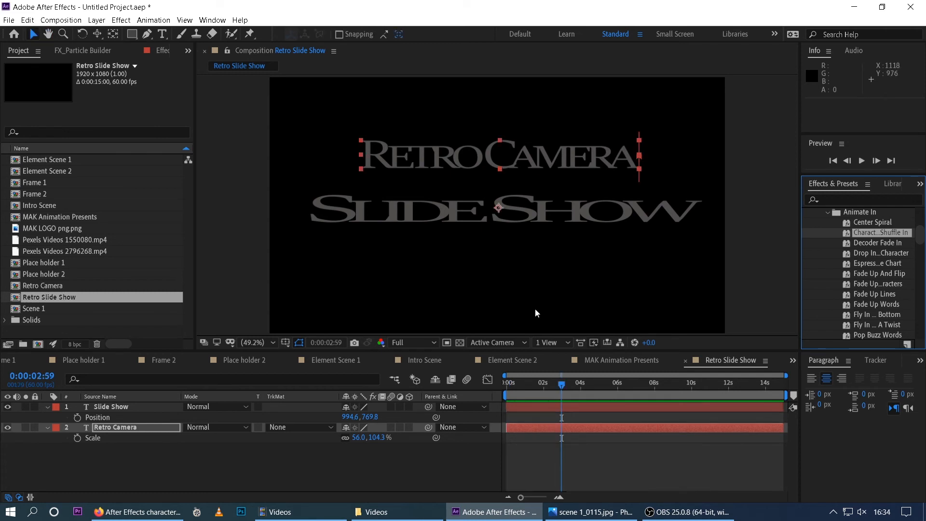
{"action": "key", "text": "ctrl+z"}
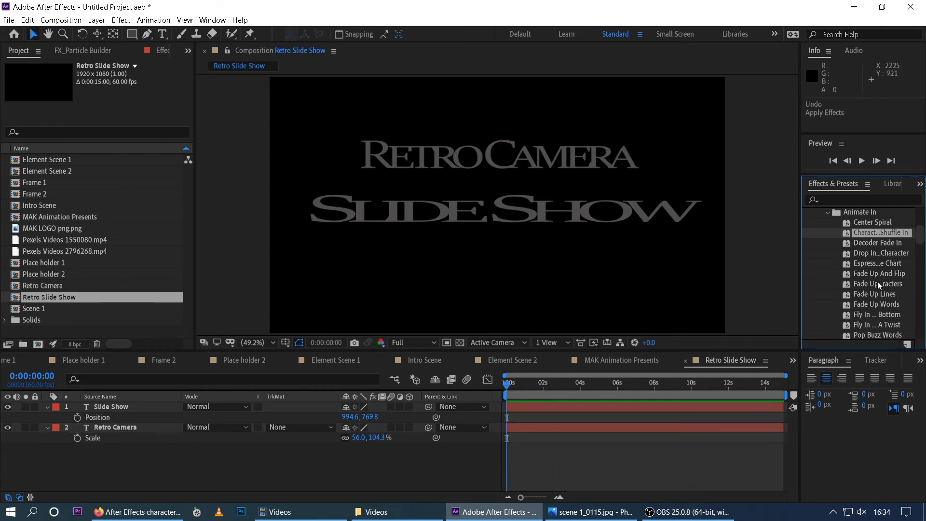
Step: Apply the Stretch In Each Word preset to the Retro Camera text and preview the animation
{"action": "scroll", "coordinate": [878, 281], "scroll_direction": "down", "scroll_amount": 1}
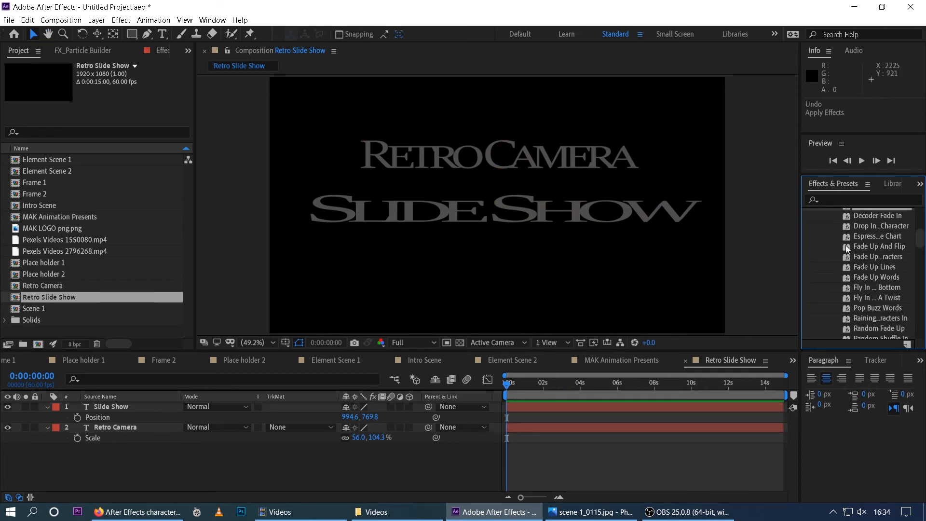
{"action": "scroll", "coordinate": [878, 289], "scroll_direction": "down", "scroll_amount": 5}
{"action": "left_click_drag", "start_coordinate": [868, 261], "coordinate": [482, 164]}
{"action": "key", "text": "space"}
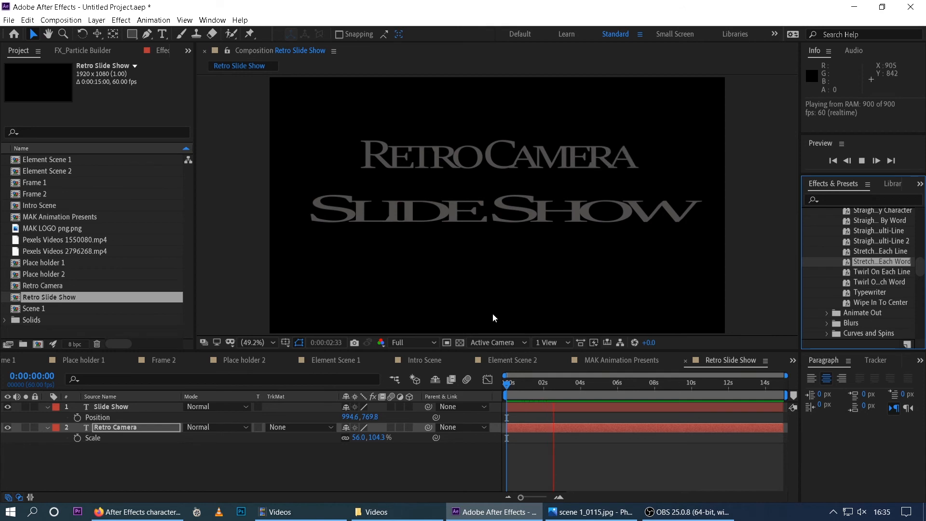
{"action": "key", "text": "space"}
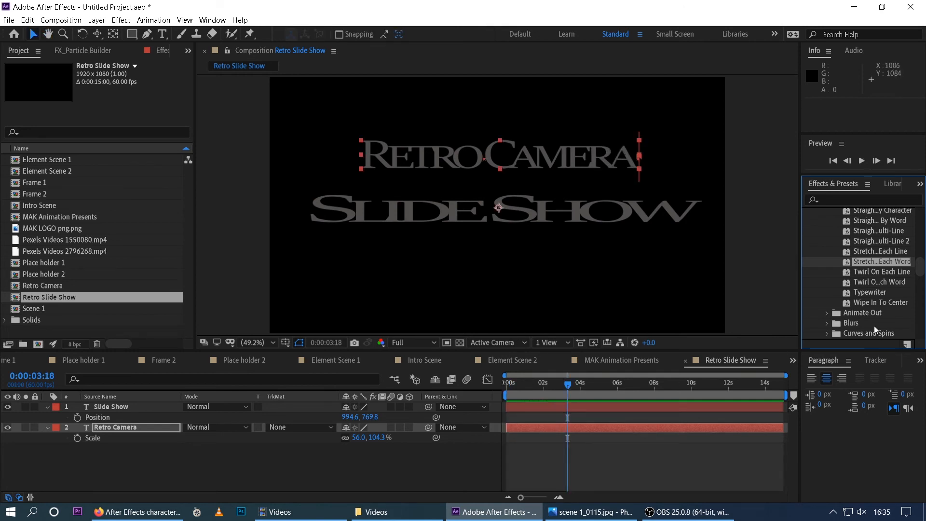
Step: Apply the Stretch In Each Word preset to the Slide Show text at the composition's start and preview both lines
{"action": "scroll", "coordinate": [859, 324], "scroll_direction": "down", "scroll_amount": 2}
{"action": "key", "text": "Home"}
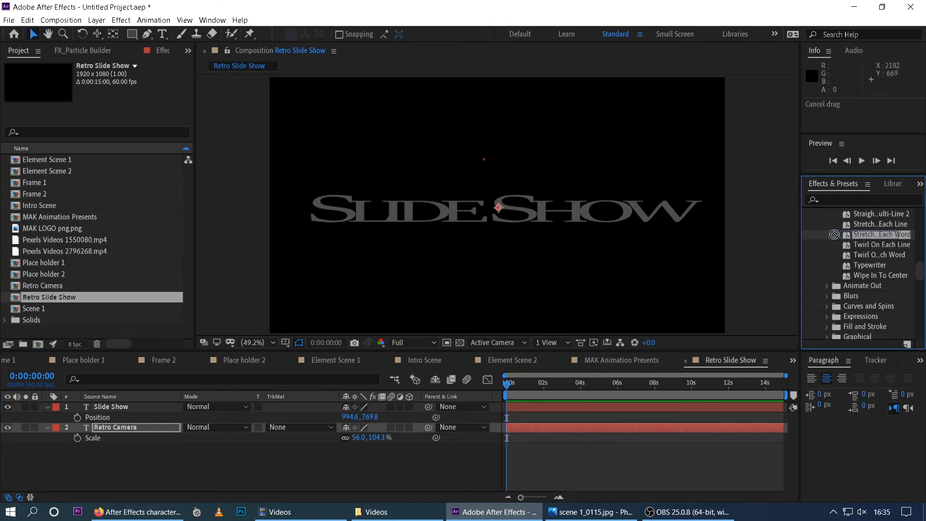
{"action": "left_click_drag", "start_coordinate": [854, 235], "coordinate": [489, 215]}
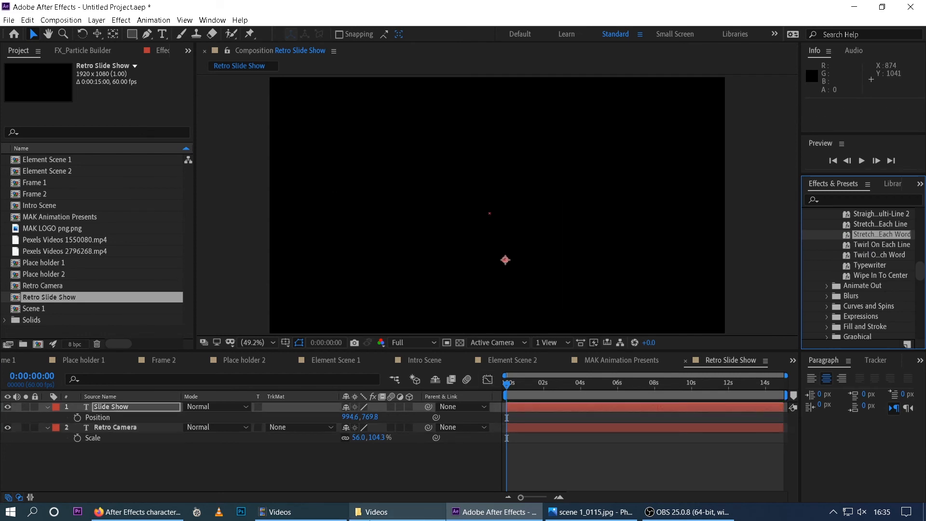
{"action": "key", "text": "space"}
{"action": "mouse_move", "coordinate": [376, 511]}
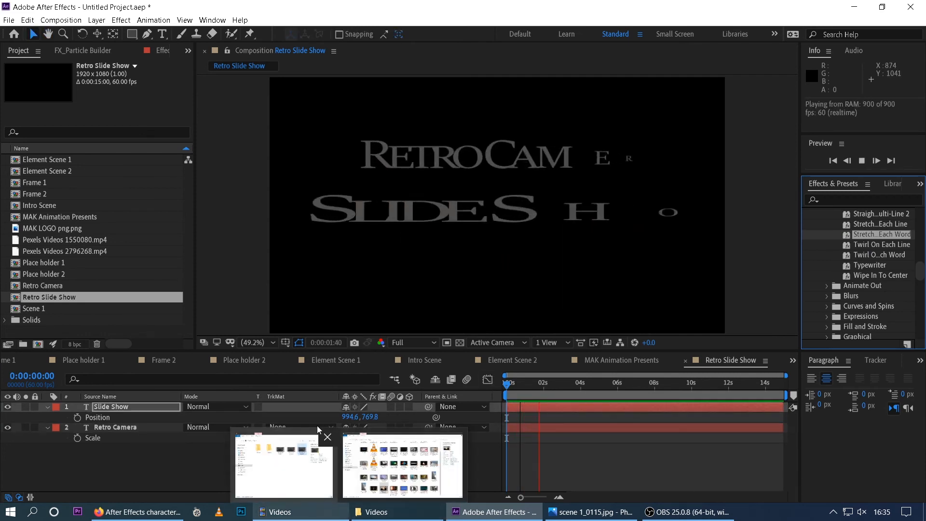
{"action": "key", "text": "space"}
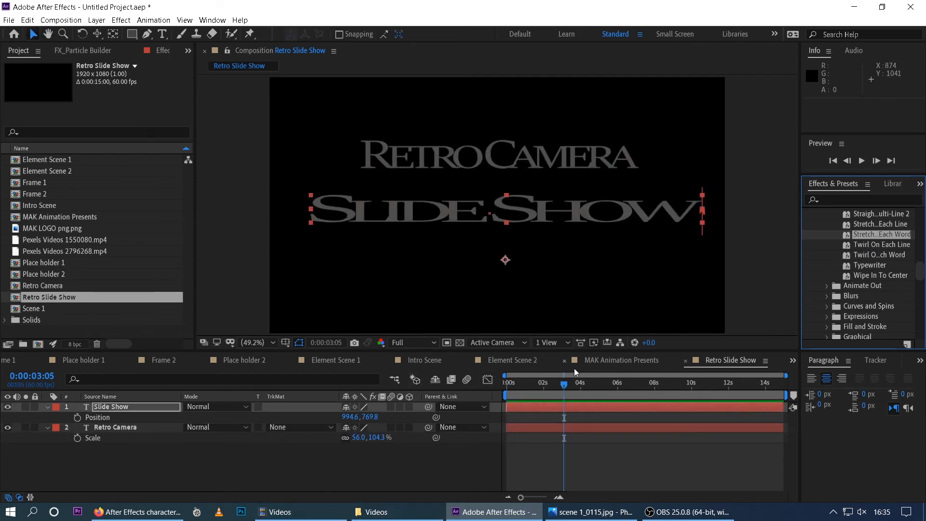
Step: Add the Retro Slide Show composition as the top layer of Intro Scene and move it to about 1285.4, 586.8
{"action": "left_click", "coordinate": [416, 361]}
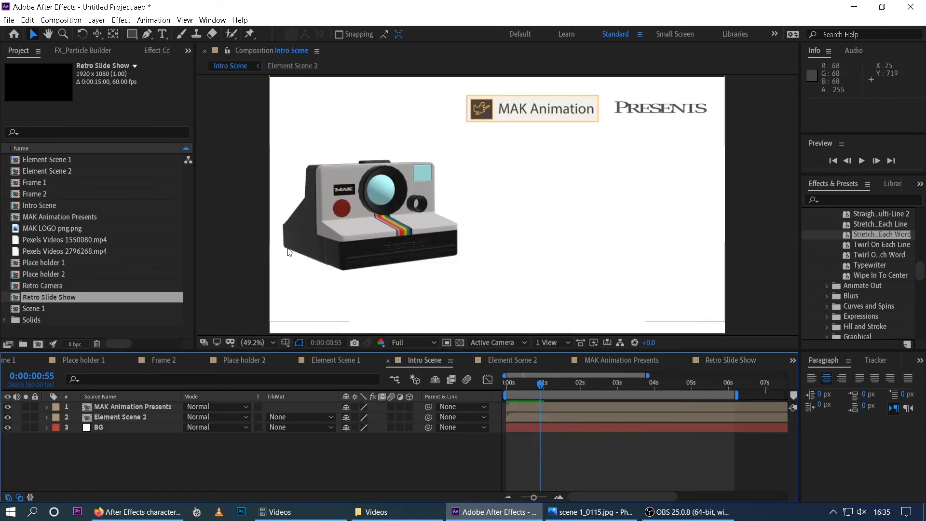
{"action": "left_click_drag", "start_coordinate": [19, 300], "coordinate": [73, 408]}
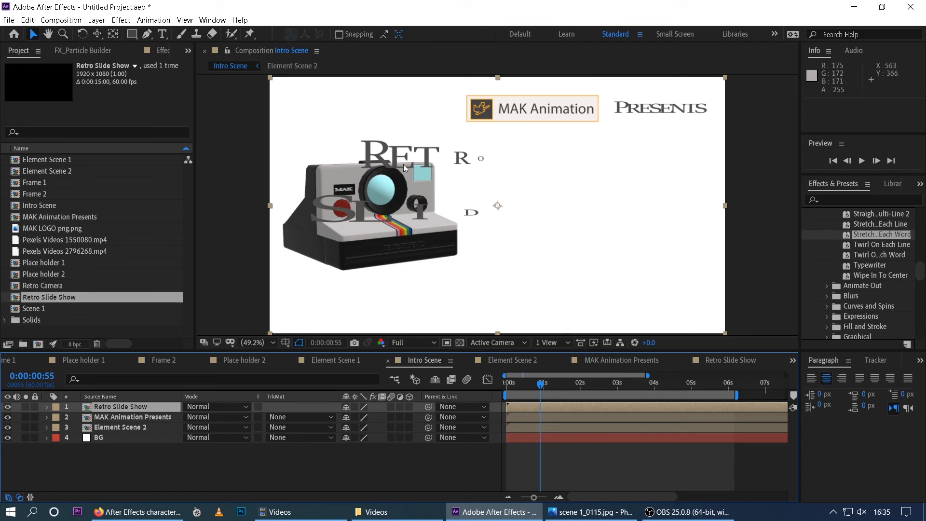
{"action": "left_click_drag", "start_coordinate": [540, 389], "coordinate": [585, 391]}
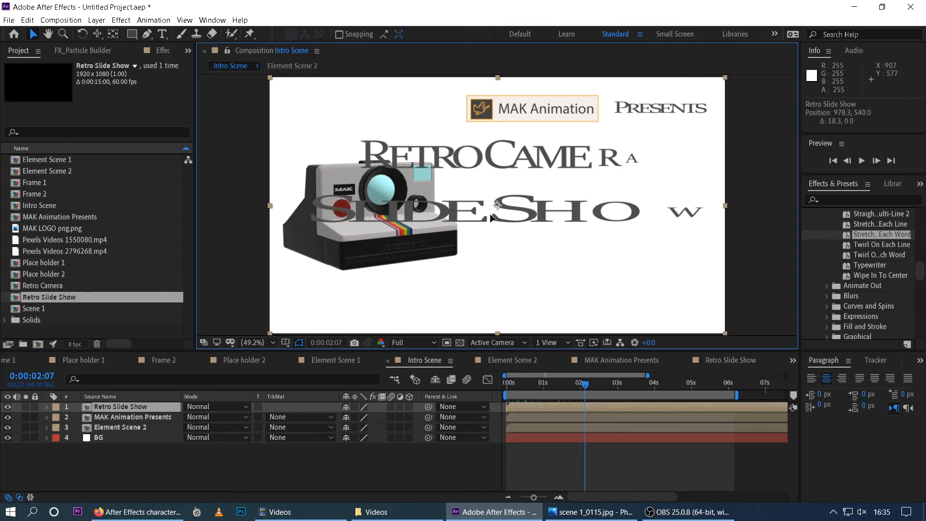
{"action": "left_click_drag", "start_coordinate": [487, 213], "coordinate": [565, 223]}
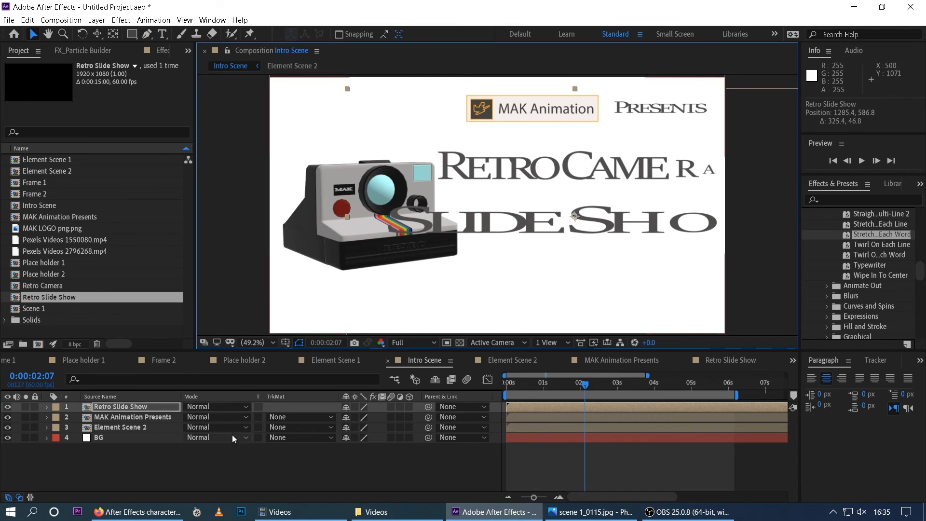
Step: Scale the Retro Slide Show layer to 56% and reposition it at about 1340.3, 523.7, beneath the MAK Animation Presents title
{"action": "key", "text": "s"}
{"action": "left_click_drag", "start_coordinate": [379, 417], "coordinate": [357, 418]}
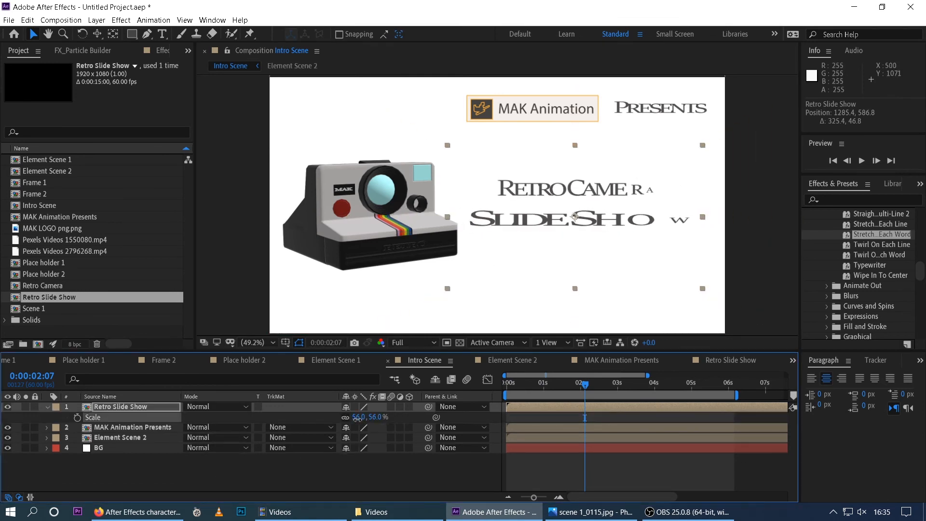
{"action": "left_click_drag", "start_coordinate": [542, 222], "coordinate": [547, 215]}
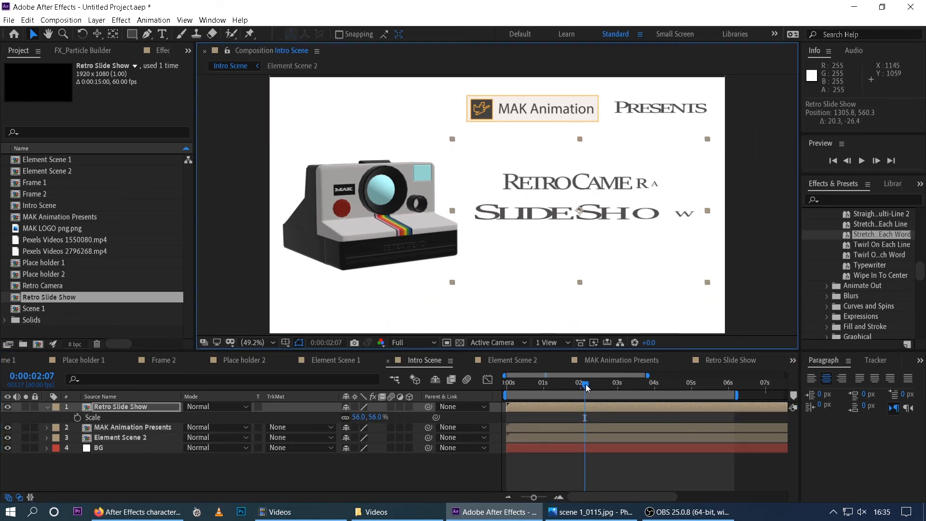
{"action": "left_click_drag", "start_coordinate": [585, 384], "coordinate": [640, 385]}
{"action": "left_click_drag", "start_coordinate": [584, 214], "coordinate": [592, 205]}
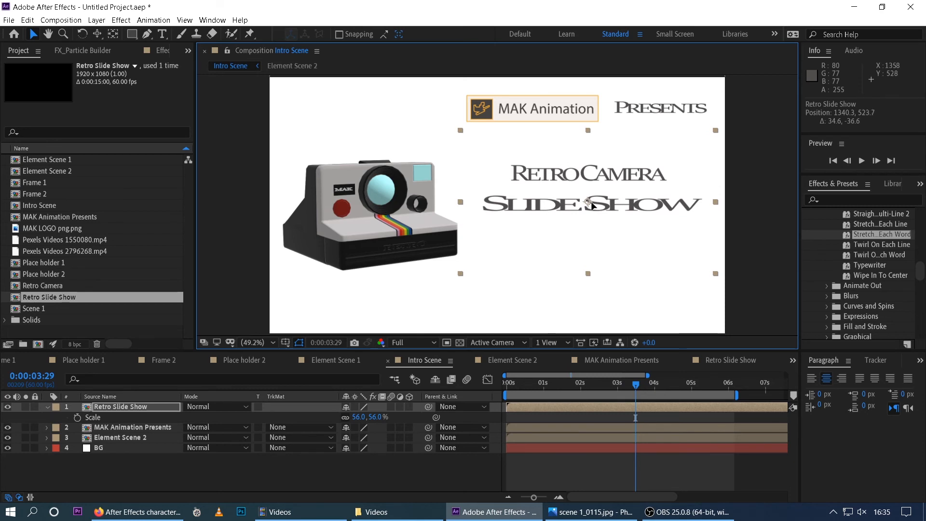
Step: Check the Element Scene 2, MAK Animation Presents and Retro Slide Show compositions, and preview Intro Scene from its start
{"action": "left_click", "coordinate": [512, 360]}
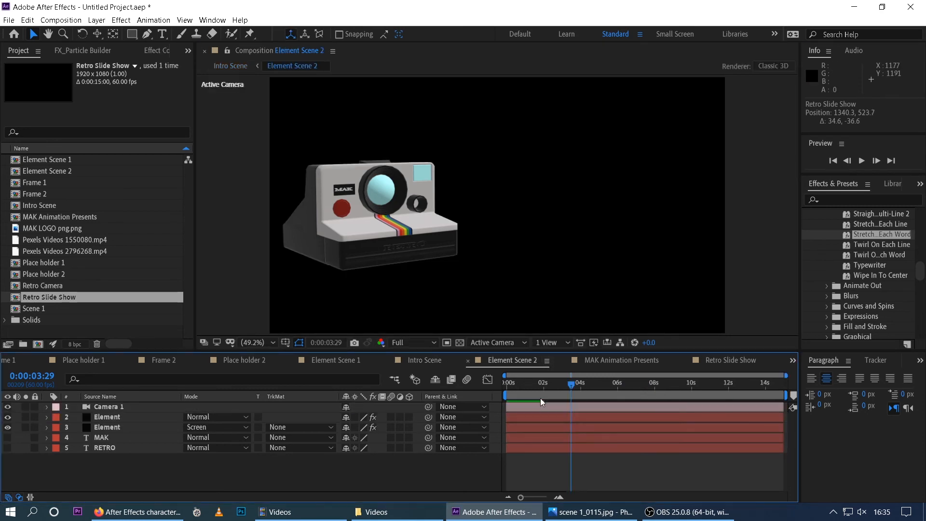
{"action": "left_click_drag", "start_coordinate": [573, 384], "coordinate": [550, 393]}
{"action": "left_click", "coordinate": [601, 360]}
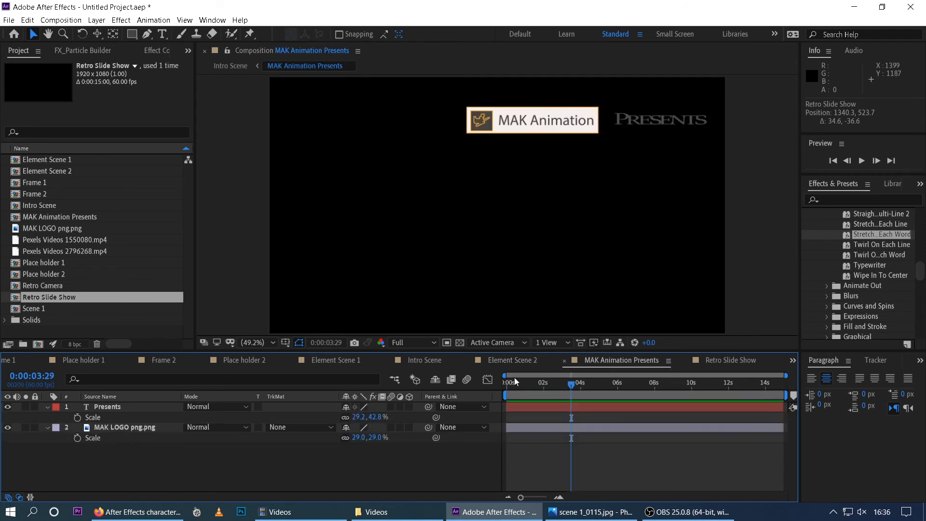
{"action": "left_click", "coordinate": [718, 359]}
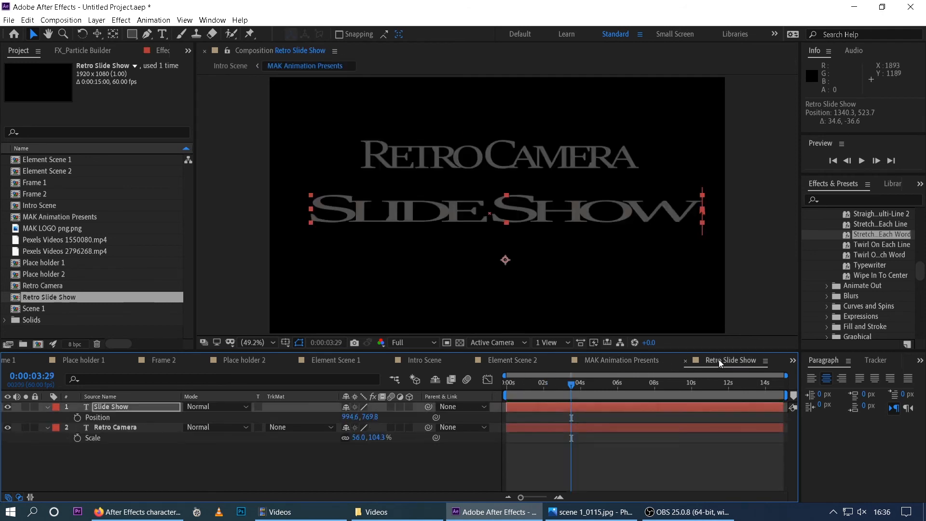
{"action": "left_click", "coordinate": [410, 360]}
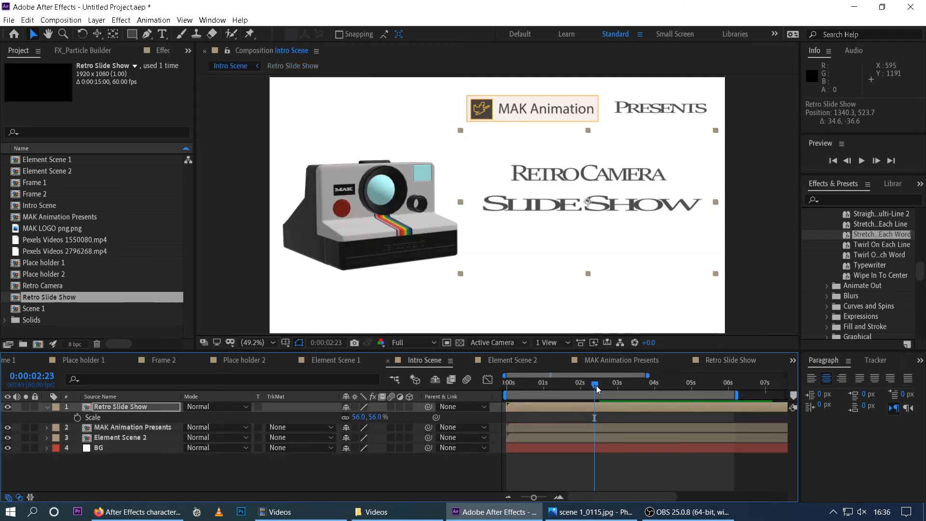
{"action": "left_click_drag", "start_coordinate": [595, 386], "coordinate": [504, 389]}
{"action": "left_click", "coordinate": [350, 480]}
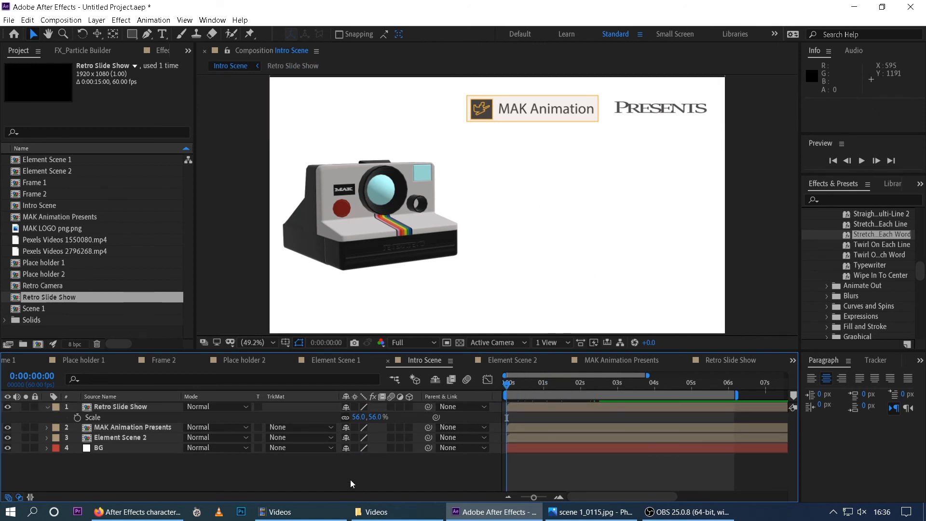
{"action": "key", "text": "space"}
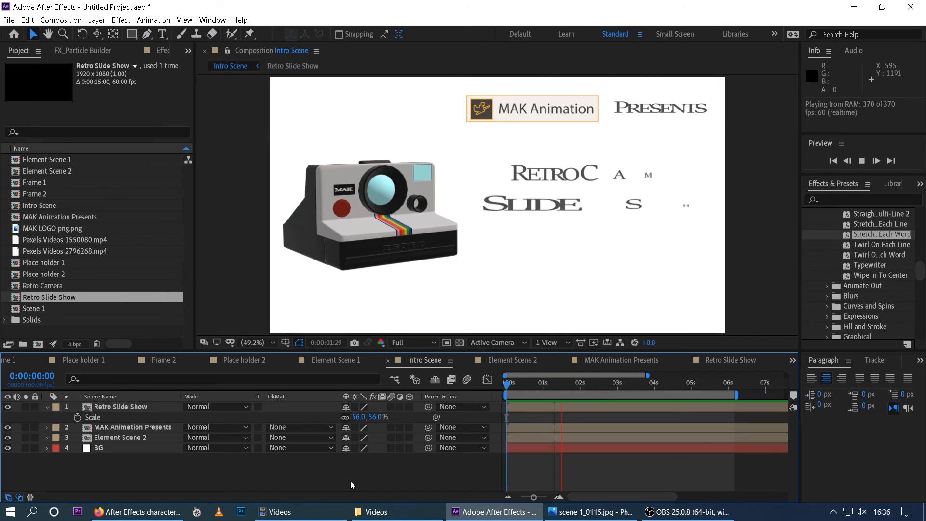
{"action": "key", "text": "space"}
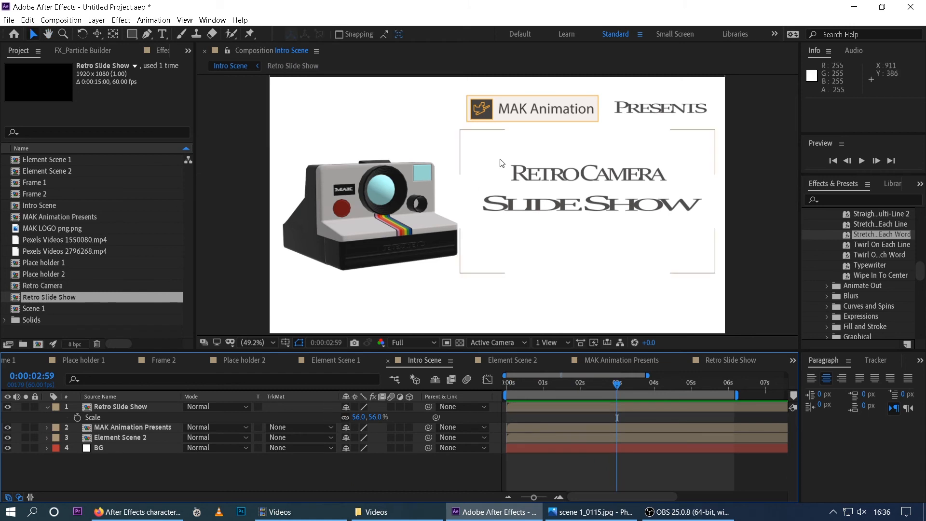
{"action": "left_click", "coordinate": [514, 382]}
{"action": "left_click_drag", "start_coordinate": [514, 382], "coordinate": [488, 382]}
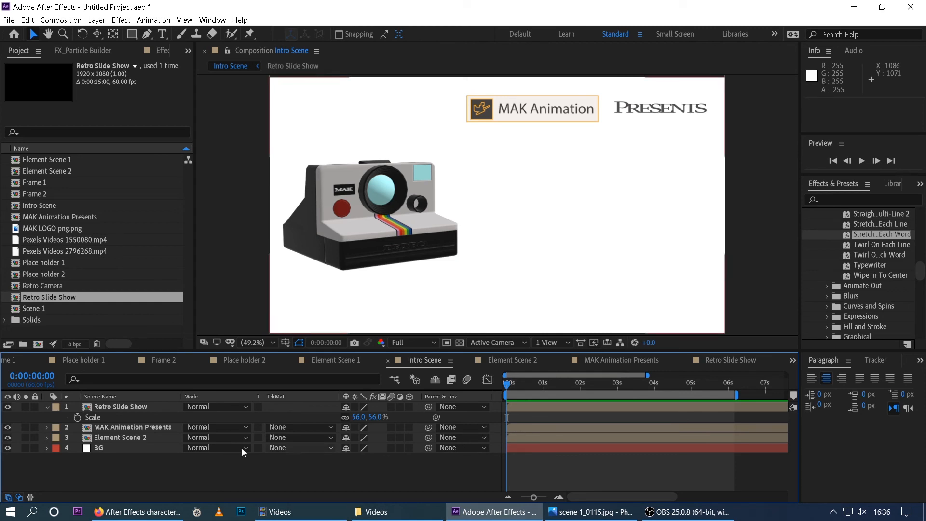
Step: In Element Scene 2, set keyframes at 0:00:00:00 for all of Camera 1's Transform properties, from Point of Interest to Z Rotation
{"action": "left_click", "coordinate": [512, 360]}
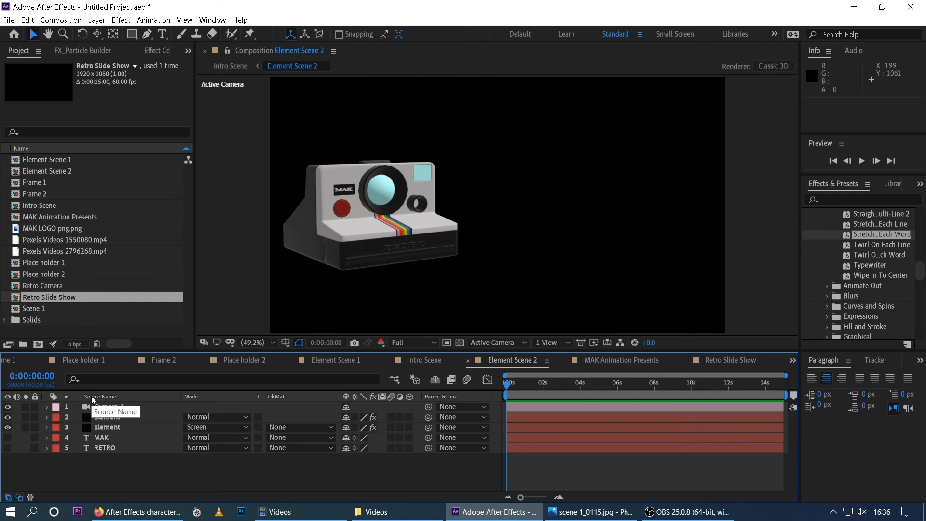
{"action": "left_click", "coordinate": [105, 406]}
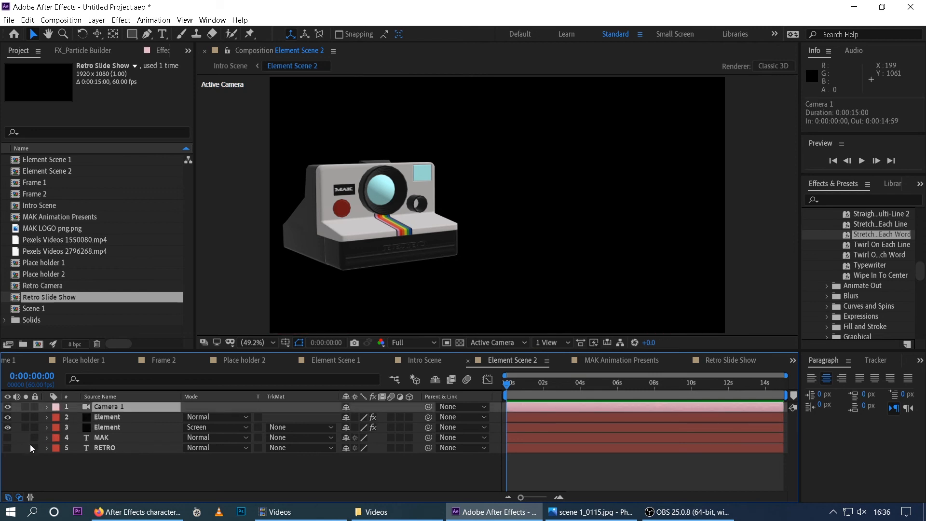
{"action": "left_click", "coordinate": [47, 406]}
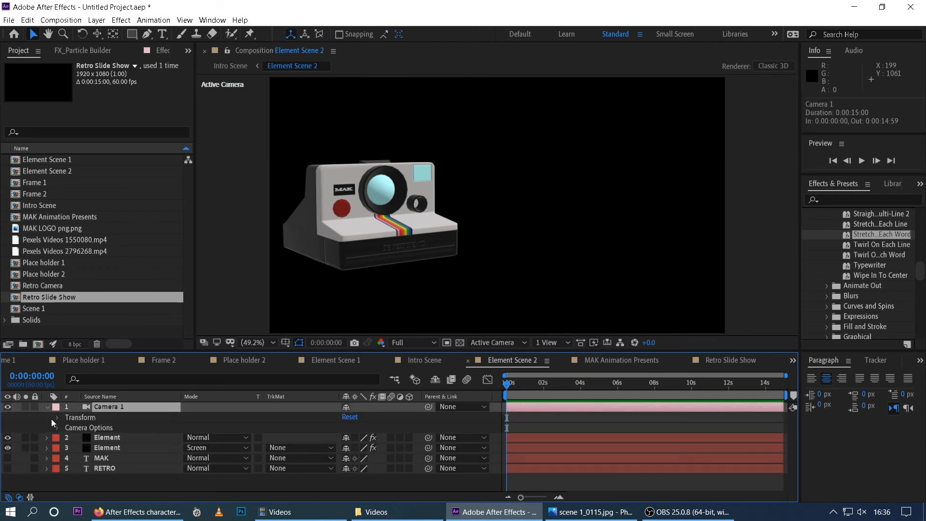
{"action": "left_click", "coordinate": [58, 417]}
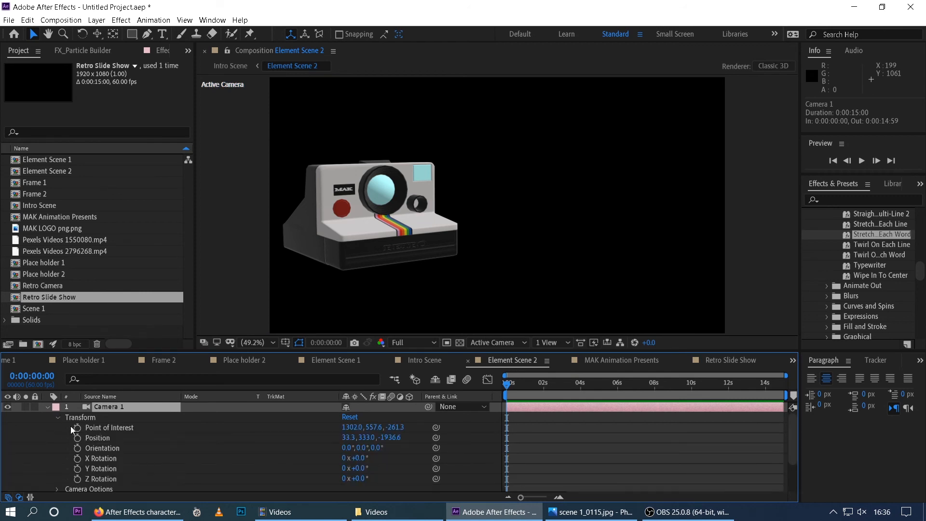
{"action": "left_click_drag", "start_coordinate": [70, 426], "coordinate": [84, 481]}
{"action": "left_click", "coordinate": [78, 478]}
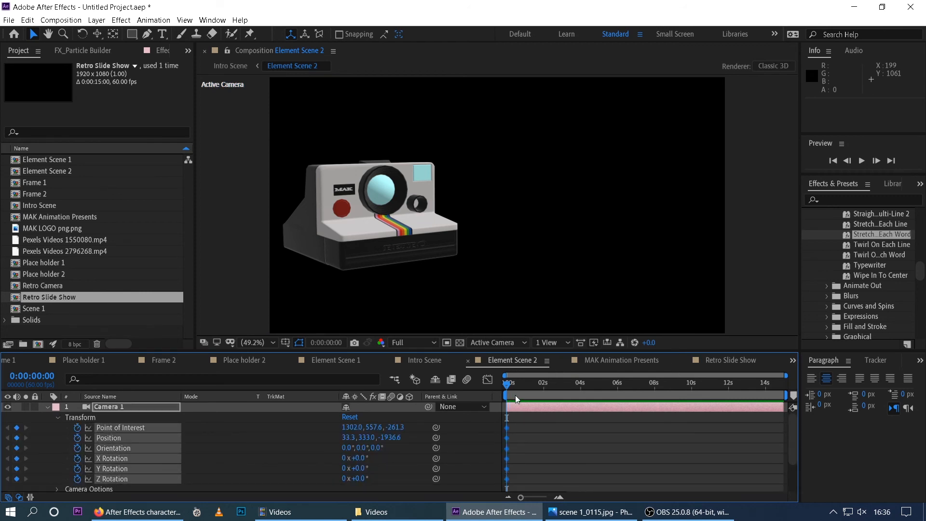
Step: At 0:00:03:57, push Camera 1 in toward the Polaroid to a position of about 176.5, 358.3, -1747.5, and return to Intro Scene
{"action": "left_click_drag", "start_coordinate": [508, 390], "coordinate": [580, 395]}
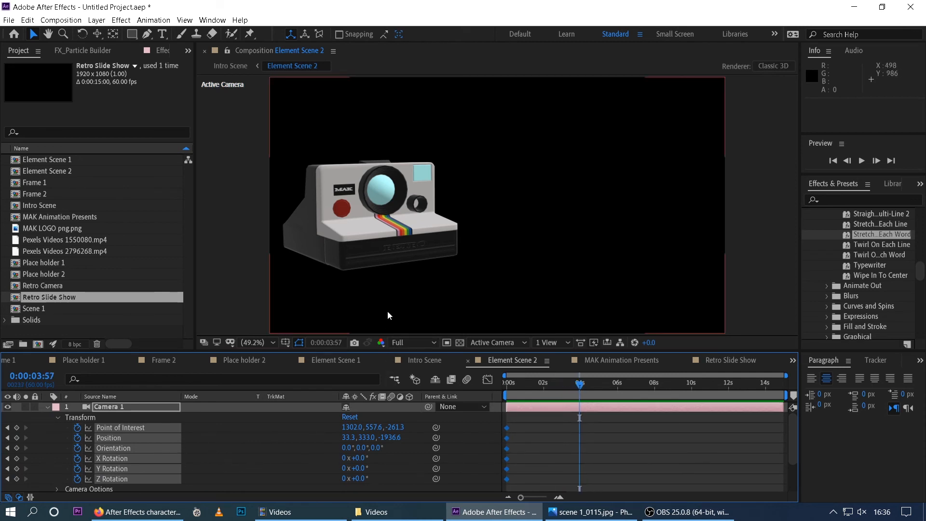
{"action": "key", "text": "c"}
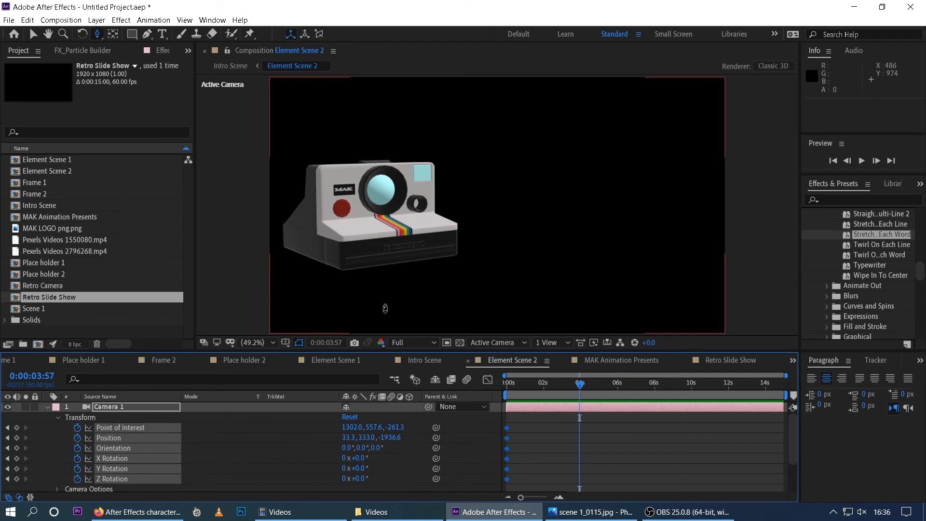
{"action": "left_click_drag", "start_coordinate": [385, 308], "coordinate": [386, 276]}
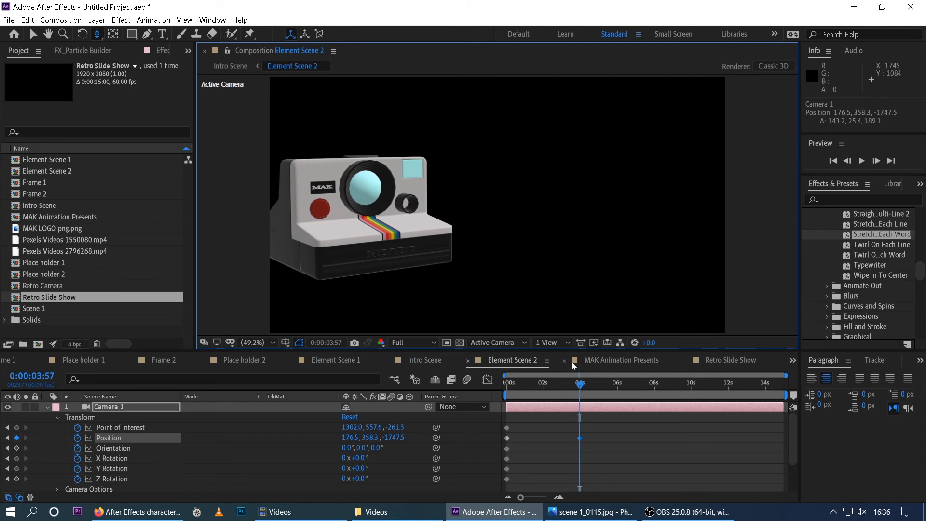
{"action": "left_click", "coordinate": [429, 360]}
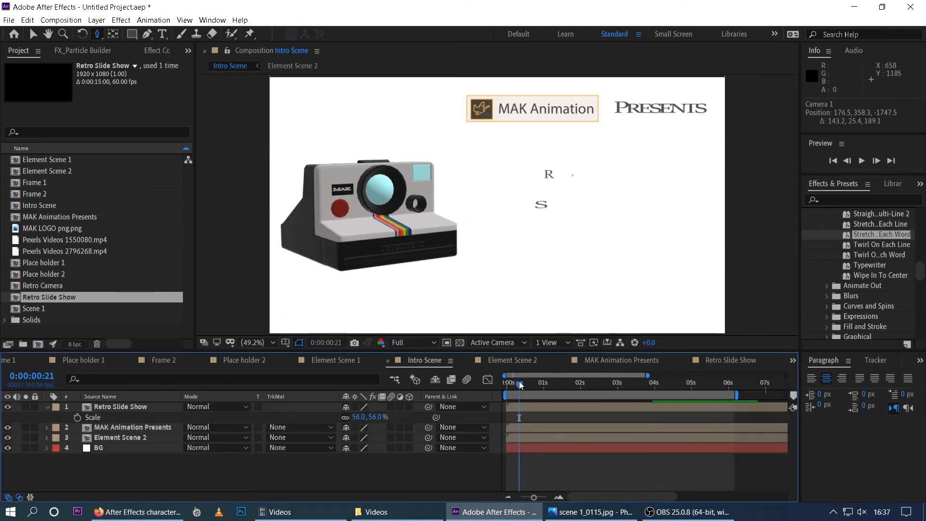
Step: Preview Intro Scene from its start and examine the title animation between about 0:00:01:36 and 0:00:02:27
{"action": "key", "text": "space"}
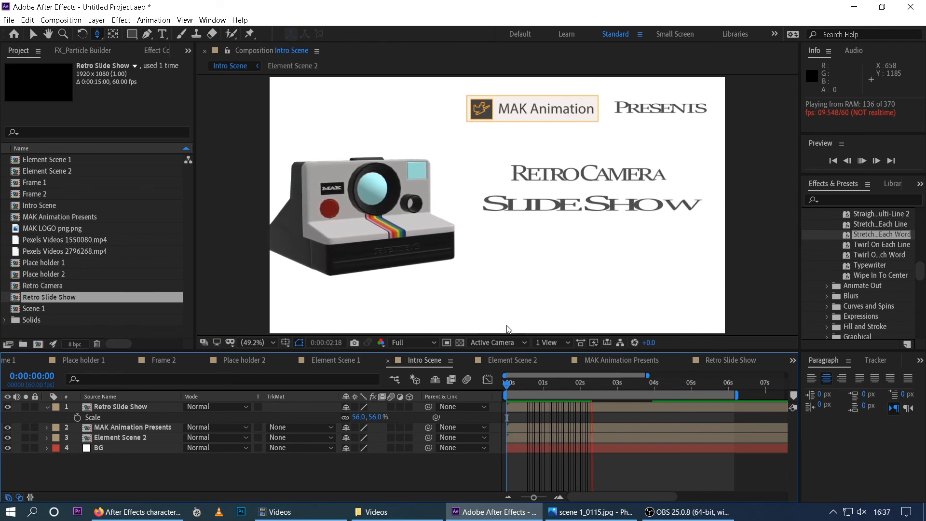
{"action": "key", "text": "space"}
{"action": "left_click", "coordinate": [565, 386]}
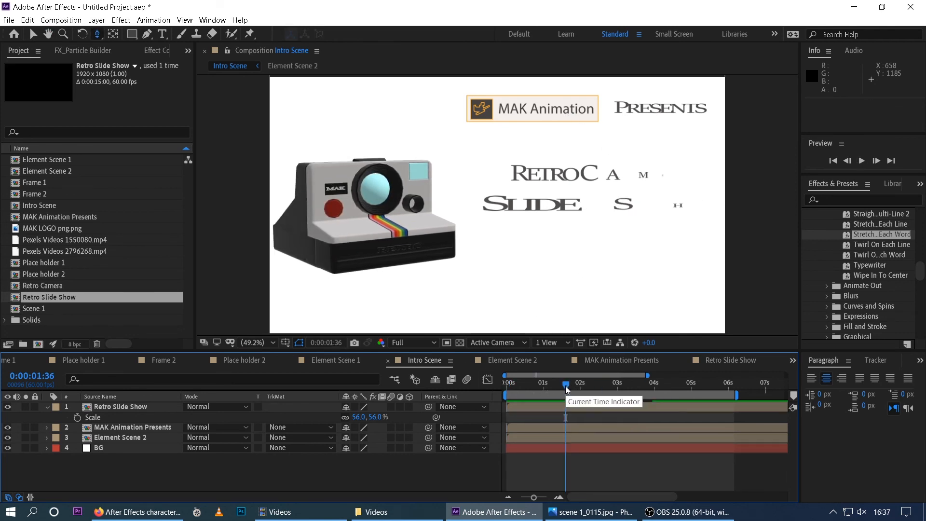
{"action": "left_click_drag", "start_coordinate": [565, 386], "coordinate": [596, 385]}
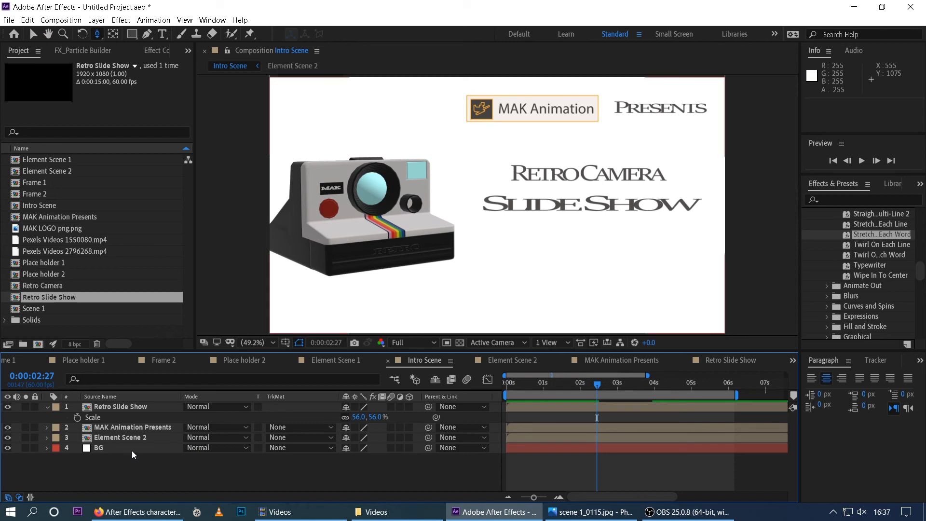
Step: Set an Opacity keyframe of 0% at 0:00:00:00 on the MAK Animation Presents layer
{"action": "left_click", "coordinate": [129, 426]}
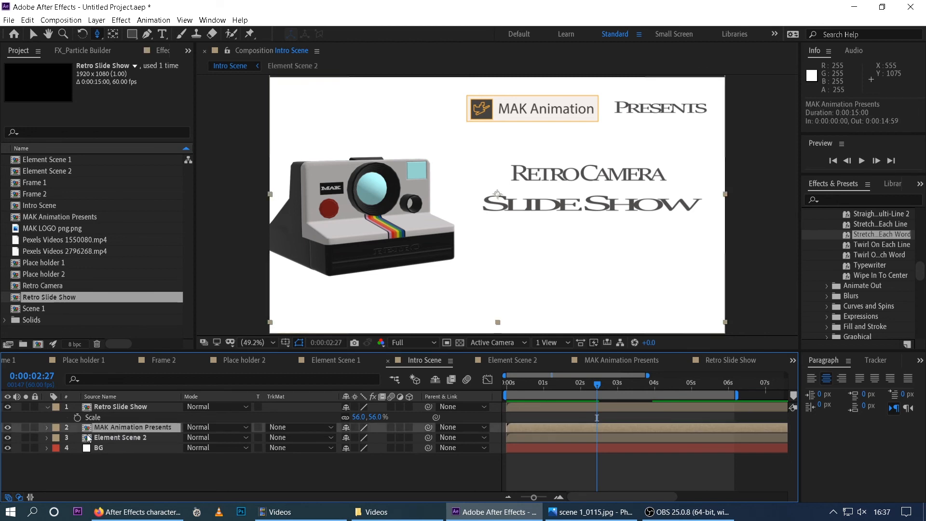
{"action": "key", "text": "t"}
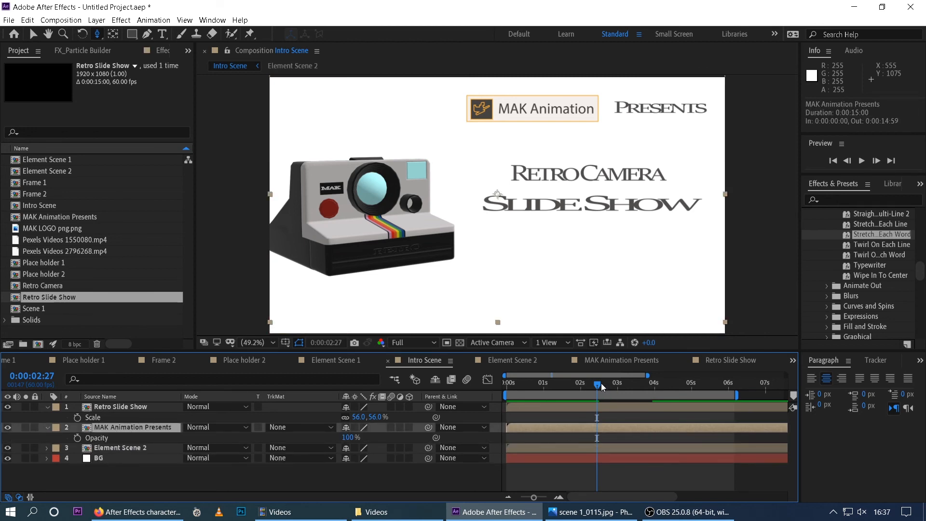
{"action": "key", "text": "Home"}
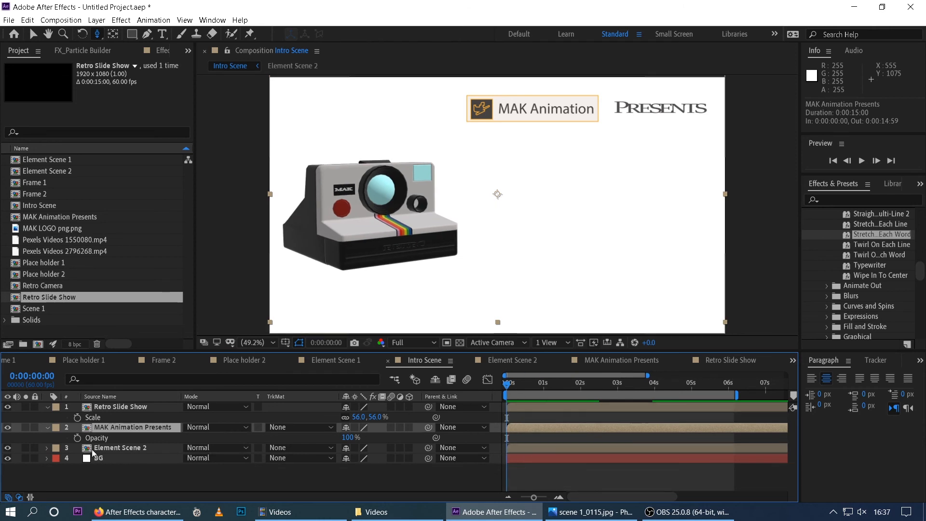
{"action": "left_click", "coordinate": [77, 438]}
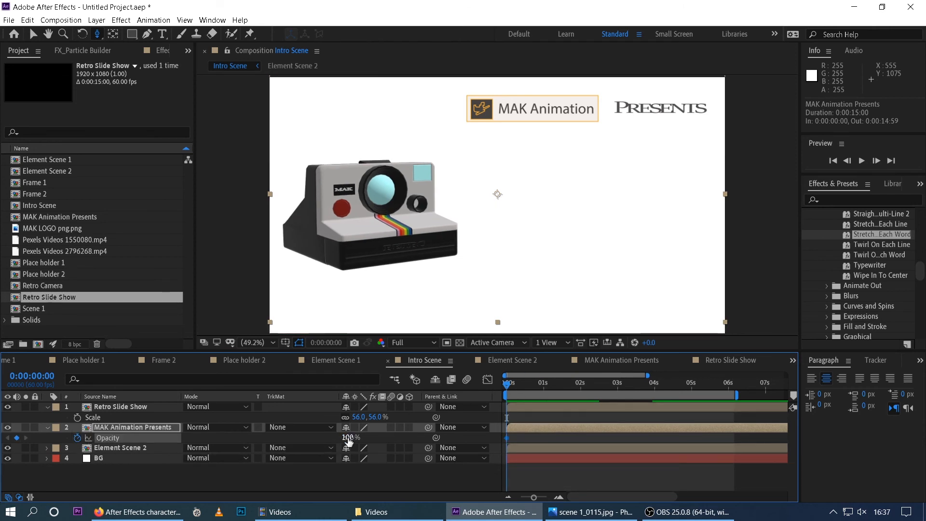
{"action": "left_click_drag", "start_coordinate": [348, 440], "coordinate": [314, 440]}
Step: Hold MAK Animation Presents at 0% opacity with a keyframe at 0:00:00:51, raise it to 100% at 0:00:02:21, and preview the fade-in
{"action": "left_click_drag", "start_coordinate": [510, 389], "coordinate": [538, 390]}
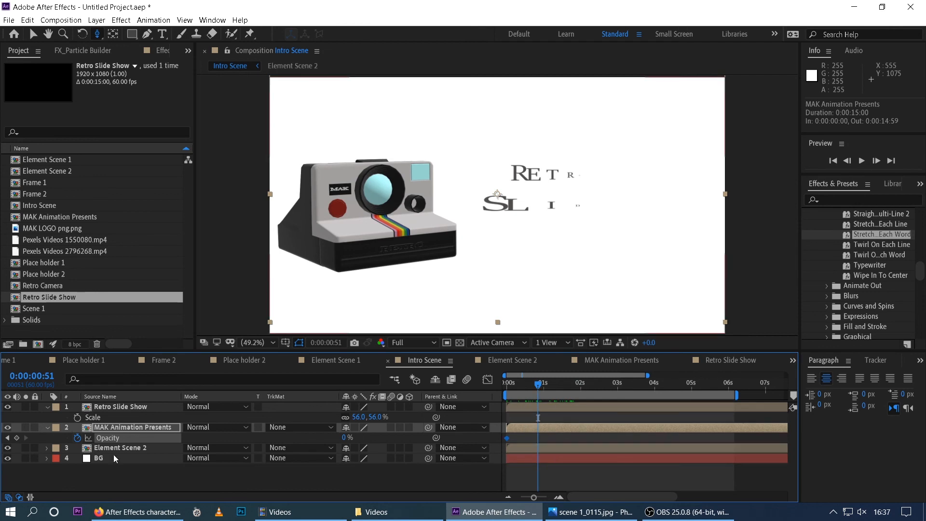
{"action": "left_click", "coordinate": [17, 437]}
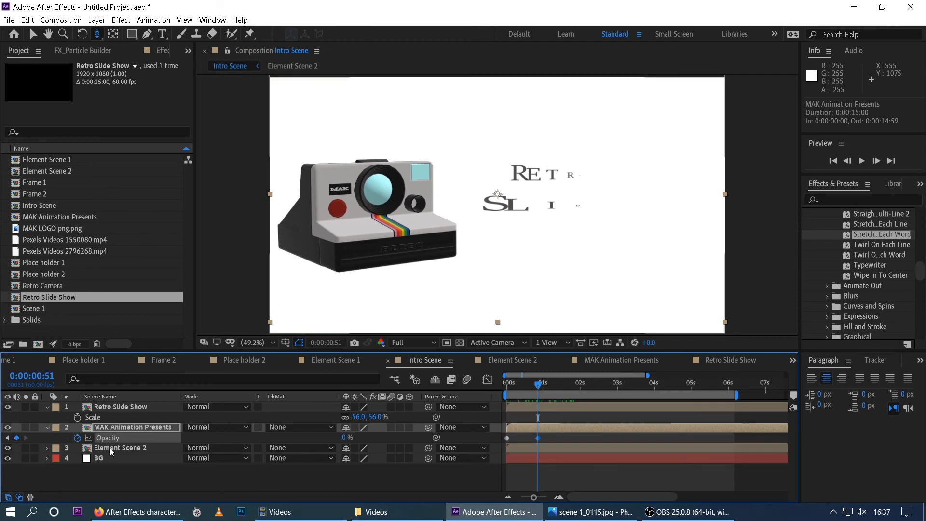
{"action": "left_click_drag", "start_coordinate": [538, 386], "coordinate": [593, 384]}
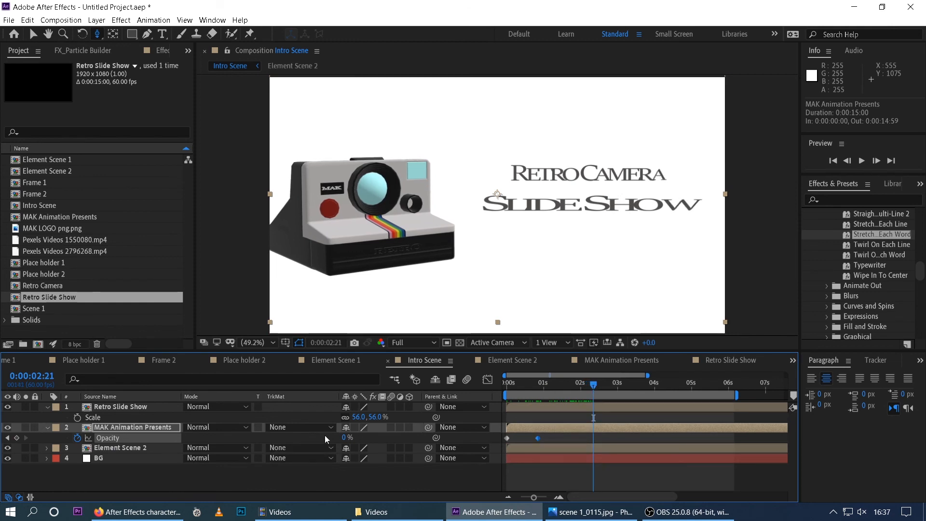
{"action": "left_click_drag", "start_coordinate": [343, 437], "coordinate": [446, 437]}
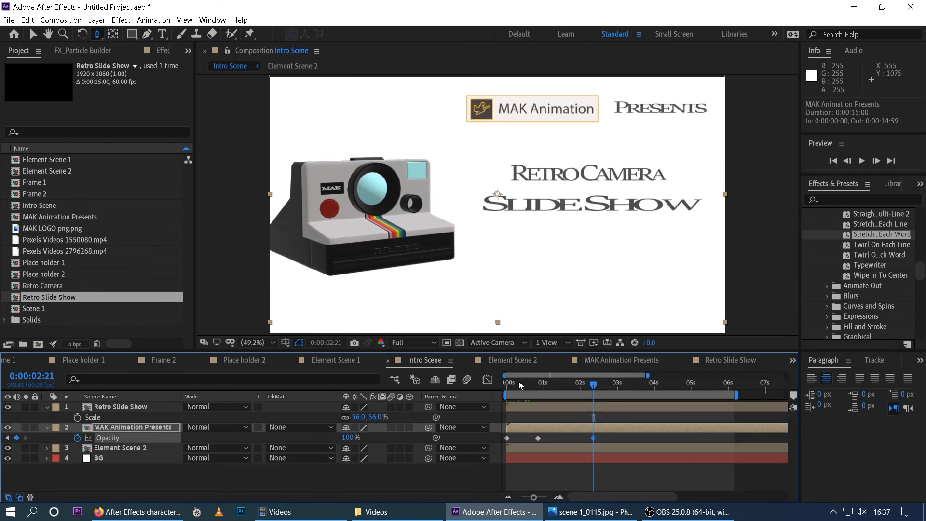
{"action": "left_click_drag", "start_coordinate": [520, 384], "coordinate": [465, 407]}
{"action": "left_click", "coordinate": [419, 474]}
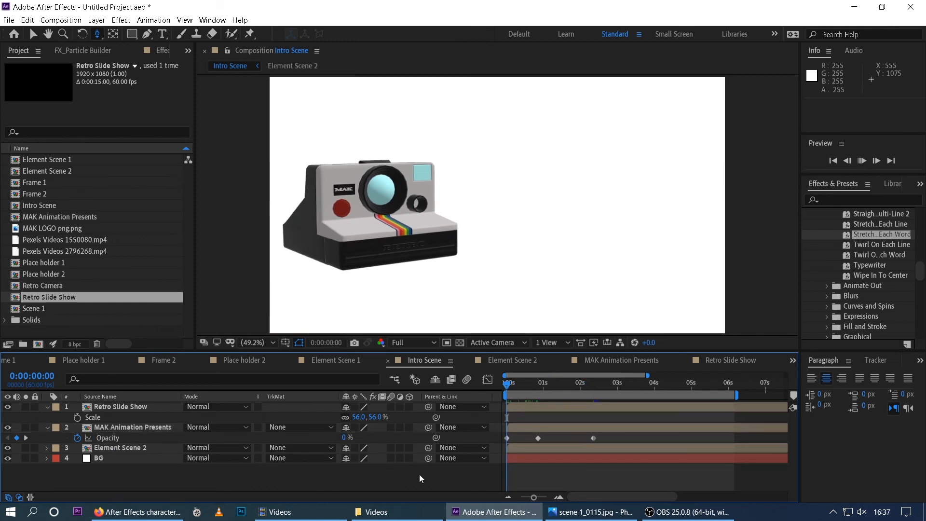
{"action": "key", "text": "space"}
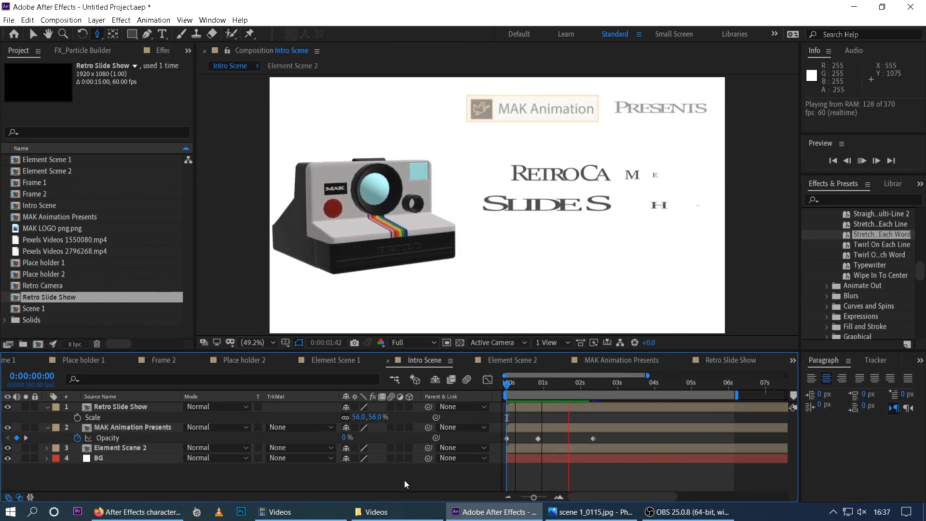
{"action": "key", "text": "space"}
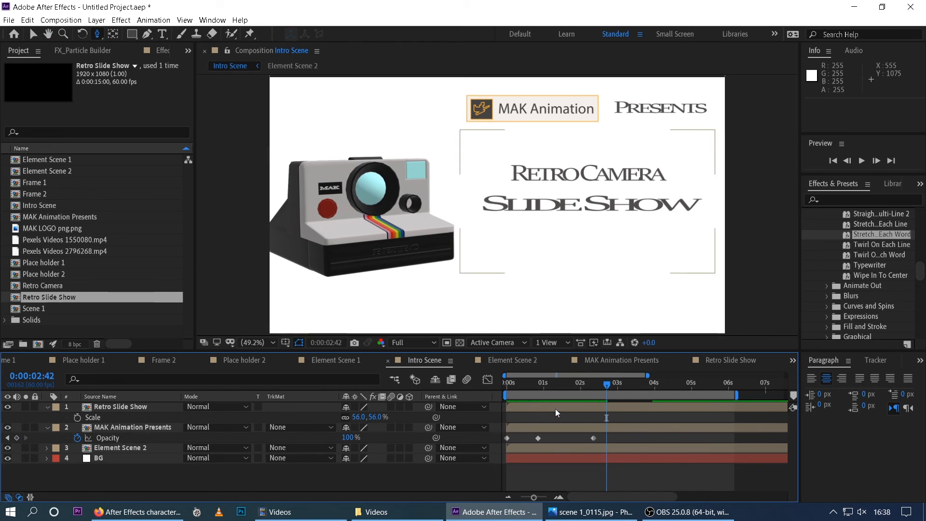
Step: Try starting the Retro Slide Show, MAK Animation Presents and Element Scene 2 layers at 0:00:00:16, preview the timing, and undo the shift
{"action": "left_click", "coordinate": [119, 408]}
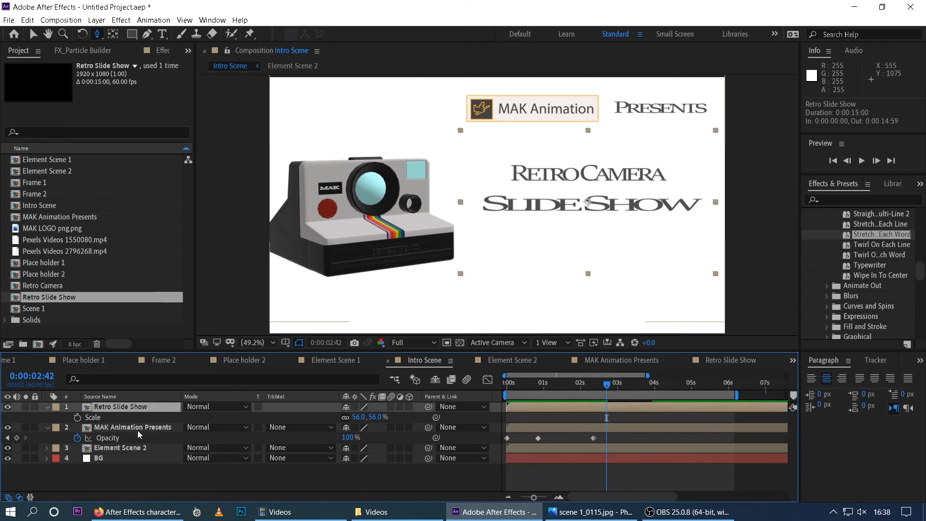
{"action": "left_click", "coordinate": [177, 478]}
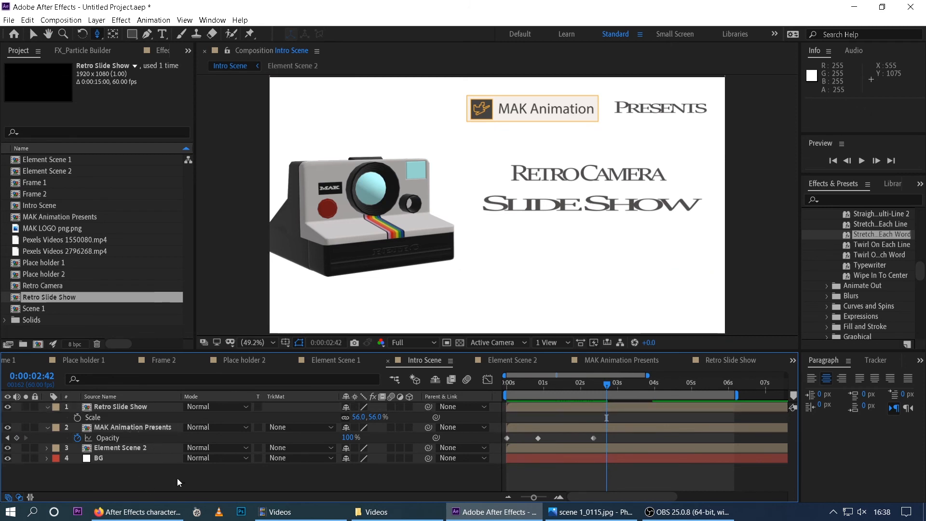
{"action": "left_click", "coordinate": [558, 405]}
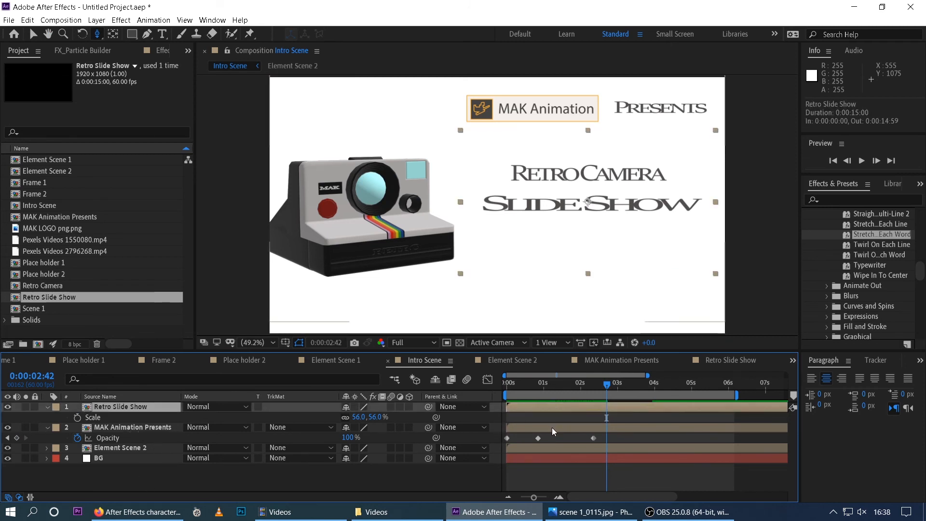
{"action": "left_click", "coordinate": [551, 427], "text": "ctrl"}
{"action": "left_click", "coordinate": [556, 448], "text": "ctrl"}
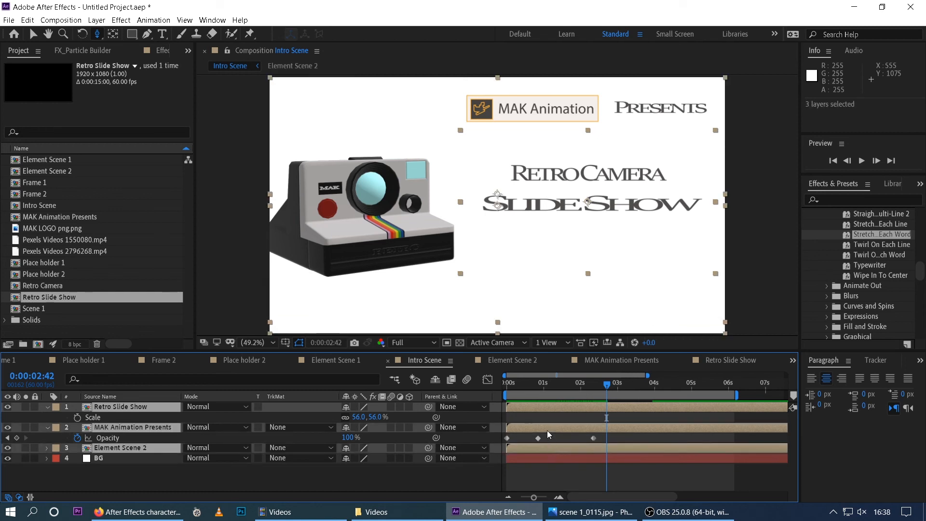
{"action": "left_click_drag", "start_coordinate": [545, 428], "coordinate": [554, 427]}
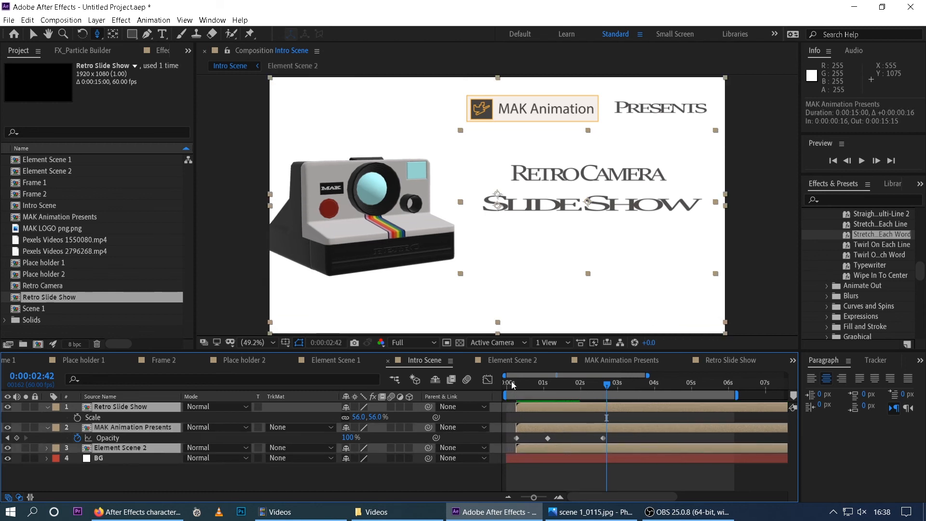
{"action": "left_click_drag", "start_coordinate": [512, 384], "coordinate": [475, 389]}
{"action": "key", "text": "space"}
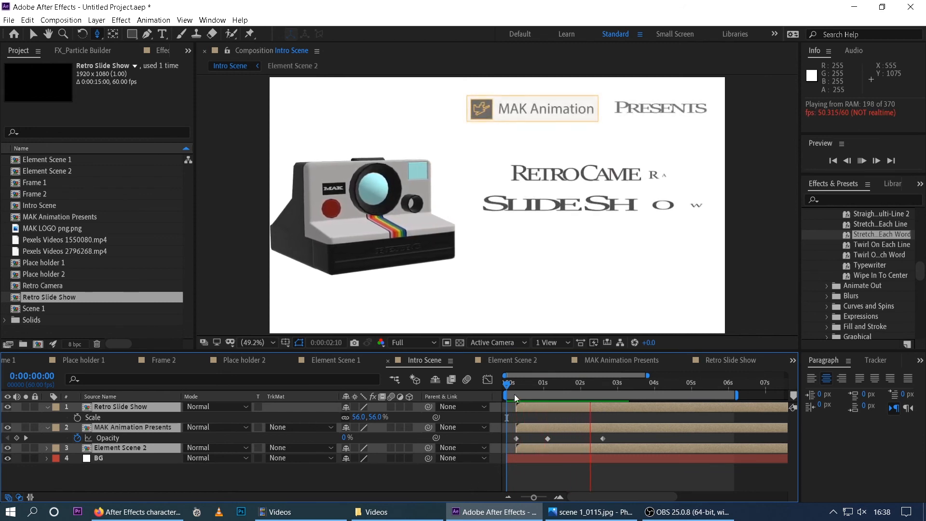
{"action": "left_click_drag", "start_coordinate": [515, 387], "coordinate": [508, 387]}
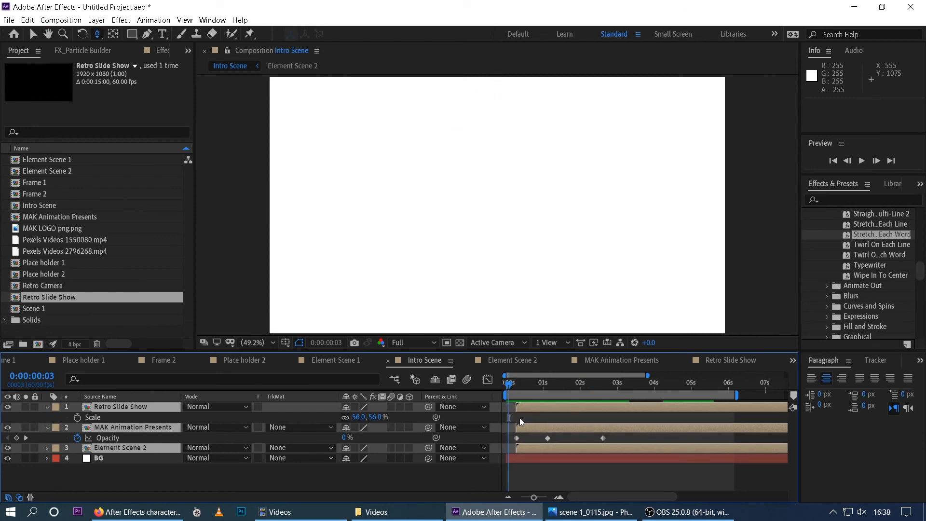
{"action": "key", "text": "space"}
{"action": "key", "text": "space"}
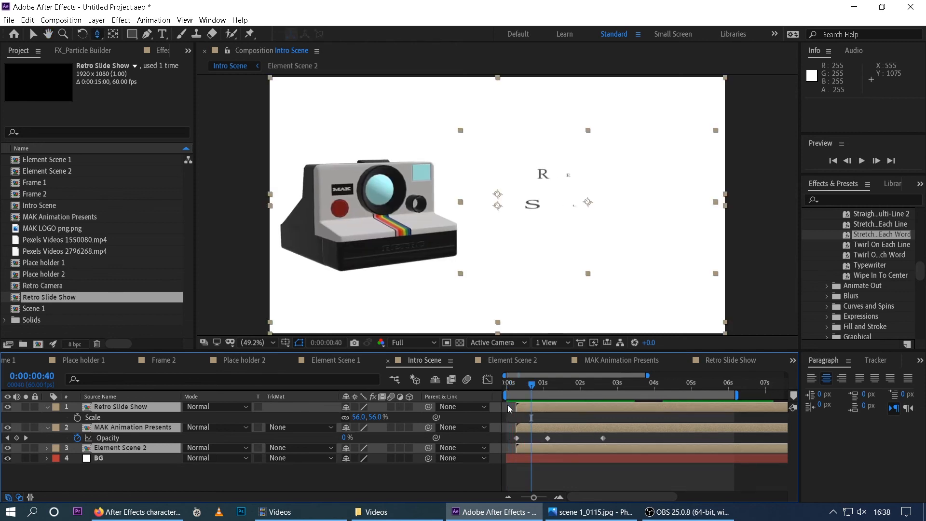
{"action": "key", "text": "ctrl+z"}
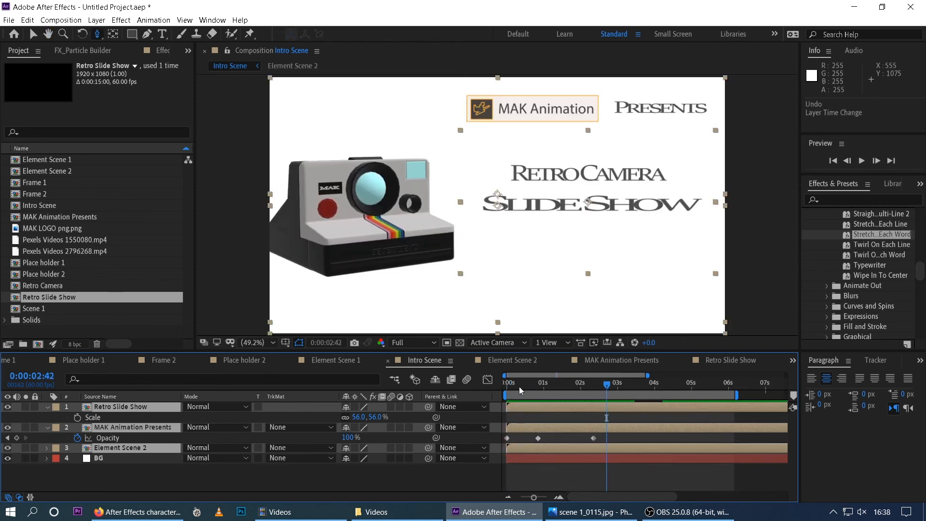
Step: Move all MAK Animation Presents opacity keyframes so the first falls at 0:00:00:29, and shift the Retro Slide Show layer to start at 0:00:00:24
{"action": "left_click_drag", "start_coordinate": [518, 386], "coordinate": [510, 386]}
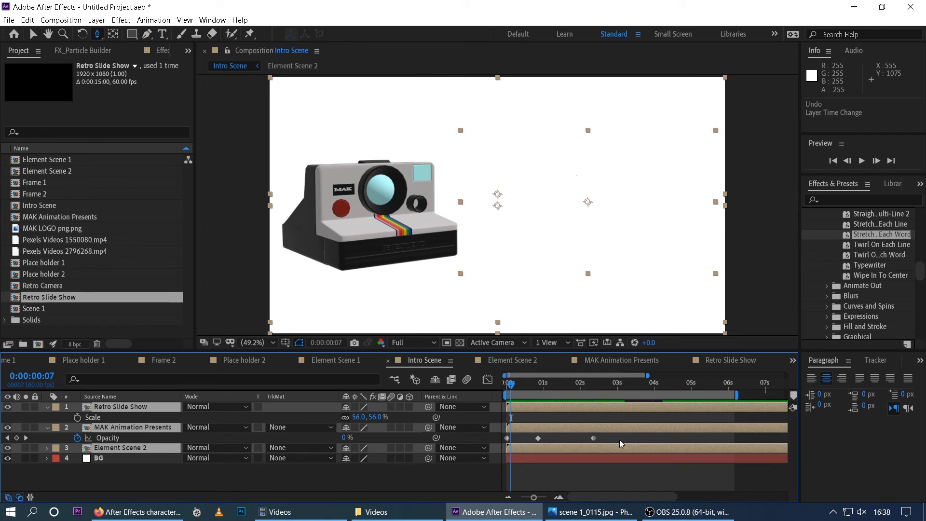
{"action": "left_click_drag", "start_coordinate": [609, 437], "coordinate": [525, 441]}
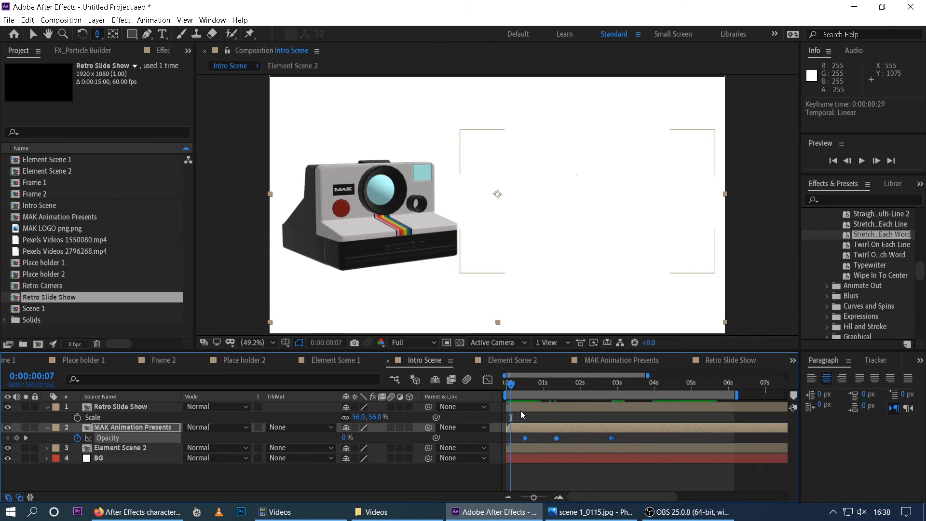
{"action": "left_click_drag", "start_coordinate": [522, 405], "coordinate": [537, 405]}
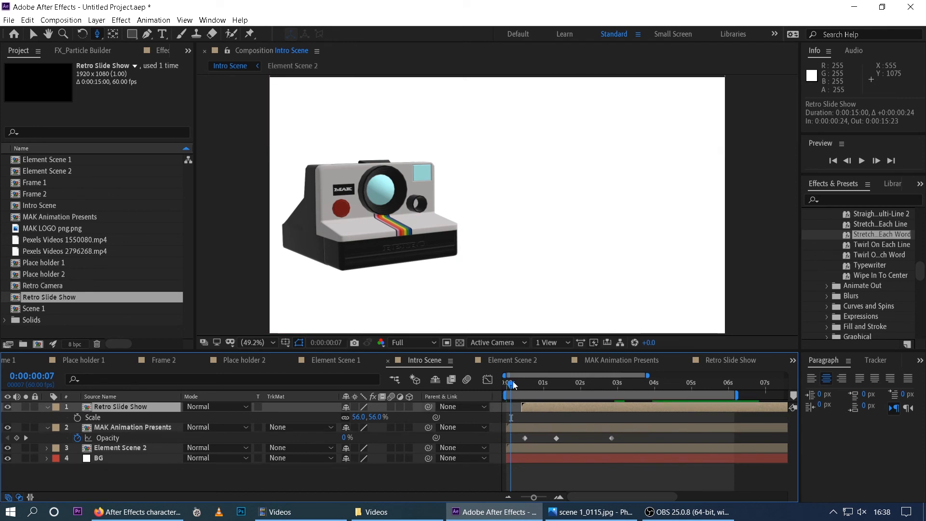
Step: Set an Opacity keyframe of 0% at 0:00:00:00 on the Element Scene 2 layer
{"action": "left_click", "coordinate": [120, 448]}
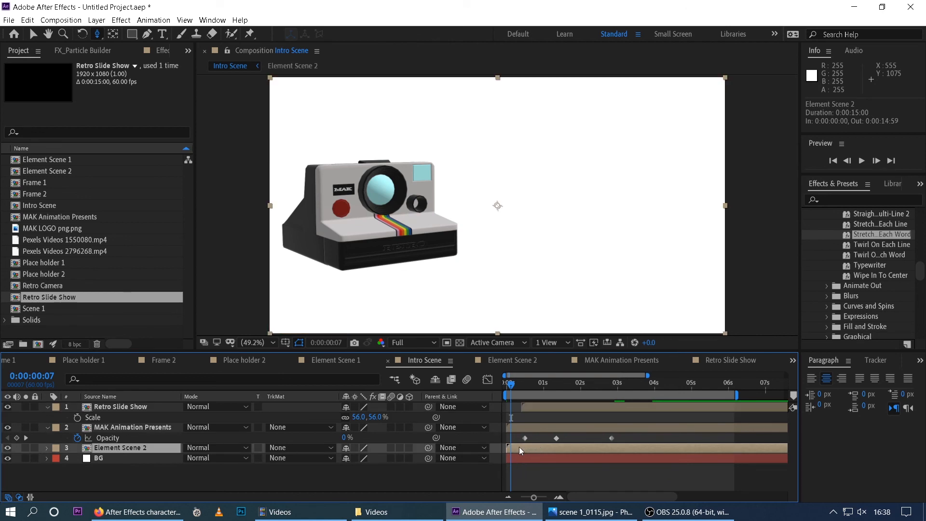
{"action": "key", "text": "t"}
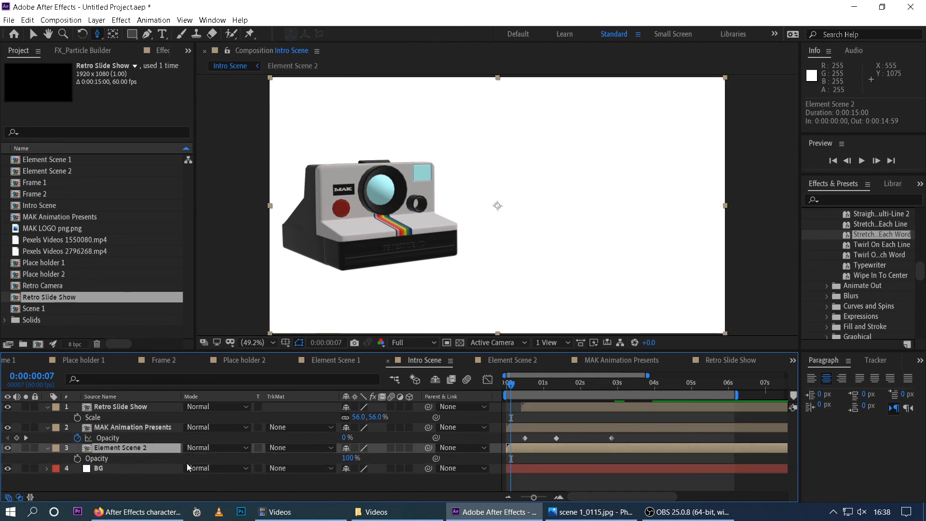
{"action": "left_click_drag", "start_coordinate": [514, 387], "coordinate": [322, 403]}
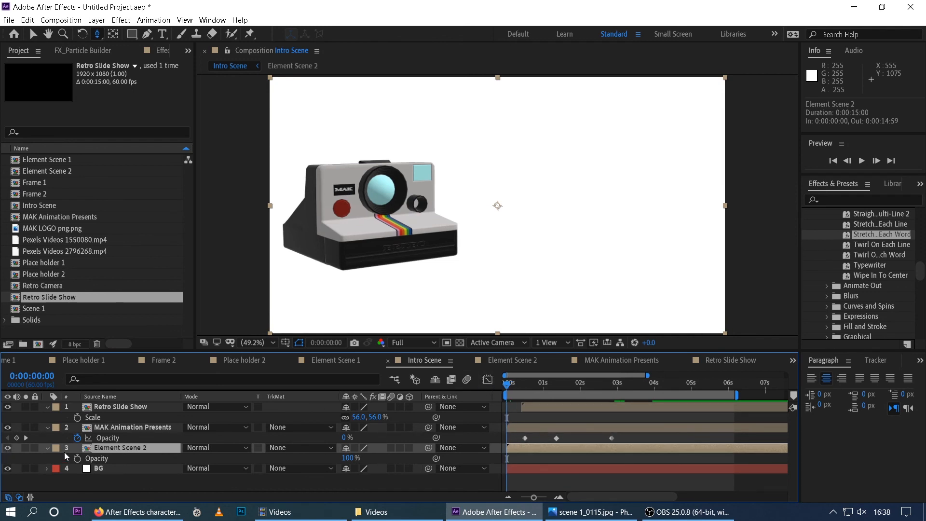
{"action": "left_click", "coordinate": [77, 458]}
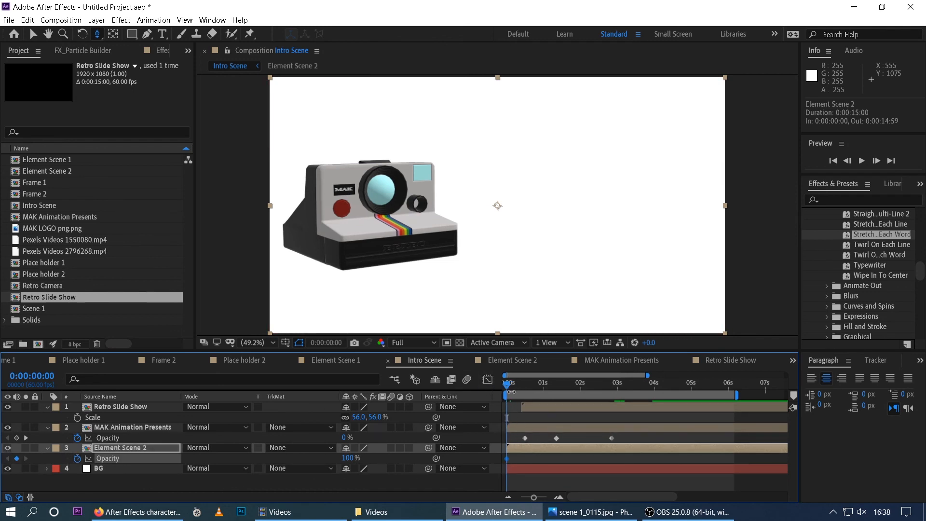
{"action": "left_click_drag", "start_coordinate": [509, 387], "coordinate": [476, 398]}
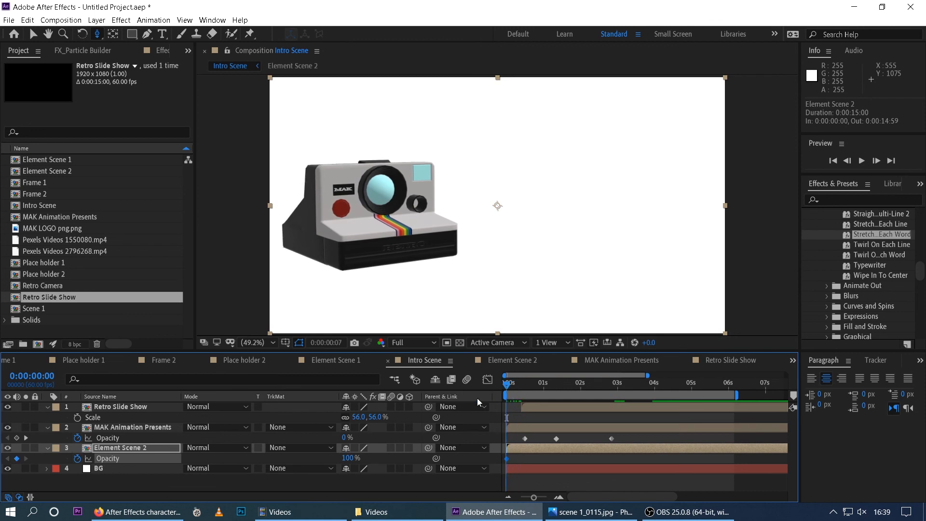
{"action": "left_click_drag", "start_coordinate": [351, 459], "coordinate": [255, 465]}
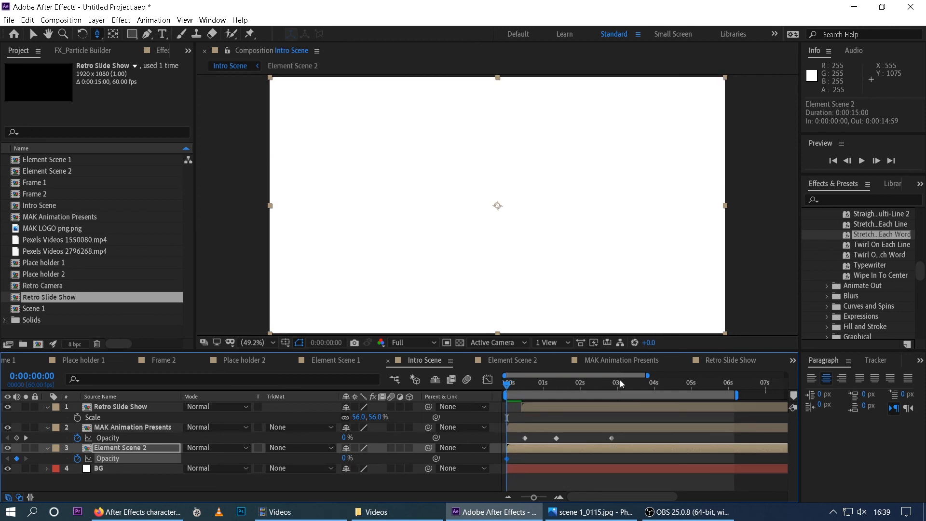
Step: Raise Element Scene 2's opacity to 100% at 0:00:00:17 and preview Intro Scene from its start
{"action": "left_click_drag", "start_coordinate": [505, 388], "coordinate": [516, 393]}
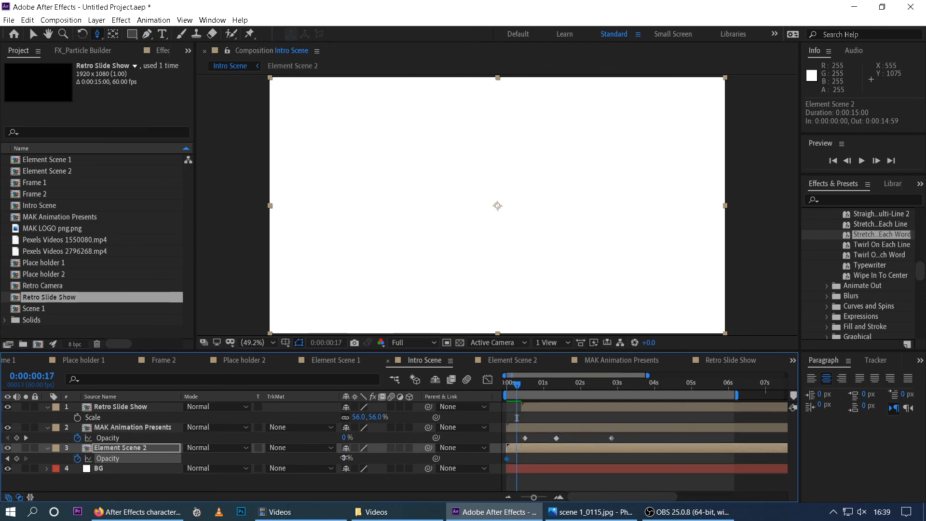
{"action": "left_click_drag", "start_coordinate": [344, 458], "coordinate": [410, 456]}
{"action": "key", "text": "Home"}
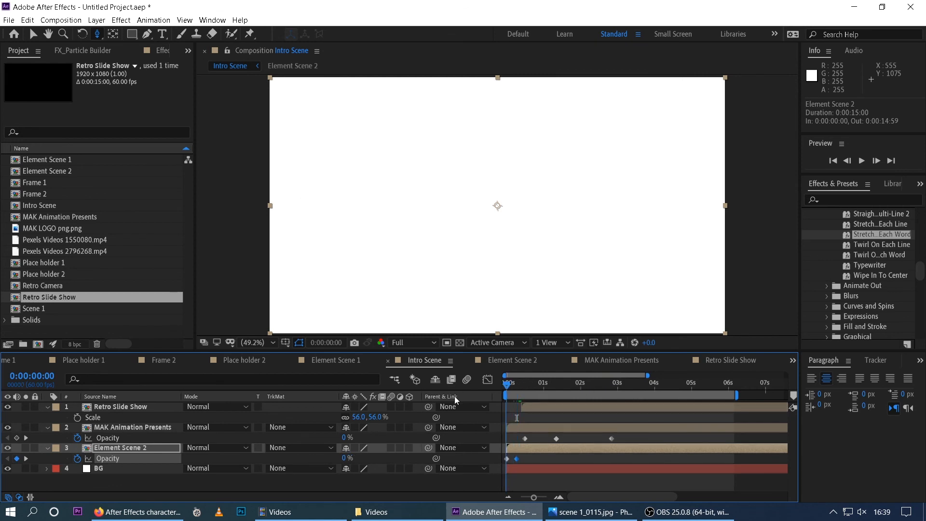
{"action": "key", "text": "space"}
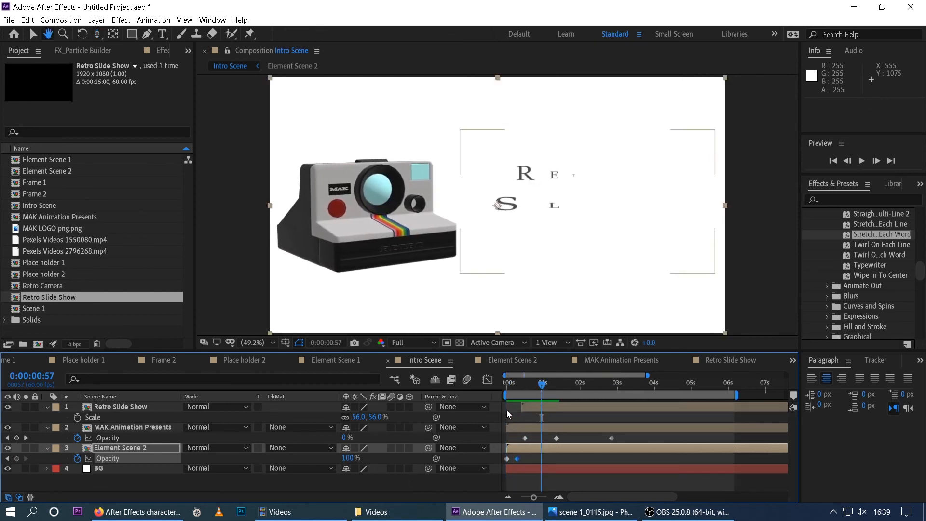
Step: Undo Element Scene 2's 100% opacity keyframe and add a second 0% opacity keyframe at 0:00:00:10
{"action": "left_click_drag", "start_coordinate": [513, 384], "coordinate": [514, 395]}
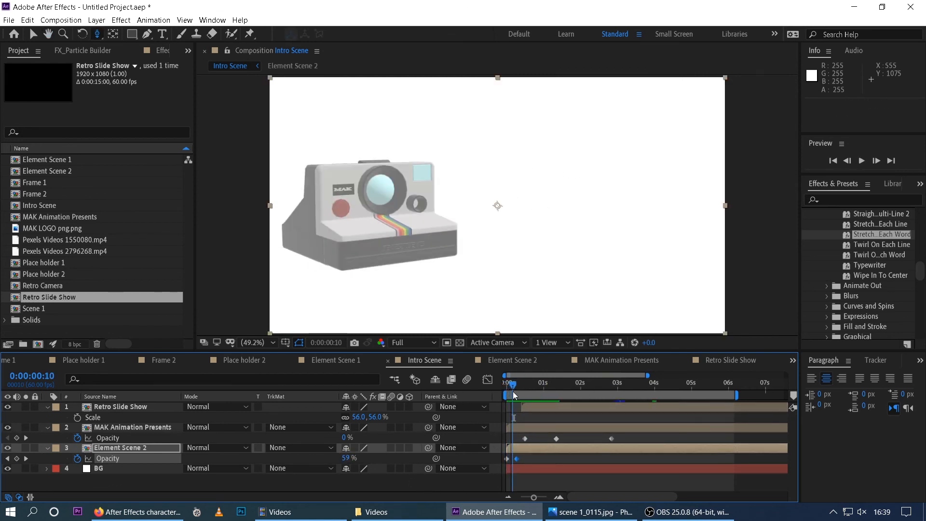
{"action": "key", "text": "ctrl+z"}
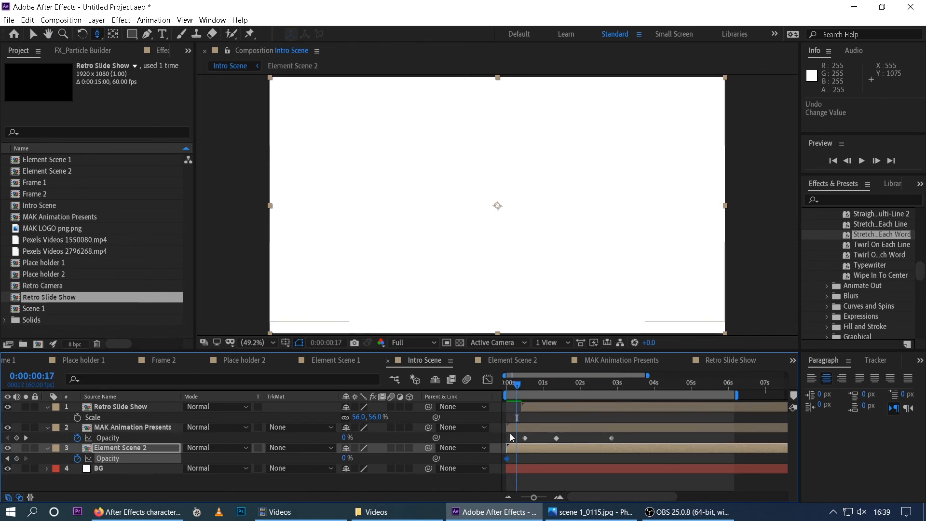
{"action": "left_click", "coordinate": [517, 386]}
{"action": "left_click_drag", "start_coordinate": [519, 389], "coordinate": [513, 385]}
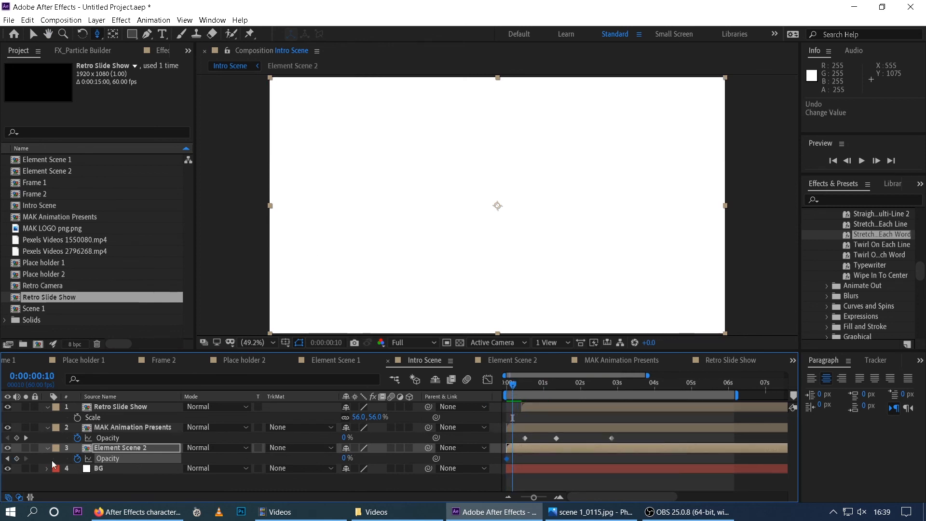
Step: Raise Element Scene 2's opacity to 100% at 0:00:00:23 and preview Intro Scene from its start
{"action": "left_click", "coordinate": [521, 386]}
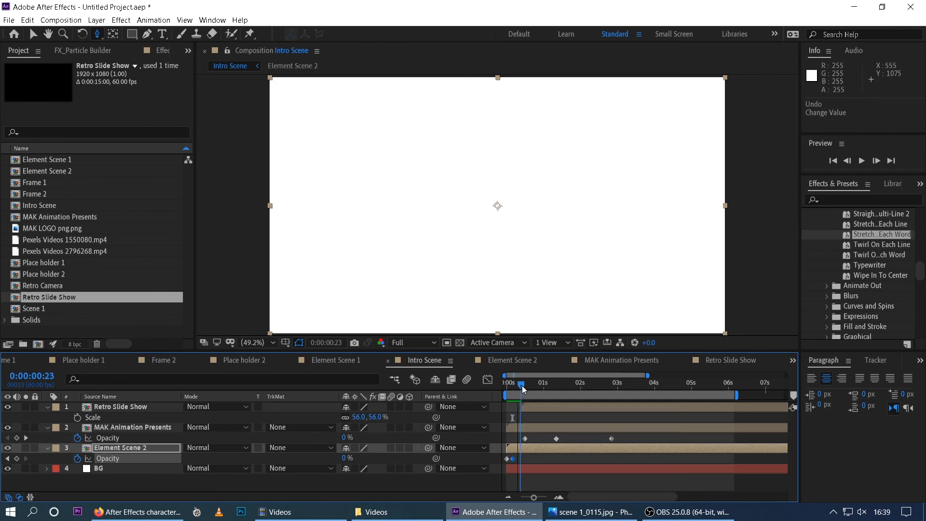
{"action": "left_click_drag", "start_coordinate": [346, 458], "coordinate": [429, 447]}
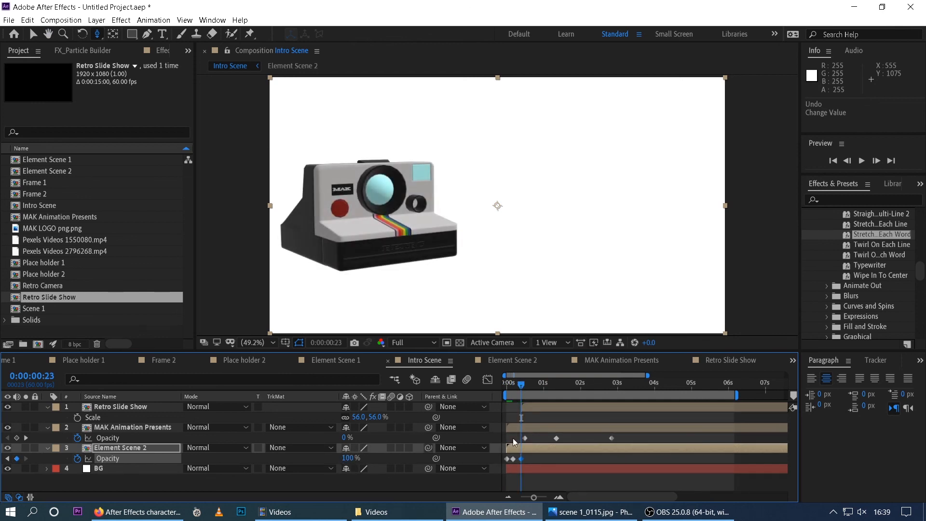
{"action": "left_click_drag", "start_coordinate": [524, 386], "coordinate": [504, 388]}
{"action": "left_click", "coordinate": [447, 491]}
{"action": "key", "text": "space"}
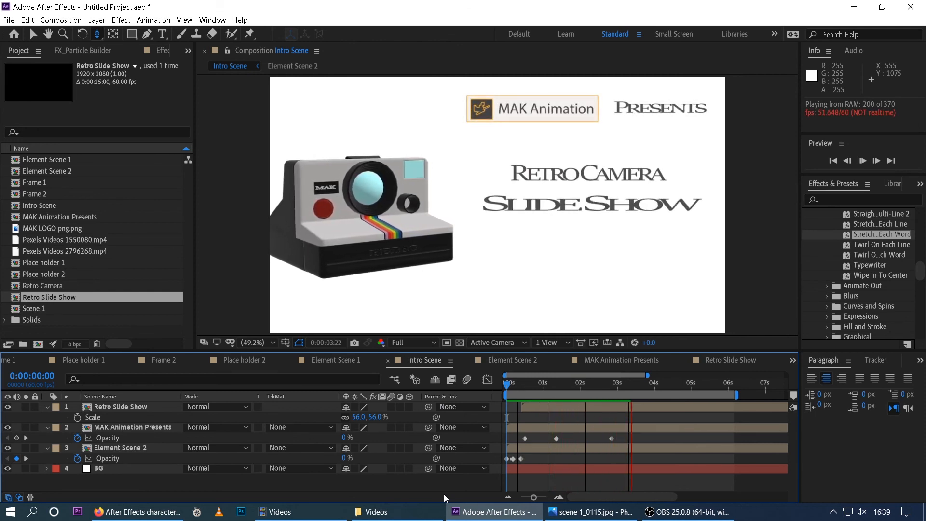
{"action": "key", "text": "space"}
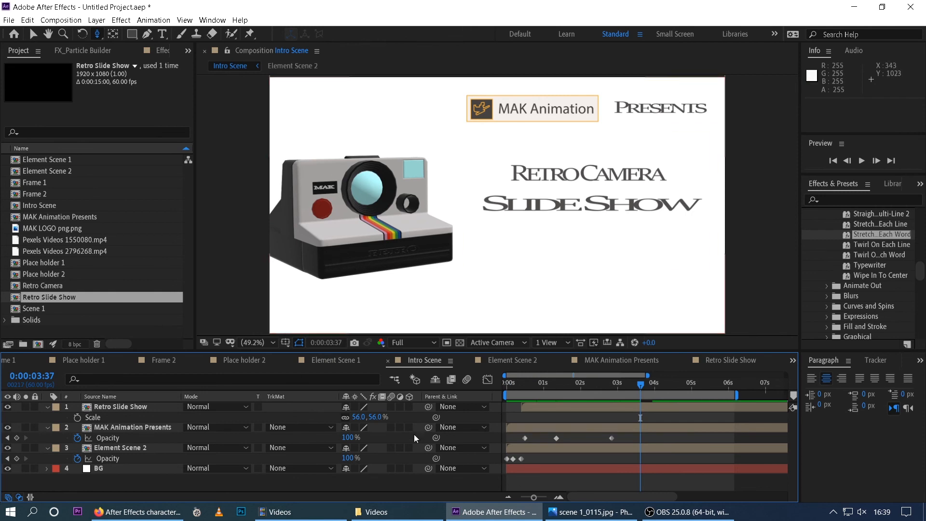
Step: In Element Scene 2, orbit Camera 1 slightly at its 0:00:03:57 Position keyframe to about 284.8, 358.3, -1823.6
{"action": "left_click", "coordinate": [513, 361]}
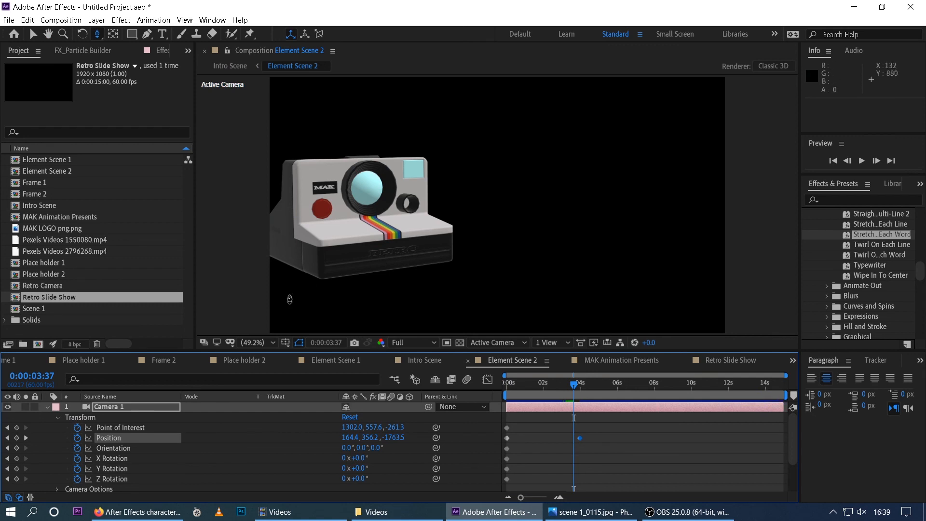
{"action": "left_click", "coordinate": [26, 437]}
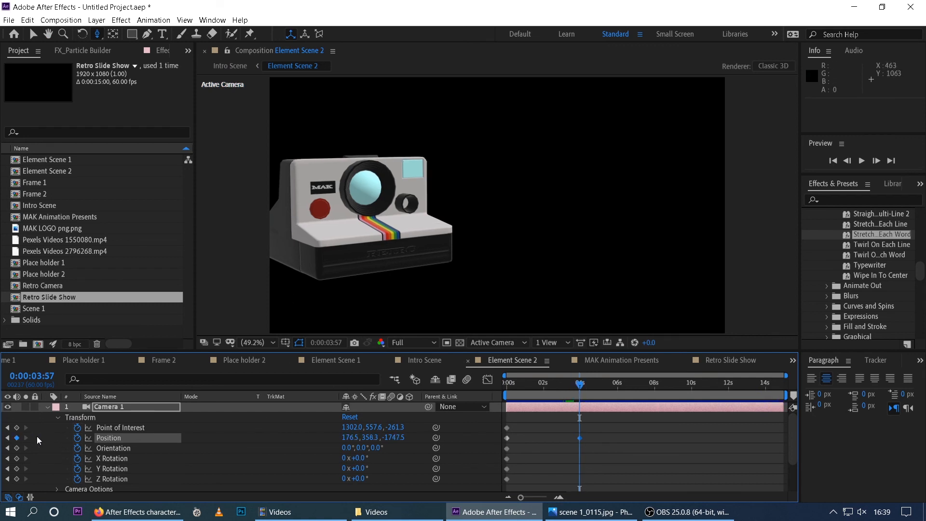
{"action": "key", "text": "c"}
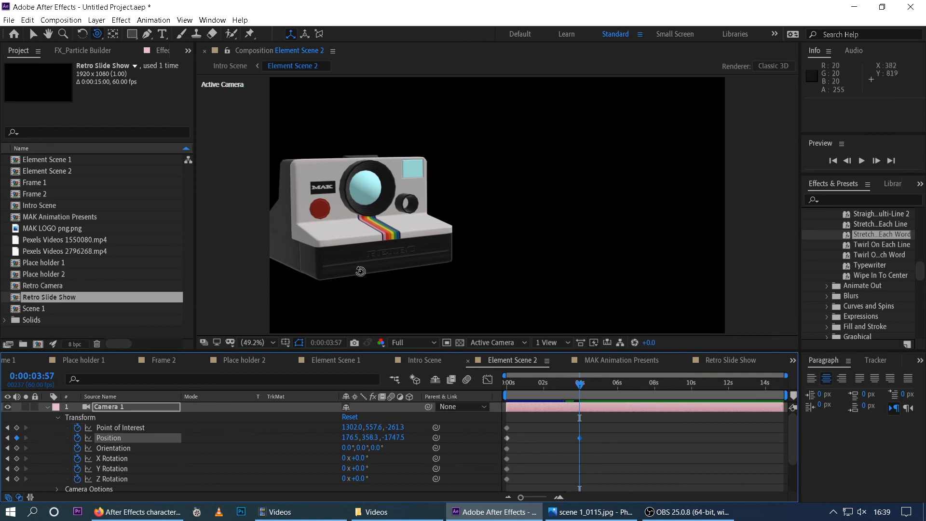
{"action": "left_click_drag", "start_coordinate": [360, 271], "coordinate": [355, 271]}
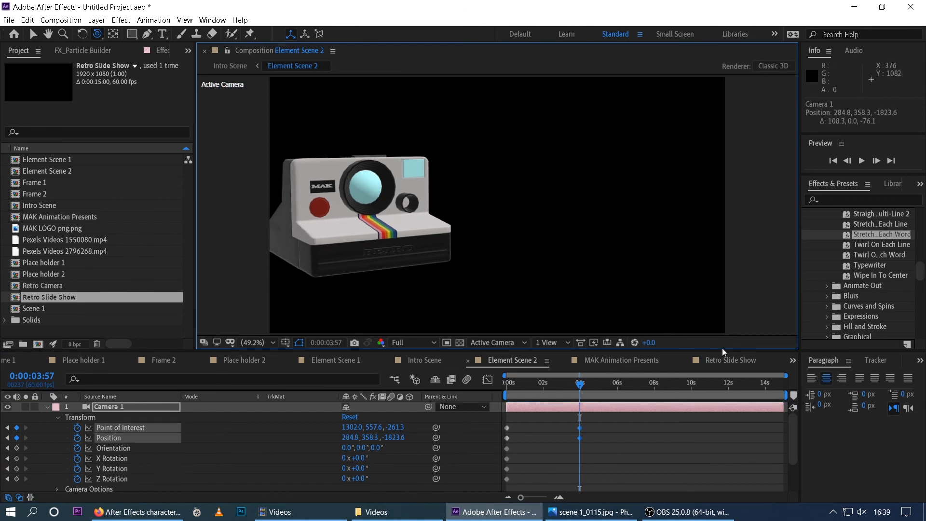
Step: Return to Intro Scene and preview the adjusted camera move together with the titles from 0:00:00:00
{"action": "left_click", "coordinate": [715, 359]}
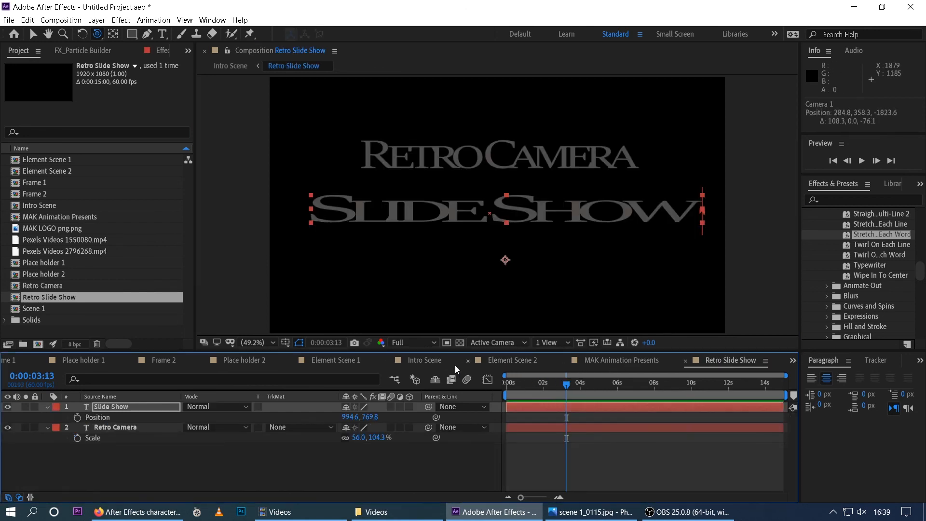
{"action": "left_click", "coordinate": [428, 366]}
{"action": "left_click_drag", "start_coordinate": [527, 386], "coordinate": [479, 389]}
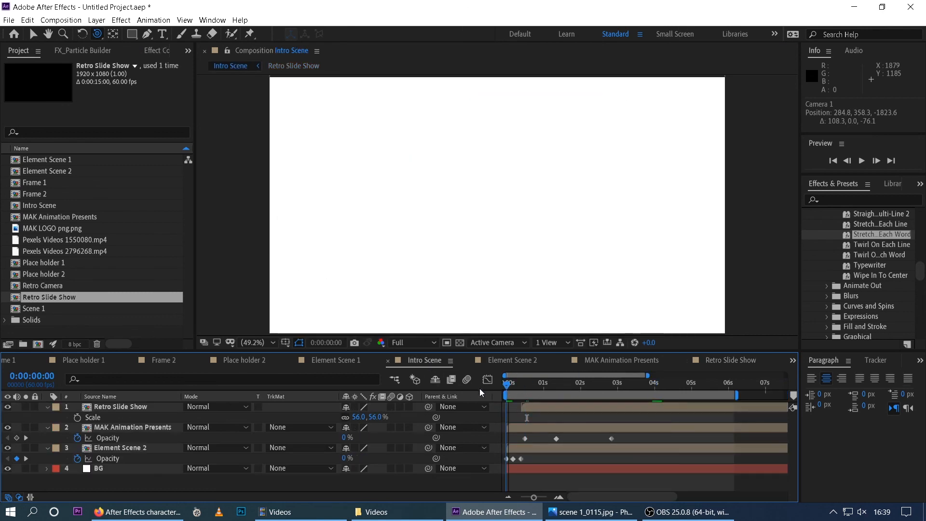
{"action": "key", "text": "space"}
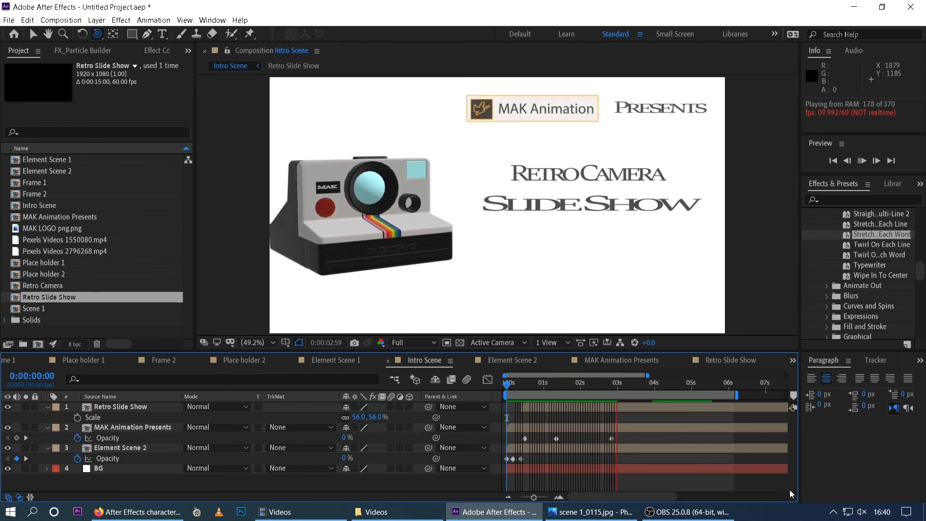
{"action": "key", "text": "space"}
Step: End Intro Scene's work area at 0:00:03:00 and play back the shortened range
{"action": "key", "text": "n"}
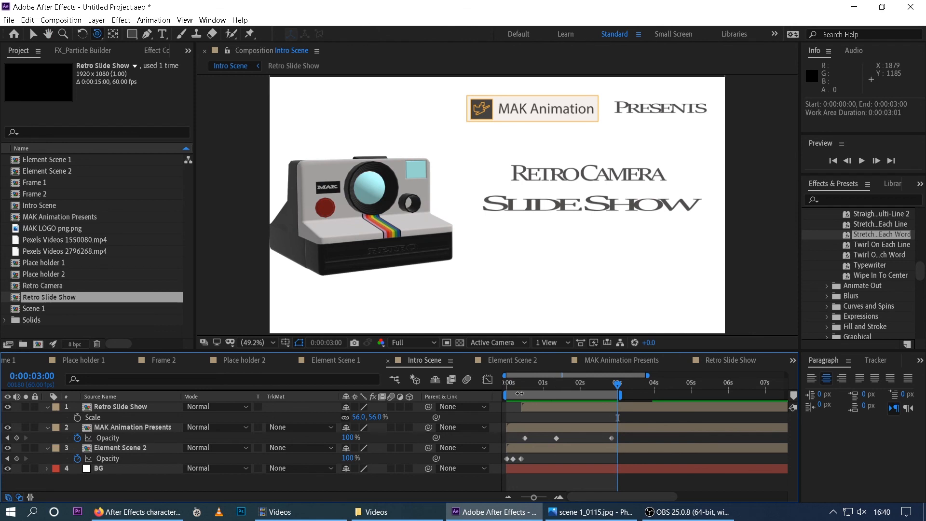
{"action": "key", "text": "space"}
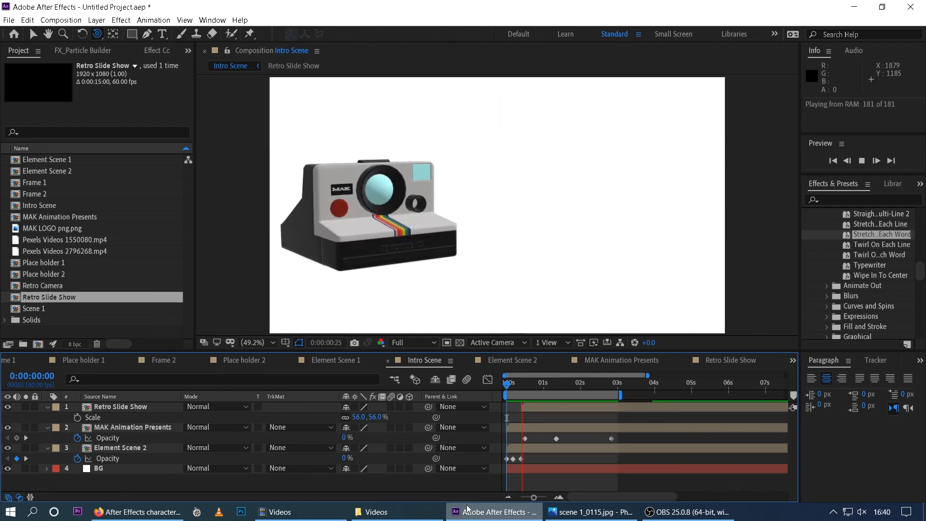
{"action": "mouse_move", "coordinate": [466, 508]}
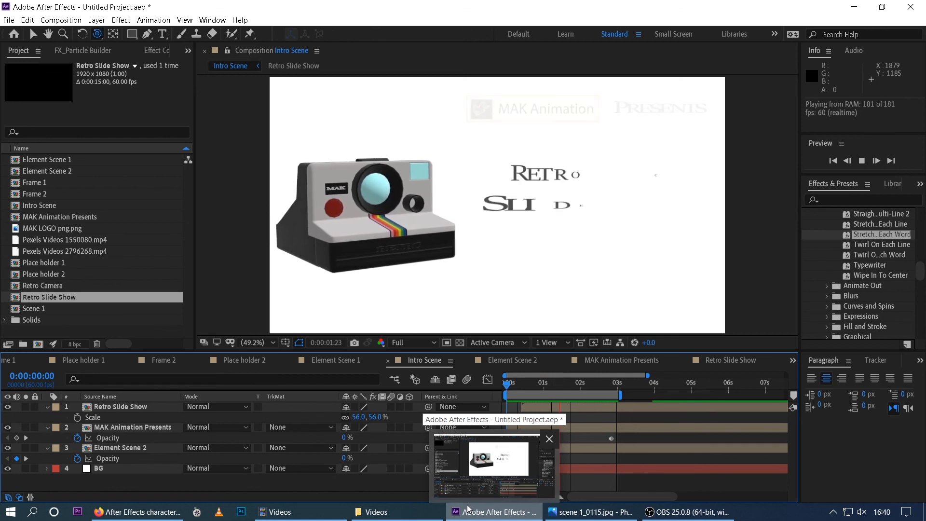
{"action": "left_click", "coordinate": [608, 417]}
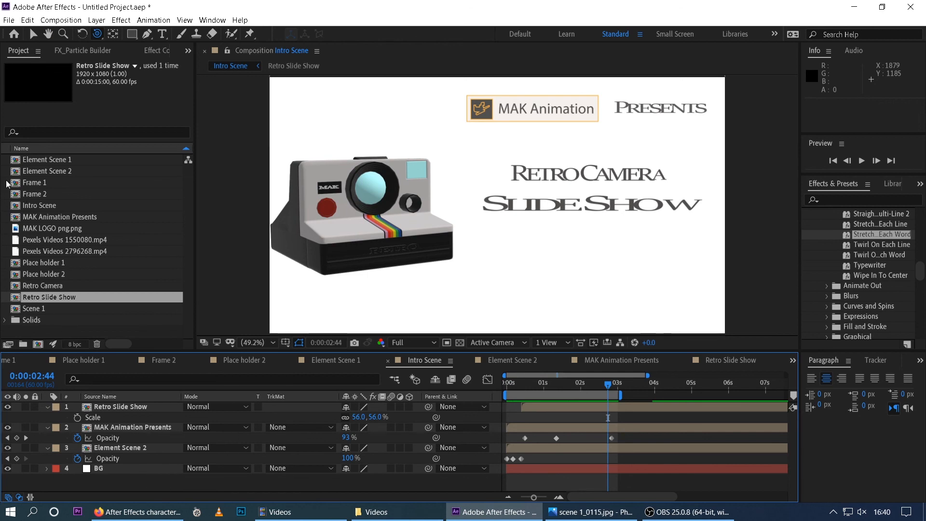
Step: Create a new composition named "1920 1080" at 1920 x 1080 px, 60 fps and 0:00:15:00 duration
{"action": "left_click", "coordinate": [30, 331]}
{"action": "left_click", "coordinate": [37, 344]}
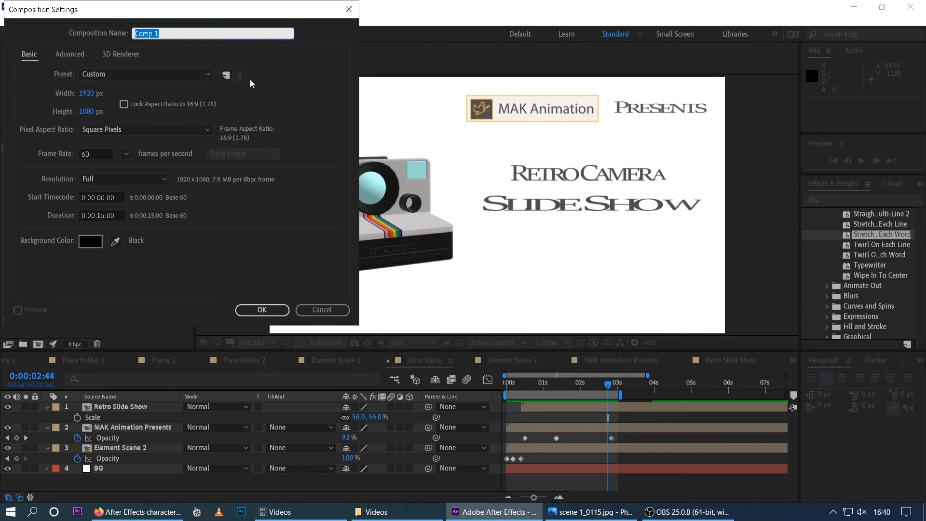
{"action": "type", "text": "MAin"}
{"action": "key", "text": "BackSpace"}
{"action": "key", "text": "BackSpace"}
{"action": "key", "text": "BackSpace"}
{"action": "key", "text": "BackSpace"}
{"action": "type", "text": "19"}
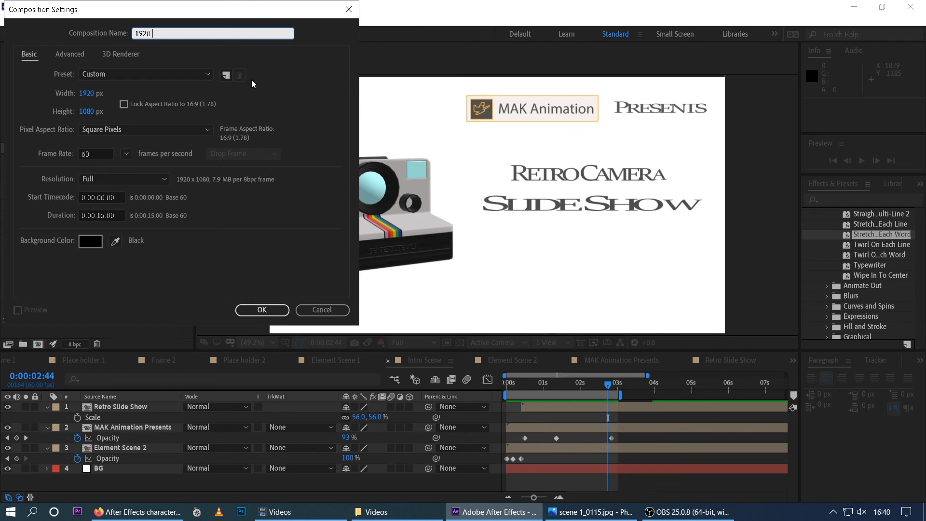
{"action": "type", "text": "20 1080"}
{"action": "left_click", "coordinate": [265, 313]}
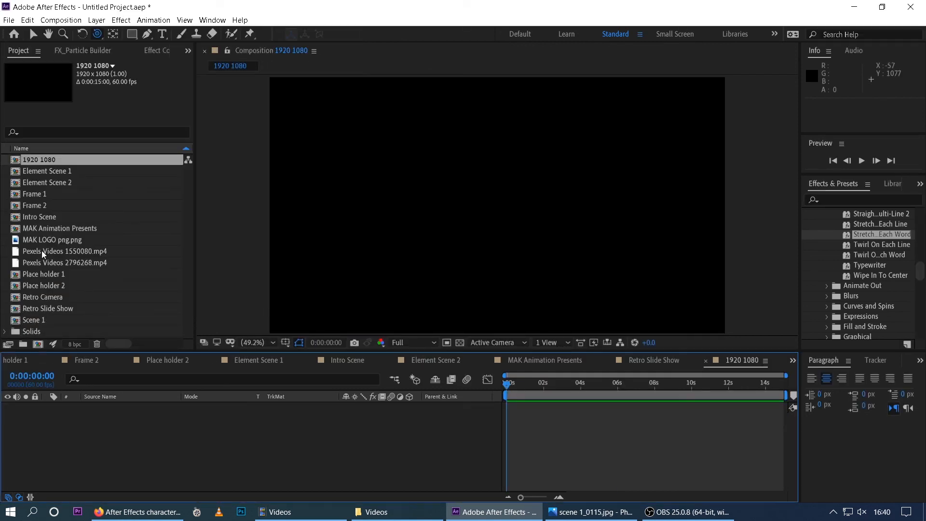
Step: Add Intro Scene to the 1920 1080 composition and place Scene 1 above it, starting at 0:00:04:12
{"action": "left_click_drag", "start_coordinate": [17, 218], "coordinate": [53, 422]}
{"action": "left_click_drag", "start_coordinate": [511, 390], "coordinate": [588, 397]}
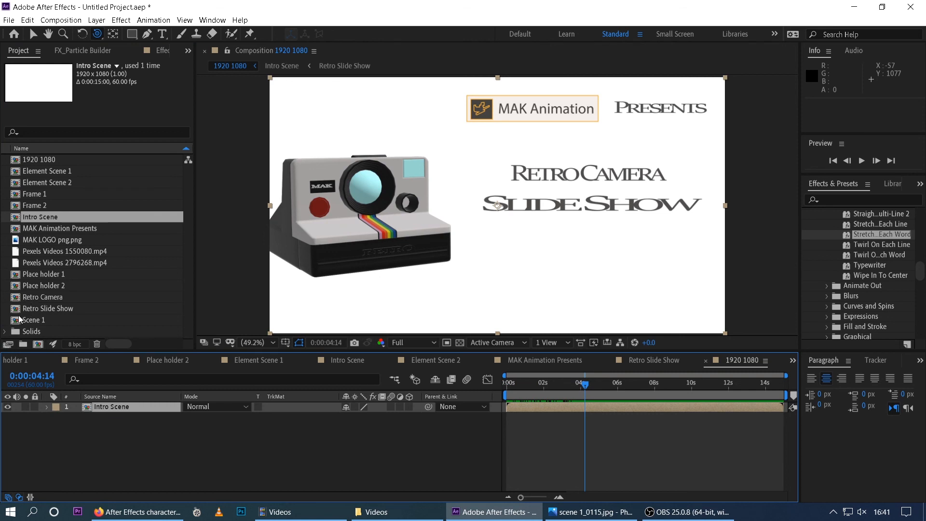
{"action": "left_click_drag", "start_coordinate": [19, 321], "coordinate": [40, 407]}
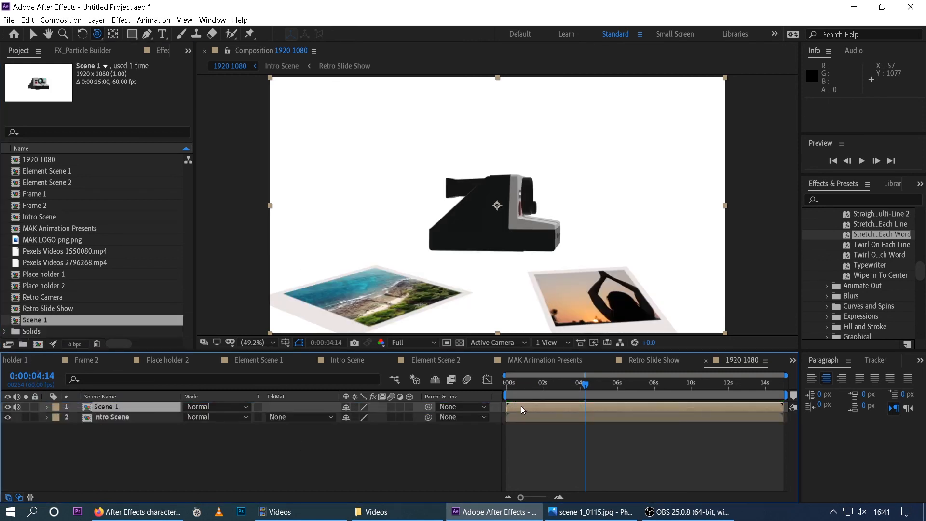
{"action": "left_click_drag", "start_coordinate": [516, 407], "coordinate": [595, 403]}
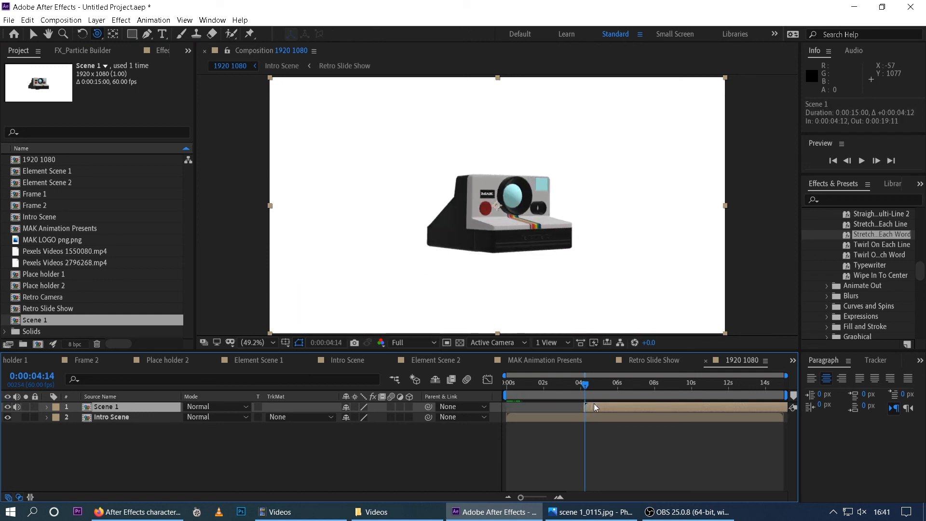
Step: Create a 130 x 80 px solid with its colour sampled from the white background of the scene
{"action": "right_click", "coordinate": [153, 457]}
{"action": "mouse_move", "coordinate": [245, 345]}
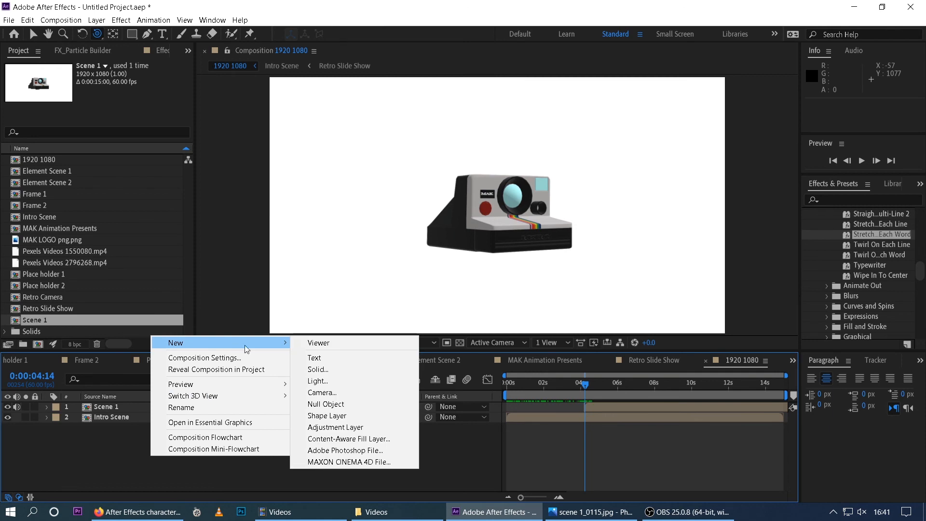
{"action": "left_click", "coordinate": [336, 368]}
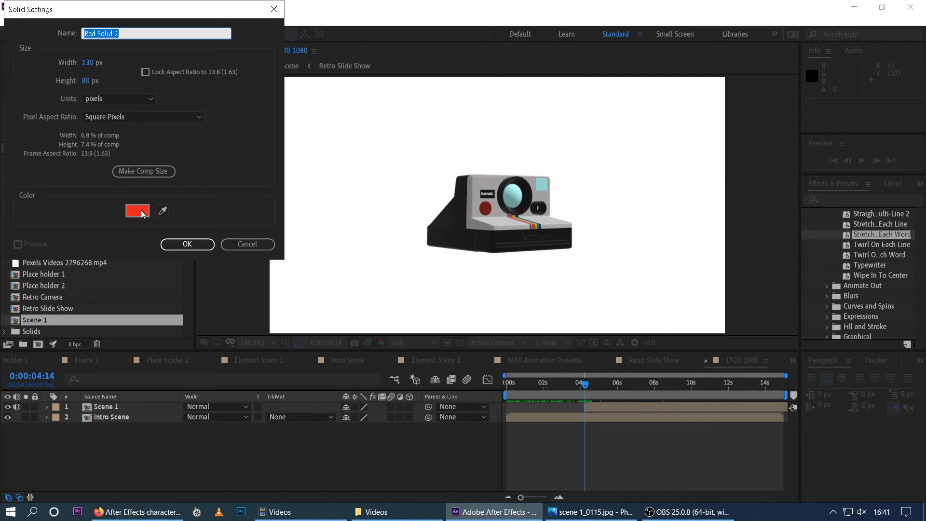
{"action": "left_click", "coordinate": [163, 211]}
{"action": "left_click", "coordinate": [370, 202]}
{"action": "left_click", "coordinate": [195, 246]}
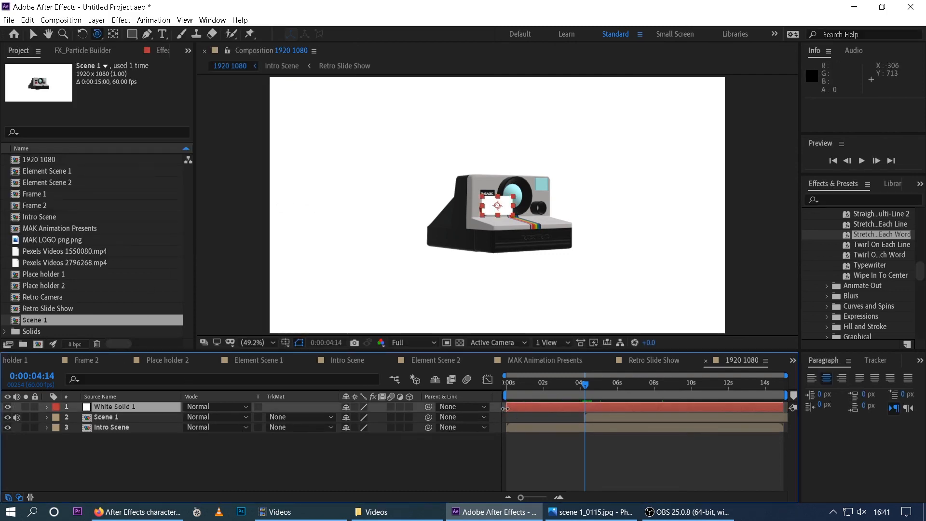
Step: Trim both ends of White Solid 1 to a short span around Scene 1's start and stack Scene 1 above it
{"action": "left_click_drag", "start_coordinate": [788, 411], "coordinate": [609, 409]}
{"action": "left_click_drag", "start_coordinate": [506, 408], "coordinate": [557, 408]}
{"action": "left_click_drag", "start_coordinate": [89, 421], "coordinate": [91, 404]}
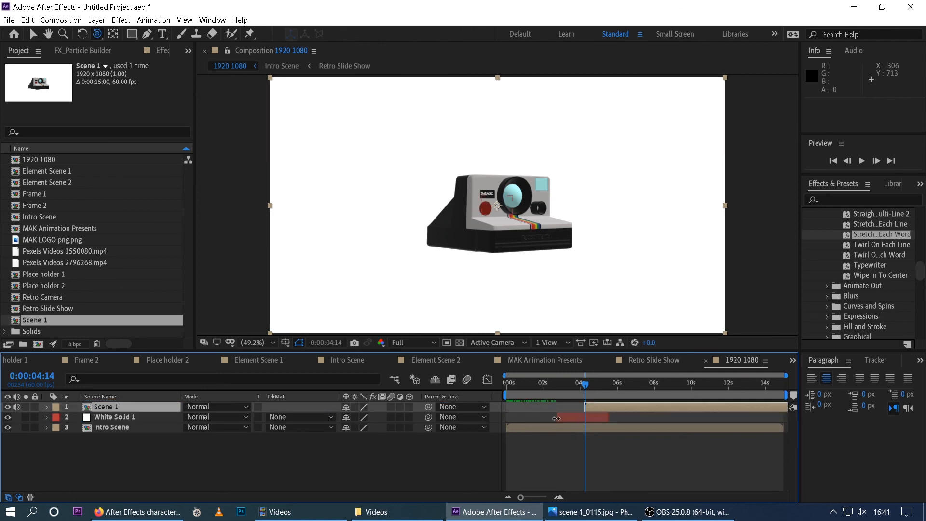
Step: Shorten White Solid 1 to run from 0:00:04:12 to 0:00:04:31 and start Scene 1 at 0:00:04:28
{"action": "left_click_drag", "start_coordinate": [579, 416], "coordinate": [629, 405]}
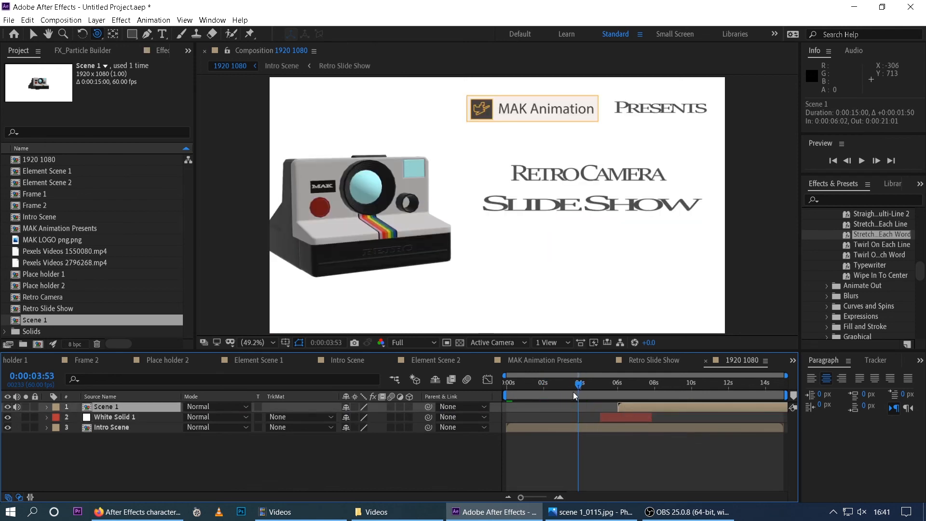
{"action": "left_click_drag", "start_coordinate": [573, 391], "coordinate": [593, 417]}
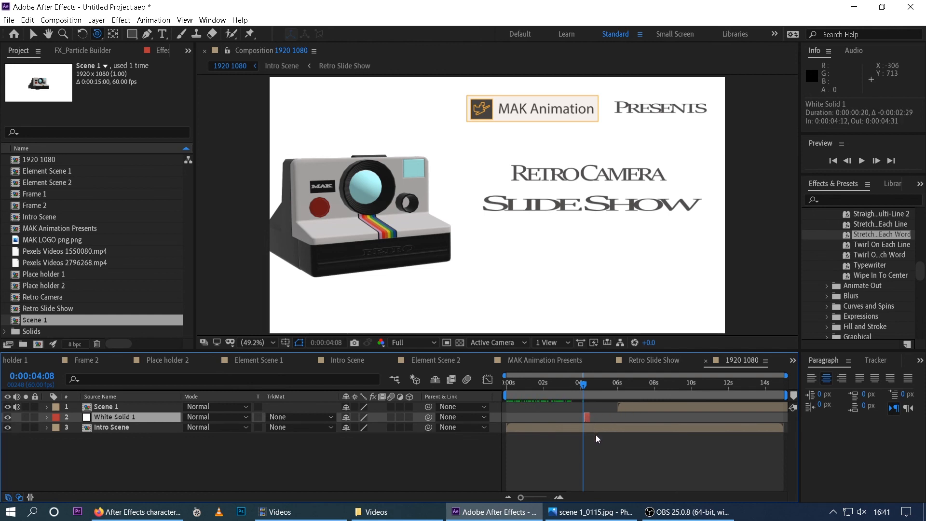
{"action": "left_click_drag", "start_coordinate": [632, 409], "coordinate": [612, 406]}
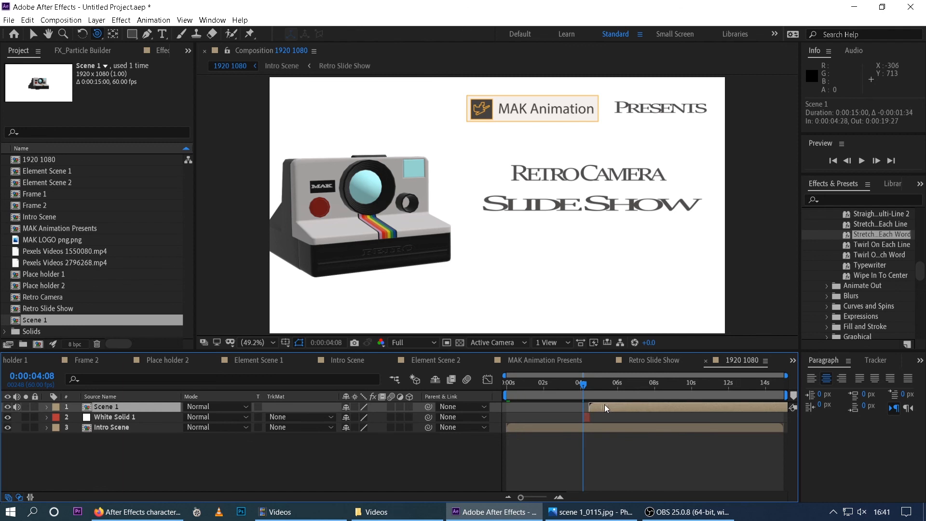
Step: Preview the 1920 1080 composition from its start through the transition into Scene 1
{"action": "key", "text": "Home"}
{"action": "left_click", "coordinate": [462, 456]}
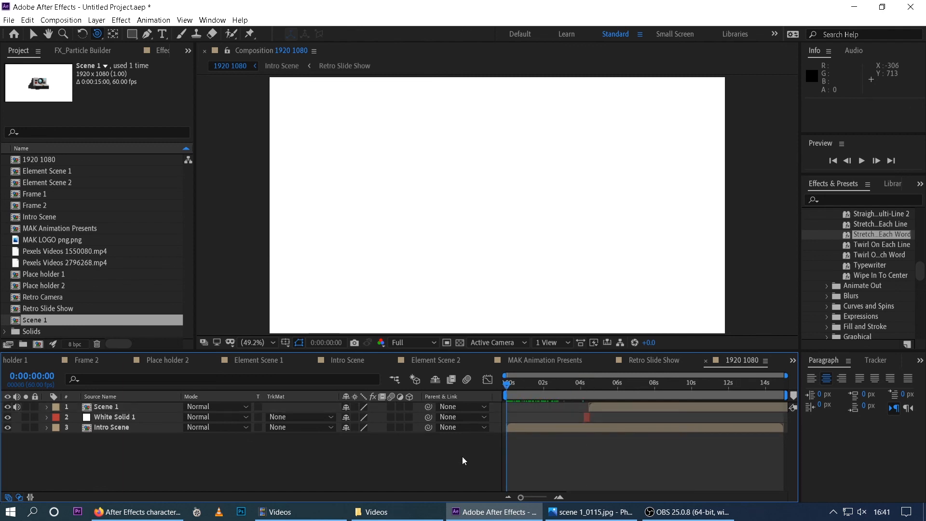
{"action": "key", "text": "space"}
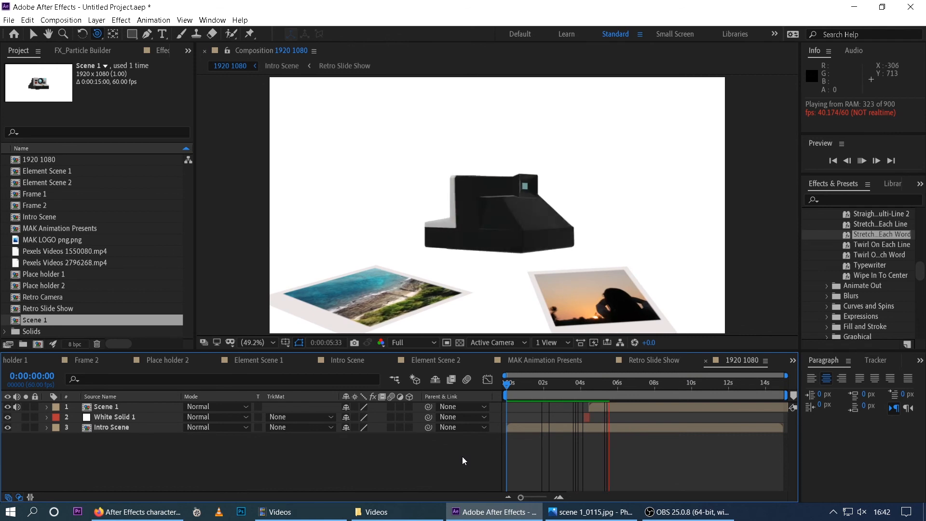
{"action": "key", "text": "space"}
Step: Extend White Solid 1 to run from 0:00:04:06 to 0:00:05:04 and resize it to the full composition size
{"action": "left_click", "coordinate": [587, 389]}
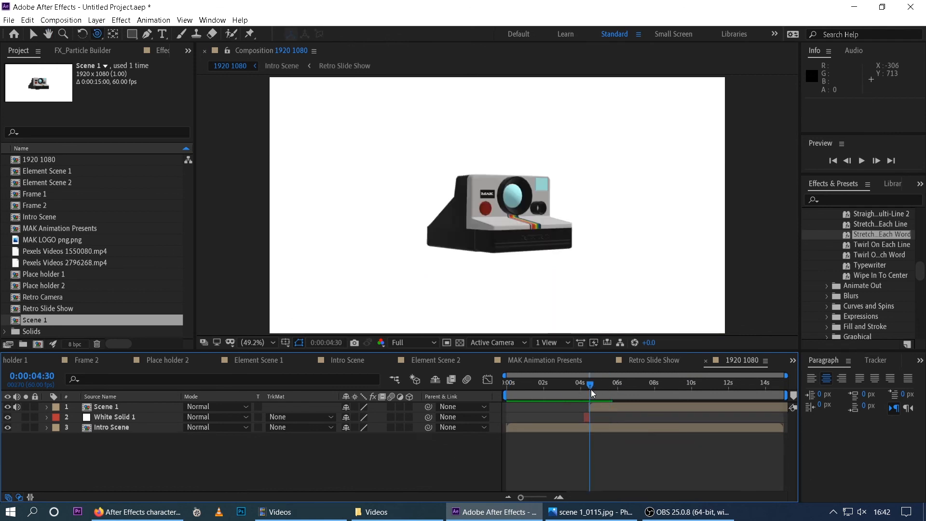
{"action": "left_click", "coordinate": [115, 416]}
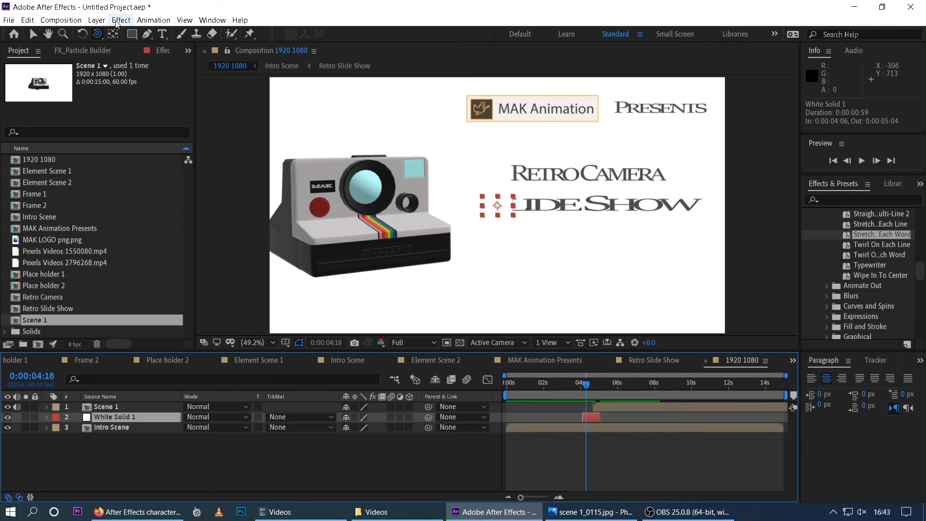
{"action": "left_click", "coordinate": [96, 19]}
{"action": "mouse_move", "coordinate": [119, 22]}
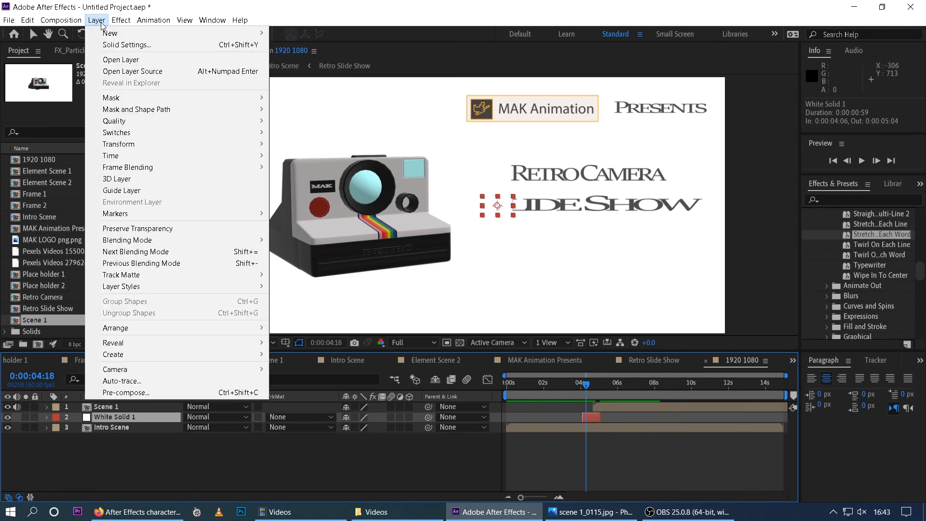
{"action": "left_click", "coordinate": [111, 43]}
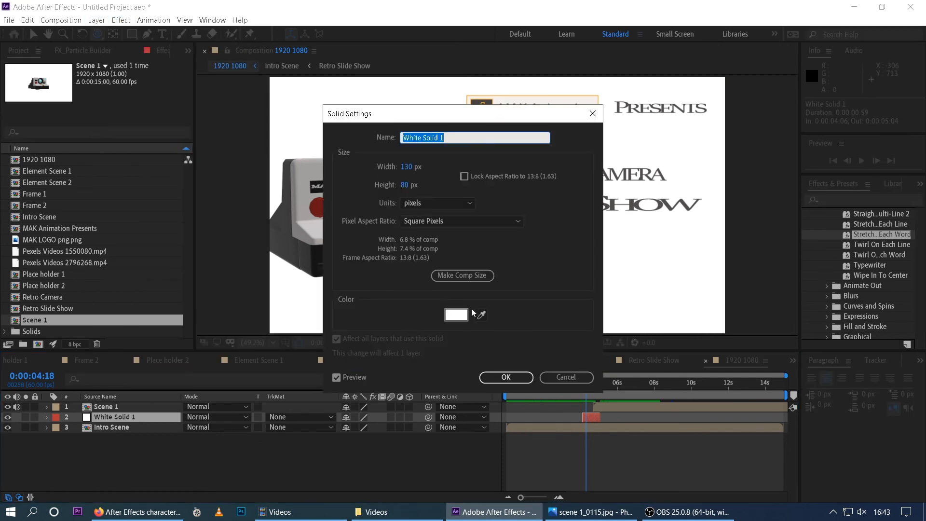
{"action": "left_click", "coordinate": [462, 275]}
{"action": "left_click", "coordinate": [504, 377]}
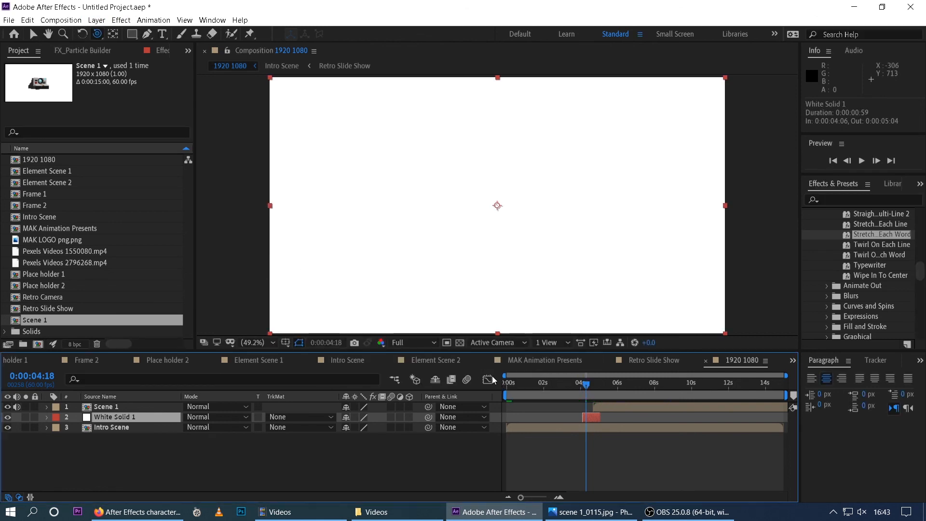
Step: Preview the composition from 0:00:02:21 through the white transition into Scene 1
{"action": "left_click_drag", "start_coordinate": [588, 389], "coordinate": [544, 389]}
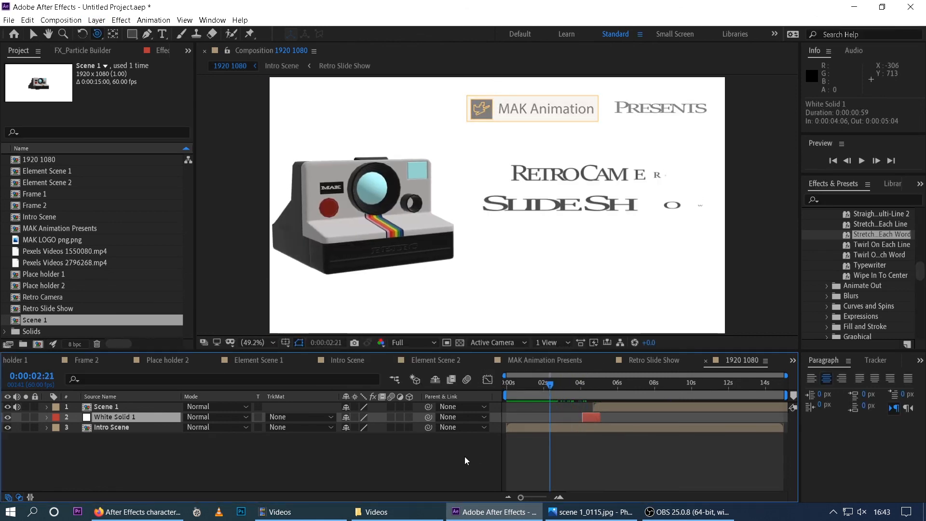
{"action": "left_click", "coordinate": [464, 457]}
{"action": "key", "text": "space"}
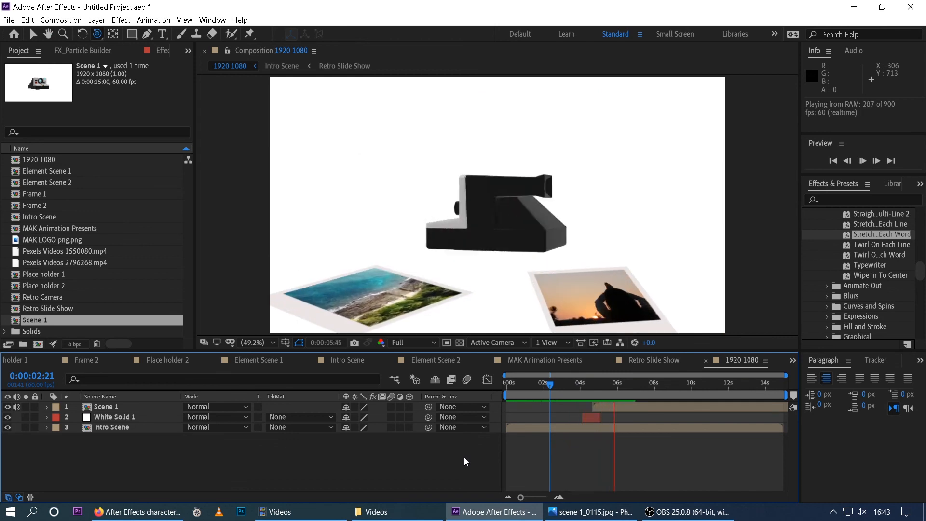
{"action": "key", "text": "space"}
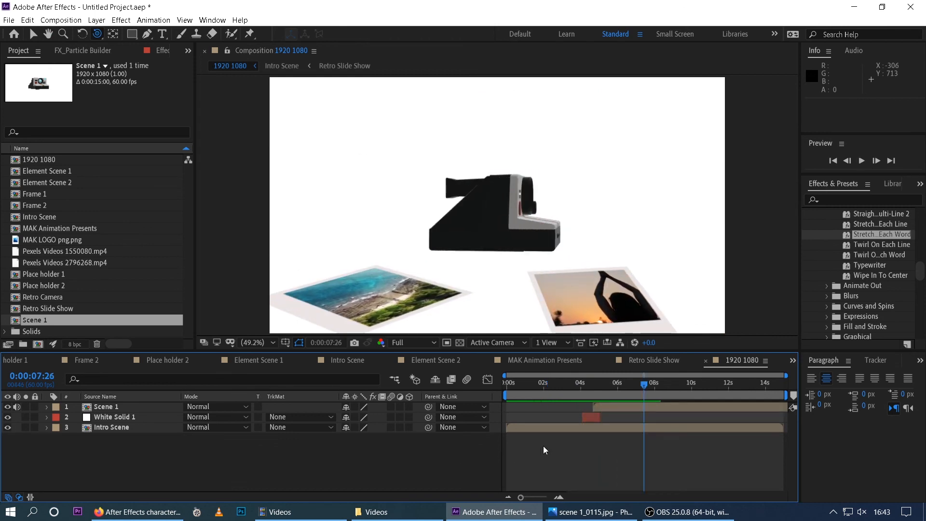
Step: Shift Scene 1 to start at 0:00:05:01 and trim its end to 0:00:08:02
{"action": "left_click", "coordinate": [785, 406]}
{"action": "left_click_drag", "start_coordinate": [780, 406], "coordinate": [709, 407]}
{"action": "key", "text": "minus"}
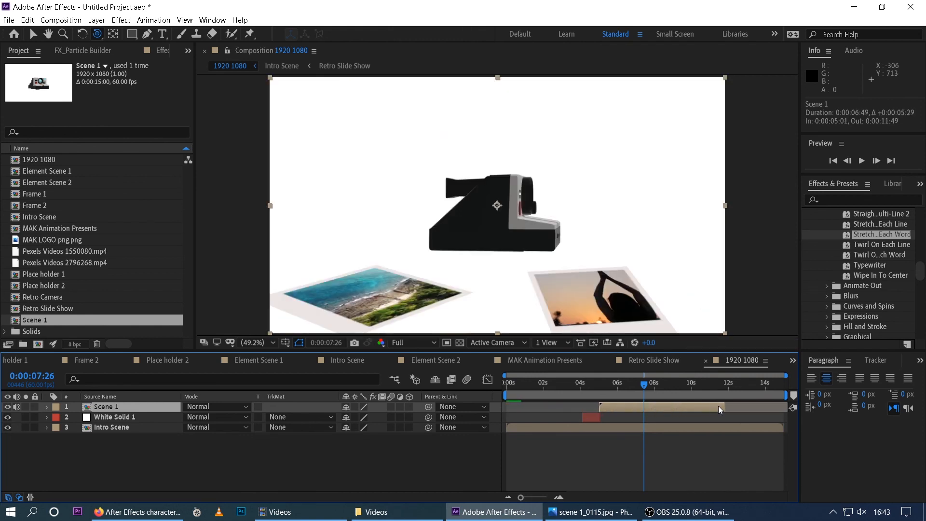
{"action": "mouse_move", "coordinate": [652, 383]}
{"action": "left_mouse_down"}
{"action": "mouse_move", "coordinate": [670, 389]}
{"action": "mouse_move", "coordinate": [622, 390]}
{"action": "mouse_move", "coordinate": [653, 391]}
{"action": "left_mouse_up"}
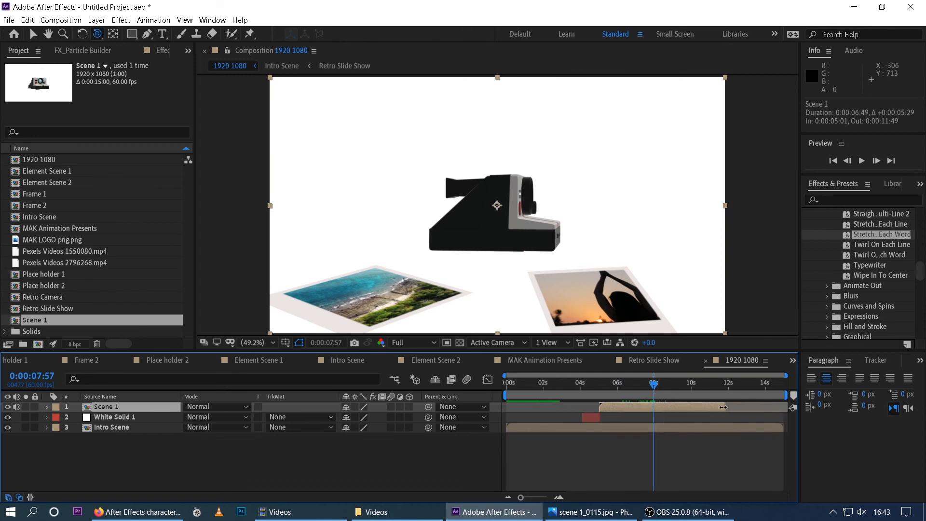
{"action": "left_click_drag", "start_coordinate": [722, 407], "coordinate": [654, 403]}
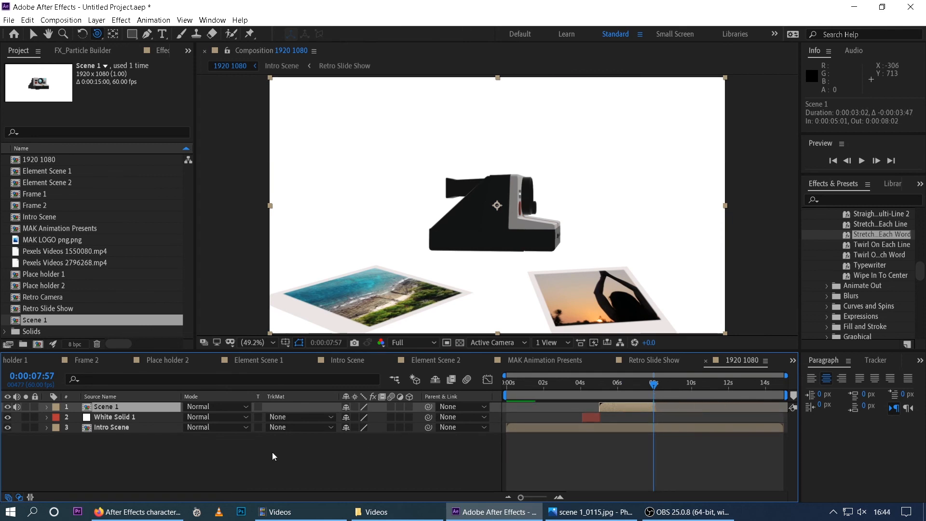
Step: Duplicate White Solid 1, stack the copy above Scene 1, and move it to 0:00:07:45 over Scene 1's end
{"action": "left_click", "coordinate": [138, 469]}
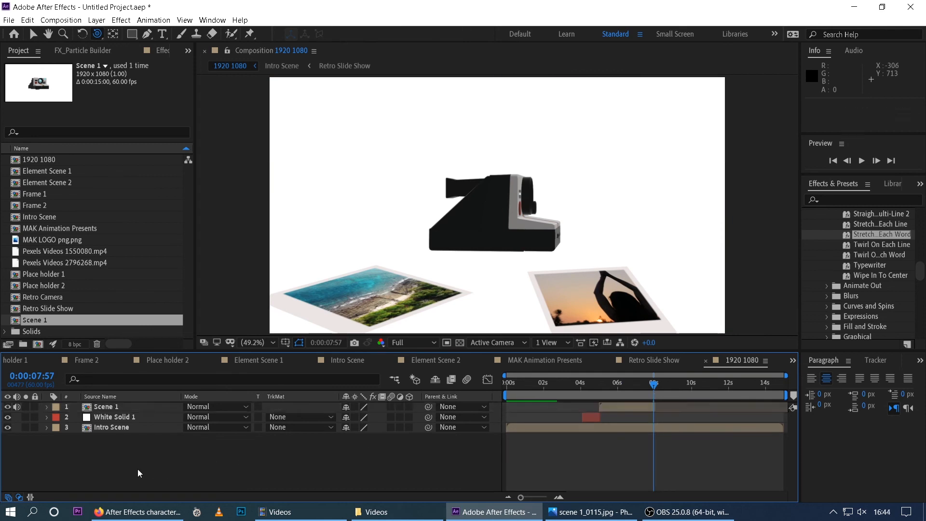
{"action": "left_click", "coordinate": [98, 417]}
{"action": "key", "text": "ctrl+d"}
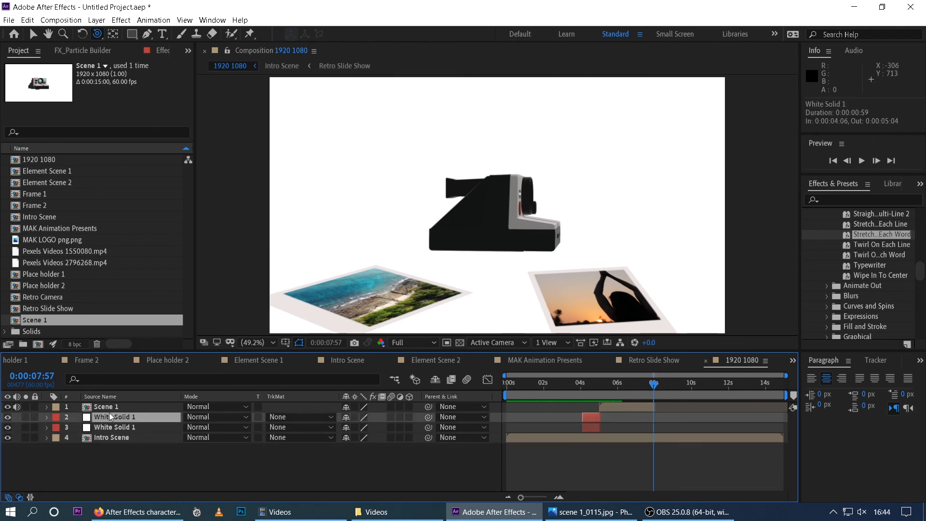
{"action": "left_click_drag", "start_coordinate": [109, 412], "coordinate": [106, 405]}
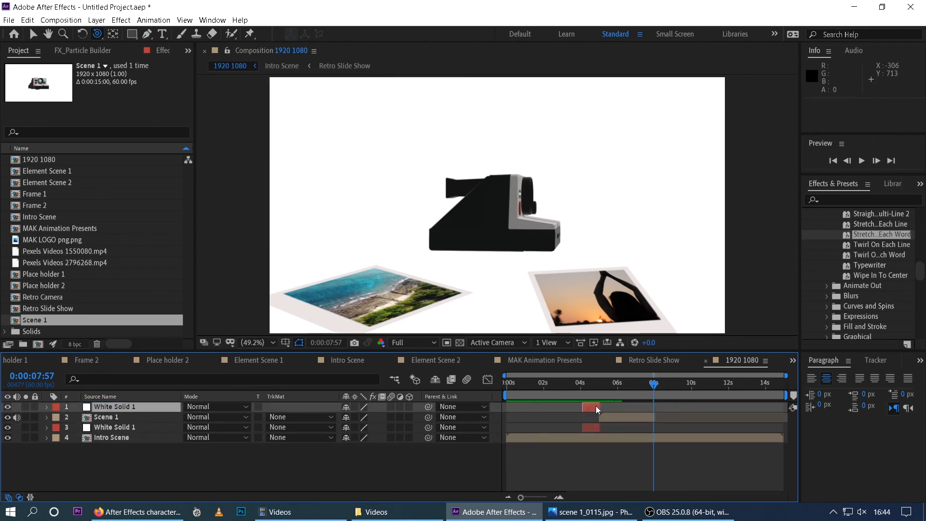
{"action": "left_click_drag", "start_coordinate": [594, 406], "coordinate": [664, 410]}
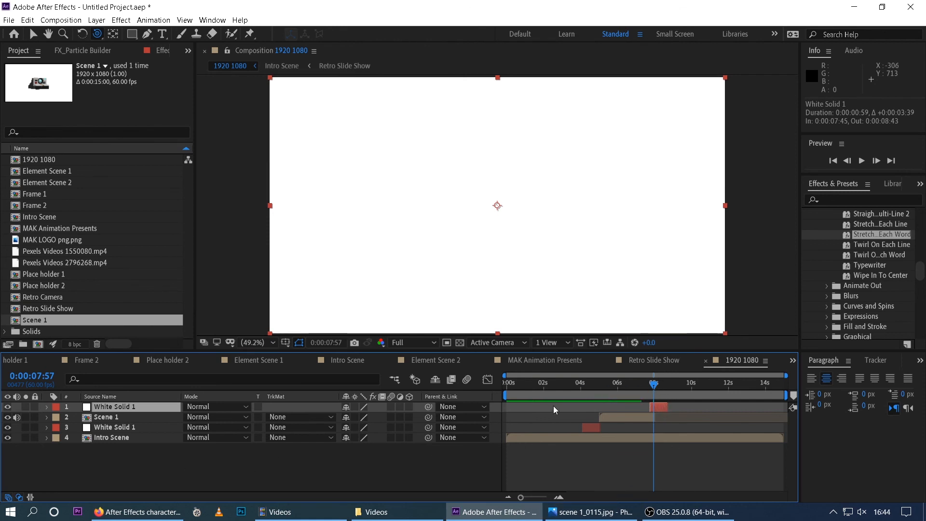
Step: Scrub through the assembled scenes and play the composition from 0:00:01:14 to review the timing
{"action": "left_click", "coordinate": [523, 386]}
{"action": "left_click_drag", "start_coordinate": [523, 388], "coordinate": [619, 392]}
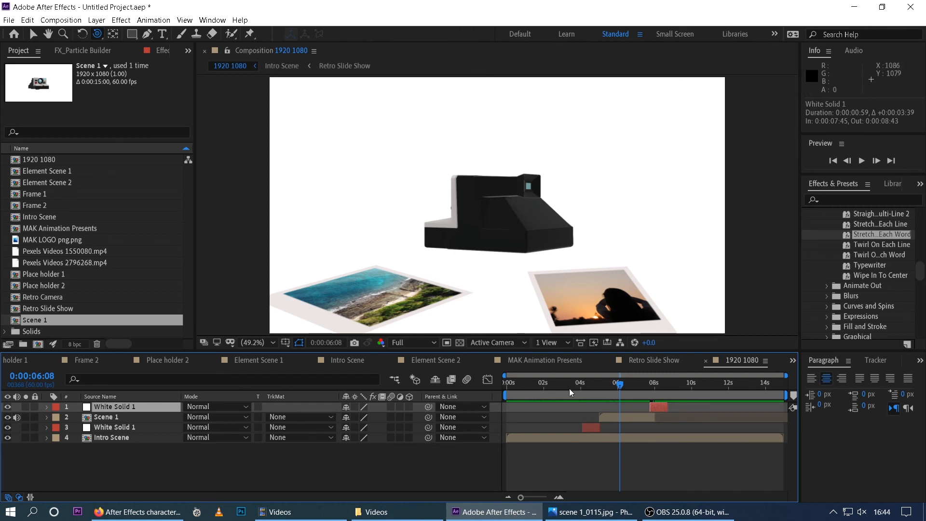
{"action": "left_click", "coordinate": [530, 386]}
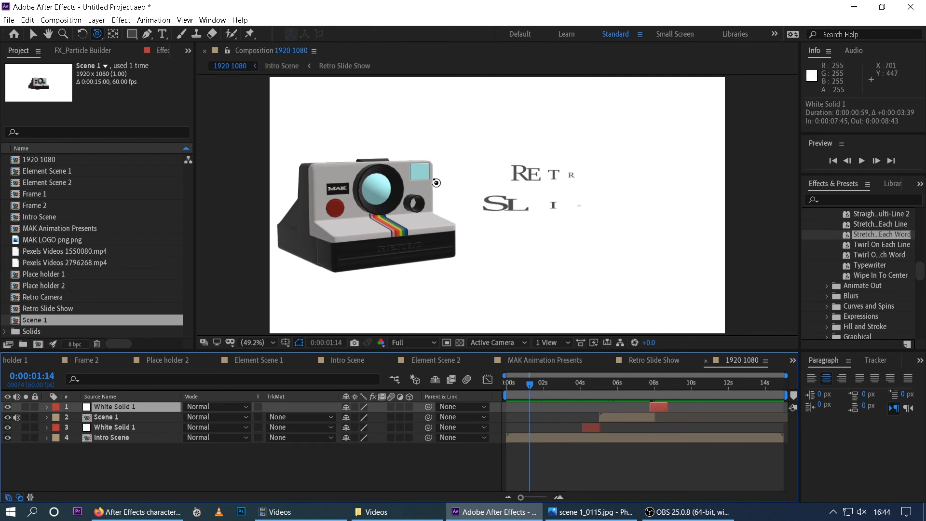
{"action": "key", "text": "space"}
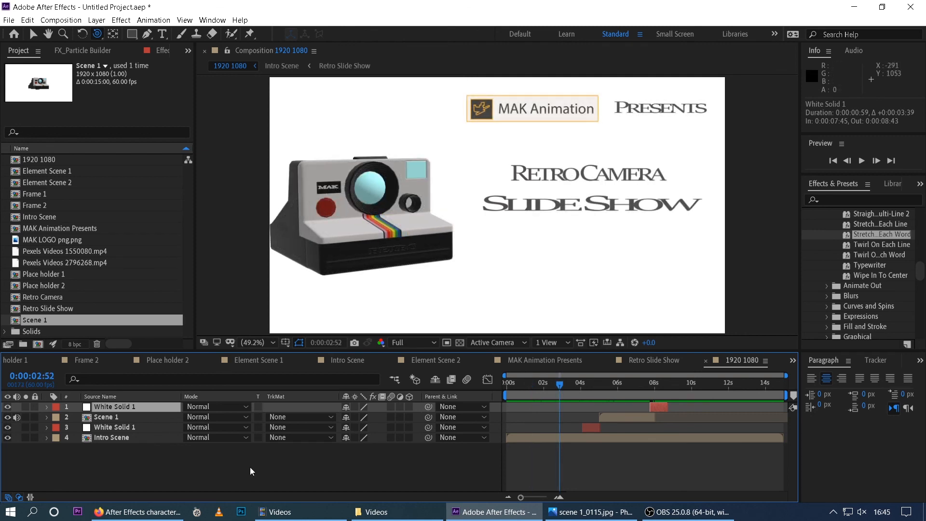